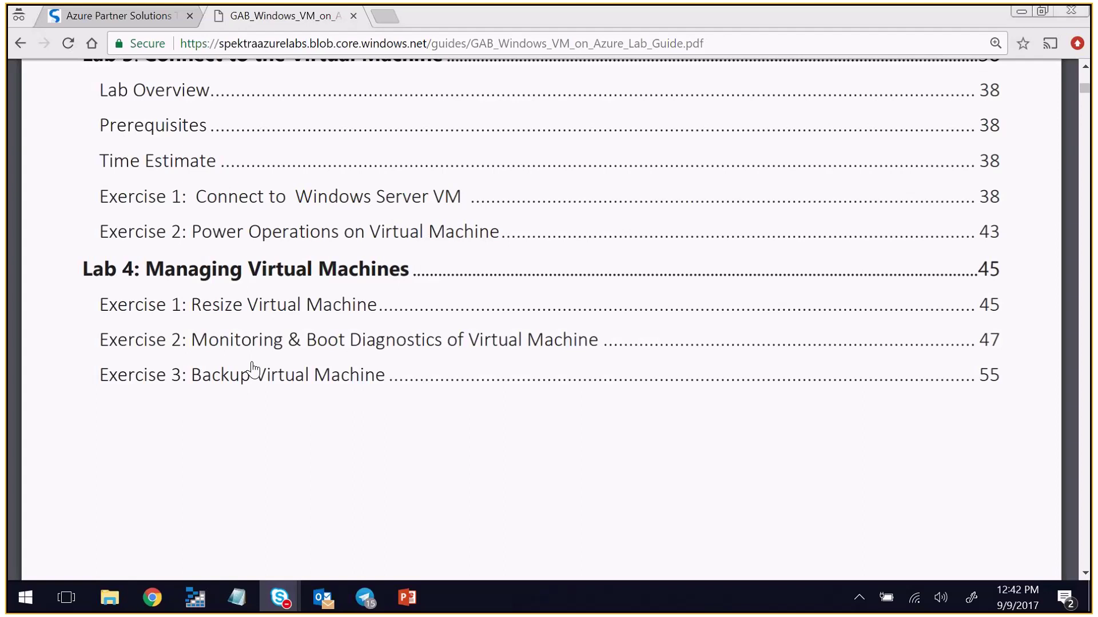
- Scroll the lab guide, briefly circling the Exercise 3: Backup Virtual Machine entry in red, then clear it
scroll(252, 369, down, 1)
scroll(252, 369, down, 2)
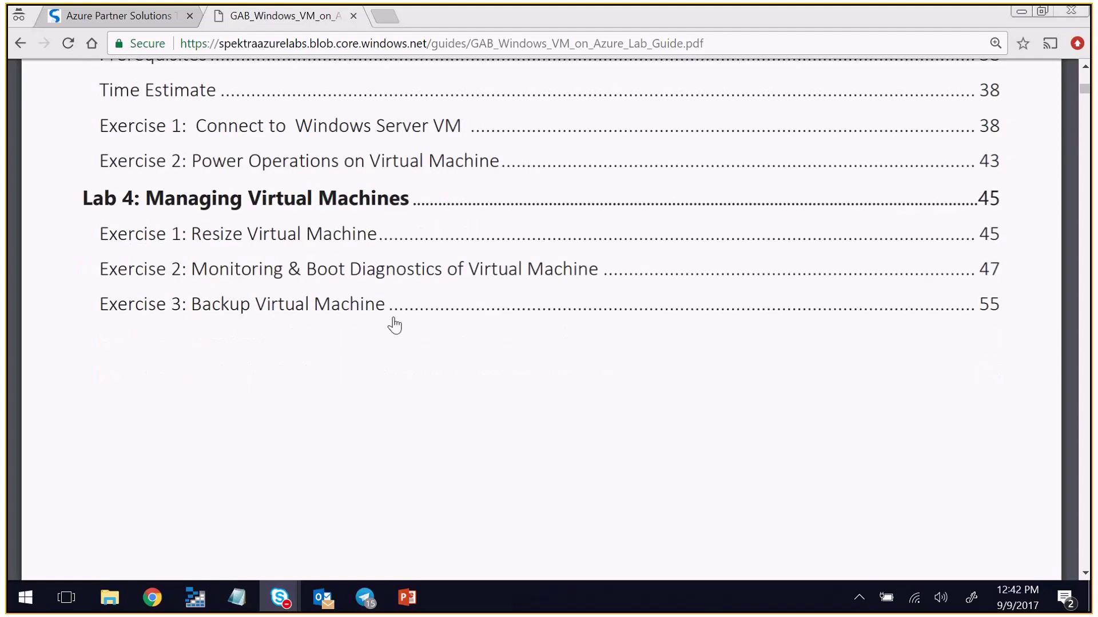
mouse_move(424, 309)
mouse_down()
mouse_move(362, 296)
mouse_move(87, 303)
mouse_move(130, 350)
mouse_move(416, 313)
mouse_up()
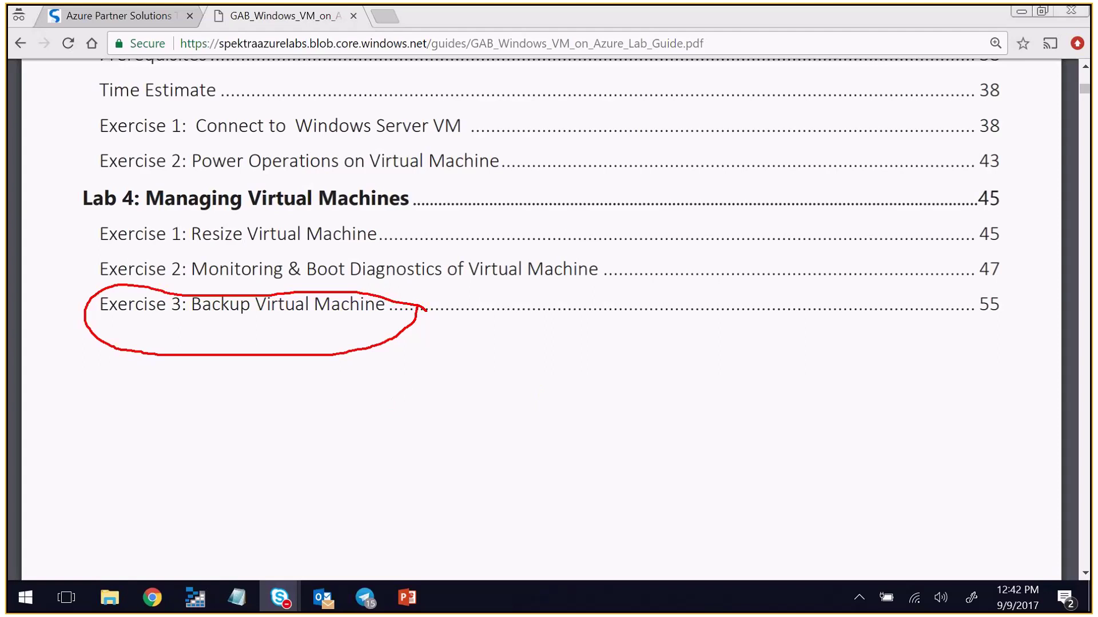
key(Escape)
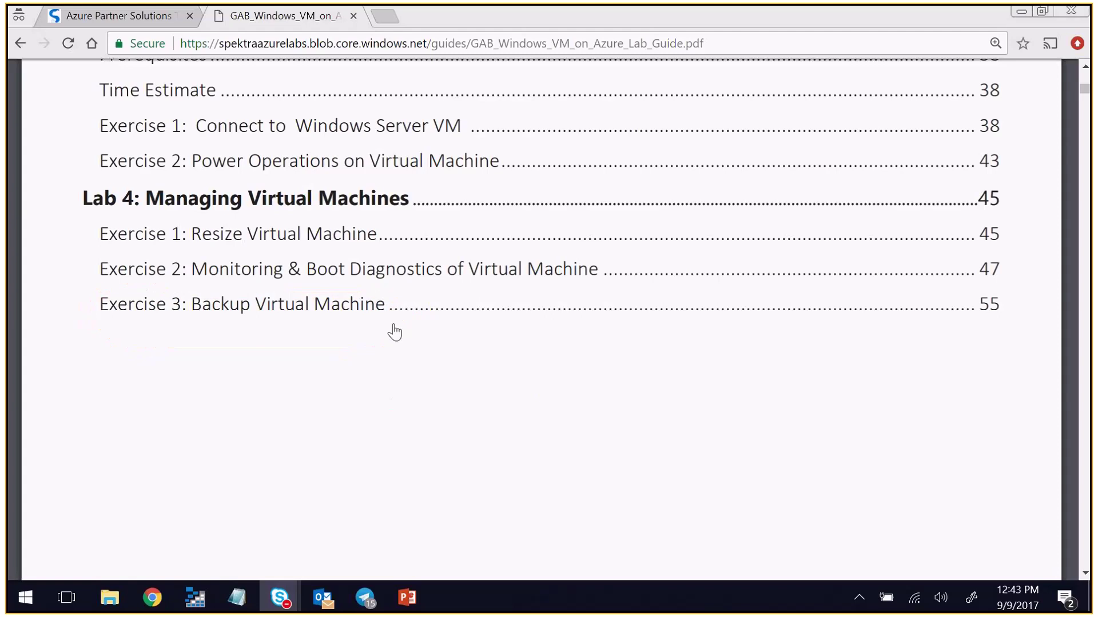
- Scroll down to Exercise 2: Verify access to the Subscription, steps 3 and 4 on page 6
scroll(366, 371, down, 5)
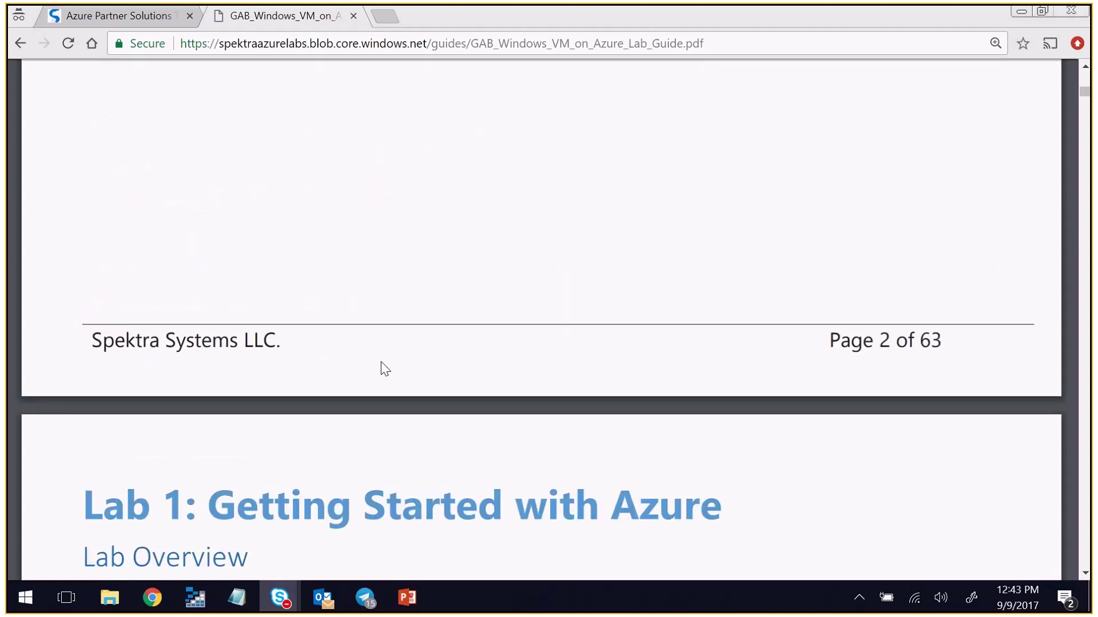
scroll(385, 369, down, 7)
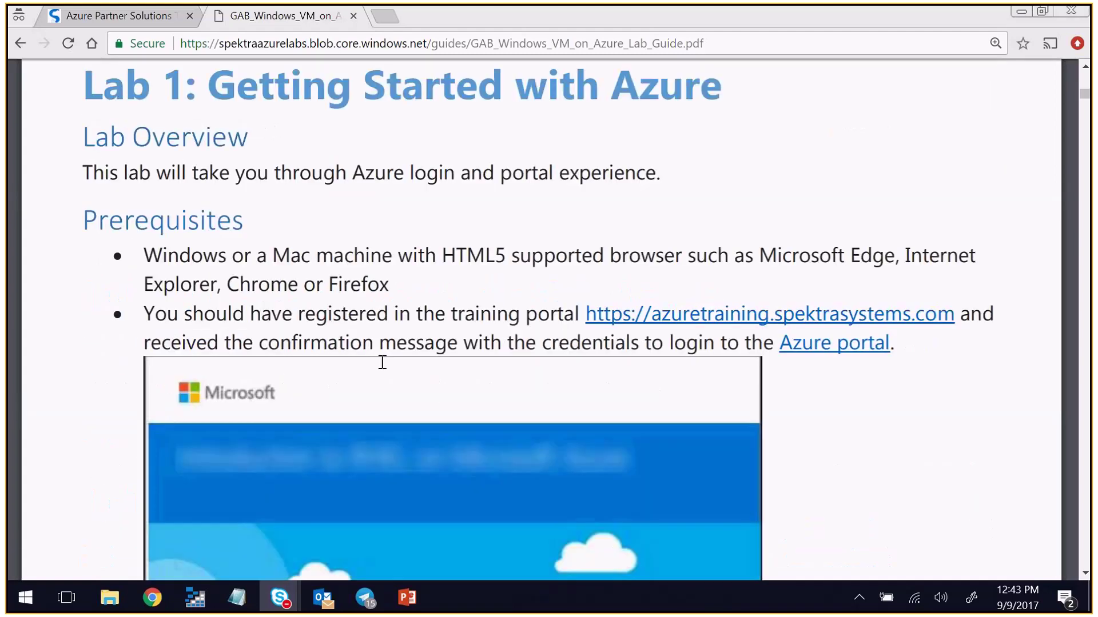
scroll(382, 362, down, 4)
scroll(385, 369, down, 4)
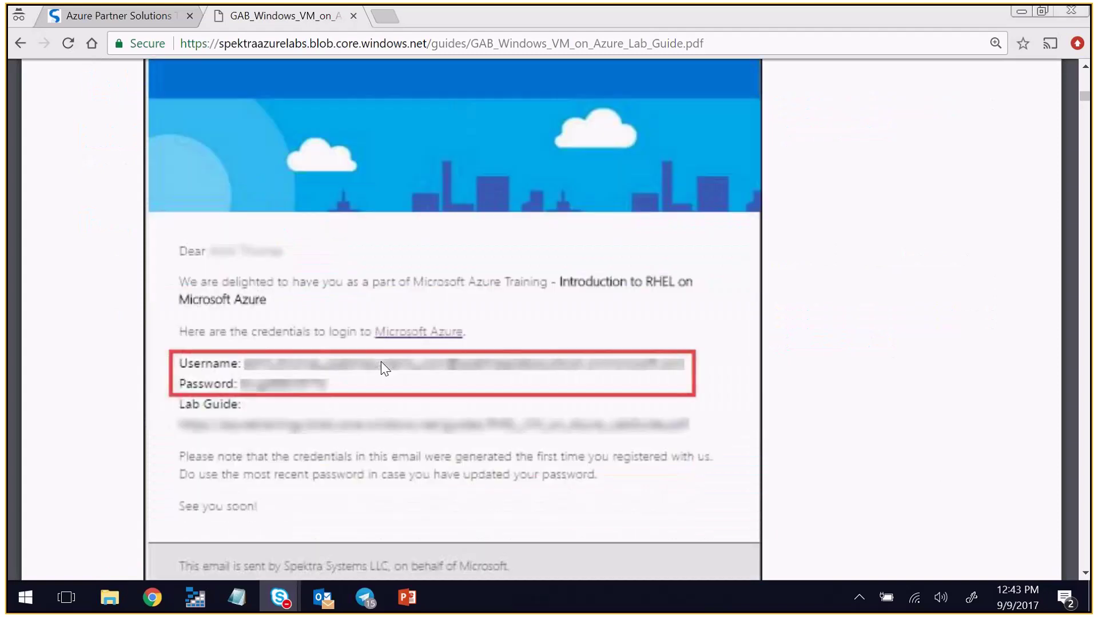
scroll(385, 369, down, 9)
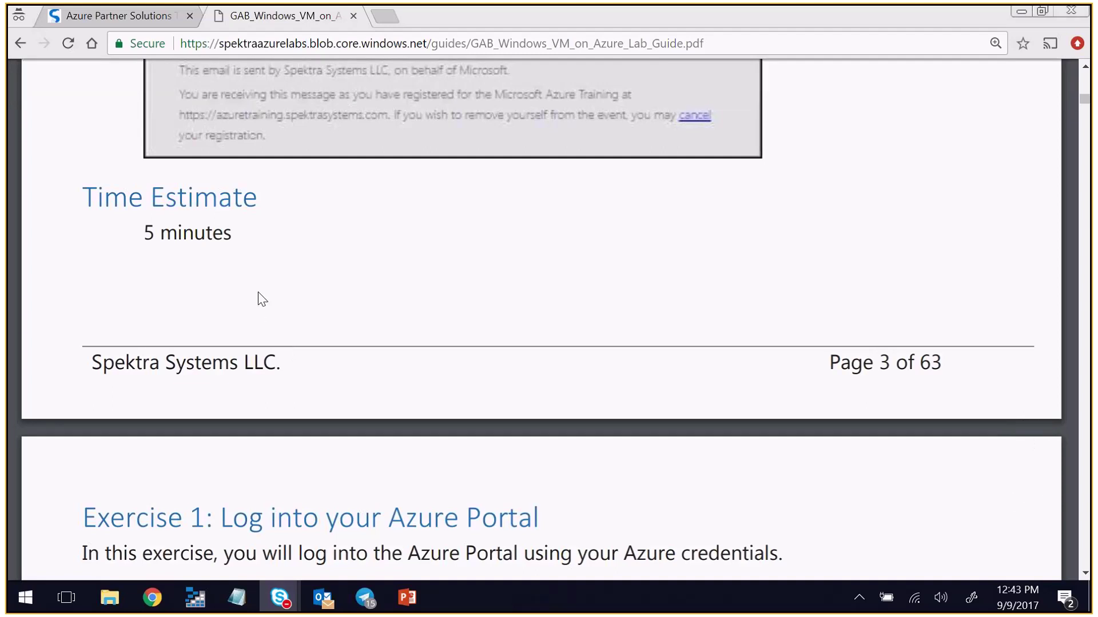
scroll(262, 300, down, 1)
scroll(262, 299, down, 2)
scroll(259, 292, down, 1)
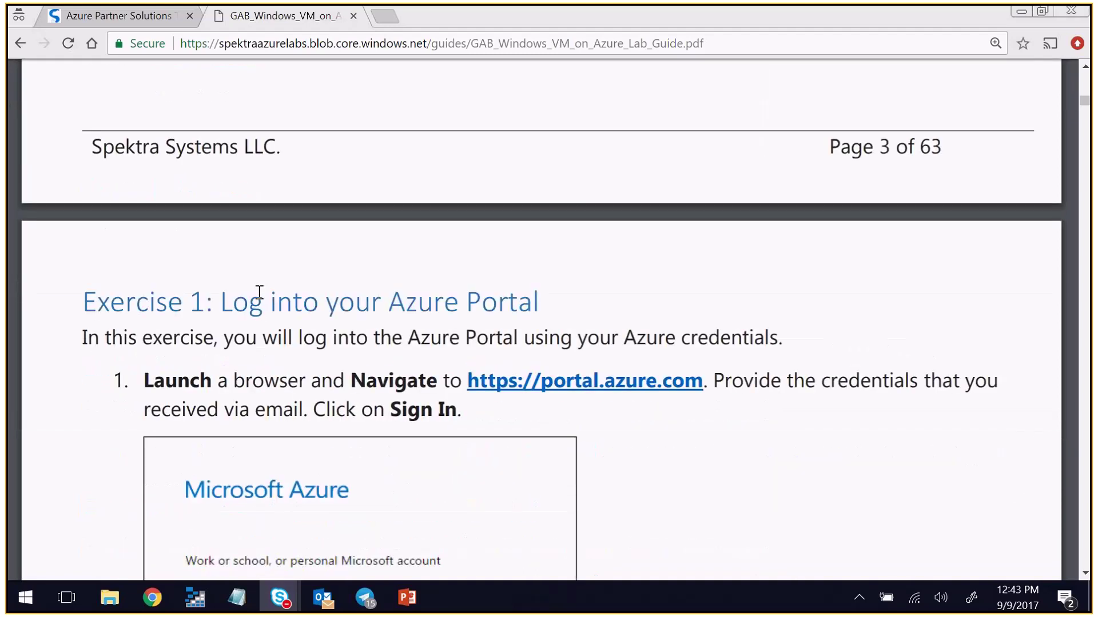
scroll(259, 292, down, 4)
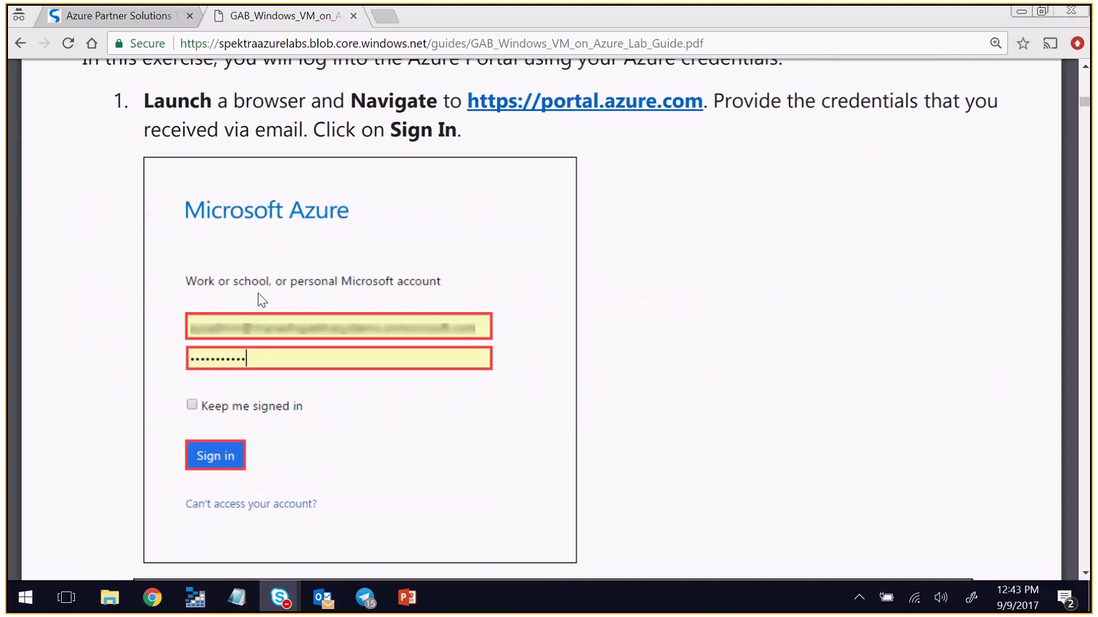
scroll(262, 299, down, 3)
scroll(263, 300, down, 4)
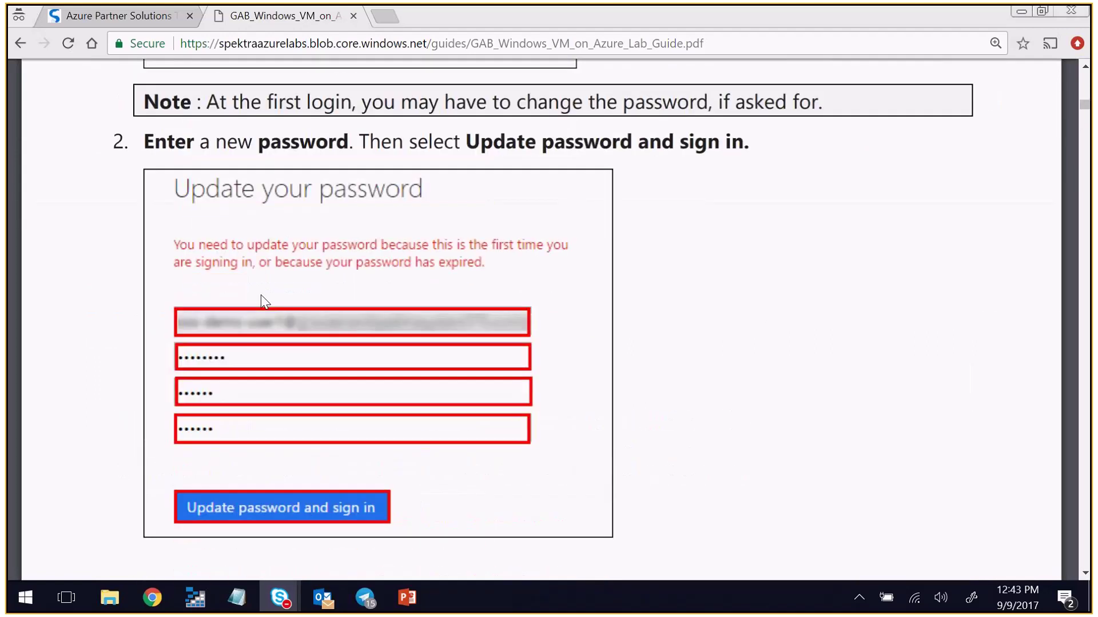
scroll(265, 301, down, 2)
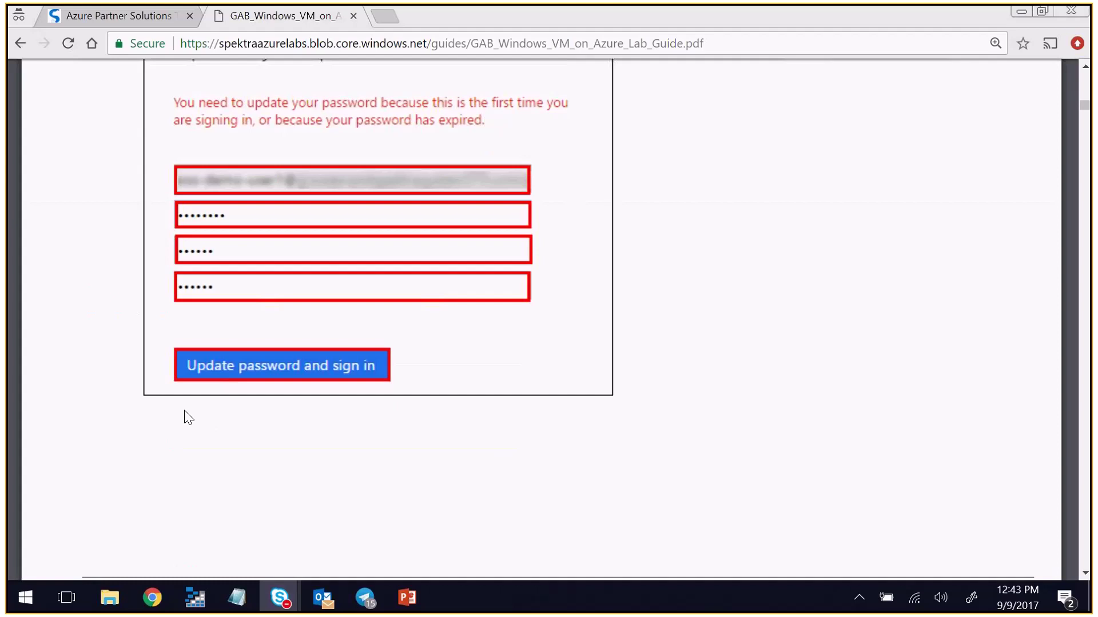
scroll(408, 409, down, 7)
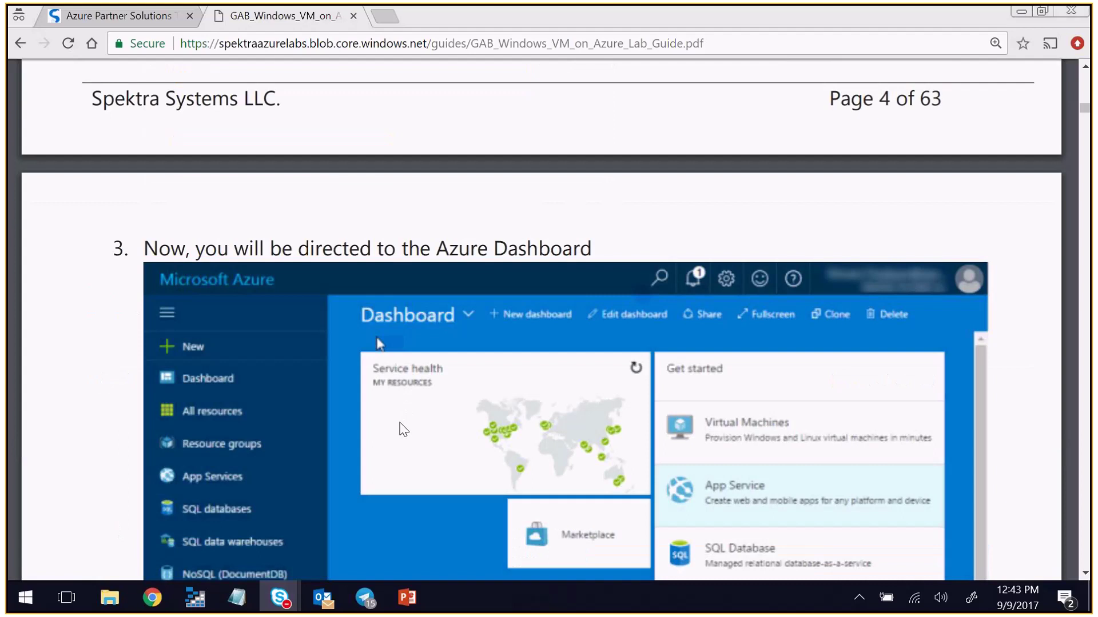
scroll(403, 430, down, 6)
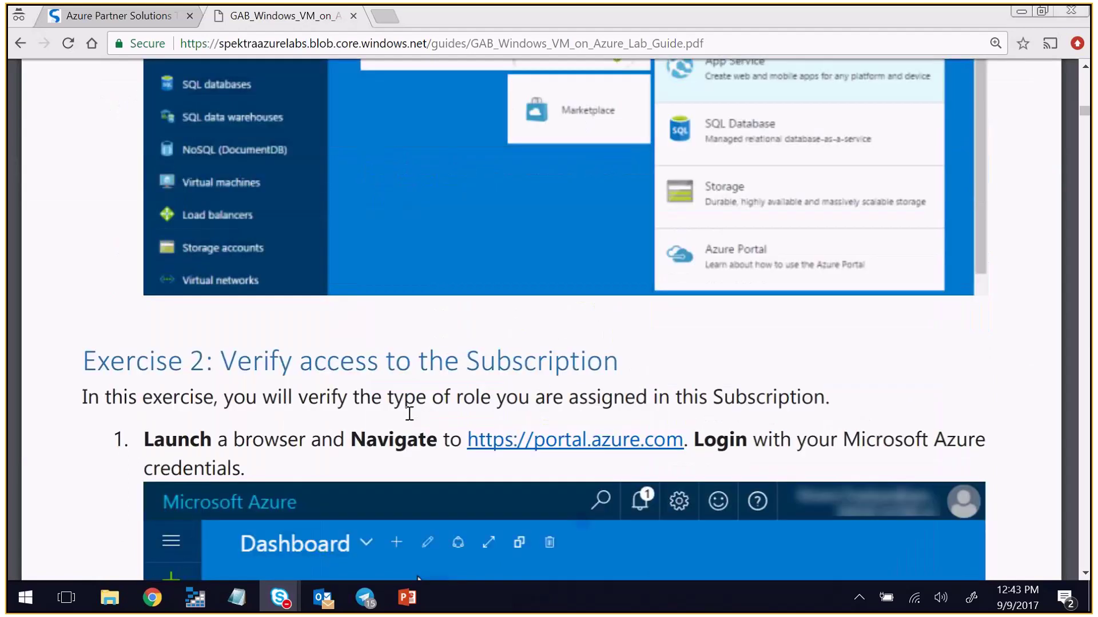
scroll(410, 414, down, 8)
scroll(412, 414, down, 3)
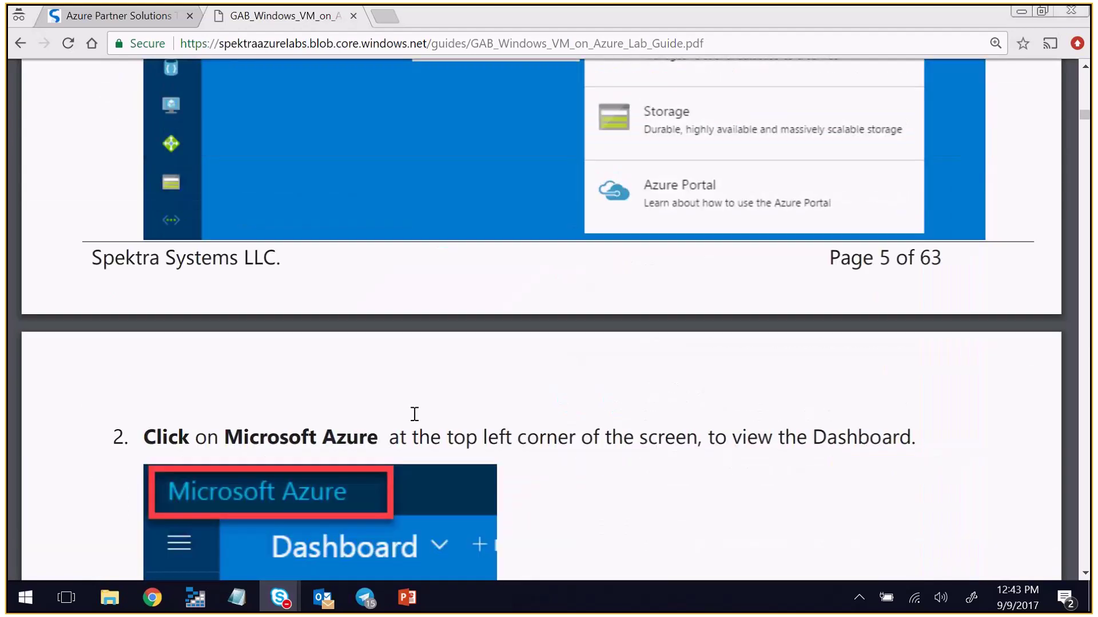
scroll(414, 414, down, 11)
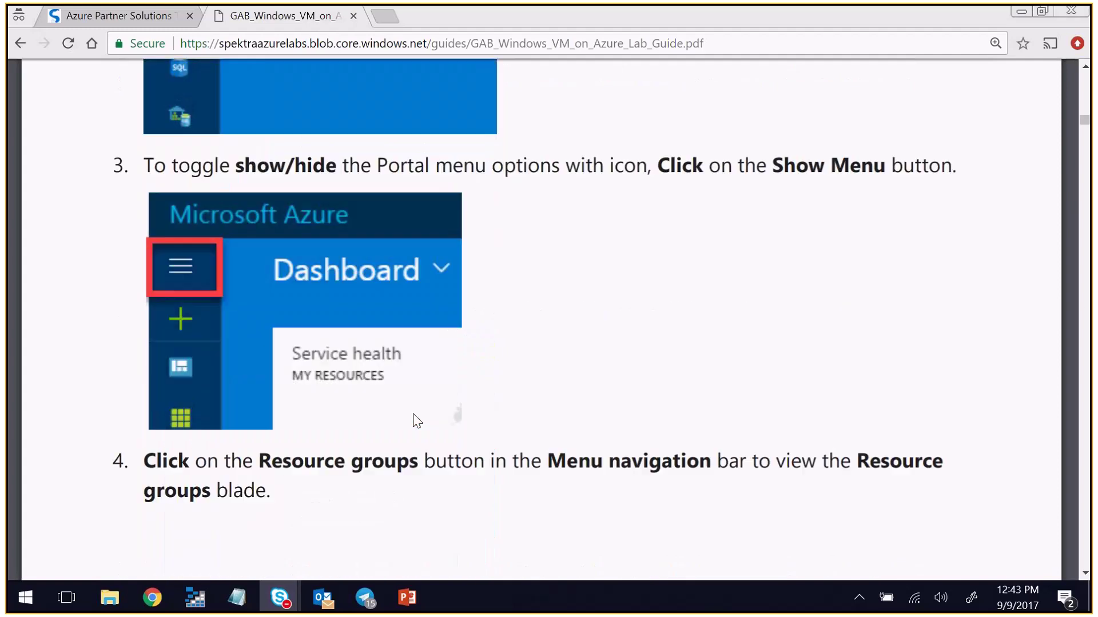
scroll(413, 415, down, 4)
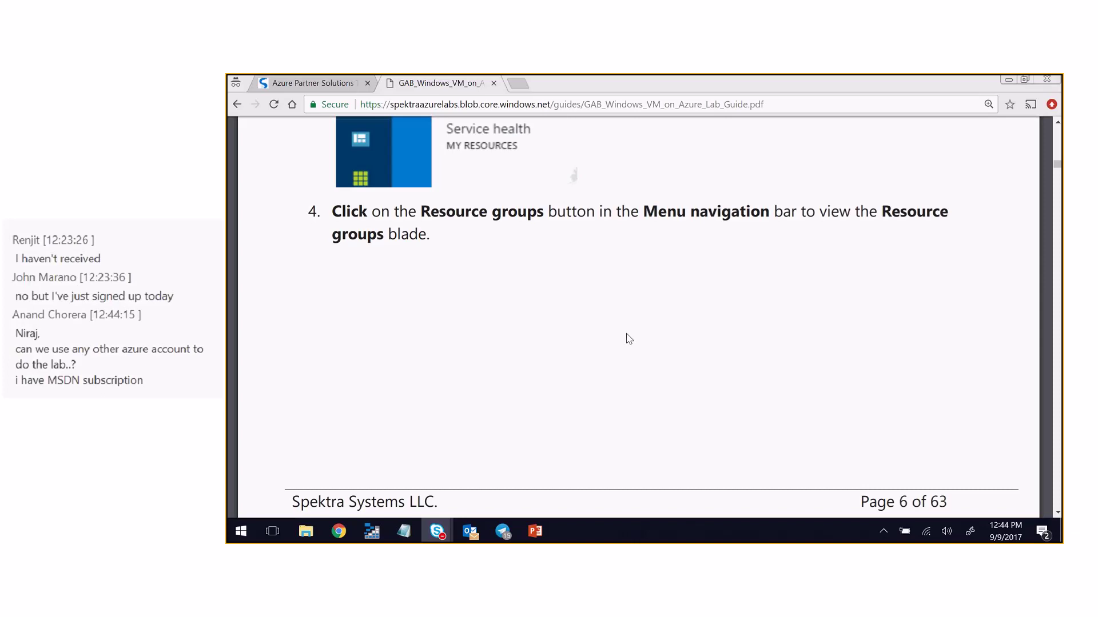
scroll(629, 339, up, 3)
scroll(641, 326, up, 1)
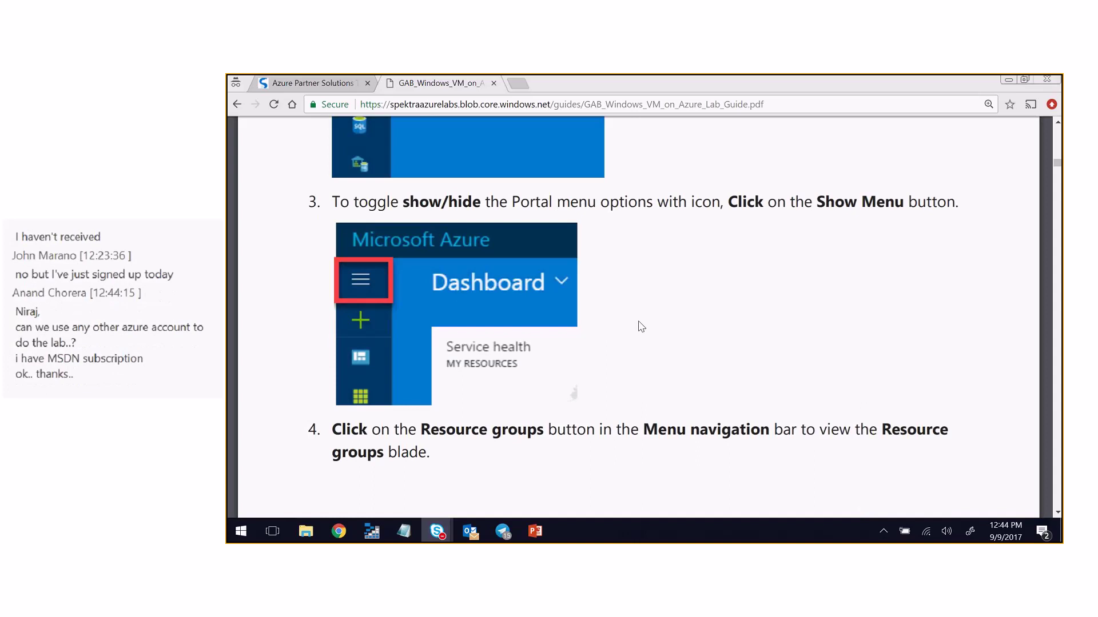
scroll(640, 326, down, 1)
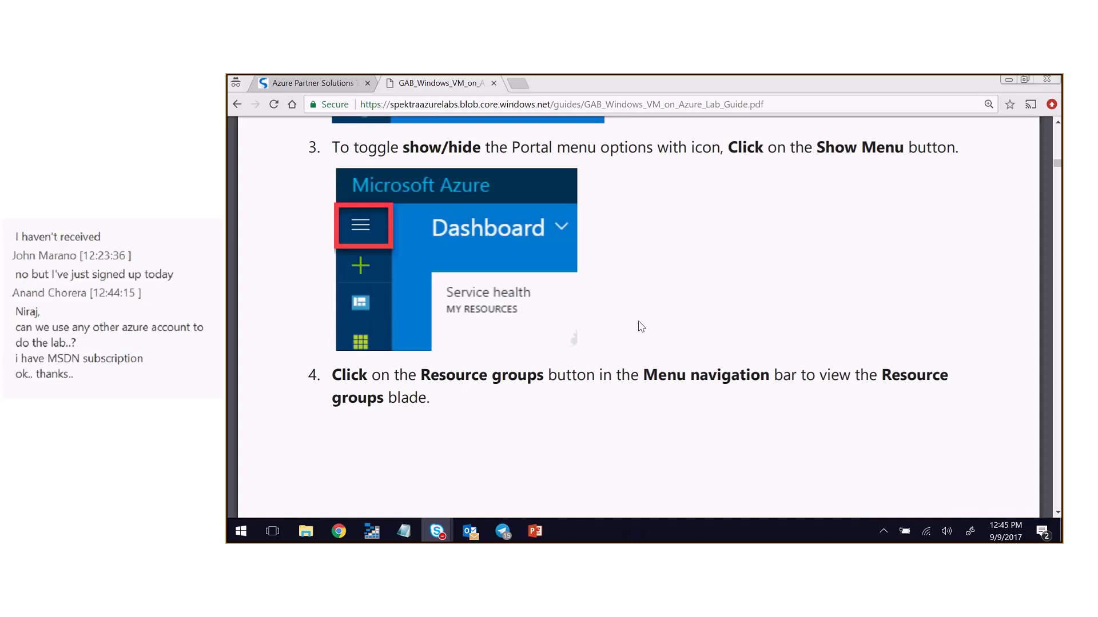
scroll(641, 326, down, 2)
scroll(641, 326, down, 1)
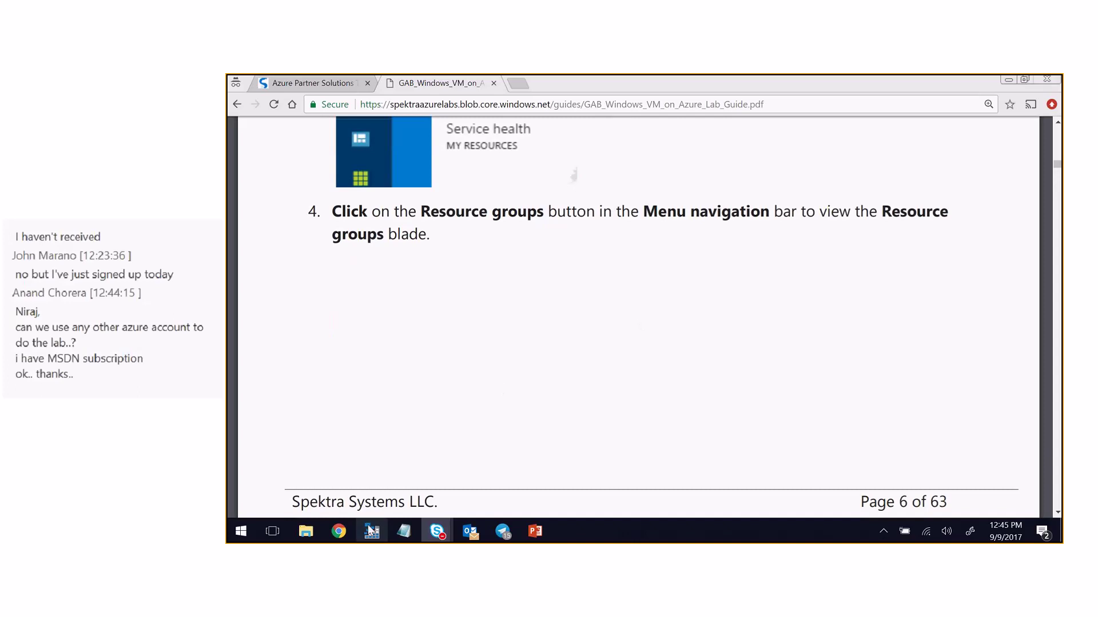
- Switch to the Azure portal and open the win10-cl1 virtual machine's overview
mouse_move(346, 532)
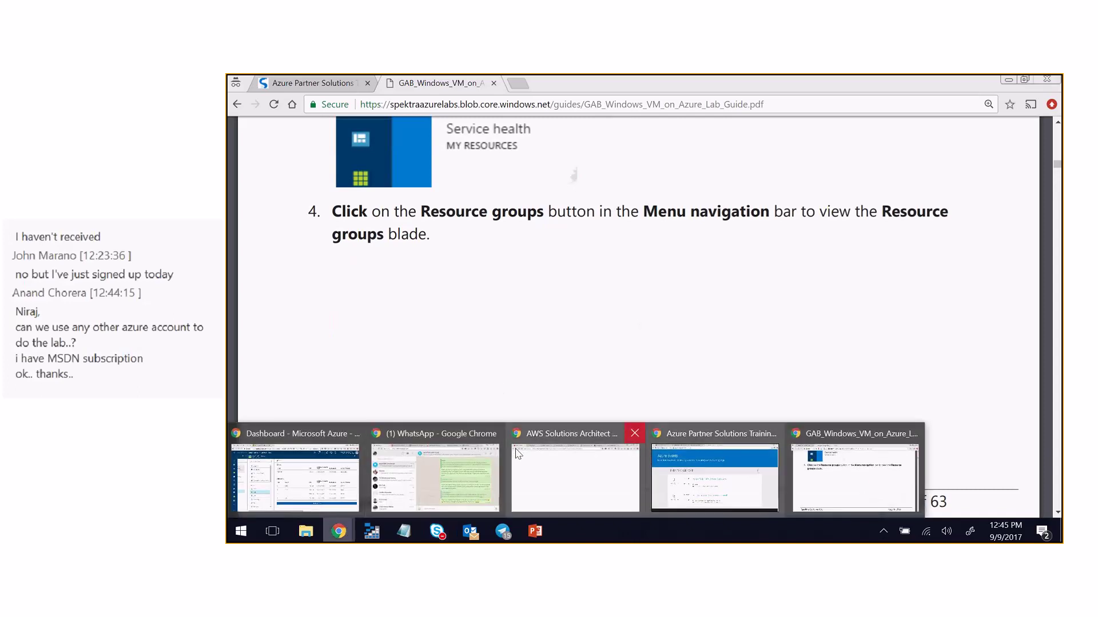
click(363, 435)
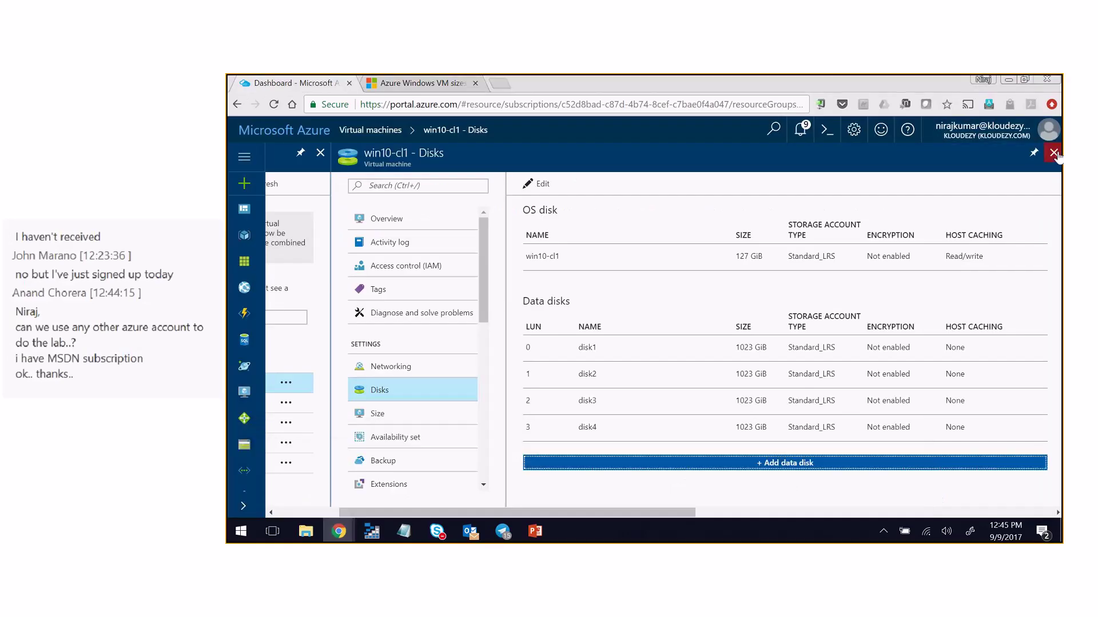
click(308, 443)
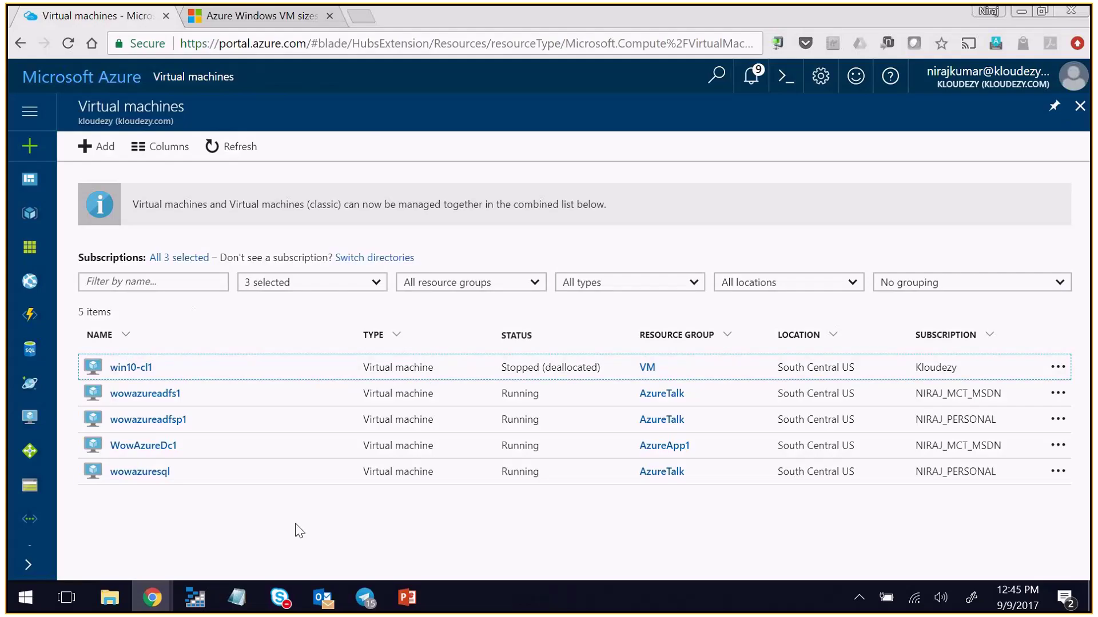
click(130, 367)
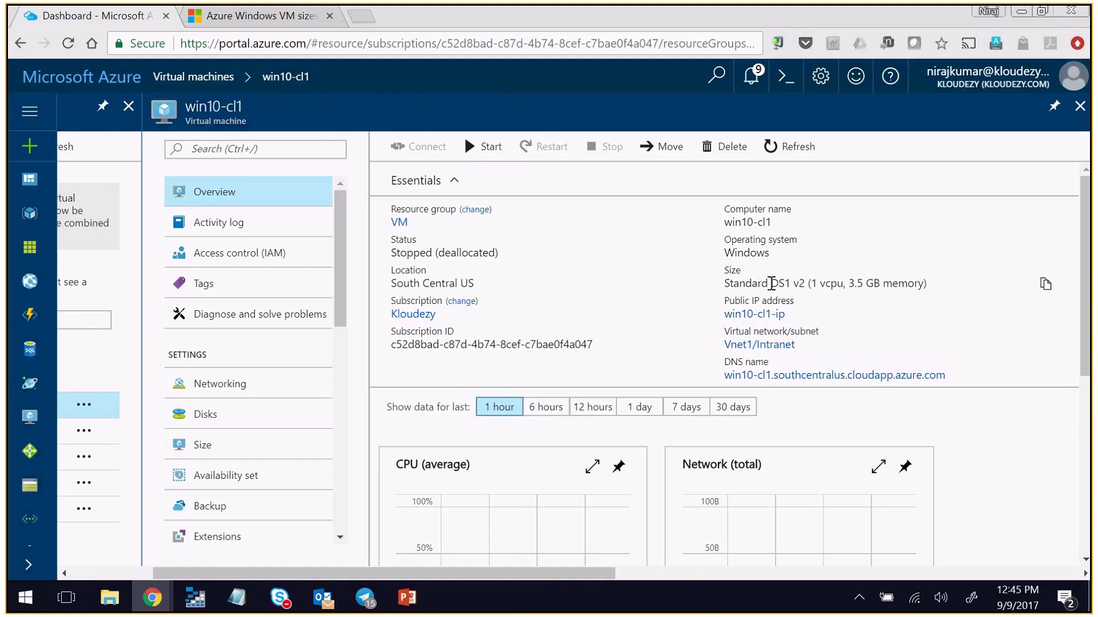
- Note win10-cl1's Standard DS1 v2 size, then return to the full Virtual machines list
drag(771, 283, 938, 285)
click(928, 313)
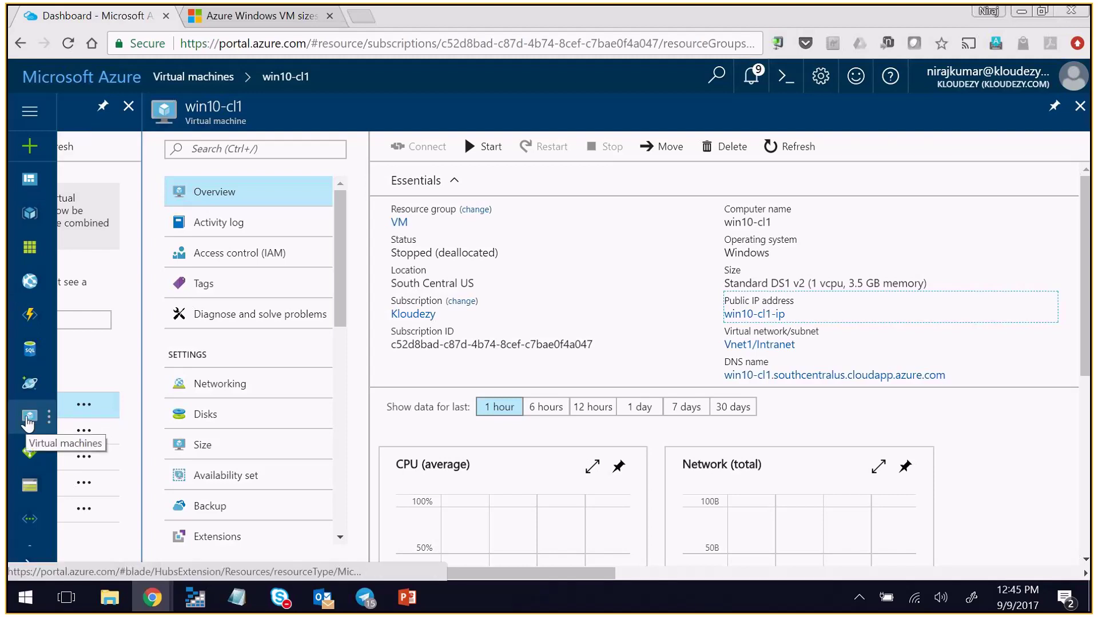
click(29, 418)
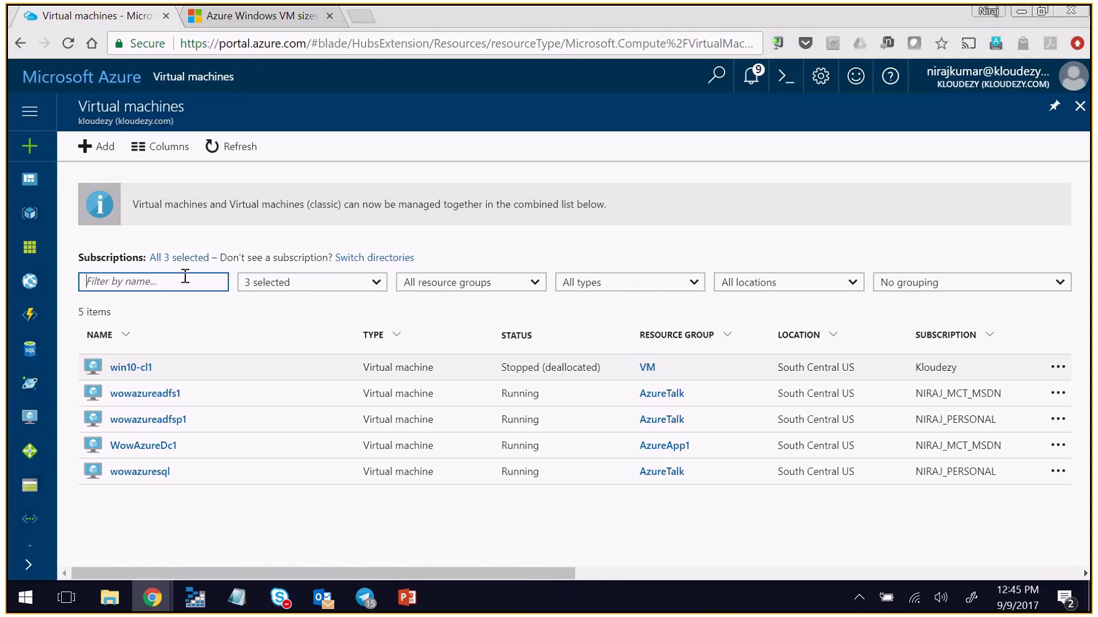
- Start a new virtual machine and search the Compute offerings for 'windows 10'
click(93, 148)
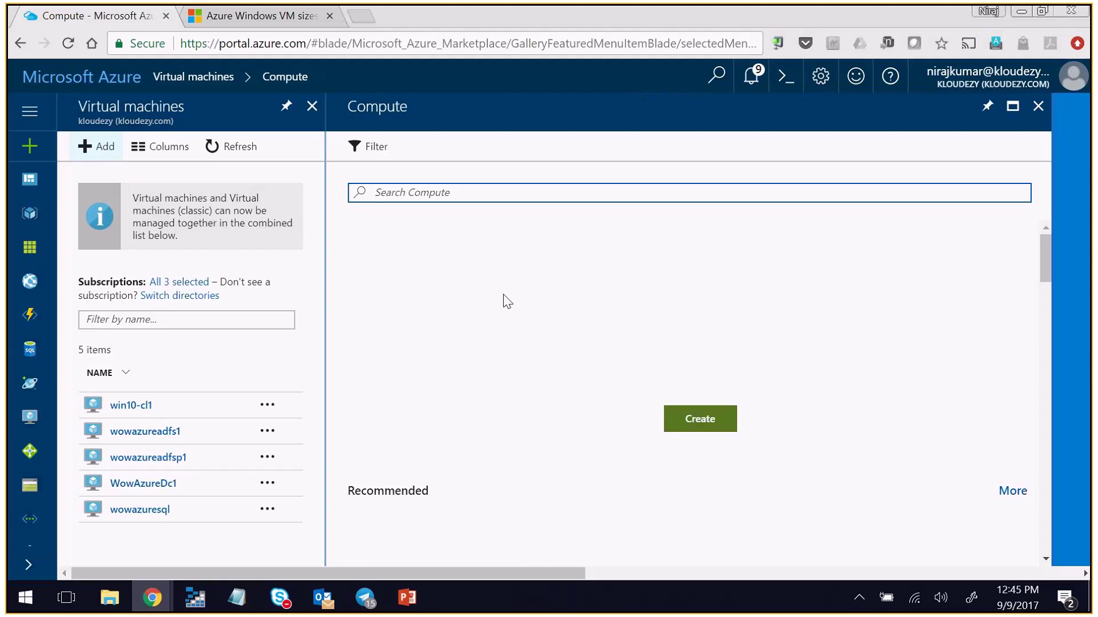
scroll(572, 381, down, 3)
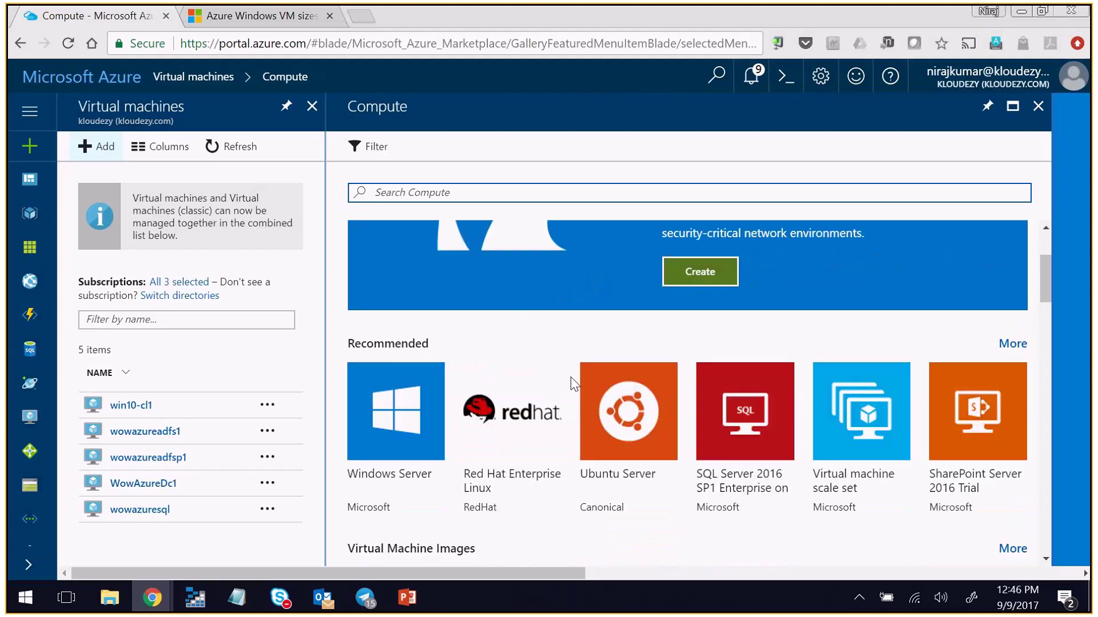
scroll(424, 242, up, 3)
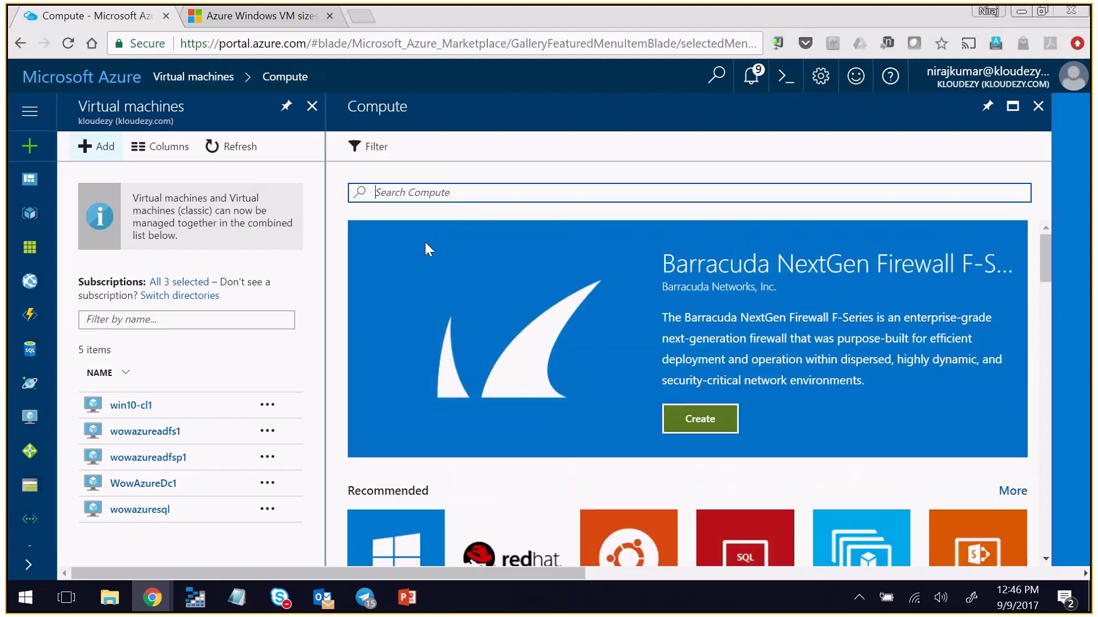
click(428, 192)
text(windows)
text( 10)
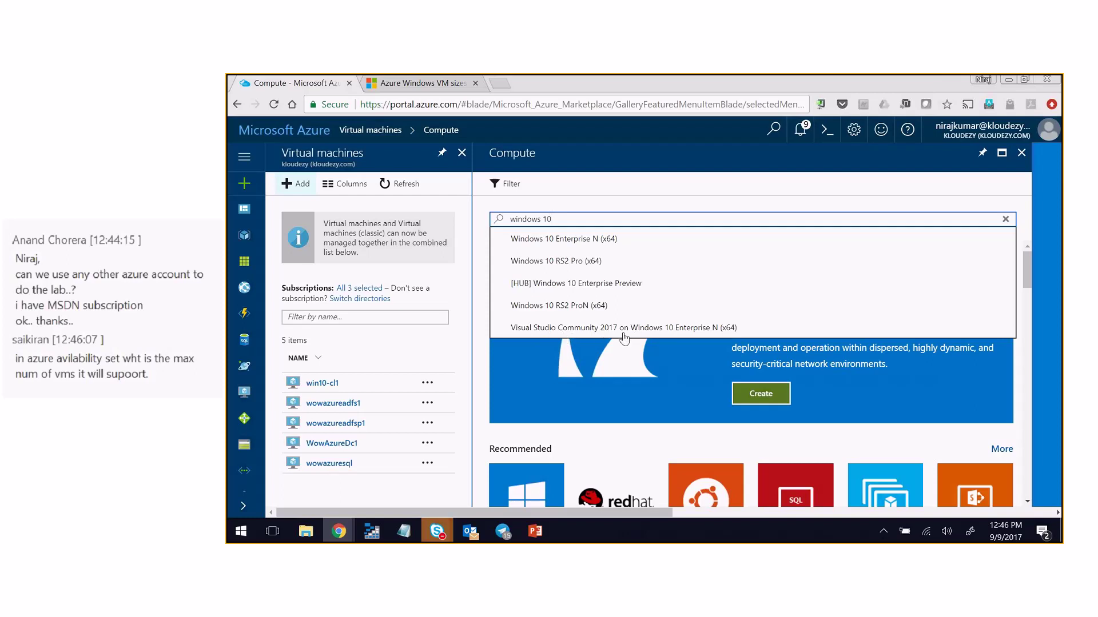
key(Return)
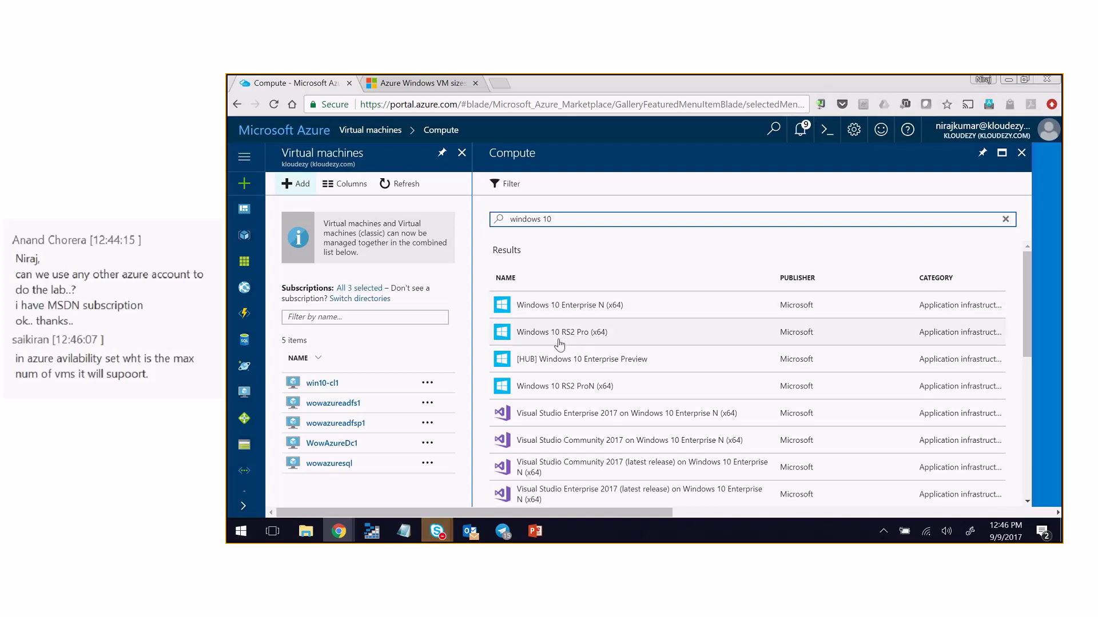
scroll(619, 363, down, 1)
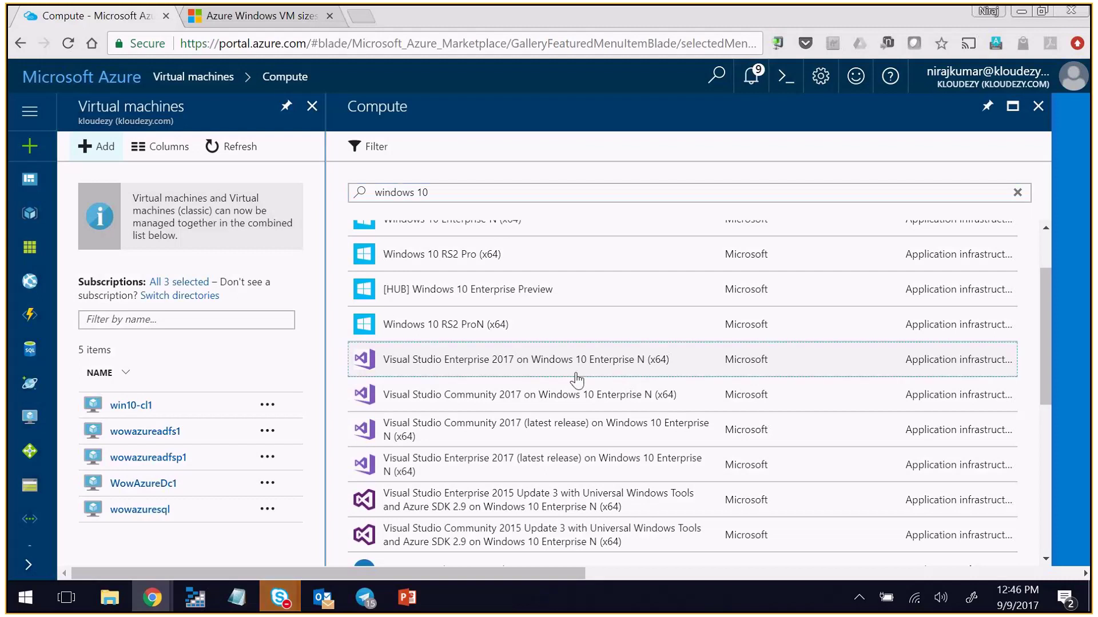
- Review the Visual Studio Enterprise 2017 image details, then close them and the Compute listing
click(577, 373)
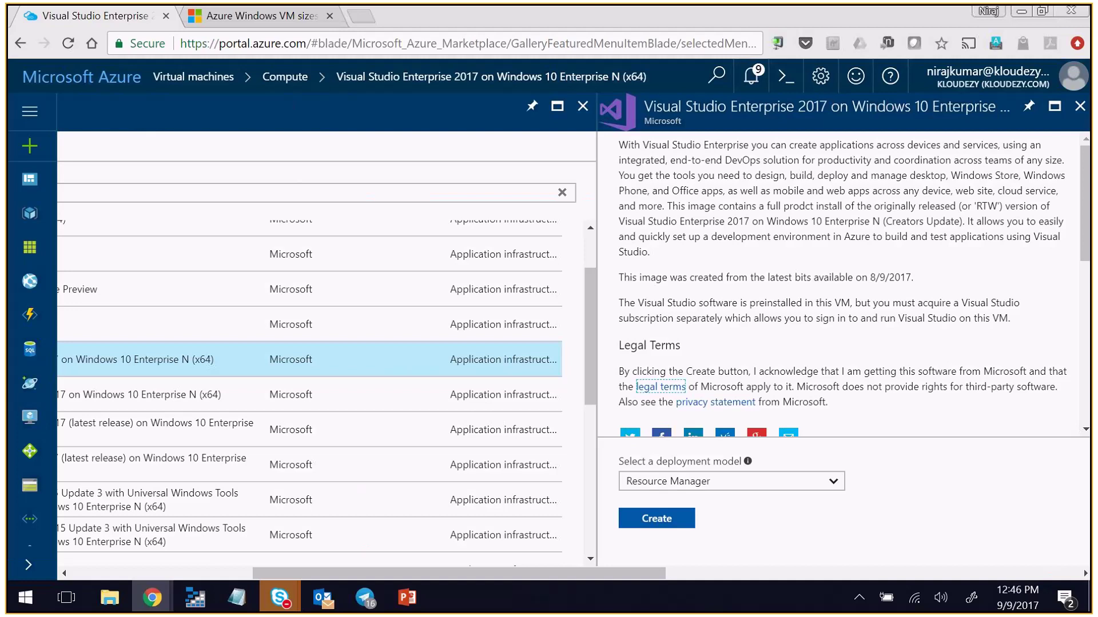
mouse_move(591, 334)
mouse_down()
mouse_move(592, 290)
mouse_move(592, 331)
mouse_up()
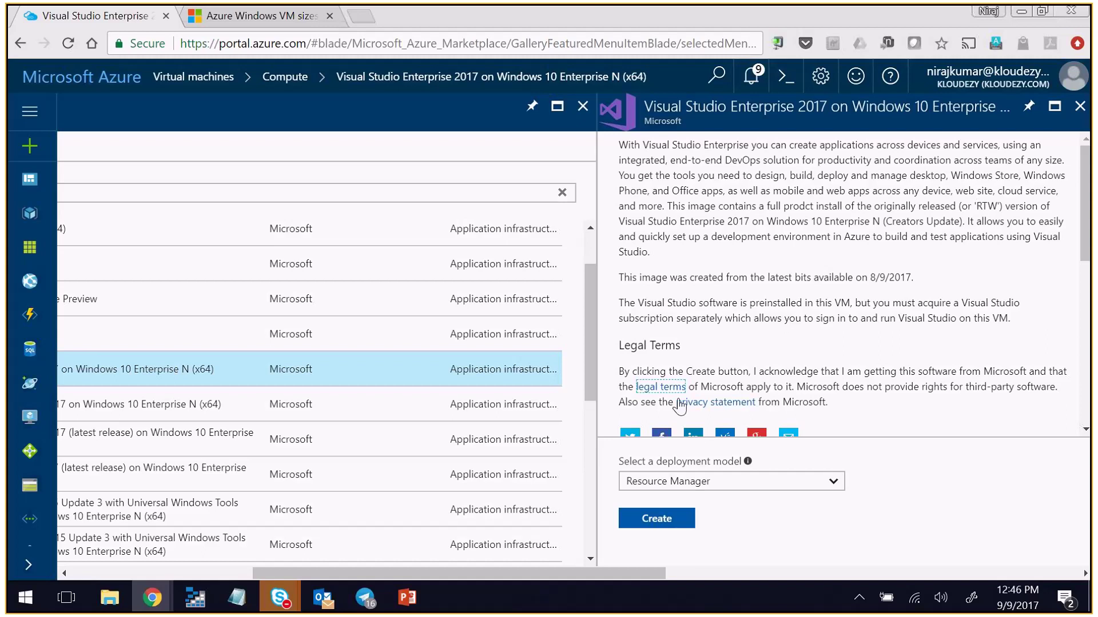
click(1078, 107)
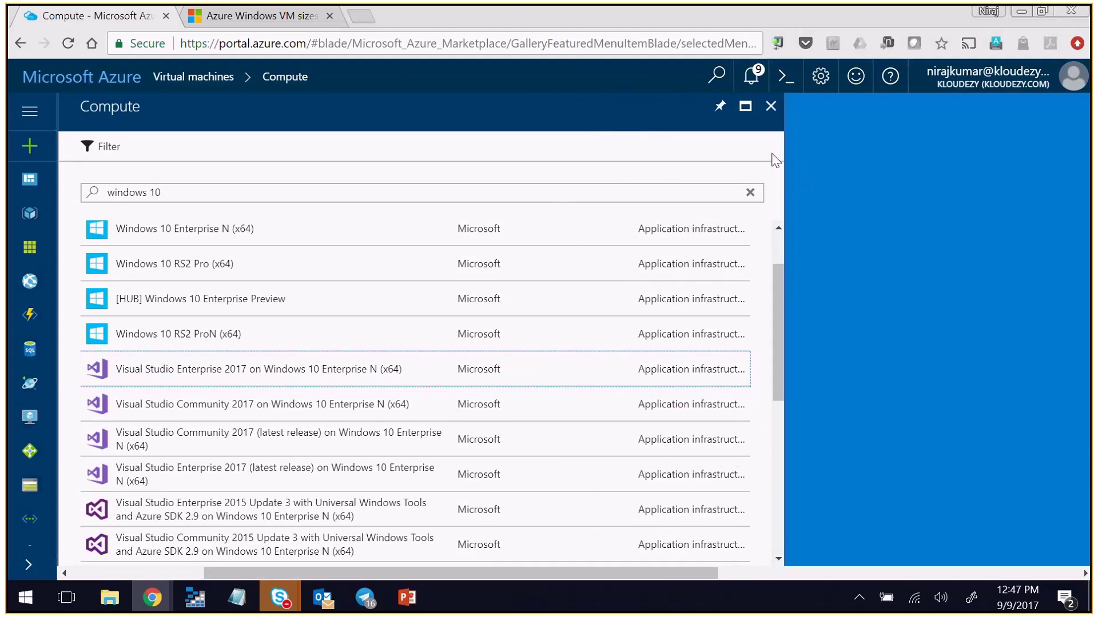
click(771, 108)
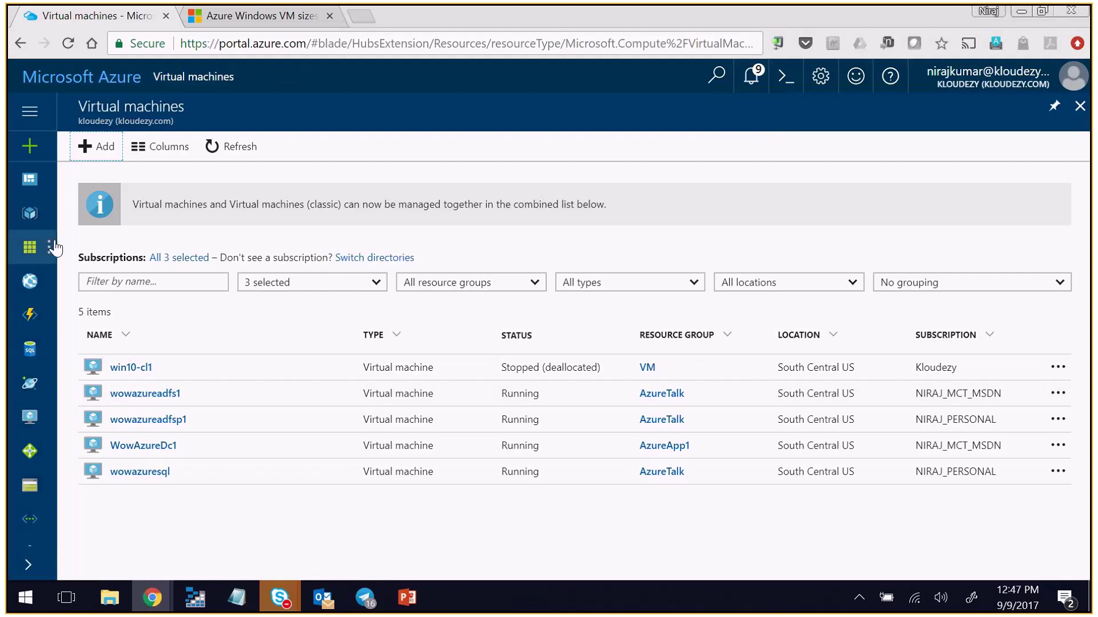
- Search the Marketplace for 'avail' and open the Availability Set offering
click(31, 145)
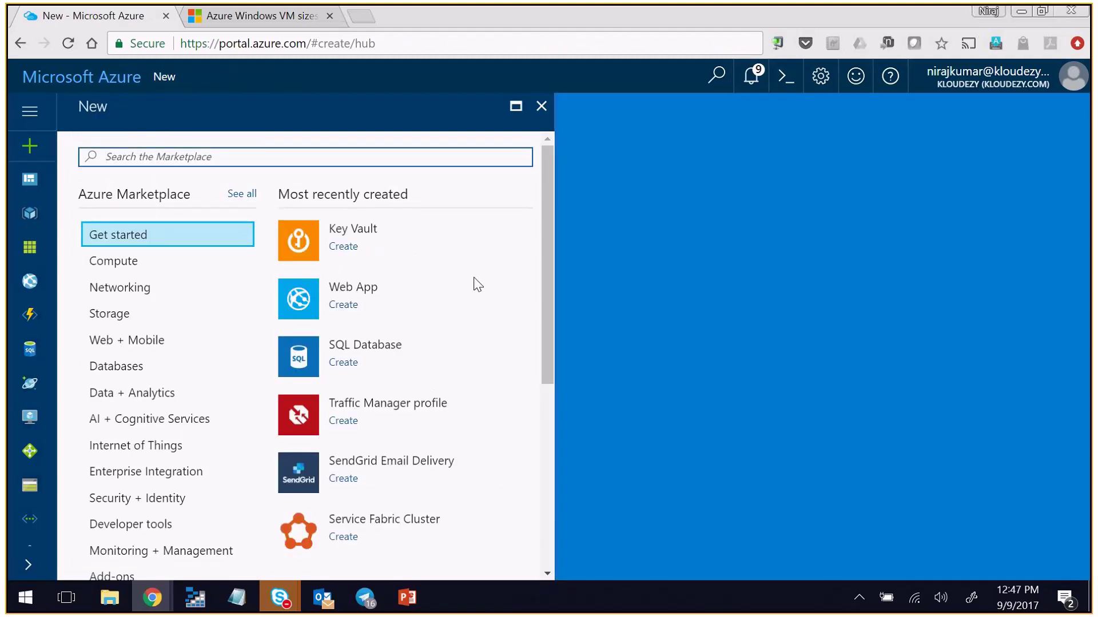
text(avail)
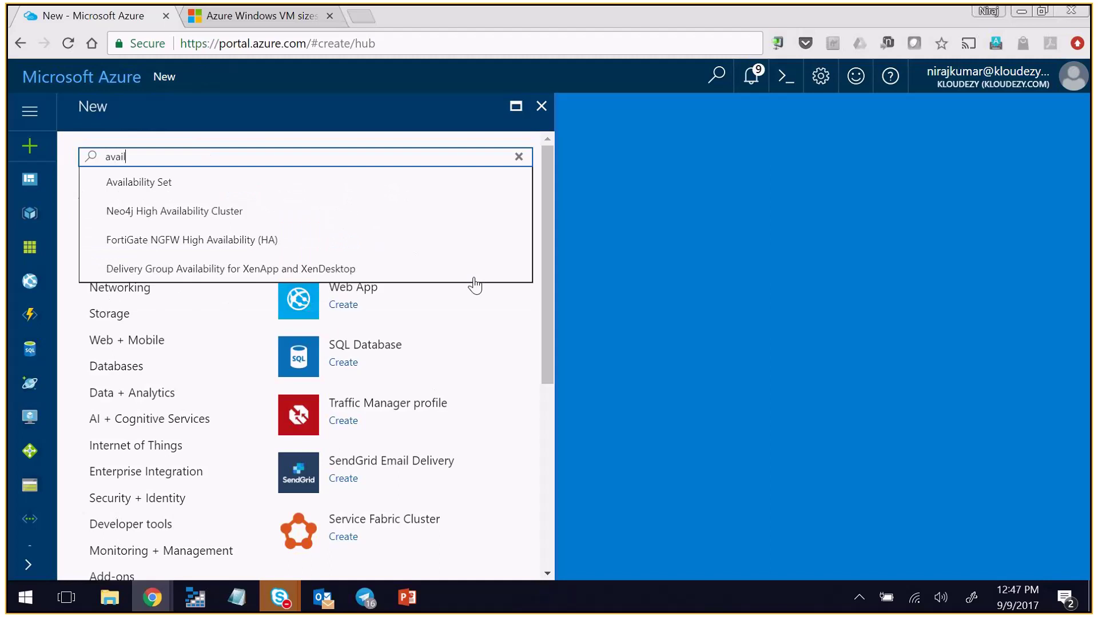
click(167, 183)
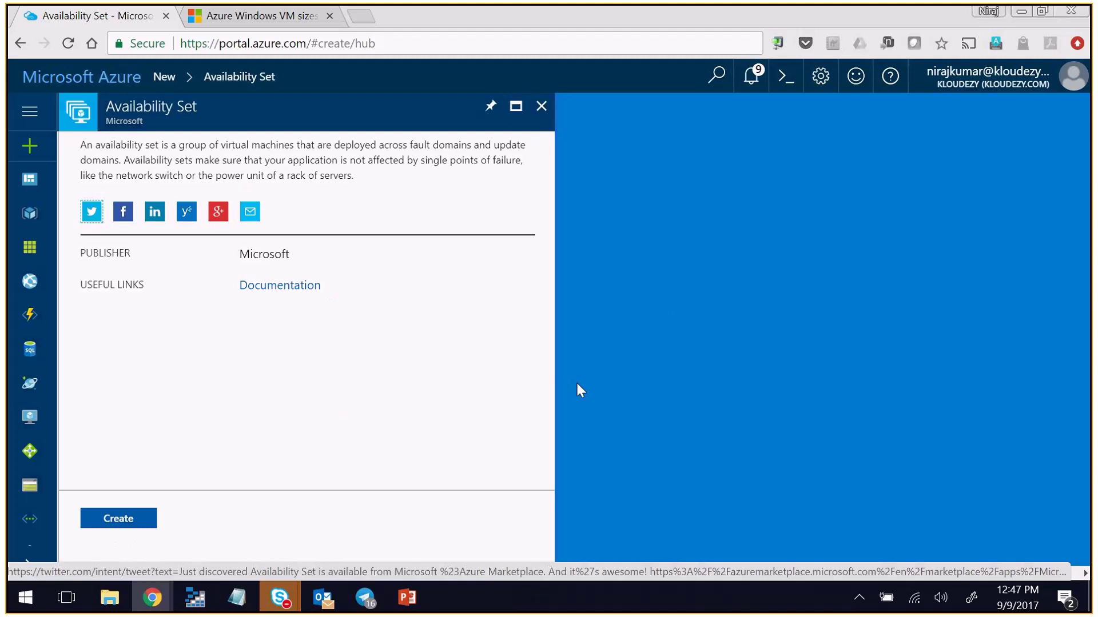
- Start creating an availability set from the Availability Set blade
click(115, 521)
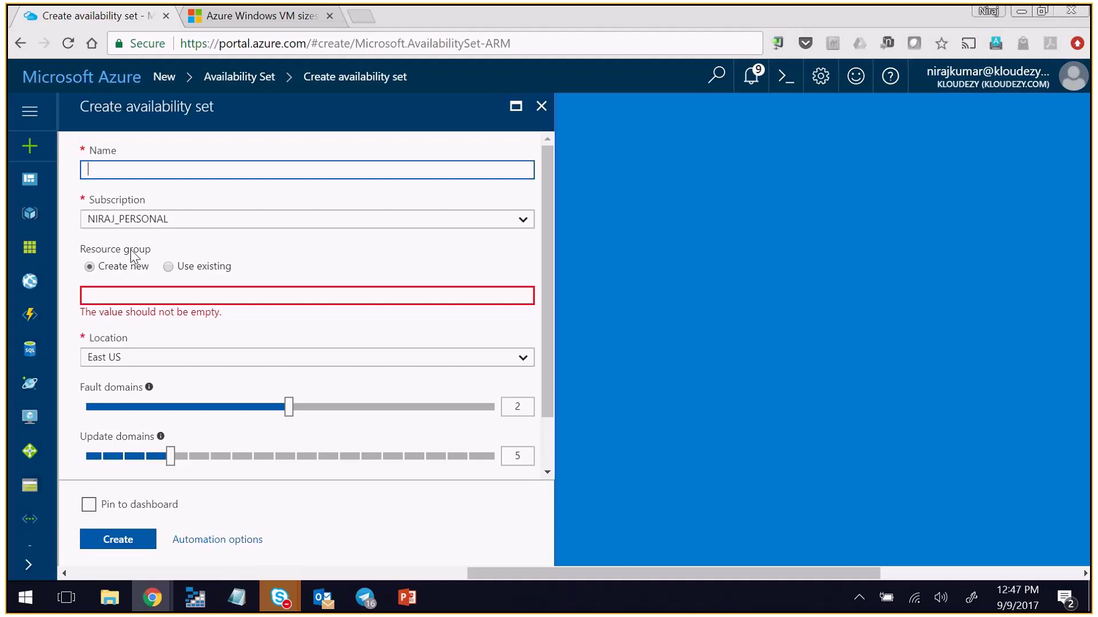
- Raise fault domains to the maximum of 3 and bring update domains to 10
drag(293, 409, 502, 410)
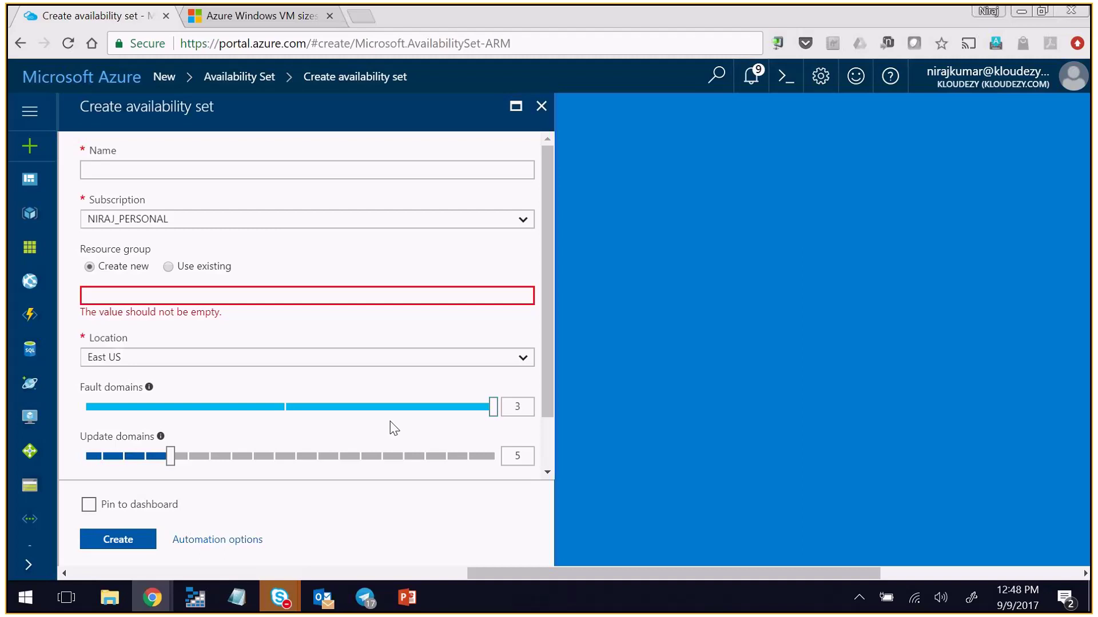
drag(172, 456, 503, 462)
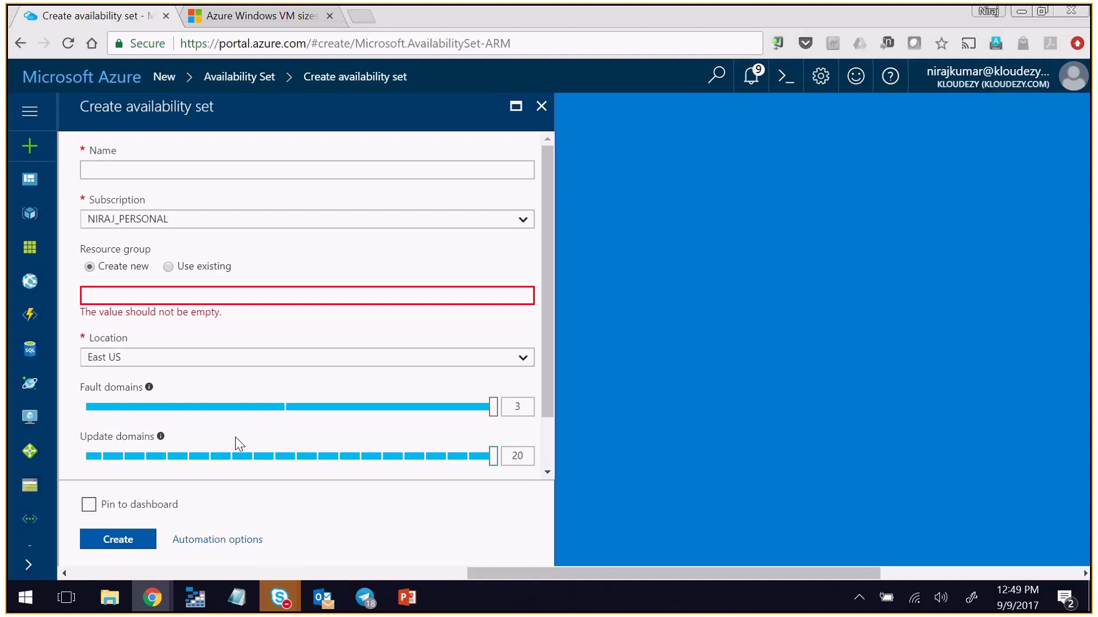
drag(465, 457, 277, 461)
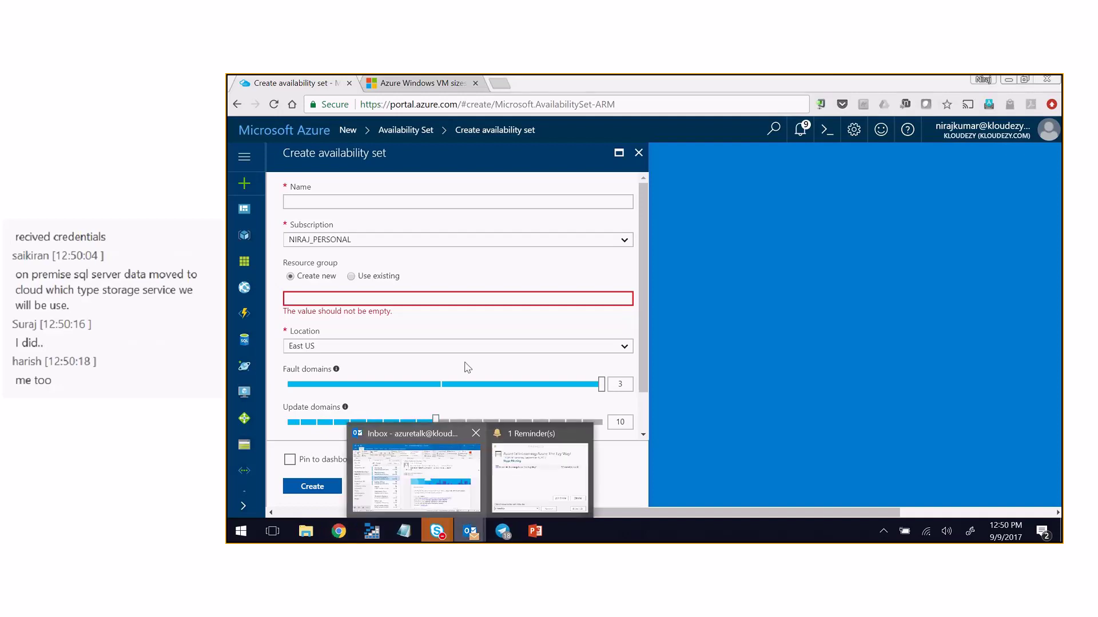
- Read the Azure training credentials email in Outlook, then switch to the Skype meeting
click(452, 471)
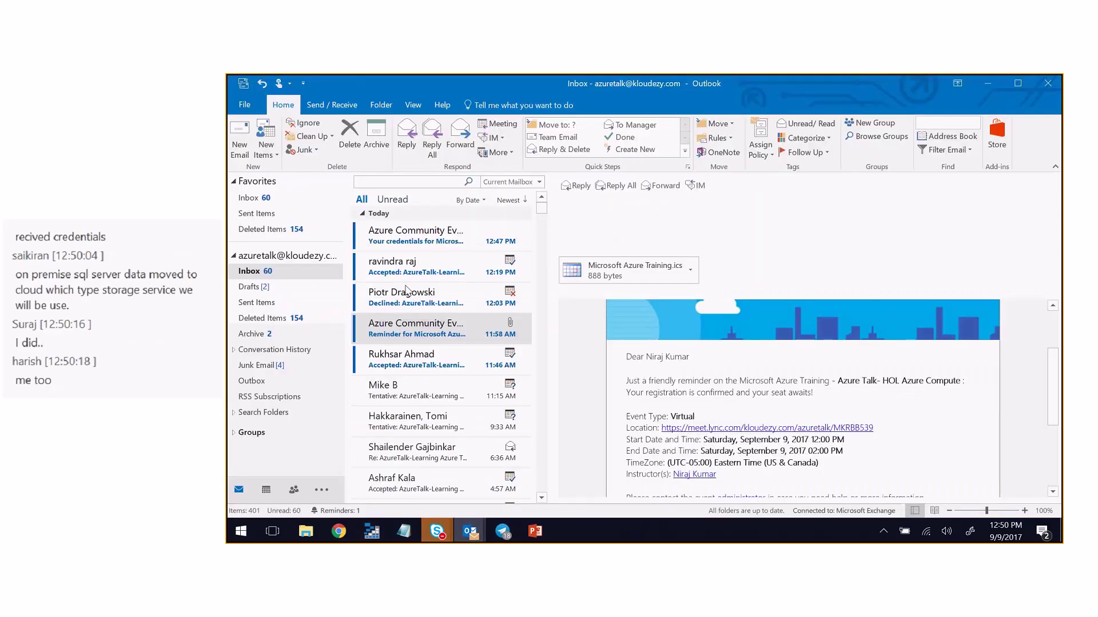
click(430, 242)
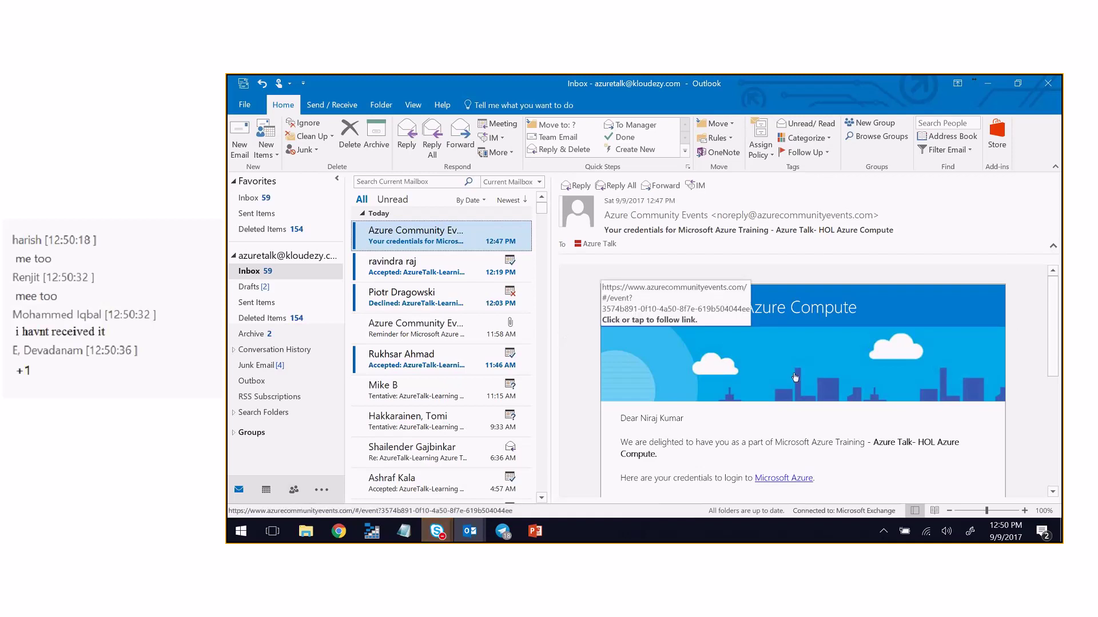
scroll(794, 377, down, 1)
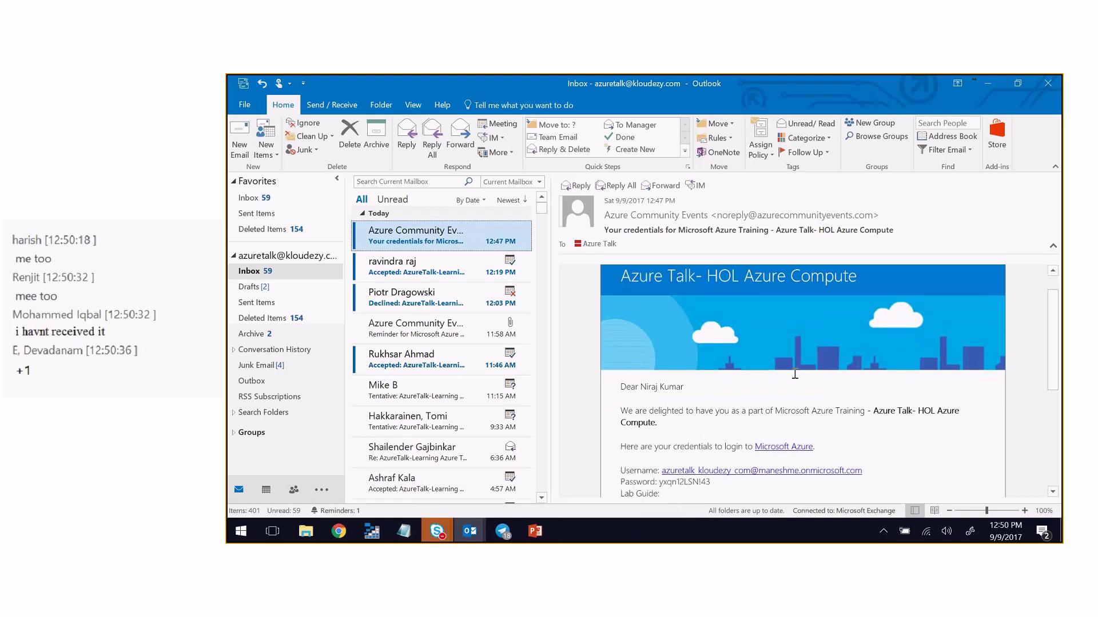
scroll(792, 372, up, 1)
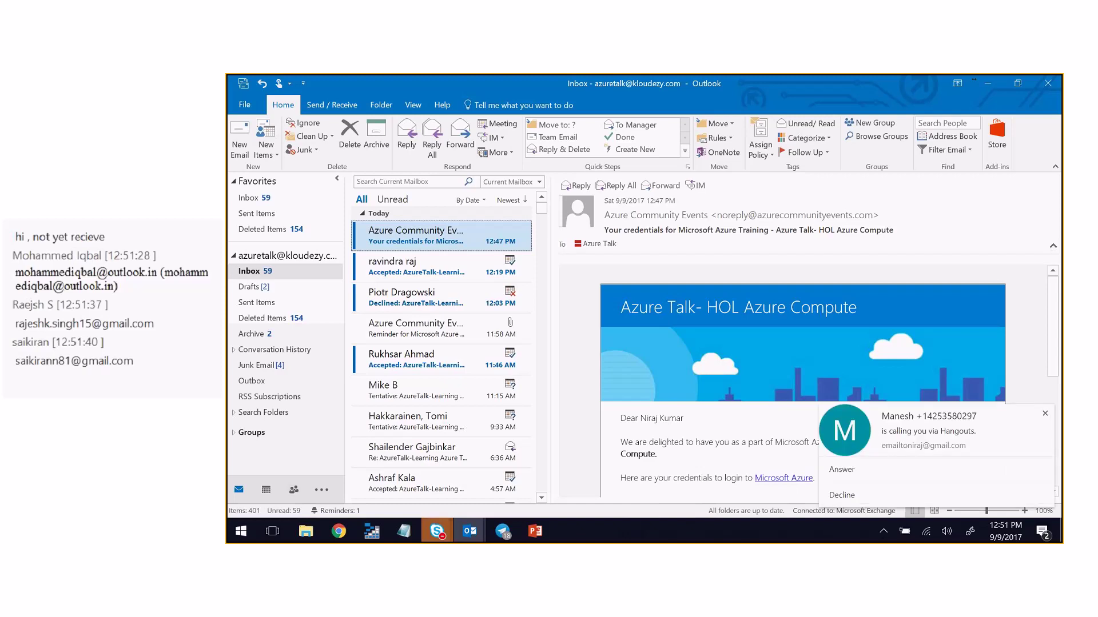
key(alt+Tab)
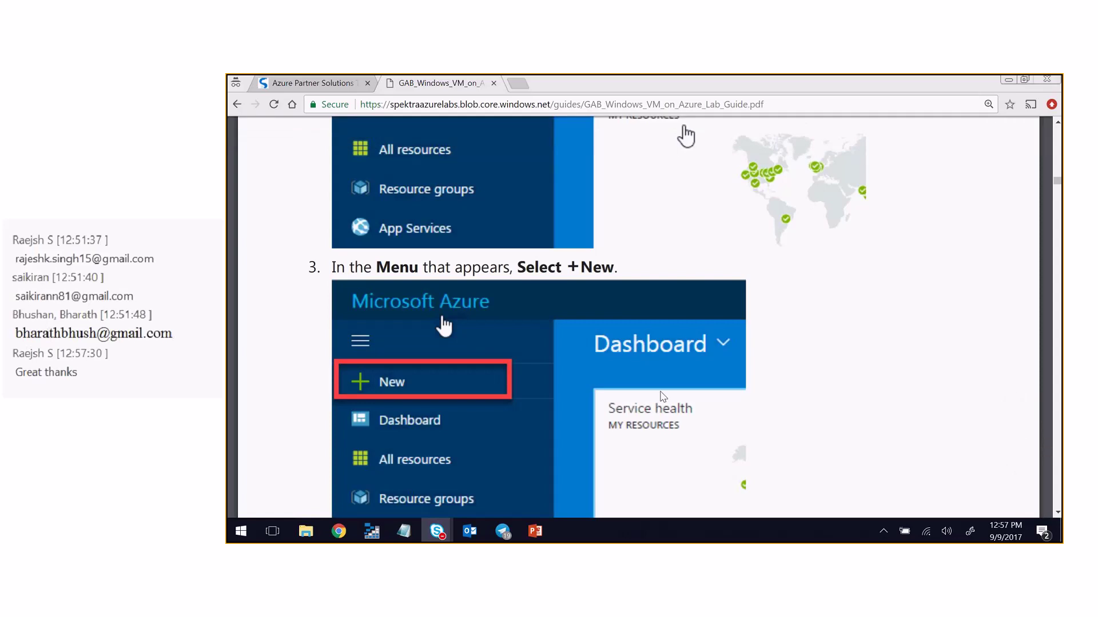
- Load kloudezy.com in a new tab using the address-bar suggestion for 'k'
click(517, 84)
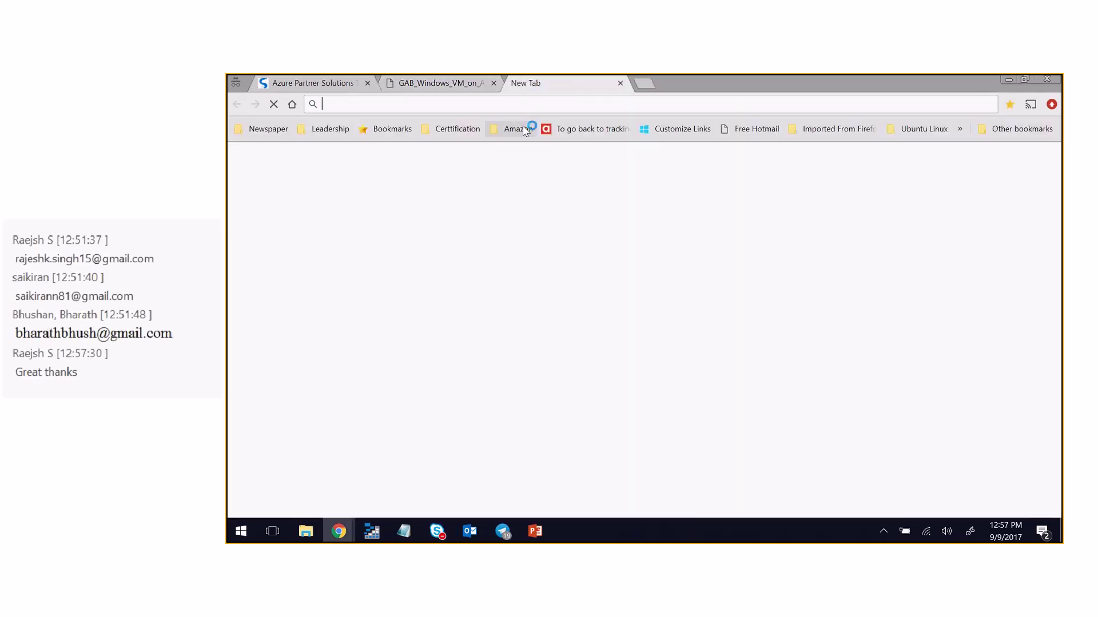
text(klo)
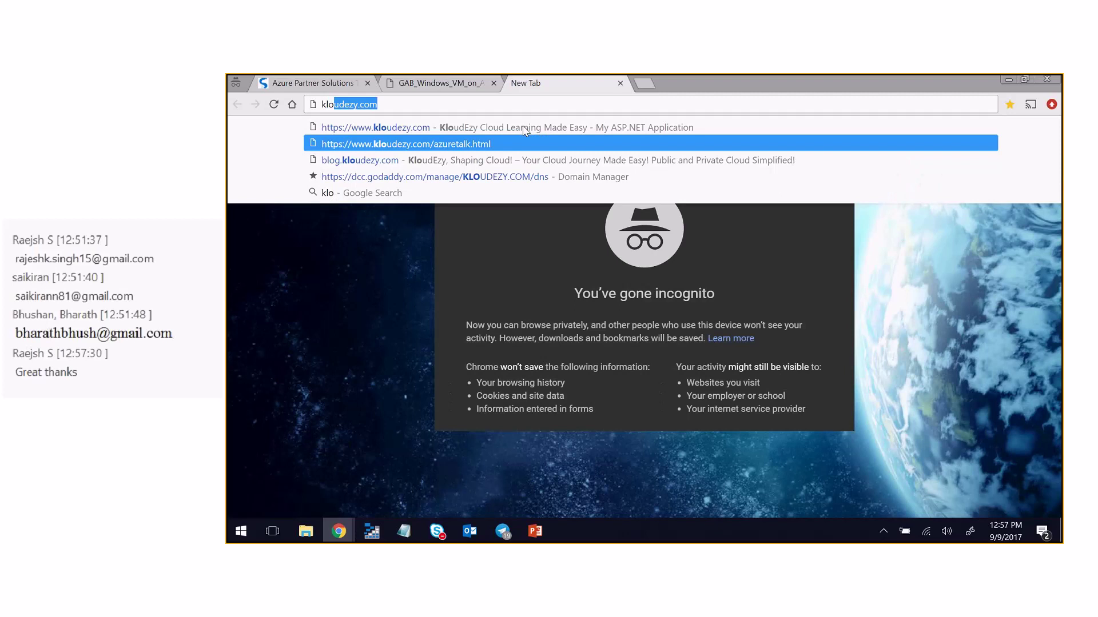
key(Down)
key(Return)
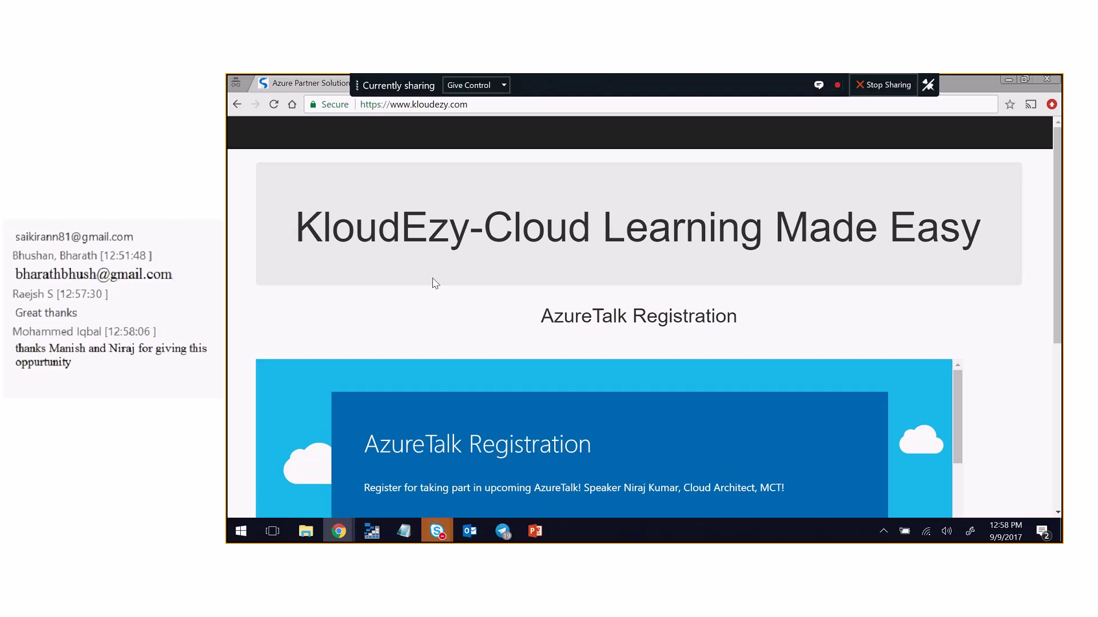
- Scroll down to the AzureTalk Registration form's First Name and Last Name fields
scroll(394, 263, down, 2)
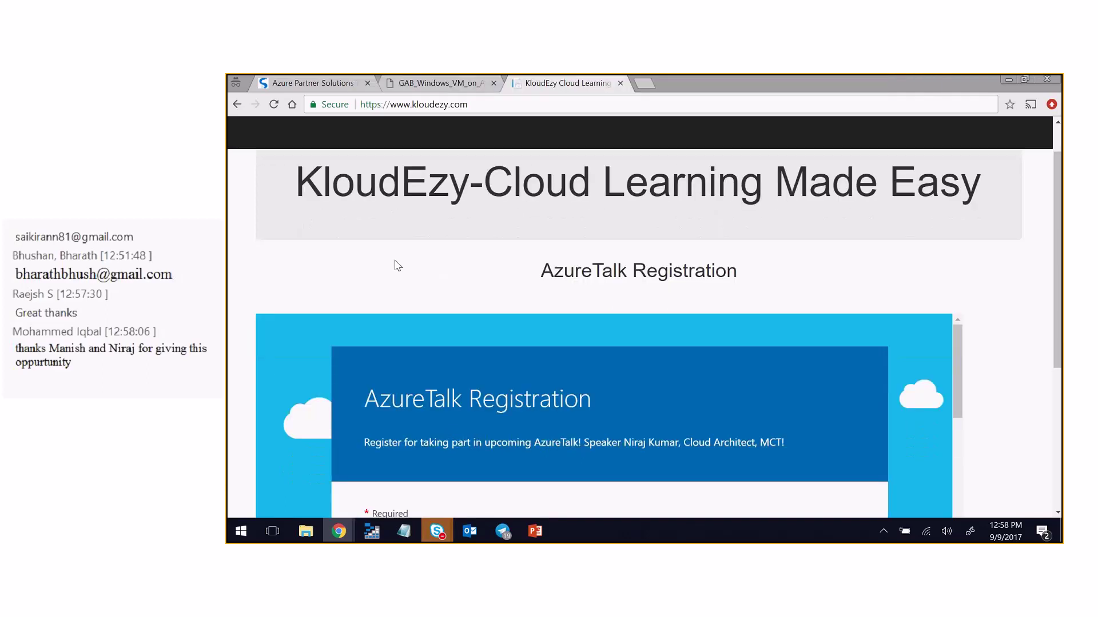
scroll(406, 343, down, 3)
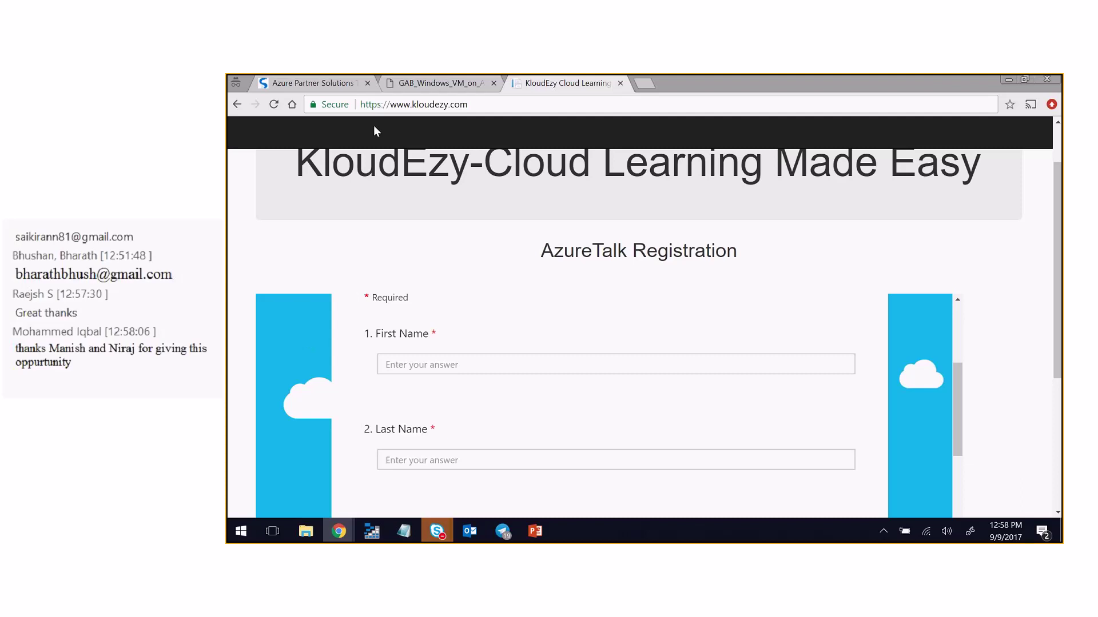
- In a new tab, enter the events management address and trim it to 'azurecommunityevents'
click(329, 85)
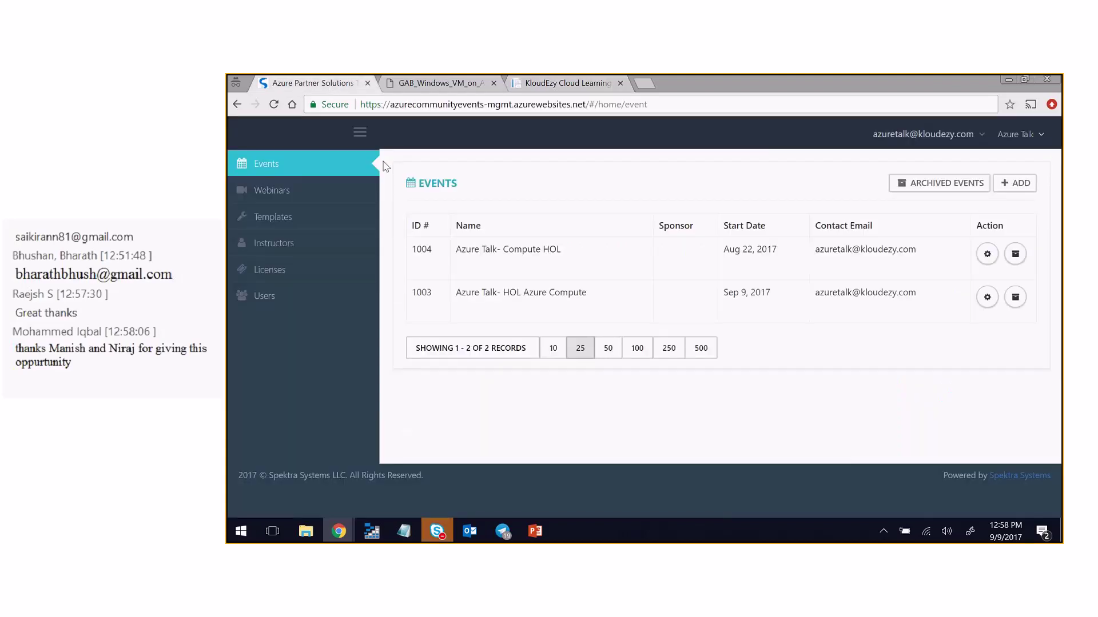
click(645, 84)
text(azi)
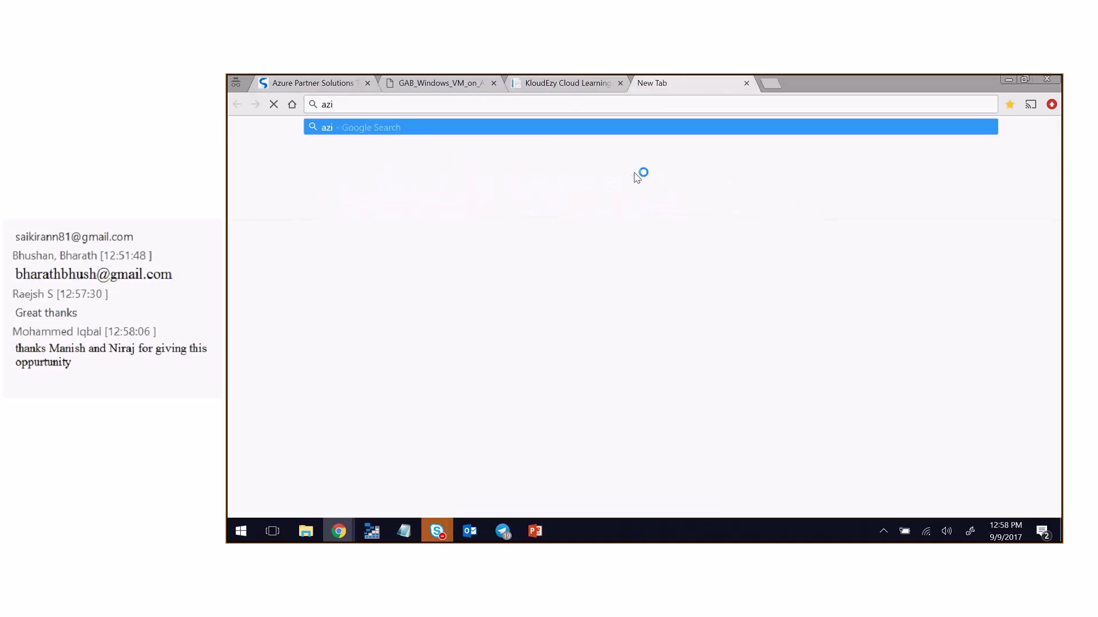
key(BackSpace)
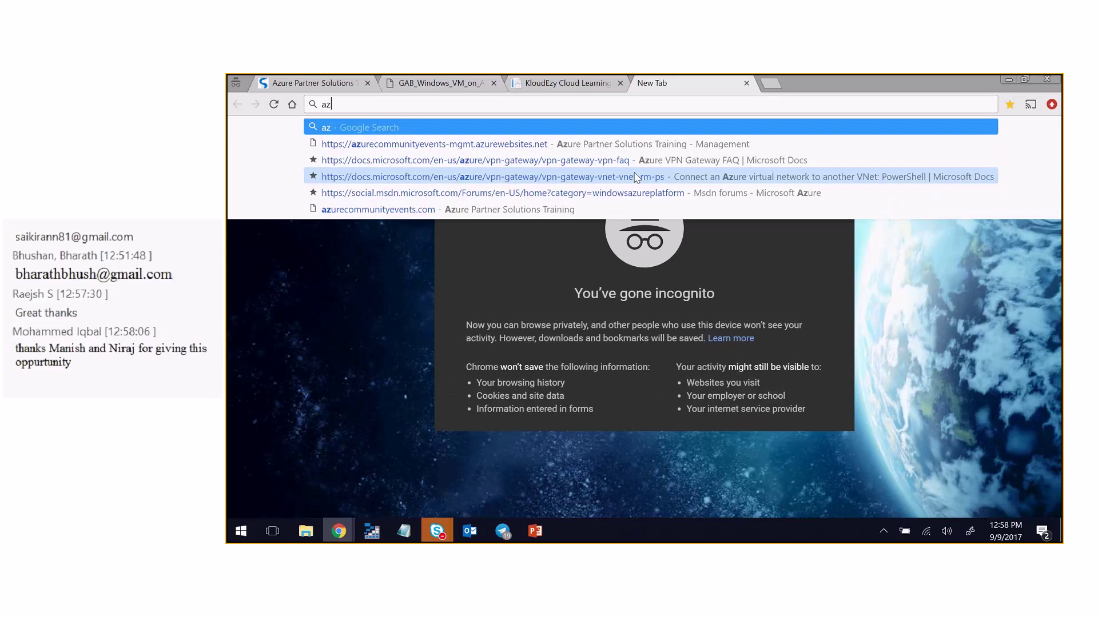
text(u)
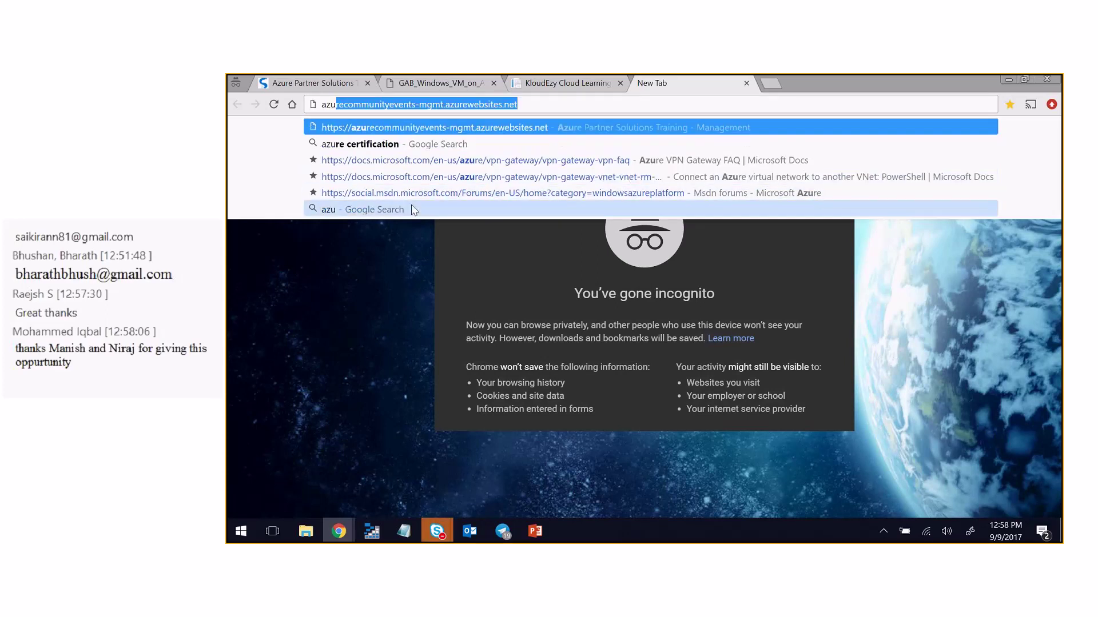
click(420, 105)
click(444, 104)
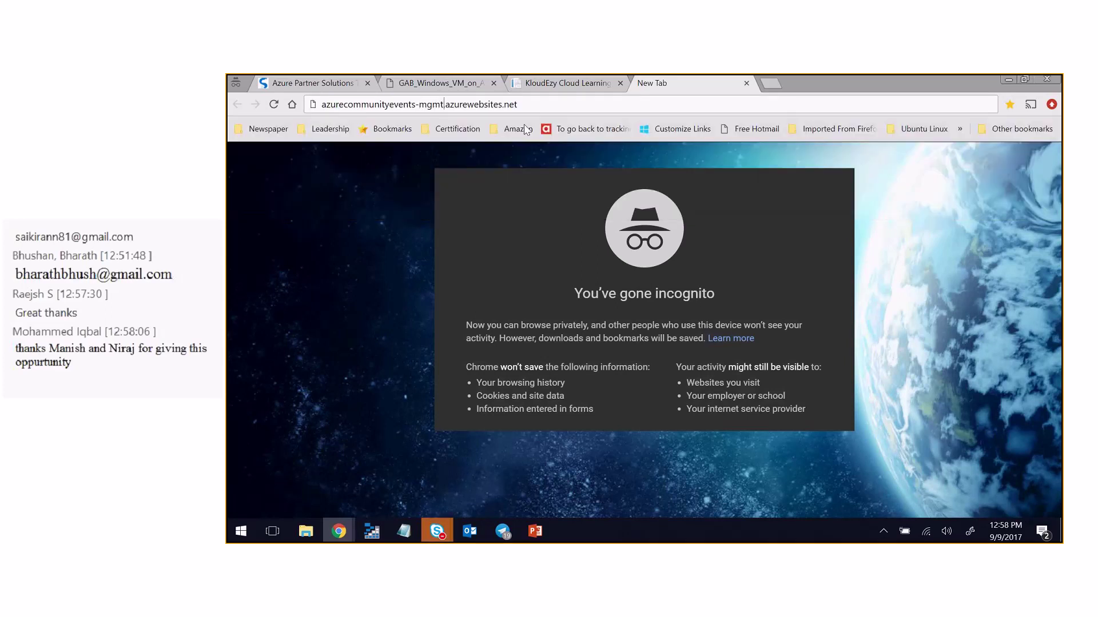
drag(546, 110, 415, 101)
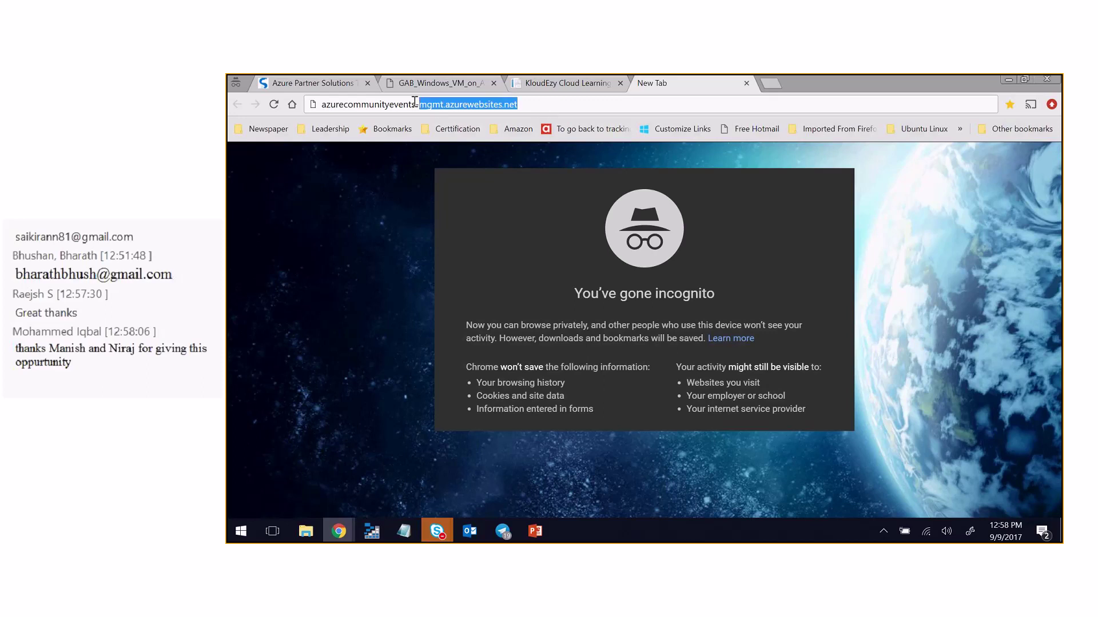
key(BackSpace)
key(BackSpace)
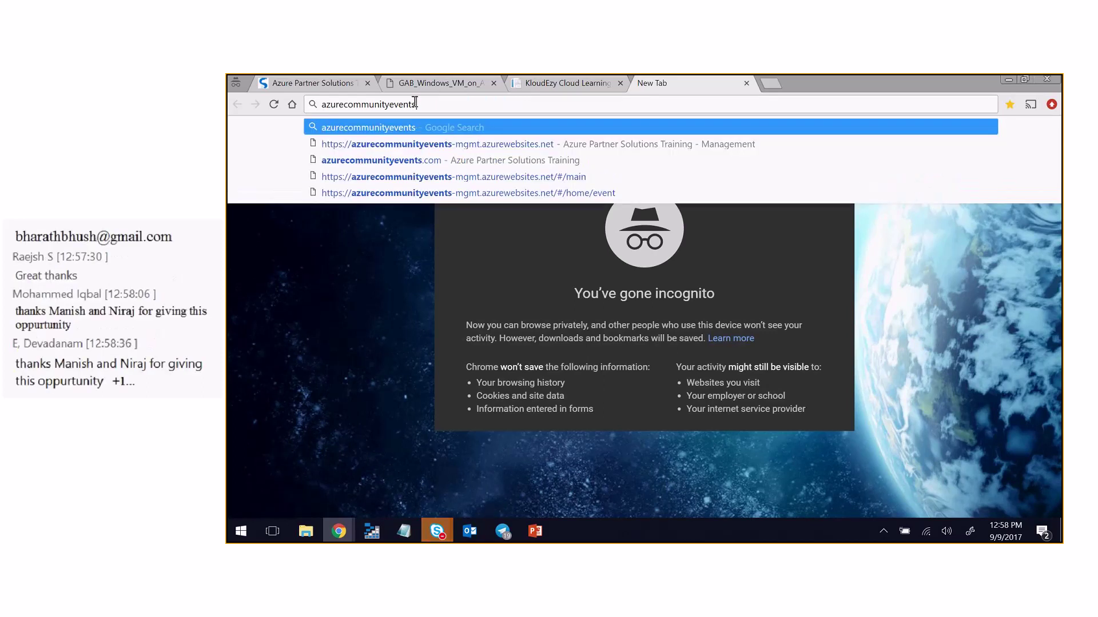
- Open azurecommunityevents.com and copy its address to share in the meeting chat
click(409, 161)
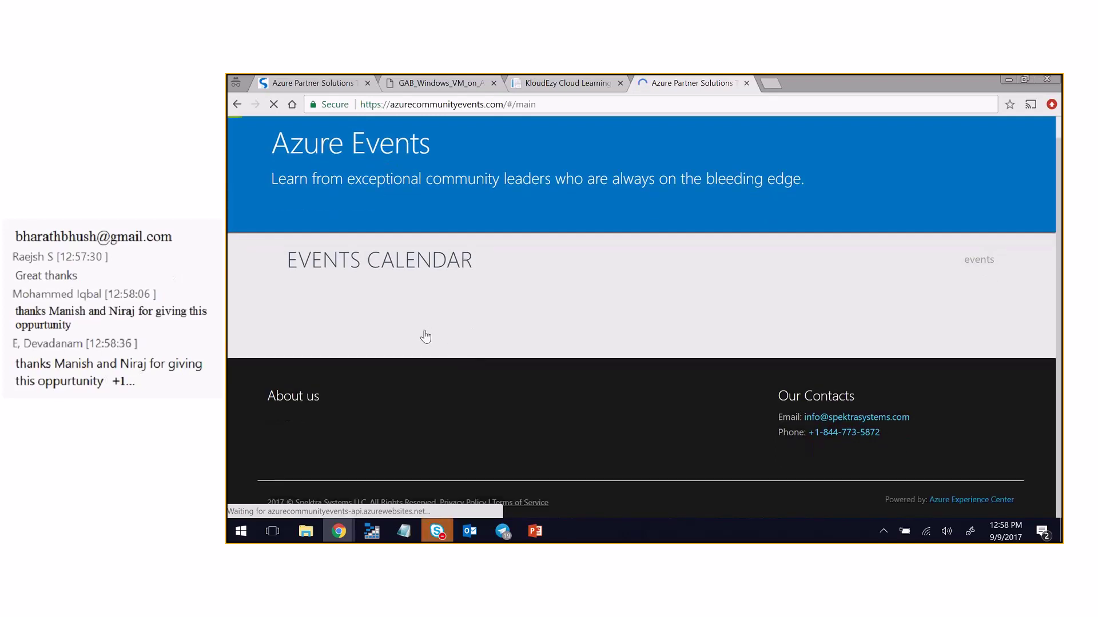
click(562, 101)
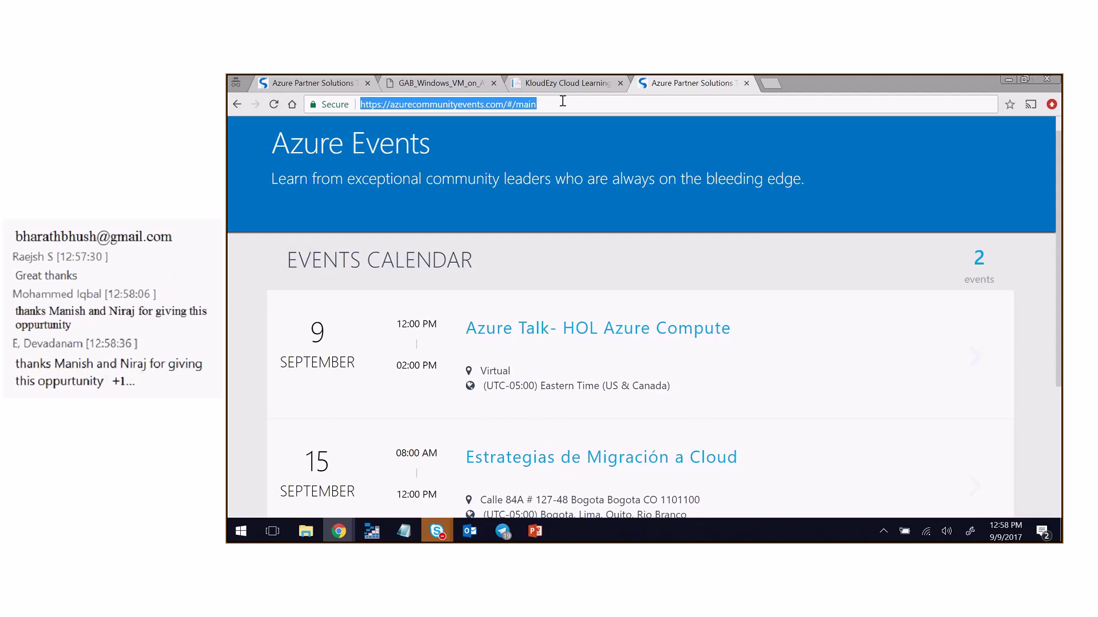
key(alt+Tab)
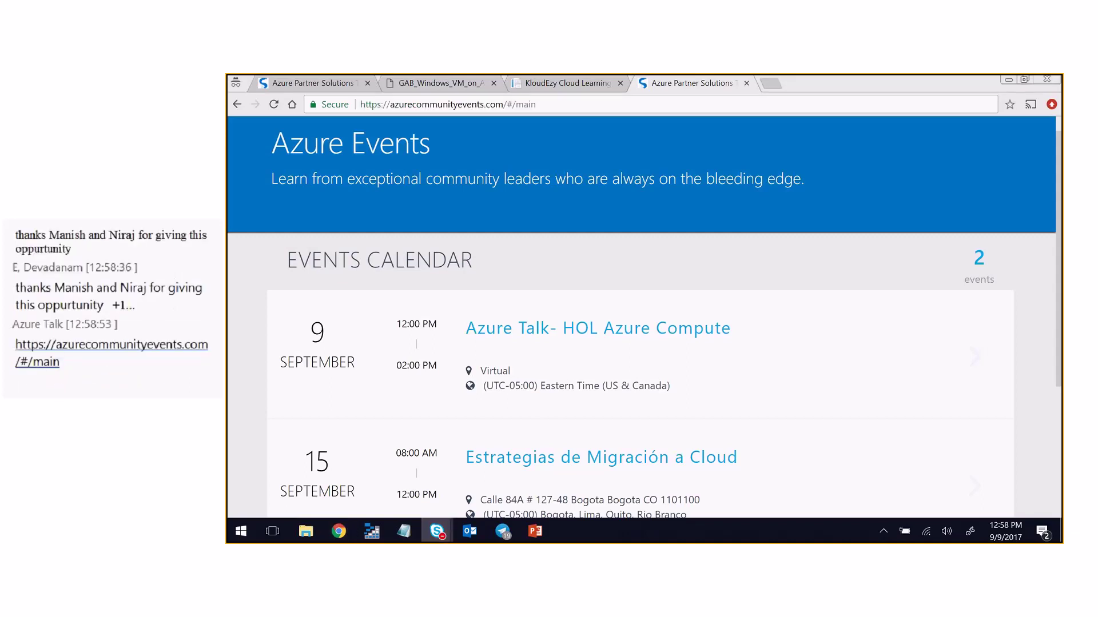
- Scroll the Events Calendar and open the Azure Talk- HOL Azure Compute event
scroll(395, 400, down, 3)
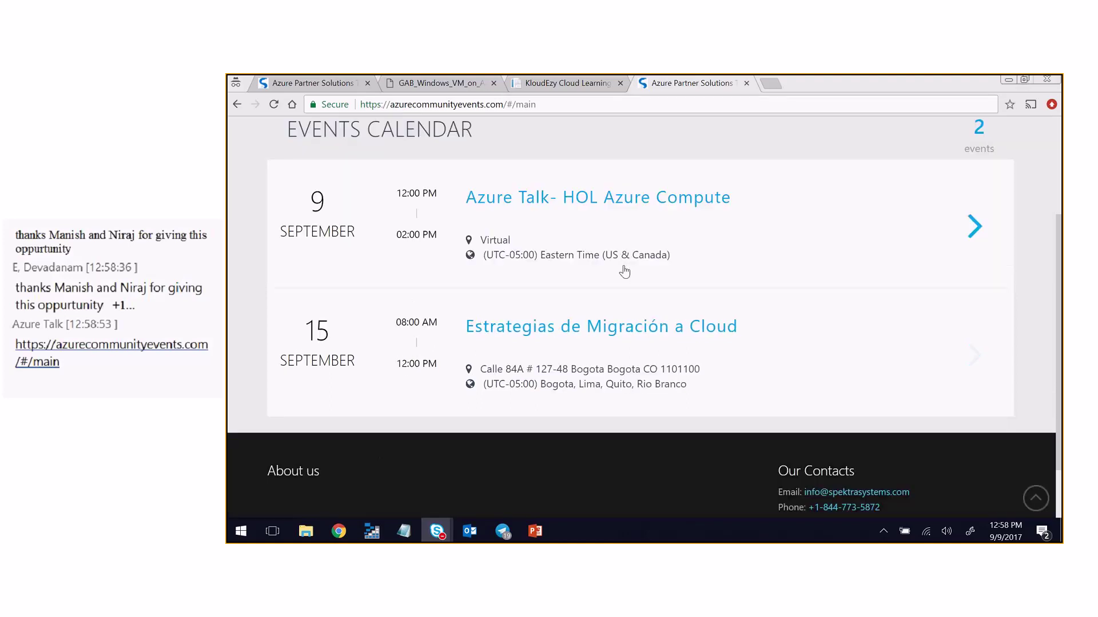
scroll(624, 272, up, 3)
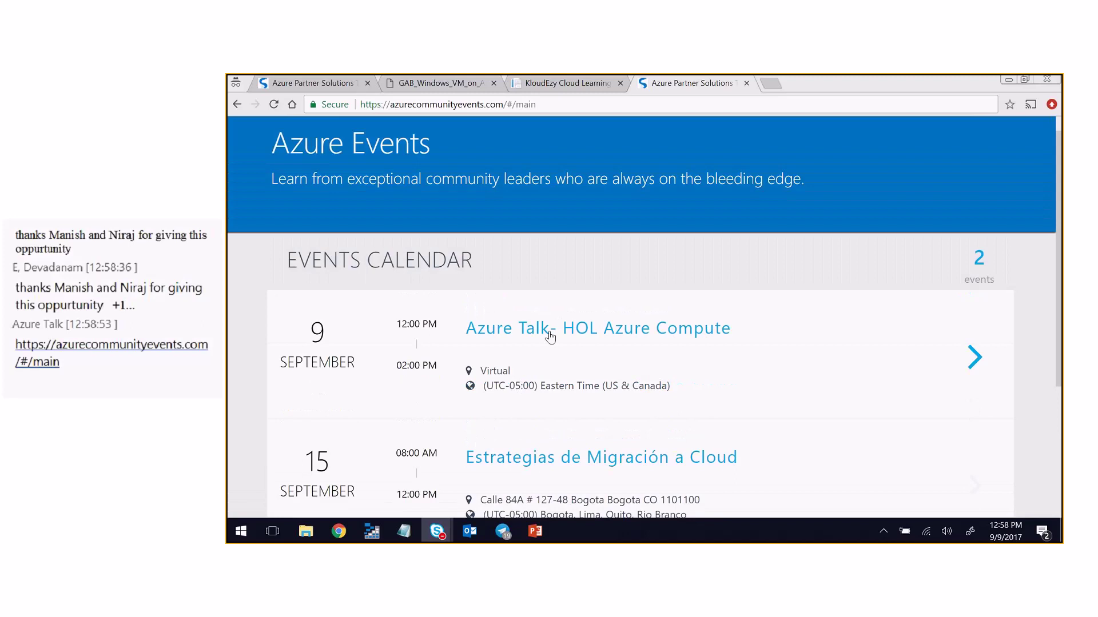
click(550, 337)
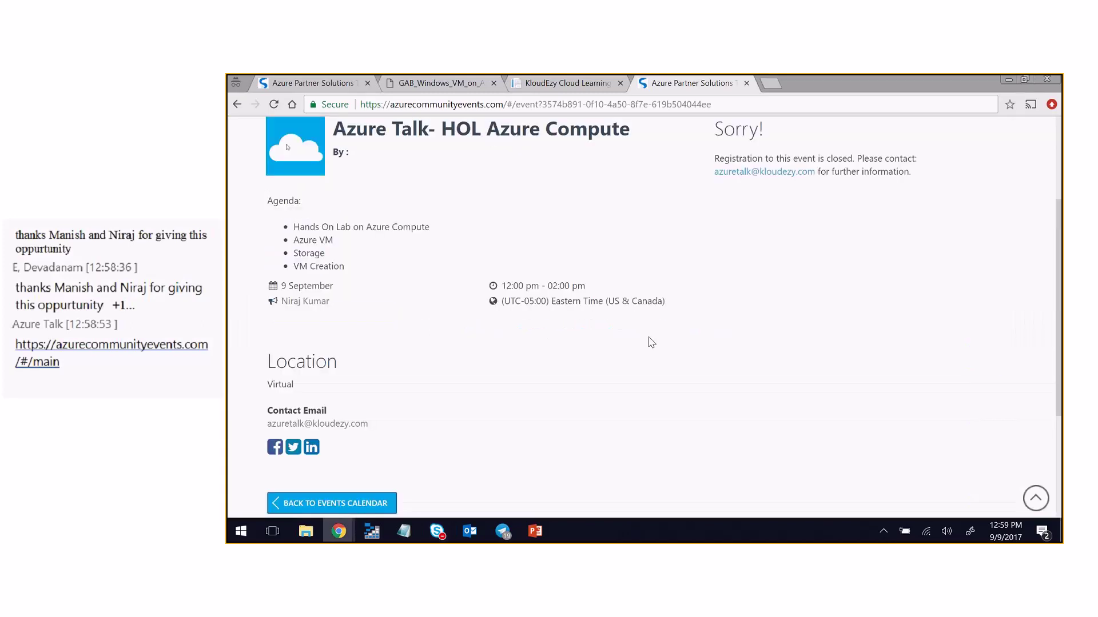
- Scroll to the top of the Azure Talk- HOL Azure Compute page showing registration closed
scroll(652, 341, up, 2)
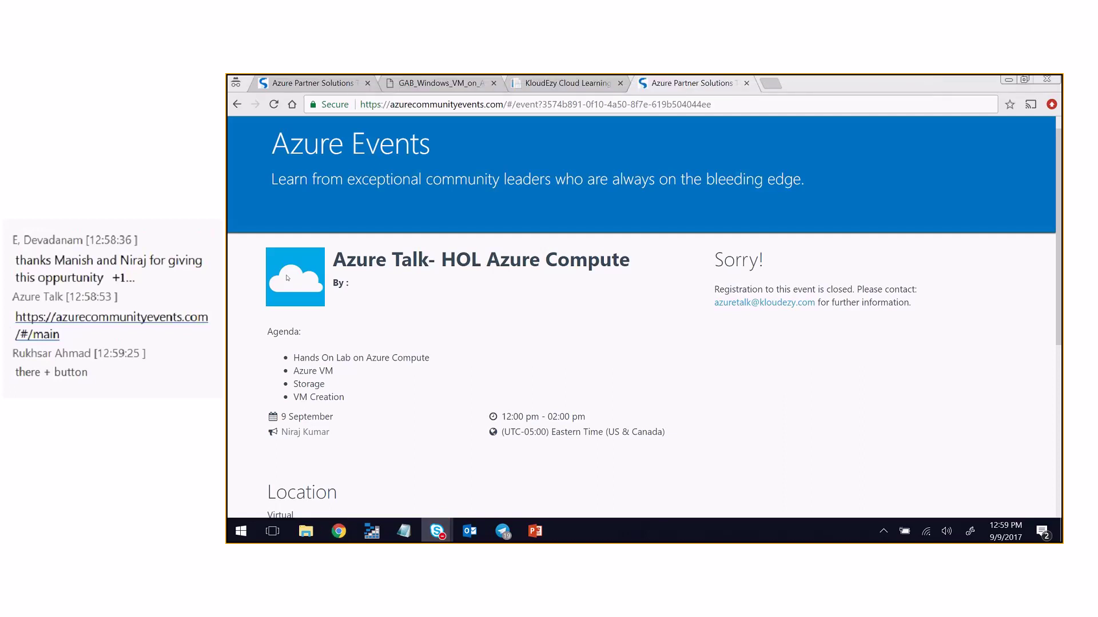
- Review step 3 'Select + New' in the GAB_Windows_VM lab guide, then return to the events management list
click(452, 85)
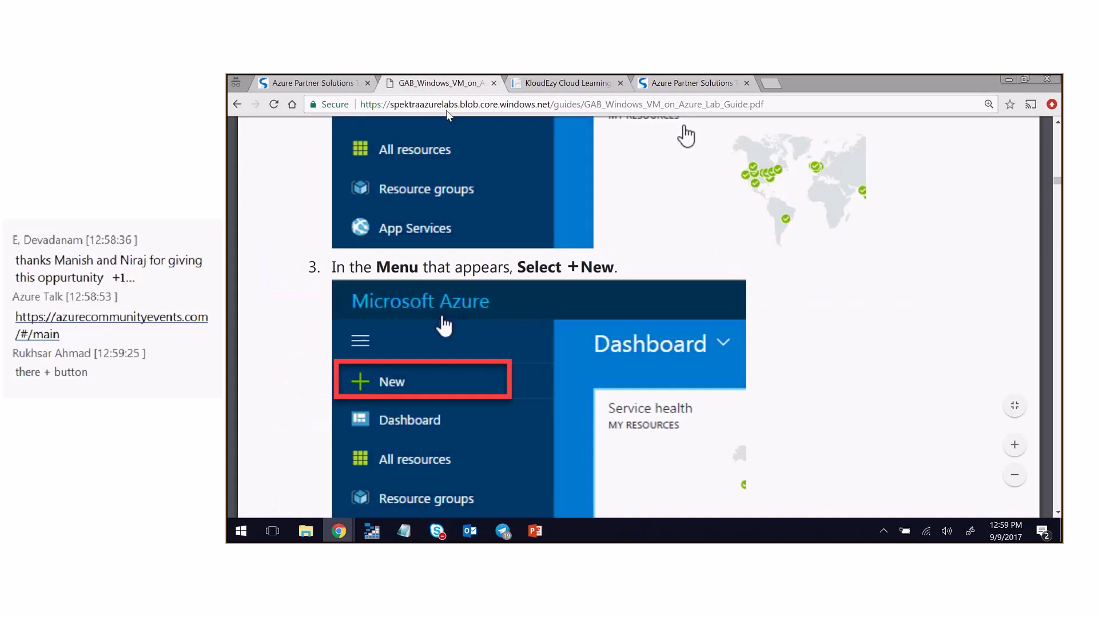
scroll(550, 403, up, 4)
scroll(550, 404, down, 4)
scroll(550, 404, up, 1)
scroll(550, 404, down, 3)
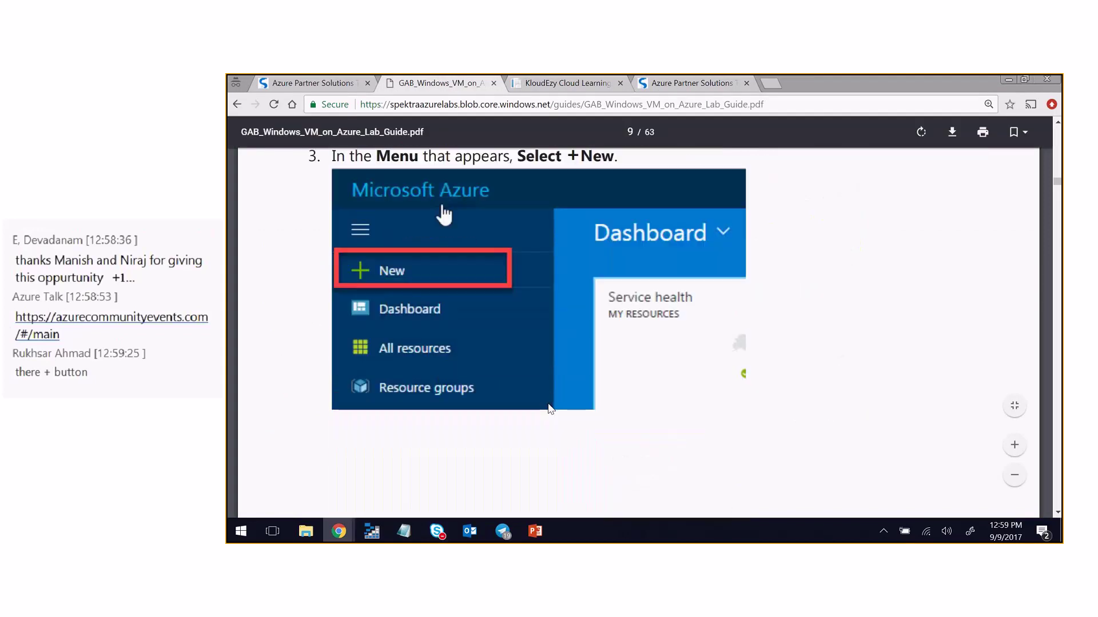
scroll(550, 408, down, 2)
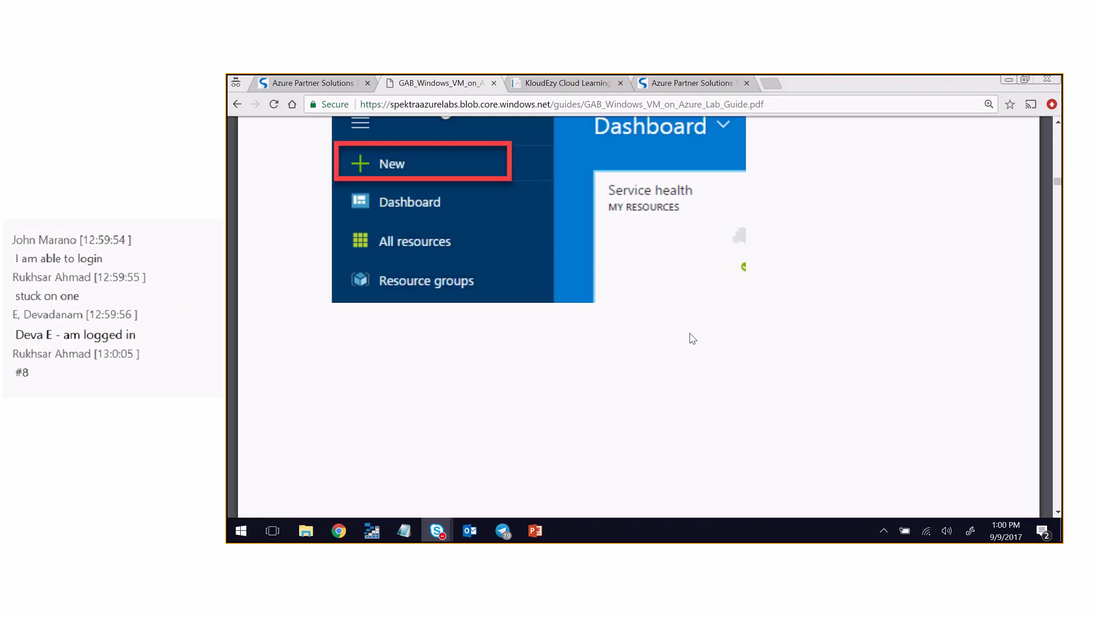
click(321, 84)
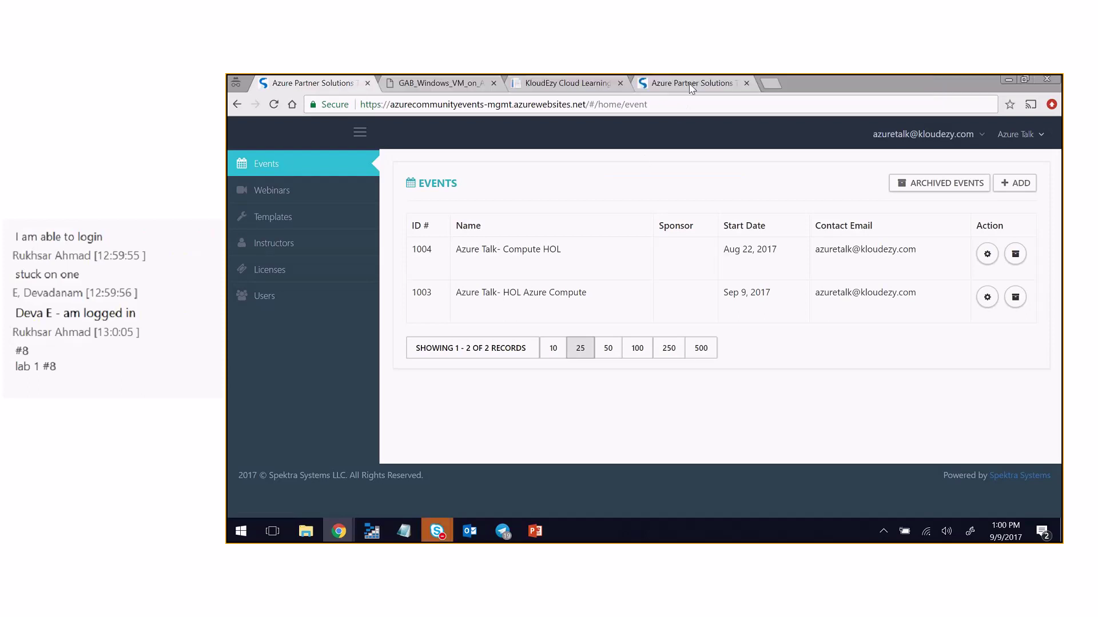
- Go back from the public event page to the #/main events calendar
click(685, 84)
scroll(461, 245, down, 4)
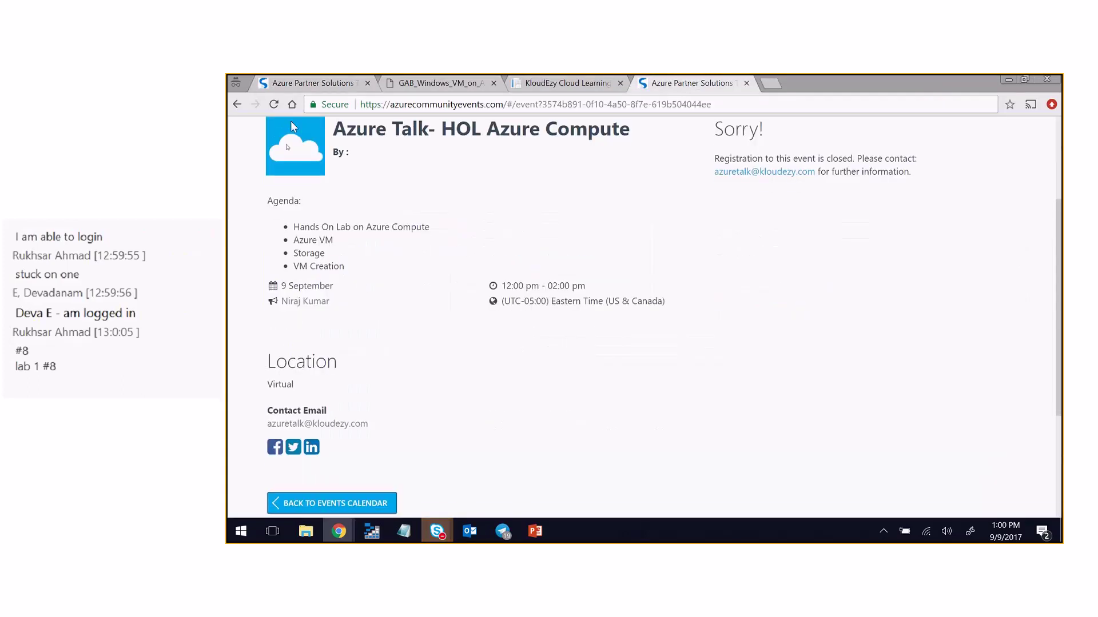
click(237, 104)
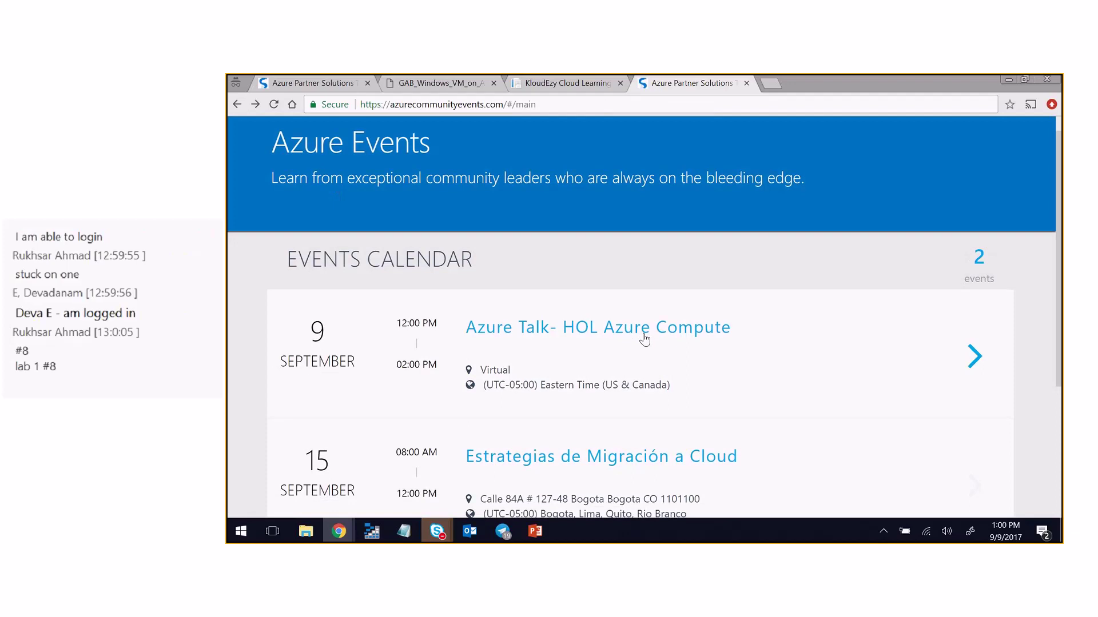
scroll(597, 374, down, 2)
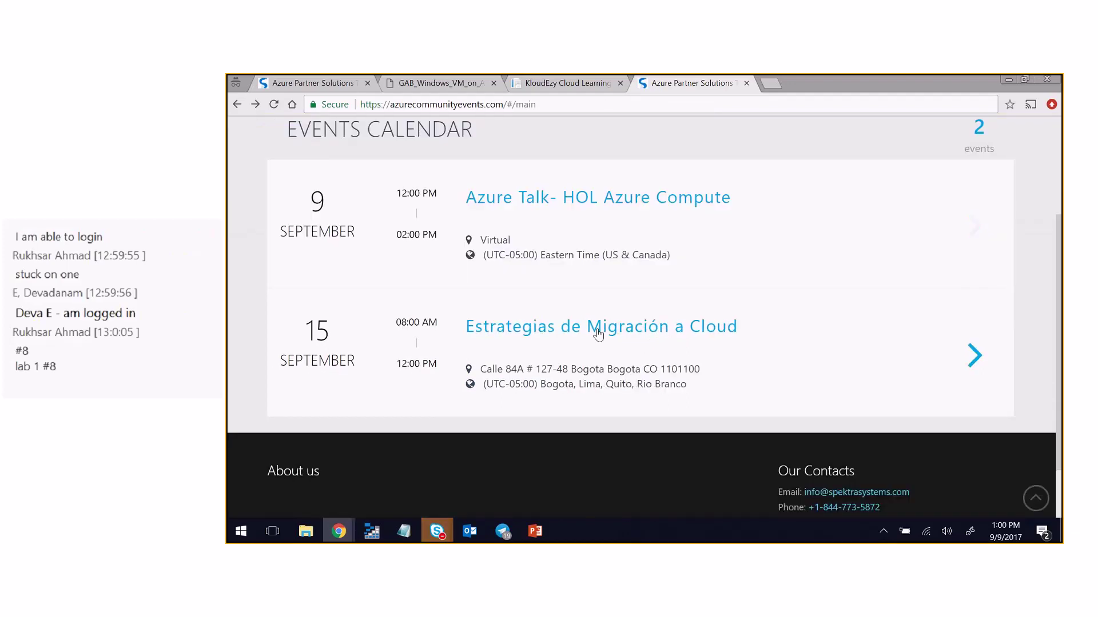
- Look over the Estrategias de Migración a Cloud agenda, then return to the calendar
click(543, 333)
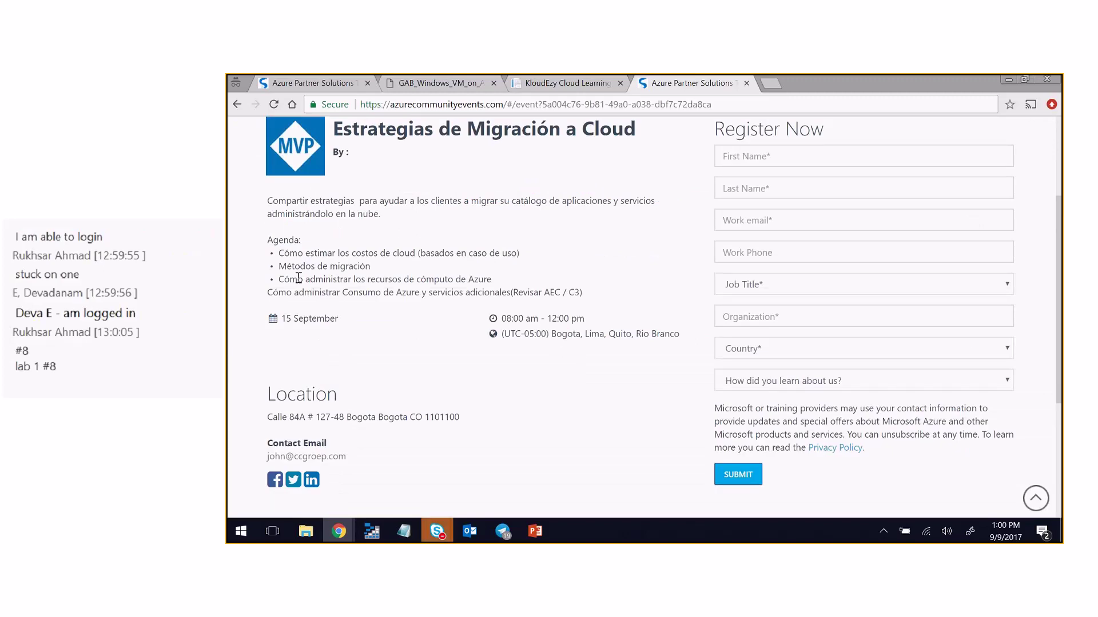
drag(298, 279, 552, 288)
click(578, 292)
scroll(593, 298, up, 1)
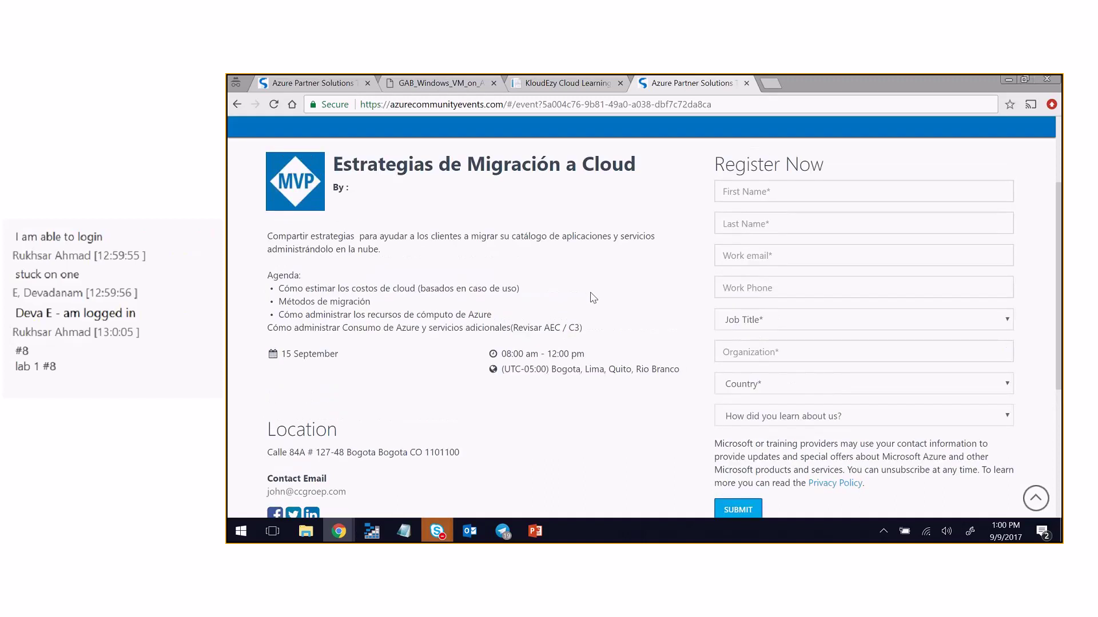
scroll(593, 298, up, 2)
key(alt+Left)
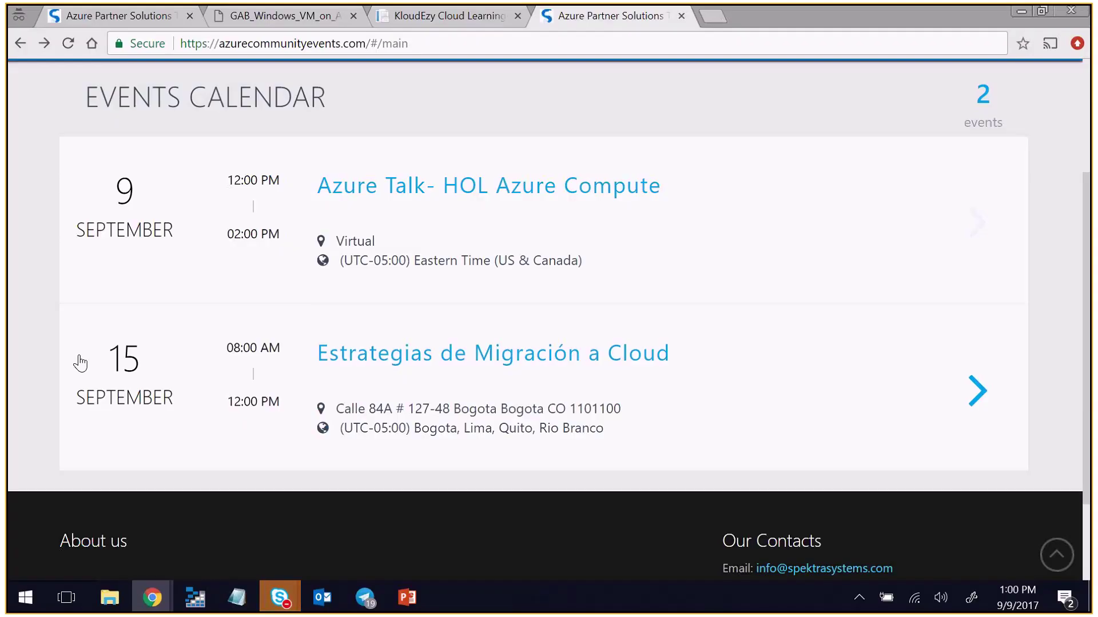
click(285, 22)
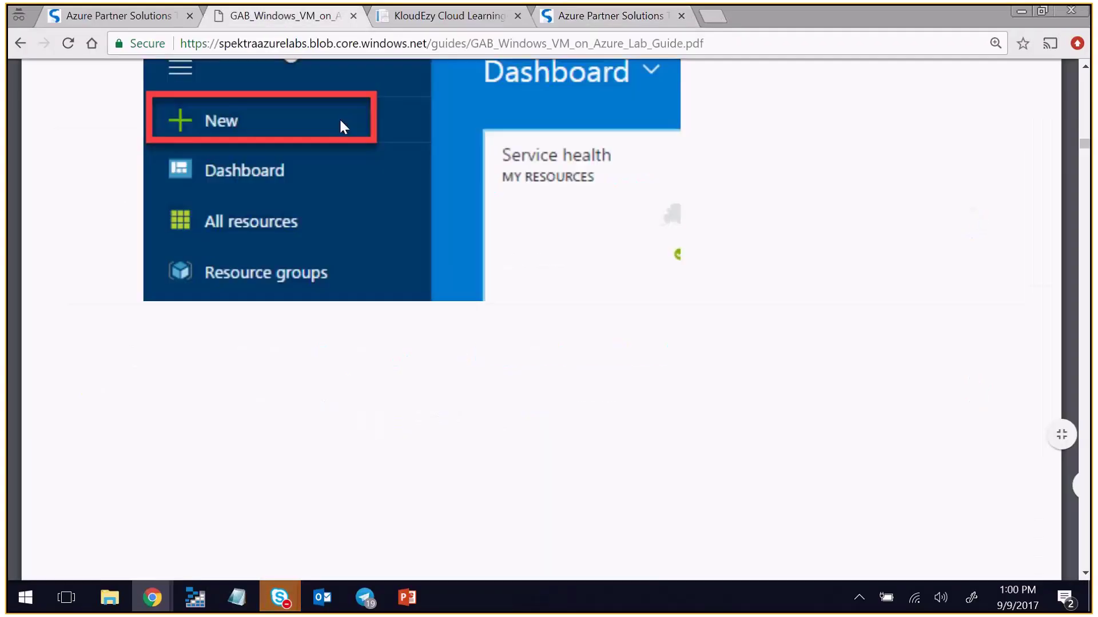
scroll(412, 307, up, 1)
scroll(413, 307, up, 5)
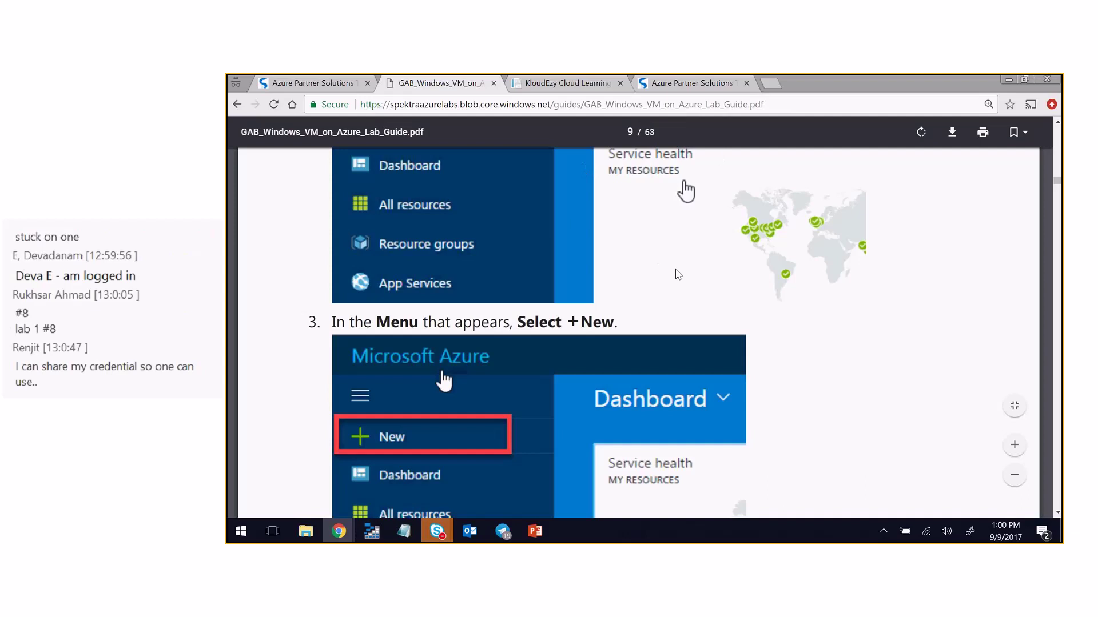
click(693, 89)
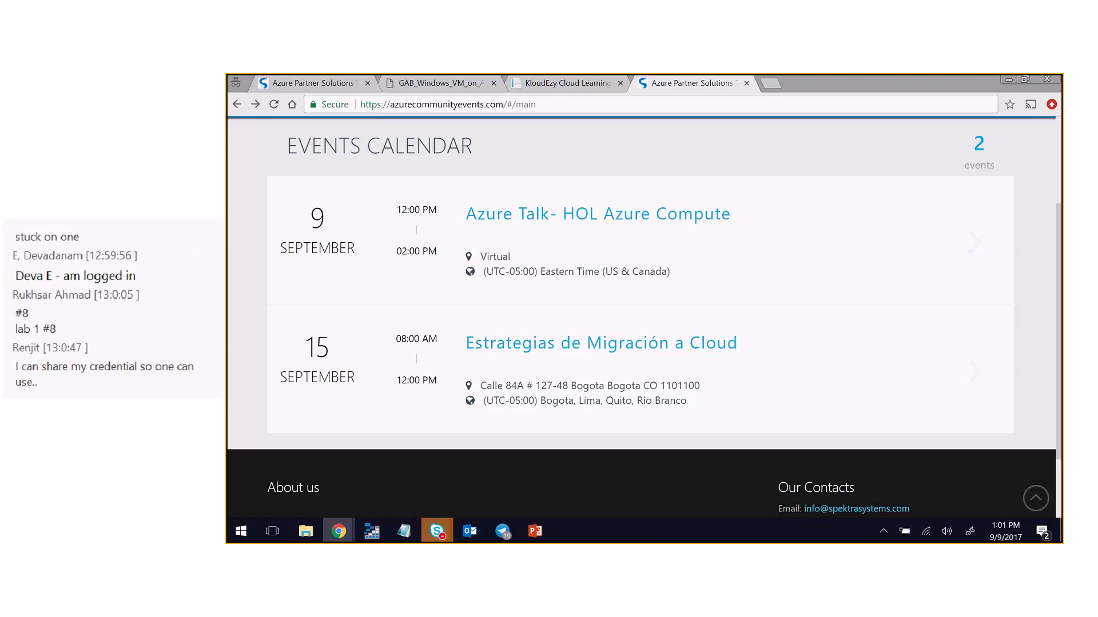
- Switch from the browser to the Skype meeting window
key(alt+Tab)
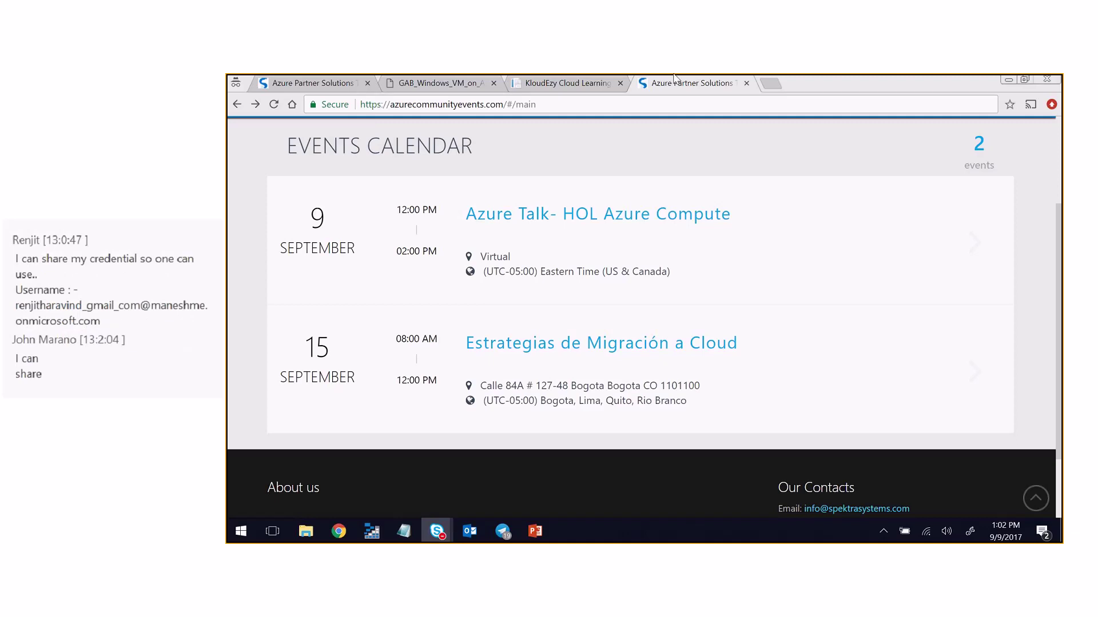
mouse_move(592, 73)
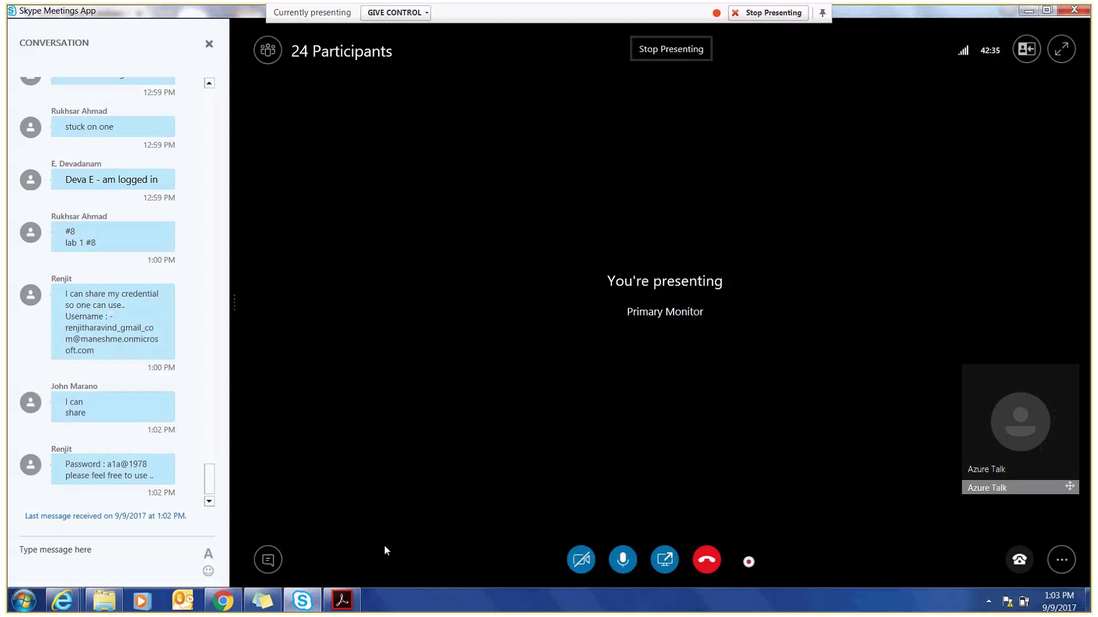
- Bring forward the Internet Explorer window with the CloudyStorage Create storage account form
mouse_move(308, 605)
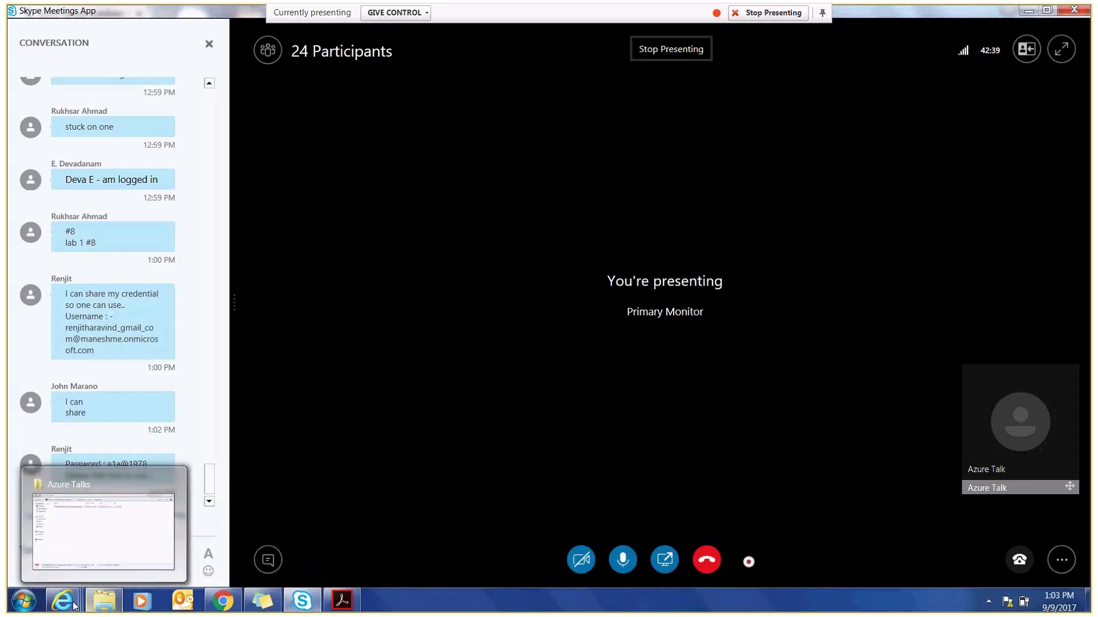
mouse_move(75, 605)
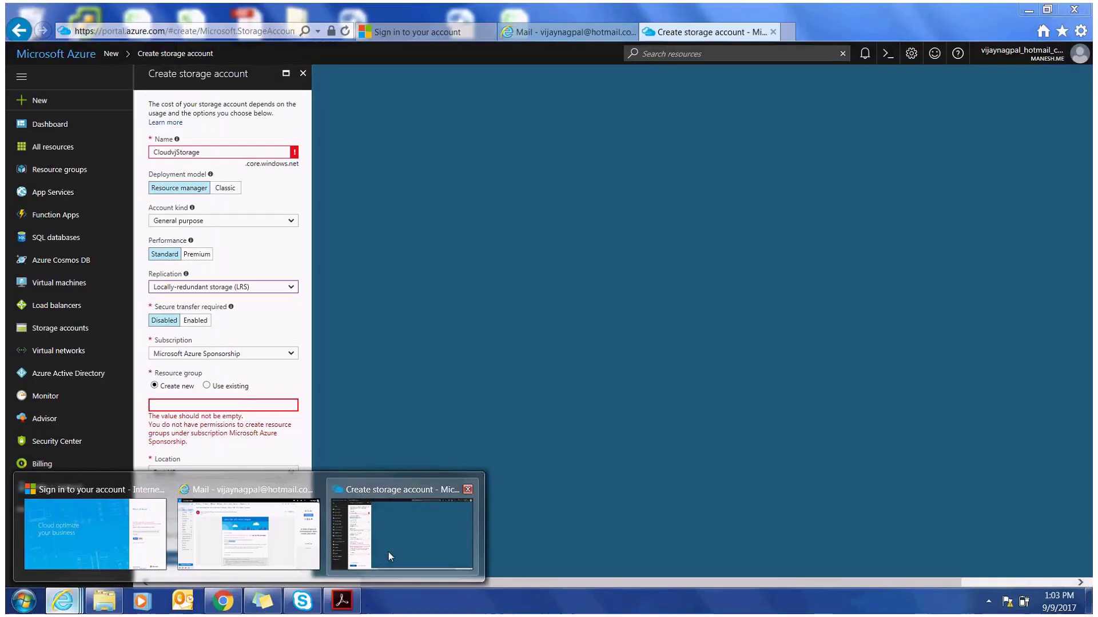
click(389, 553)
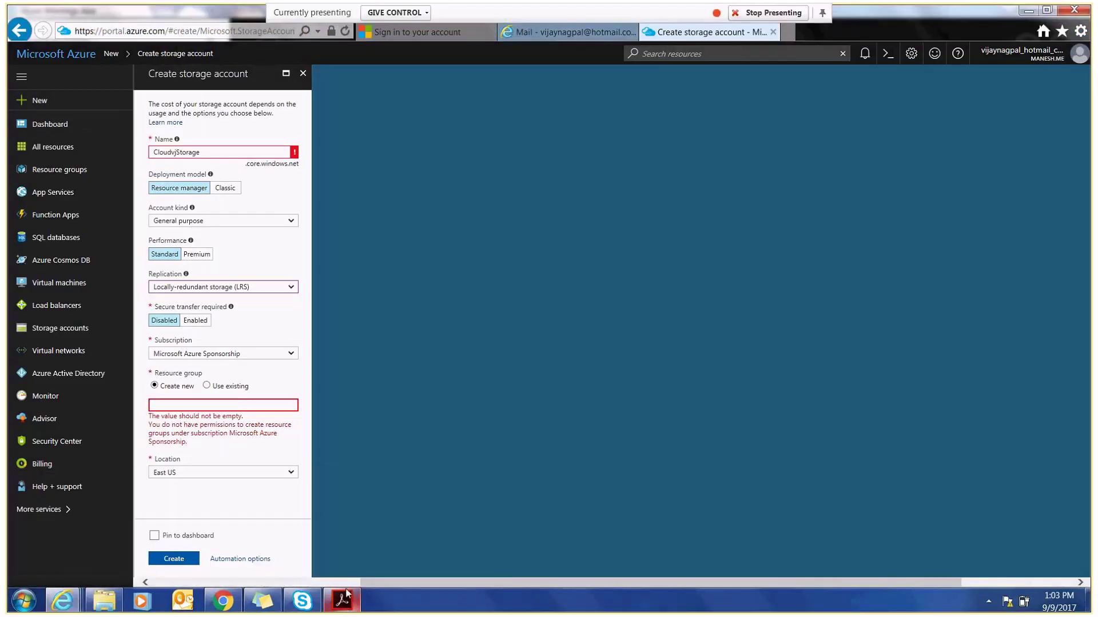
mouse_move(346, 601)
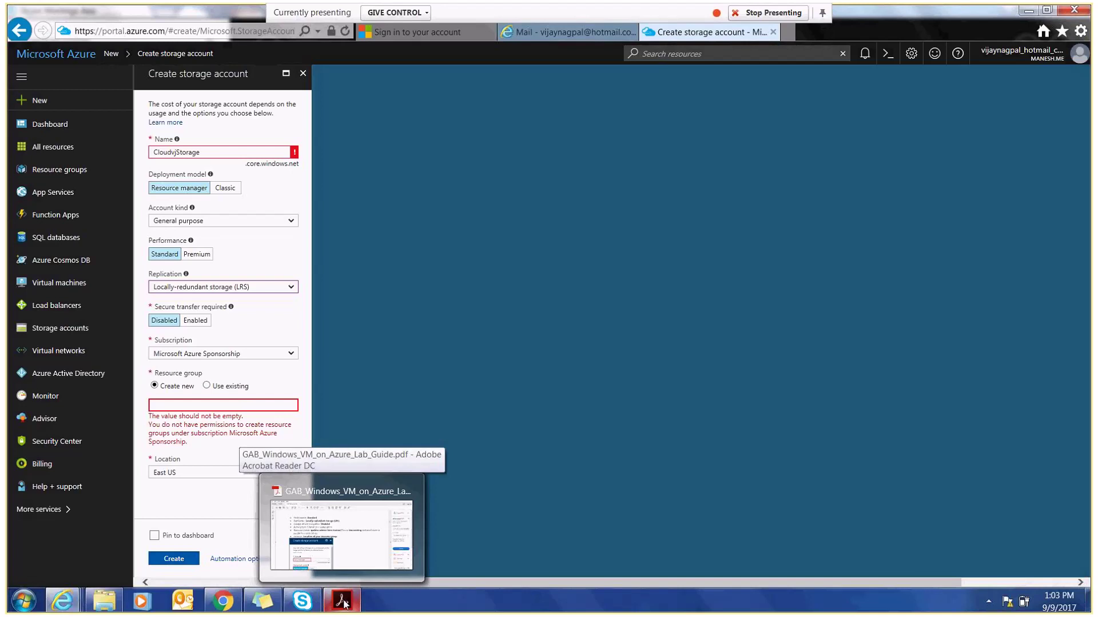
- Show page 9 of the lab guide, step 4: In the New blade, Select Storage
click(361, 558)
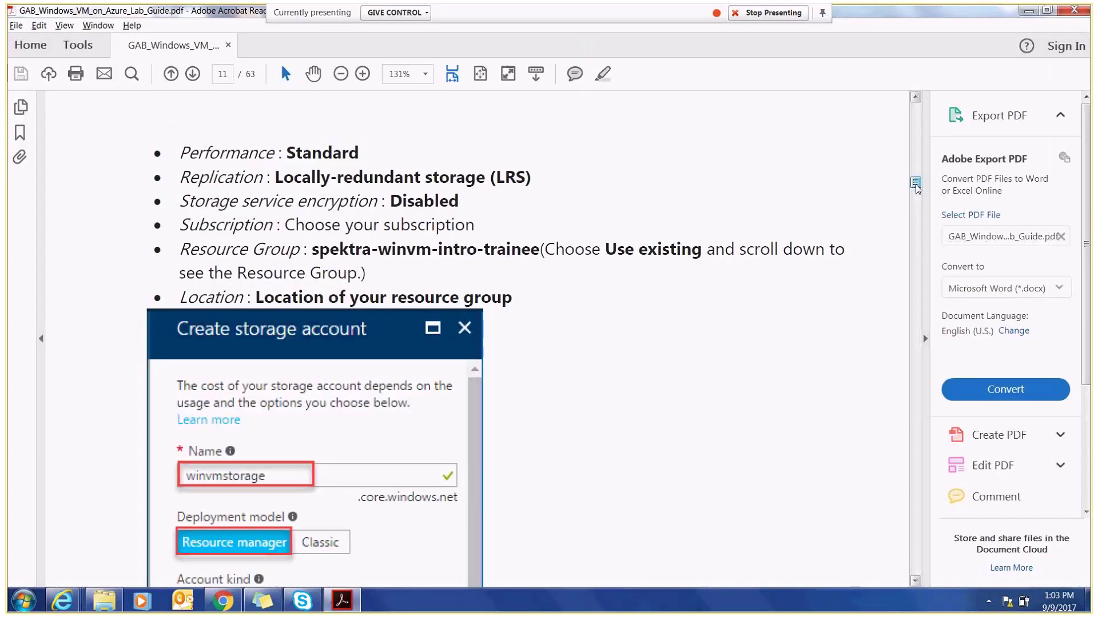
drag(916, 186, 916, 179)
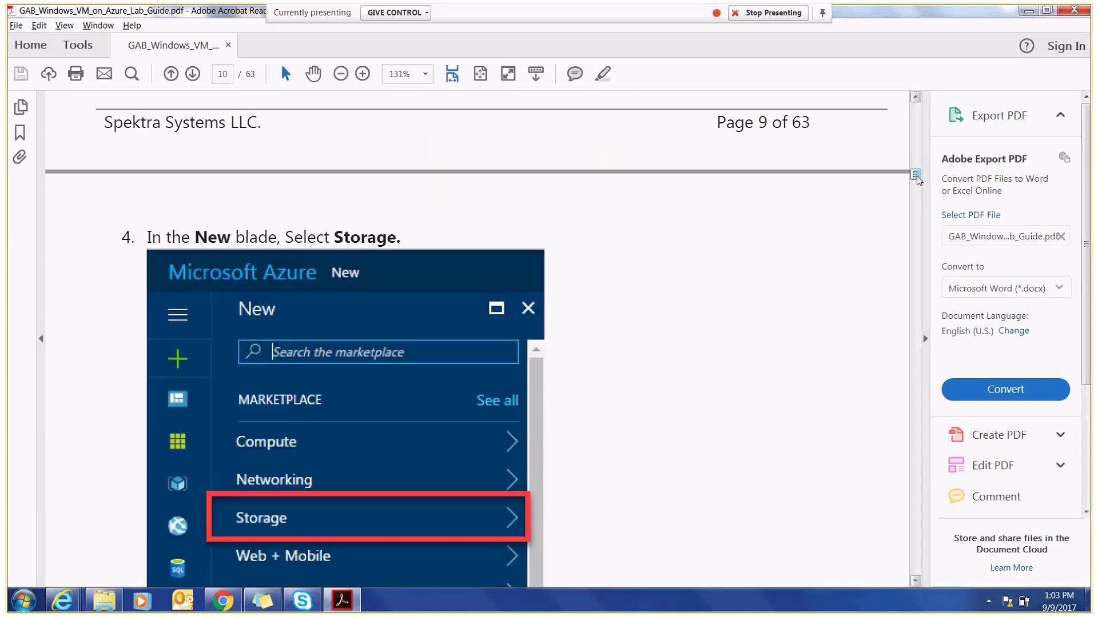
drag(917, 179, 917, 178)
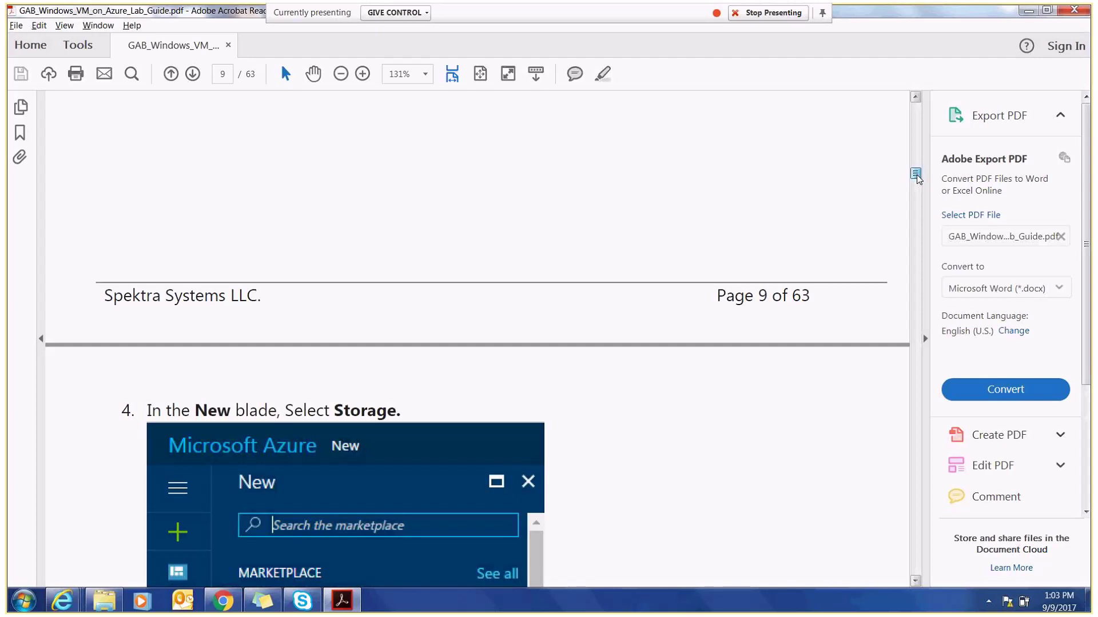
- Discard the unsaved storage account form and list the resource groups, showing azure-iaas-1069
click(61, 601)
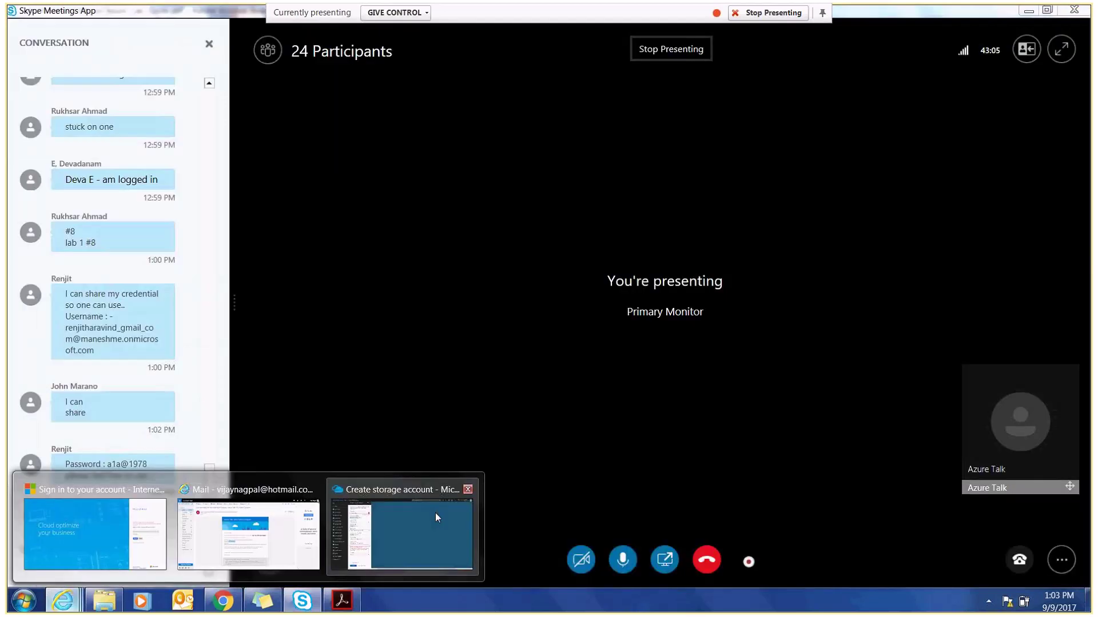
click(436, 518)
click(21, 76)
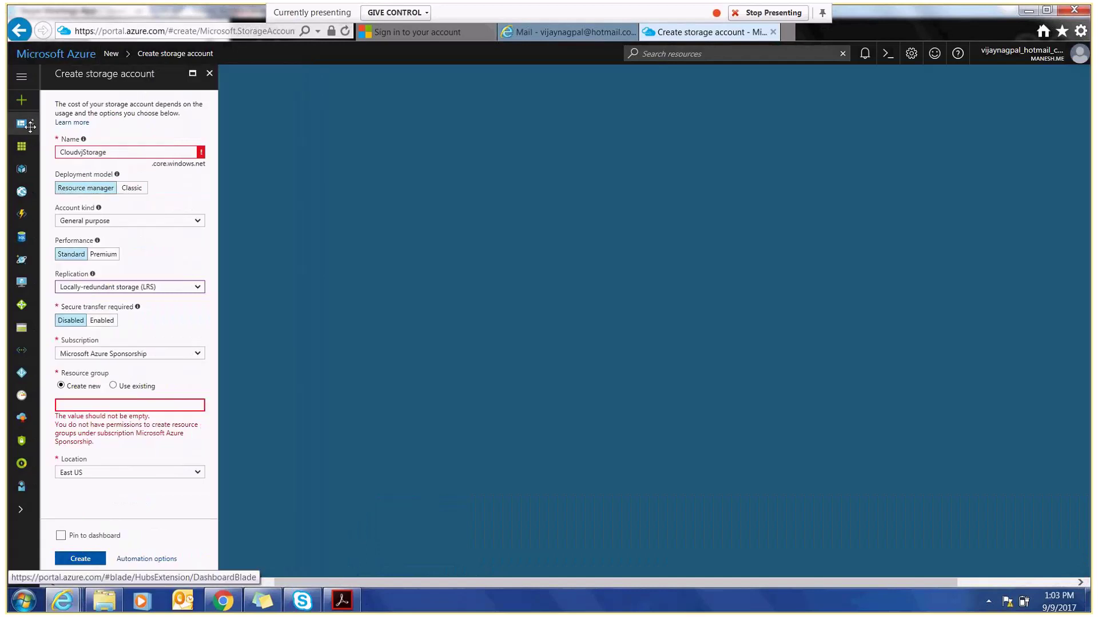
click(209, 73)
click(569, 360)
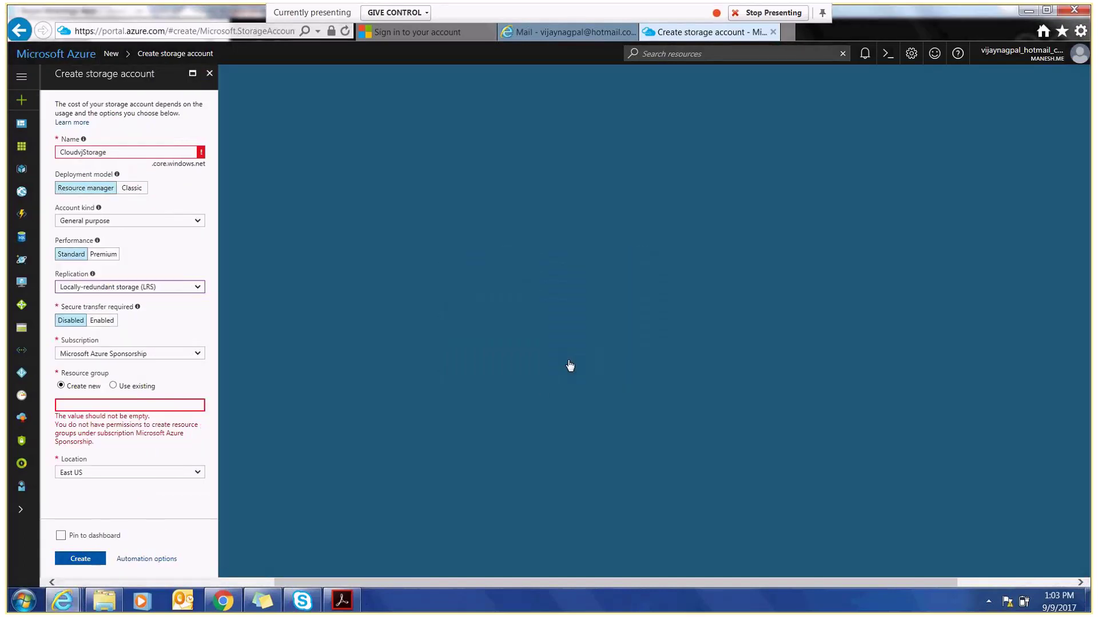
click(22, 85)
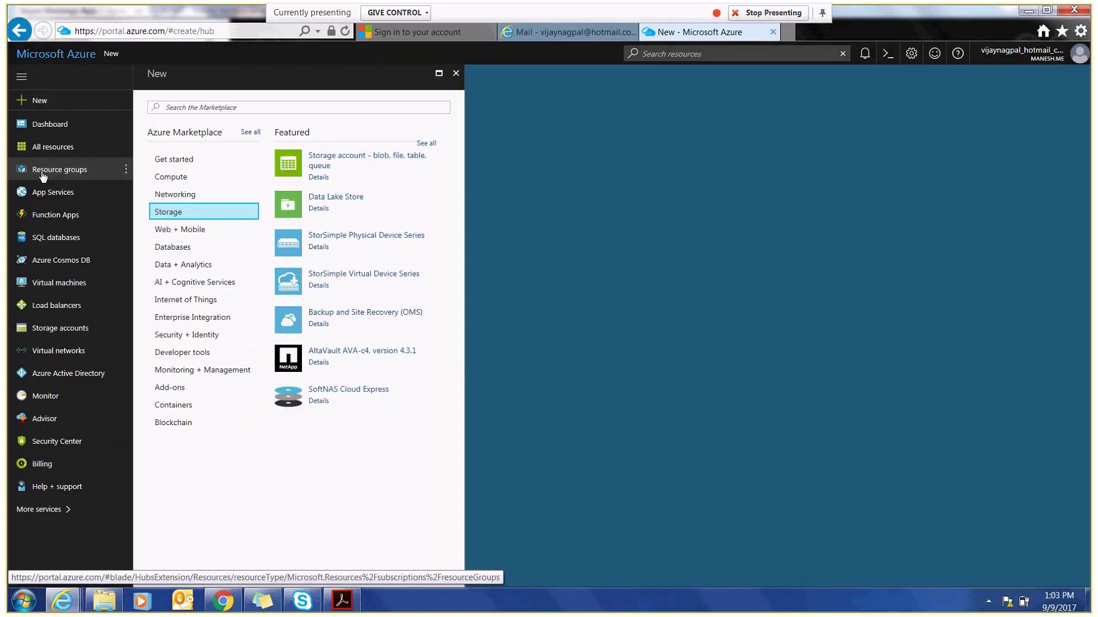
click(43, 174)
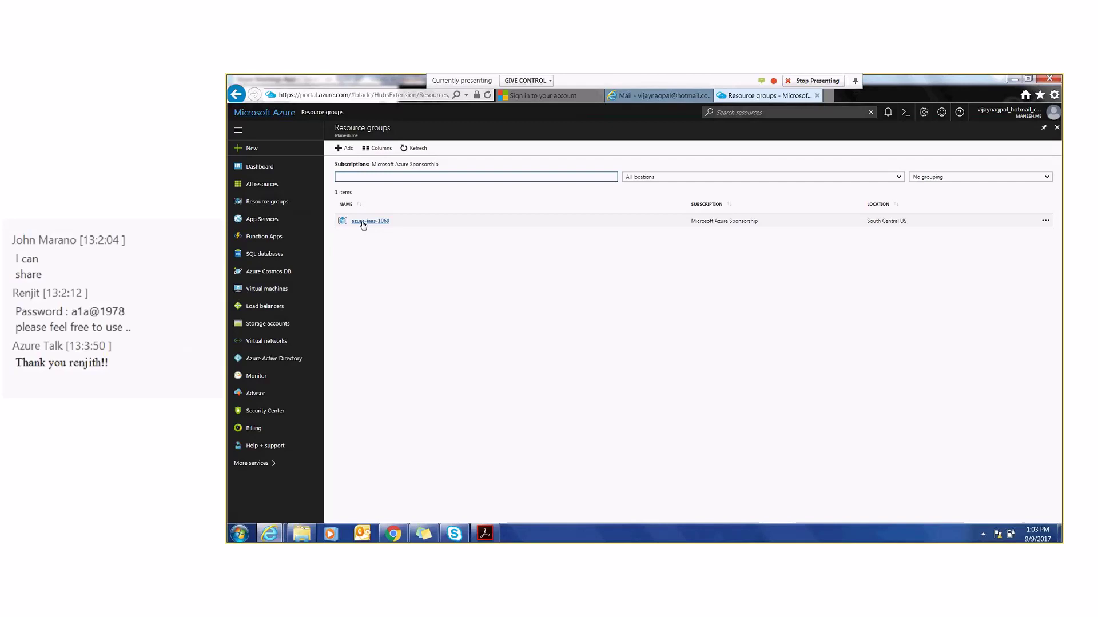
- Open azure-iaas-1069's Access control (IAM) blade listing its 11 role assignments
click(362, 222)
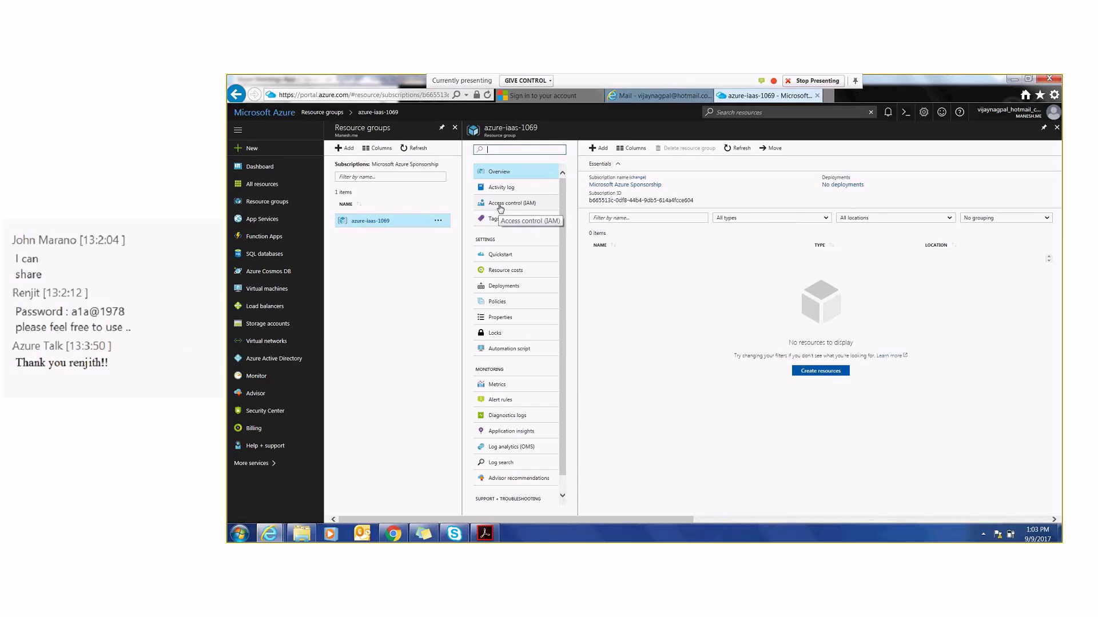
click(500, 205)
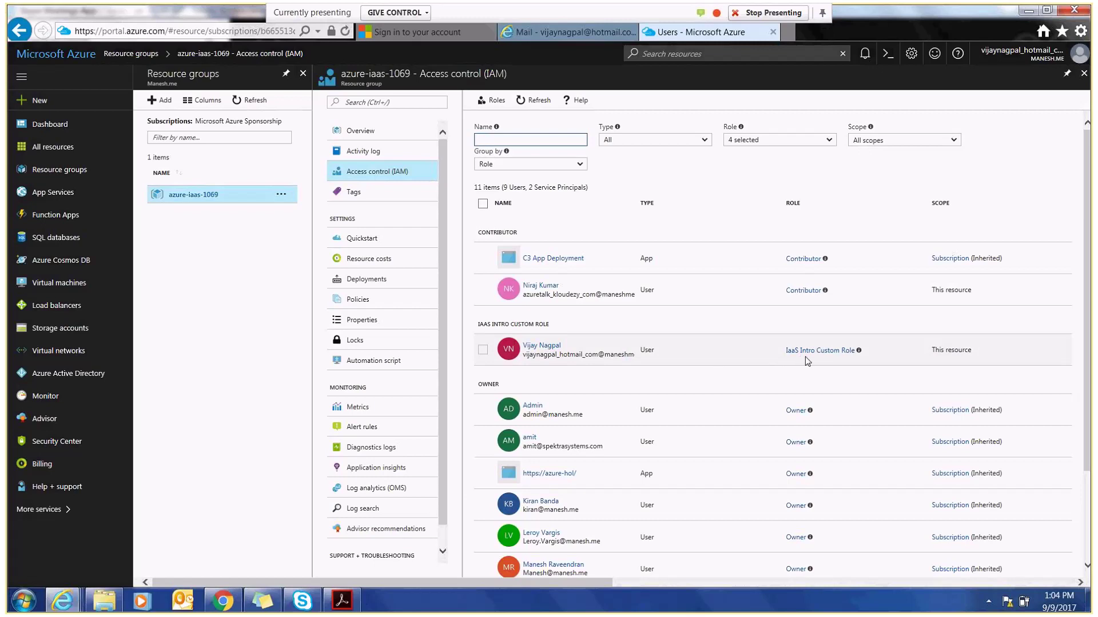
mouse_move(858, 351)
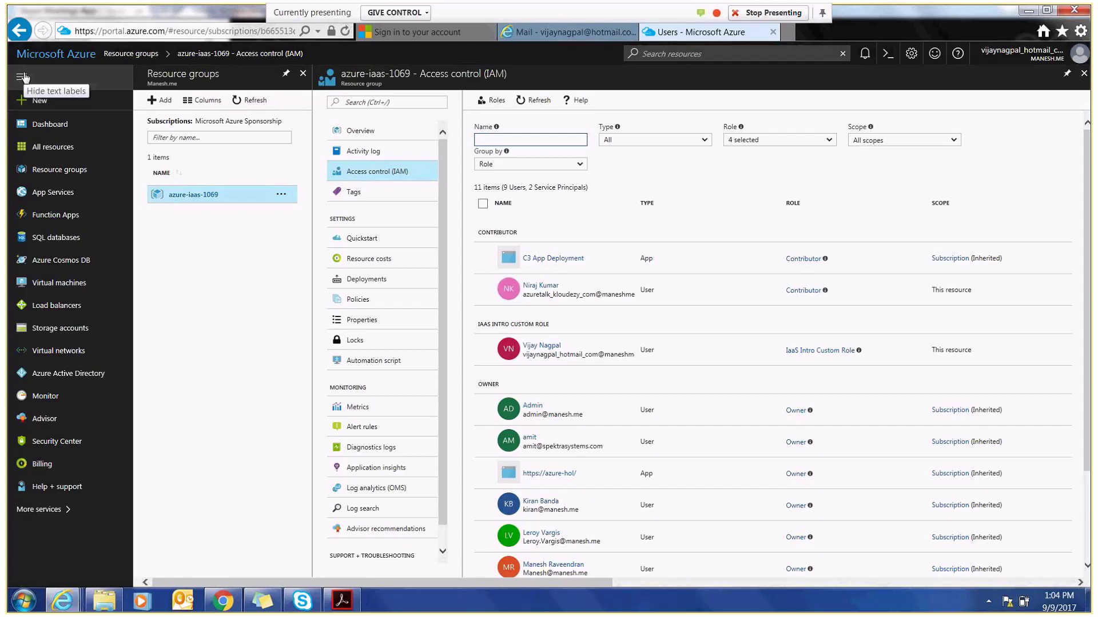
- Open a blank Storage account creation form from the Marketplace's Storage category
click(37, 107)
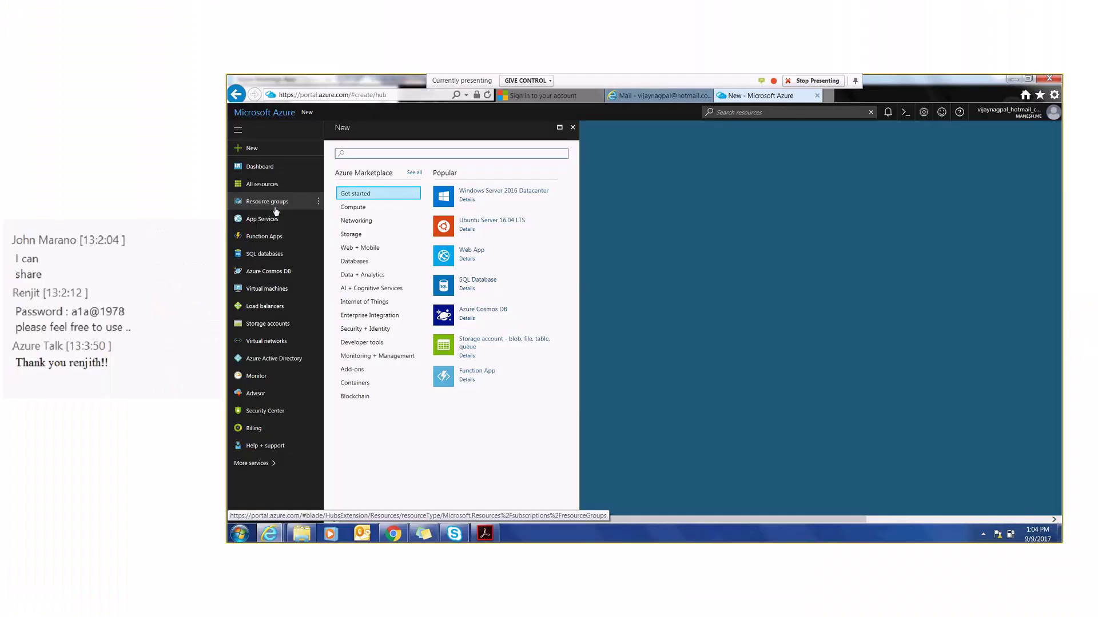
click(250, 153)
click(351, 235)
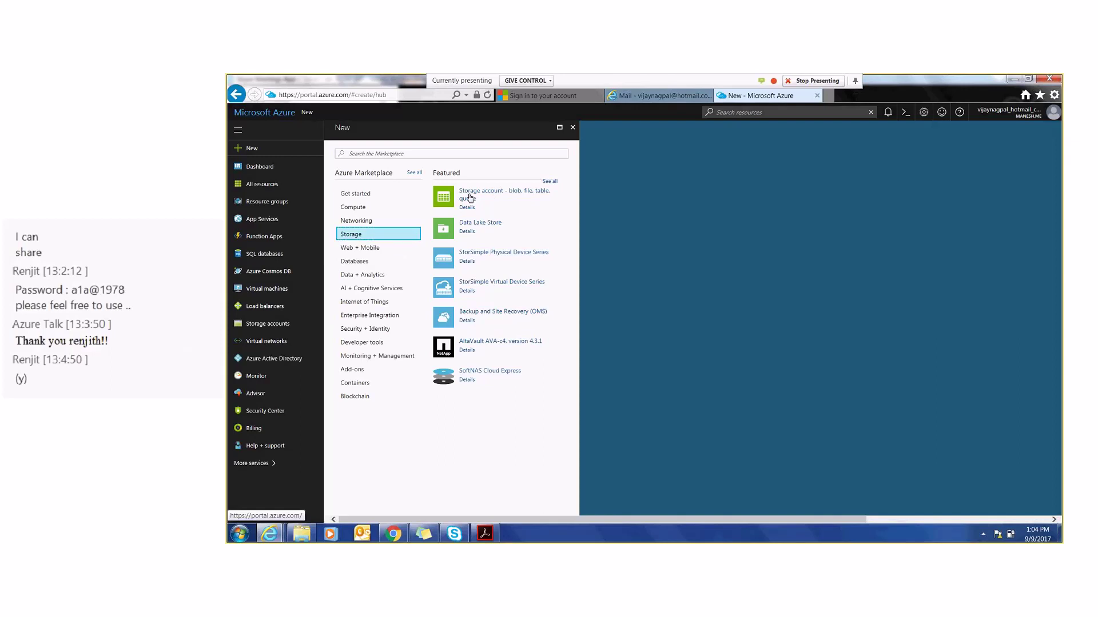
click(470, 198)
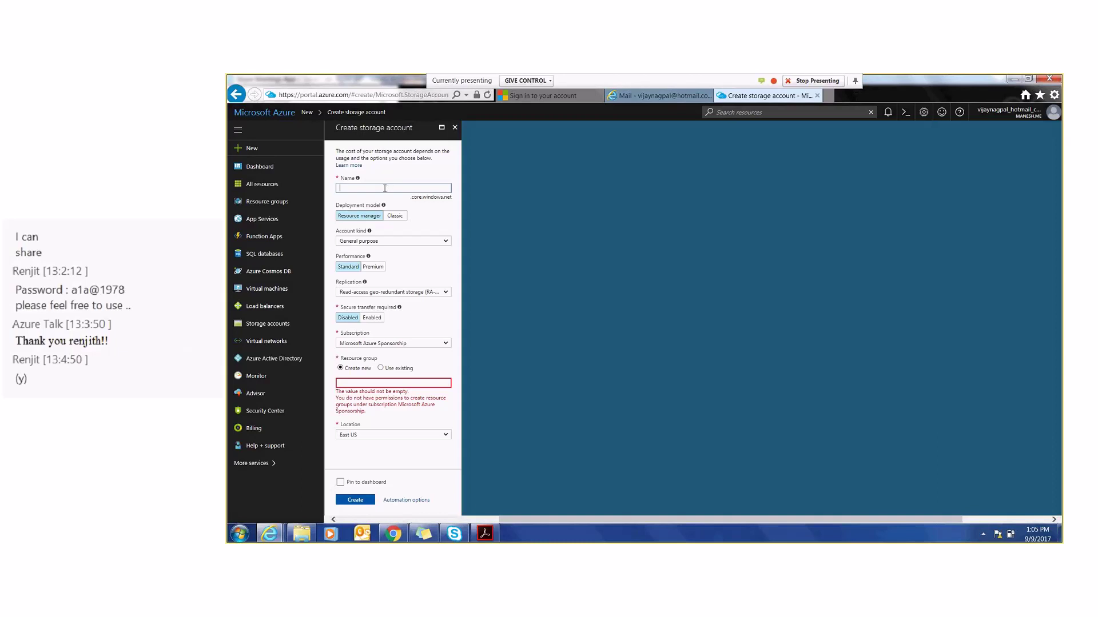
- Name the storage account cloudvjstore after finding cloudvjstorage already taken
text(cloudvjstorage)
click(401, 185)
key(BackSpace)
key(BackSpace)
key(BackSpace)
key(BackSpace)
key(BackSpace)
key(BackSpace)
key(BackSpace)
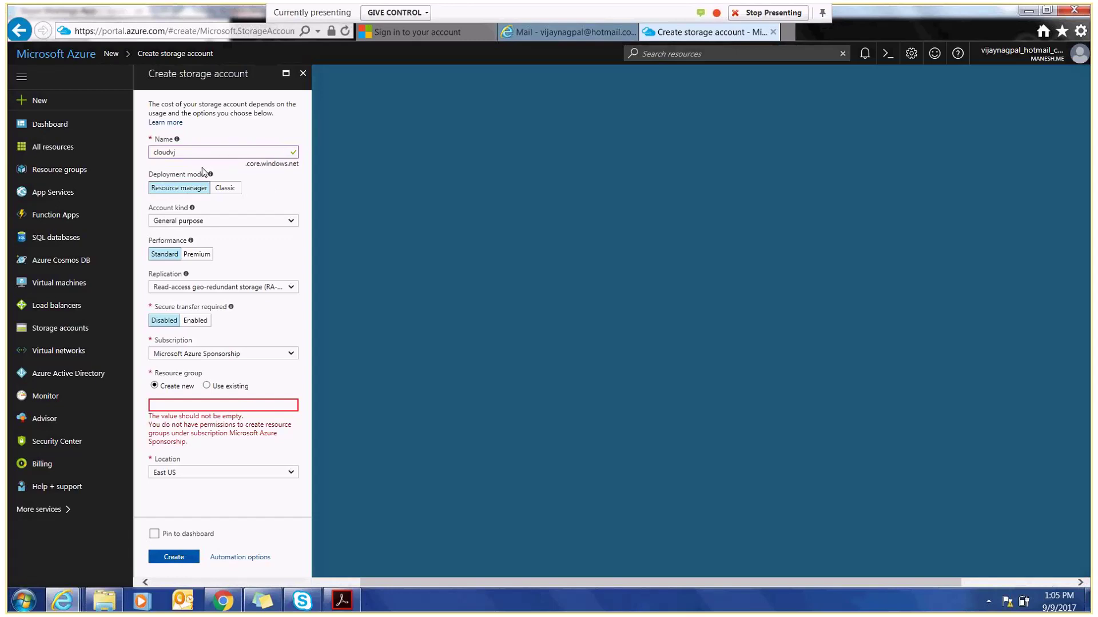
text(store)
- Set replication to locally-redundant (LRS) and use existing resource group azure-iaas-1069
click(188, 287)
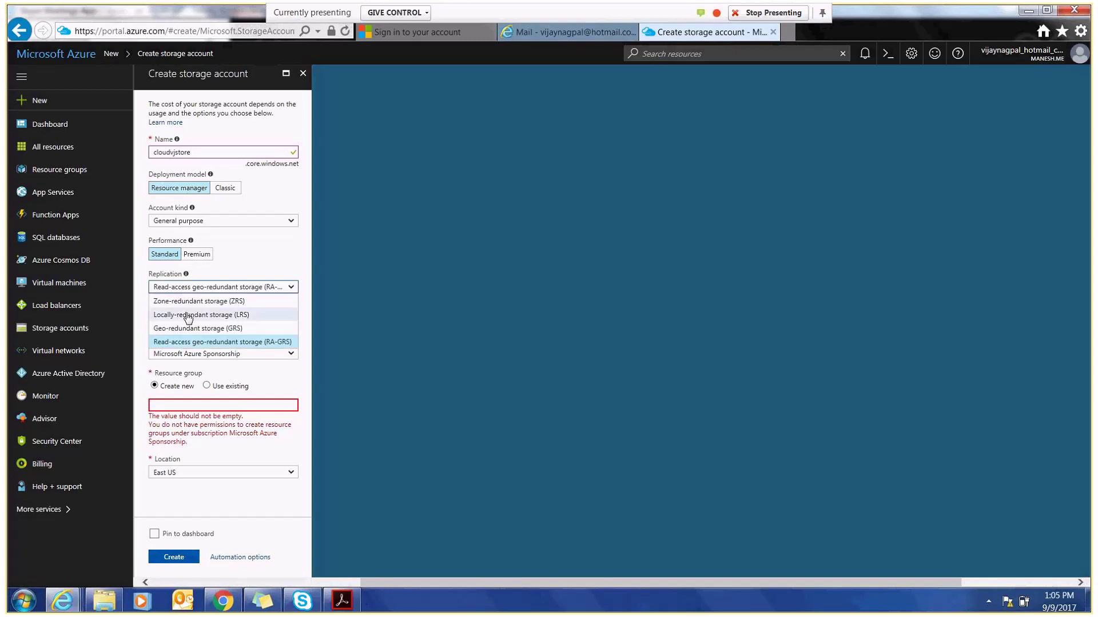
click(189, 315)
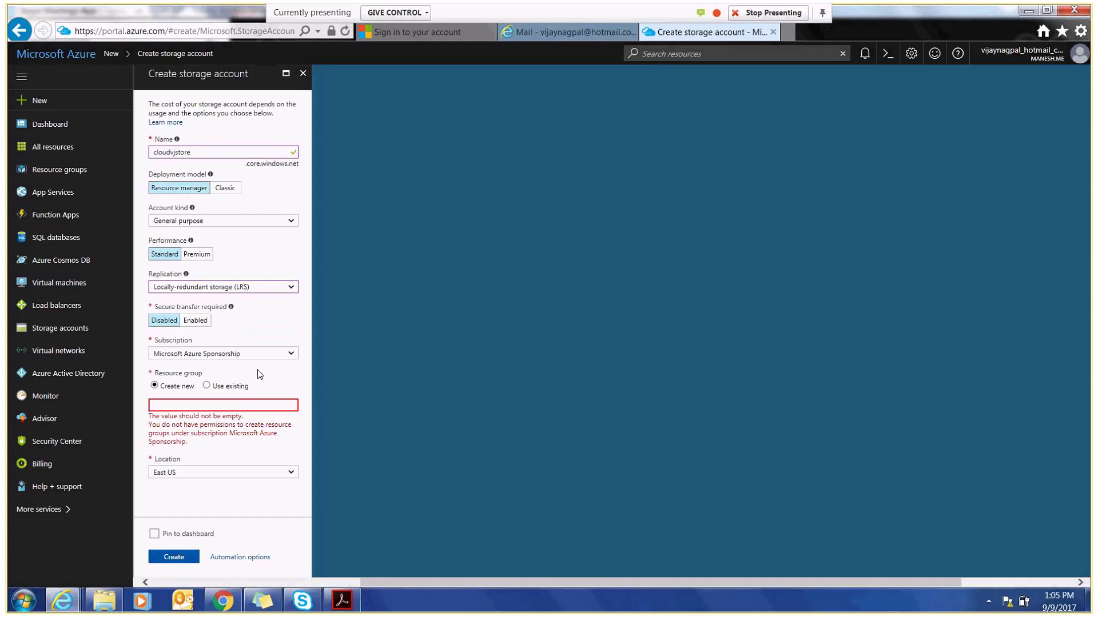
click(207, 384)
click(292, 405)
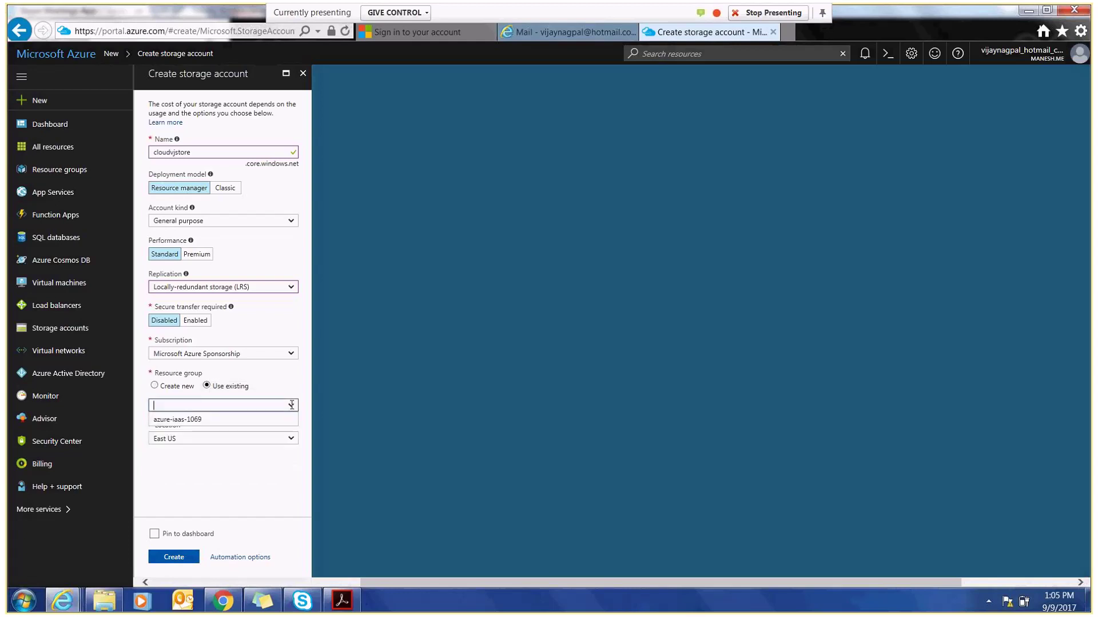
click(222, 422)
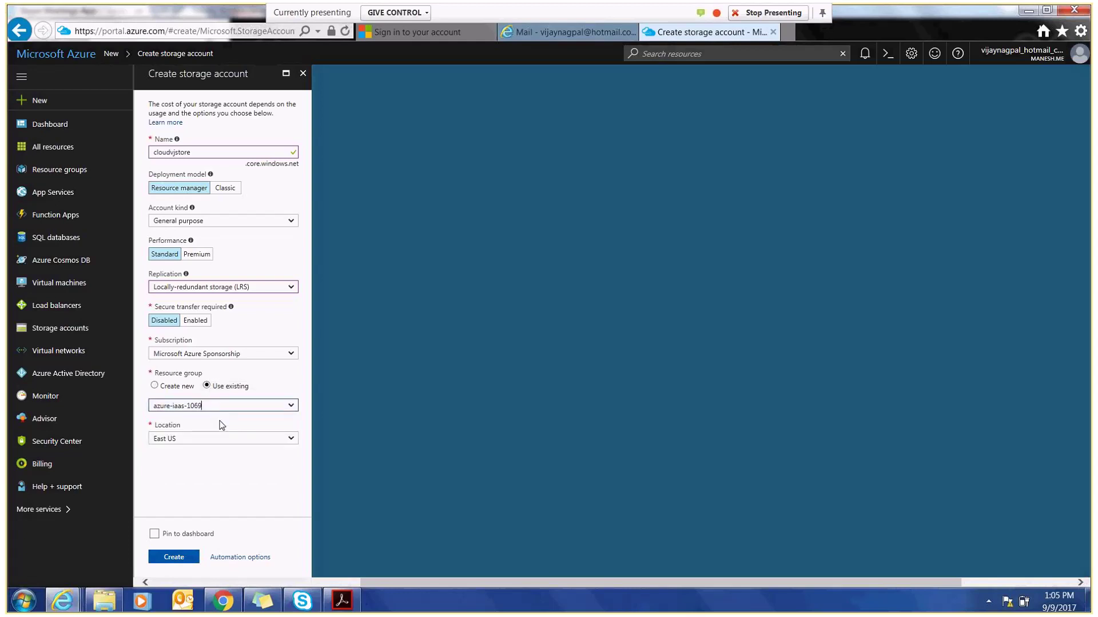
click(291, 353)
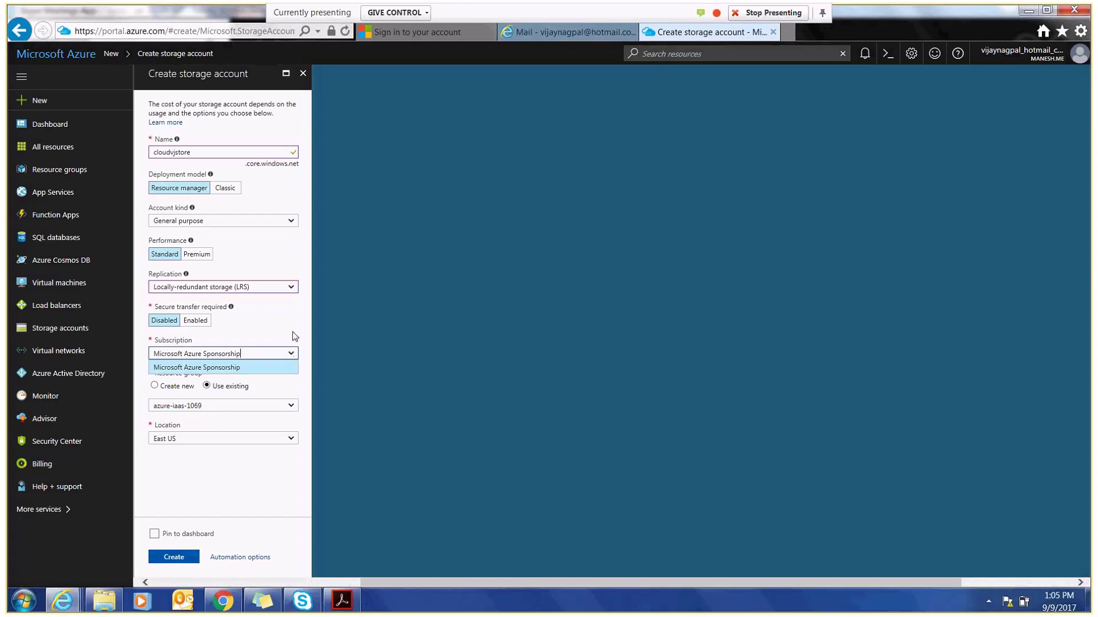
click(294, 336)
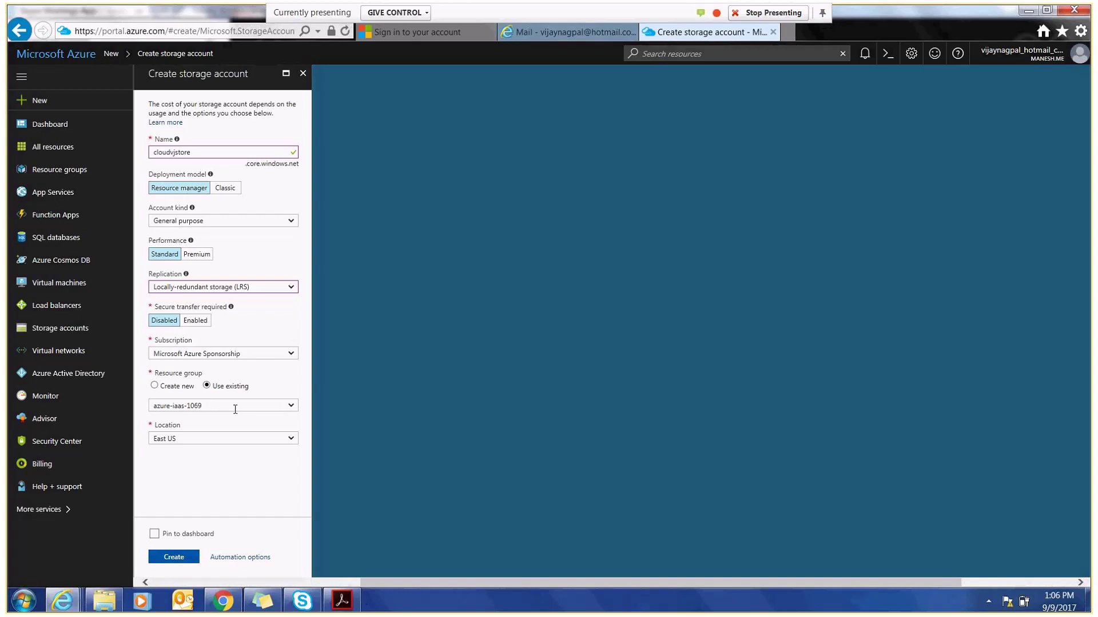
- Set the location to East US and submit the storage account for creation
click(292, 439)
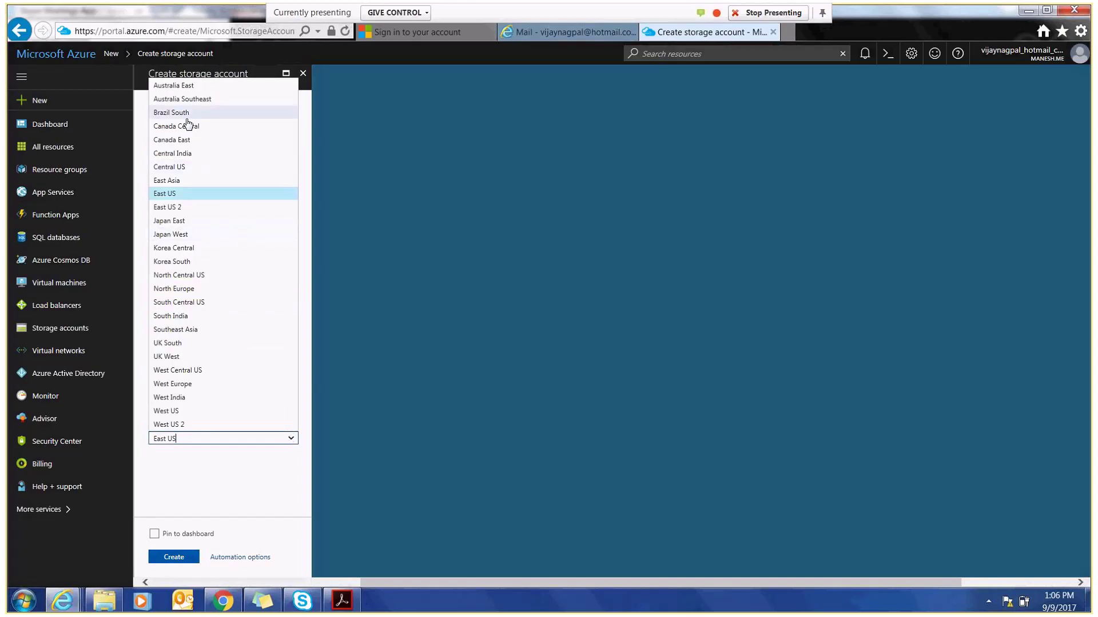
click(183, 303)
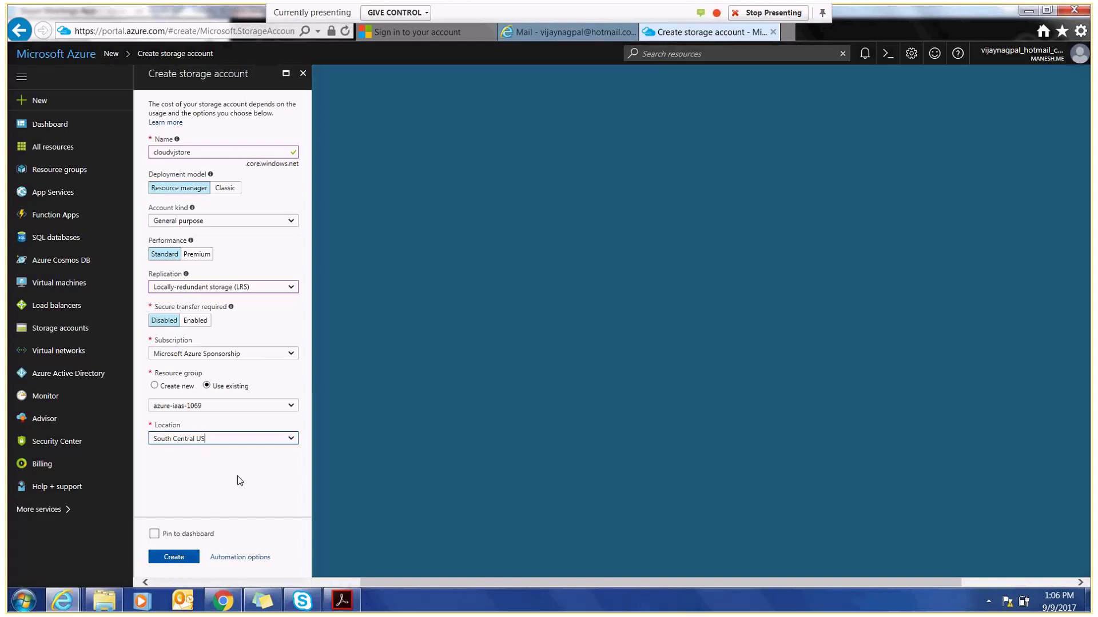
click(298, 606)
click(304, 606)
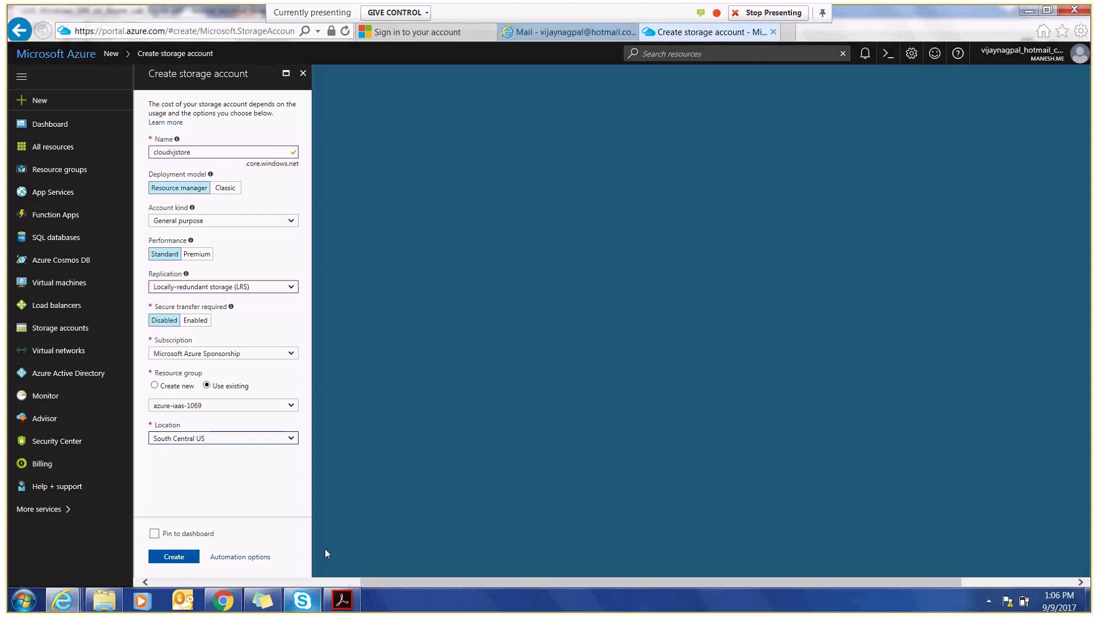
click(292, 438)
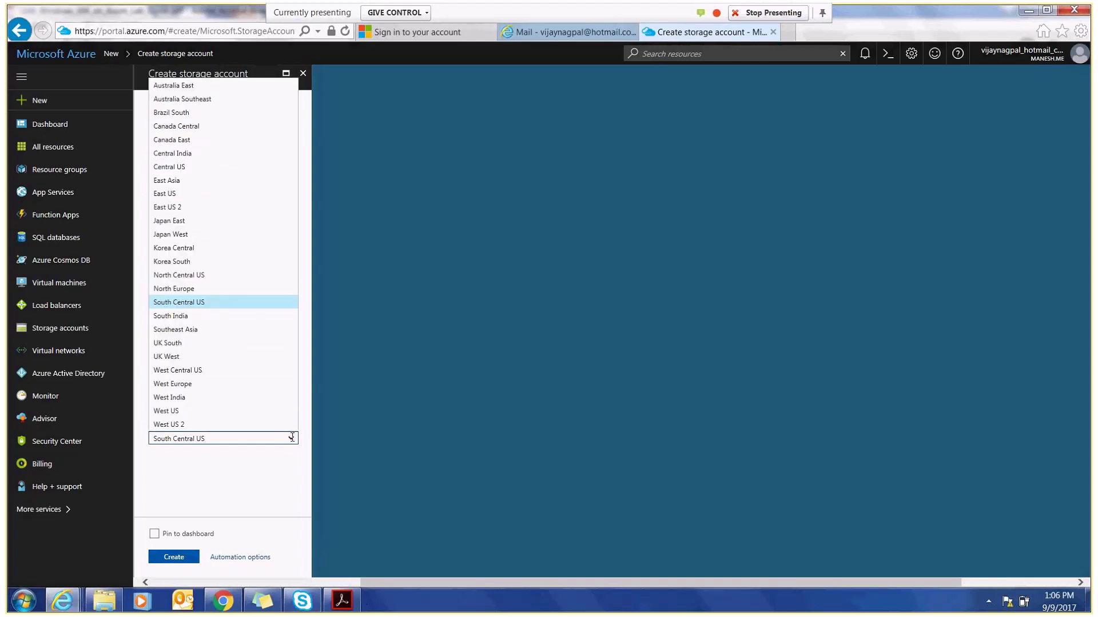
click(181, 195)
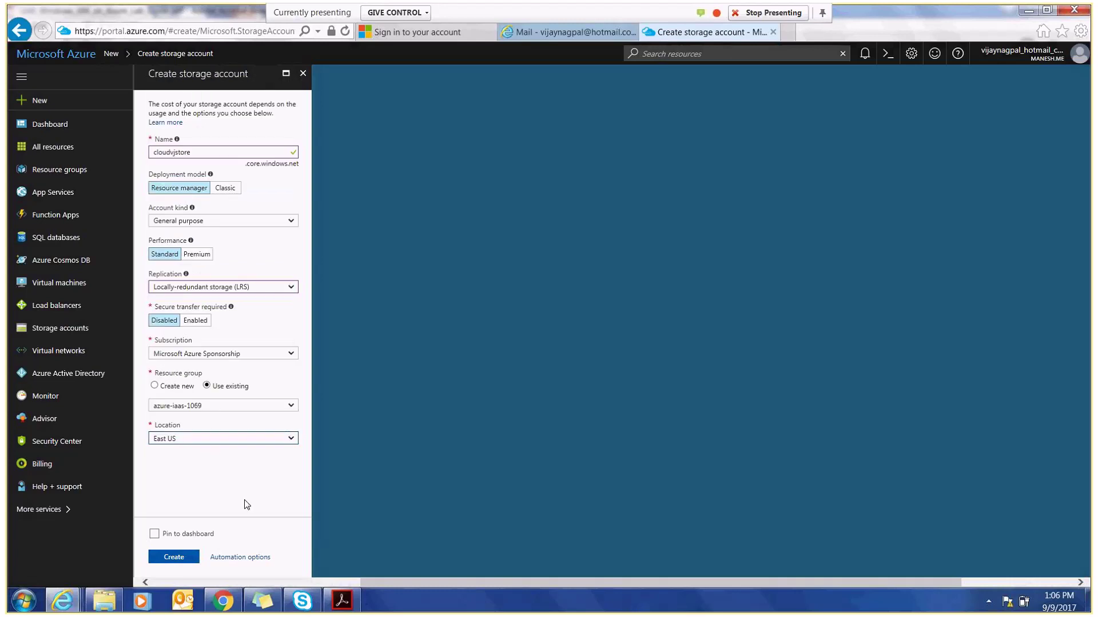
click(174, 557)
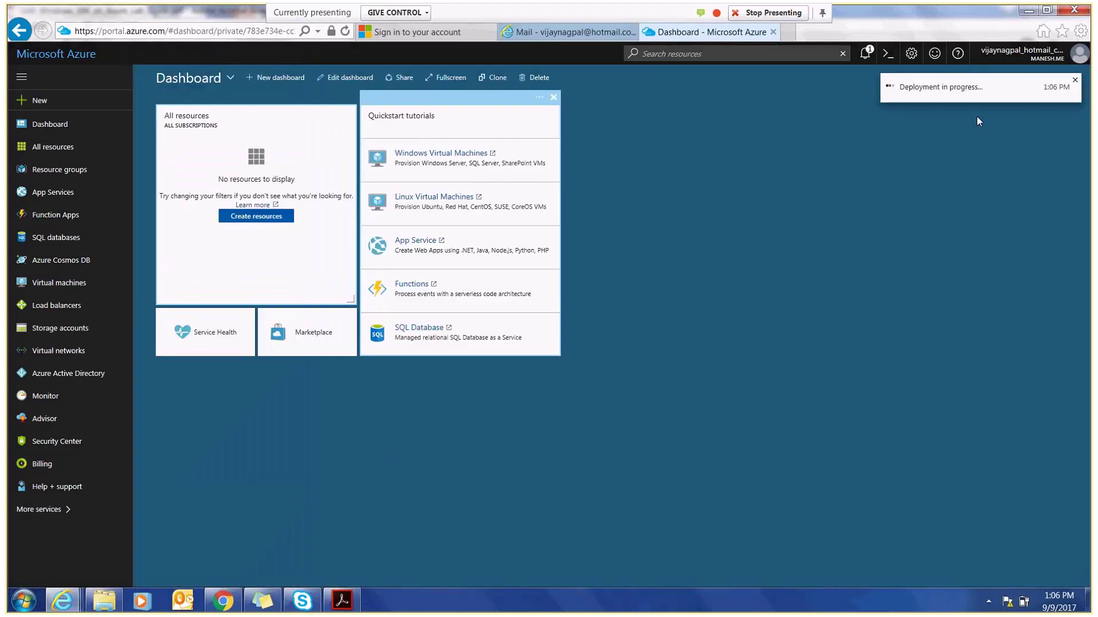
- Switch to the lab guide PDF in Acrobat while the deployment runs
click(340, 606)
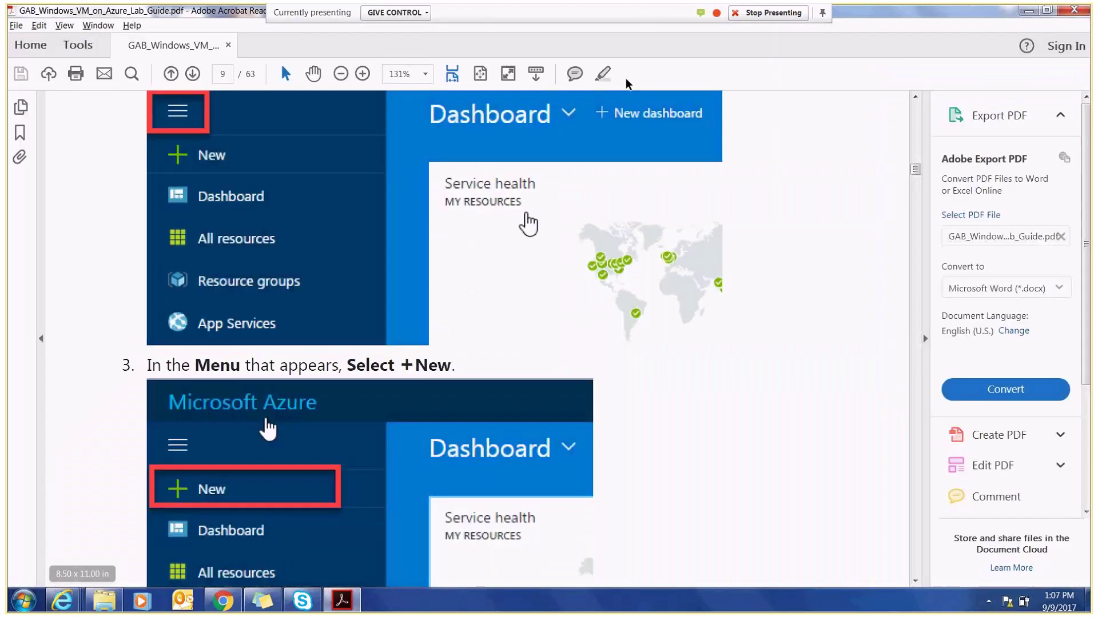
- Read the lab guide from page 10 to page 13, step 11, then return to the Azure Dashboard
drag(915, 170, 916, 176)
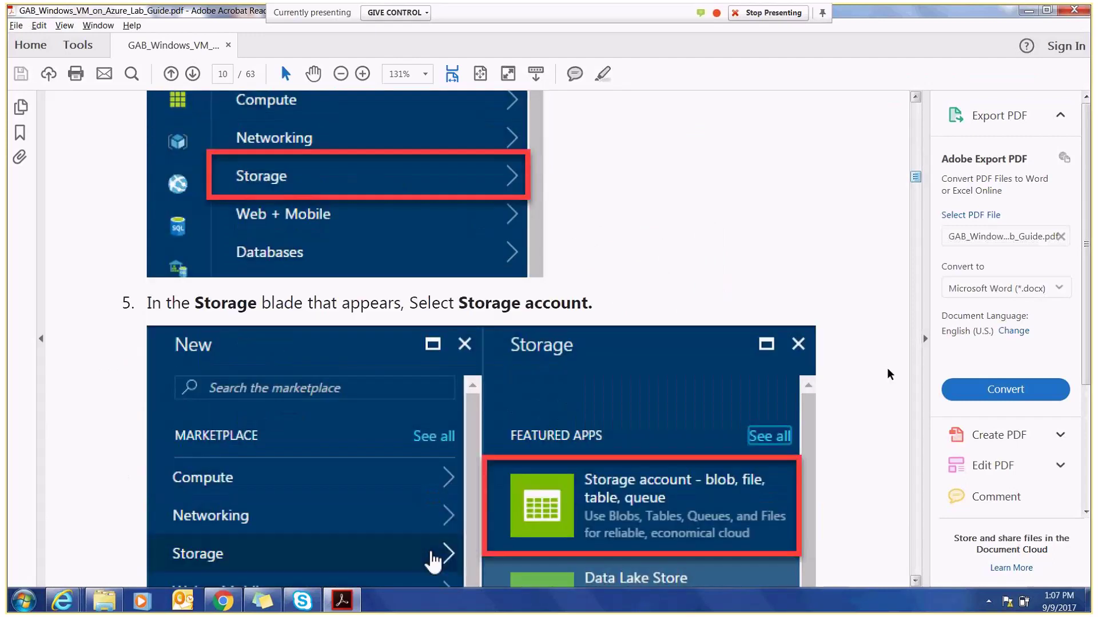
click(915, 581)
click(915, 581)
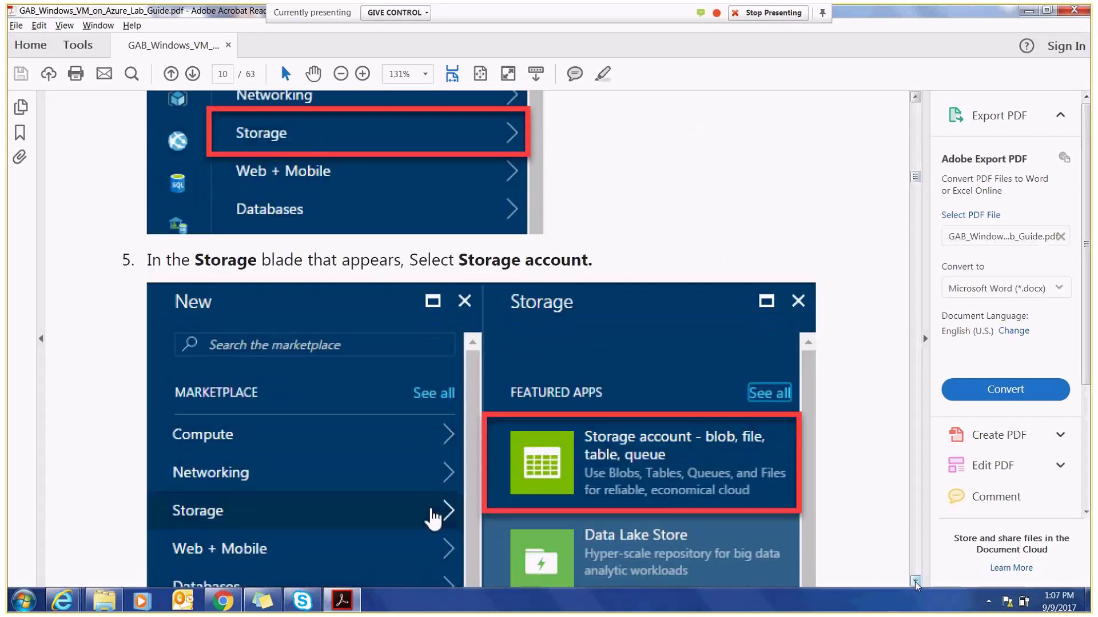
scroll(916, 583, down, 3)
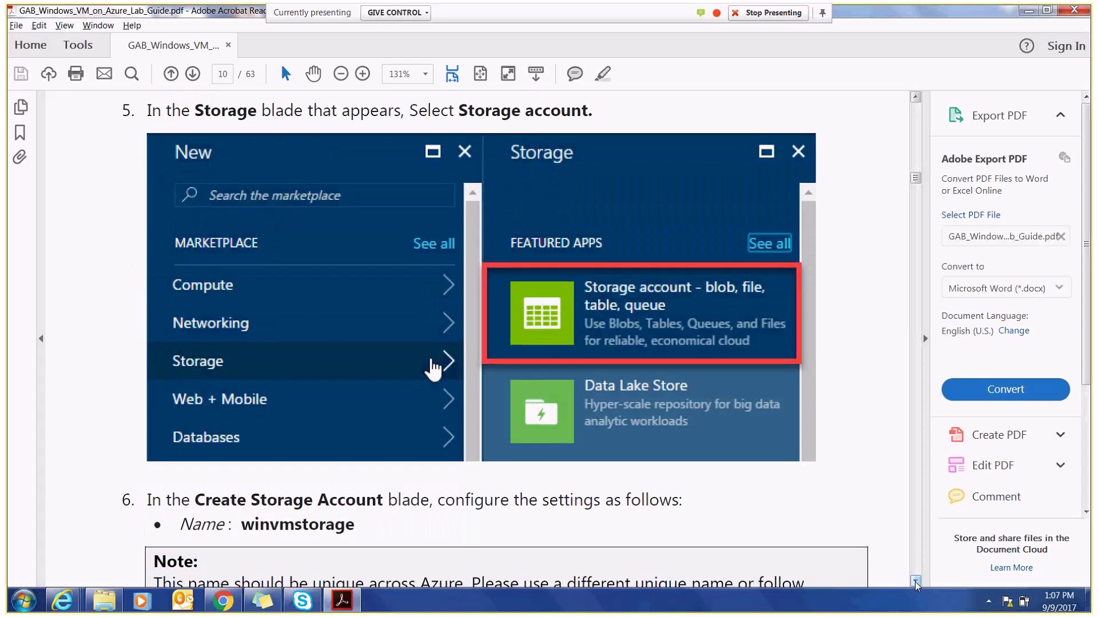
scroll(916, 583, down, 5)
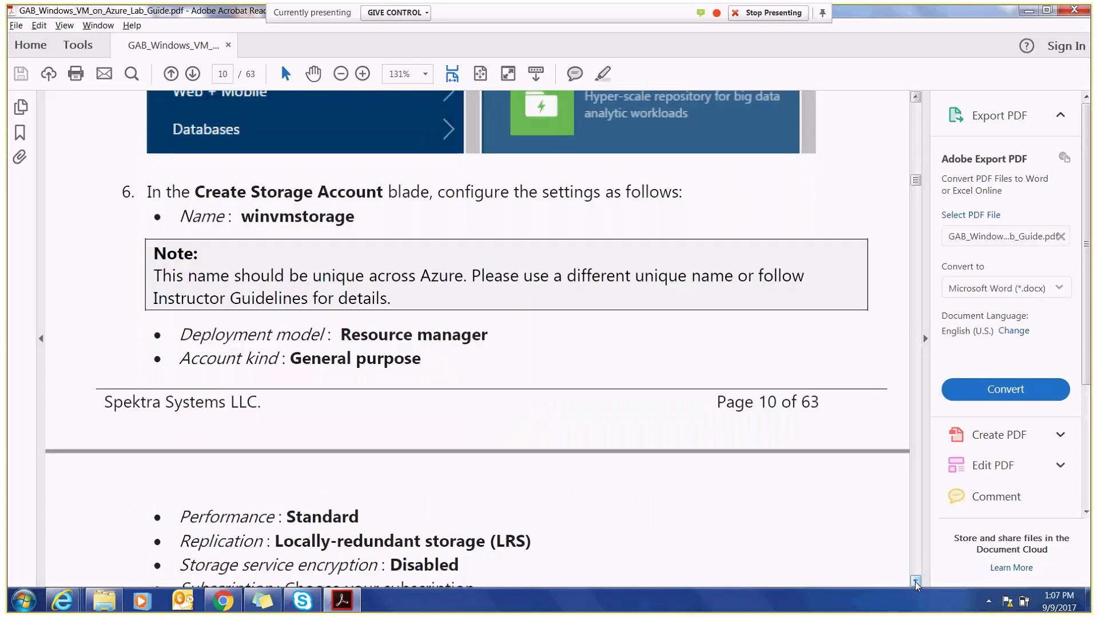
scroll(916, 584, down, 7)
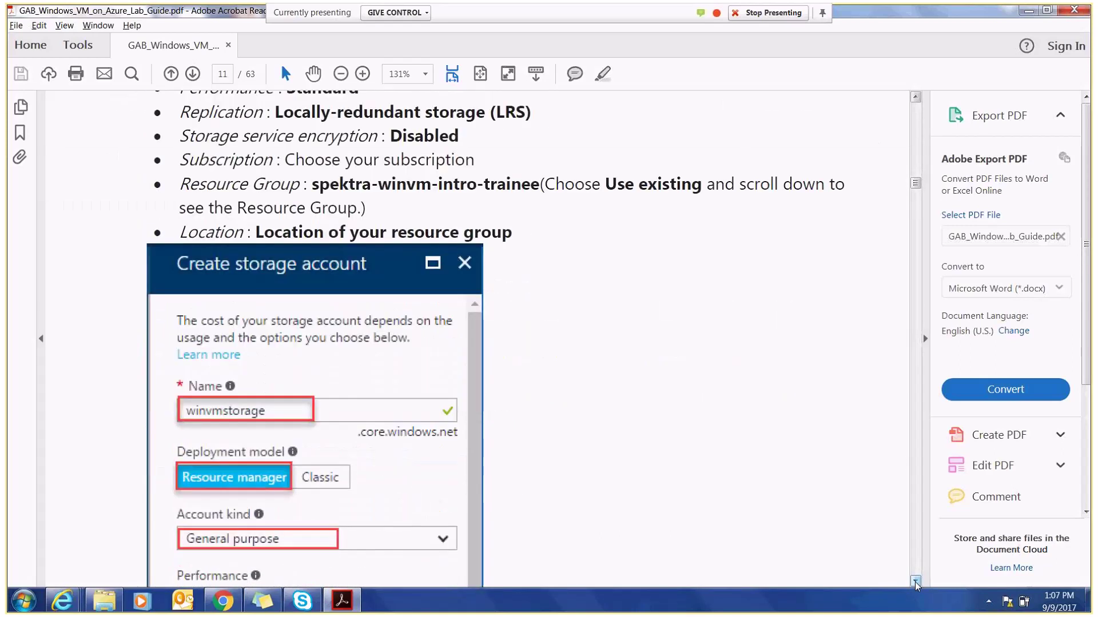
scroll(915, 583, down, 6)
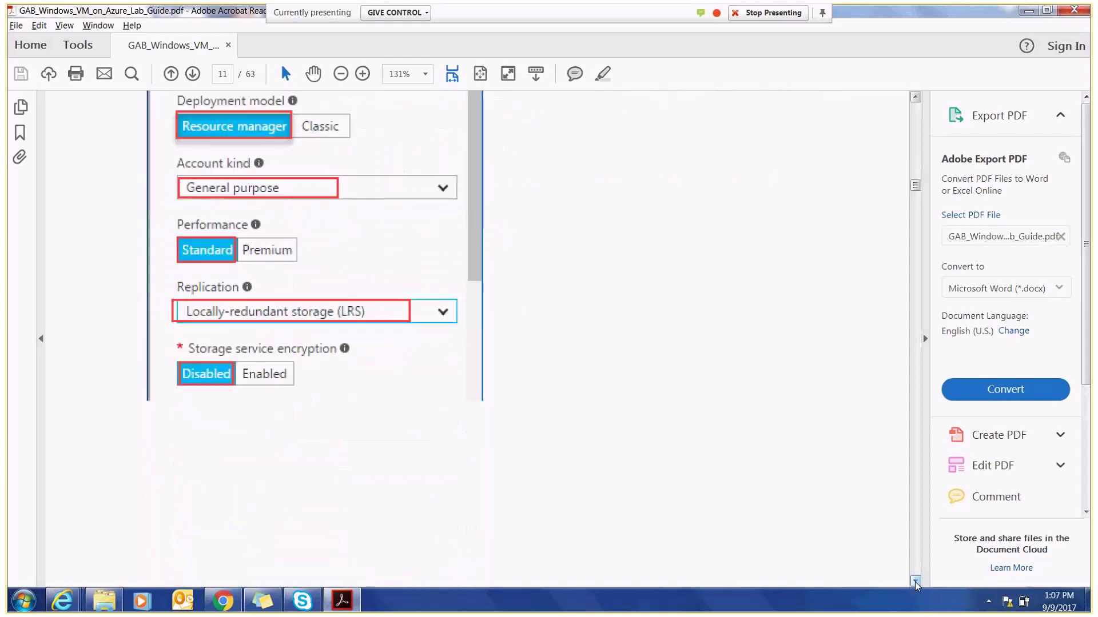
scroll(915, 583, down, 10)
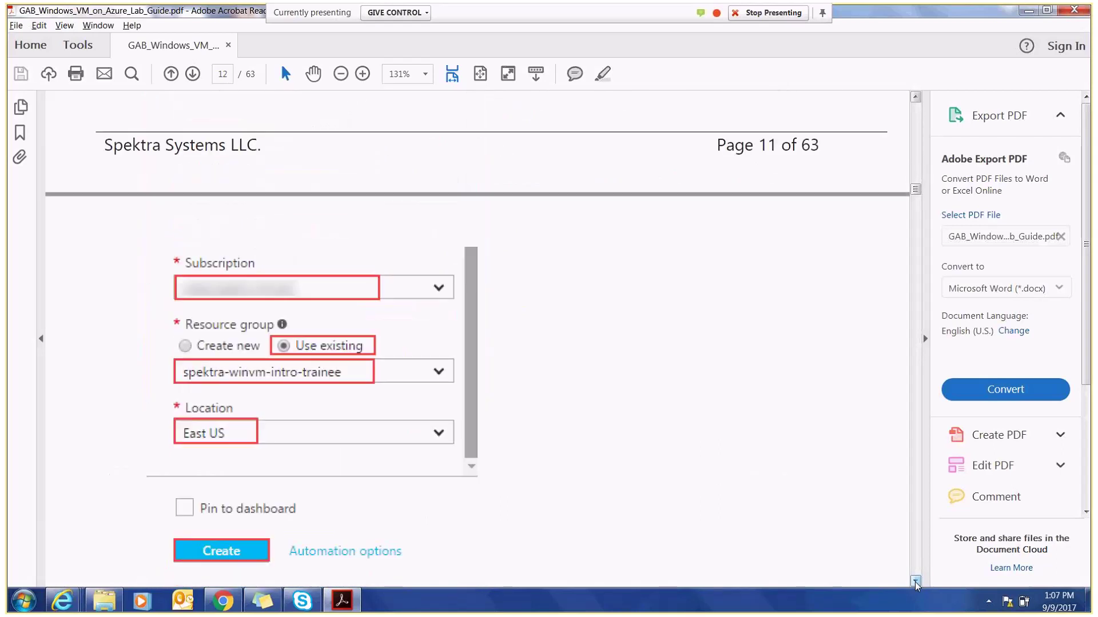
scroll(915, 583, down, 2)
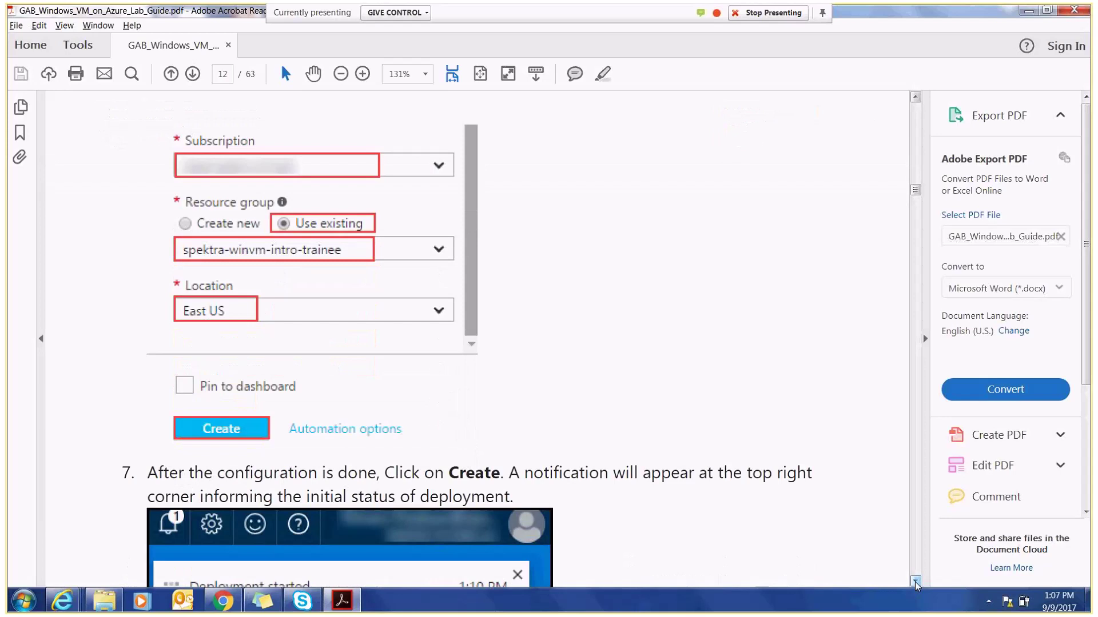
scroll(915, 584, down, 5)
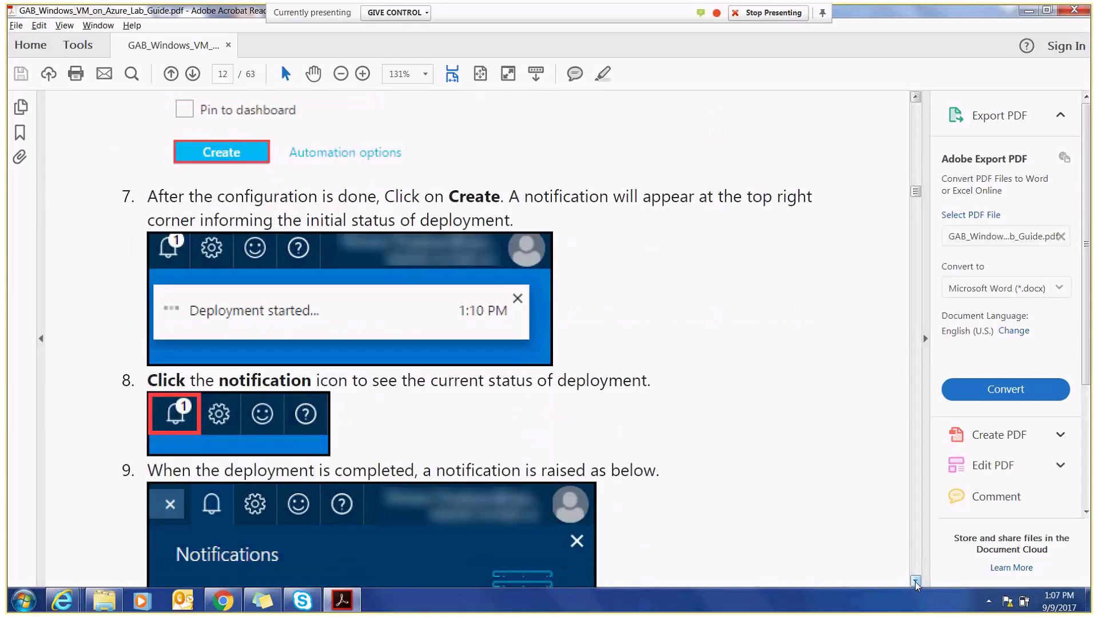
scroll(916, 583, down, 3)
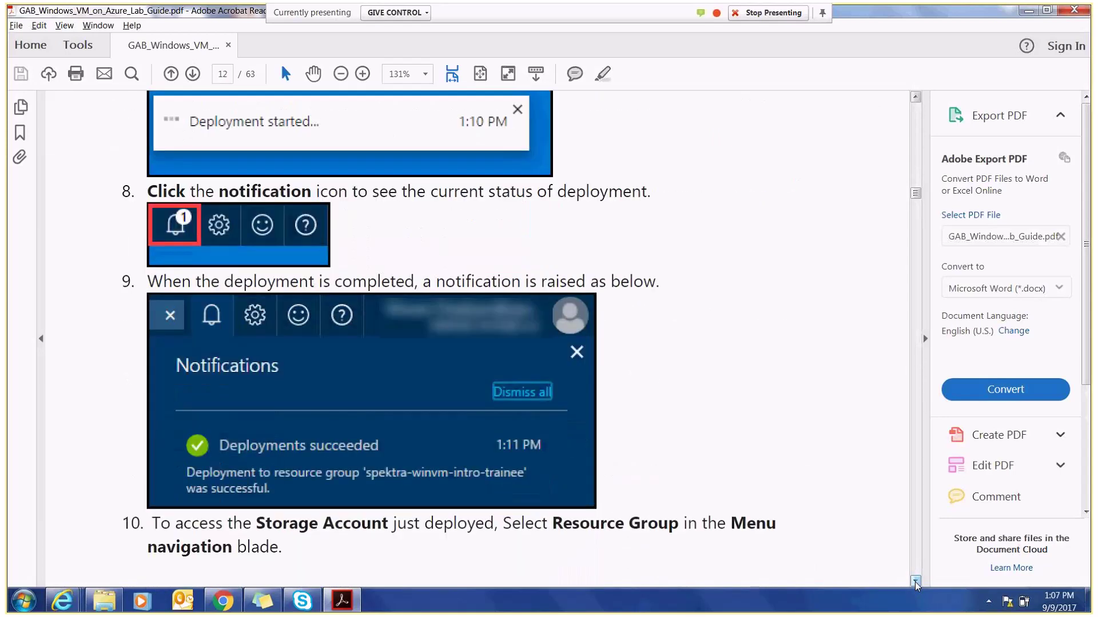
scroll(916, 583, down, 10)
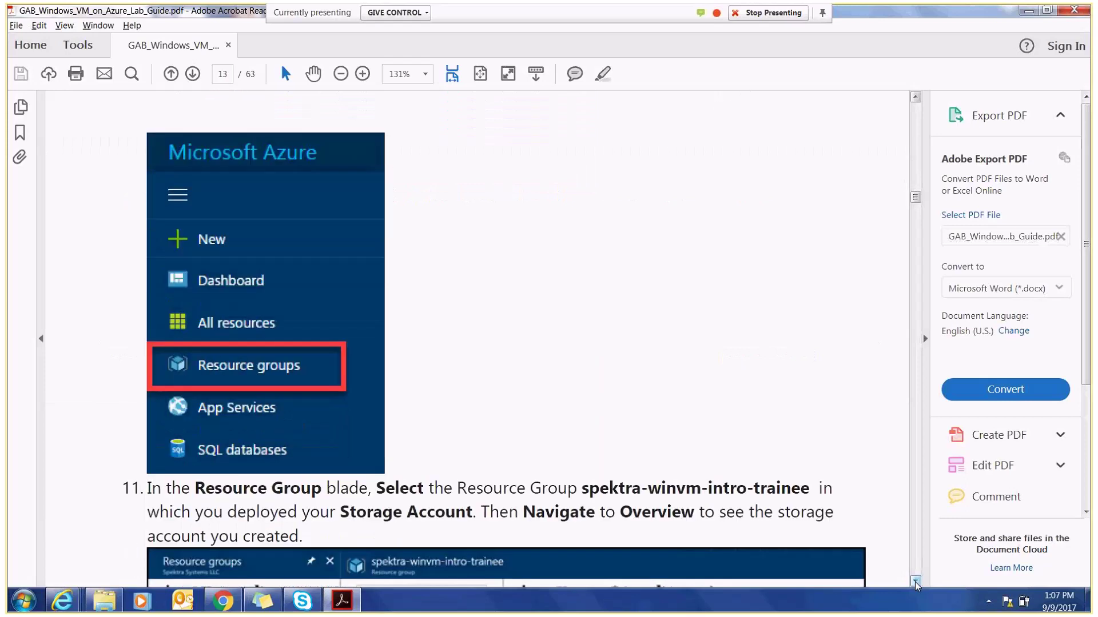
scroll(915, 583, down, 2)
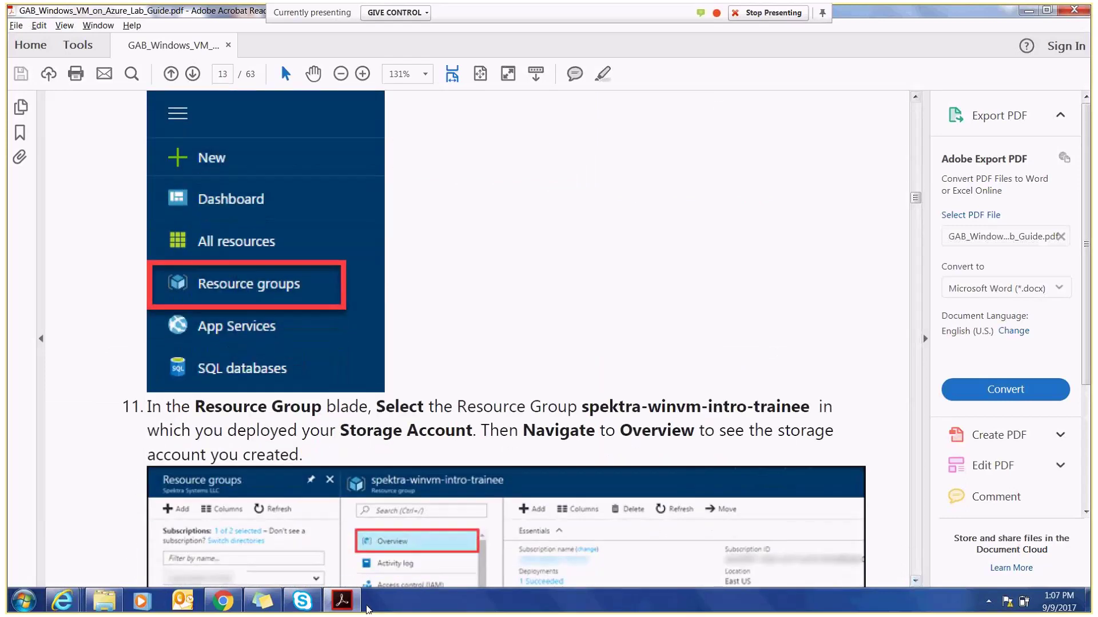
mouse_move(62, 600)
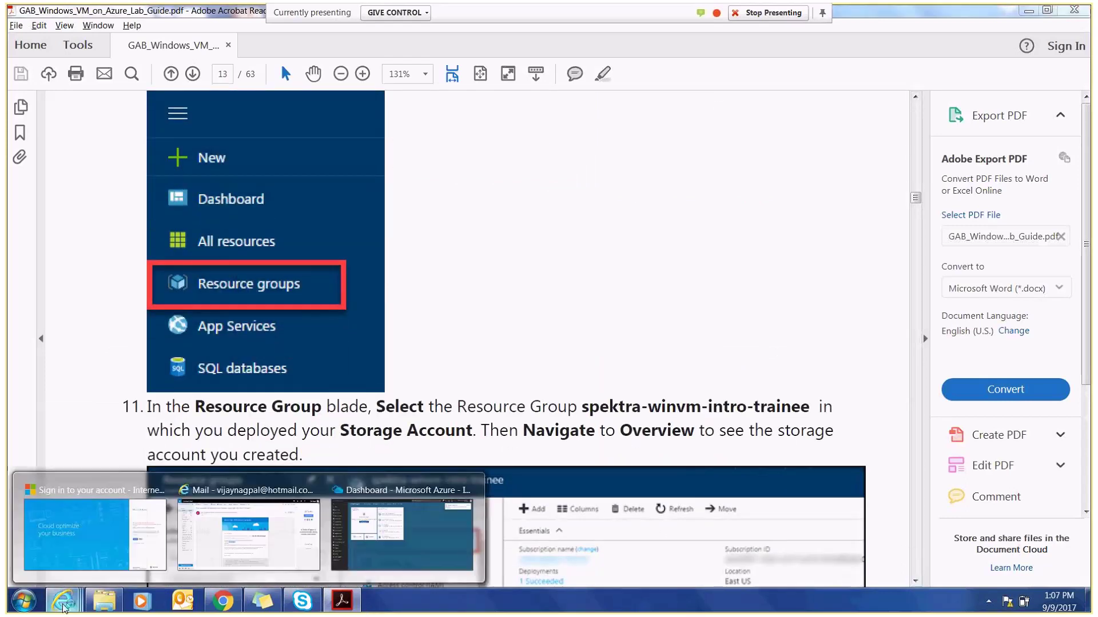
click(420, 553)
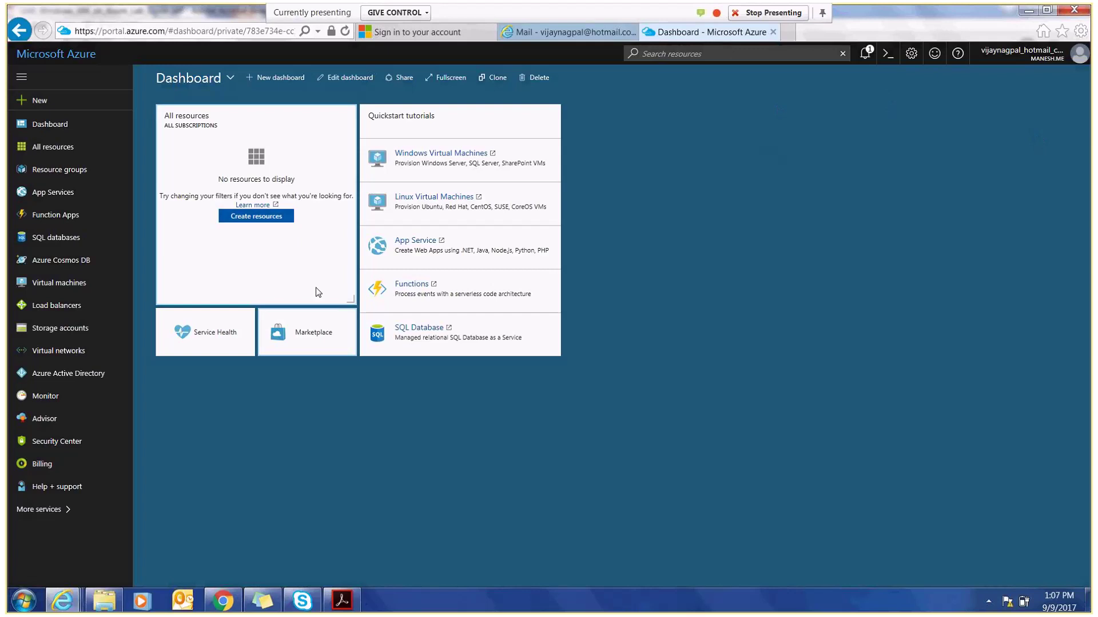
- Open resource group azure-iaas-1069 and inspect the cloudvjstore storage account's details
click(53, 173)
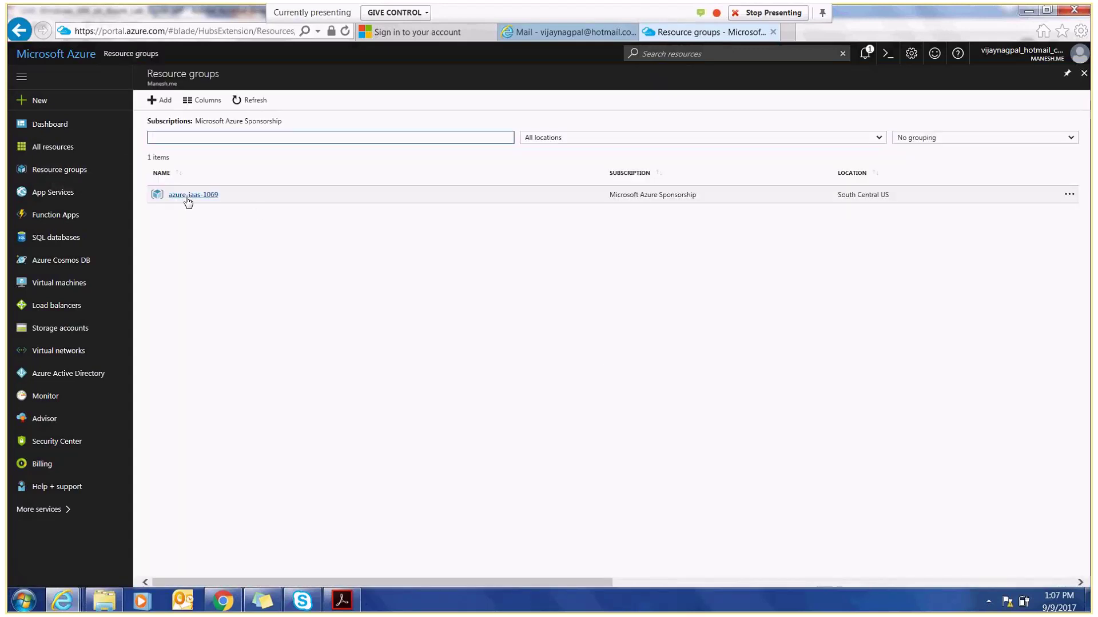
click(186, 196)
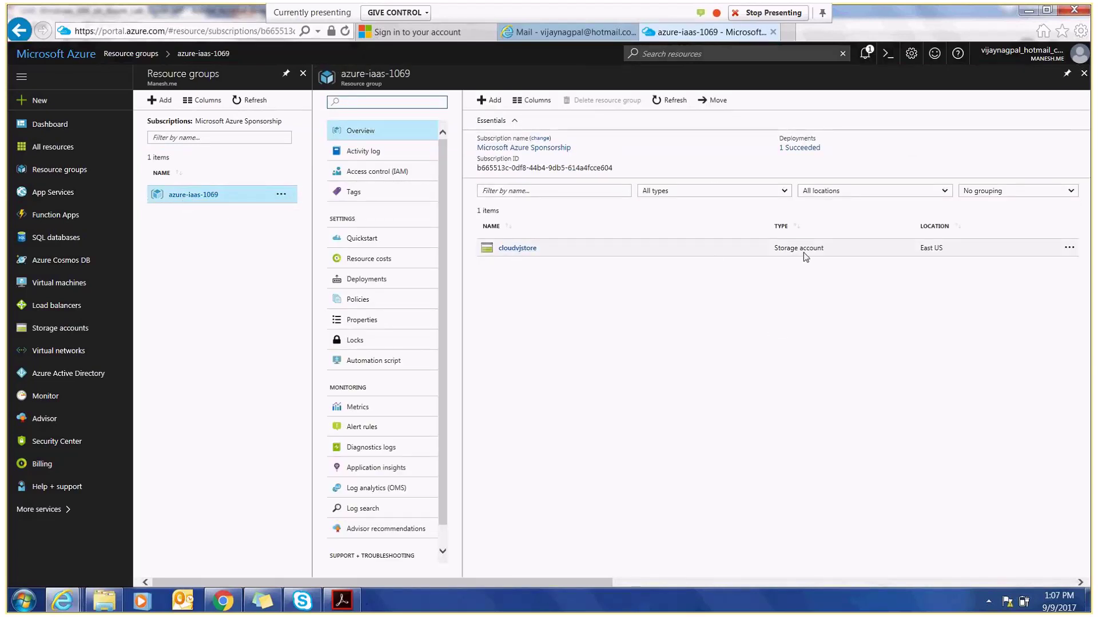
click(513, 250)
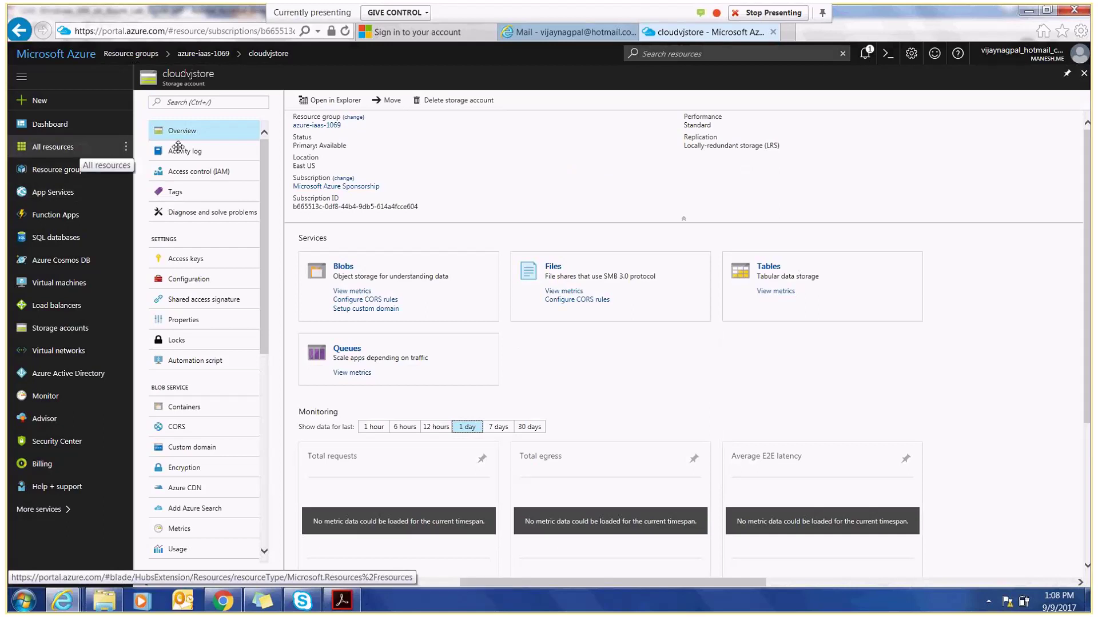
click(1083, 74)
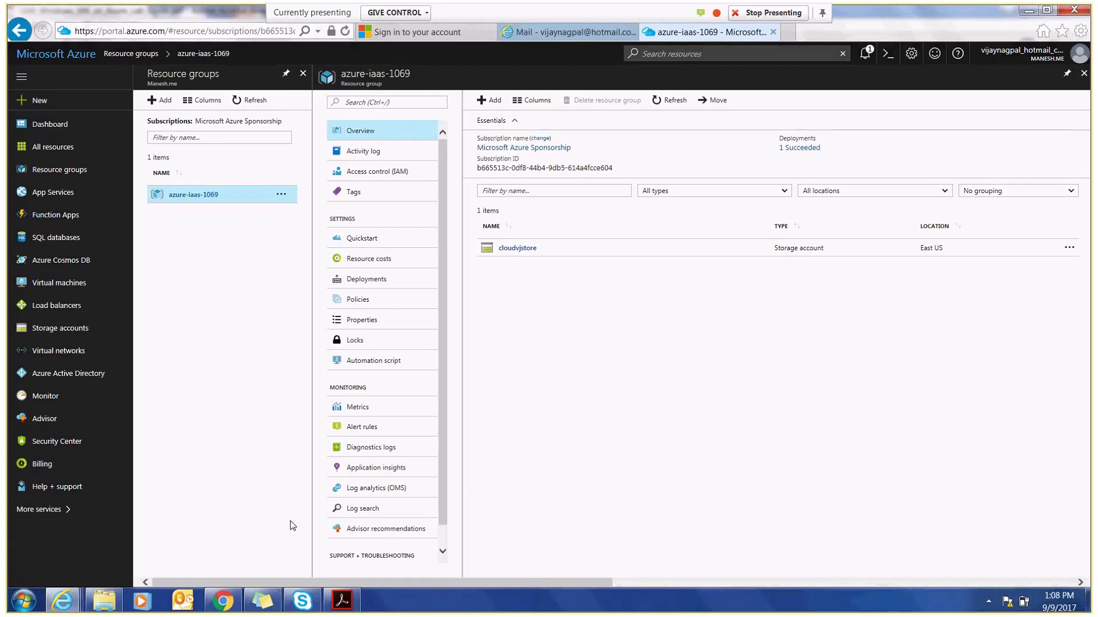
- Start a new storage account from the Marketplace and name it cloudvjdiagnostic
click(40, 101)
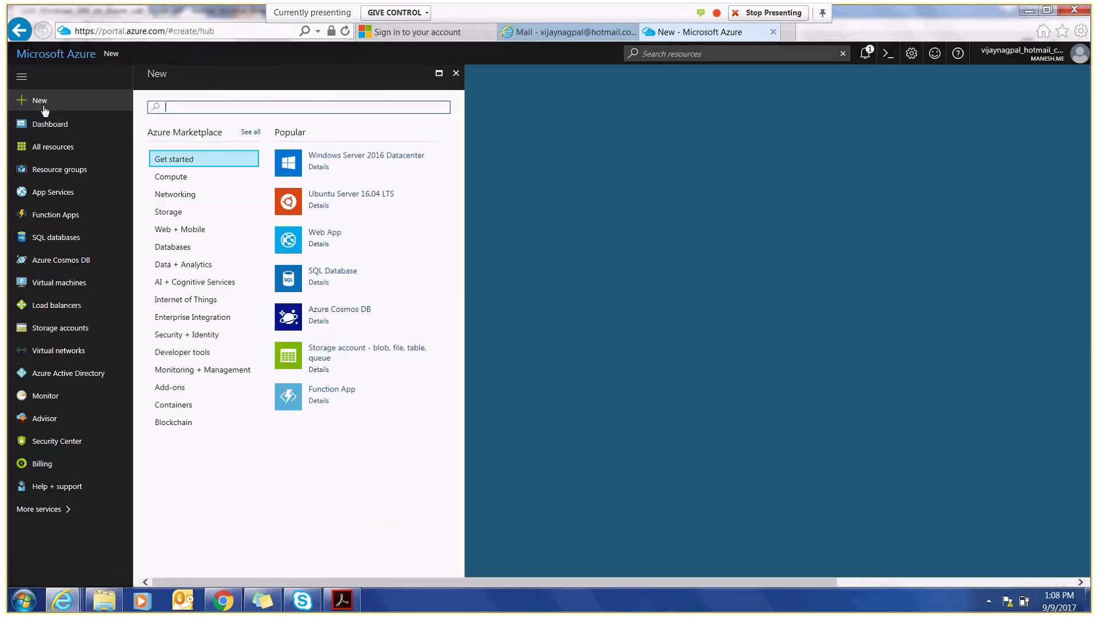
click(178, 214)
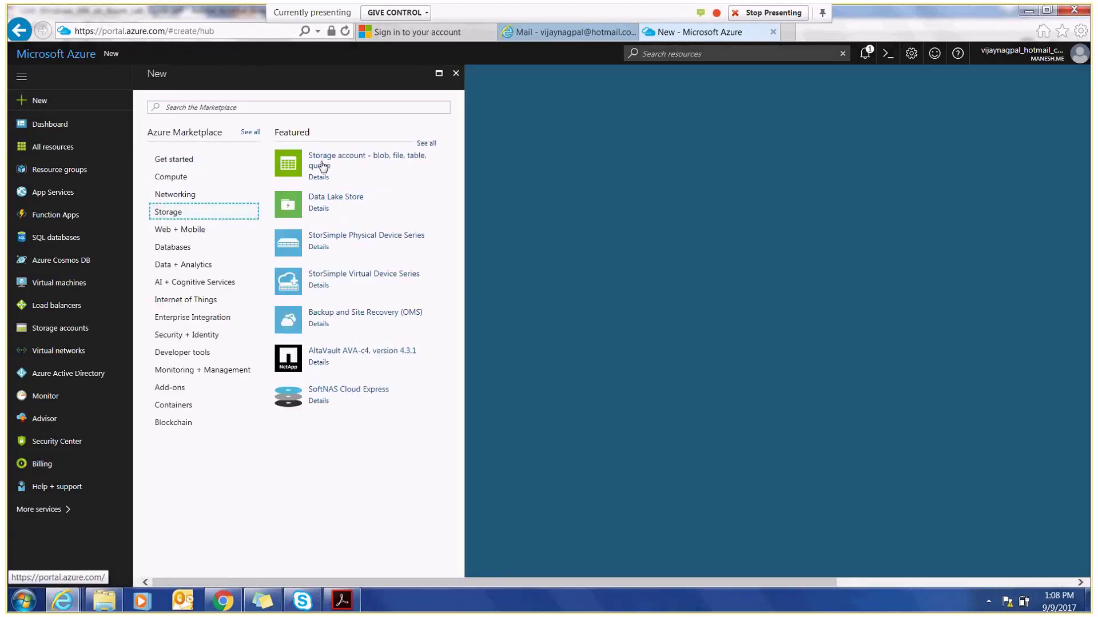
click(322, 165)
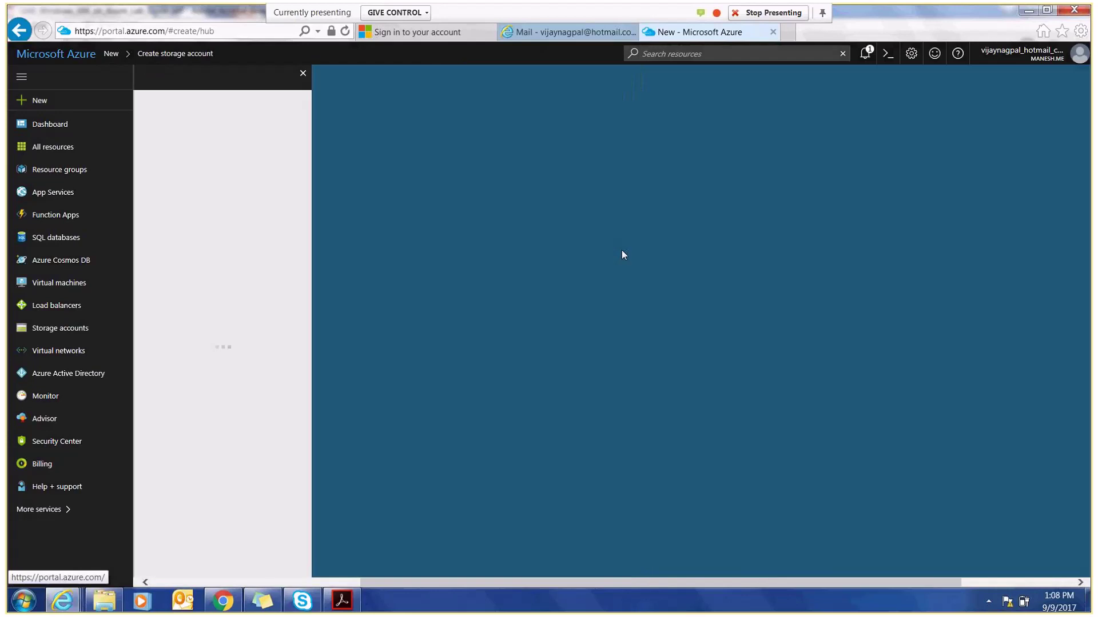
text(cloudvj)
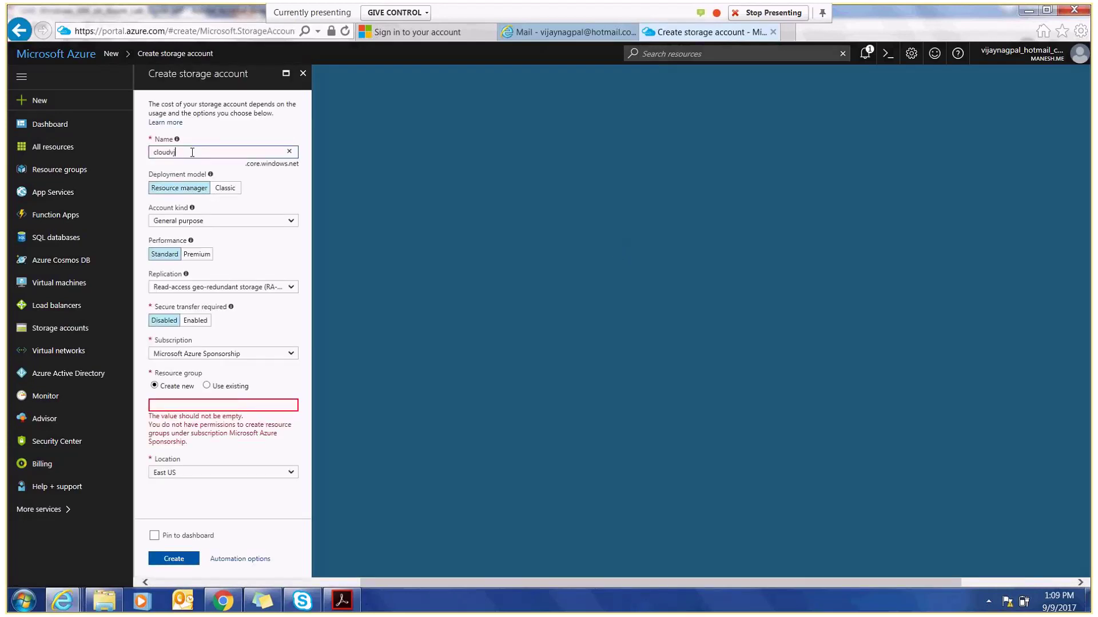
text(diagnostic)
- Choose LRS replication and existing resource group azure-iaas-1069, then submit the account
click(192, 289)
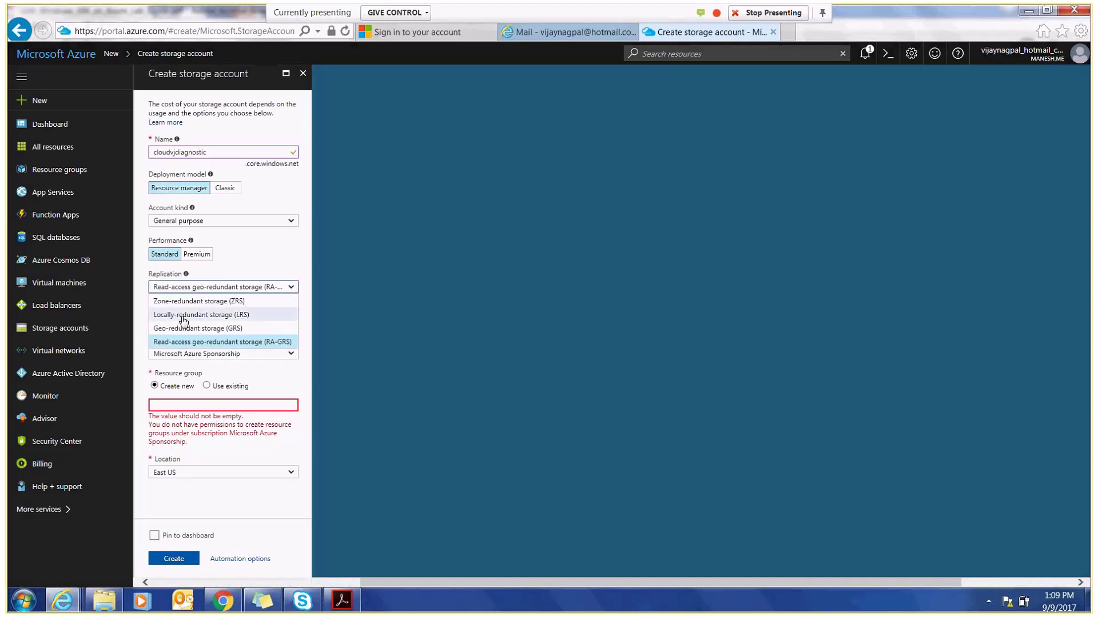
click(184, 314)
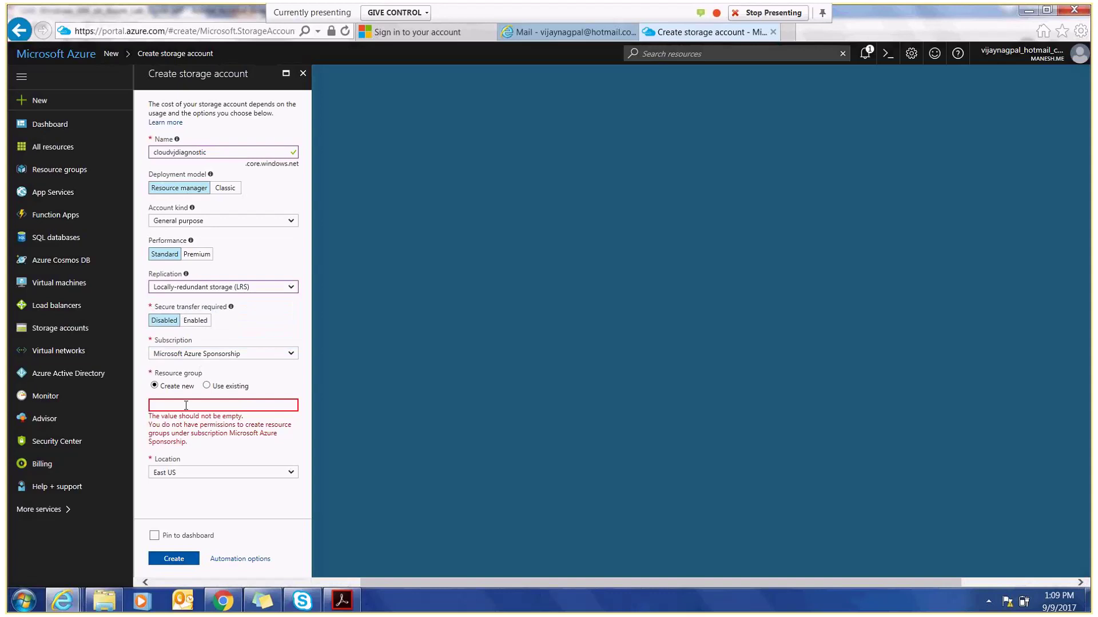
click(206, 386)
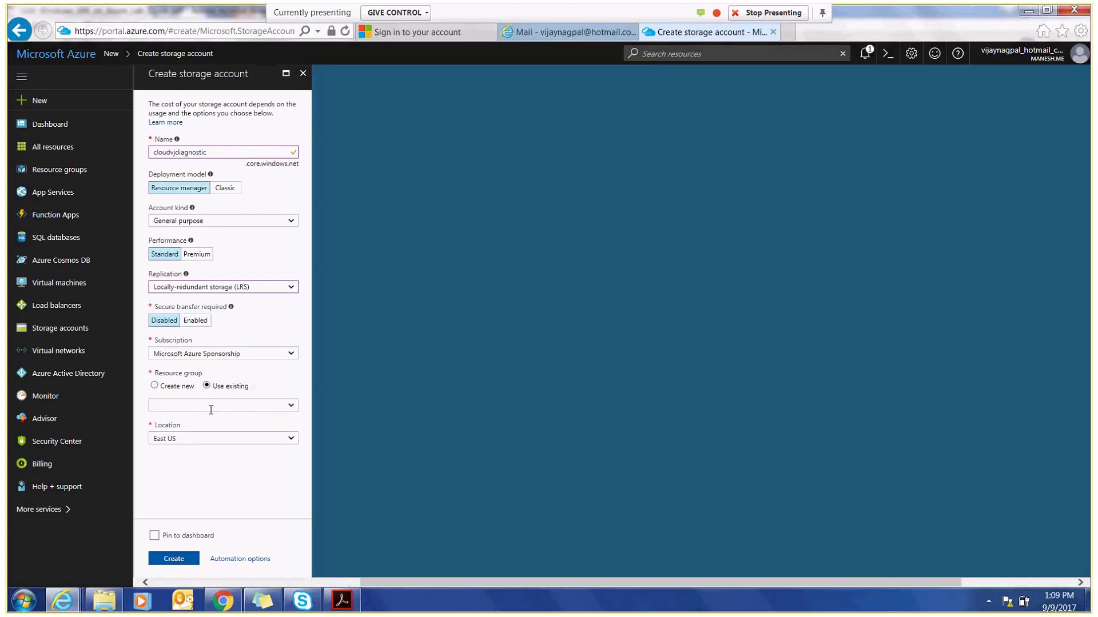
click(292, 405)
click(221, 423)
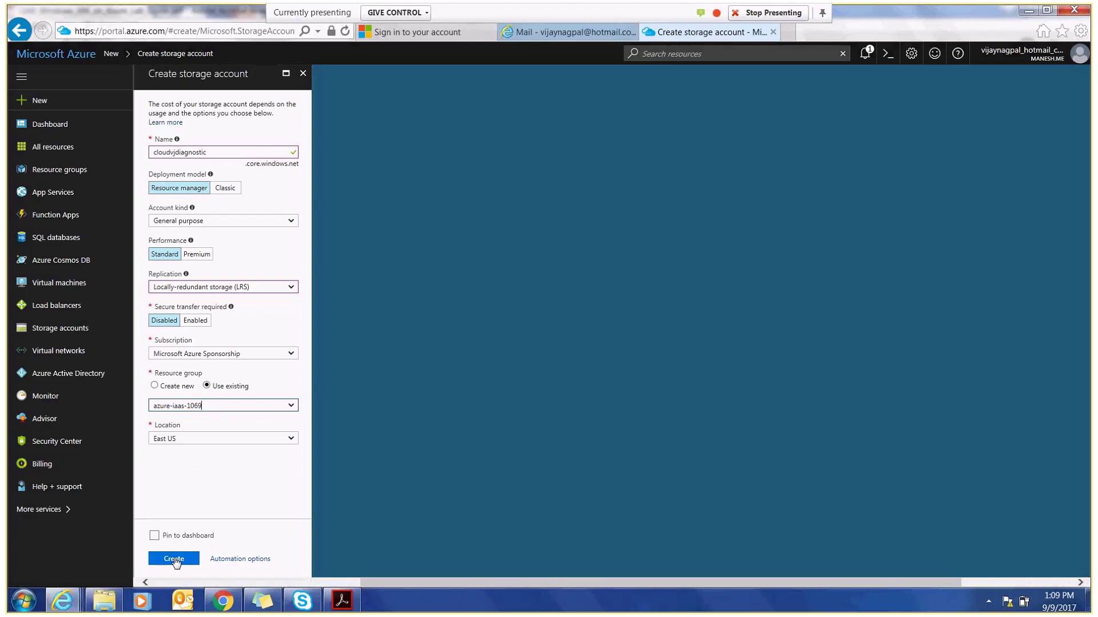
click(175, 560)
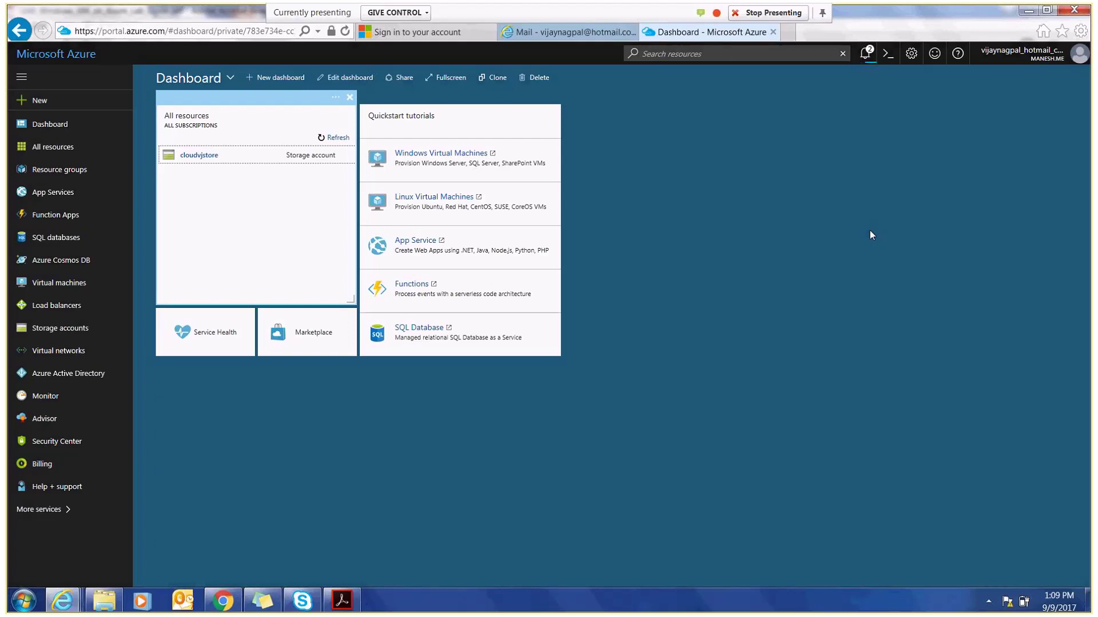
- Check the notifications for both Deployment succeeded entries to azure-iaas-1069
click(868, 57)
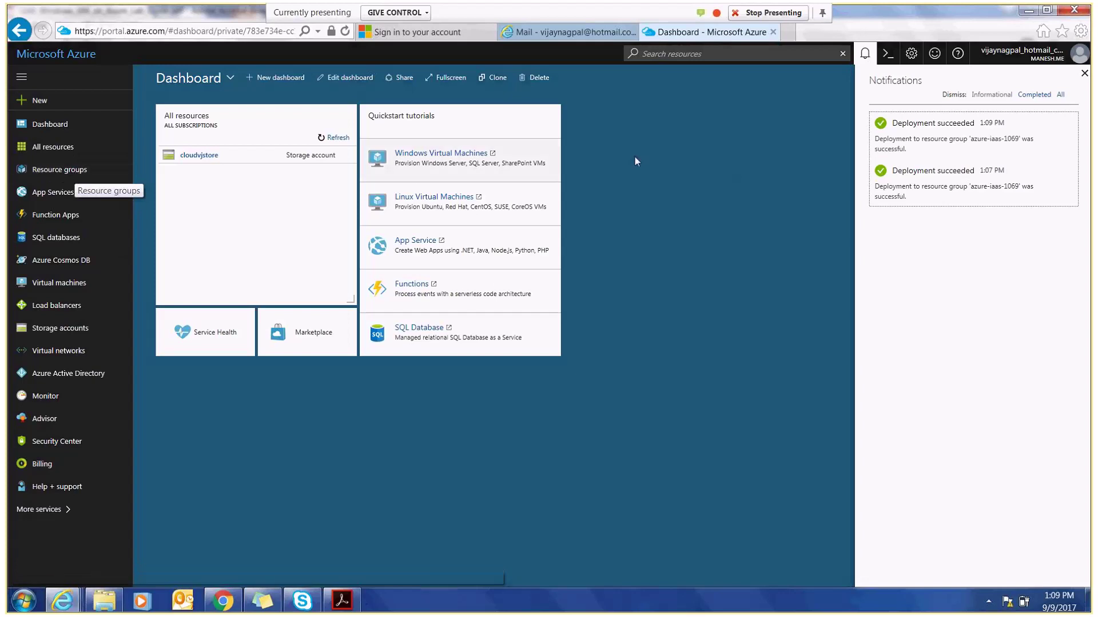
click(1084, 77)
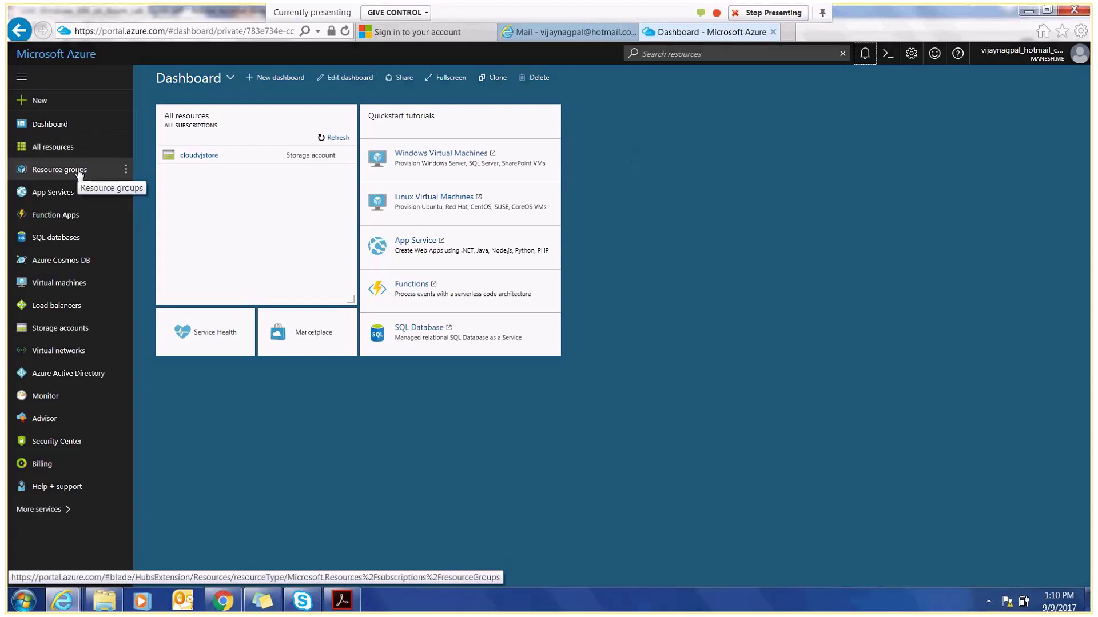
click(59, 170)
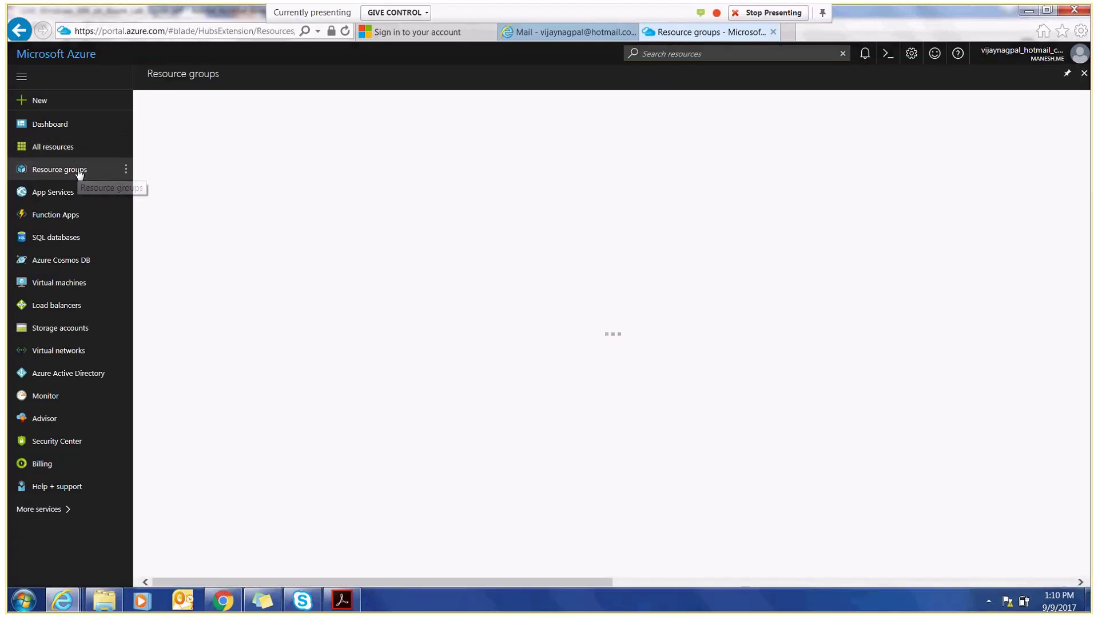
- Confirm azure-iaas-1069 lists cloudvjdiagnostic and cloudvjstore, then move the lab guide to Exercise 2
click(194, 196)
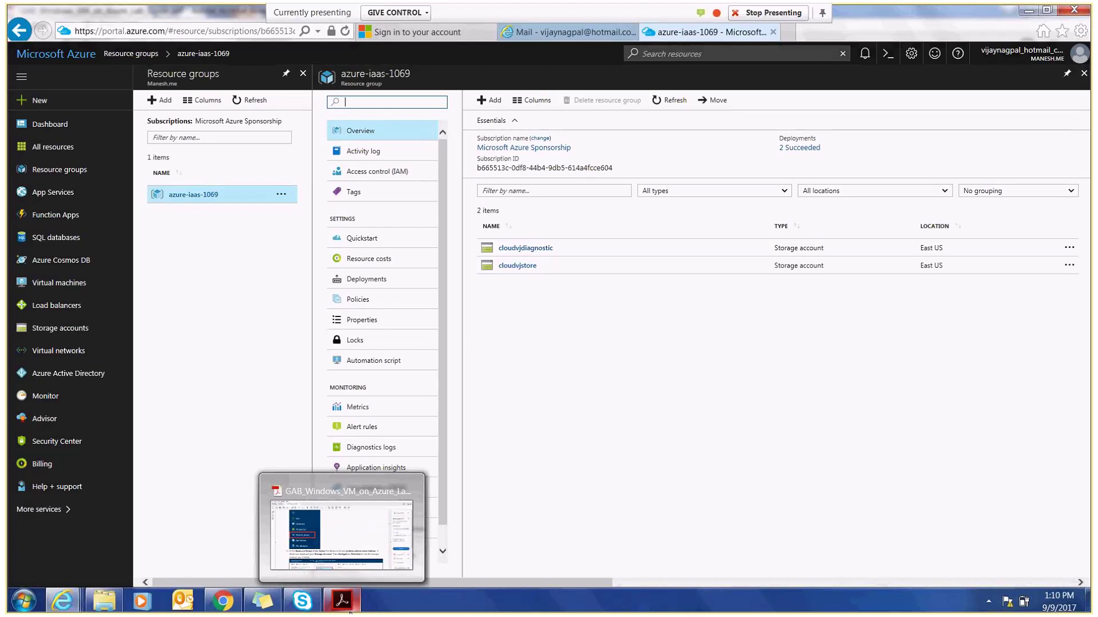
click(350, 612)
drag(916, 197, 918, 207)
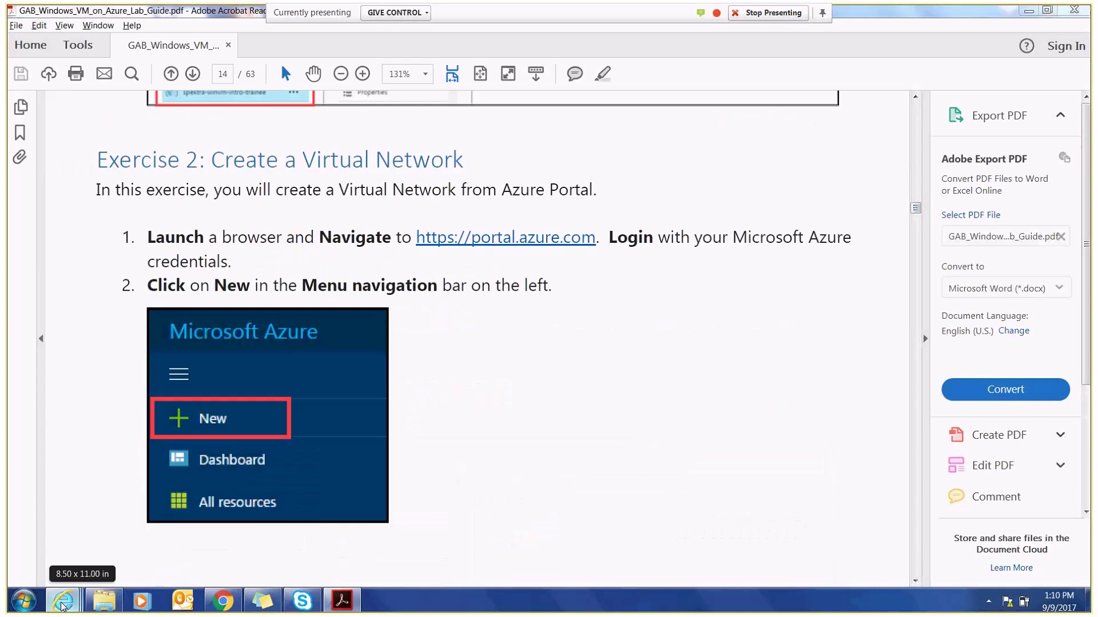
- Back in Azure, start a new virtual network from New > Virtual networks
mouse_move(62, 600)
click(409, 551)
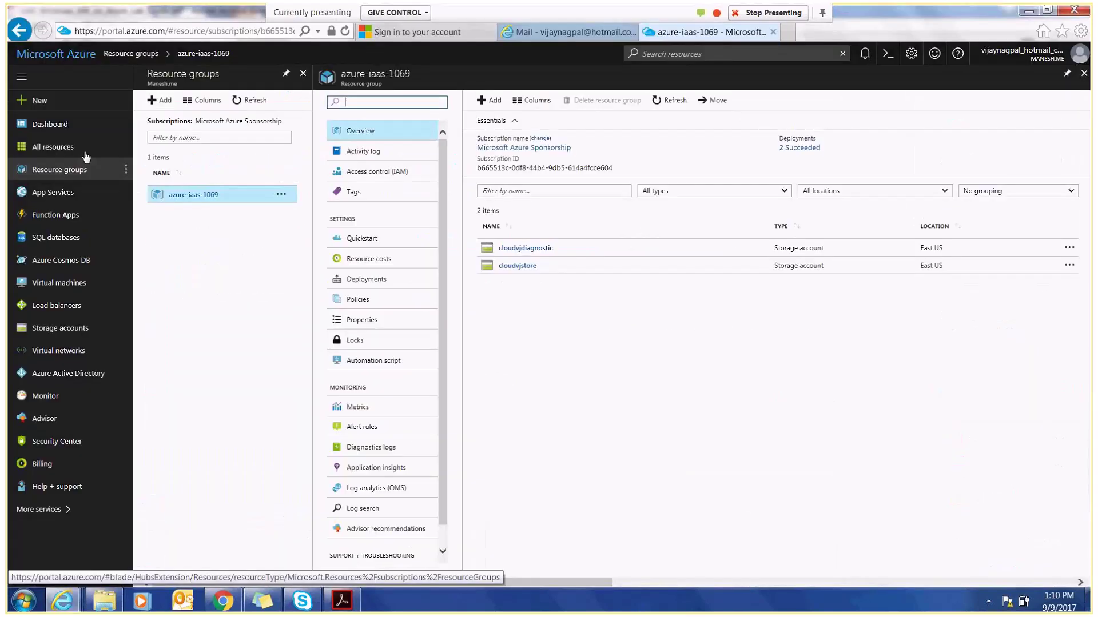
click(40, 102)
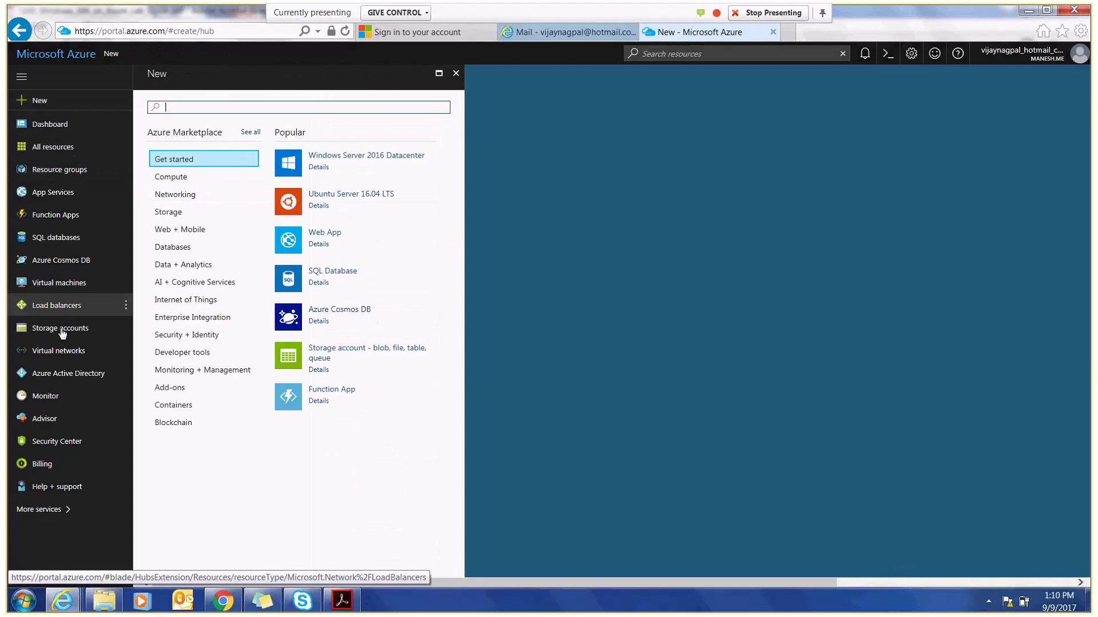
click(75, 358)
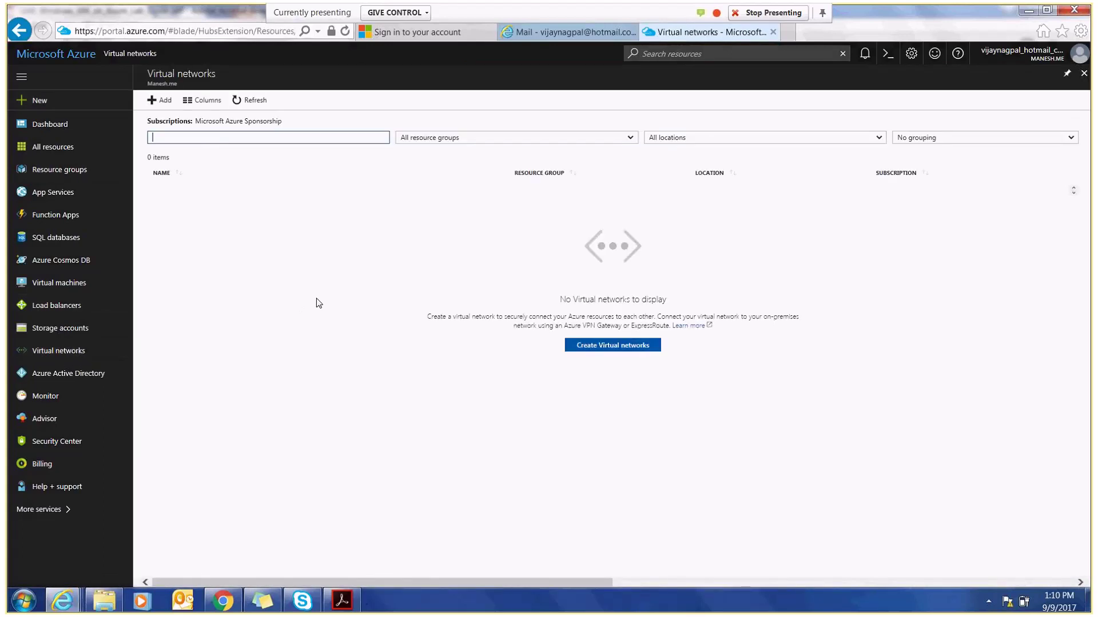
click(614, 346)
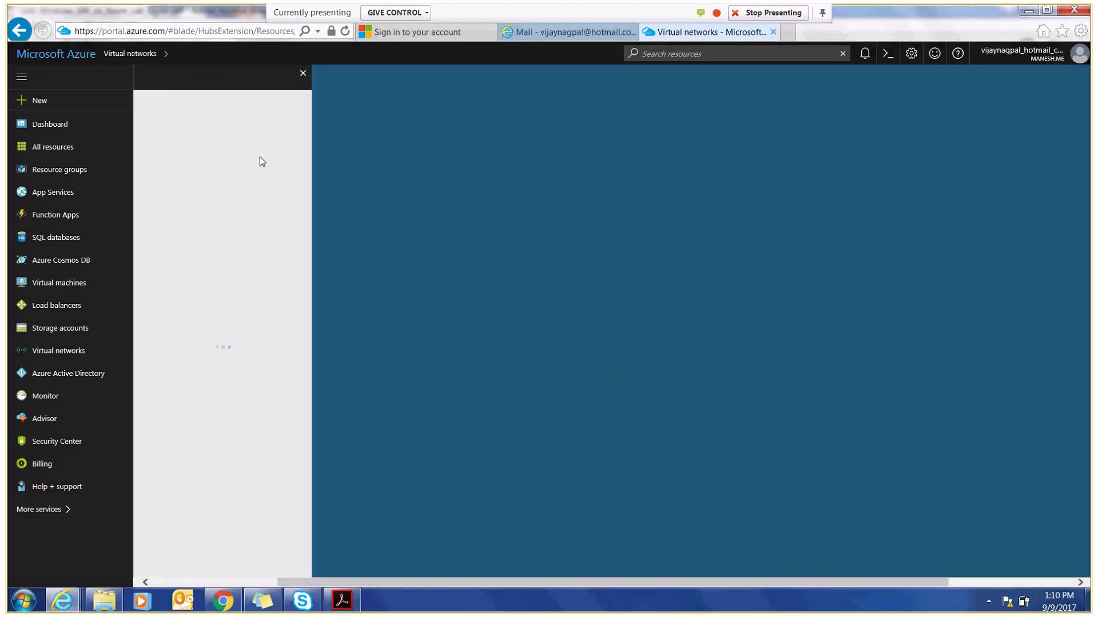
- Enter cloudvjvnet as the network name and change the address space from /24 to 10.0.0.0/16
text(c)
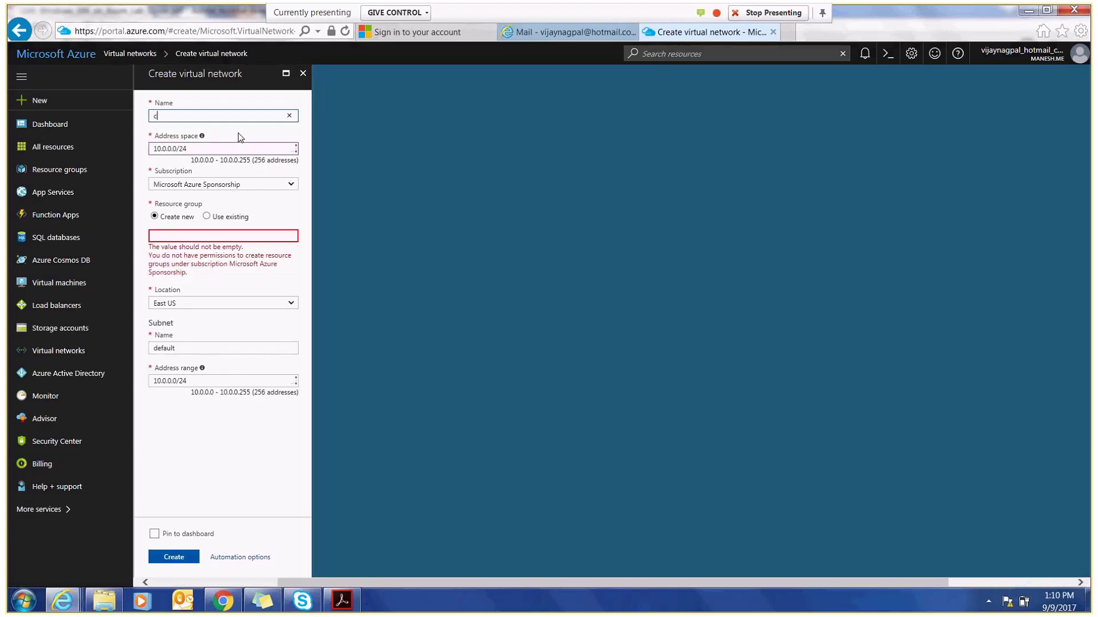
text(loudvjvnet)
click(172, 148)
key(BackSpace)
key(BackSpace)
text(.0)
key(End)
key(BackSpace)
key(BackSpace)
text(16)
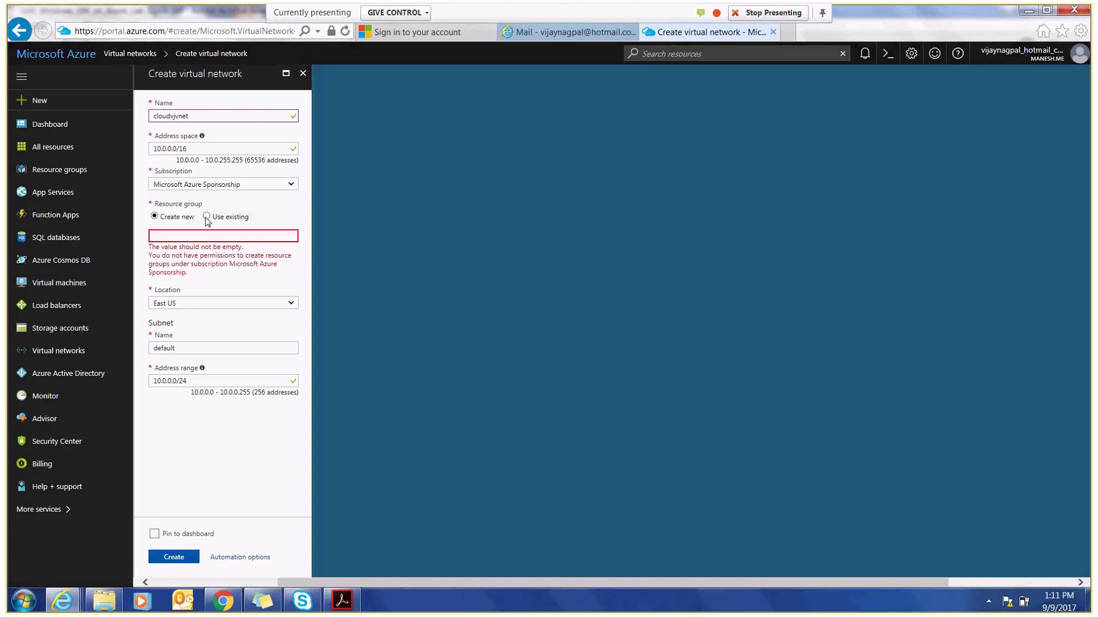
- Place the network in the existing resource group azure-iaas-1069 and rename the subnet to VMSubnet
click(266, 236)
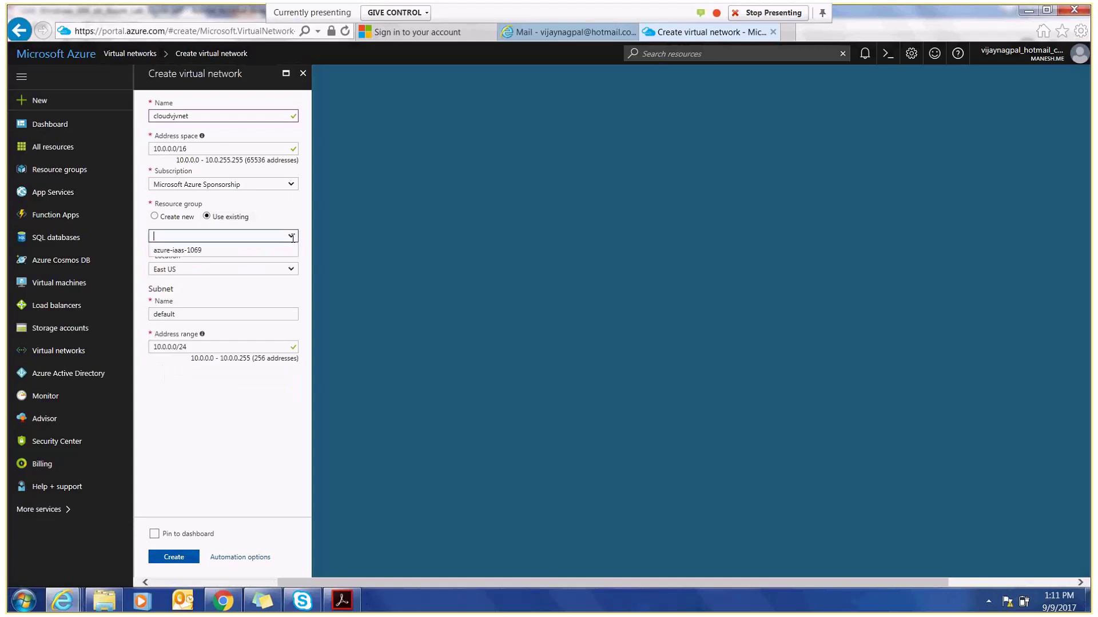
click(205, 251)
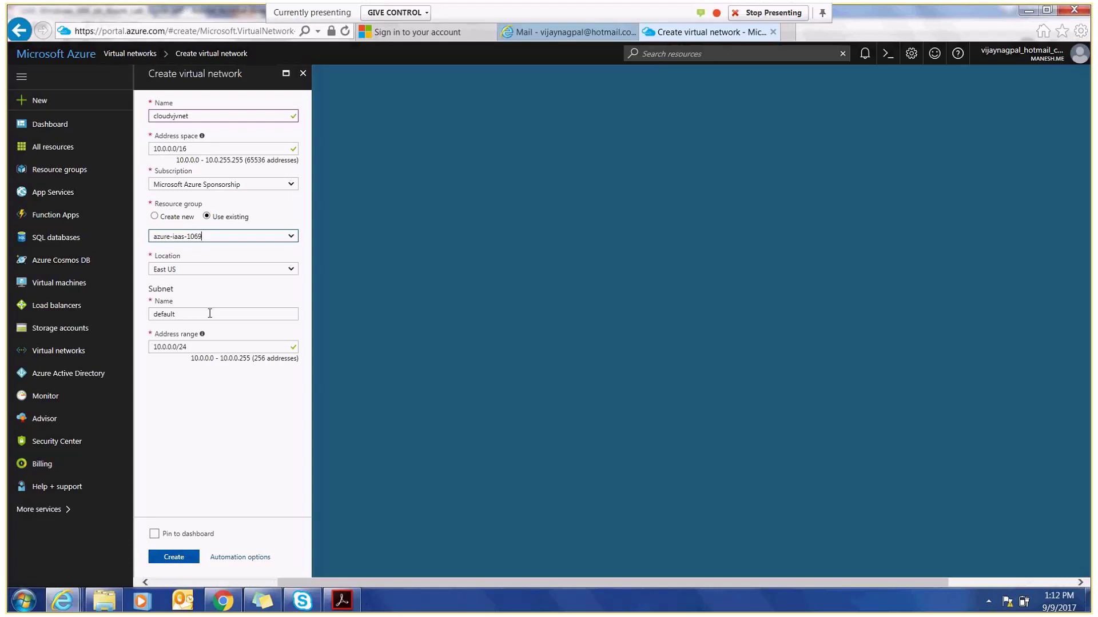
double_click(210, 314)
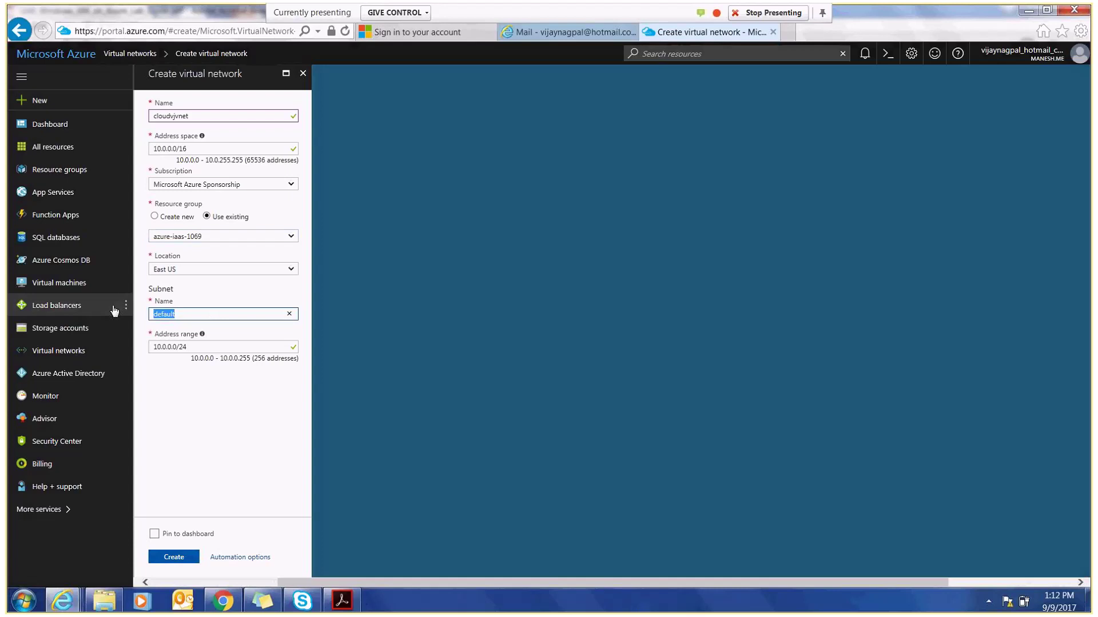
text(VMSubnet)
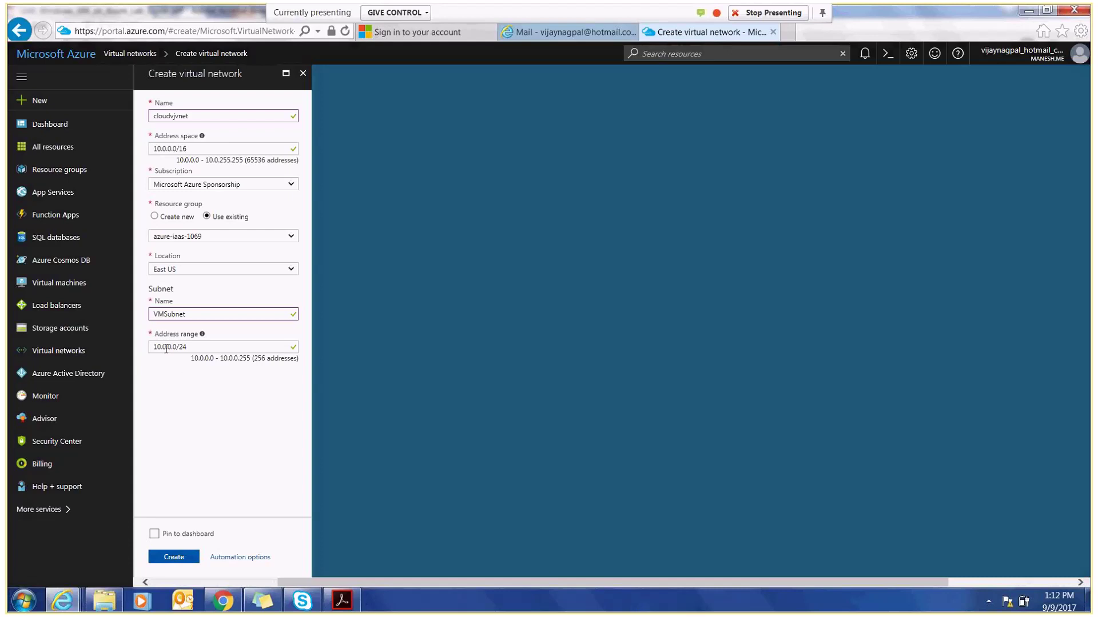
- Keep the VMSubnet range at 10.0.0.0/24 and submit the virtual network for creation
click(165, 347)
key(BackSpace)
text(1)
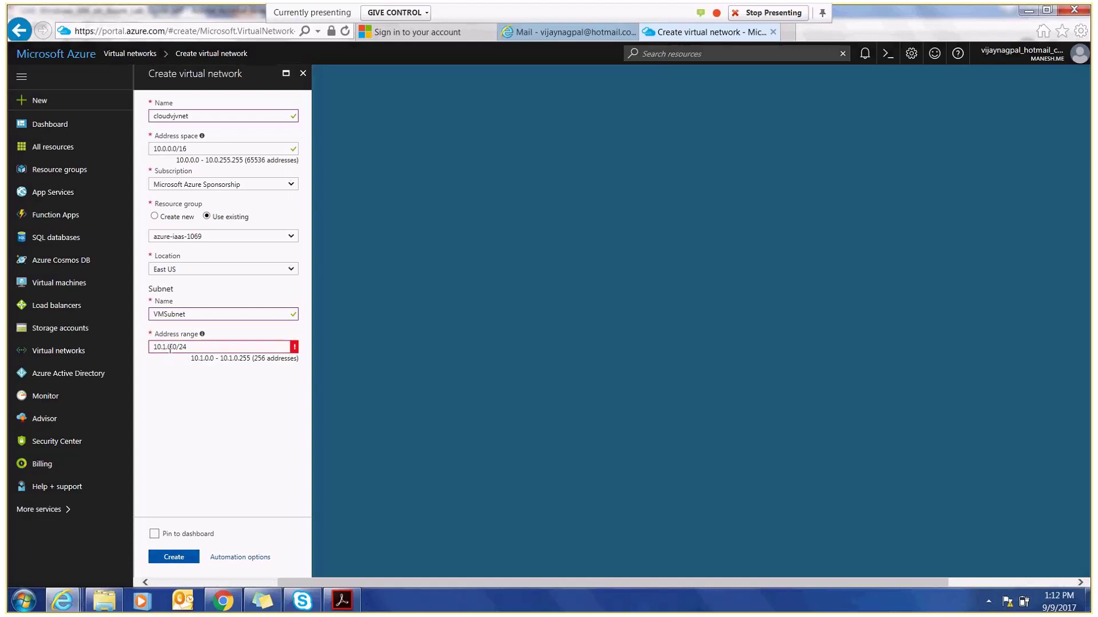
key(BackSpace)
text(0)
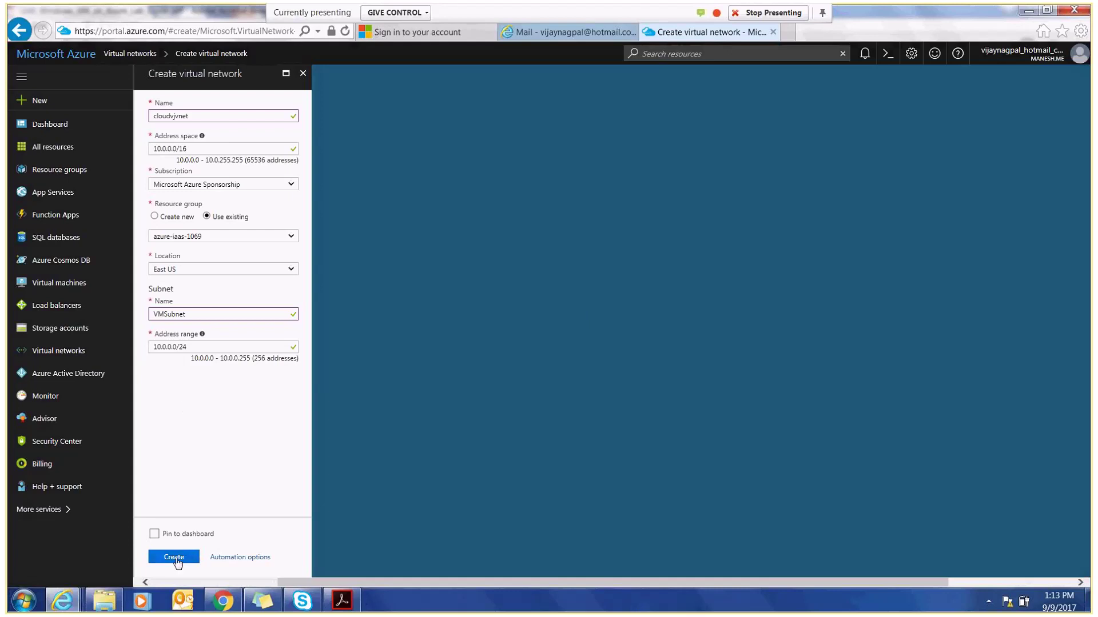
click(177, 560)
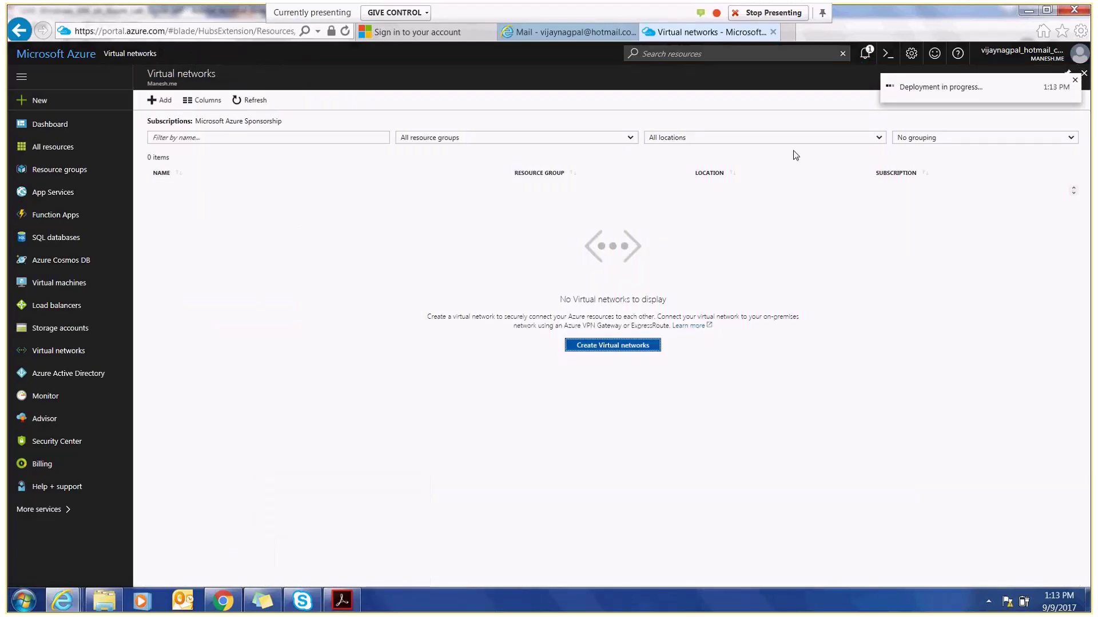
- Switch to the lab guide in Acrobat Reader, at page 17's step 9 on verifying the network
click(343, 601)
- Read ahead to page 18's Exercise 3, then return to the portal's Virtual networks list
drag(915, 208, 916, 231)
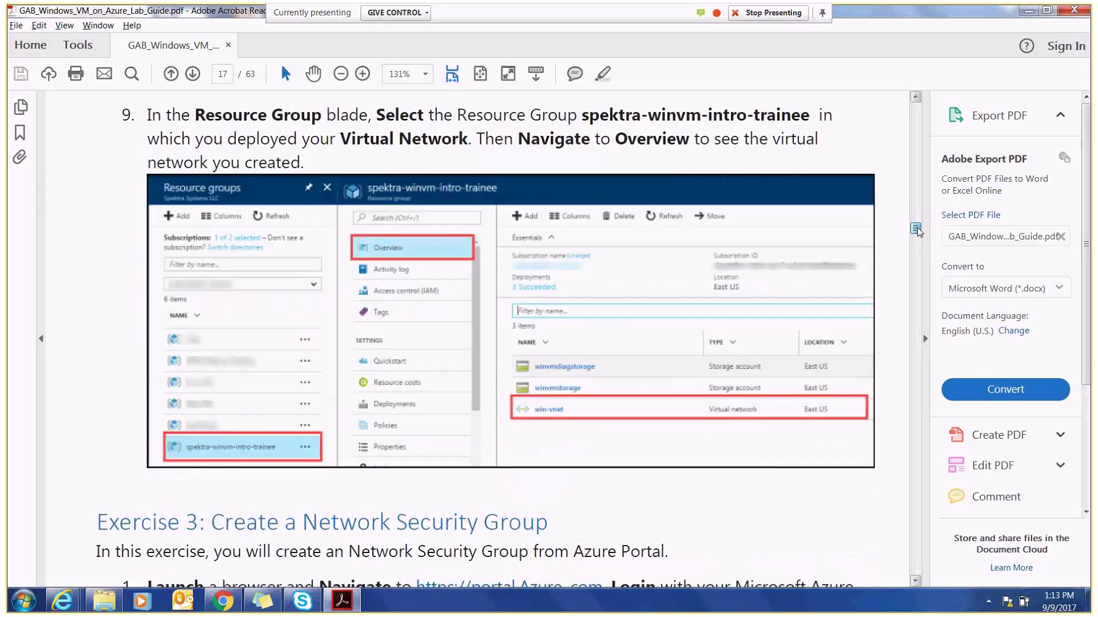
drag(916, 230, 917, 241)
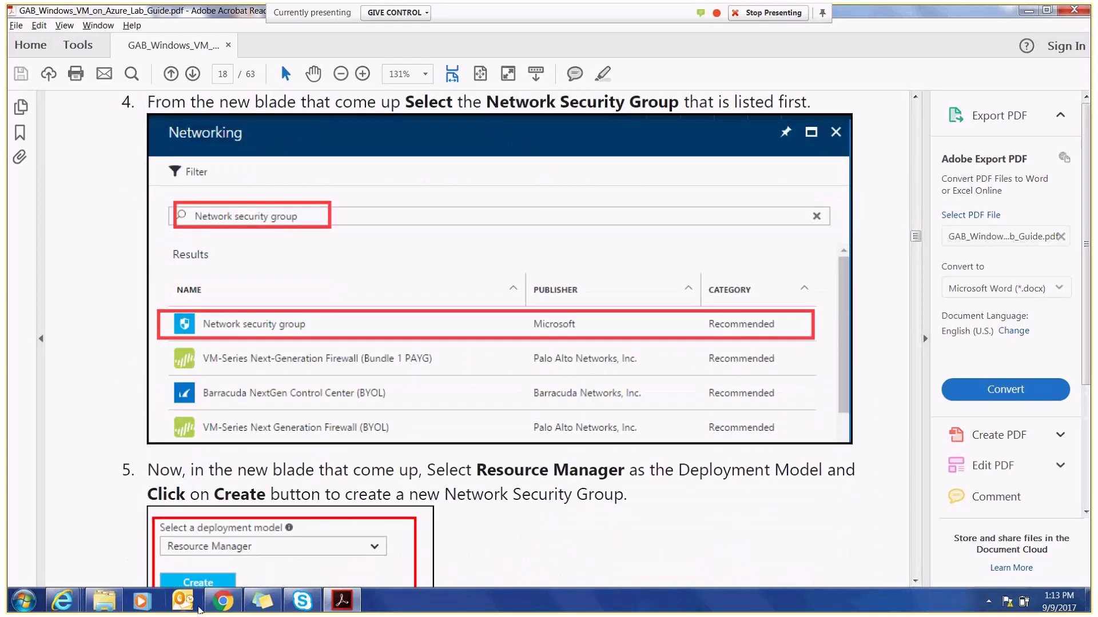
mouse_move(61, 600)
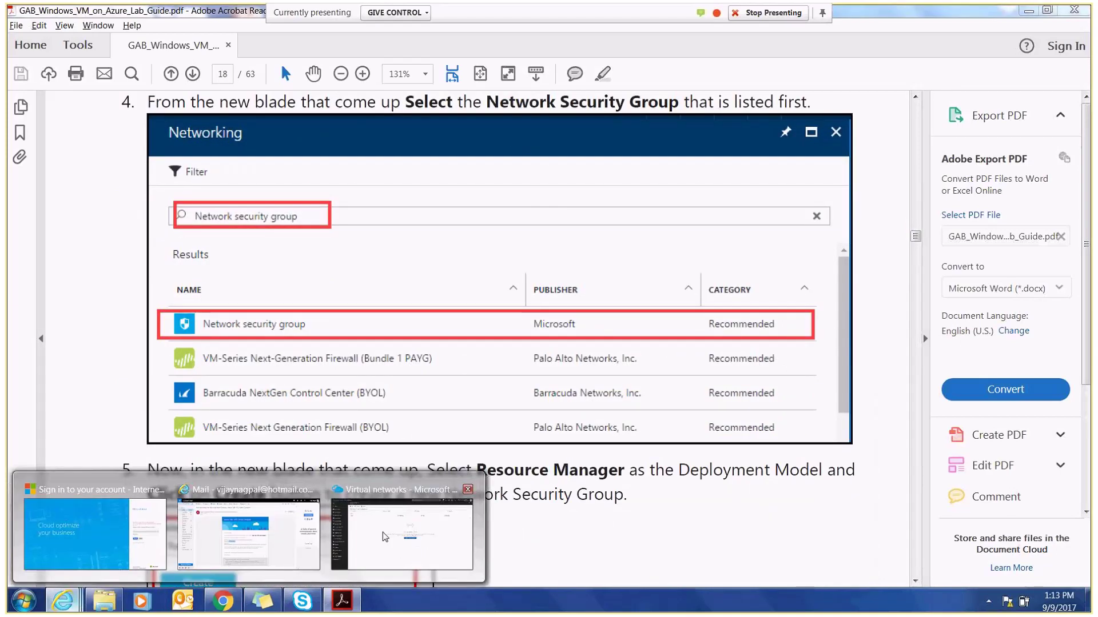
mouse_move(372, 547)
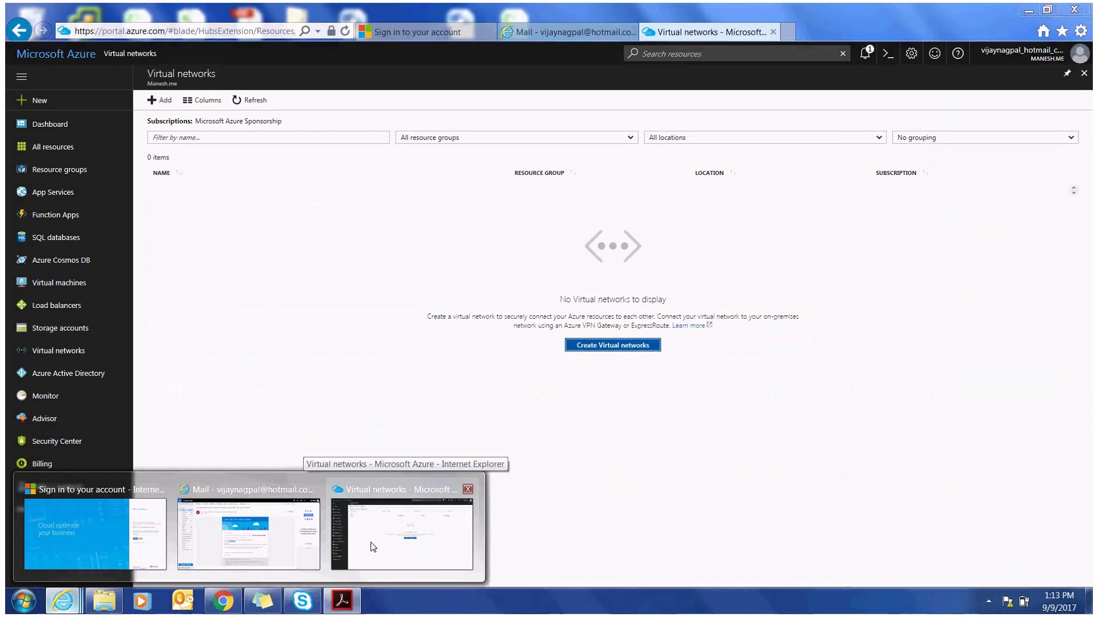
click(372, 547)
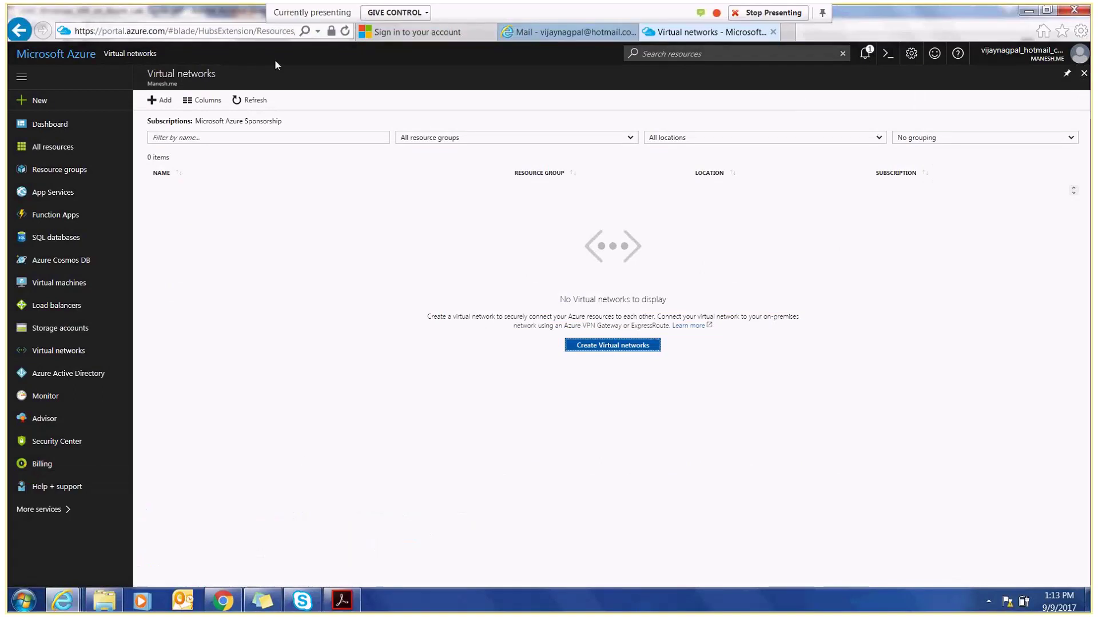
- Reload the portal until cloudvjvnet (azure-iaas-1069, East US) is listed, and open its overview
click(215, 36)
key(Return)
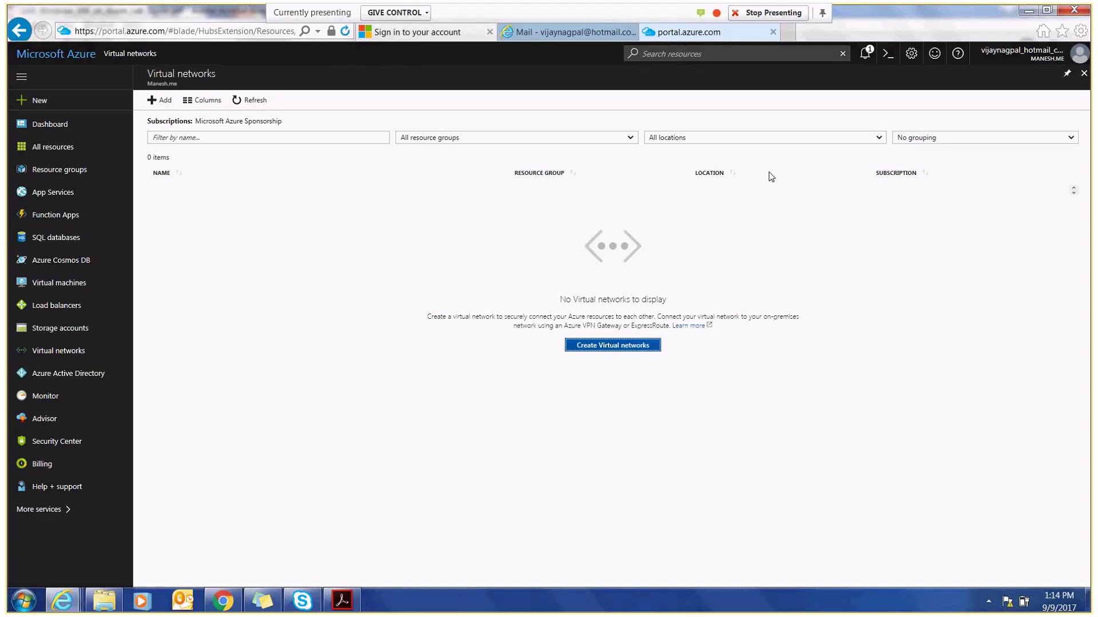
key(F5)
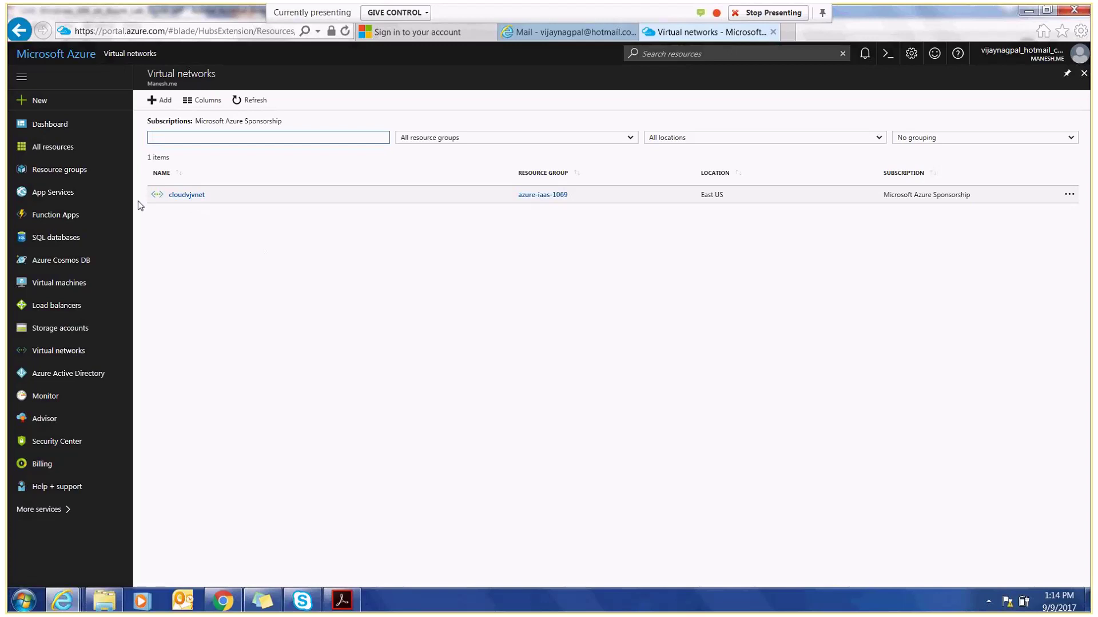
click(177, 198)
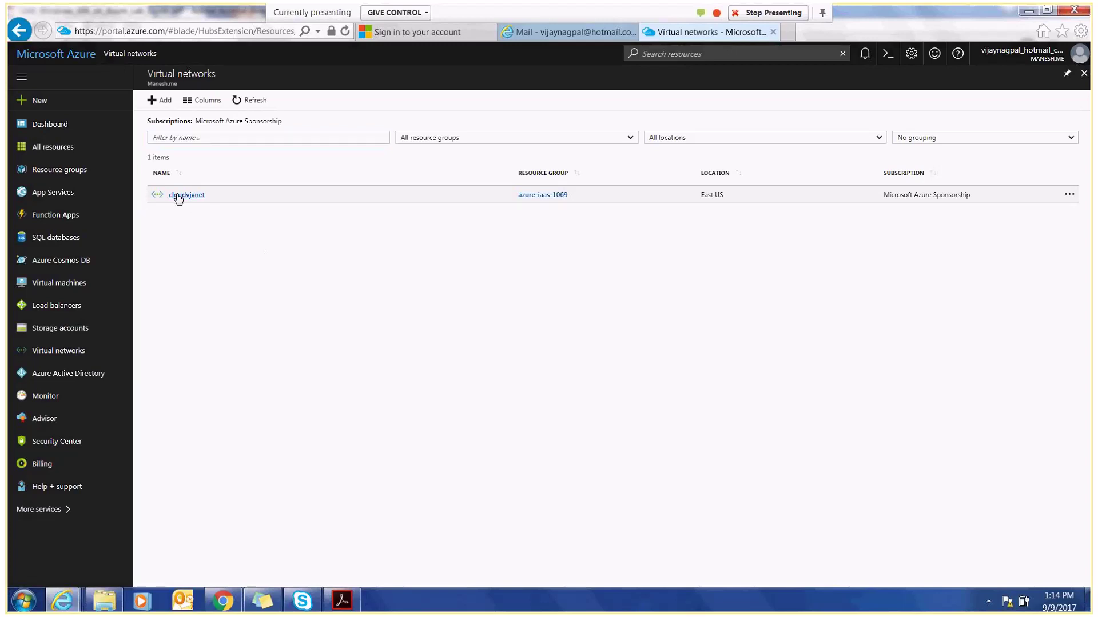
click(177, 198)
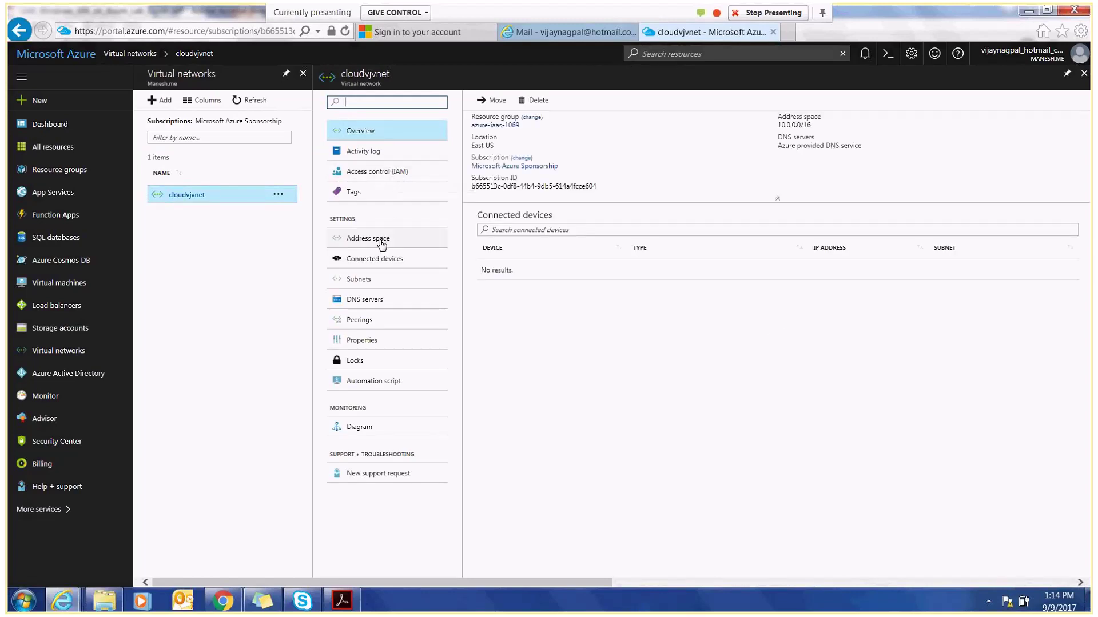
- Add 10.1.0.0/16 beside 10.0.0.0/16 in cloudvjvnet's address space, save, and dismiss the notification
click(381, 241)
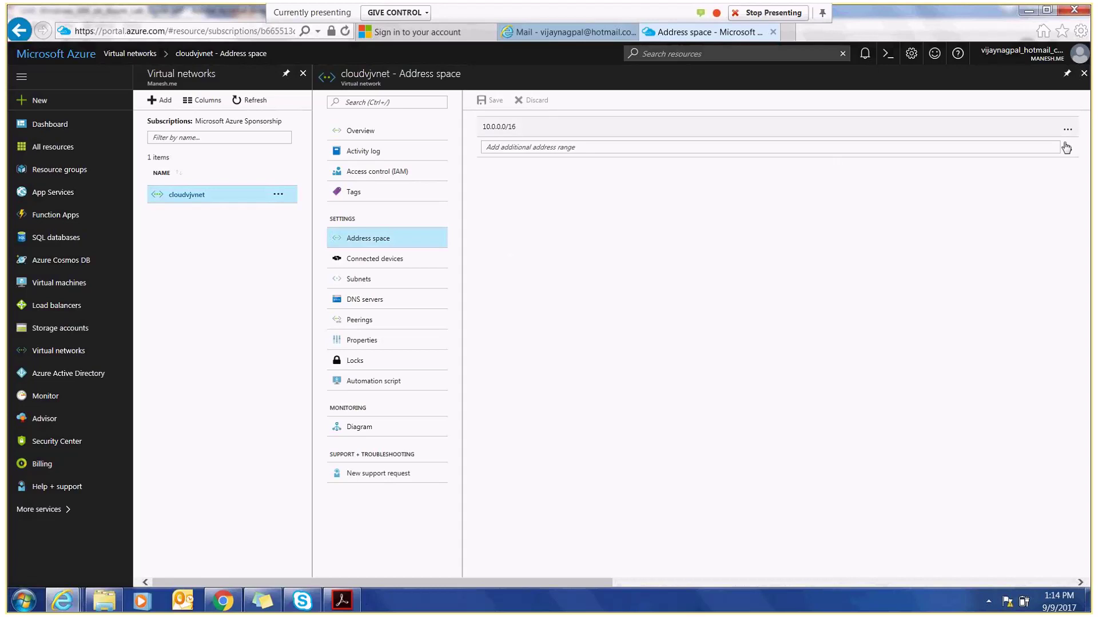
click(857, 147)
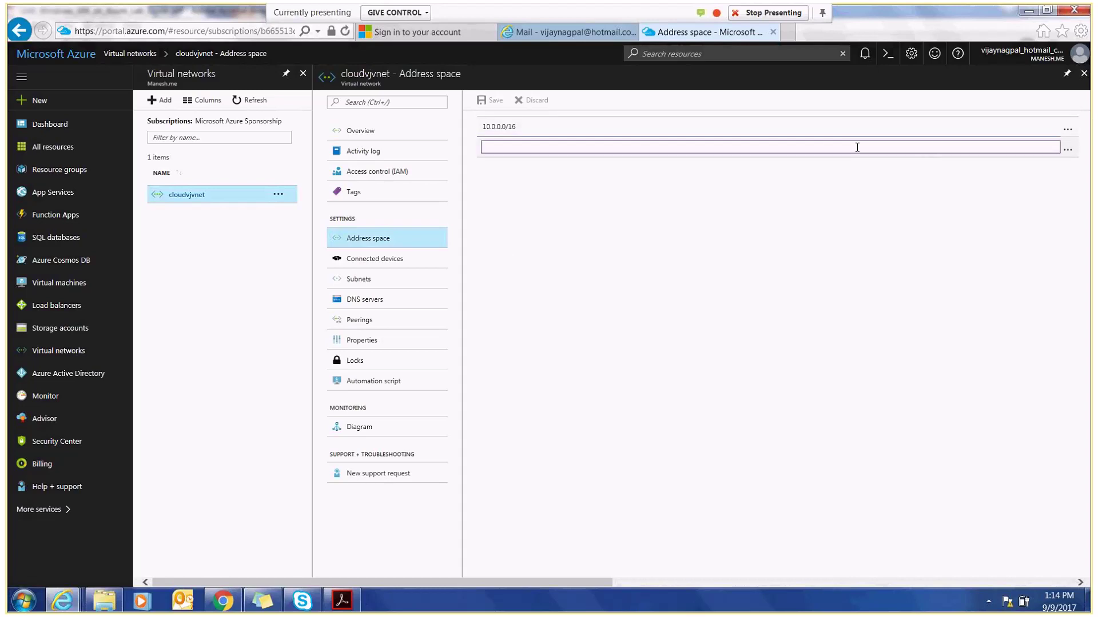
text(10.1.0.0)
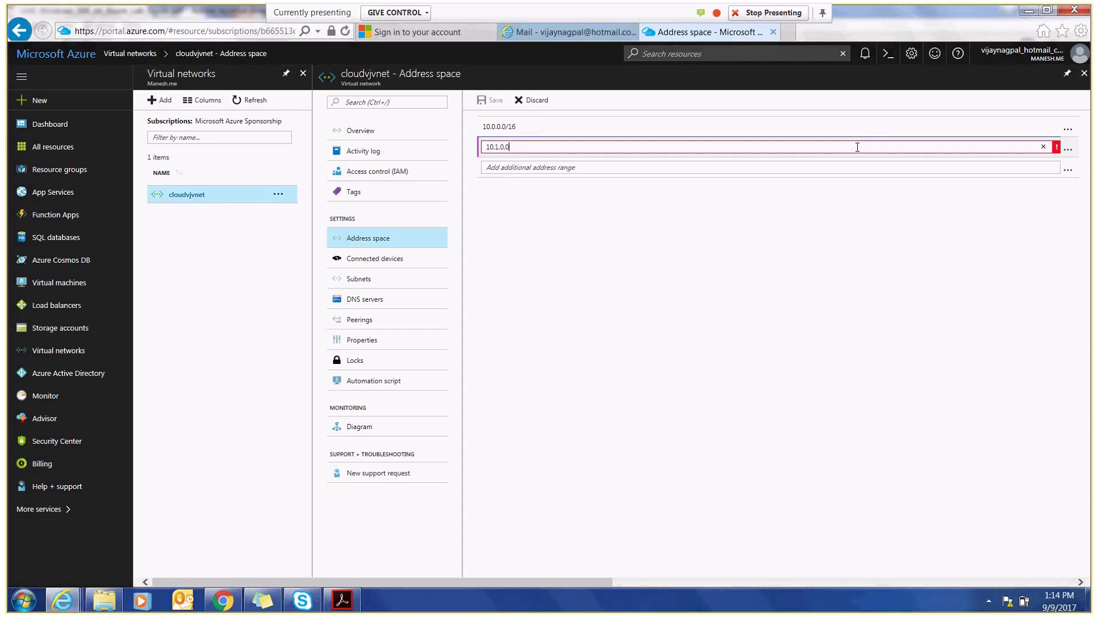
text(/16)
click(819, 228)
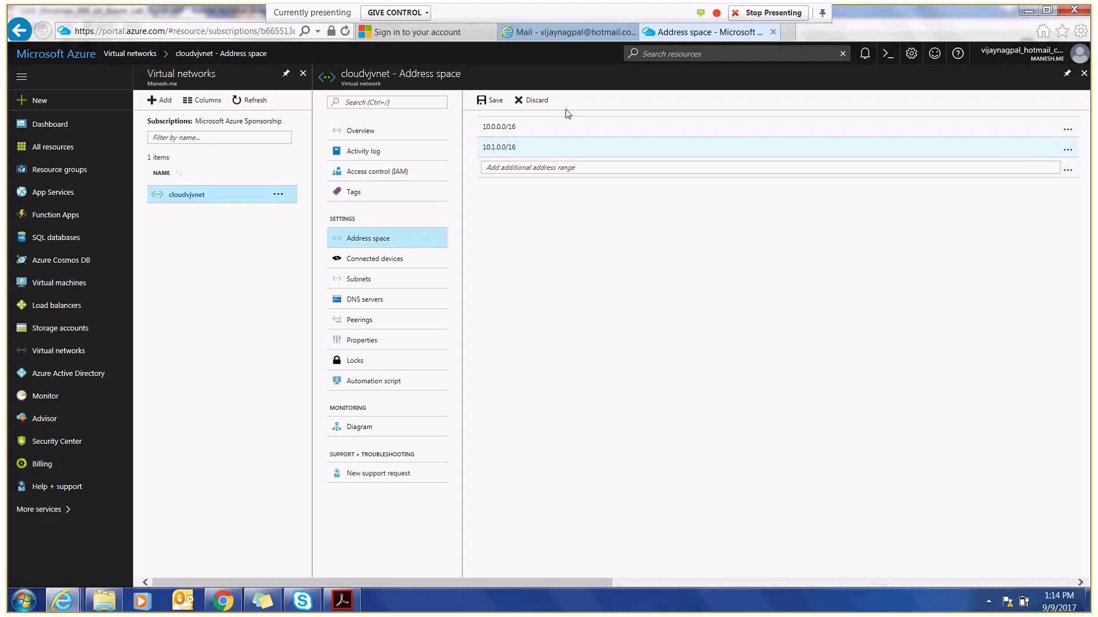
click(495, 102)
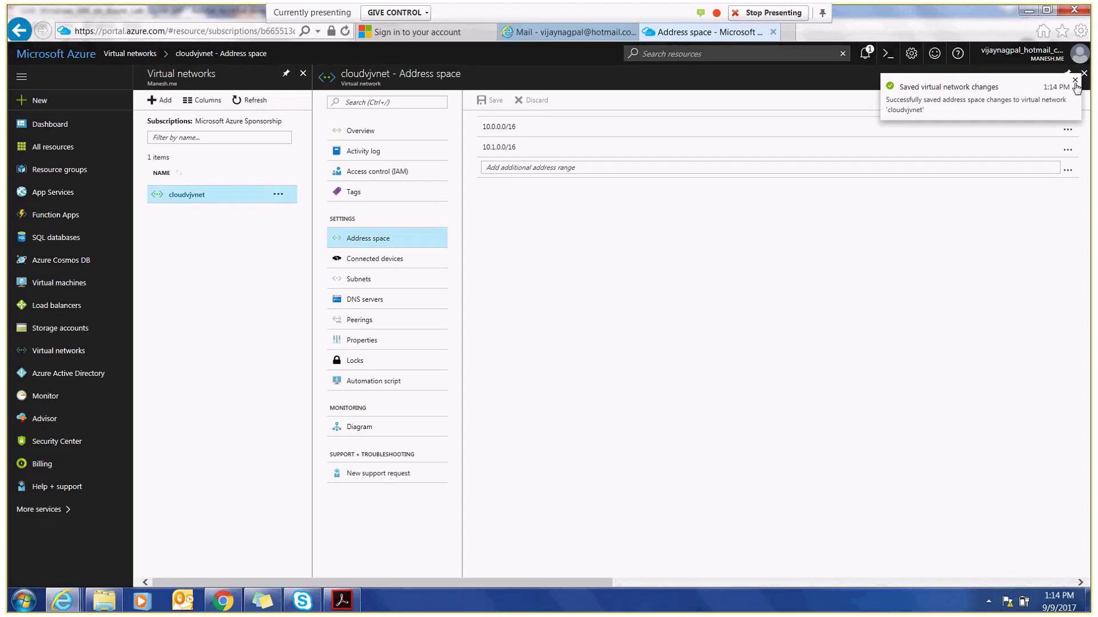
click(1074, 81)
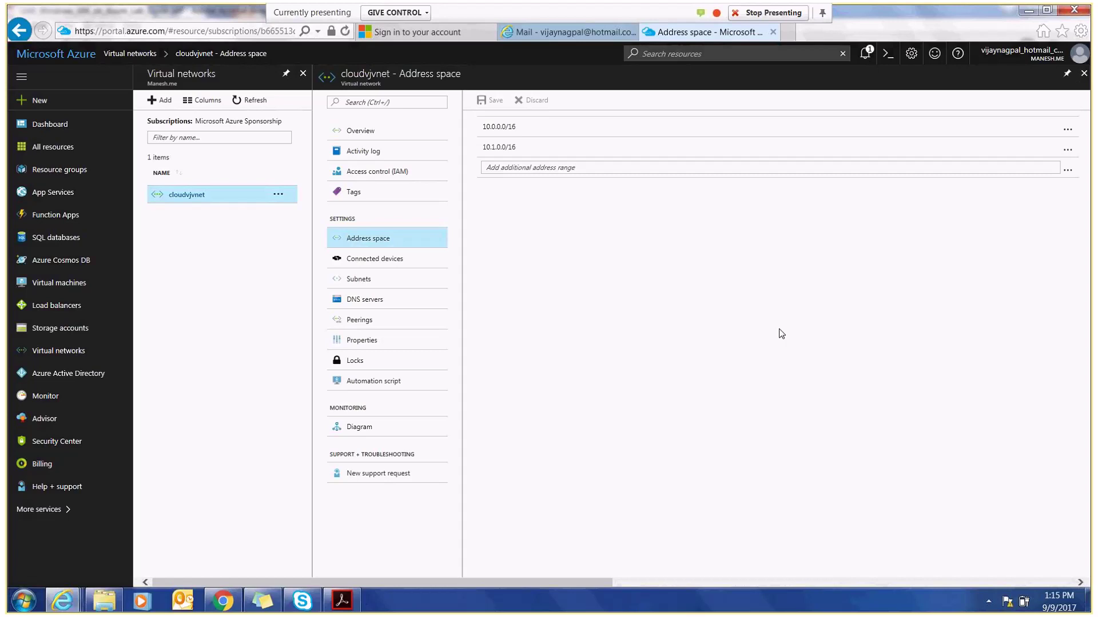
- Open the New marketplace and show its Networking category
click(38, 101)
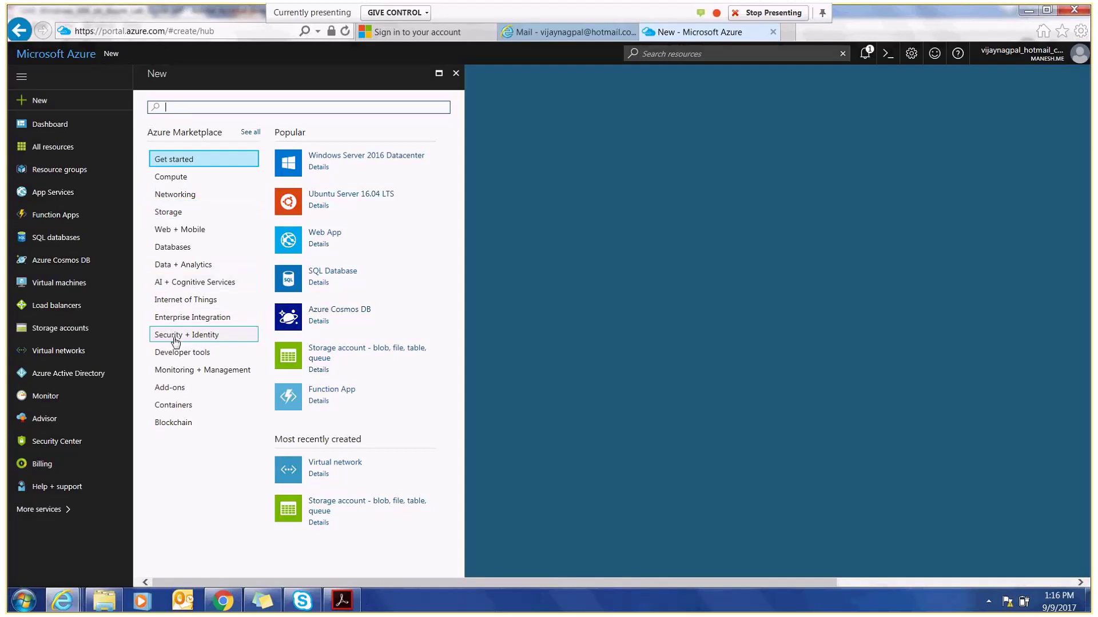
click(174, 197)
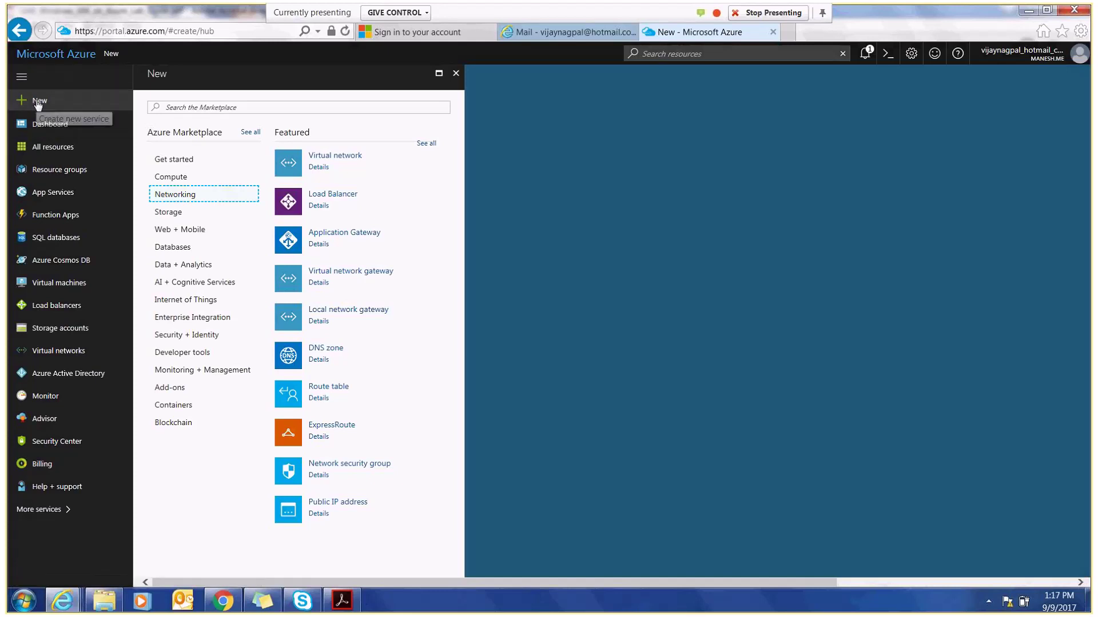
- Show the Resource groups list, with azure-iaas-1069 in South Central US
click(55, 172)
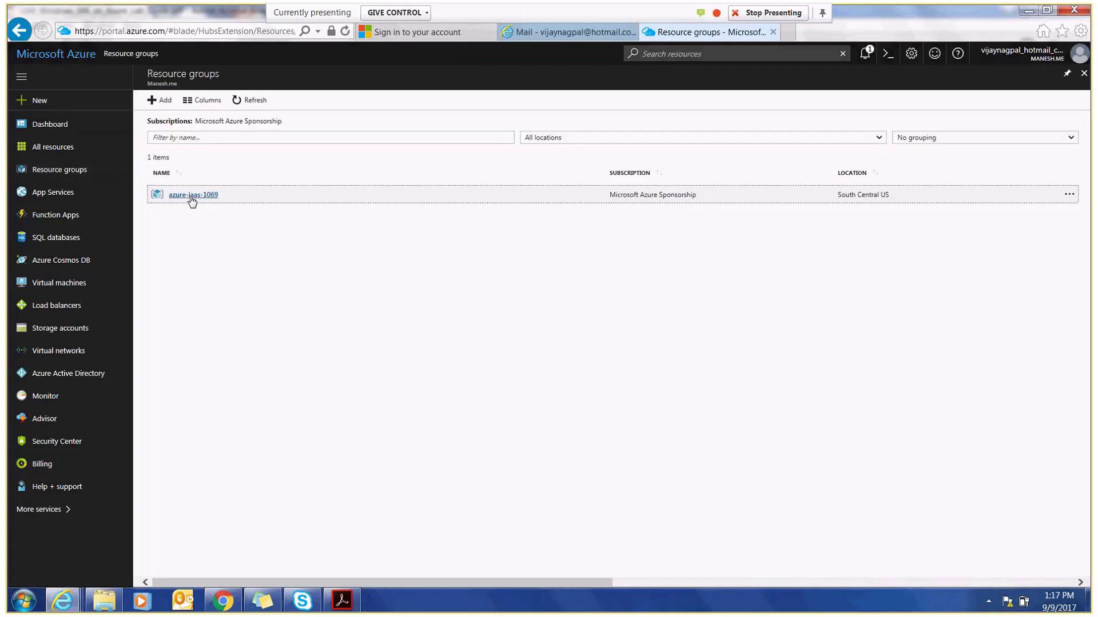
- Create network security group cloudvjnsg in the existing resource group azure-iaas-1069
click(192, 197)
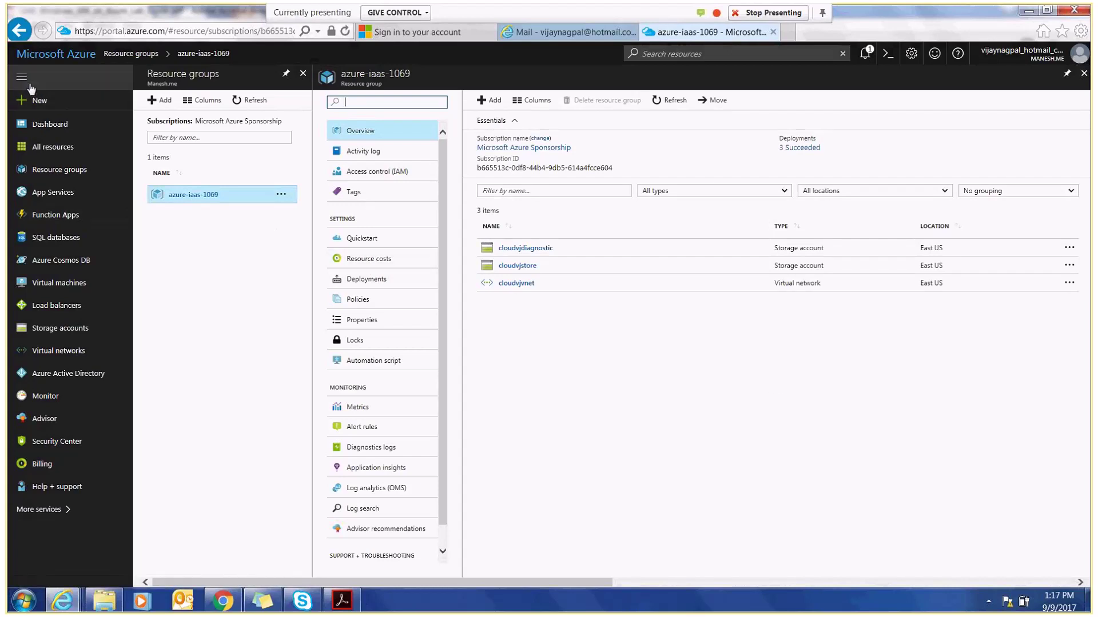
click(38, 106)
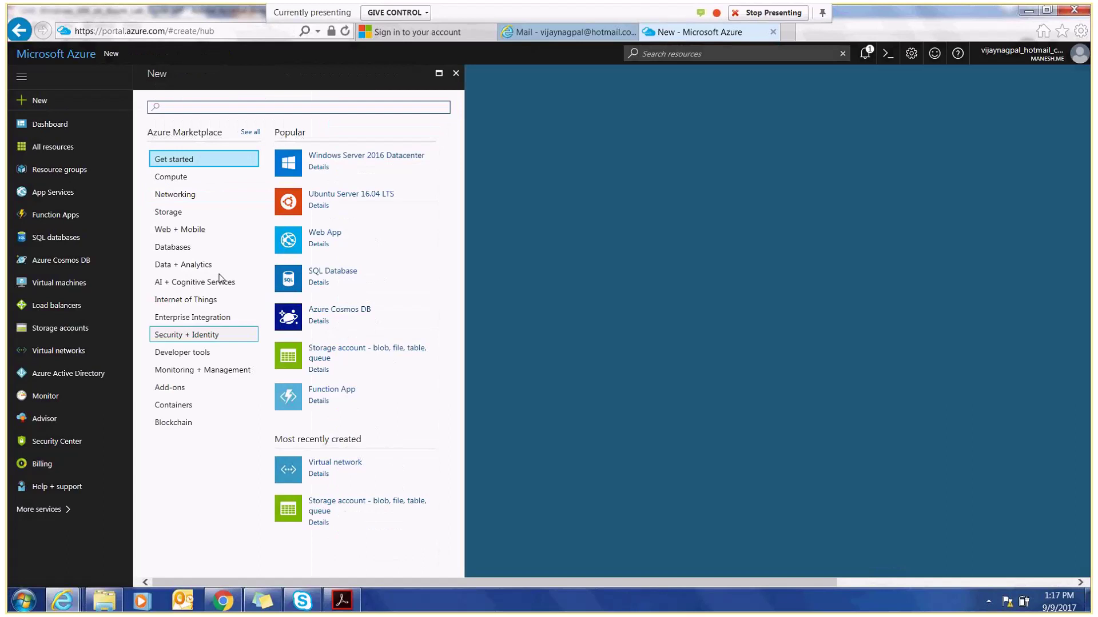
click(165, 196)
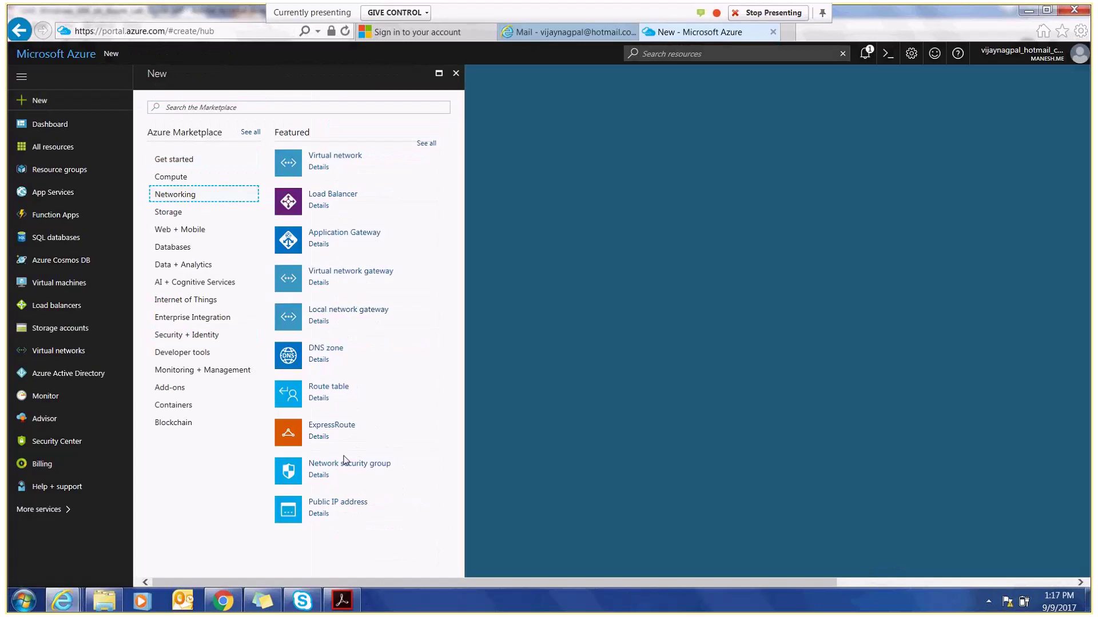
click(325, 464)
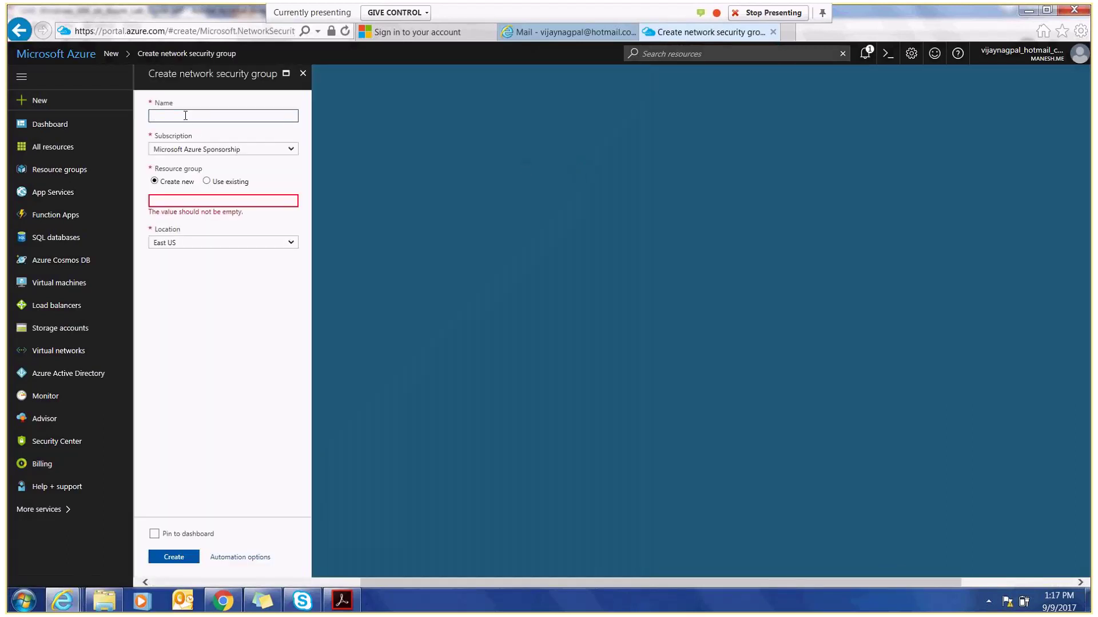
text(cloudvjn)
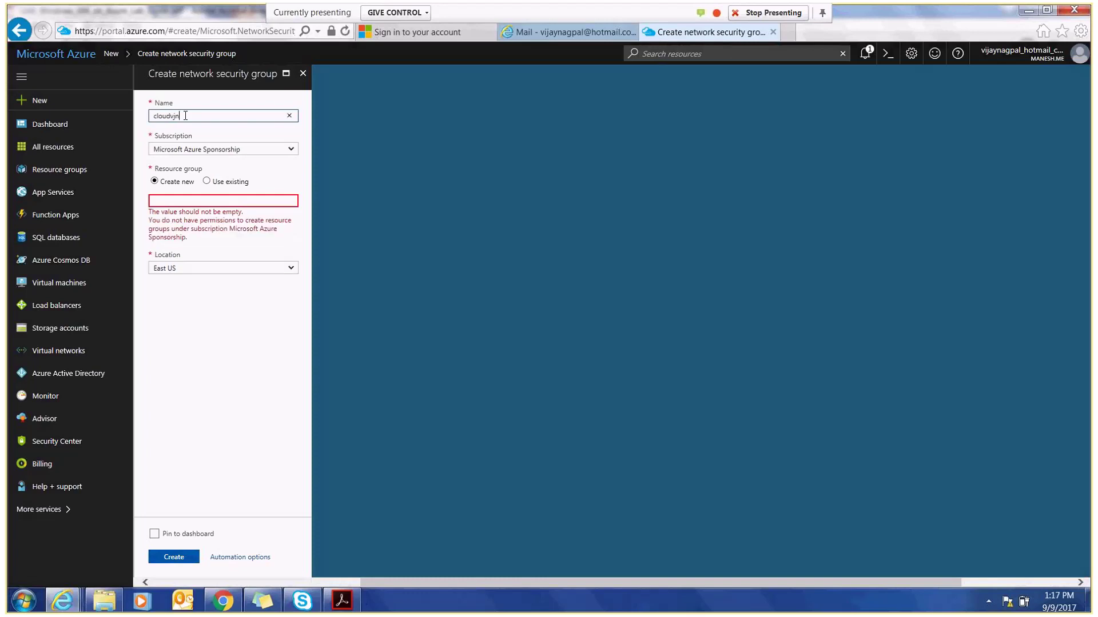
text(sg)
click(206, 182)
click(291, 204)
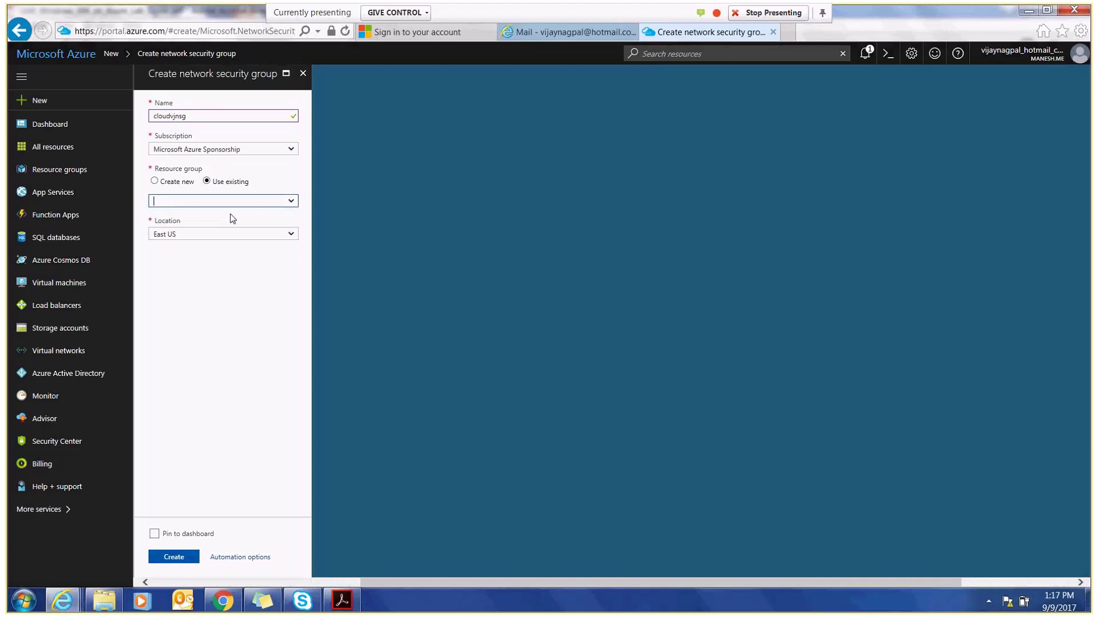
click(176, 558)
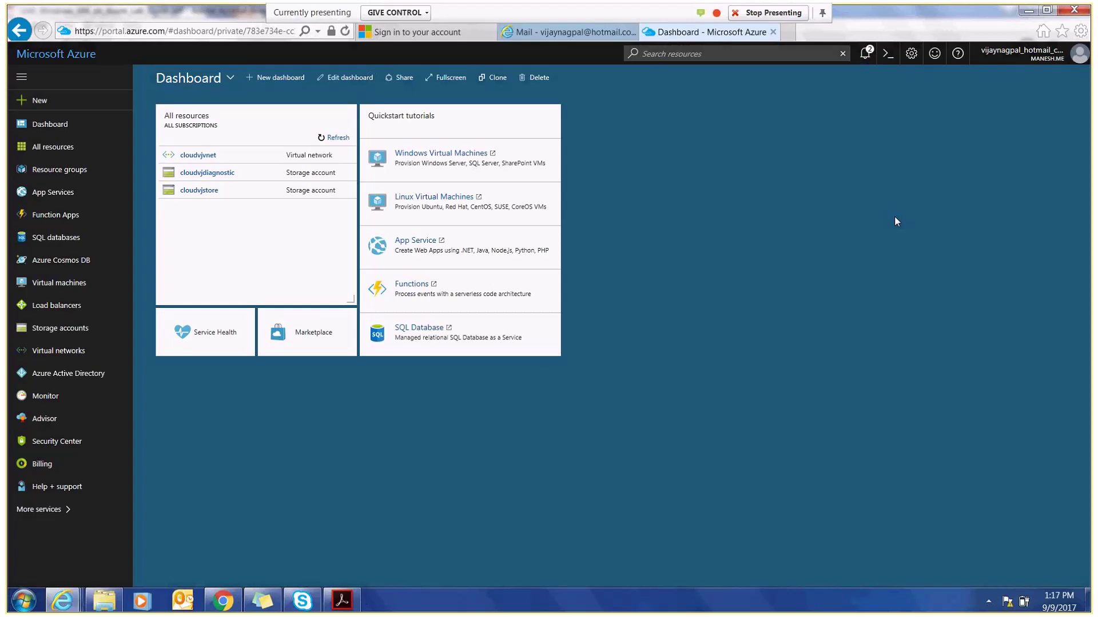
- Confirm the cloudvjnsg deployment succeeded, check the lab guide, and return to the portal
click(866, 54)
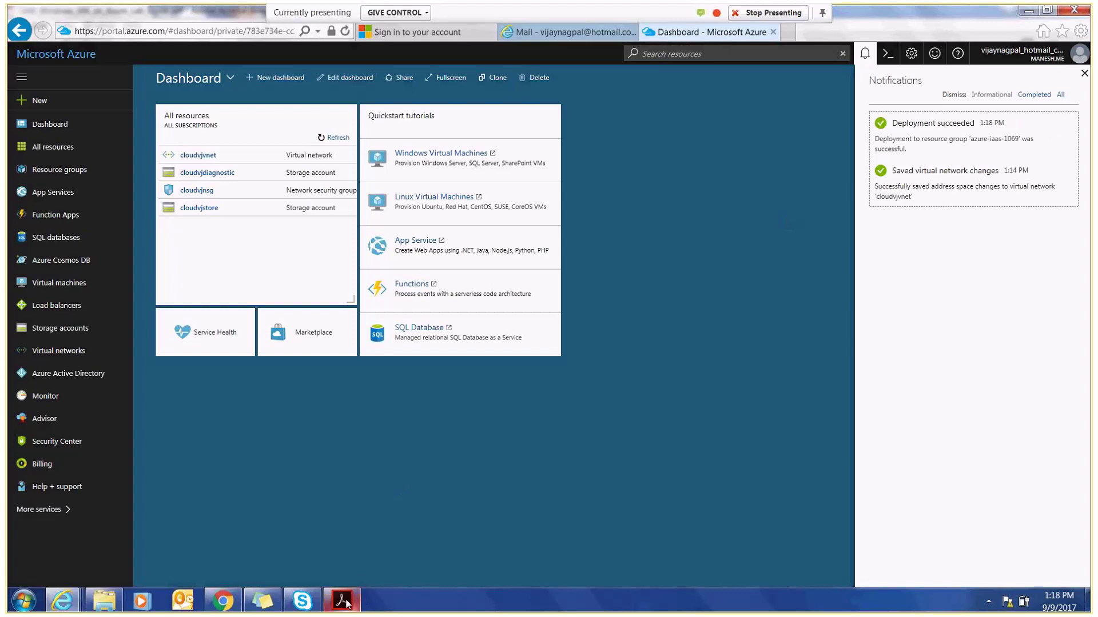
mouse_move(345, 603)
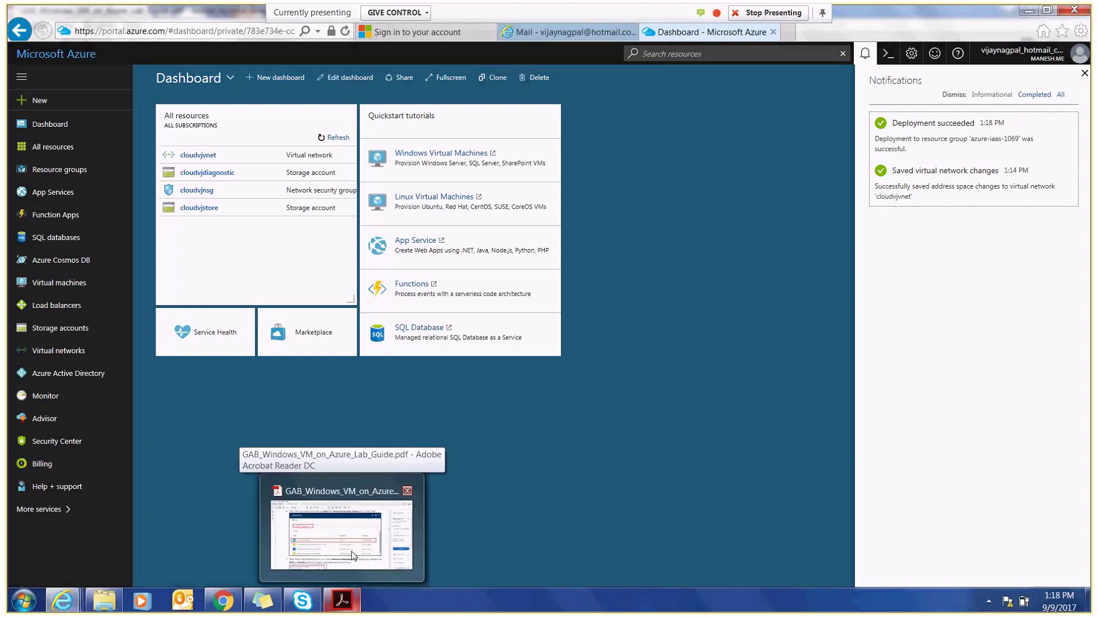
click(353, 556)
drag(917, 237, 917, 248)
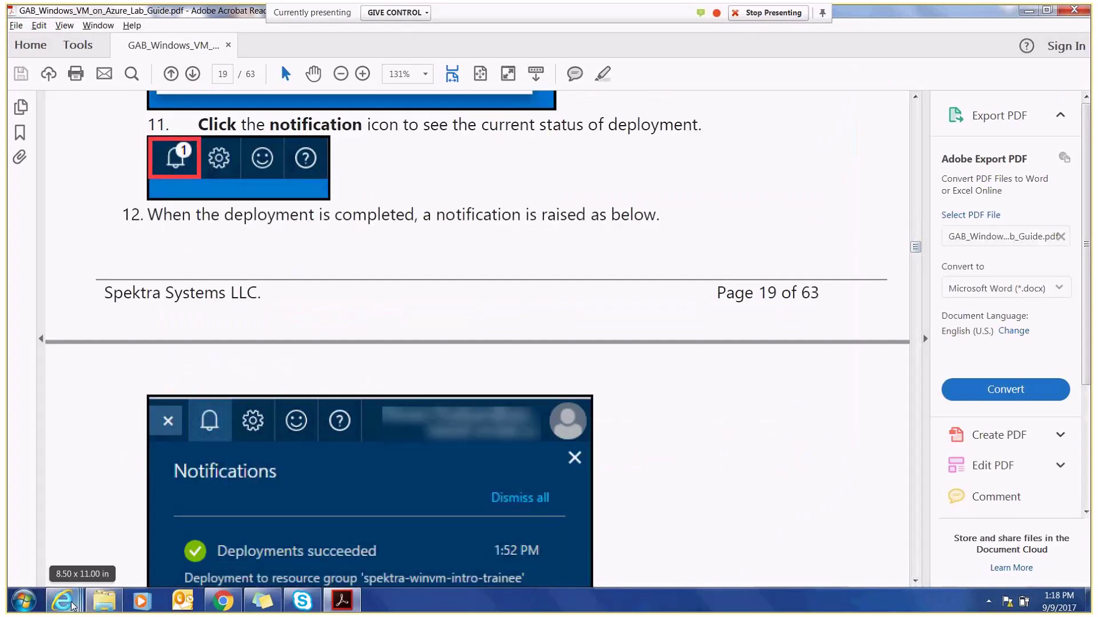
mouse_move(71, 606)
click(392, 527)
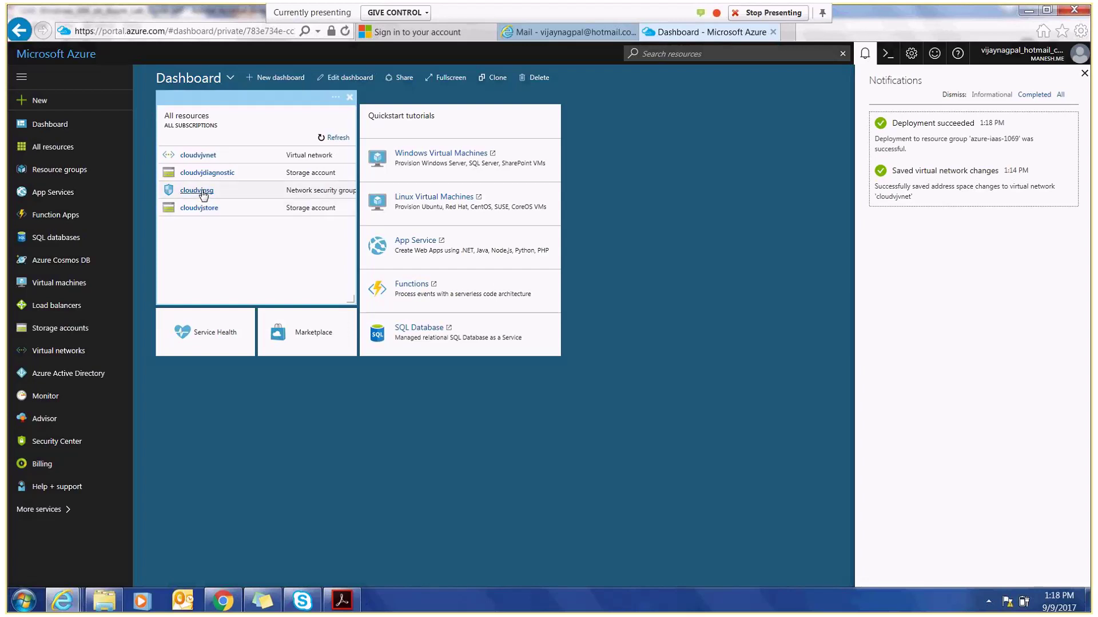
- Go to cloudvjnsg's inbound security rules and begin adding a new rule
click(200, 190)
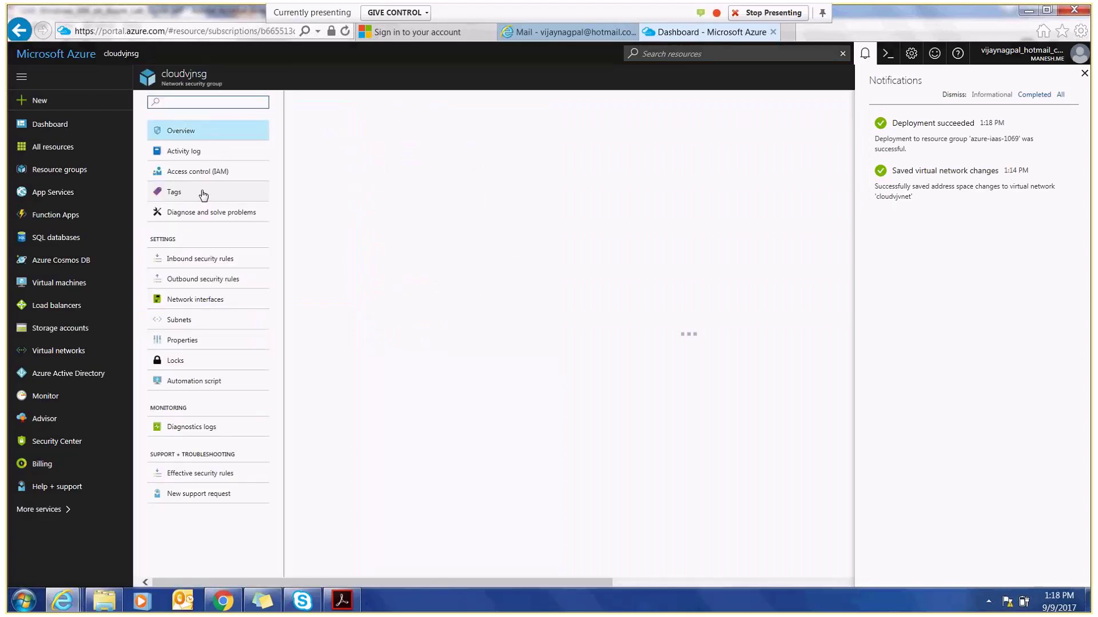
click(209, 262)
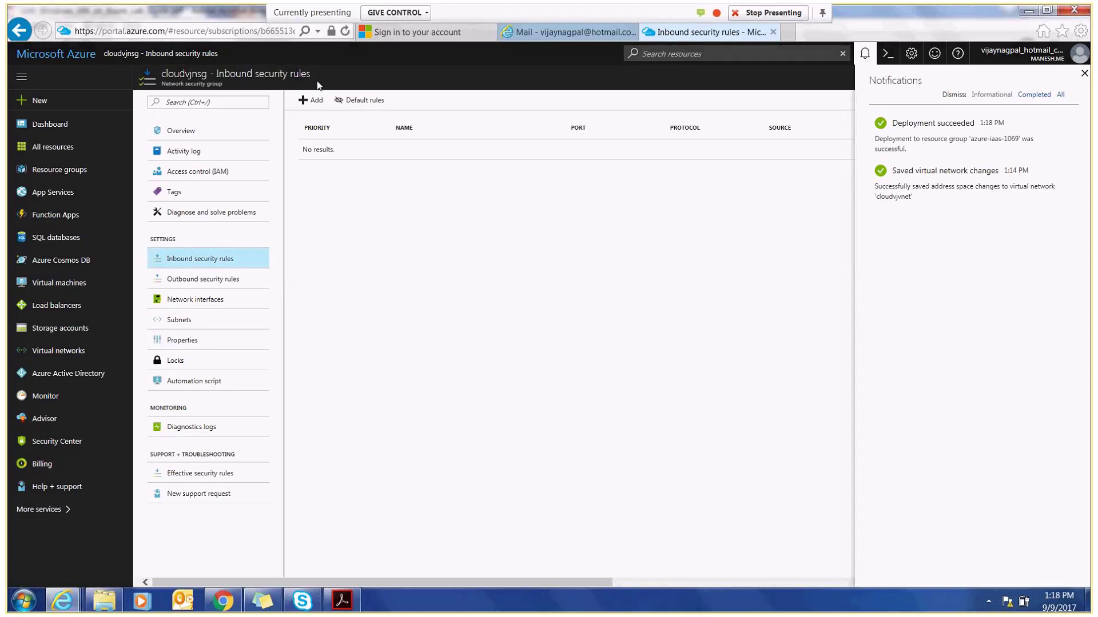
click(312, 100)
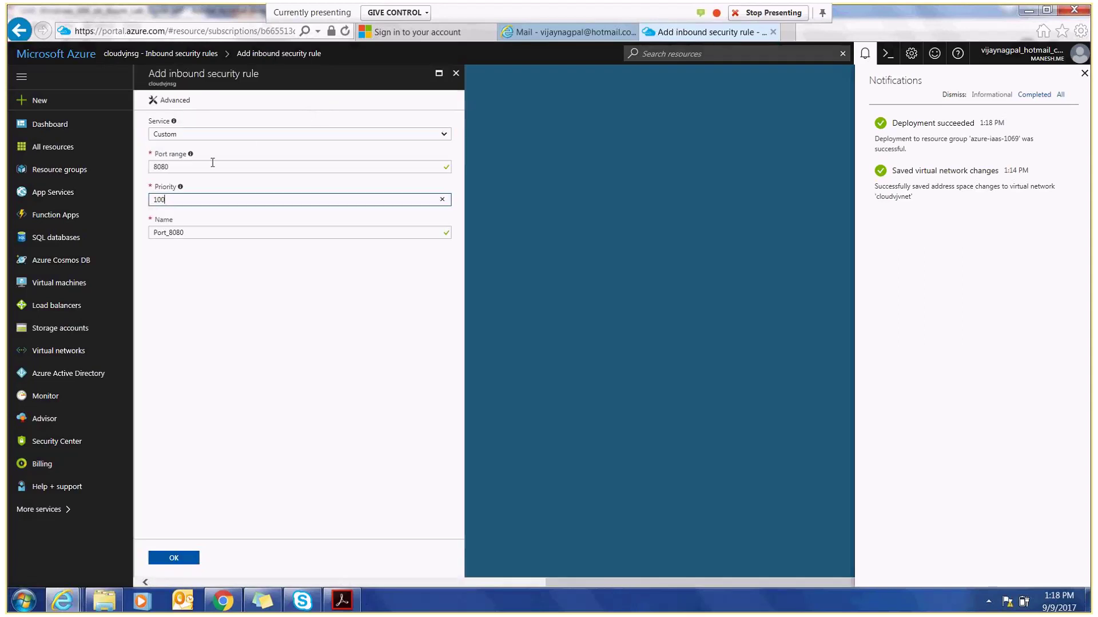
- Create inbound rule RDP with service RDP, port range 3389, priority 100
double_click(213, 164)
text(3389)
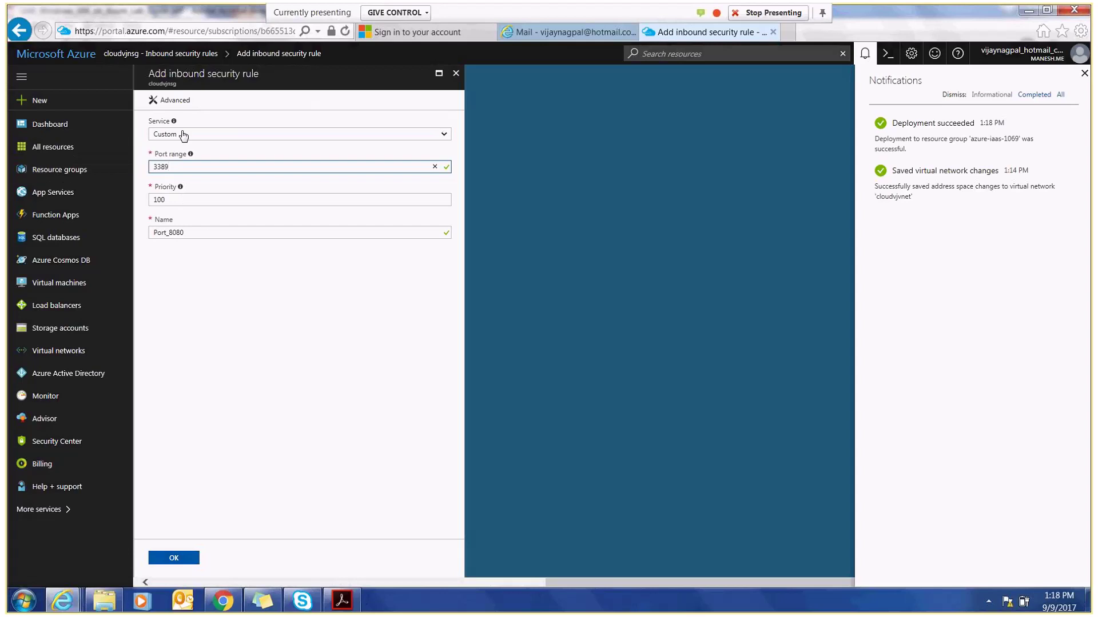
click(191, 229)
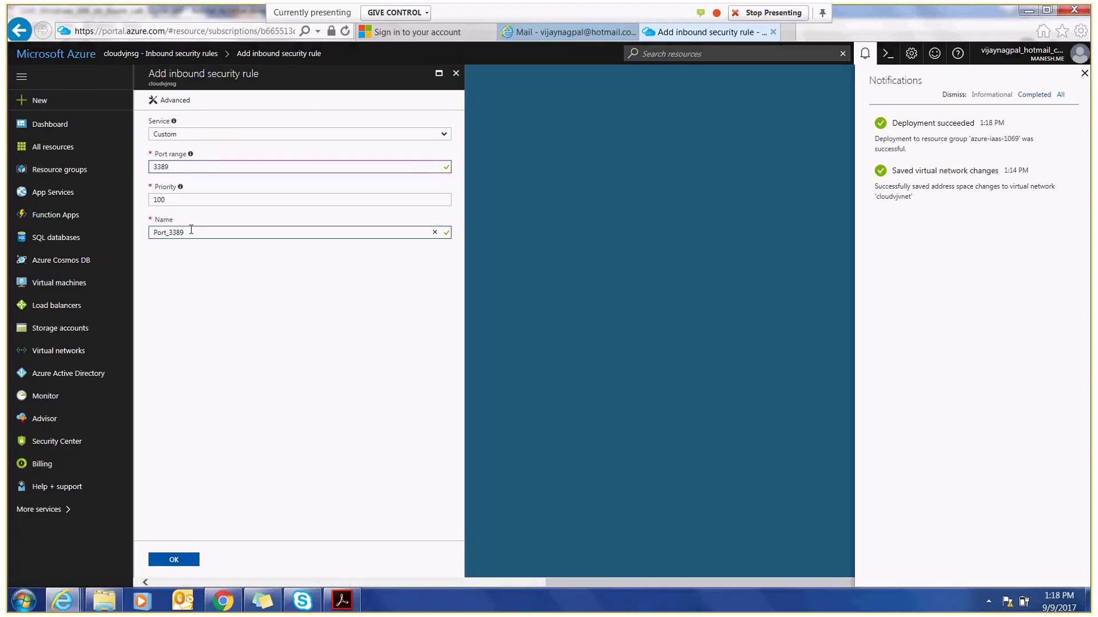
click(185, 137)
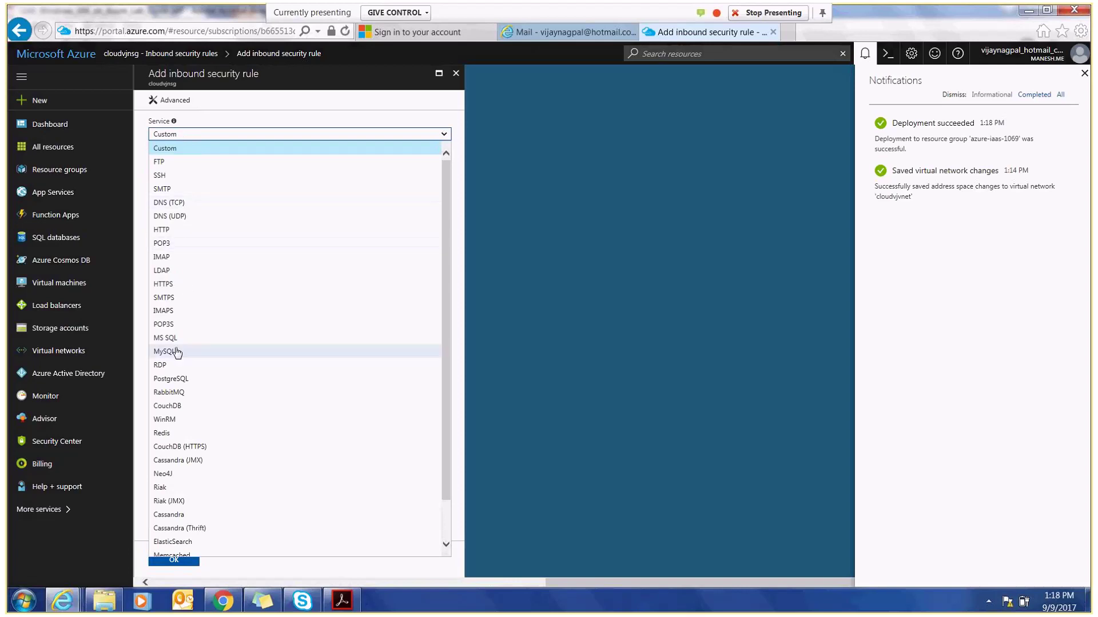
click(173, 365)
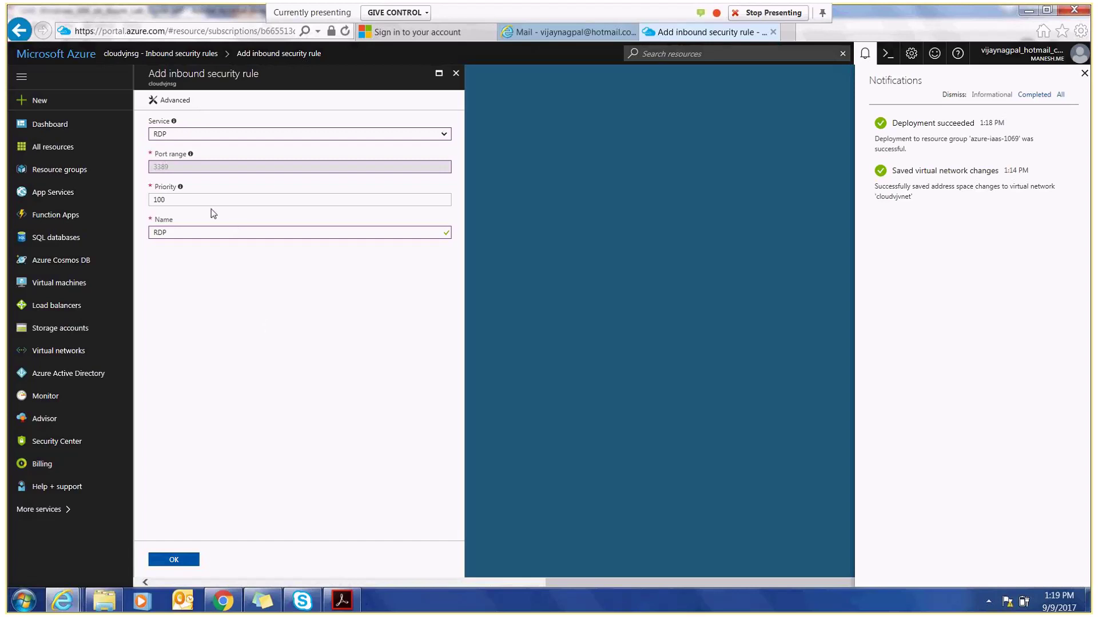
drag(198, 201, 135, 200)
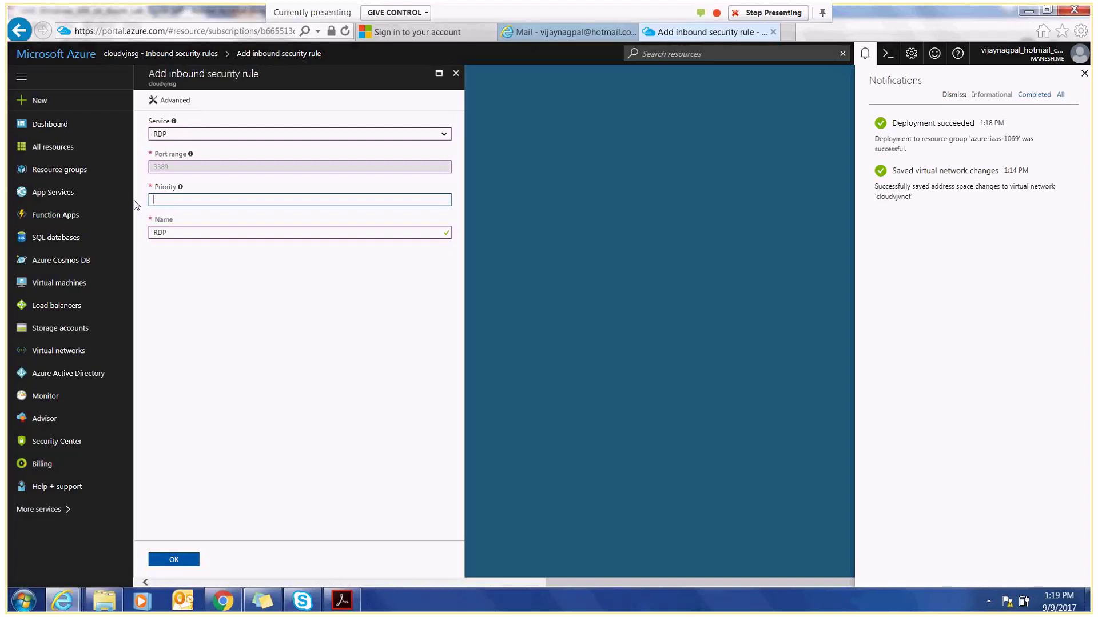
click(246, 323)
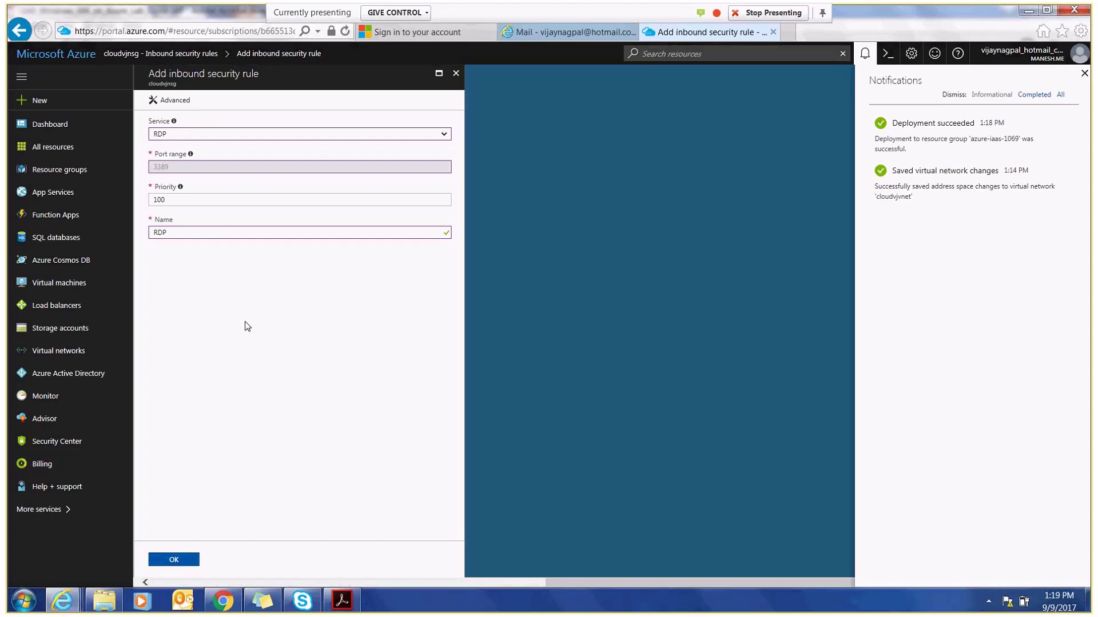
click(443, 140)
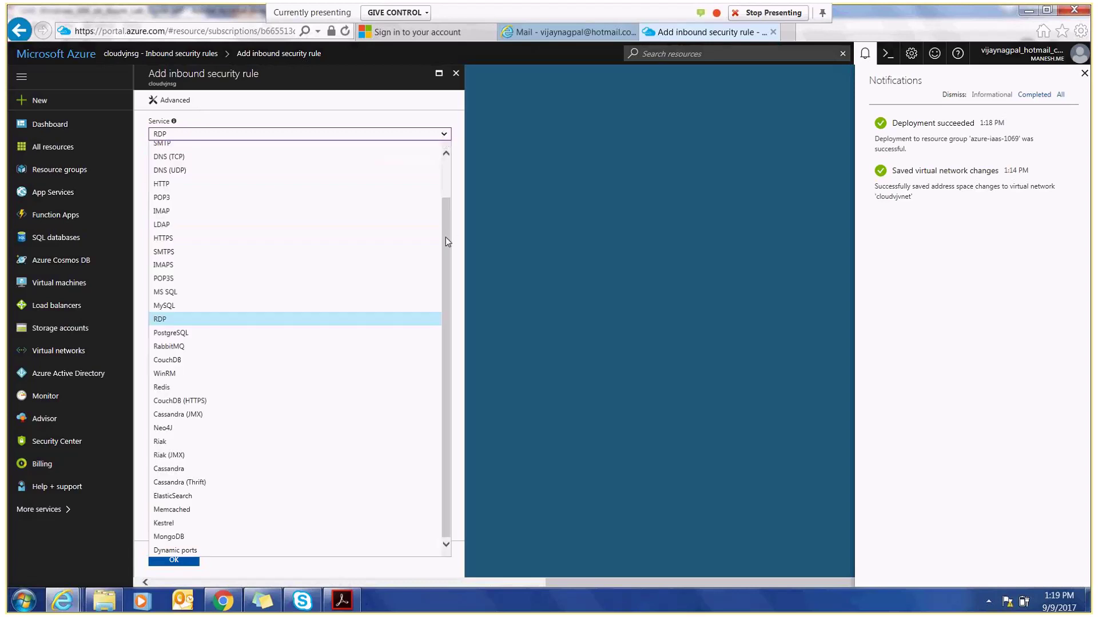
drag(445, 179, 445, 269)
click(523, 301)
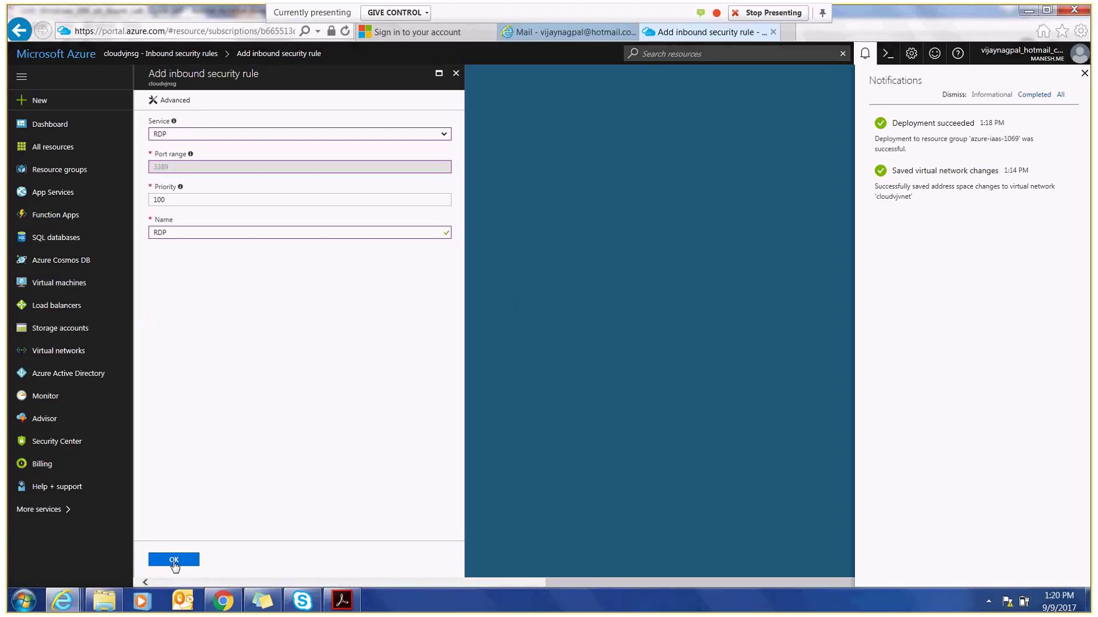
click(174, 564)
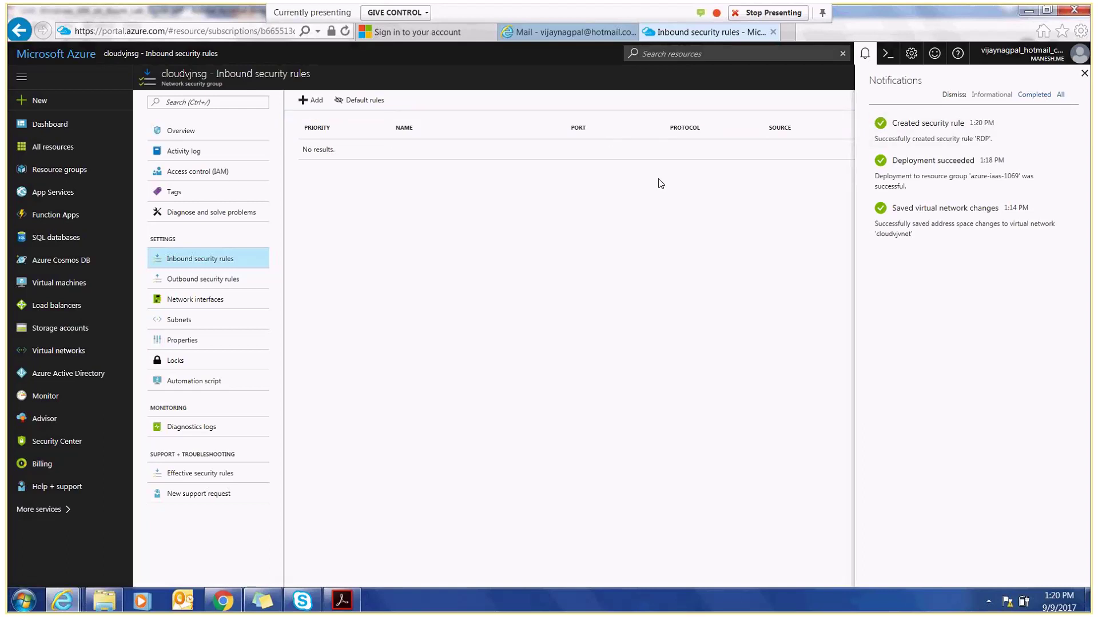
click(437, 70)
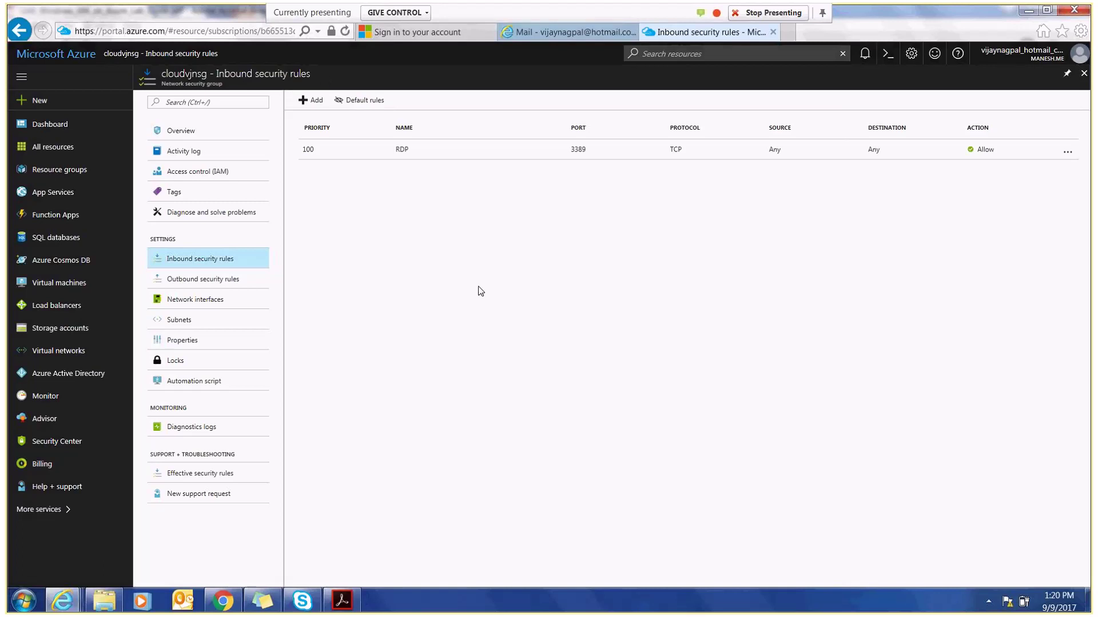
key(F5)
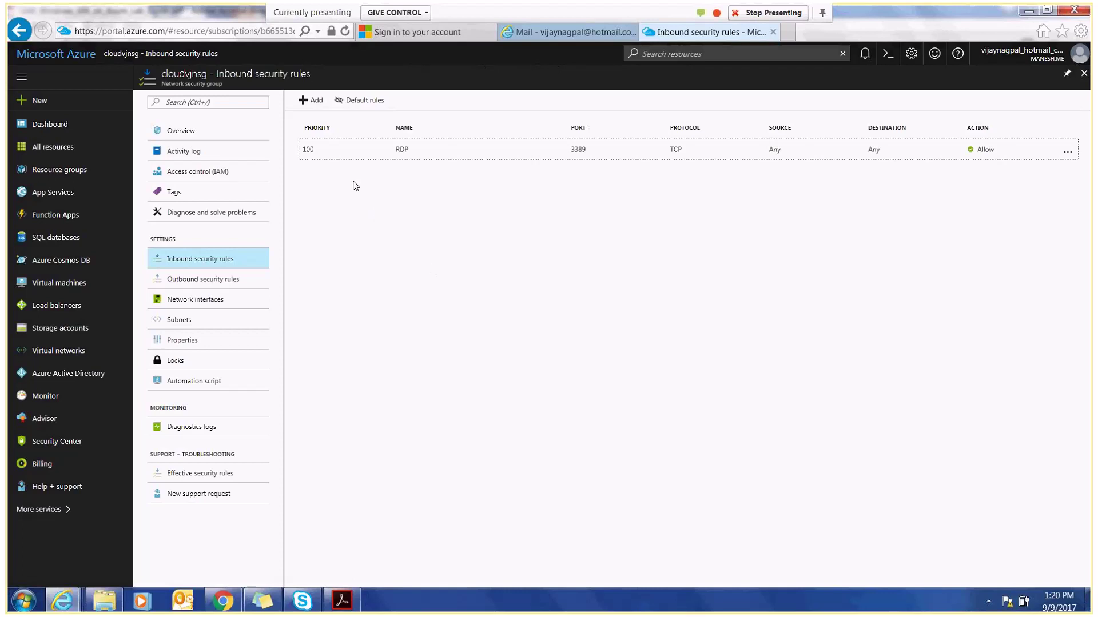
- View the RDP rule's advanced settings: source ports *, destination port 3389, TCP, Allow
click(326, 152)
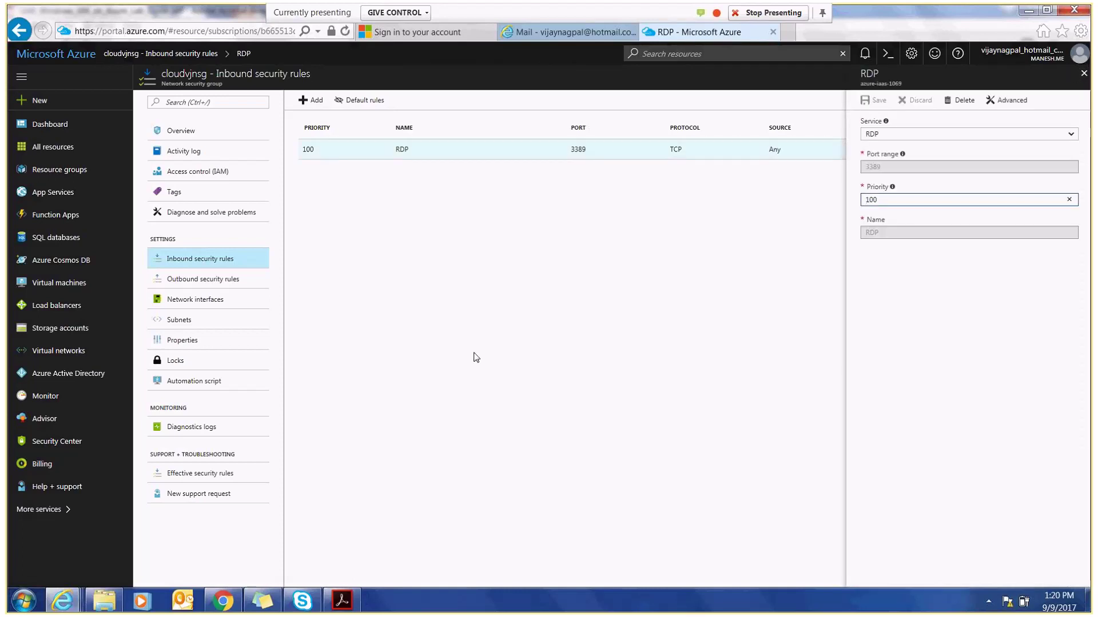
click(1012, 103)
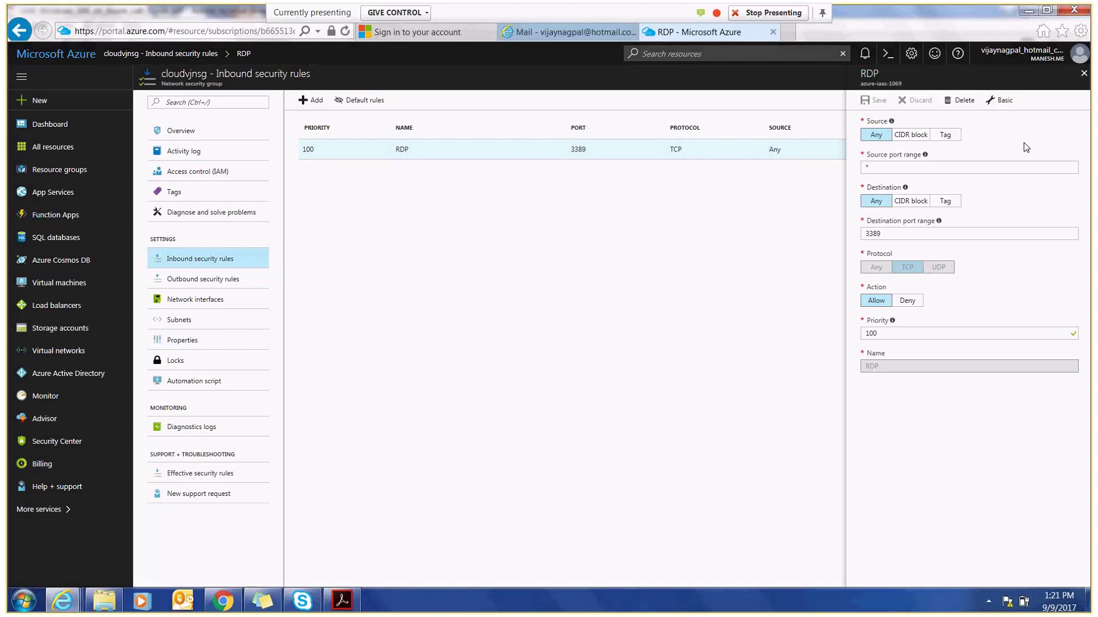
- Switch the RDP rule's source to CIDR block, revert it to Any, and close the rule unchanged
click(923, 141)
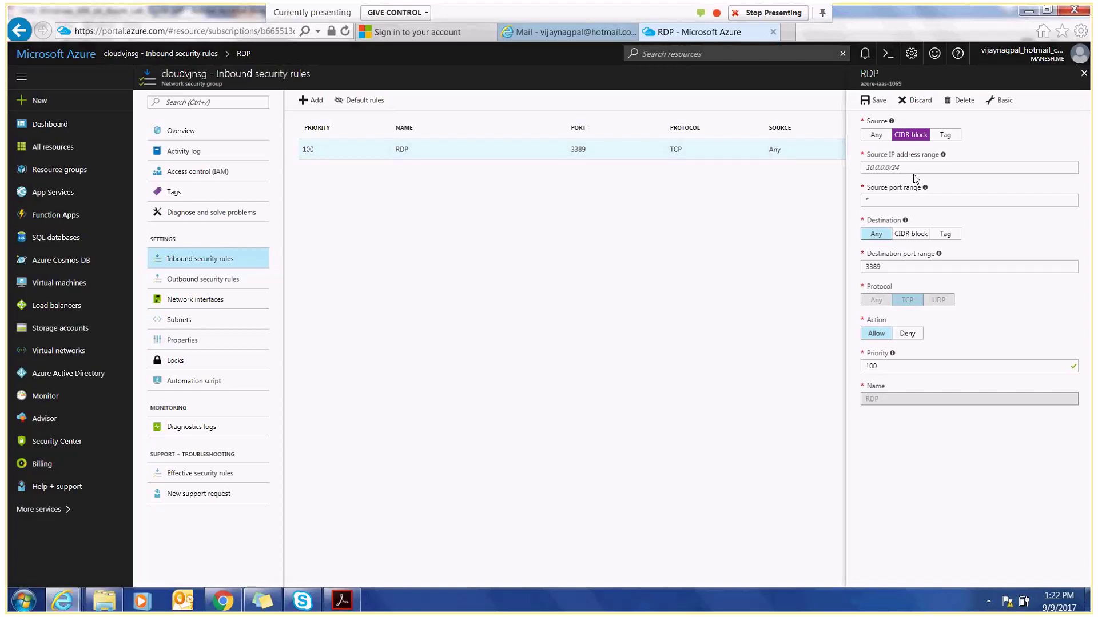
click(876, 135)
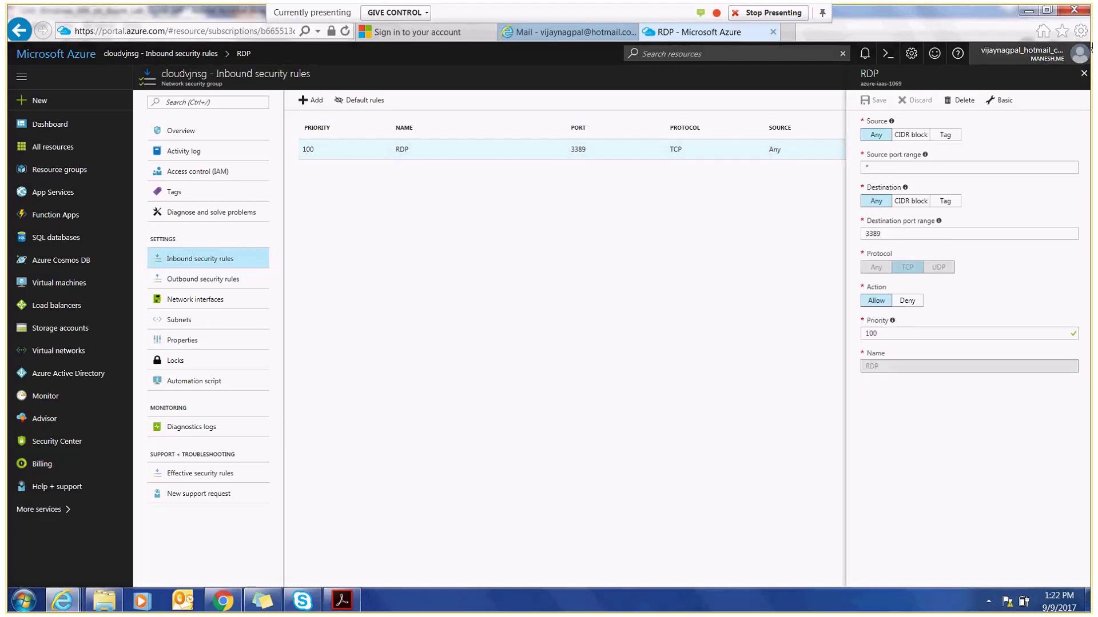
click(1083, 75)
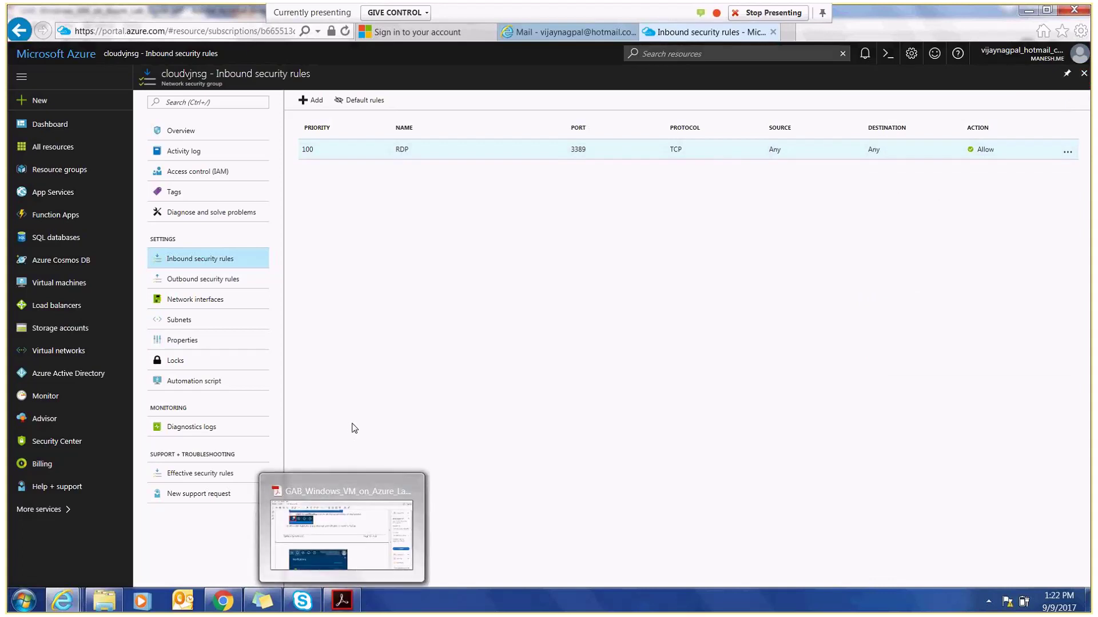
- Scroll the lab guide to page 23, Exercise 4: Create a Public IP Address
click(339, 602)
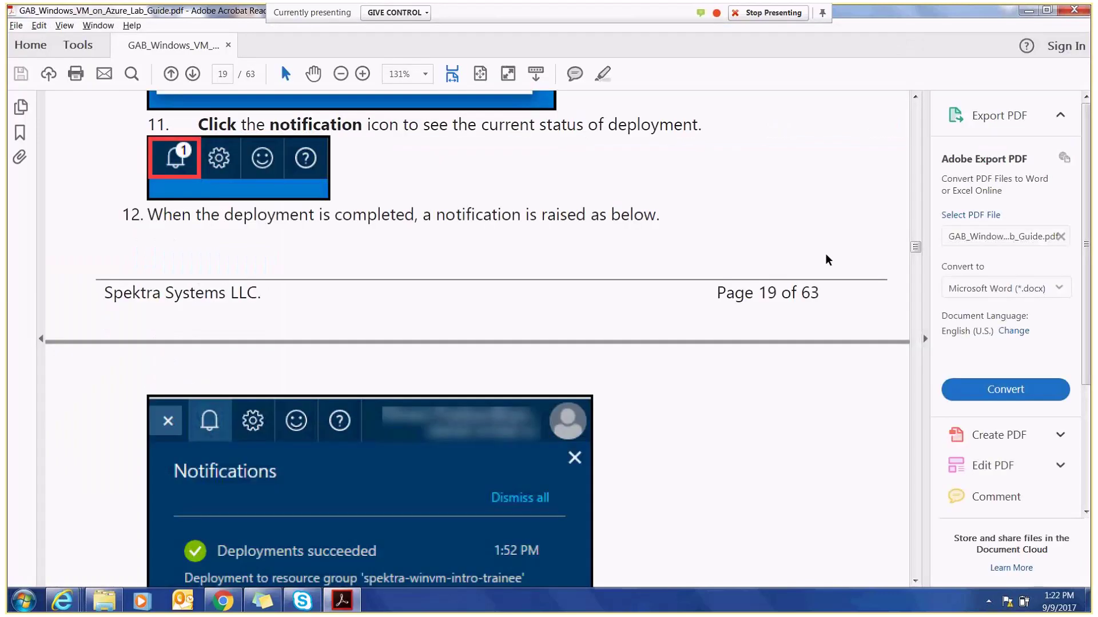
drag(915, 247, 915, 273)
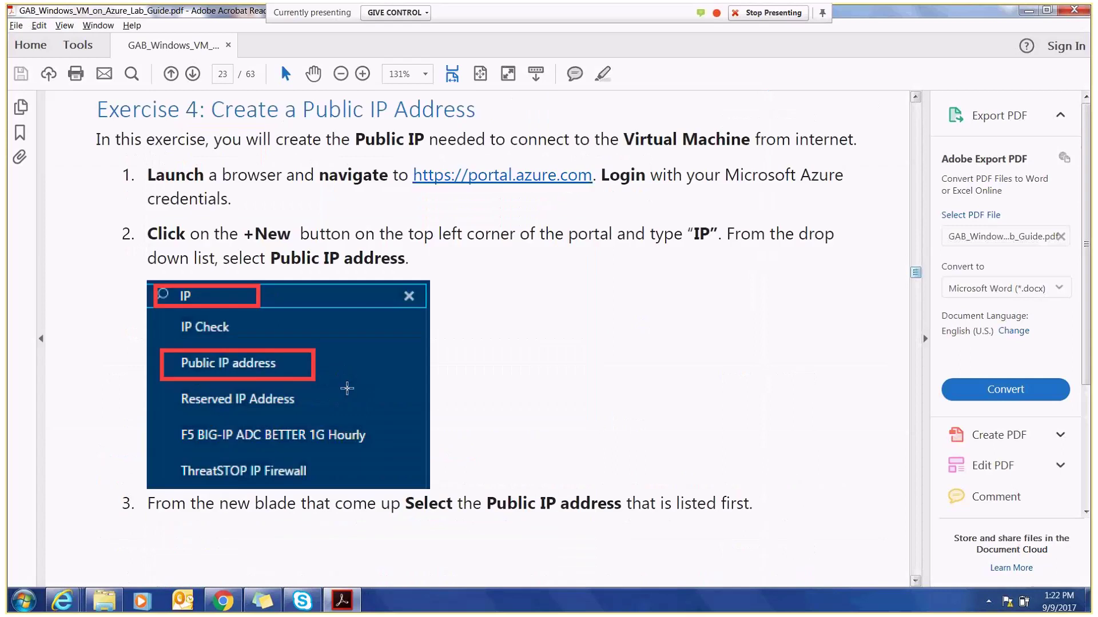
- Back in the portal, open Public IP address under New > Networking
mouse_move(62, 600)
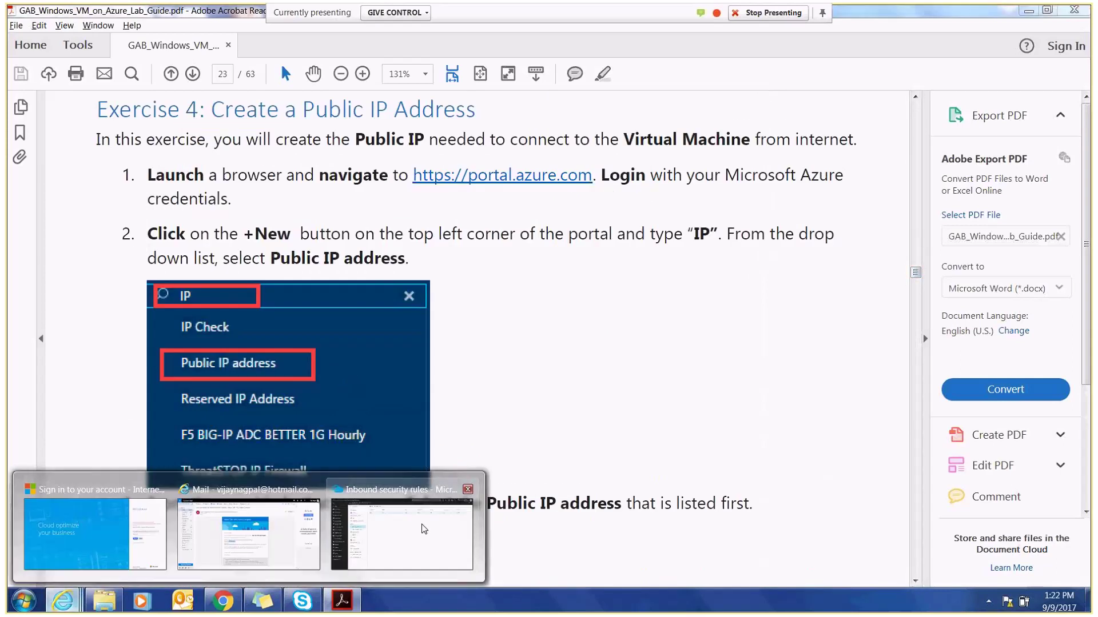
click(423, 529)
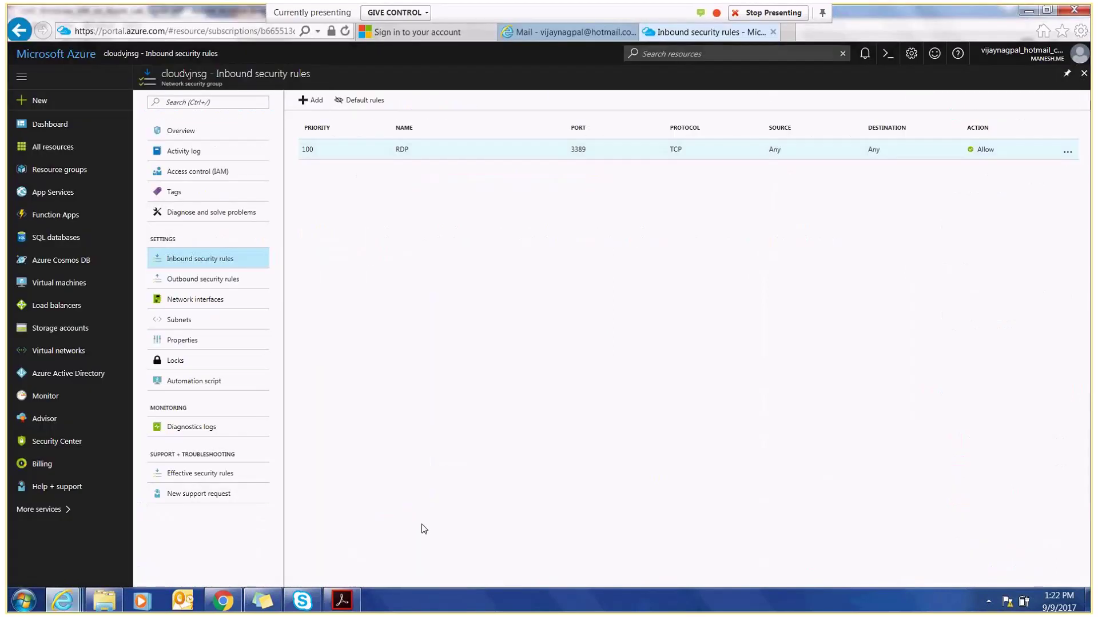
click(40, 100)
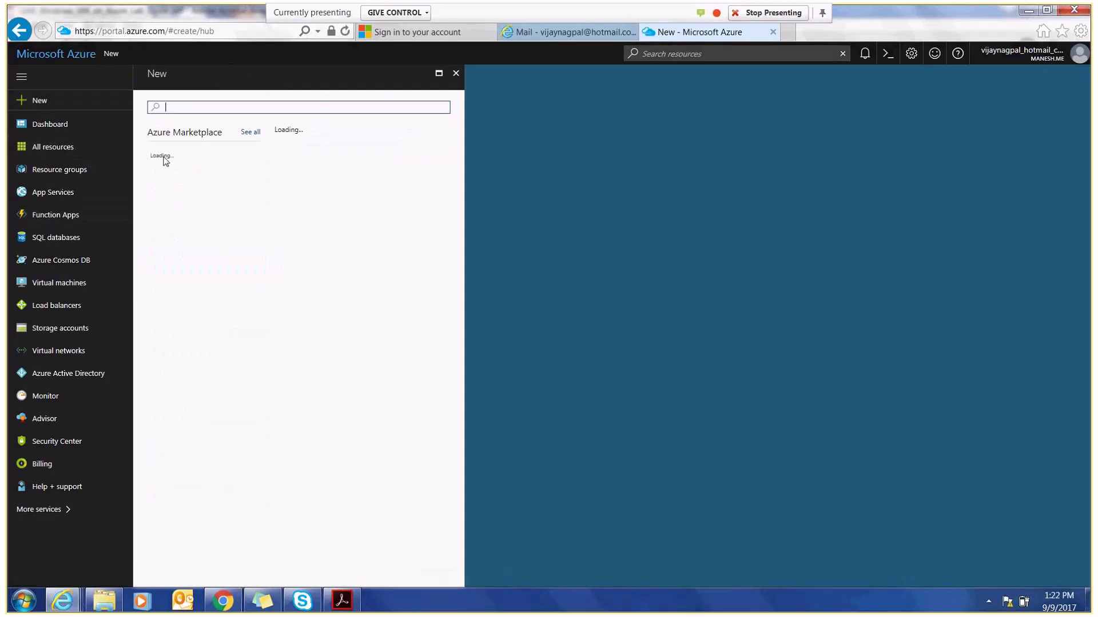
click(177, 194)
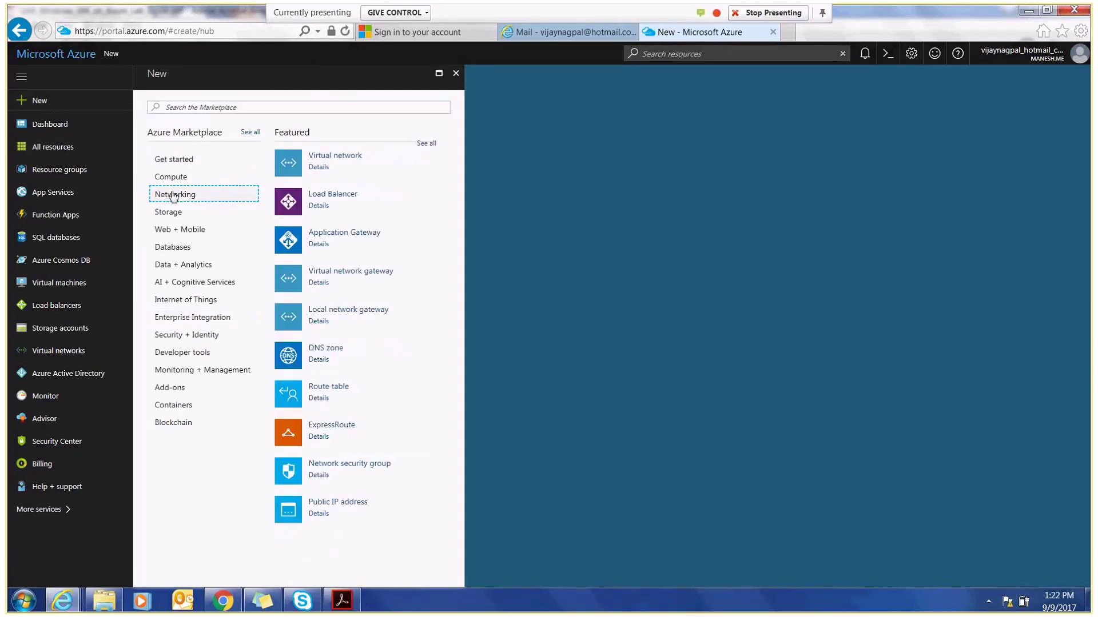
click(324, 503)
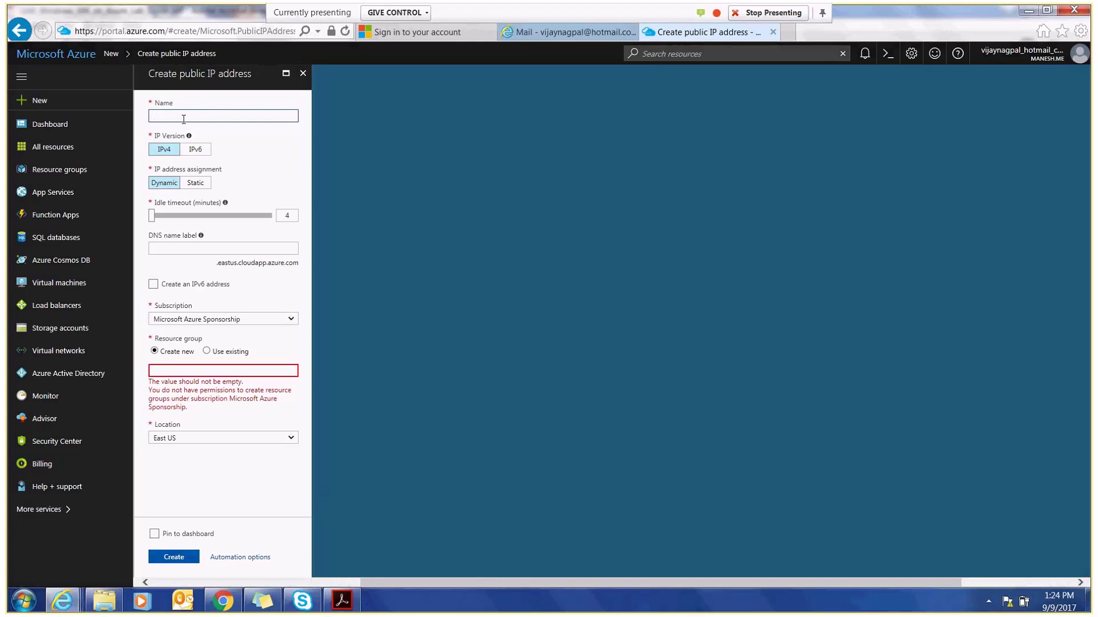
- Name the new IPv4 dynamic public IP address cloudvjpublicip
text(firstpubl)
text(icip)
click(177, 247)
click(154, 116)
text(cloudv)
key(Delete)
key(Delete)
key(Delete)
key(Delete)
key(Delete)
key(Delete)
key(Delete)
key(Delete)
key(Delete)
key(Delete)
key(Delete)
text(jpublic)
click(174, 247)
mouse_move(201, 236)
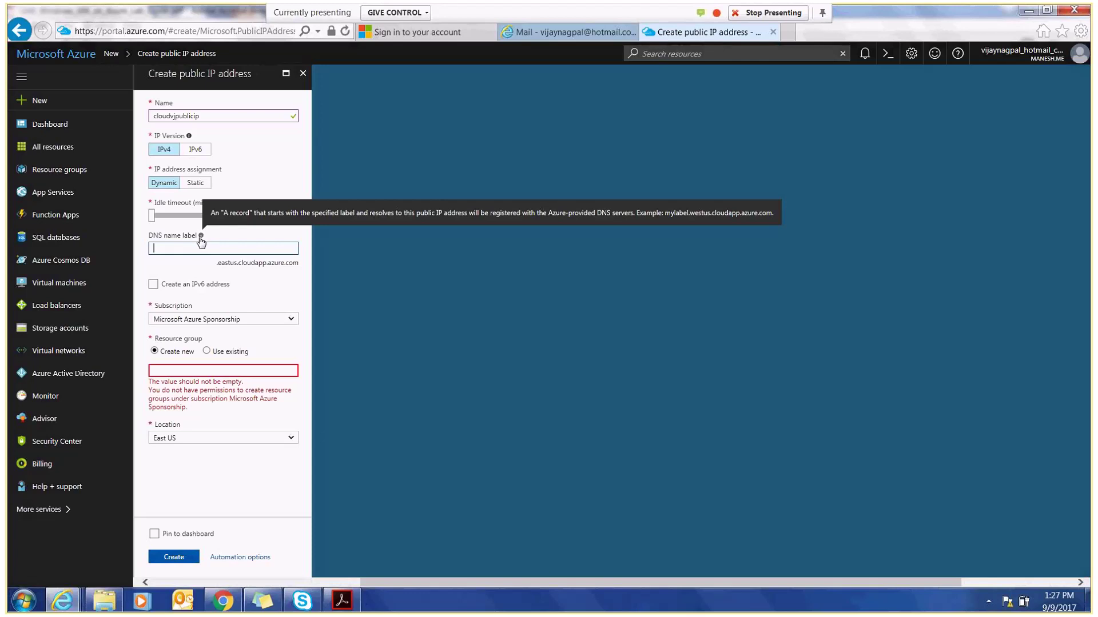
- Enter cloudvjvm1 as the public IP's DNS name label
text(cloudvjvm1)
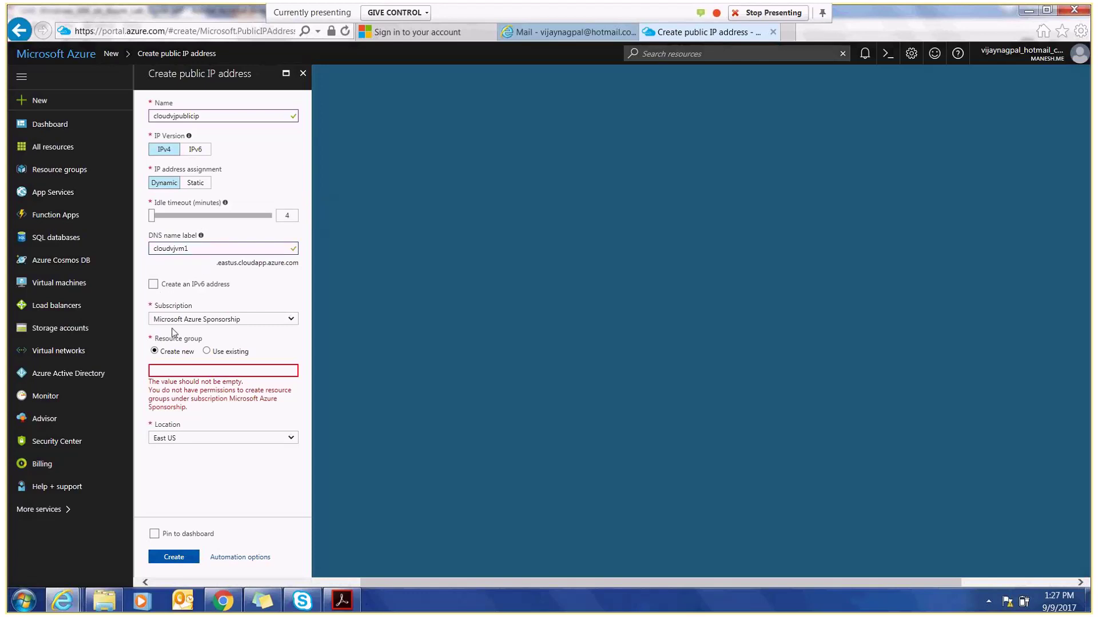
- Put the public IP in existing resource group azure-iaas-1069 and create it
click(208, 352)
click(227, 371)
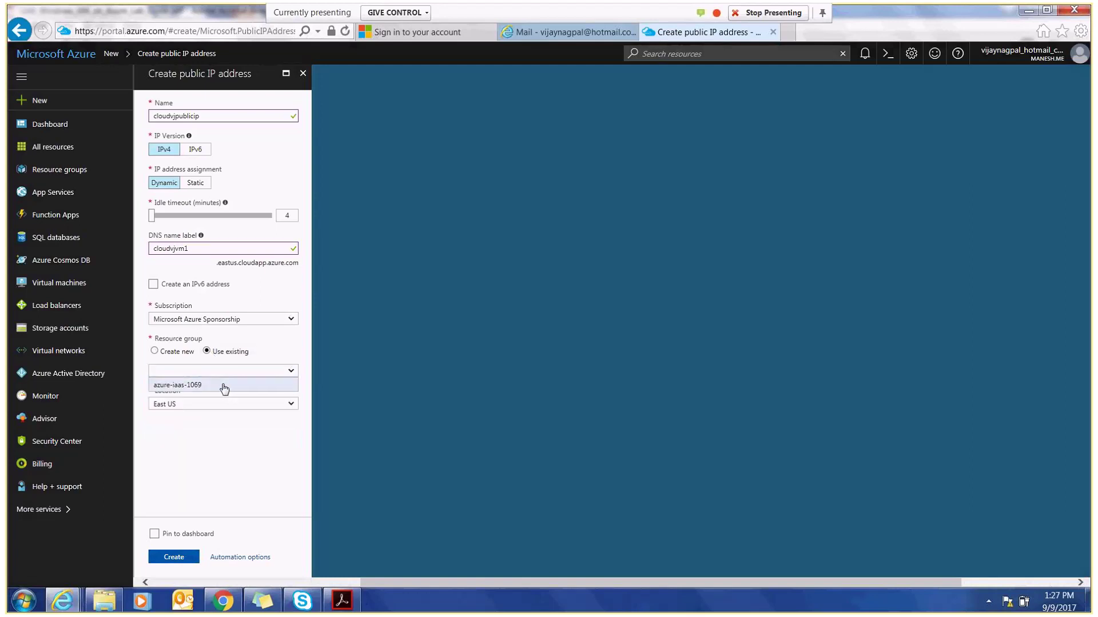
click(226, 385)
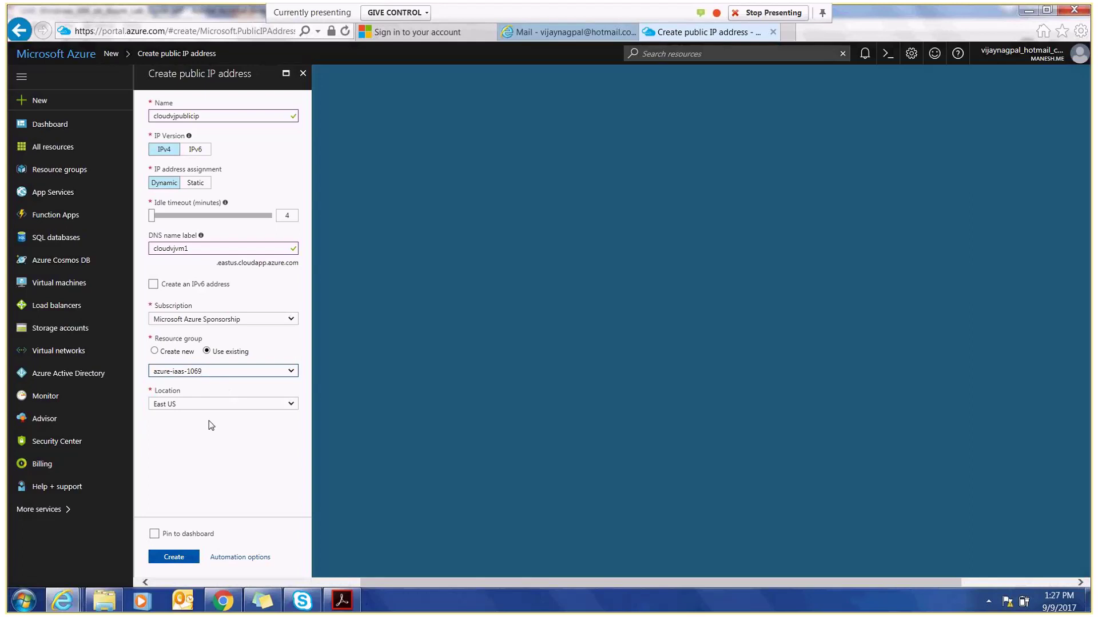
click(174, 558)
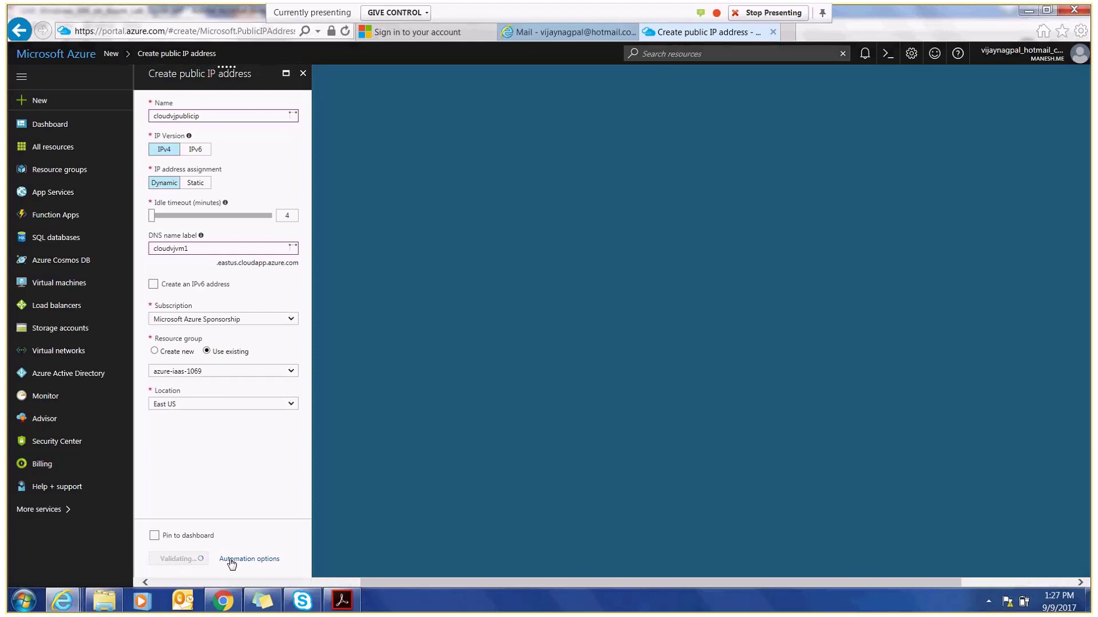
click(231, 561)
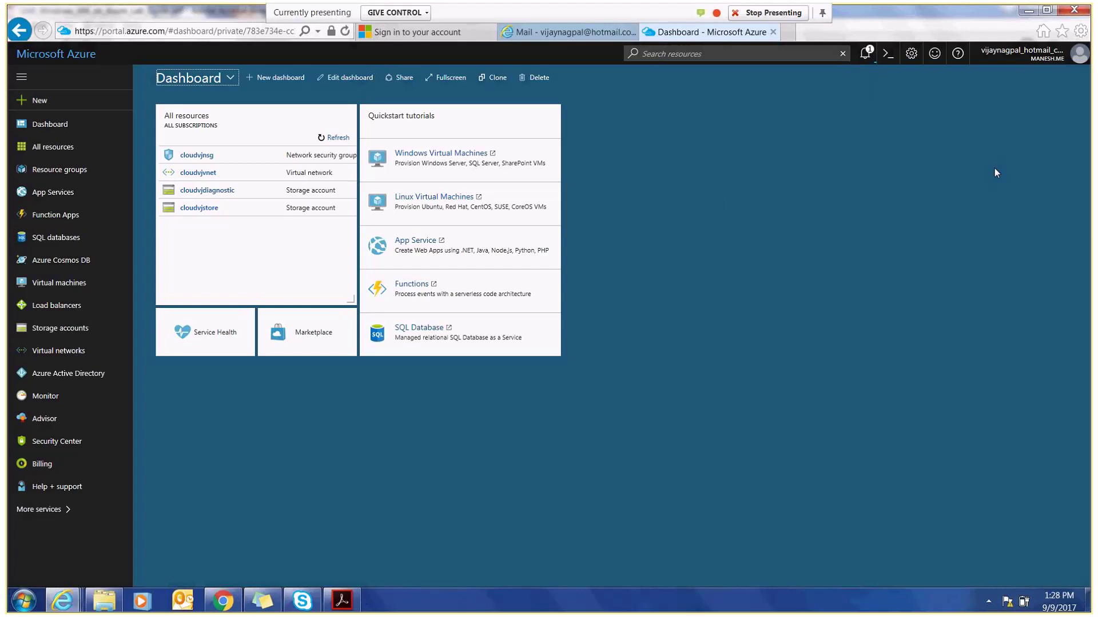
- Switch to the lab guide PDF at Exercise 4 while the public IP deploys
click(357, 595)
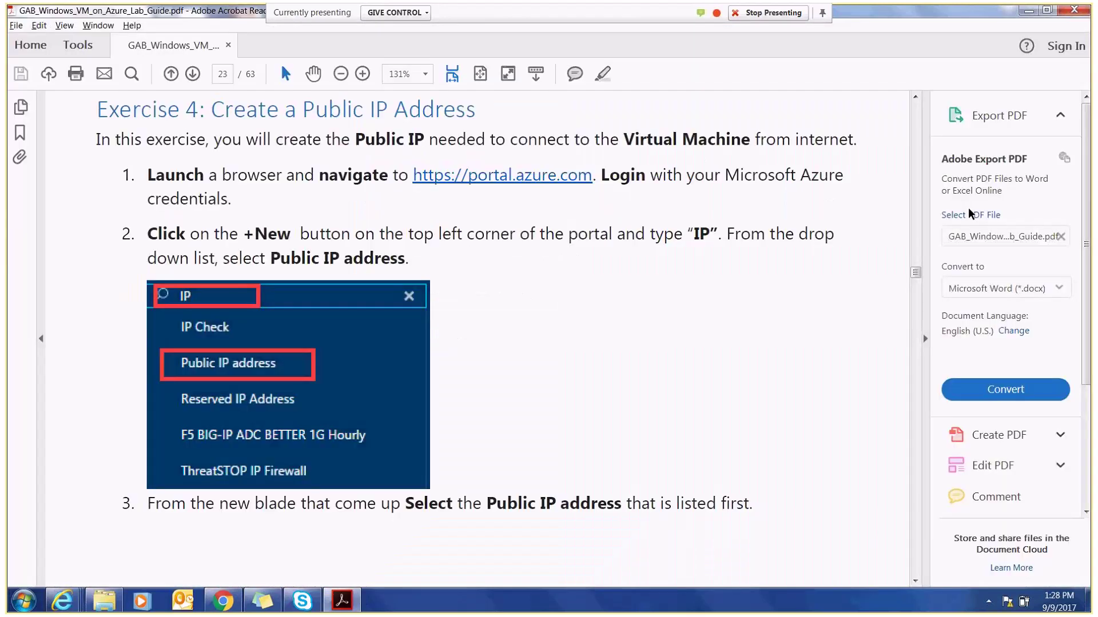
- Scroll the lab guide to Exercise 5 on page 27, then return to the Azure dashboard
drag(915, 273, 916, 304)
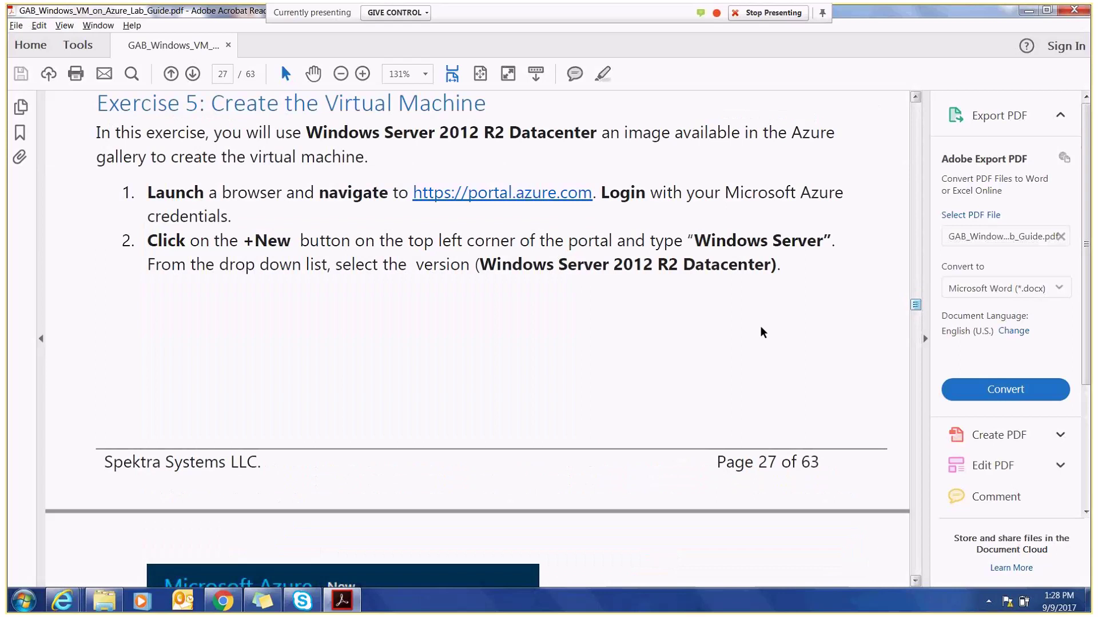
mouse_move(62, 600)
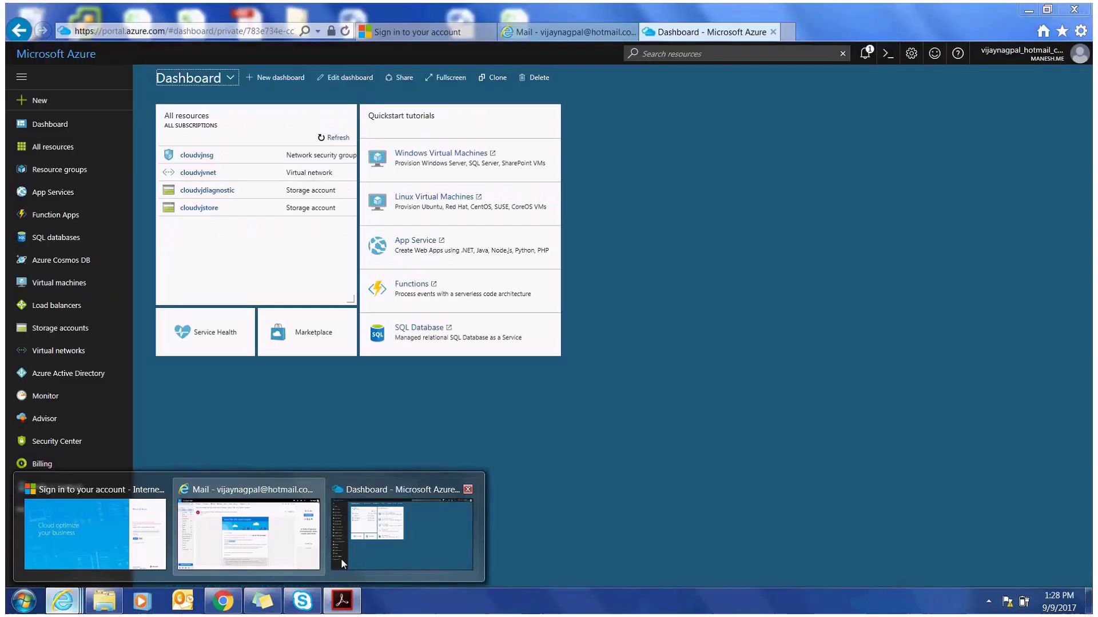
click(342, 562)
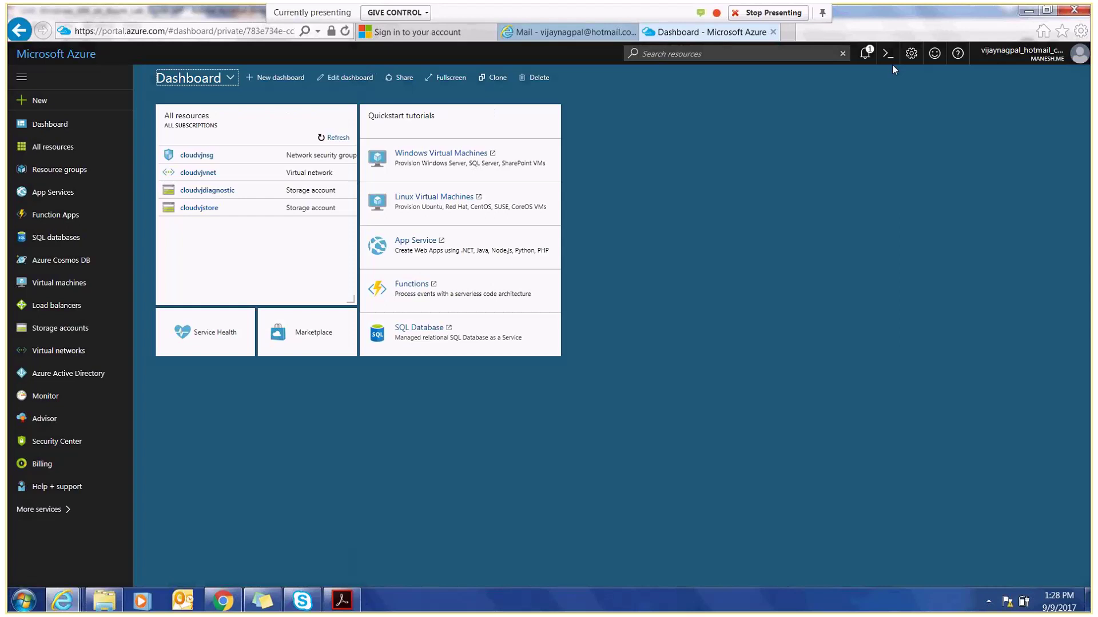
- Check that the deployment succeeded and refresh the dashboard to list cloudvjpublicip
click(864, 53)
click(1084, 78)
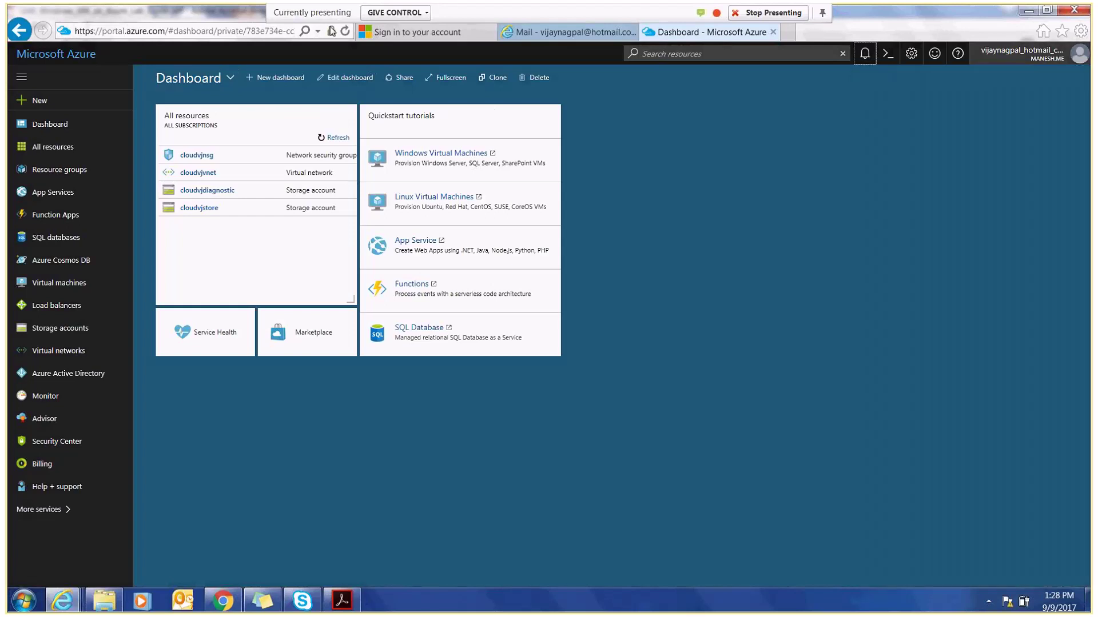
click(344, 35)
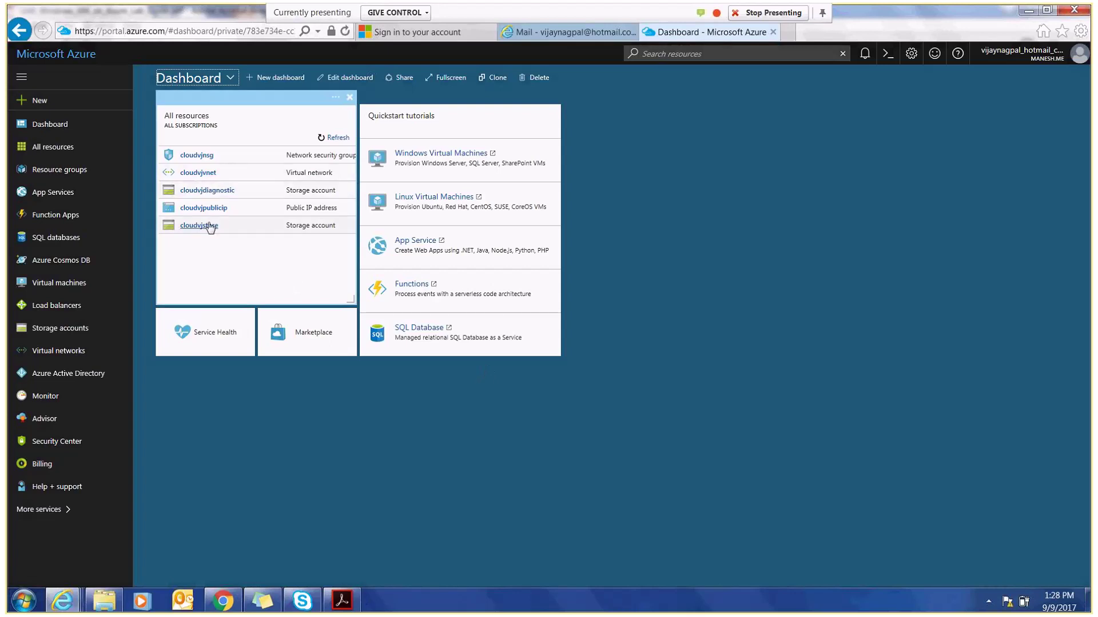
- Browse New > Compute and open the Windows Server 2016 Datacenter VM offering
click(39, 101)
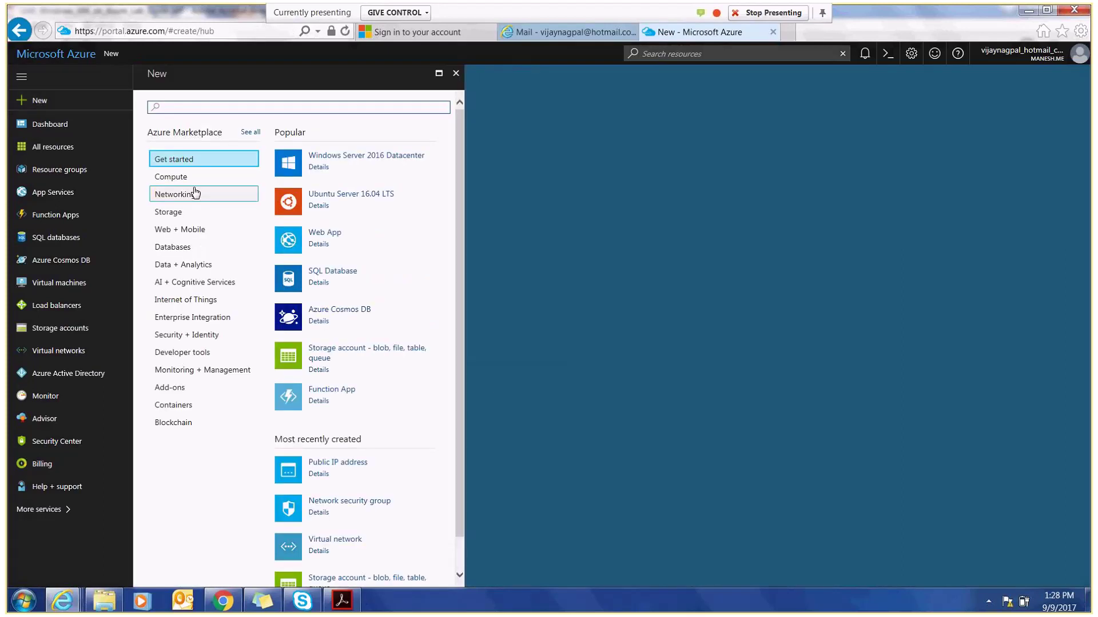
click(181, 179)
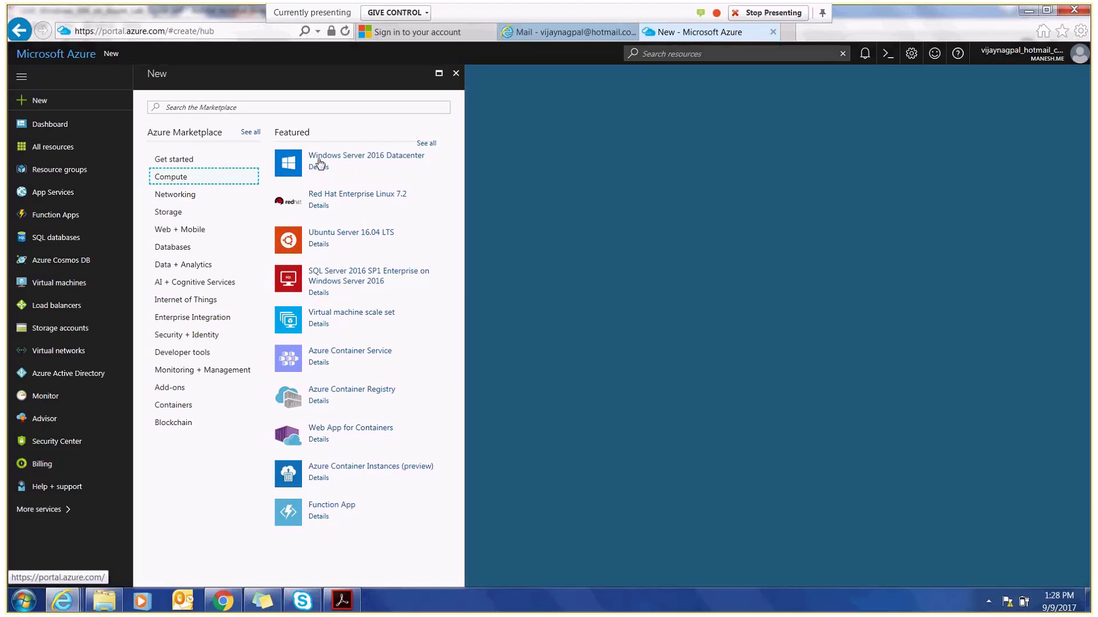
click(319, 163)
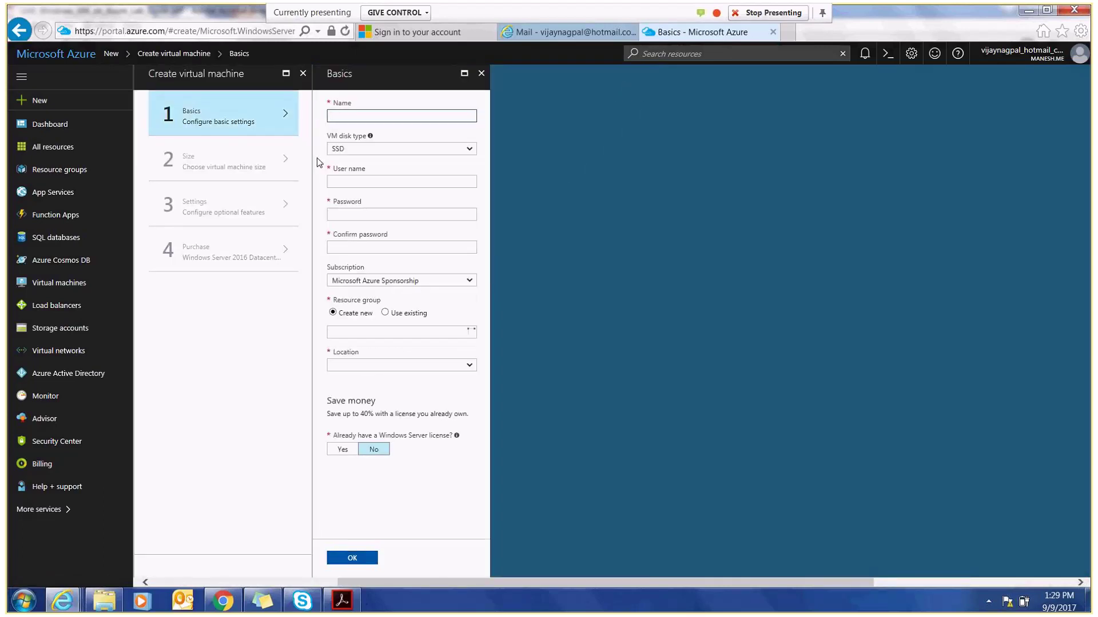
click(40, 102)
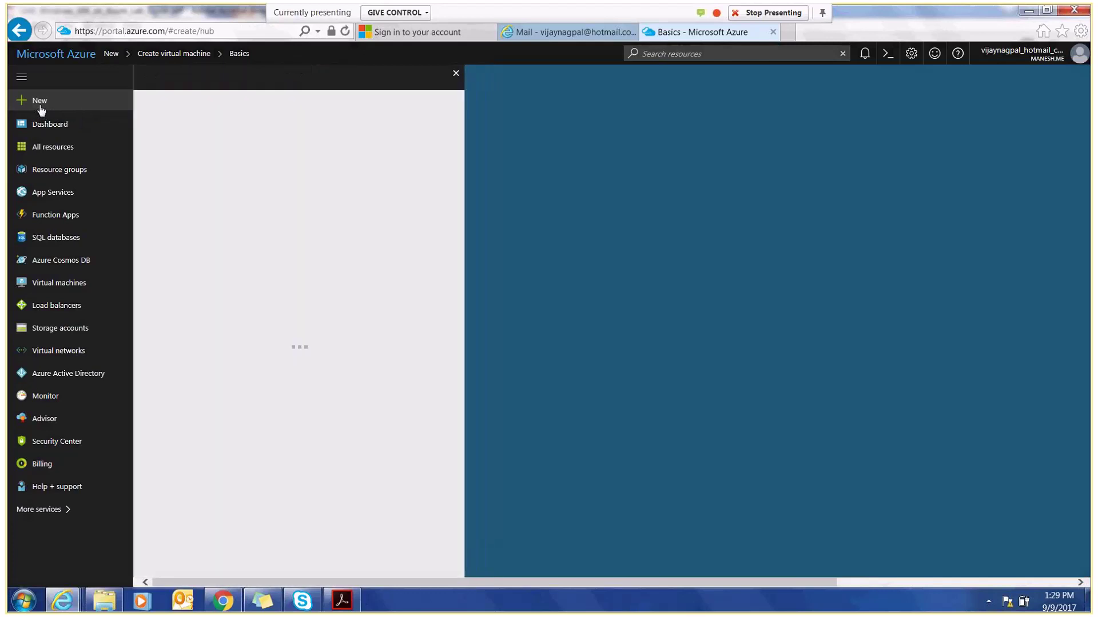
click(194, 179)
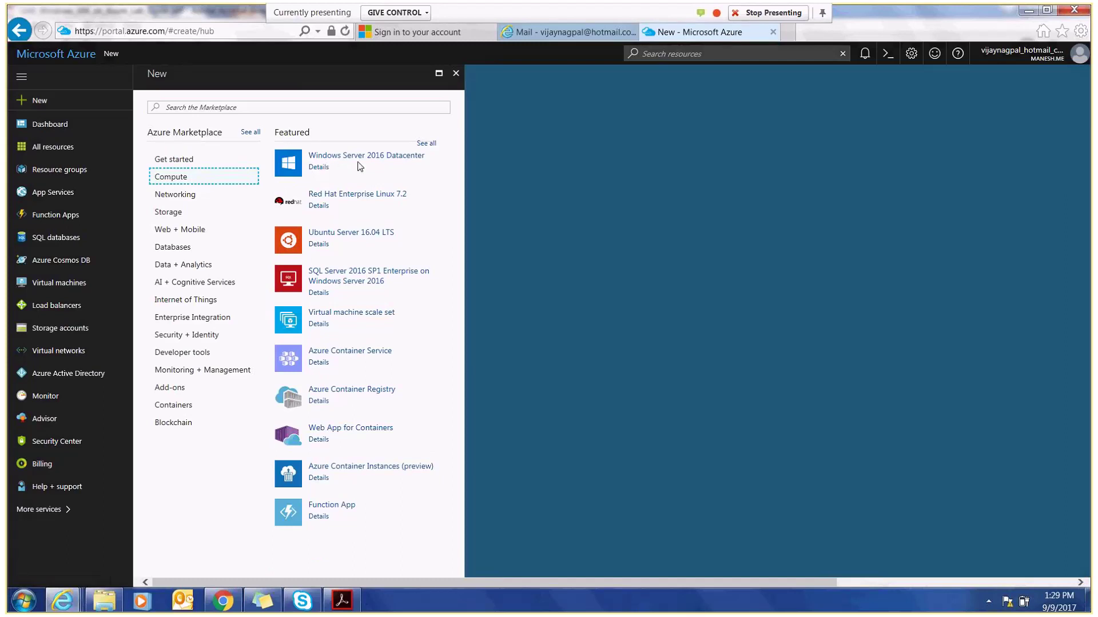
click(351, 155)
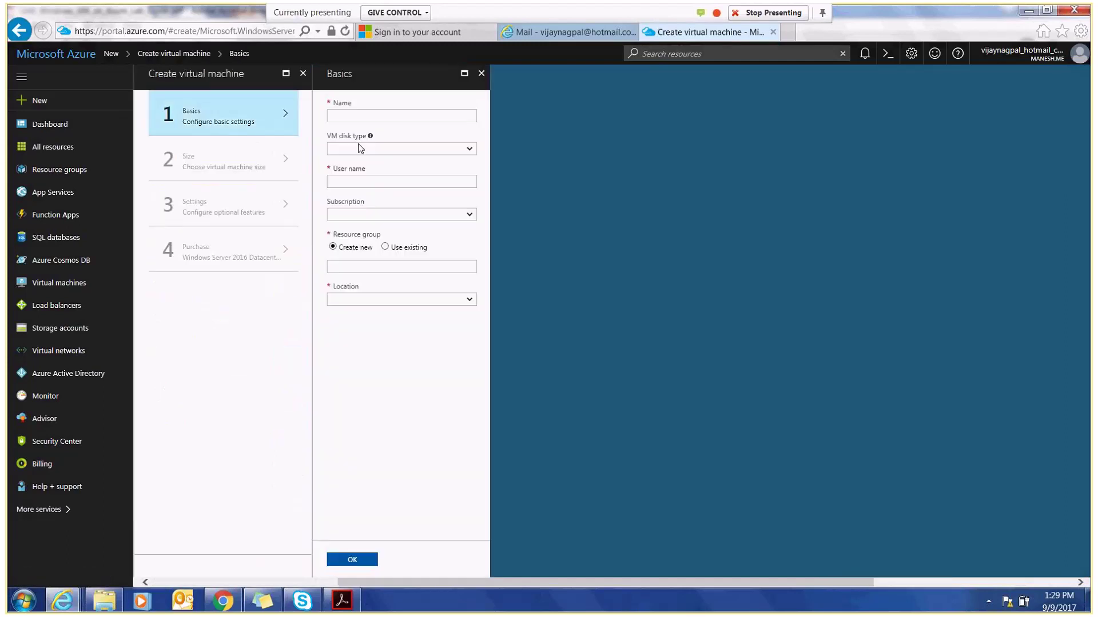
- Return to the Compute marketplace and search for '2012'
click(40, 107)
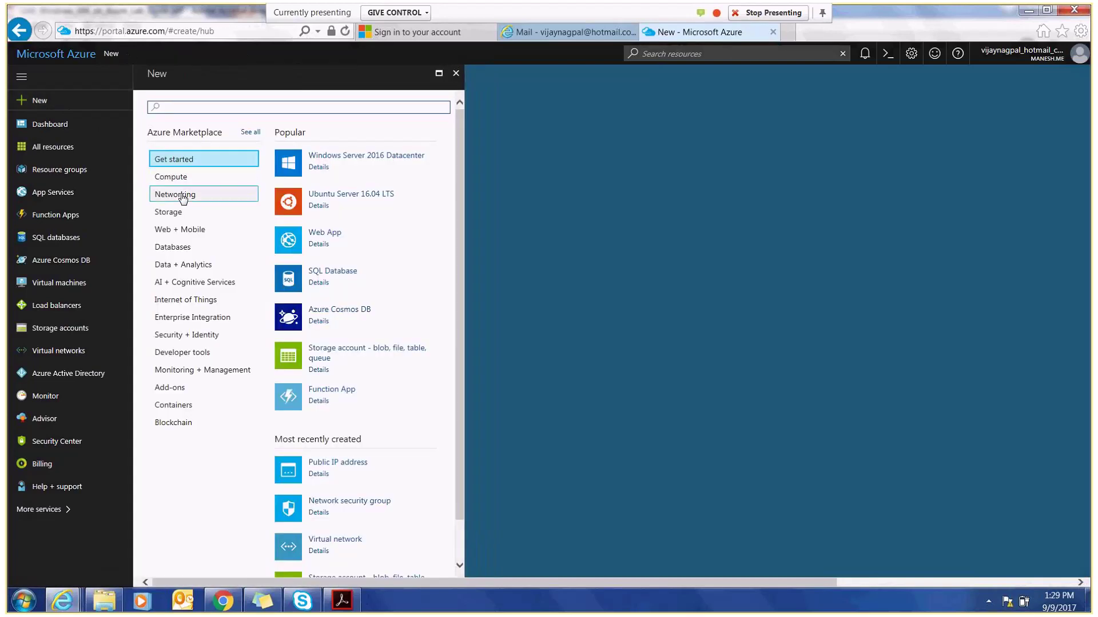
click(172, 176)
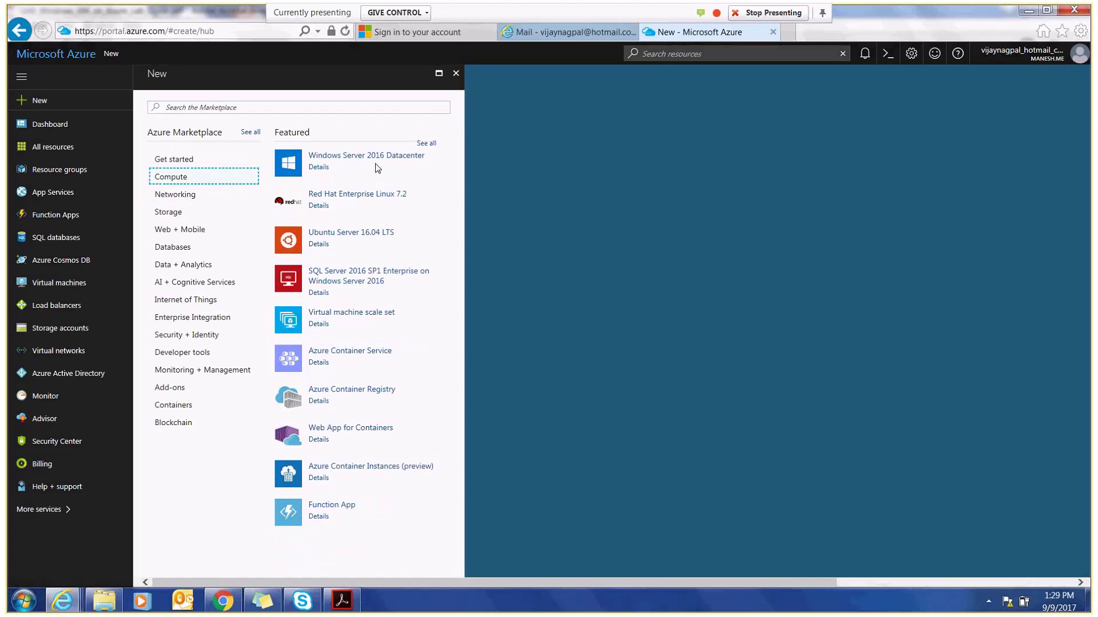
click(274, 106)
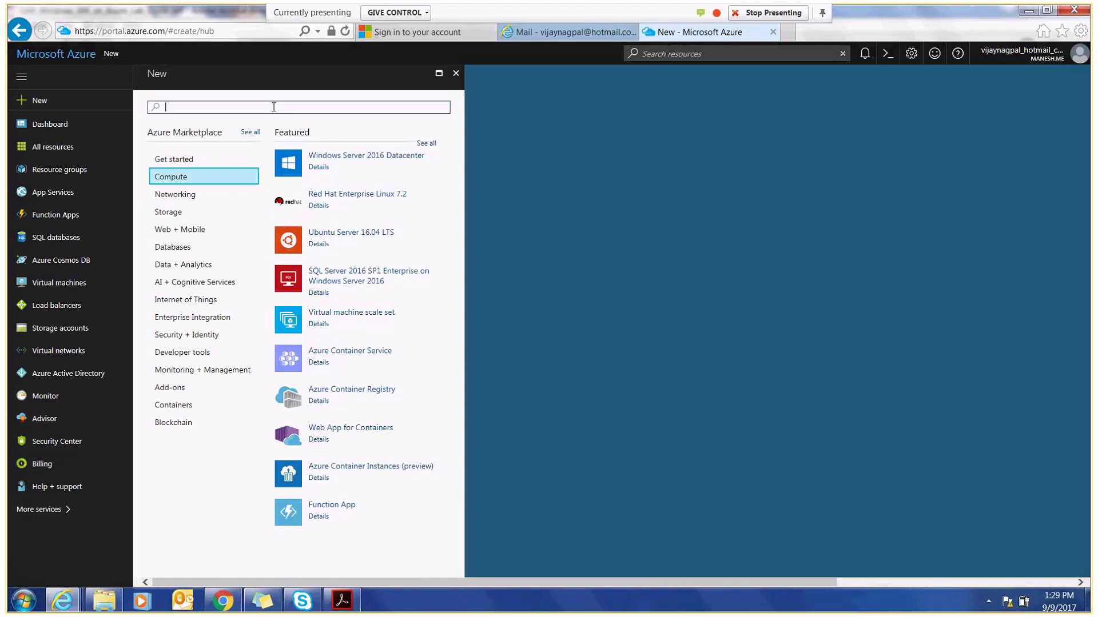
text(2012)
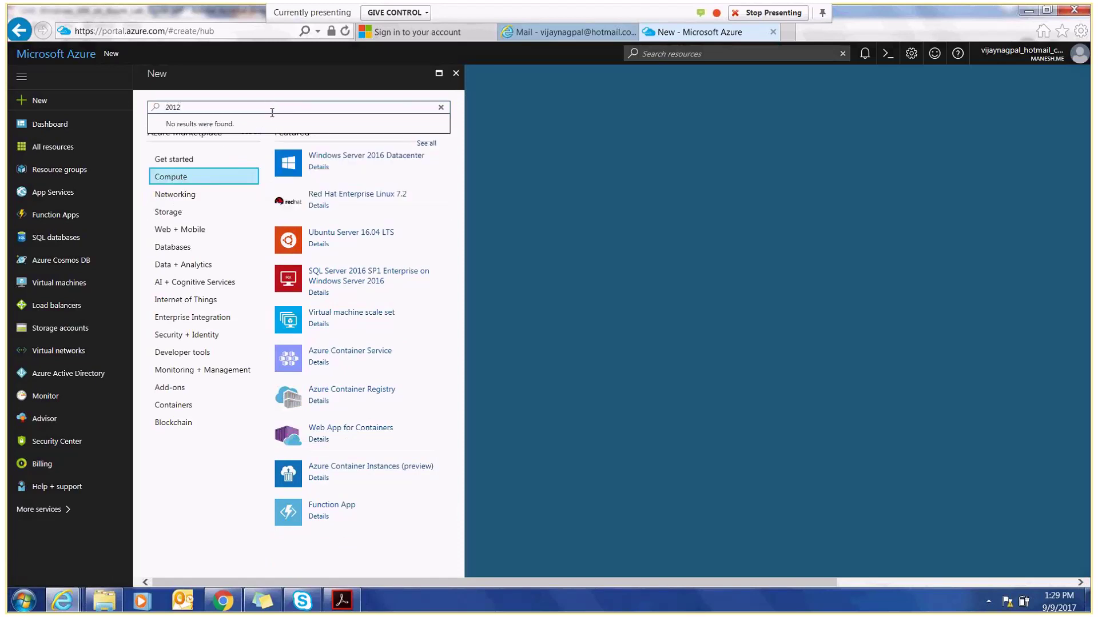
- Open Windows Server 2012 Datacenter via See all > Windows Server and create it with Resource Manager
click(423, 143)
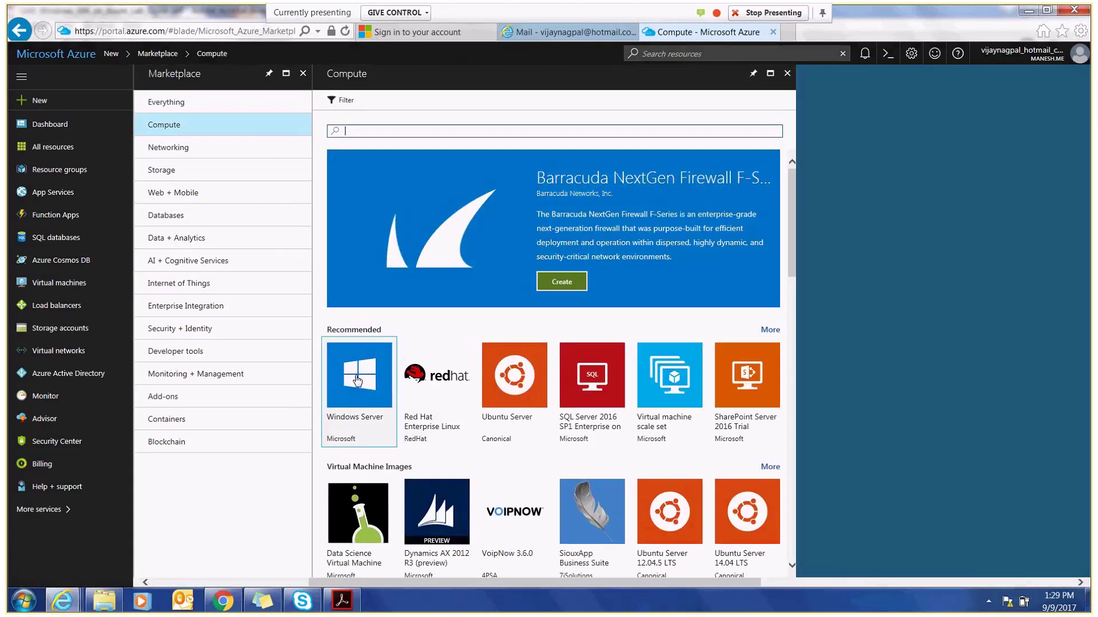
click(357, 381)
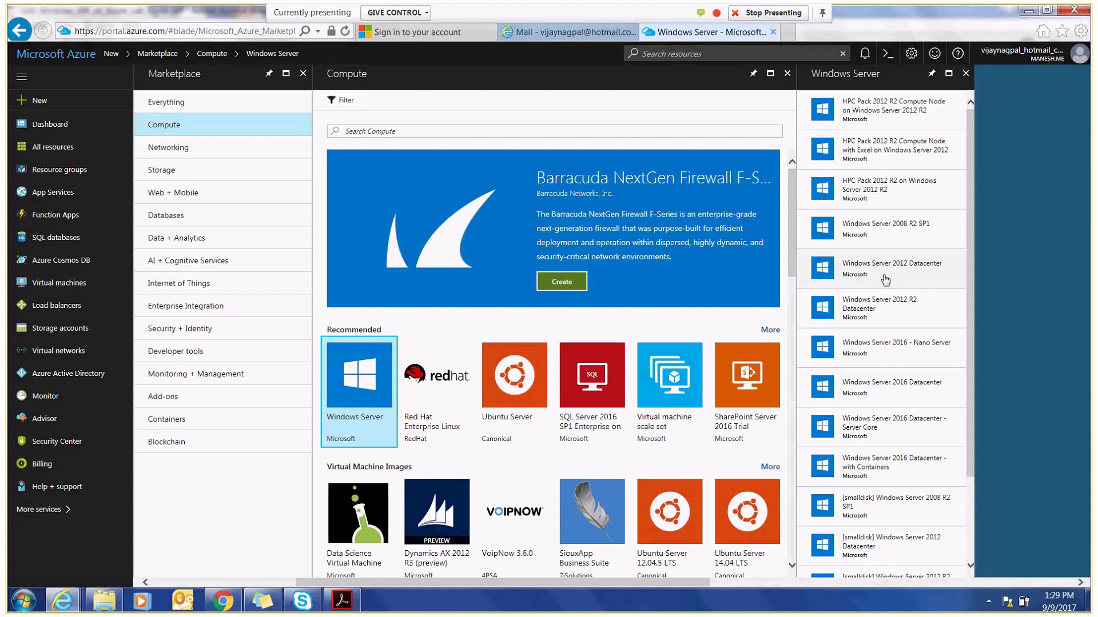
click(885, 280)
click(812, 522)
click(809, 534)
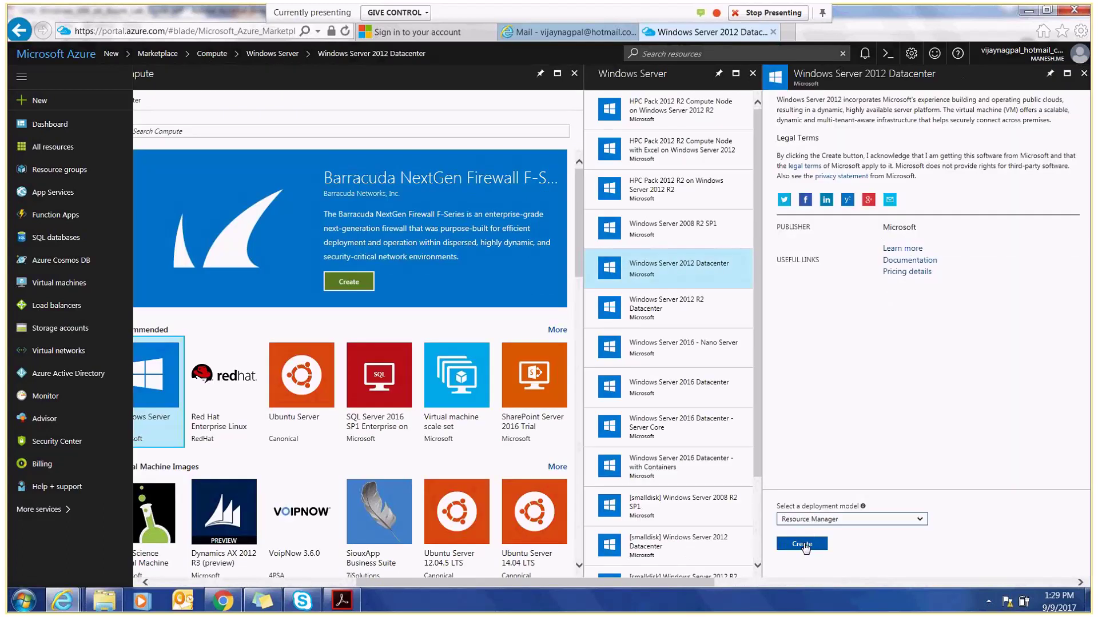
click(803, 546)
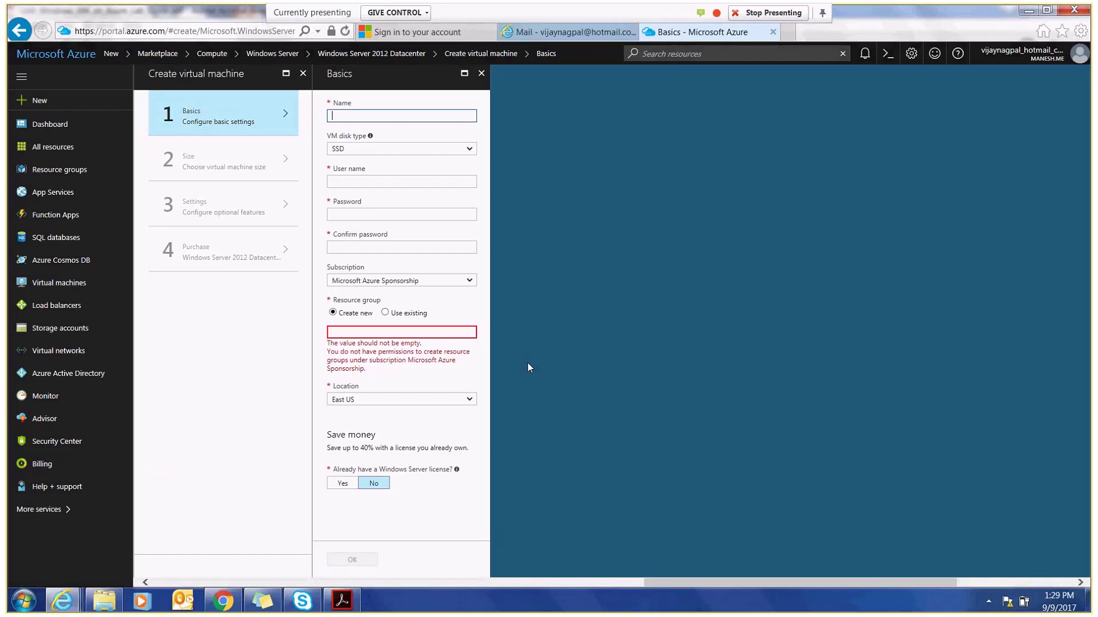
- Name the VM cloudvjvm1, choose HDD disk type, and enter the admin user name and password
text(cloudvjvm1)
click(384, 150)
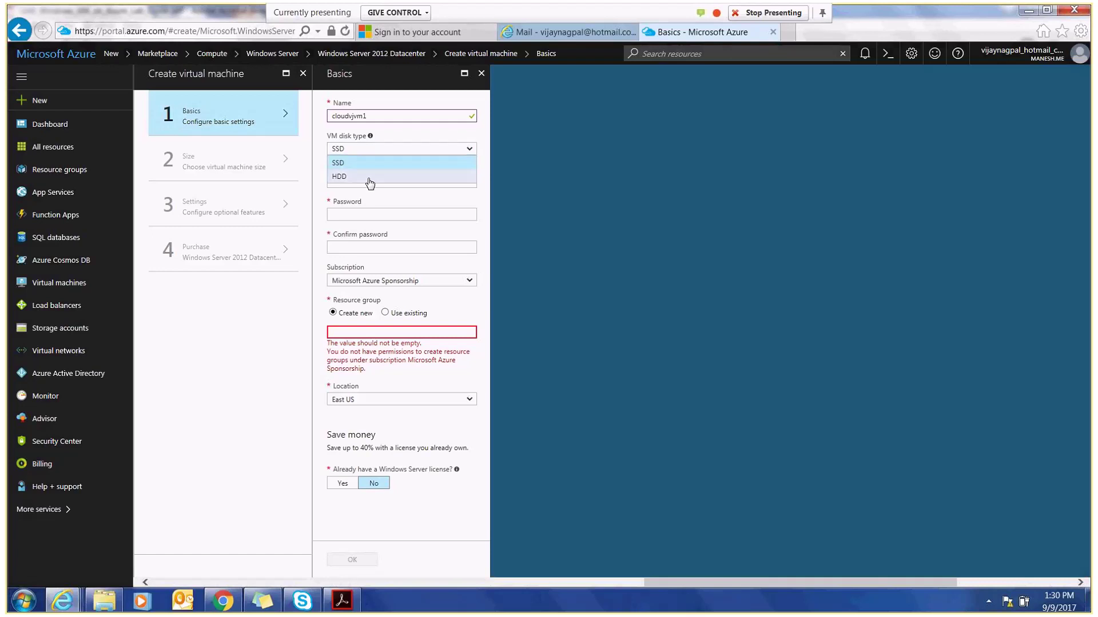
click(369, 178)
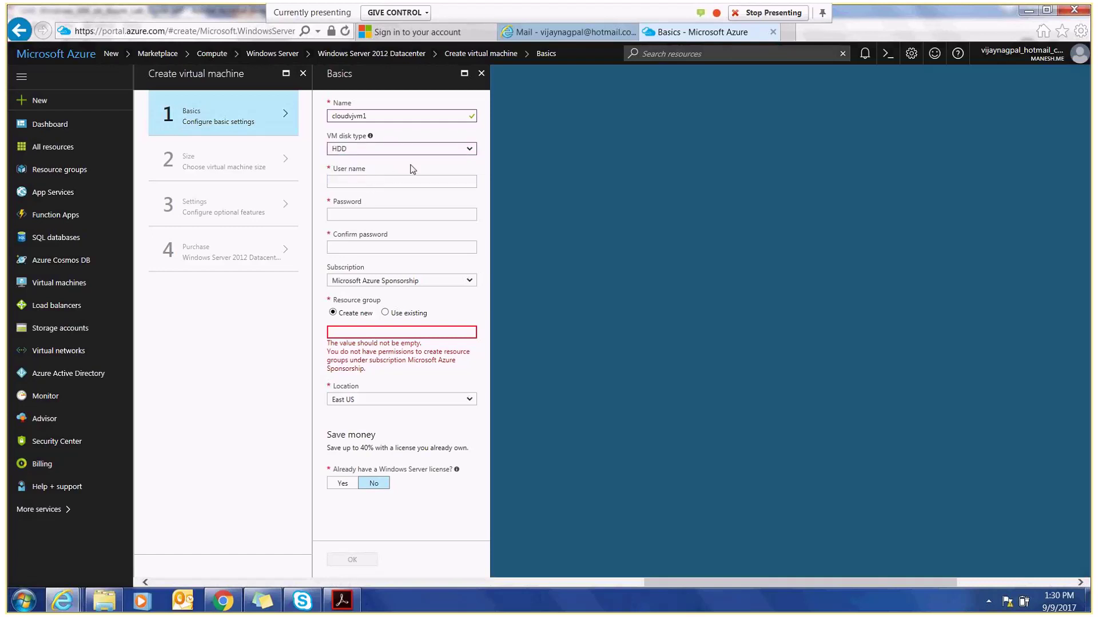
click(379, 183)
text(vijay)
key(Tab)
text(•••••••••)
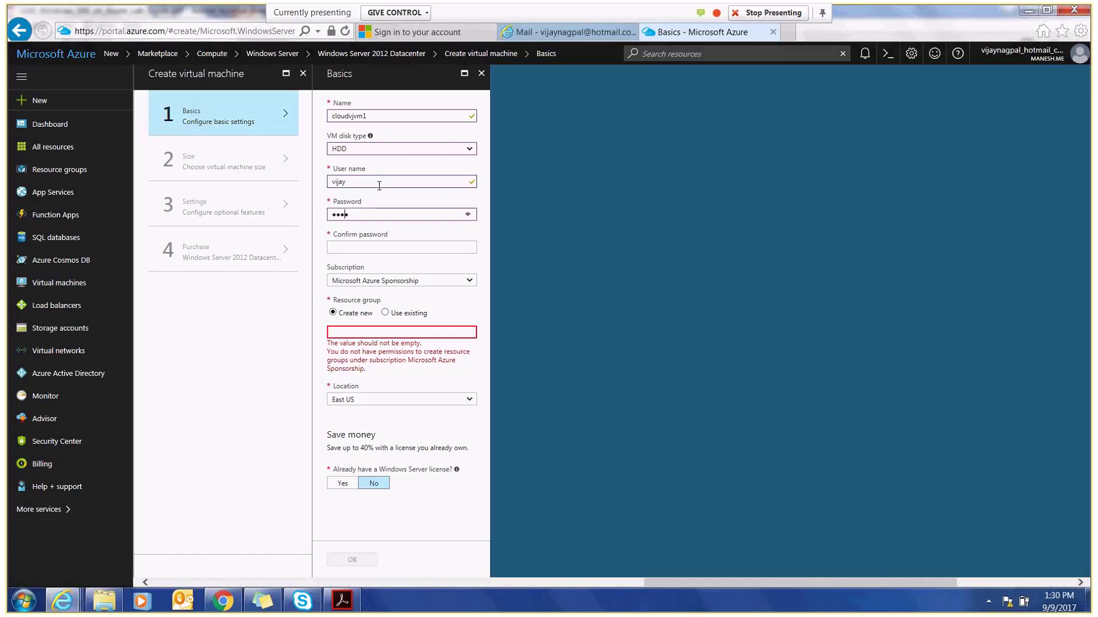
key(Tab)
text(•••••••••)
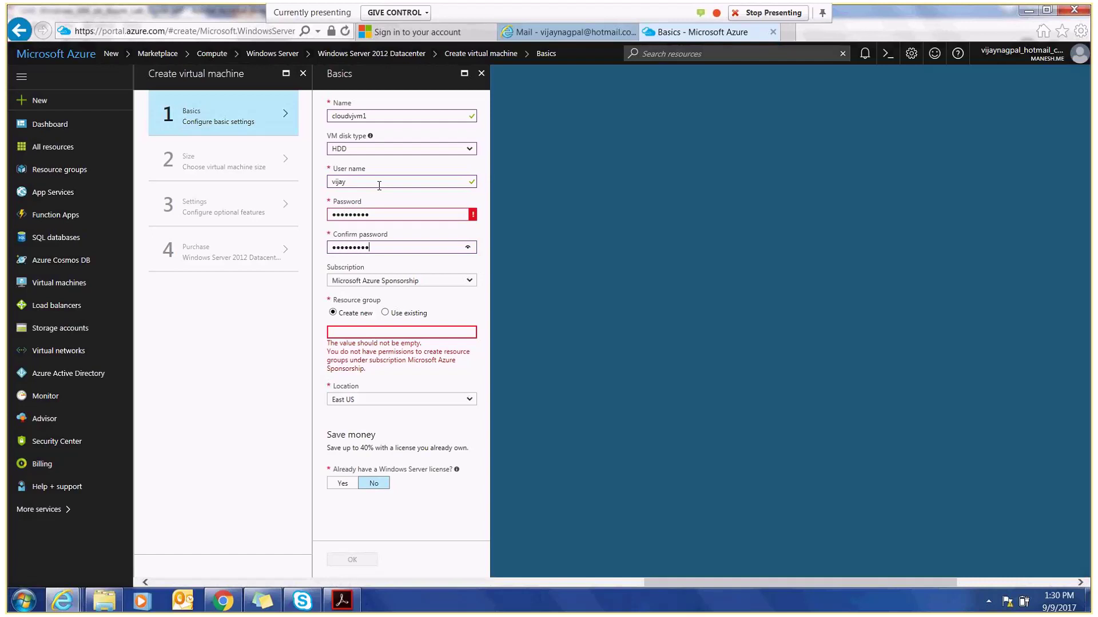
- Place the VM in existing resource group azure-iaas-1069
click(386, 312)
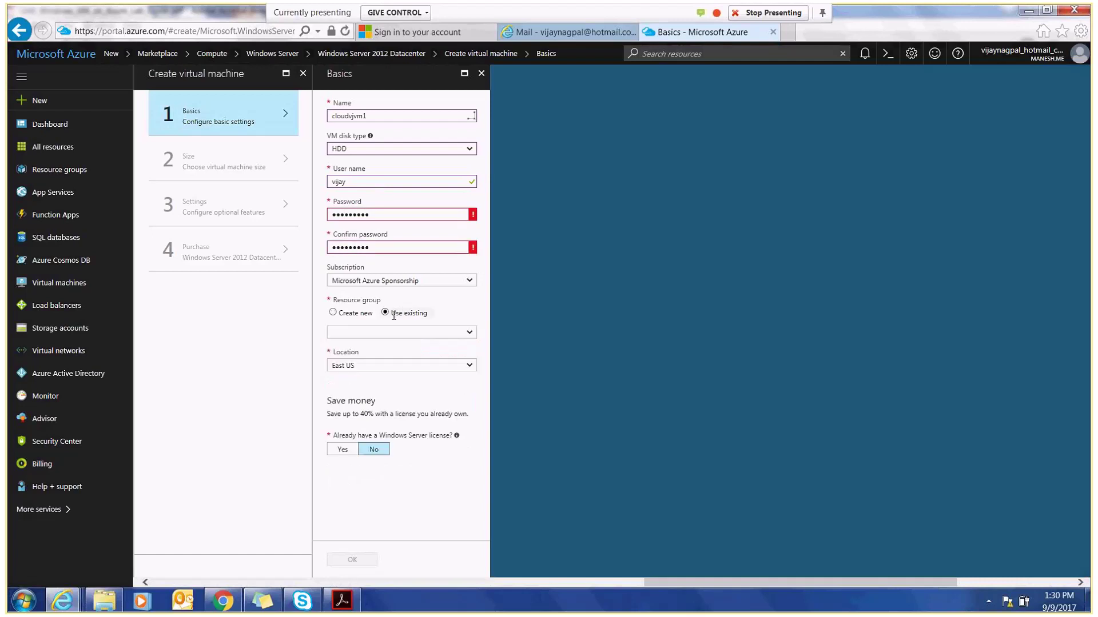
click(469, 334)
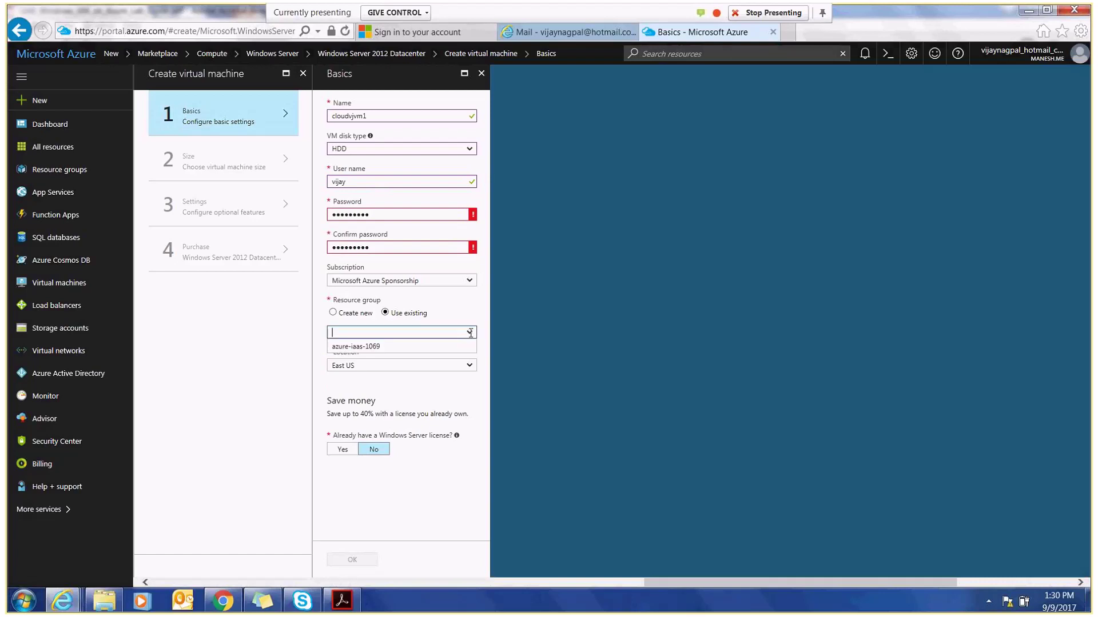
click(437, 347)
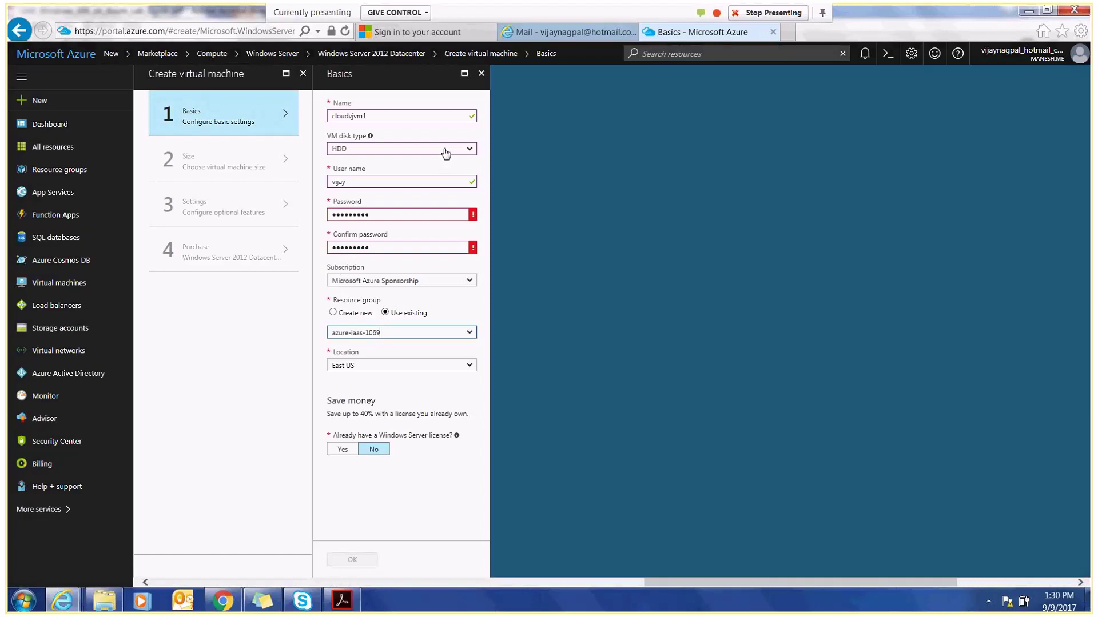
- Replace the password with a longer matching one and answer No to existing Windows Server license
click(470, 150)
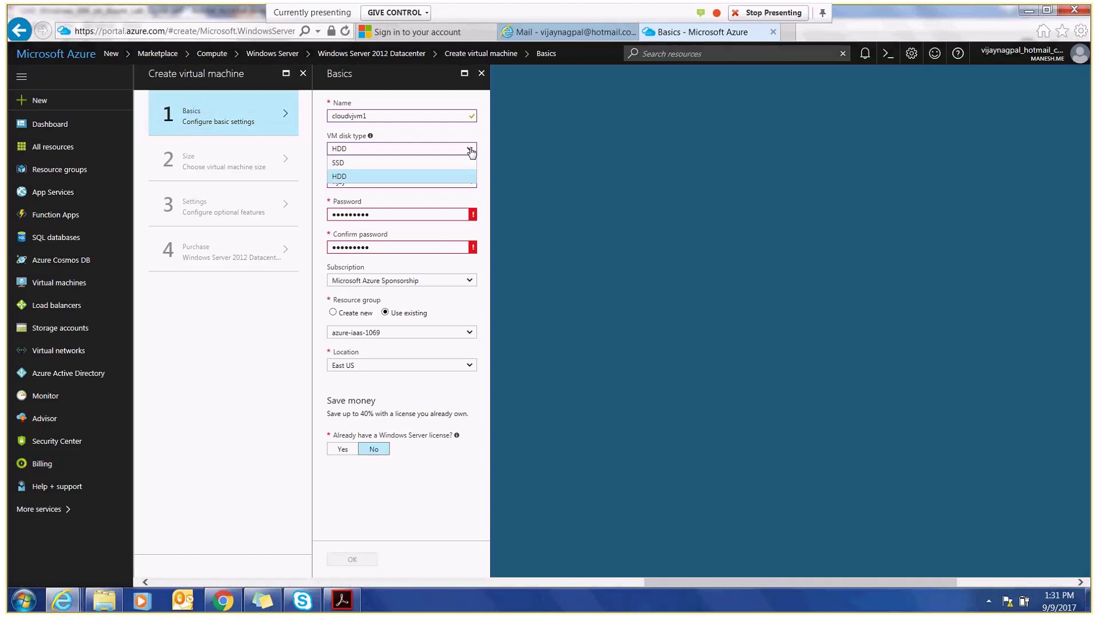
click(470, 150)
drag(427, 220, 291, 223)
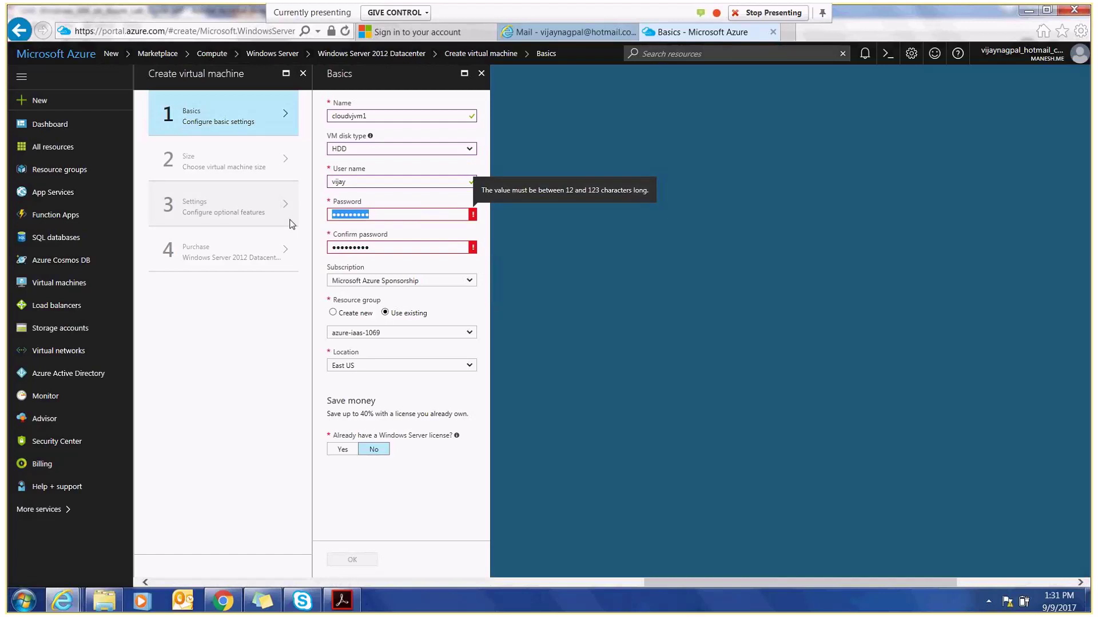
text(*************)
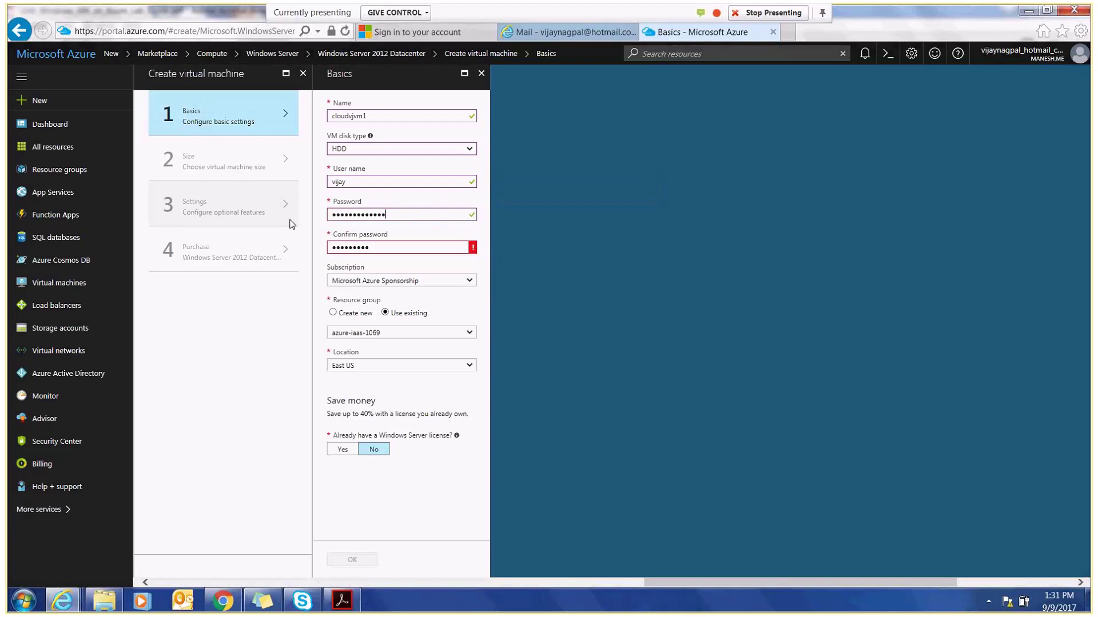
key(Tab)
text(*************)
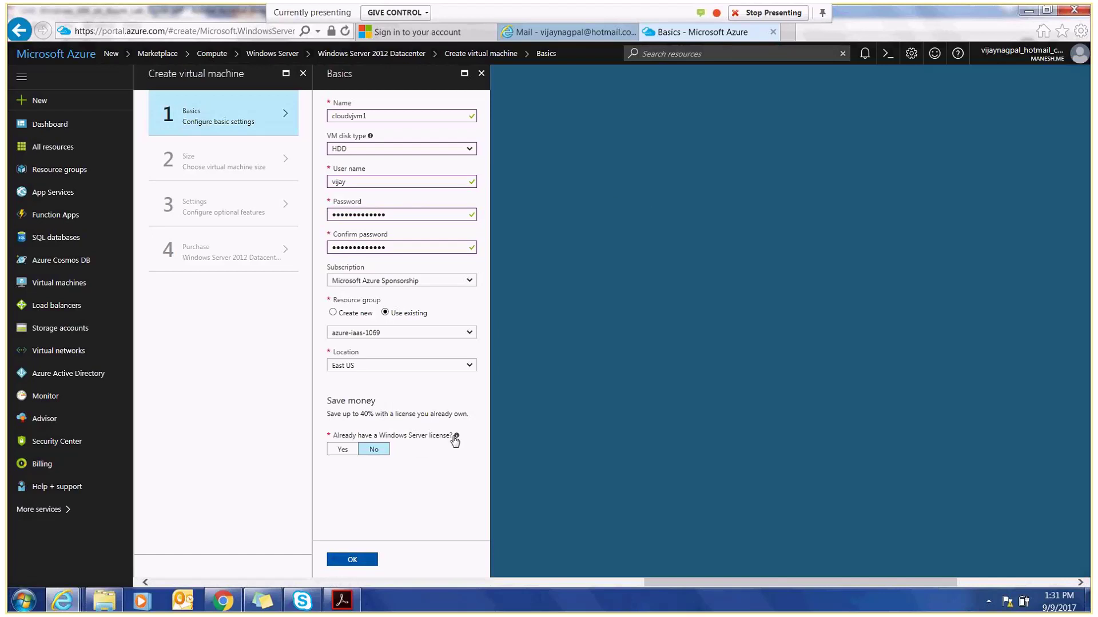
click(343, 449)
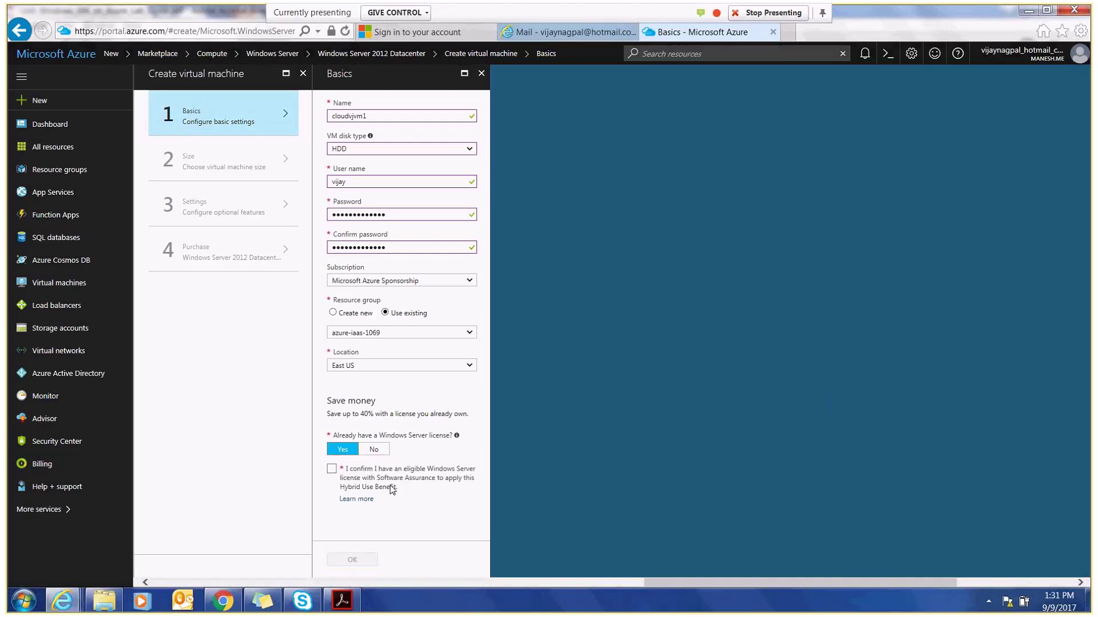
click(374, 450)
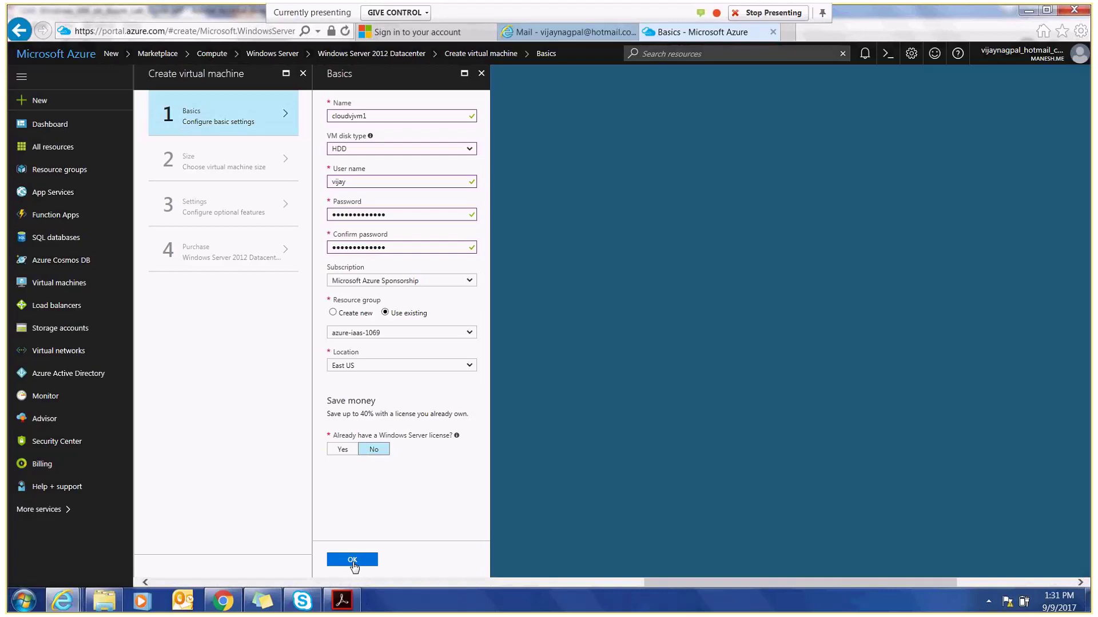
- Confirm the VM basics, list all VM sizes, then switch to the lab guide at Exercise 5
click(352, 560)
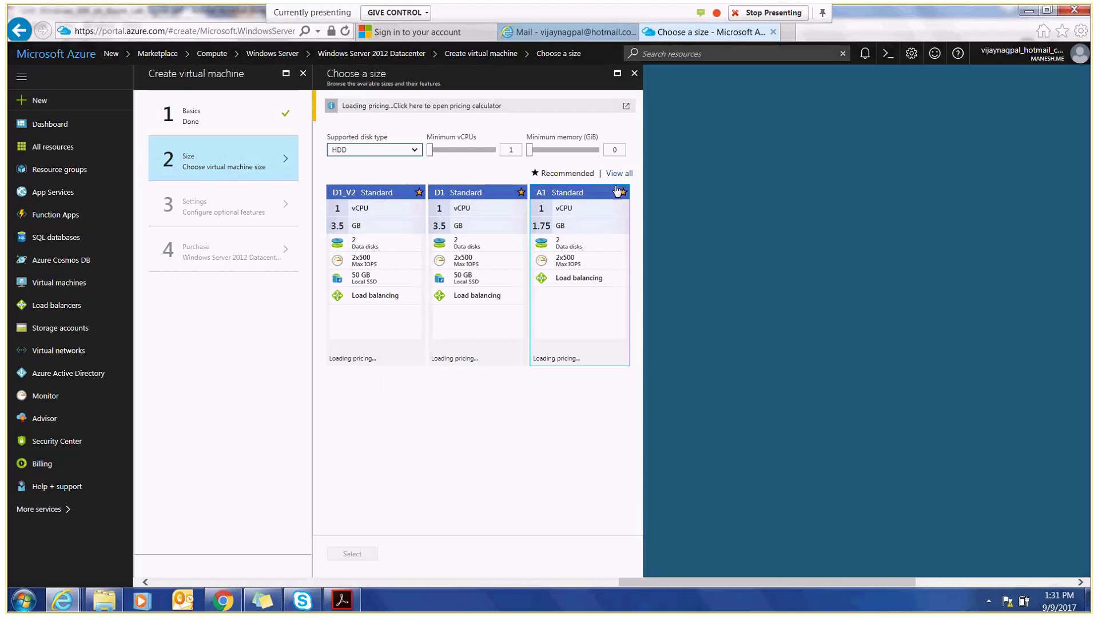
click(617, 175)
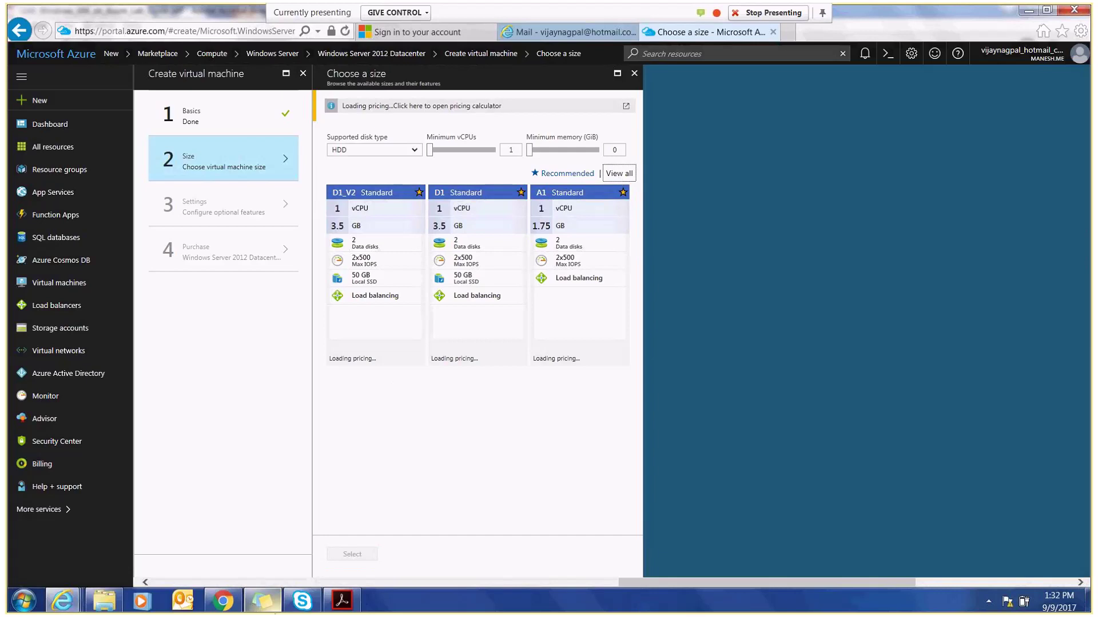
click(342, 600)
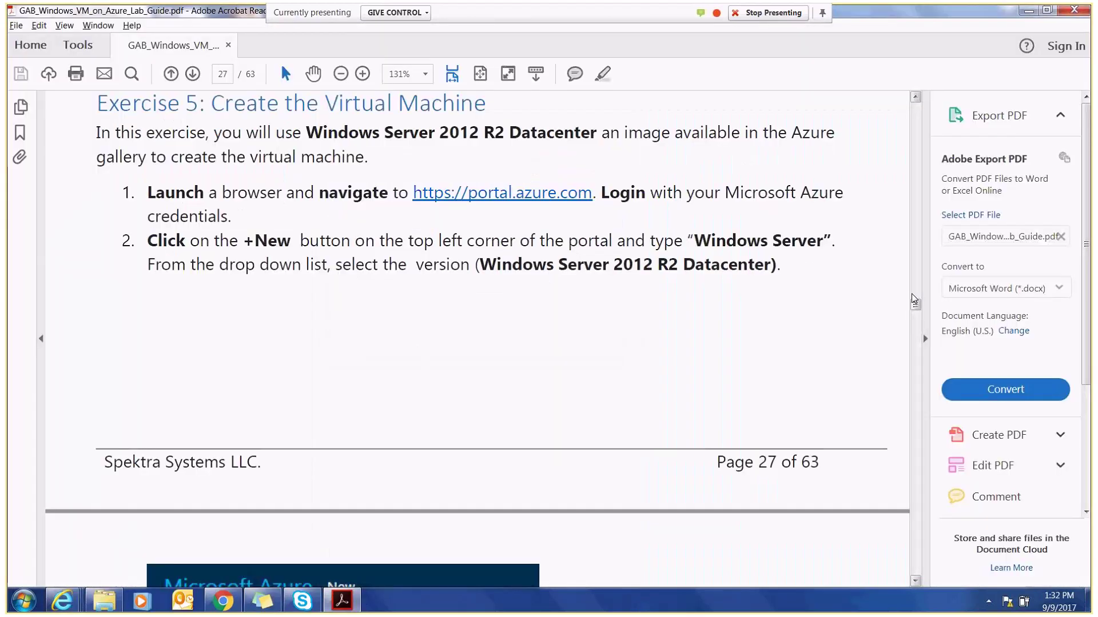
- Scroll the lab guide PDF to step 7 on page 31, selecting Standard A1
drag(914, 299, 916, 336)
scroll(919, 336, up, 3)
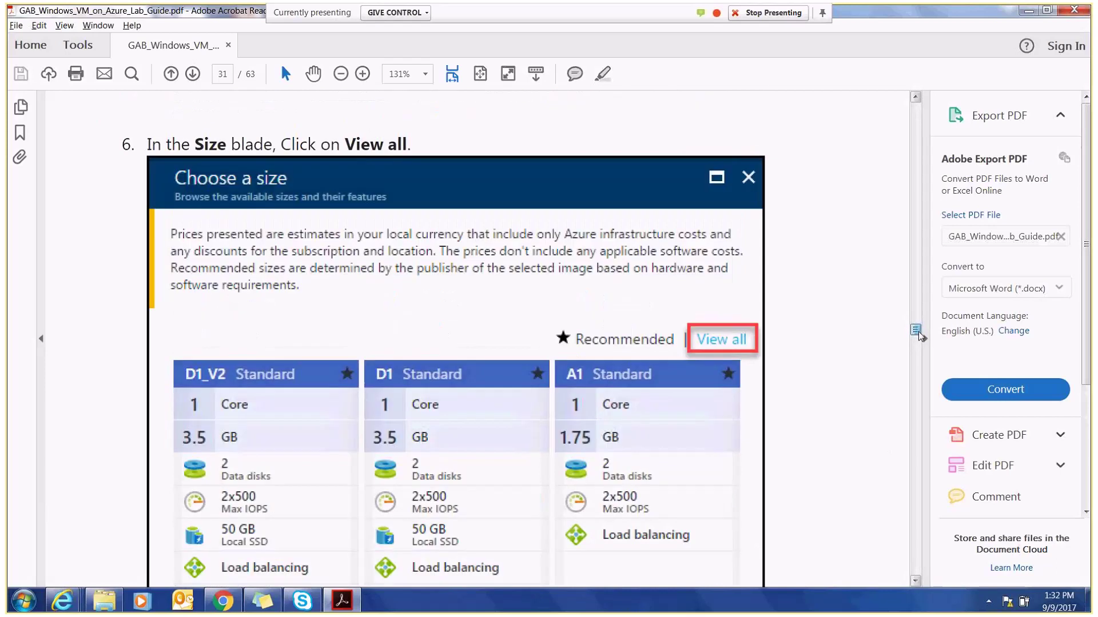
drag(919, 336, 919, 336)
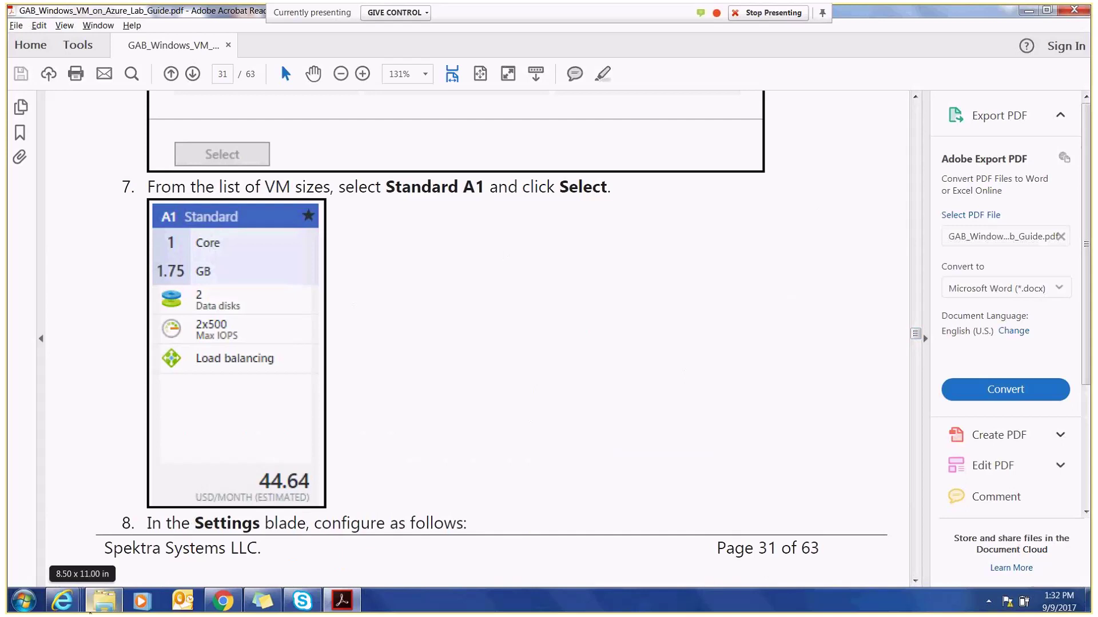
- Switch back to Azure's Choose a size list and browse the A-series cards, like Basic A1
mouse_move(63, 600)
click(372, 563)
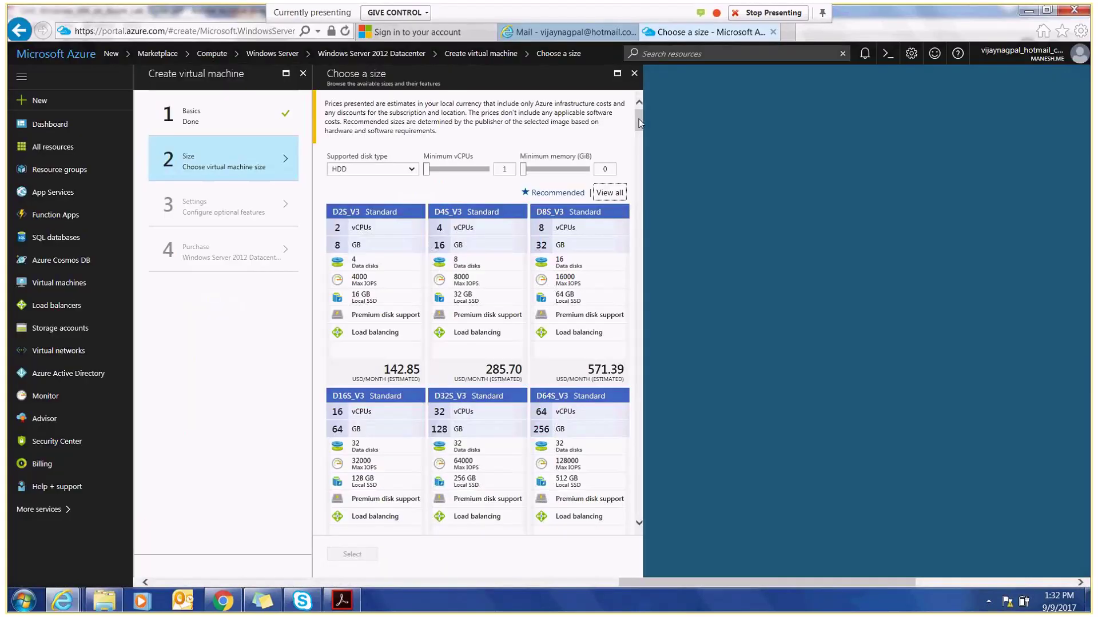
drag(639, 119, 620, 466)
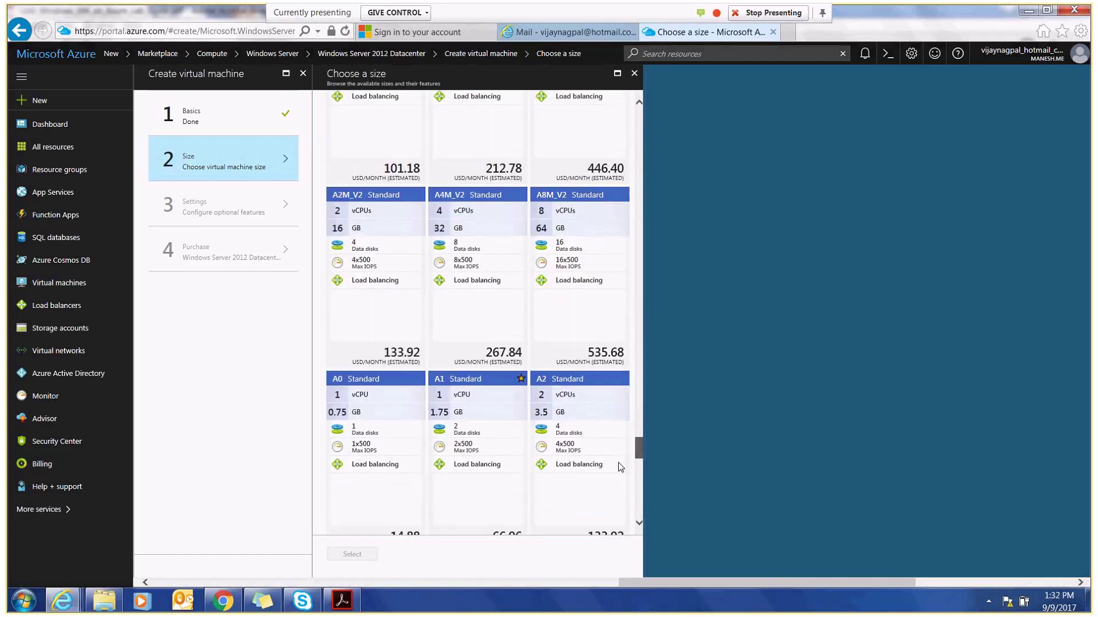
scroll(618, 462, down, 6)
scroll(617, 460, up, 3)
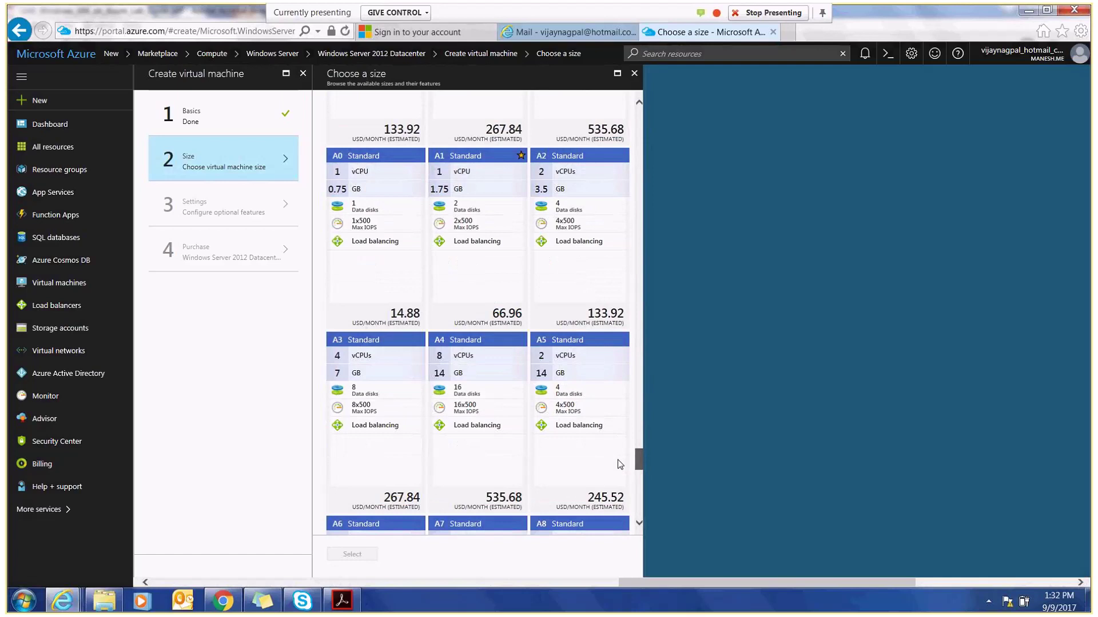
scroll(617, 460, down, 5)
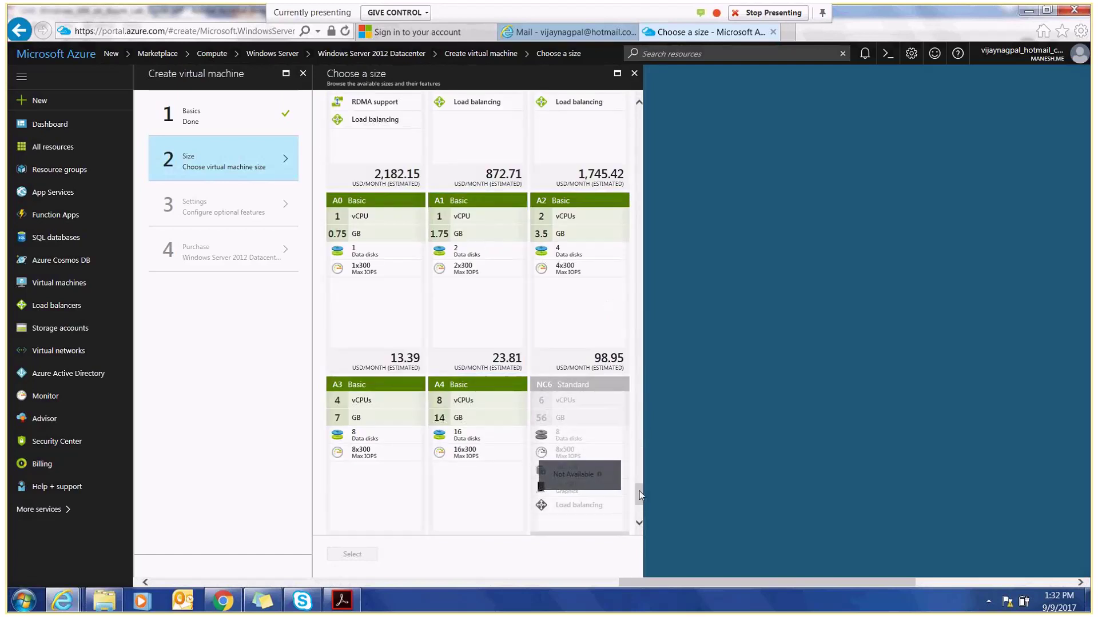
scroll(639, 498, up, 3)
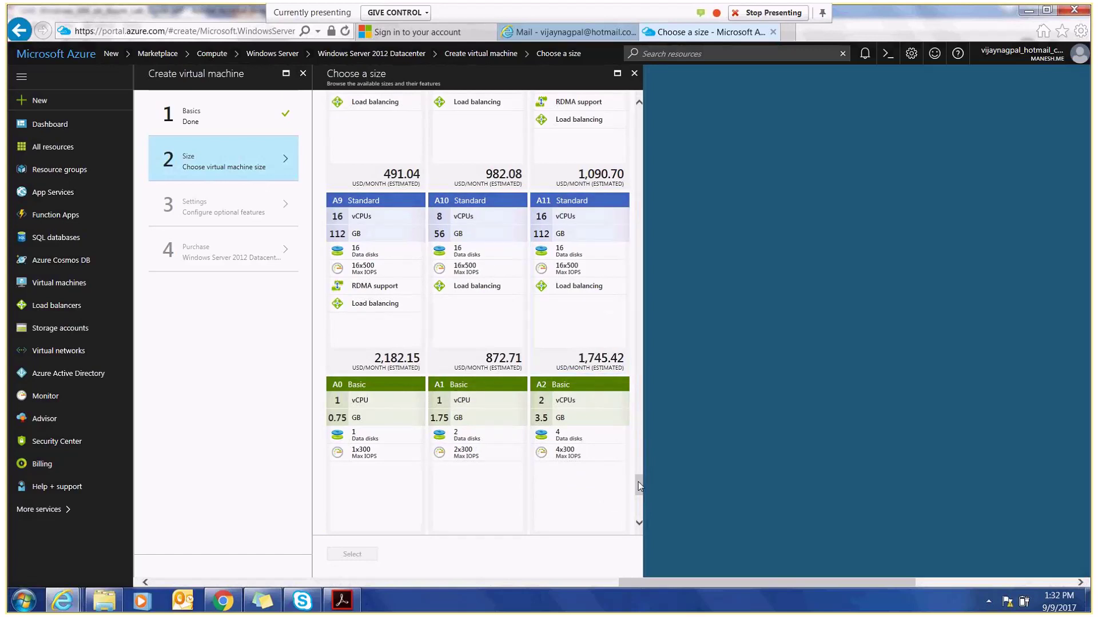
drag(638, 482, 640, 518)
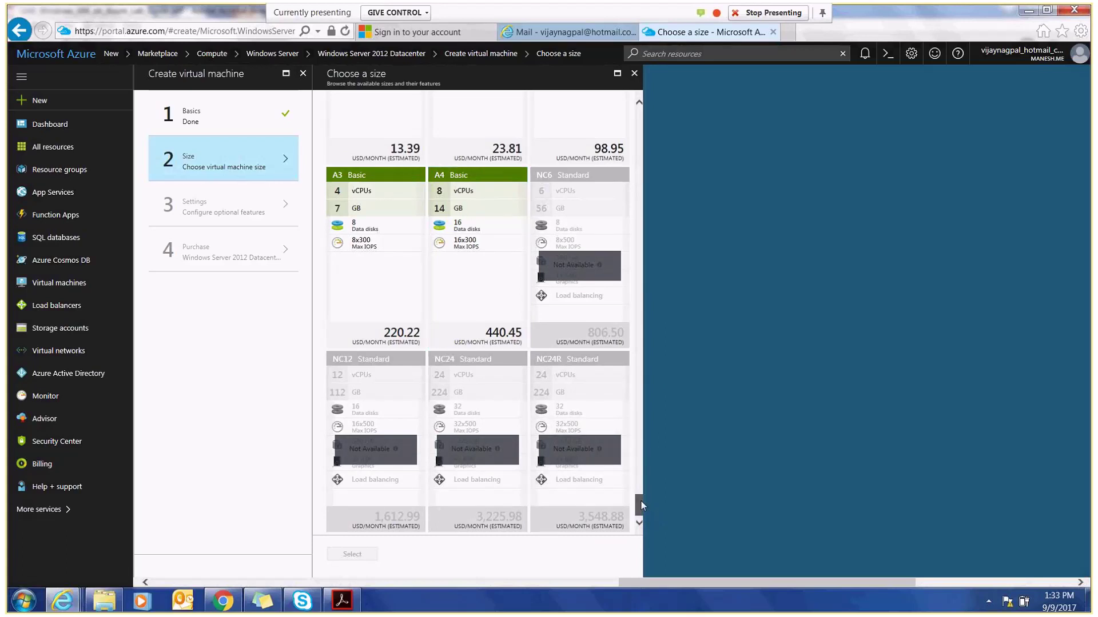
scroll(640, 504, up, 2)
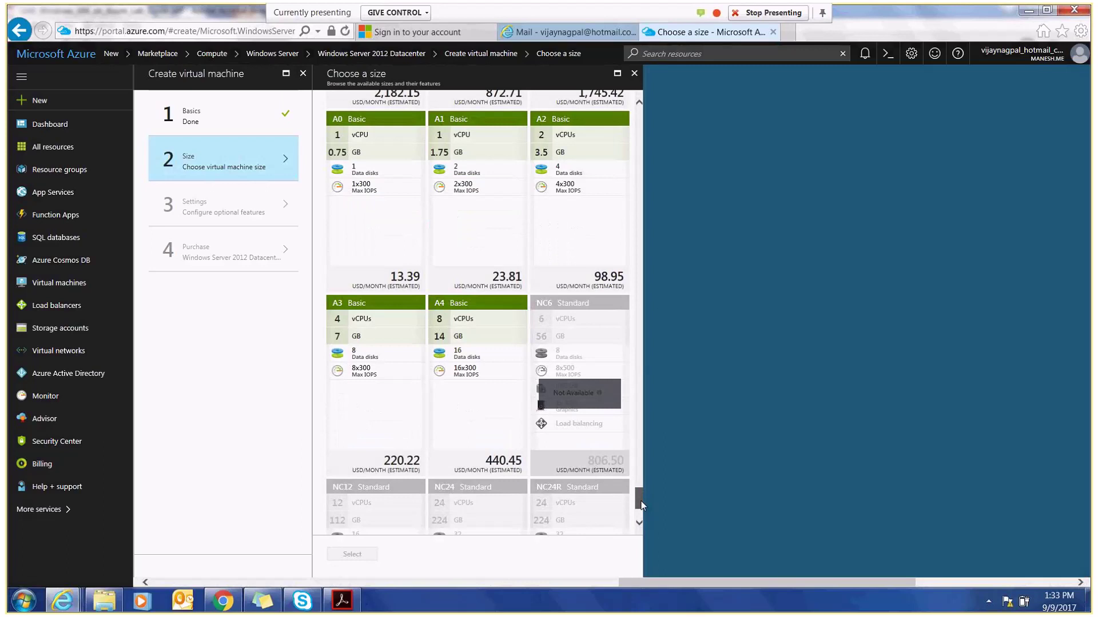
scroll(641, 504, up, 1)
drag(641, 505, 640, 493)
scroll(640, 493, down, 1)
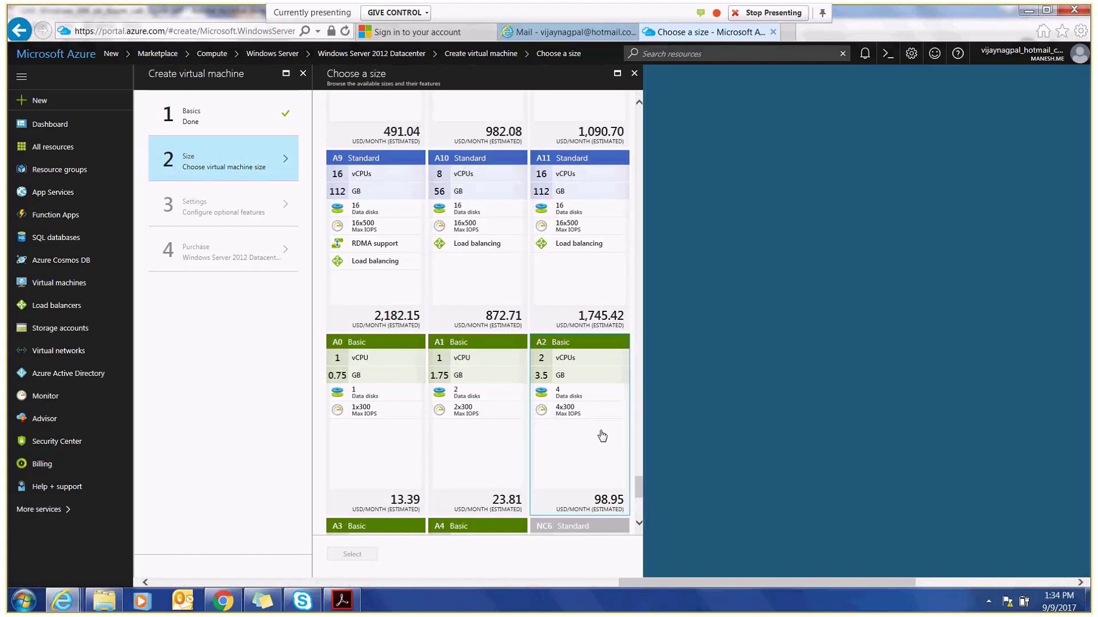
drag(643, 489, 622, 440)
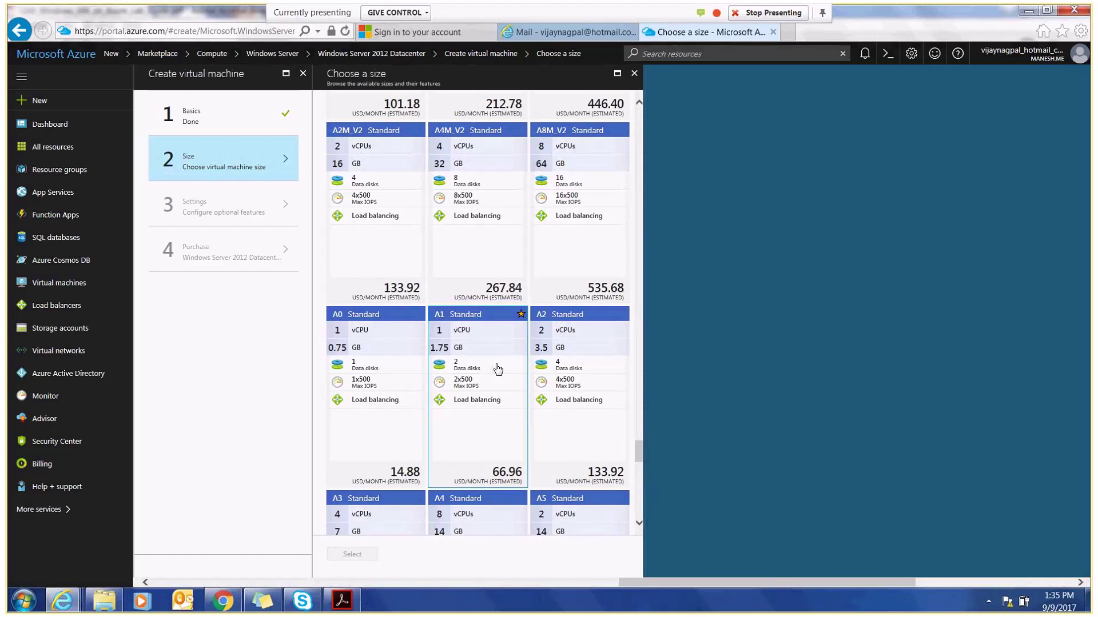
- Choose the A1 Standard card (1 vCPU, 1.75 GB, 66.96 USD/month) after comparing other sizes
click(497, 369)
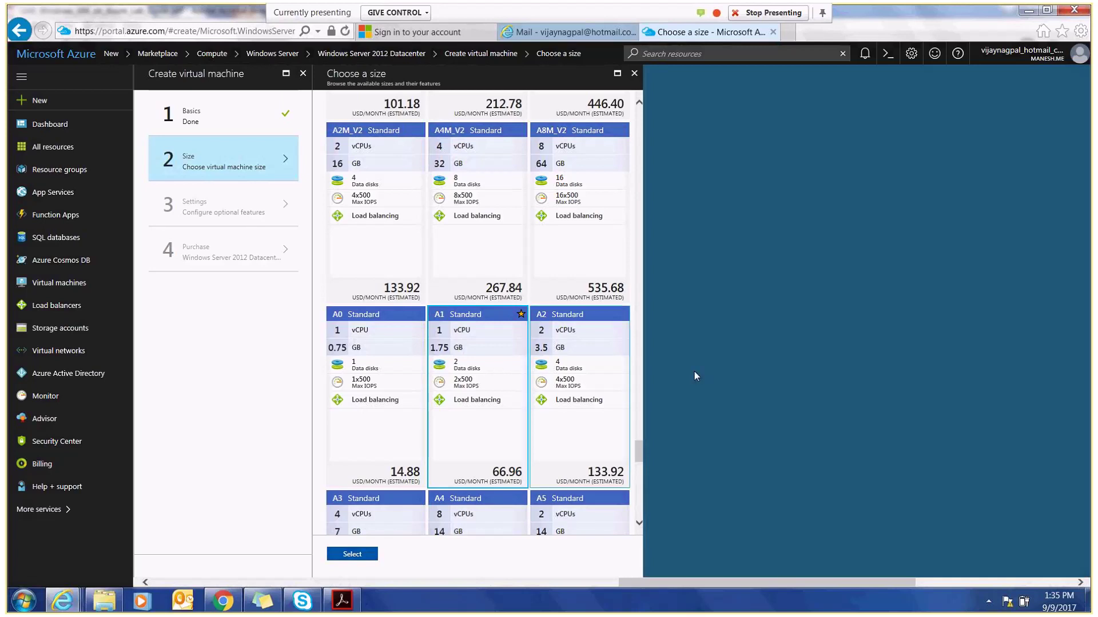
drag(639, 451, 633, 363)
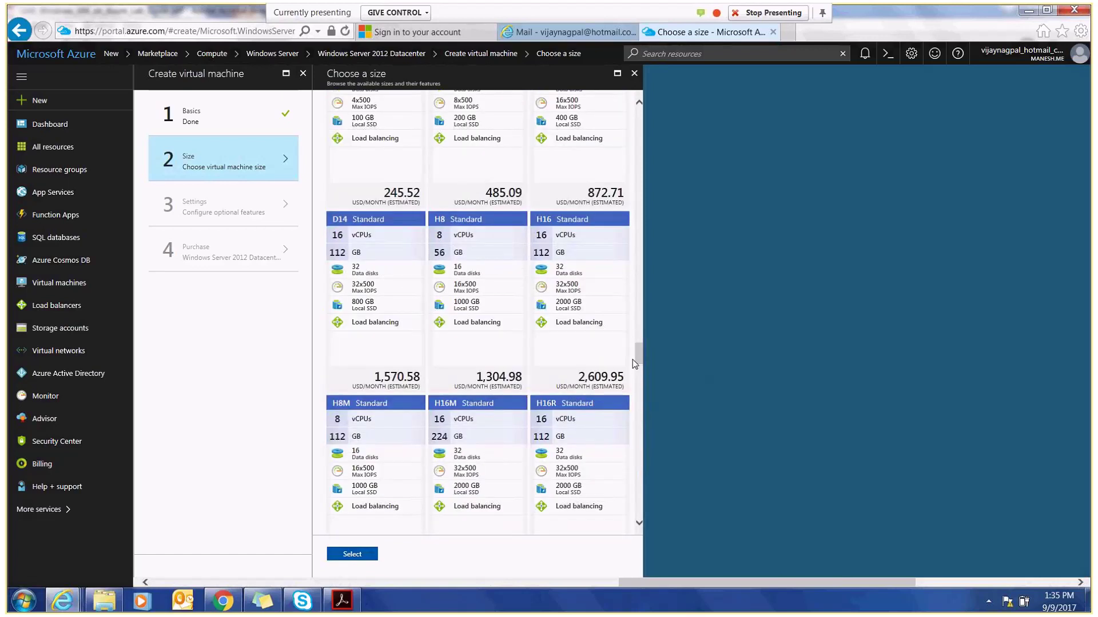
drag(640, 341, 640, 331)
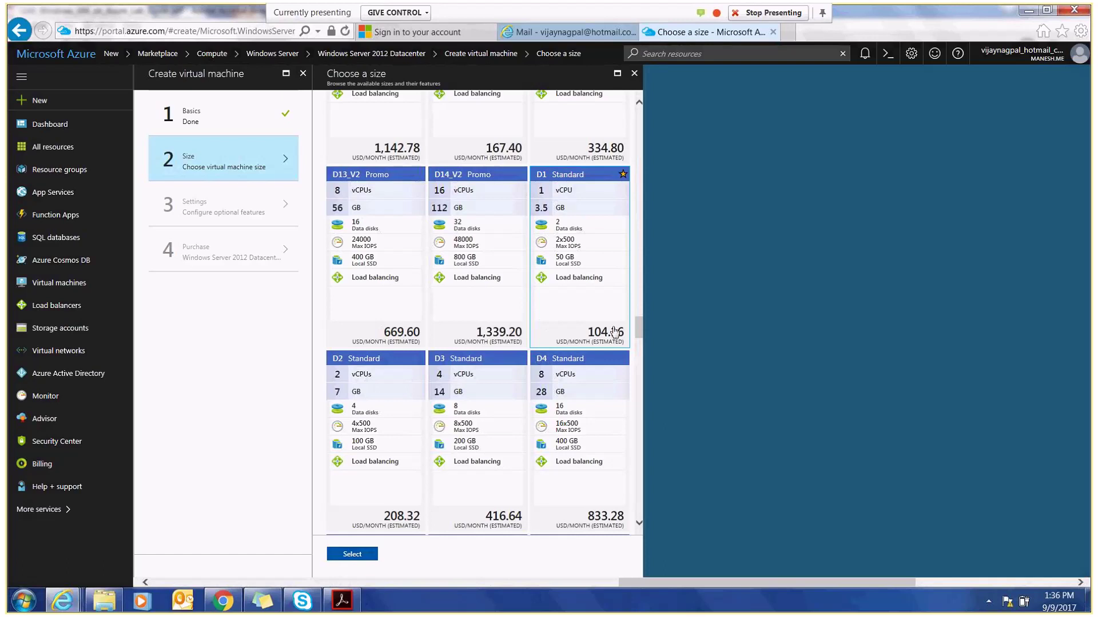
scroll(639, 348, down, 10)
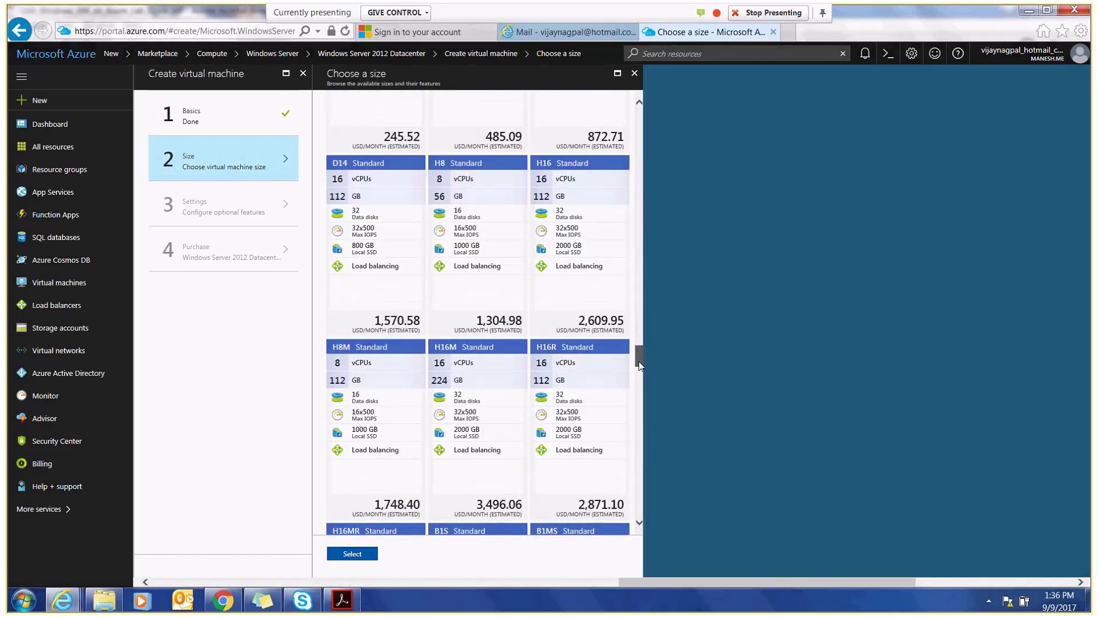
drag(639, 379, 639, 458)
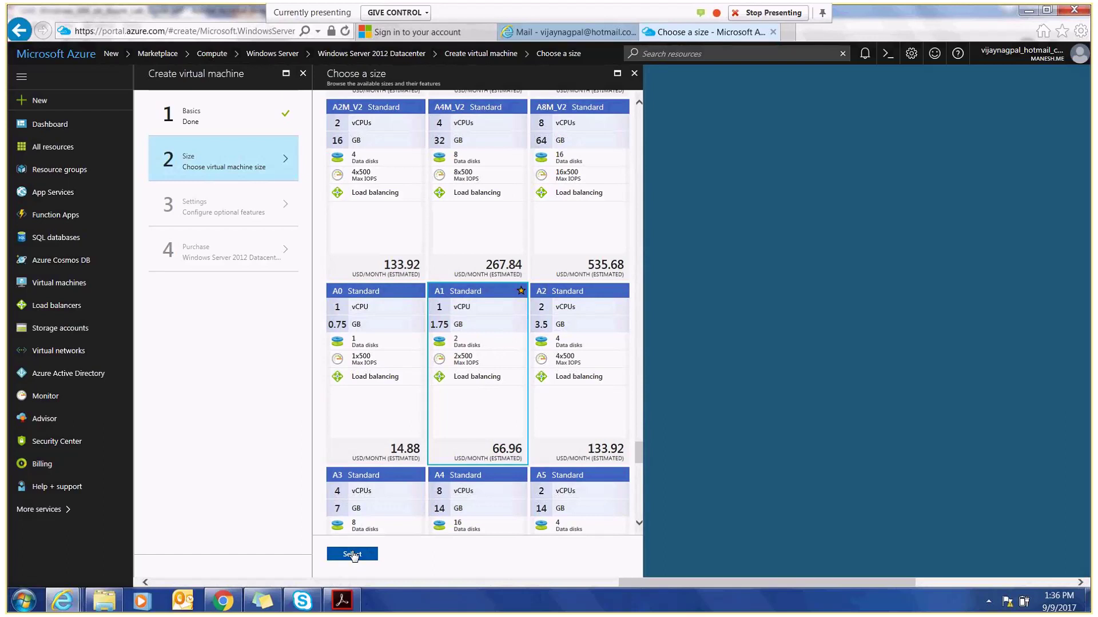
- Confirm the A1 Standard size and move on to the optional Settings step
click(352, 555)
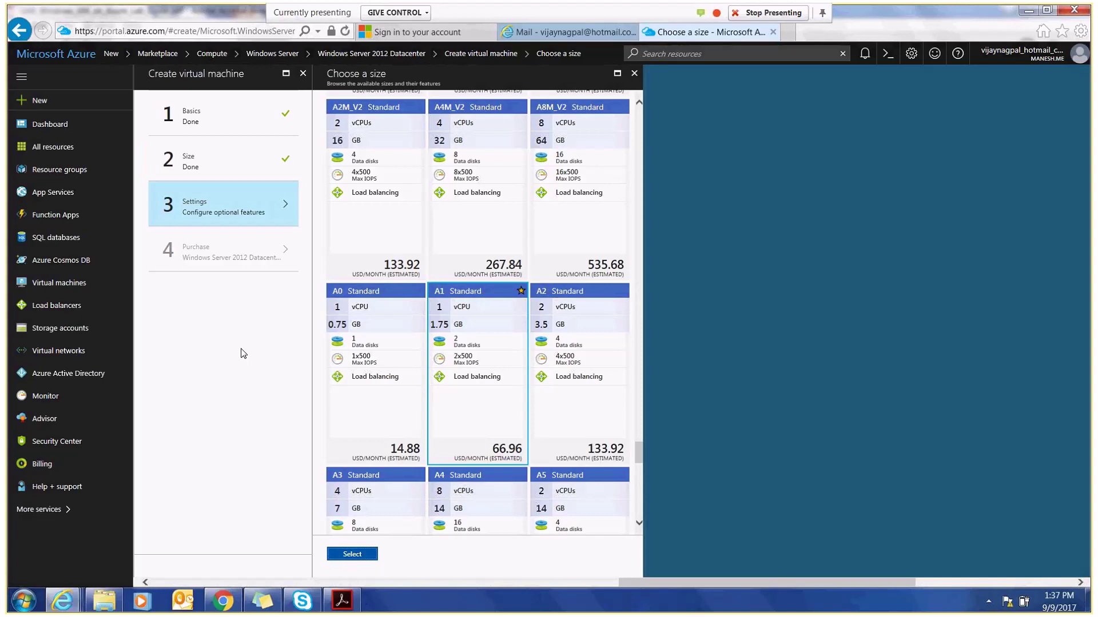
click(234, 225)
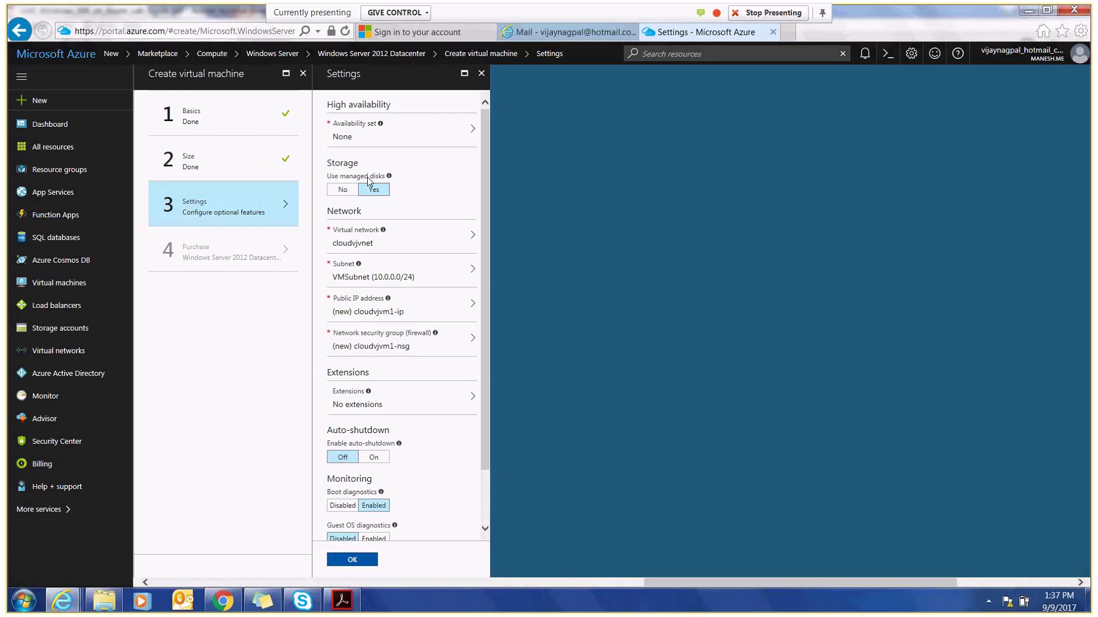
- Switch managed disks off and use storage account cloudvjstore
click(344, 191)
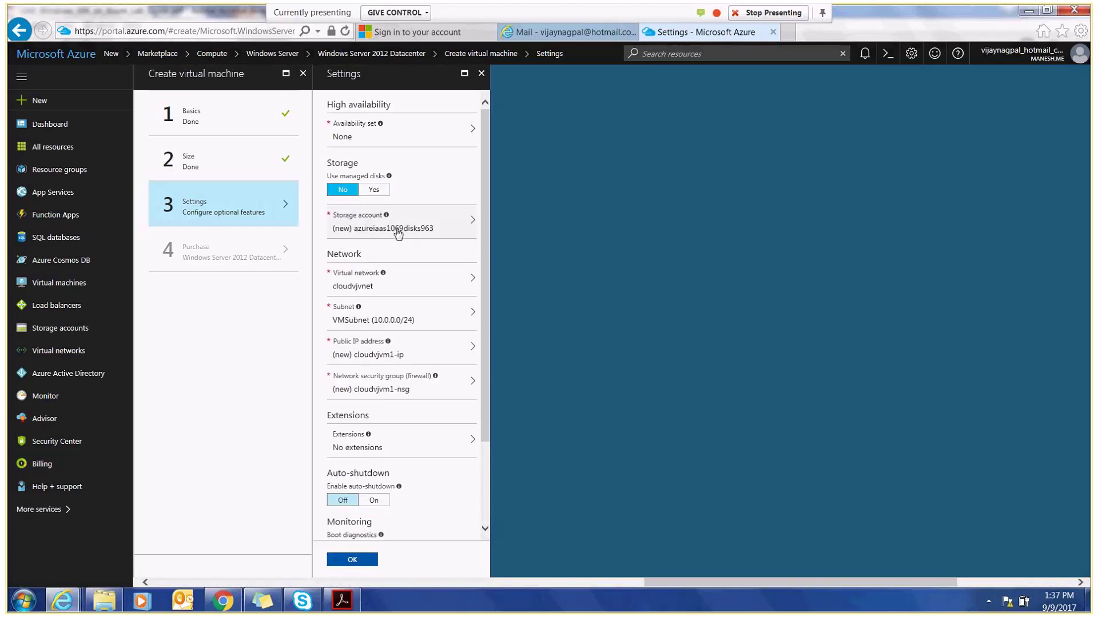
click(401, 232)
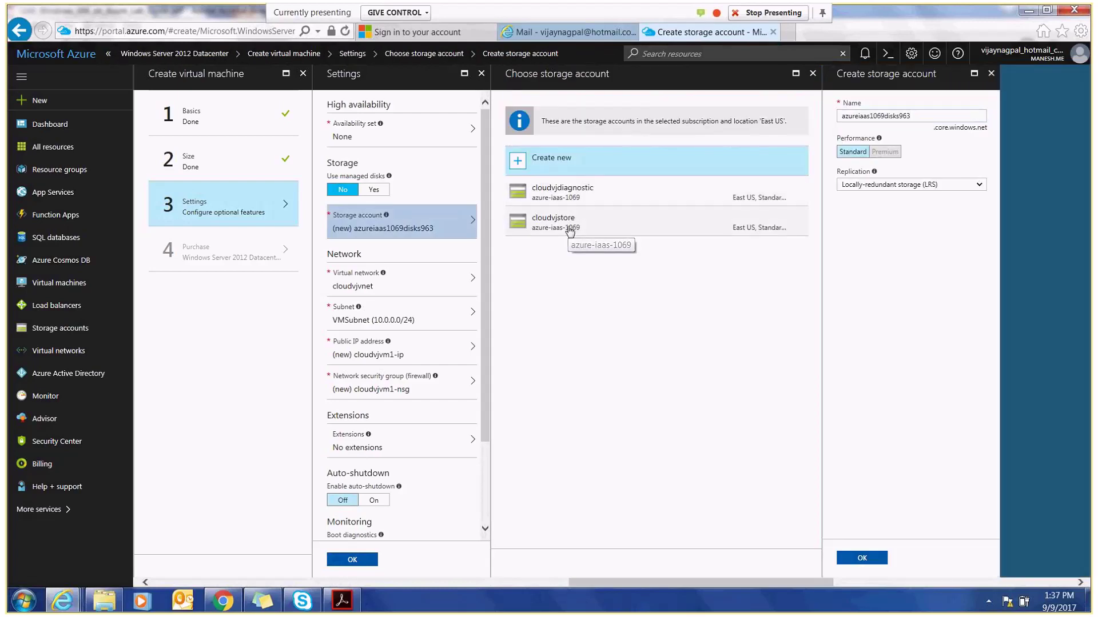
click(569, 223)
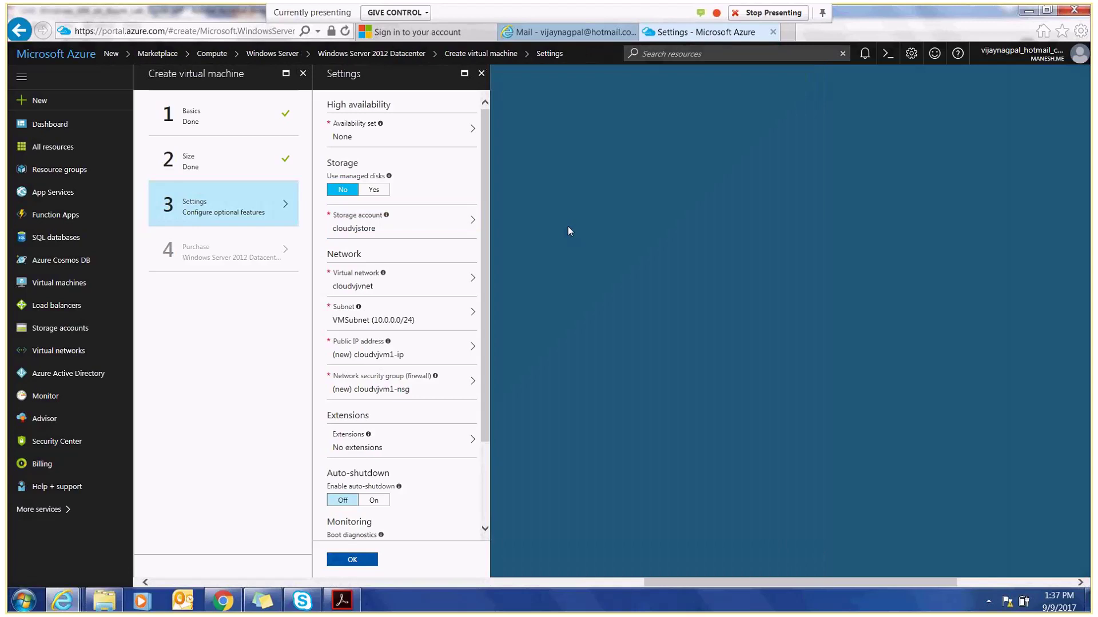
- Use subnet VMSubnet, public IP cloudvjpublicip and security group cloudvjnsg, leaving disks unmanaged
click(422, 325)
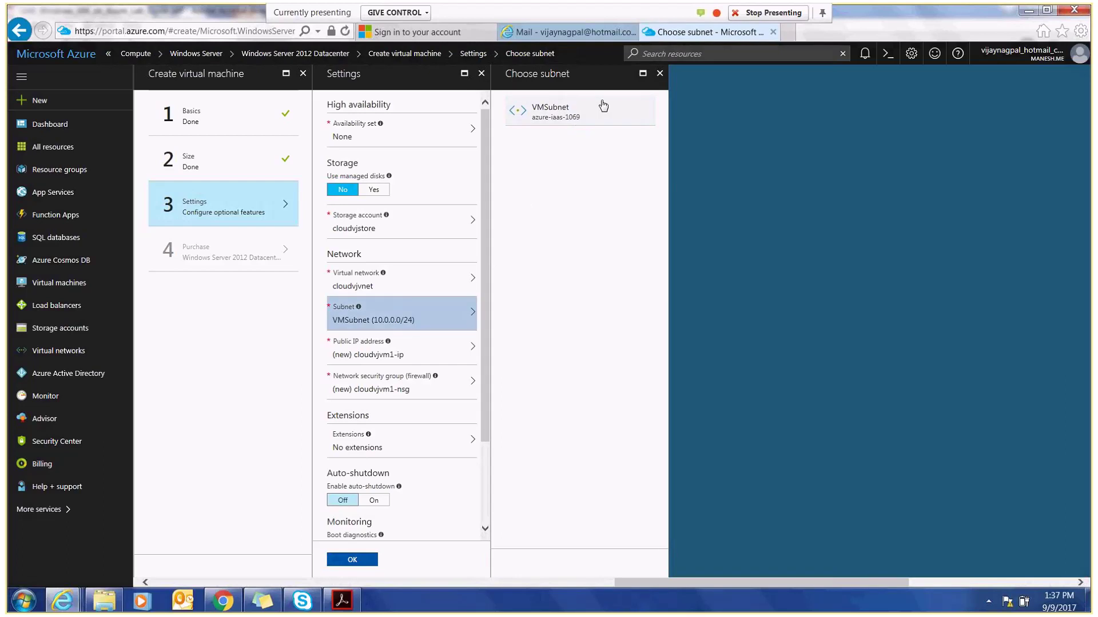
click(574, 119)
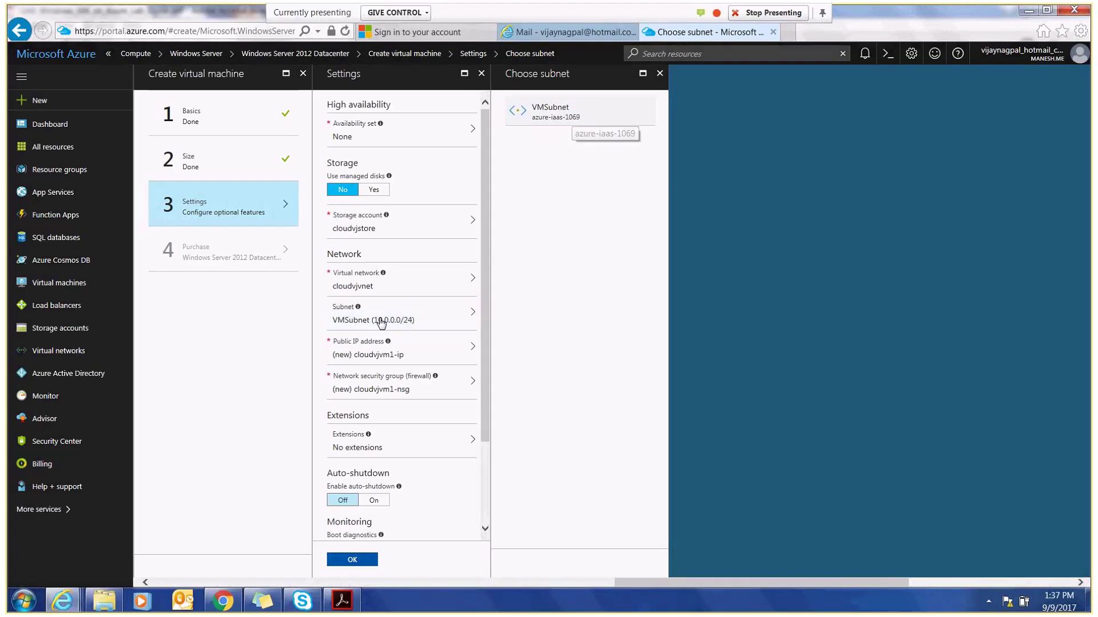
click(407, 363)
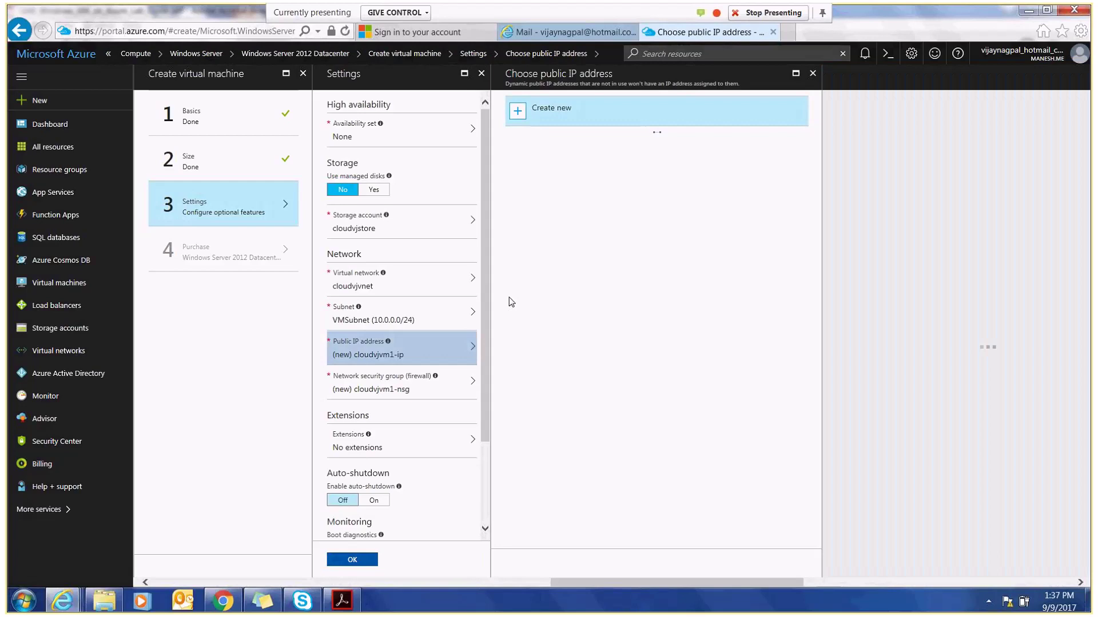
click(552, 232)
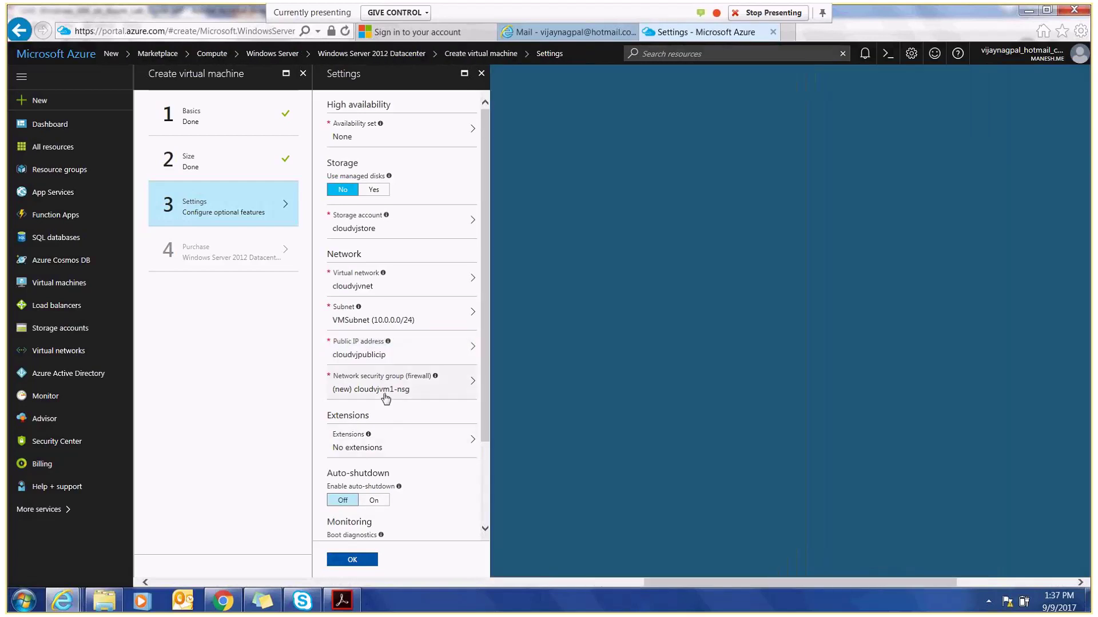
click(386, 399)
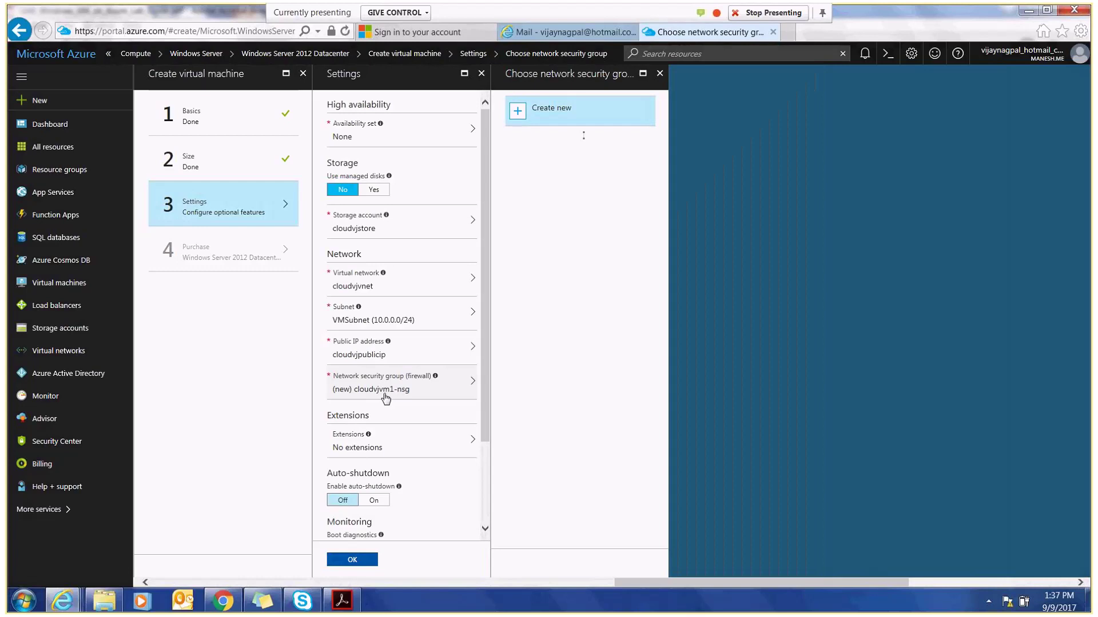
click(547, 233)
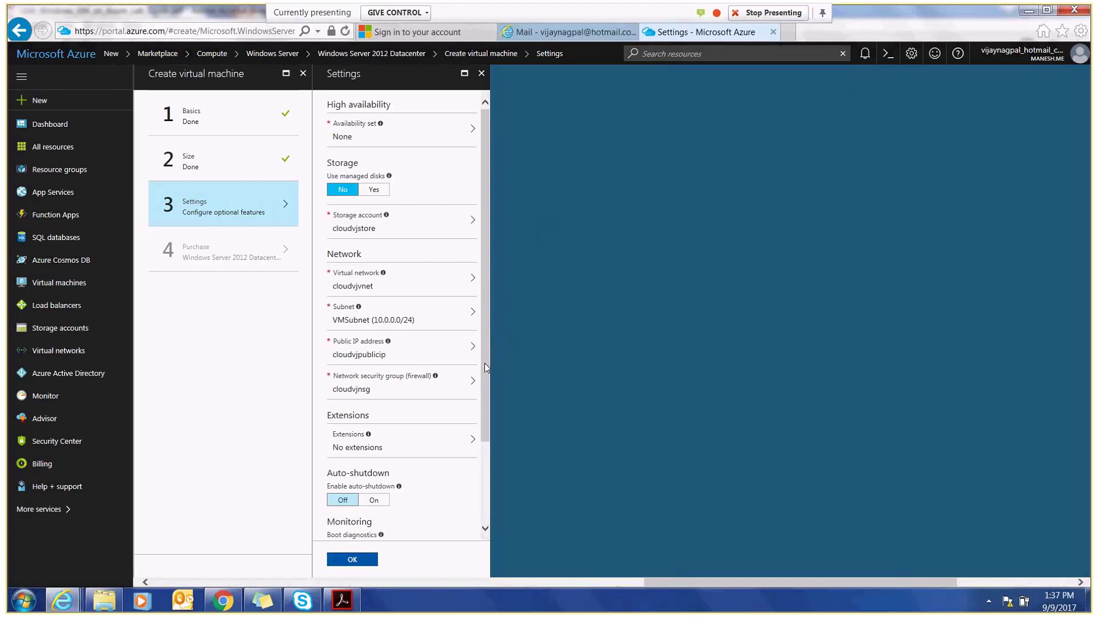
click(375, 189)
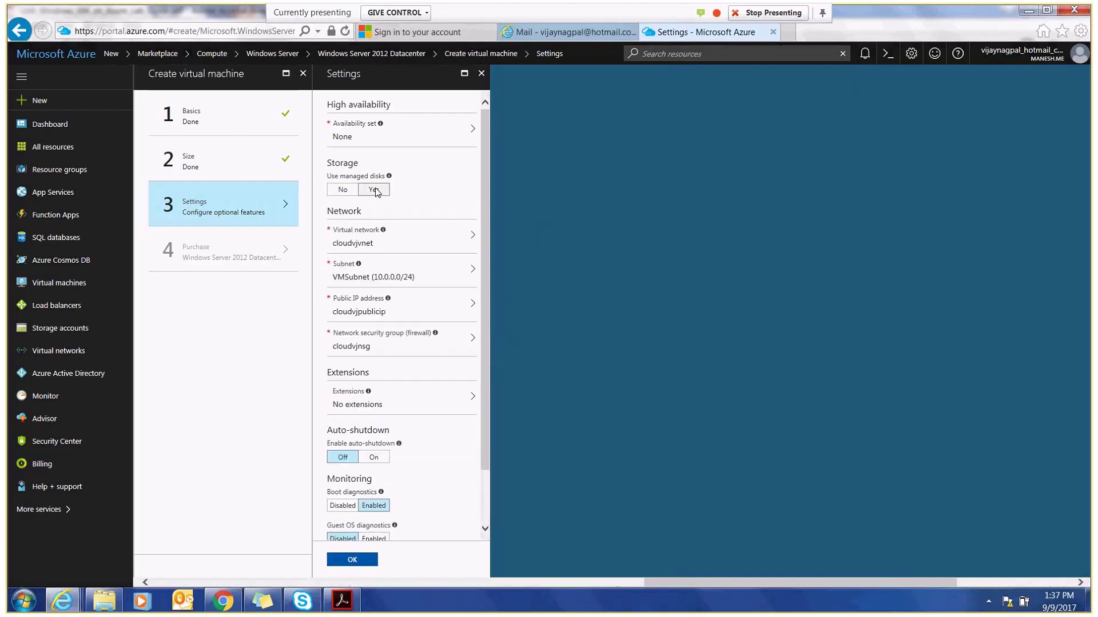
click(342, 190)
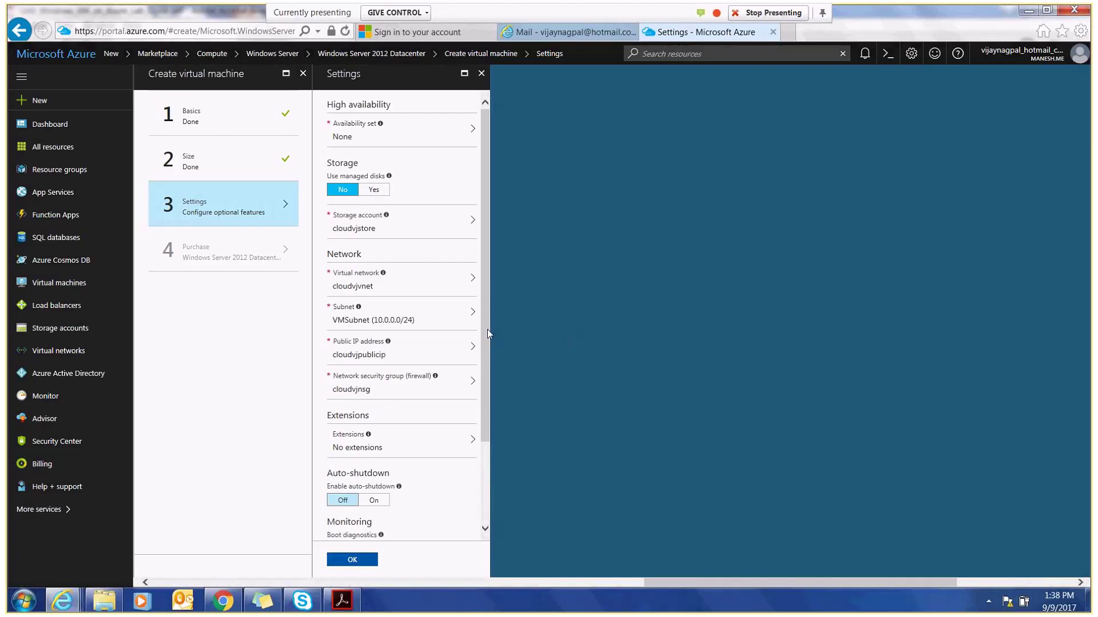
- Scroll down the Settings blade and show the empty Extensions list
drag(487, 330, 487, 379)
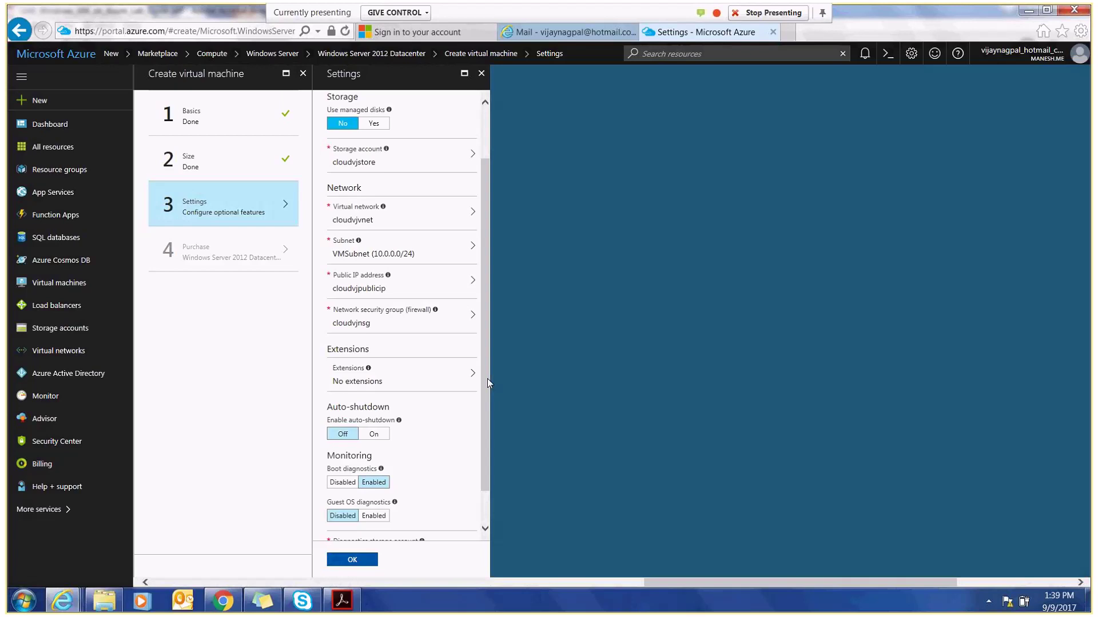
drag(487, 378, 486, 418)
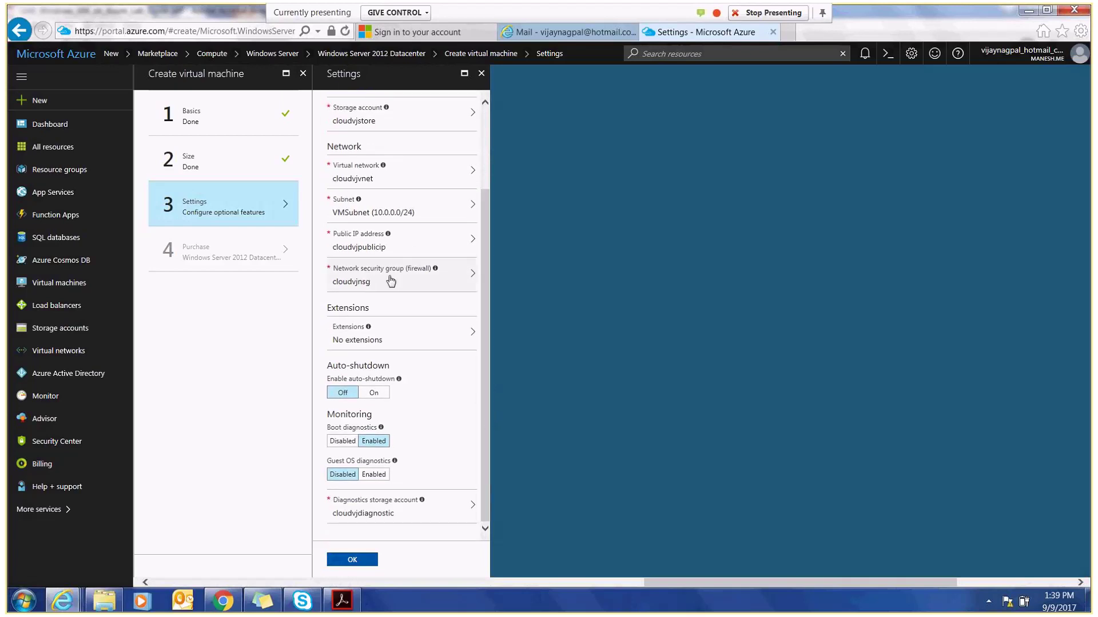
click(425, 340)
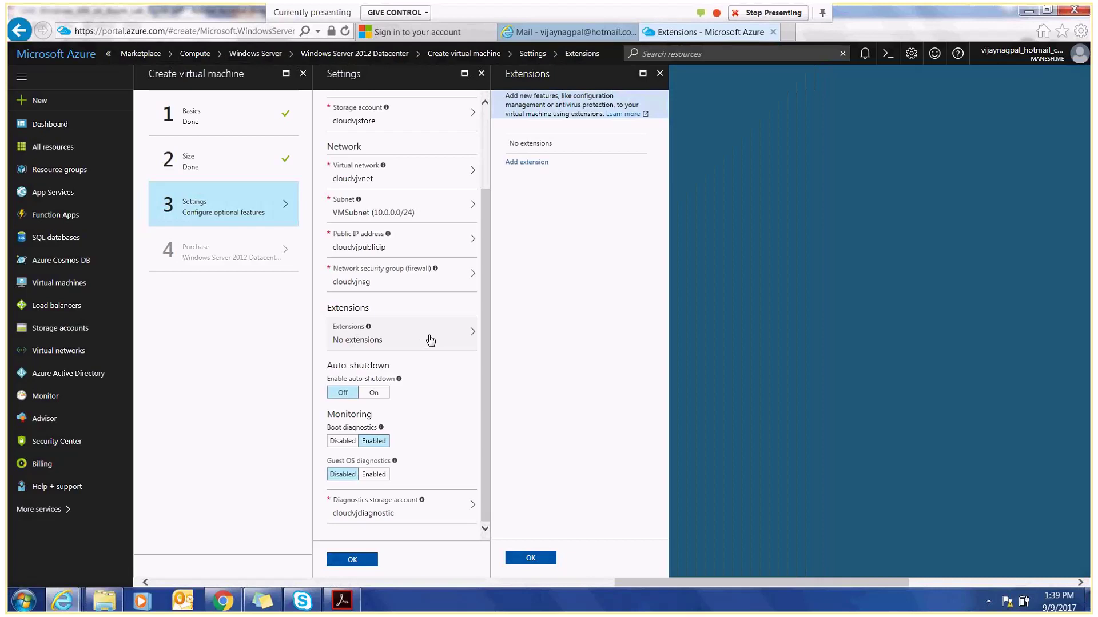
- Close Extensions without adding any and review the auto-shutdown and diagnostics info tips
click(532, 558)
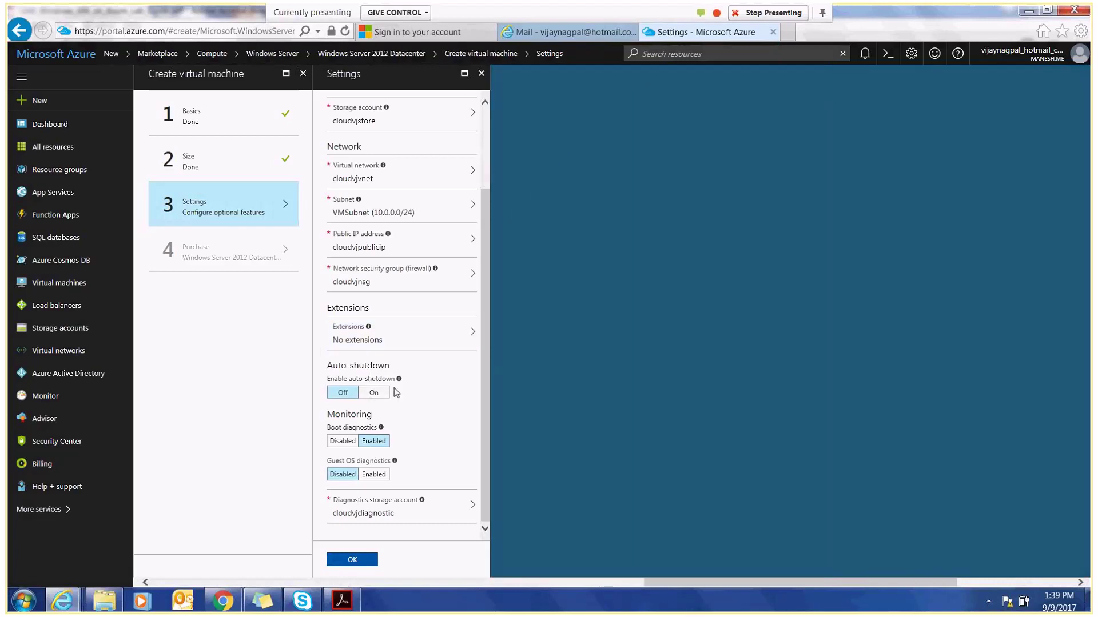
mouse_move(399, 380)
mouse_move(382, 428)
mouse_move(400, 382)
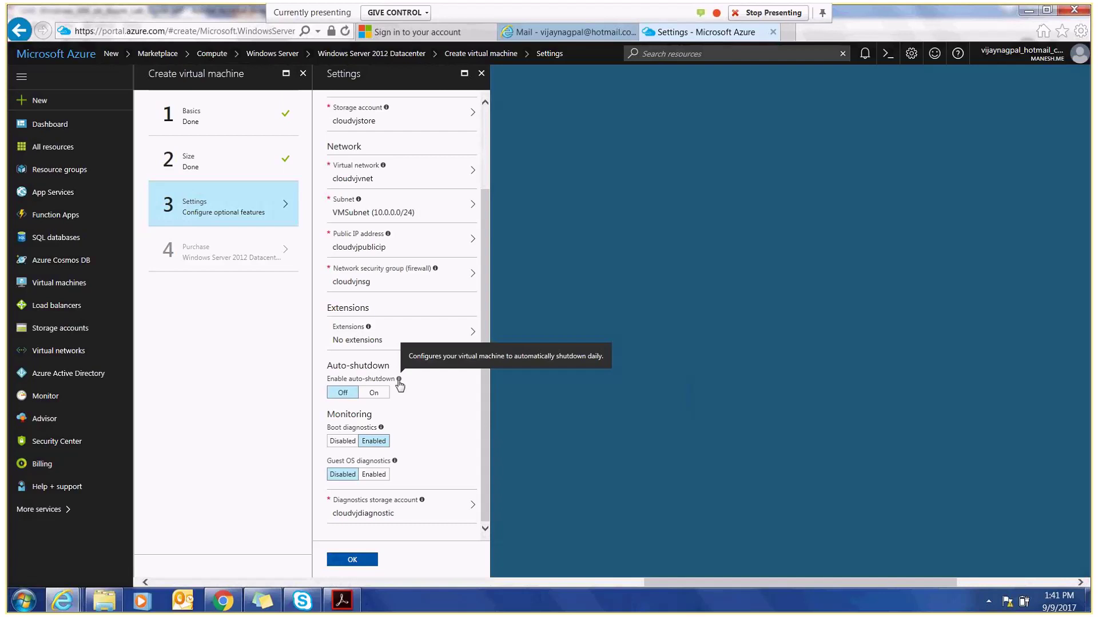
mouse_move(383, 431)
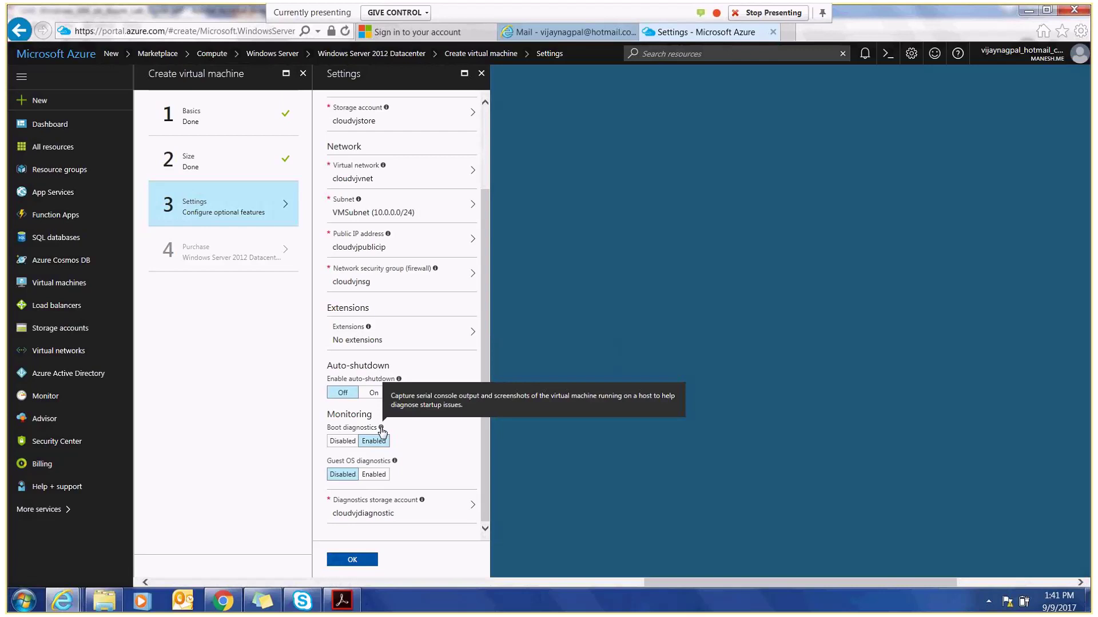
mouse_move(395, 467)
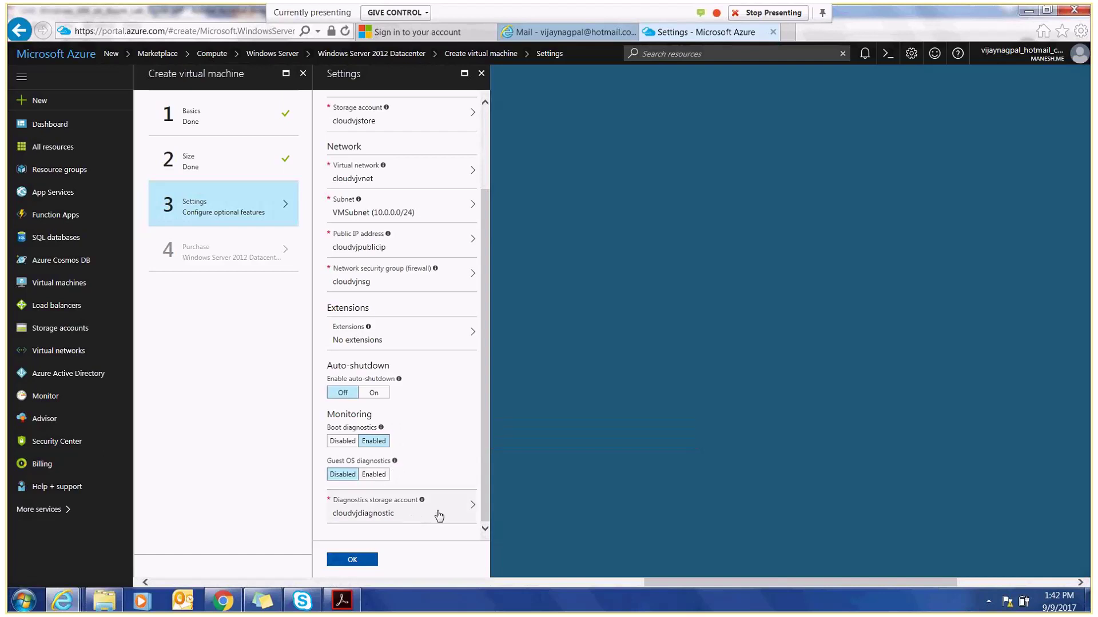
- Set guest OS diagnostics to Enabled with storage cloudvjdiagnostic, then OK the Settings step
click(375, 475)
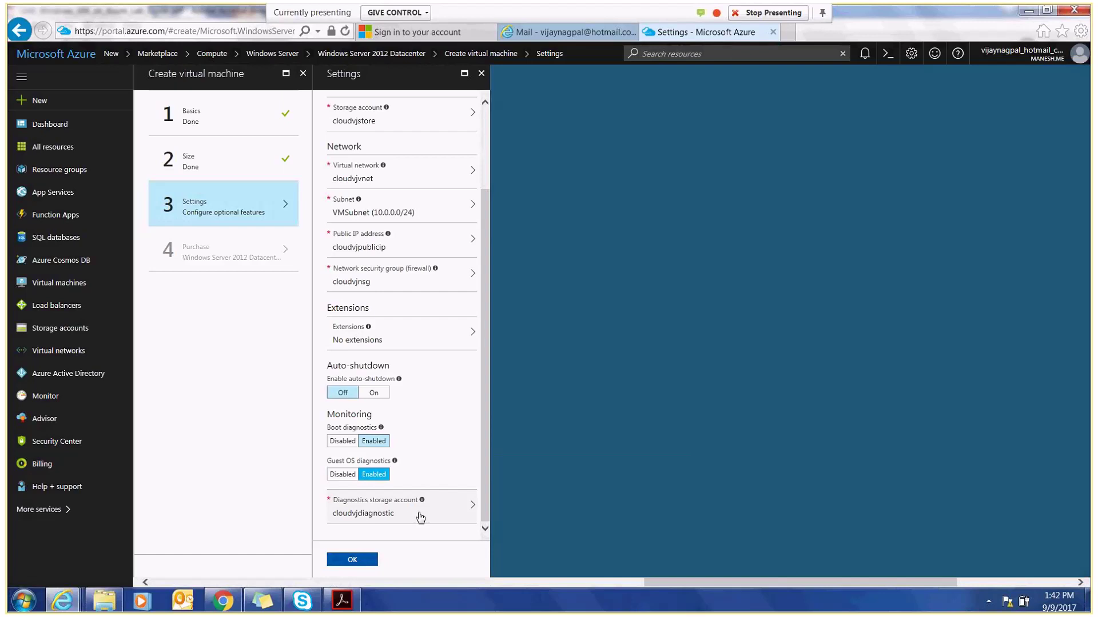
click(419, 517)
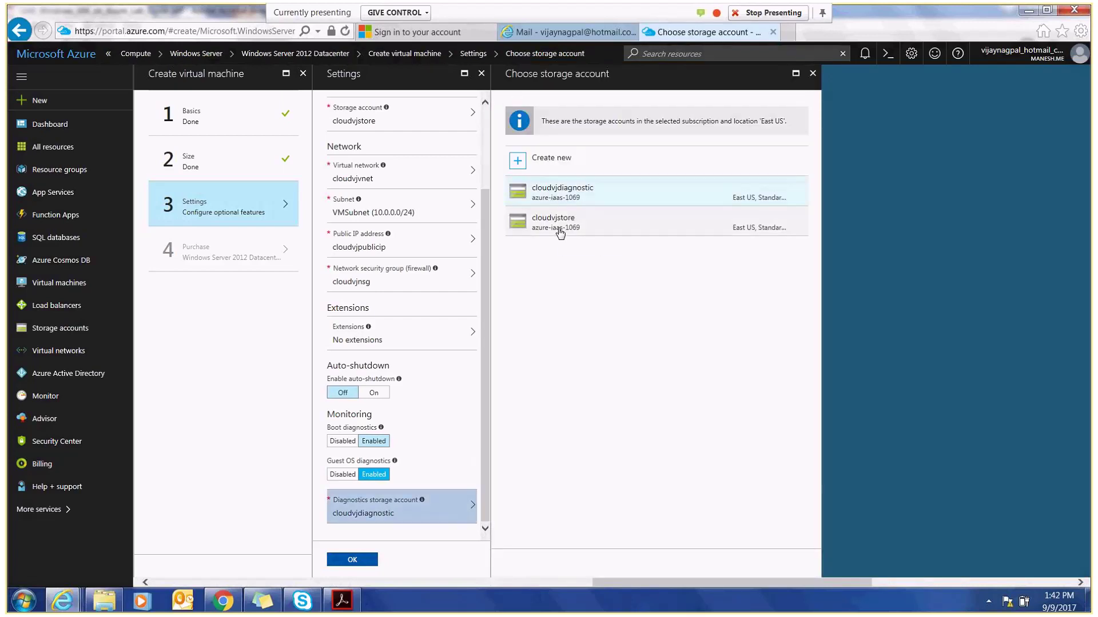
click(564, 195)
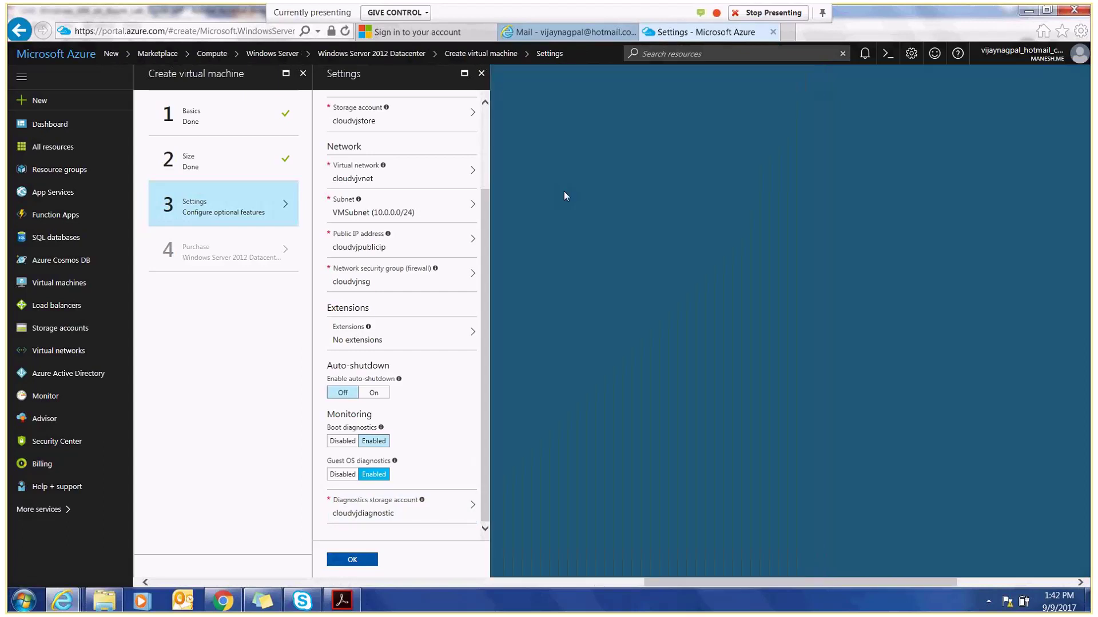
click(351, 561)
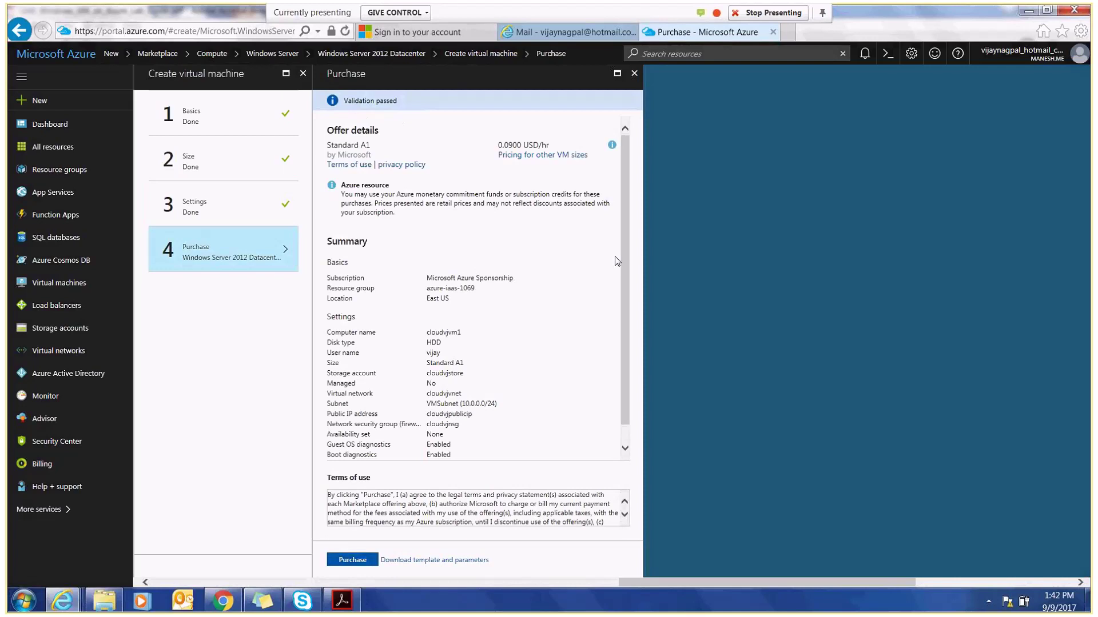
- Review the validated Standard A1 summary for cloudvjvm1 at 0.0900 USD/hr and purchase it
drag(630, 264, 628, 355)
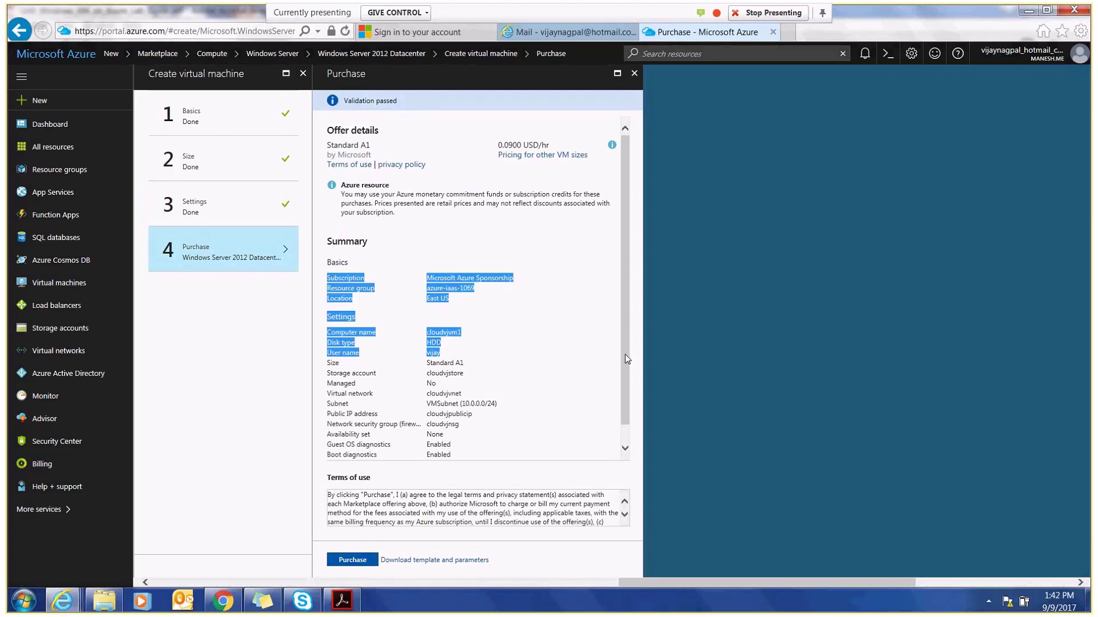
click(625, 450)
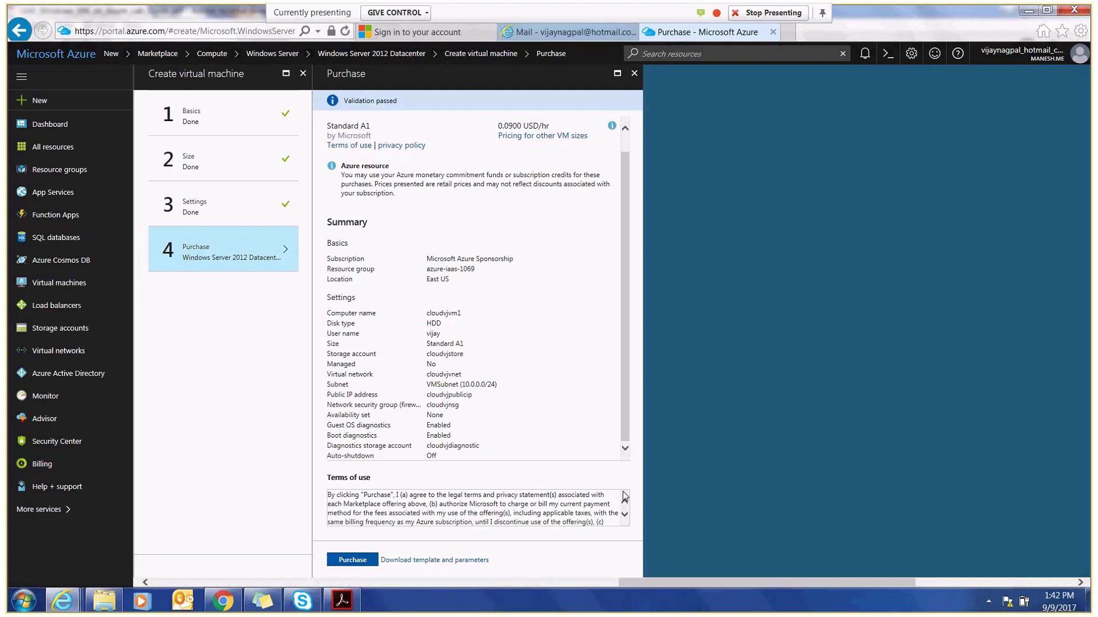
scroll(625, 497, down, 3)
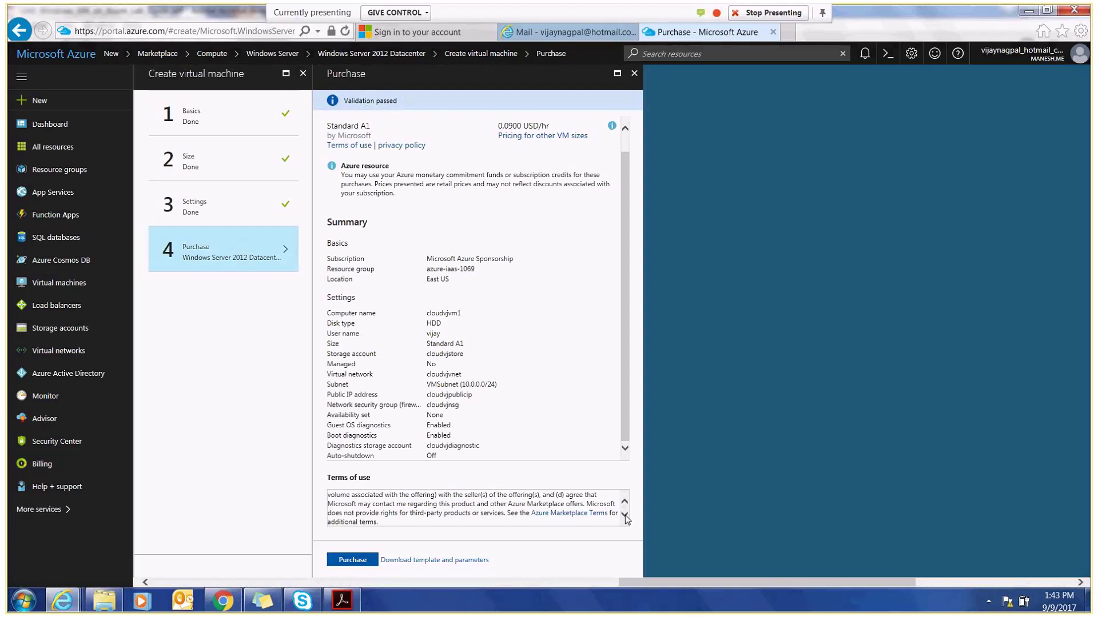
click(352, 560)
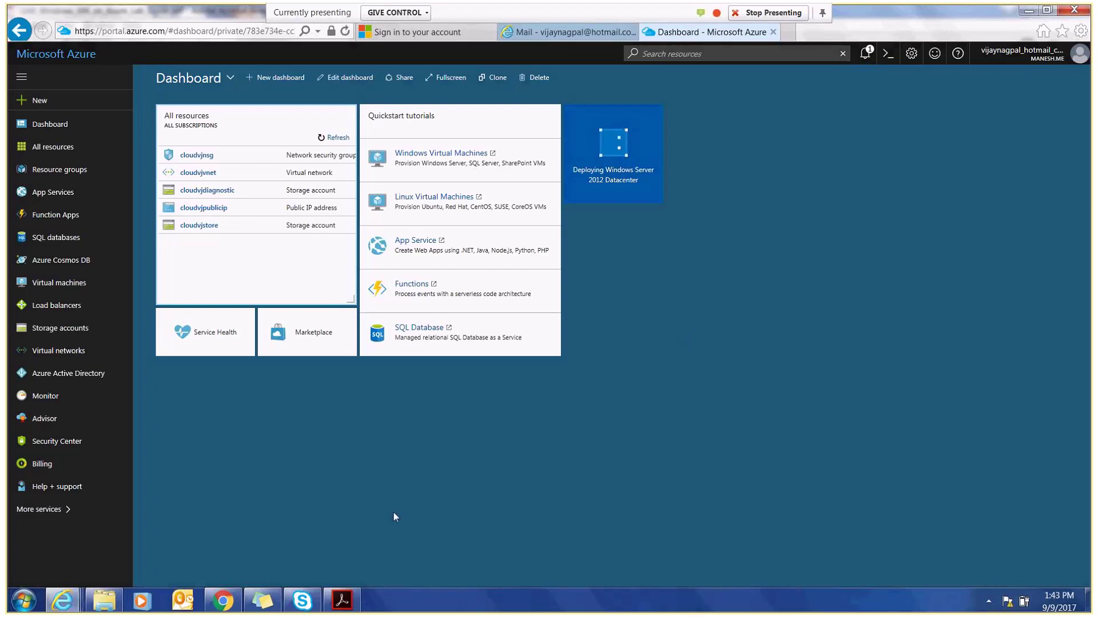
- Glance at the lab guide PDF, then switch back to the Azure dashboard in Internet Explorer
click(343, 600)
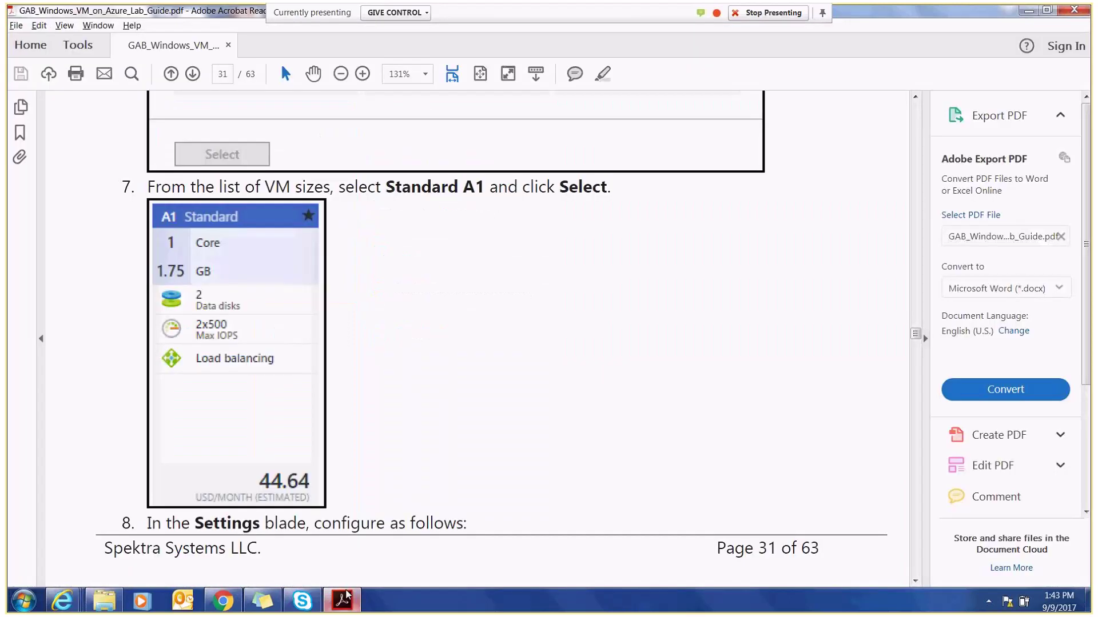
mouse_move(62, 600)
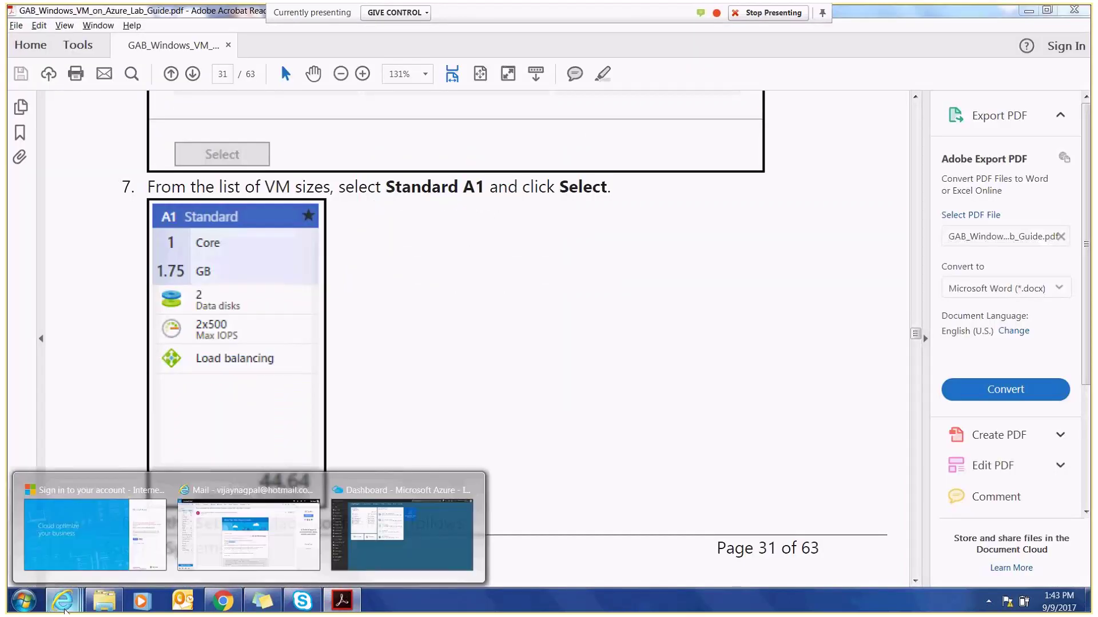
click(387, 564)
- Open the cloudvjstore storage account (East US, locally-redundant) from the azure-iaas-1069 resource group
click(59, 170)
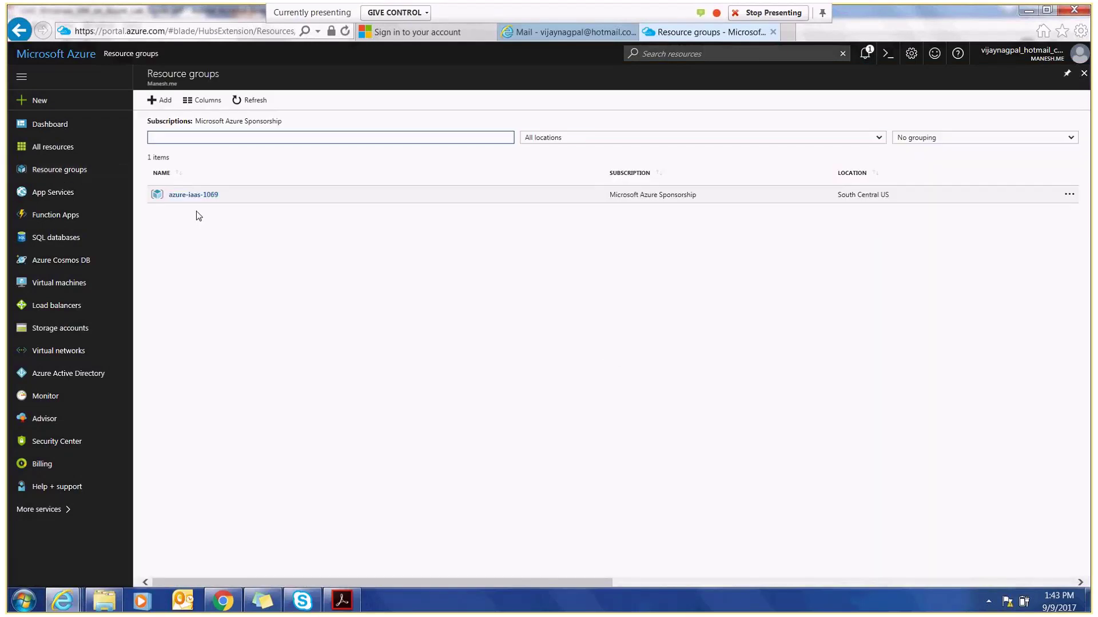
click(192, 200)
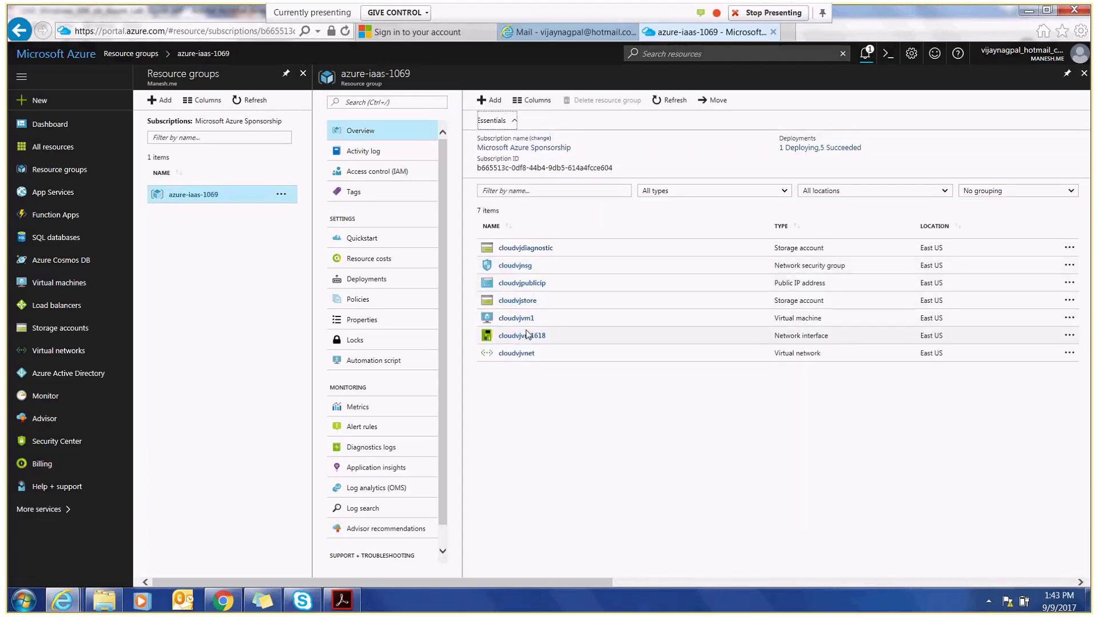
click(517, 301)
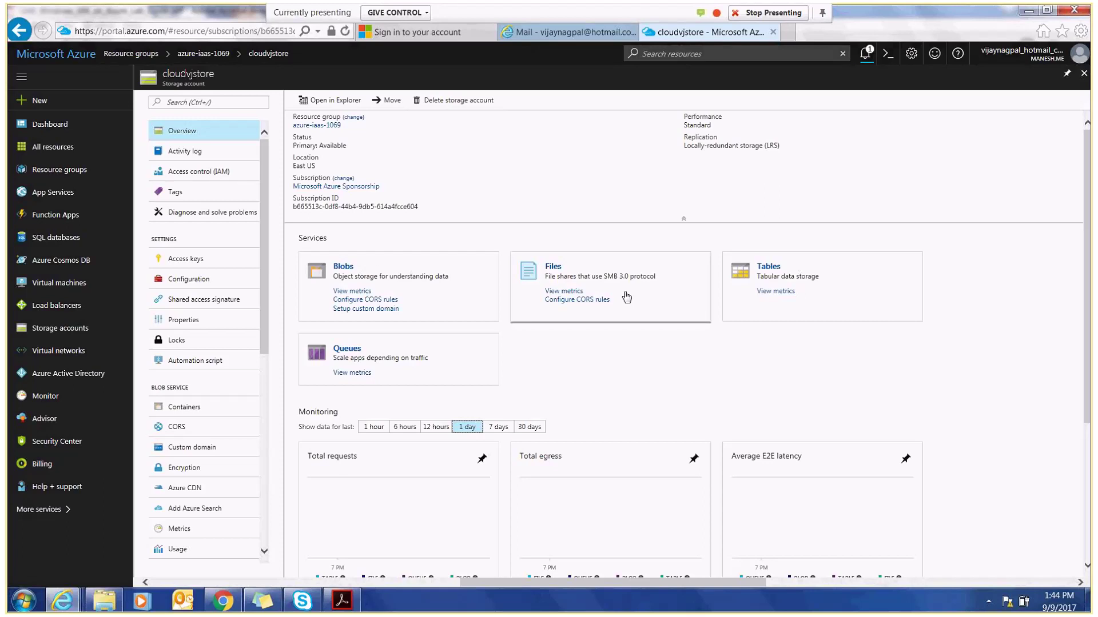
click(357, 277)
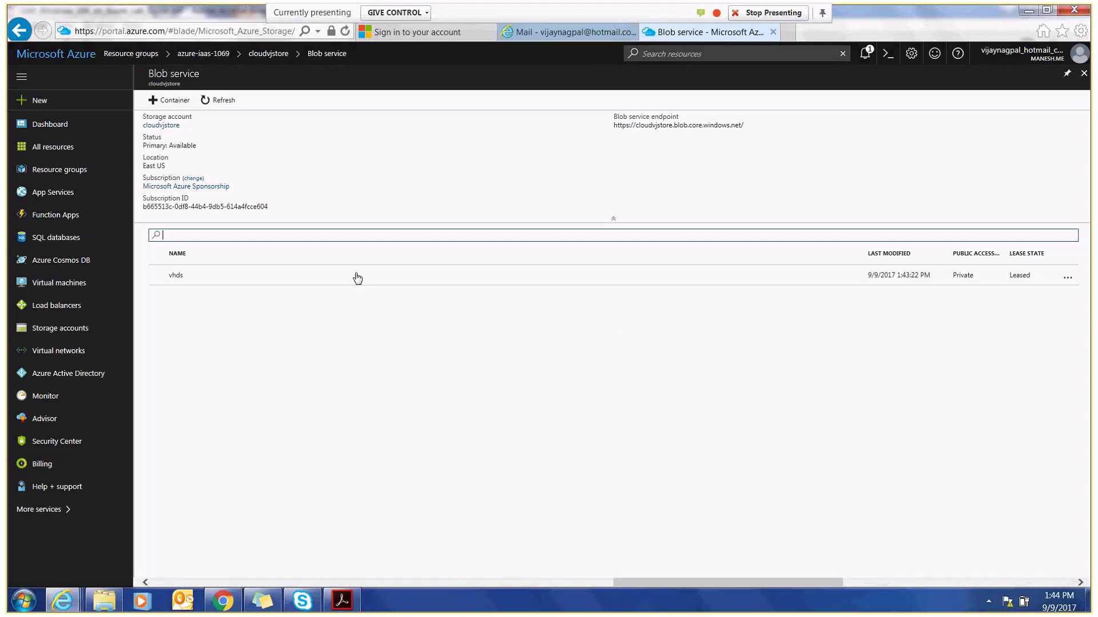
- Open the vhds container to view the VM's 127 GiB .vhd page blob
click(185, 284)
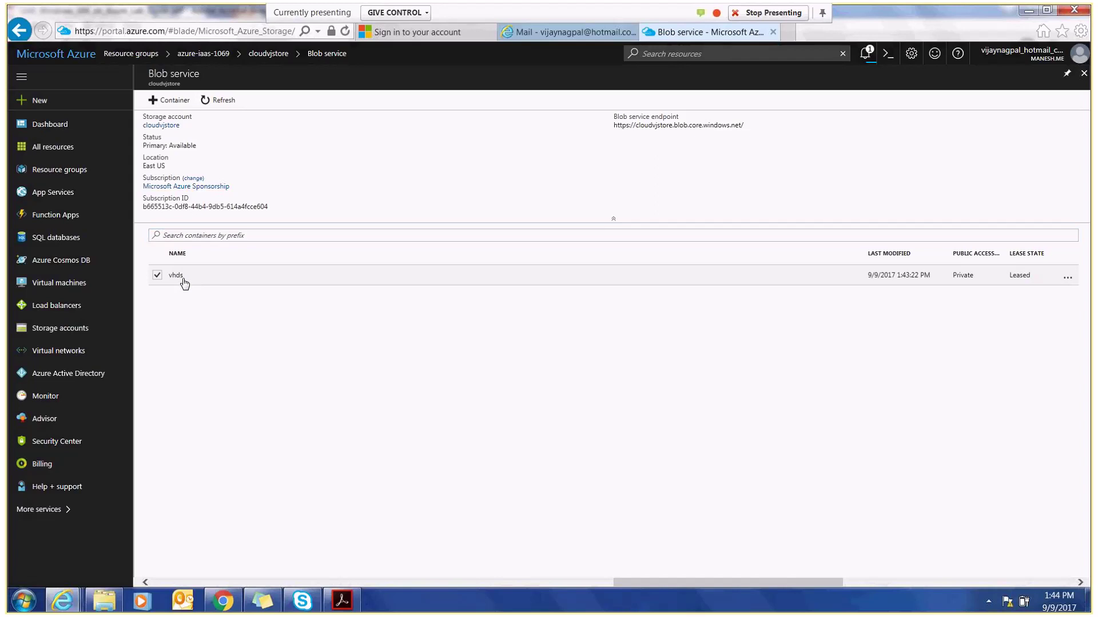
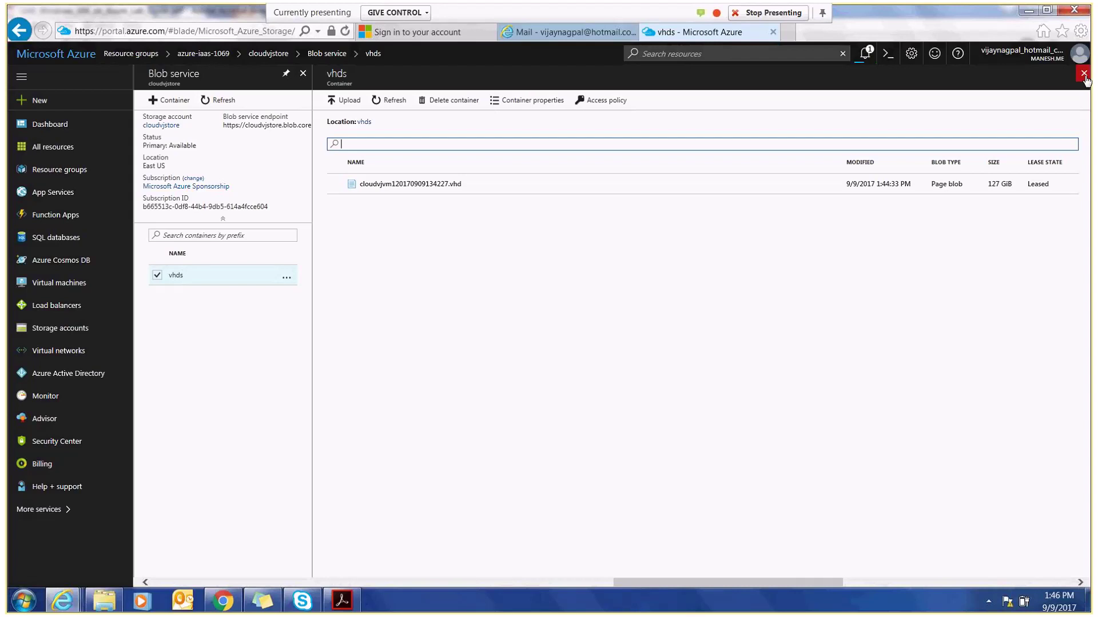
- Close the vhds container and Blob service blades to get back to the cloudvjstore overview
click(1084, 74)
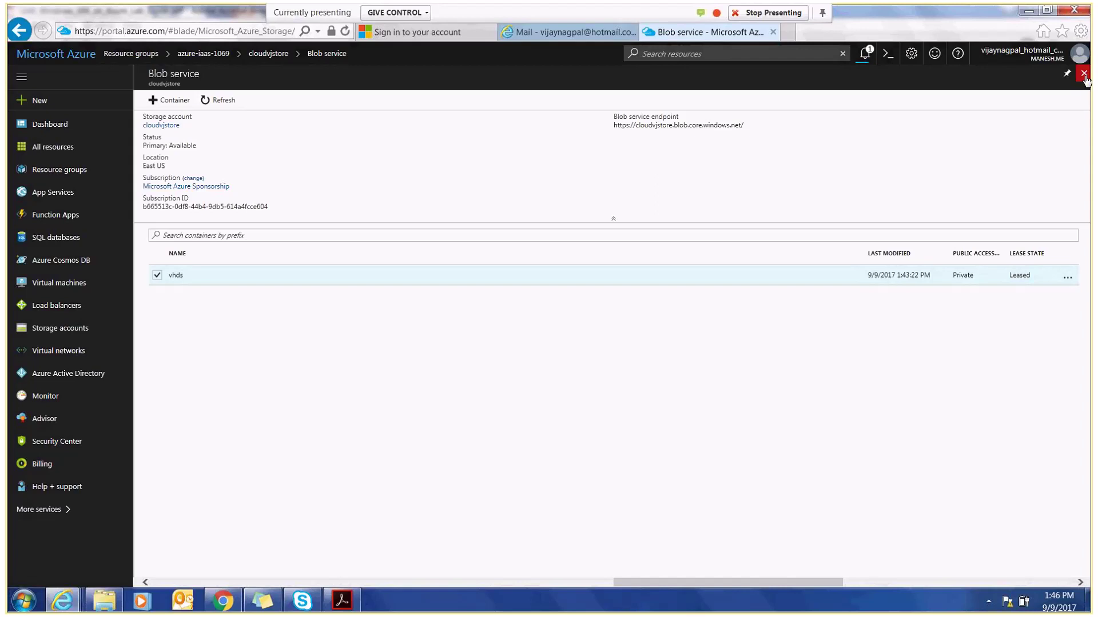
click(1083, 73)
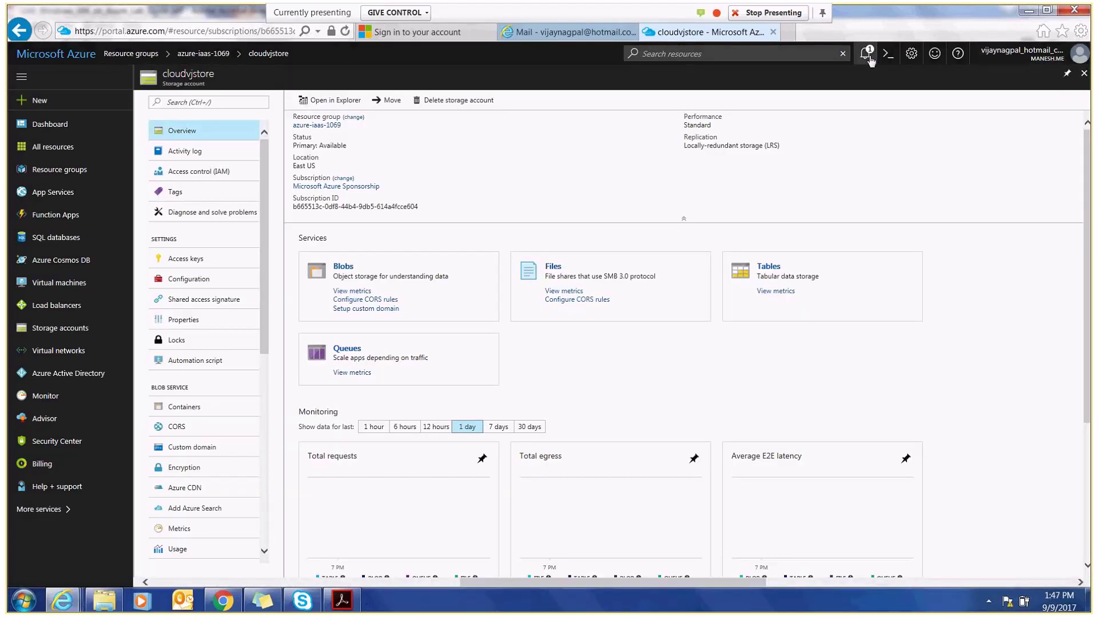
- Check the running deployment's notifications, reopen the cloudvjstore Blobs service, and start a new browser tab
click(867, 54)
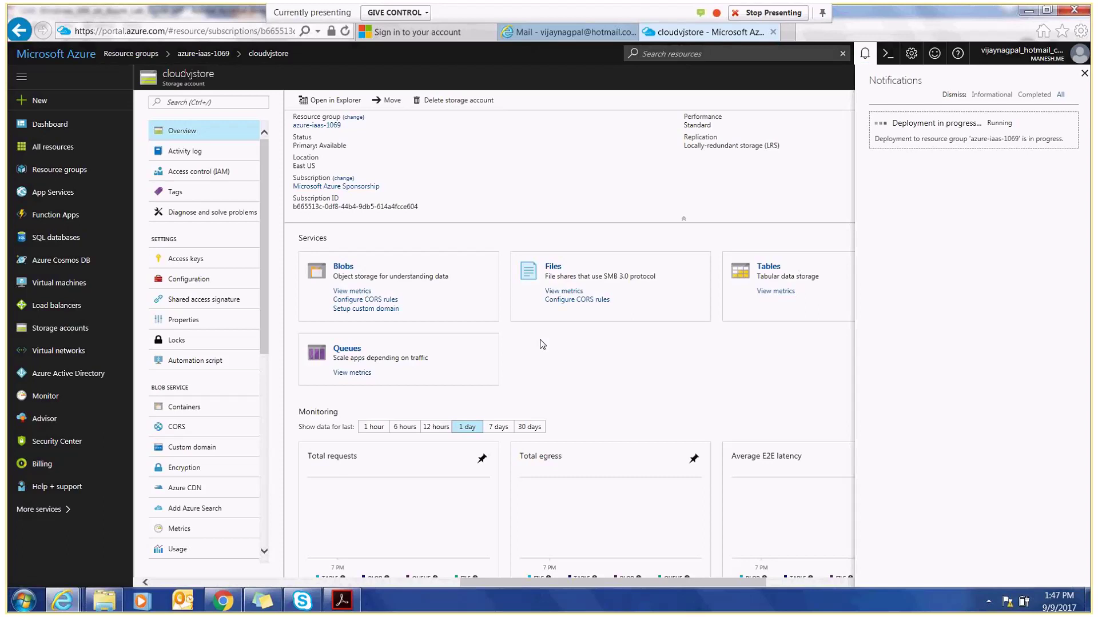
click(448, 298)
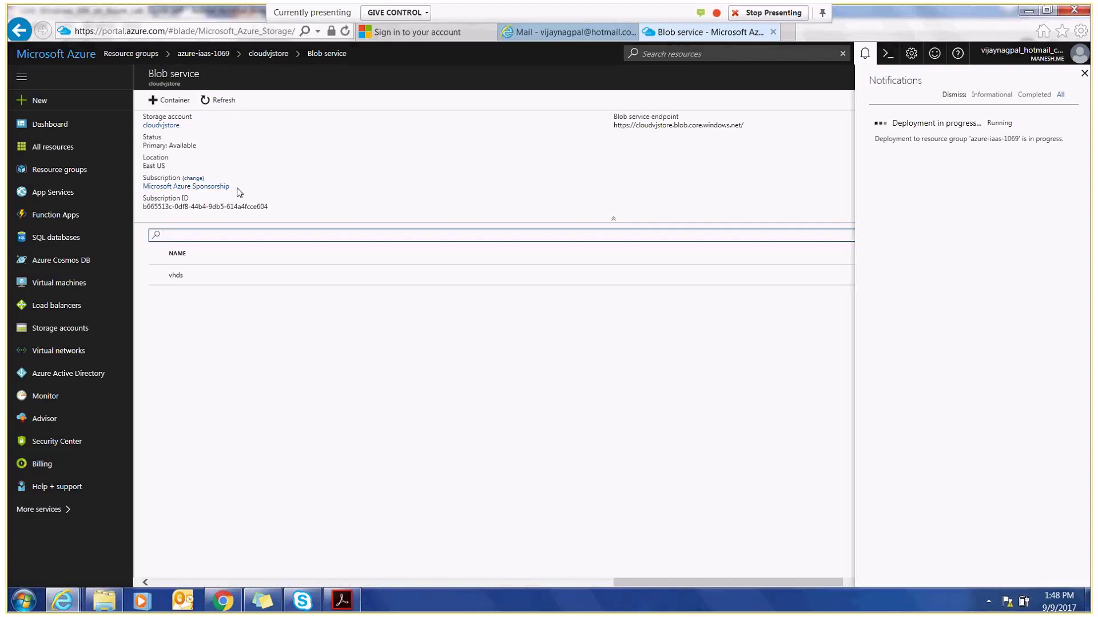
click(1084, 74)
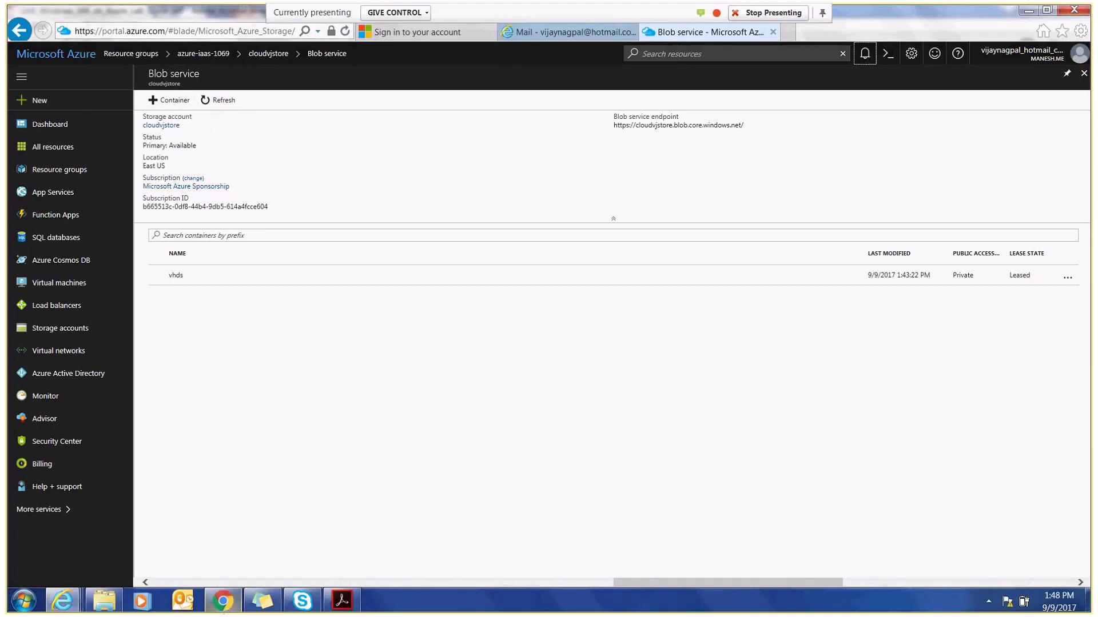
click(788, 35)
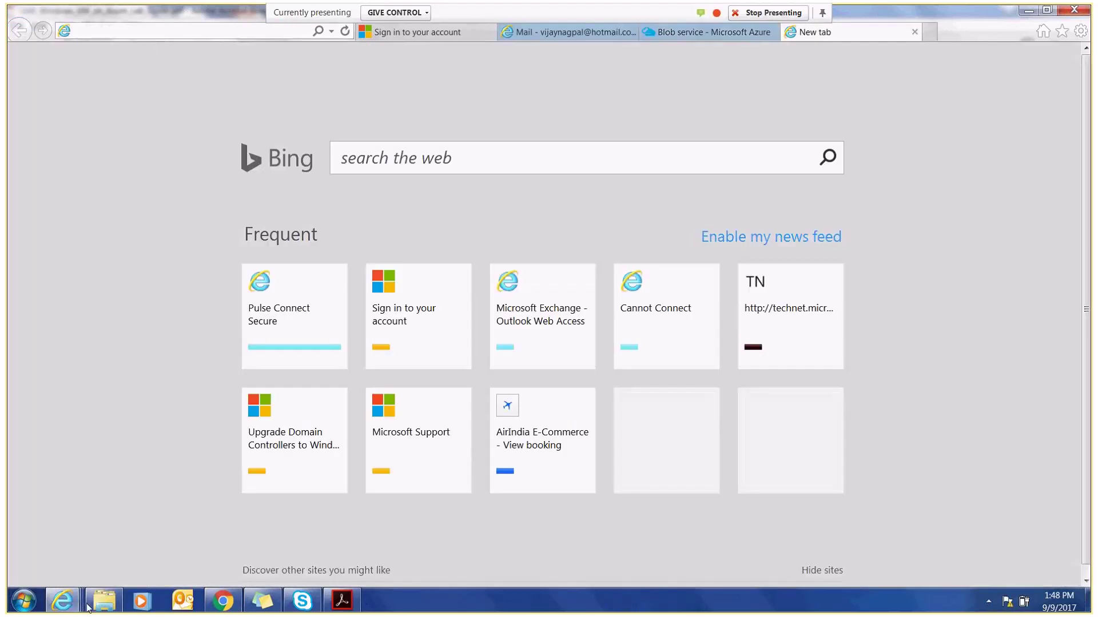
- Look through the files in the Downloads folder, then close the Explorer window
click(100, 601)
click(258, 221)
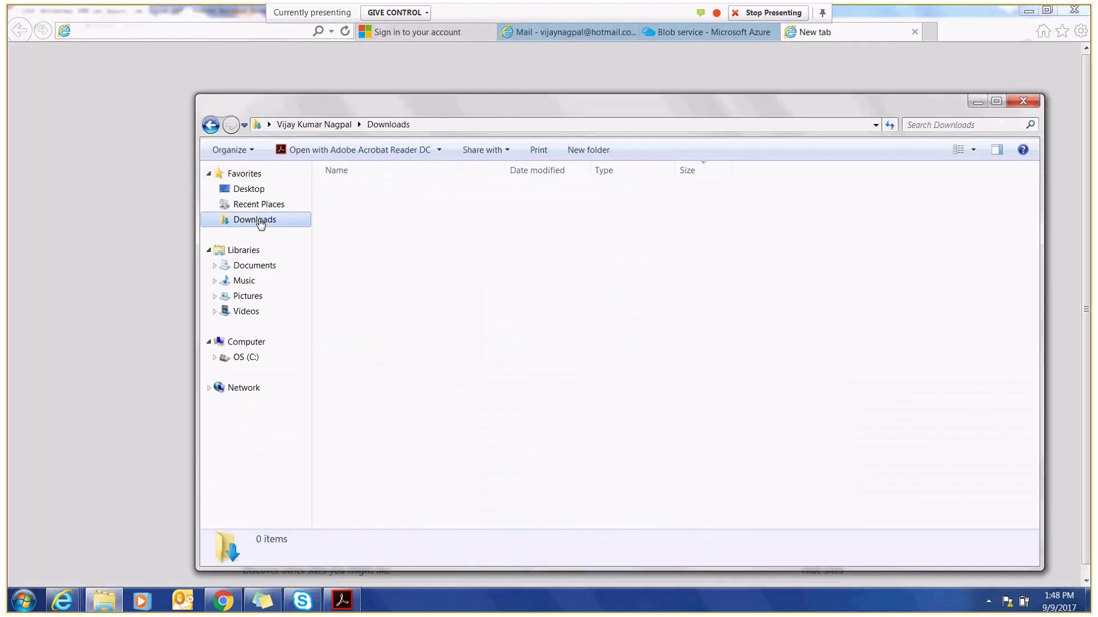
click(375, 209)
key(s)
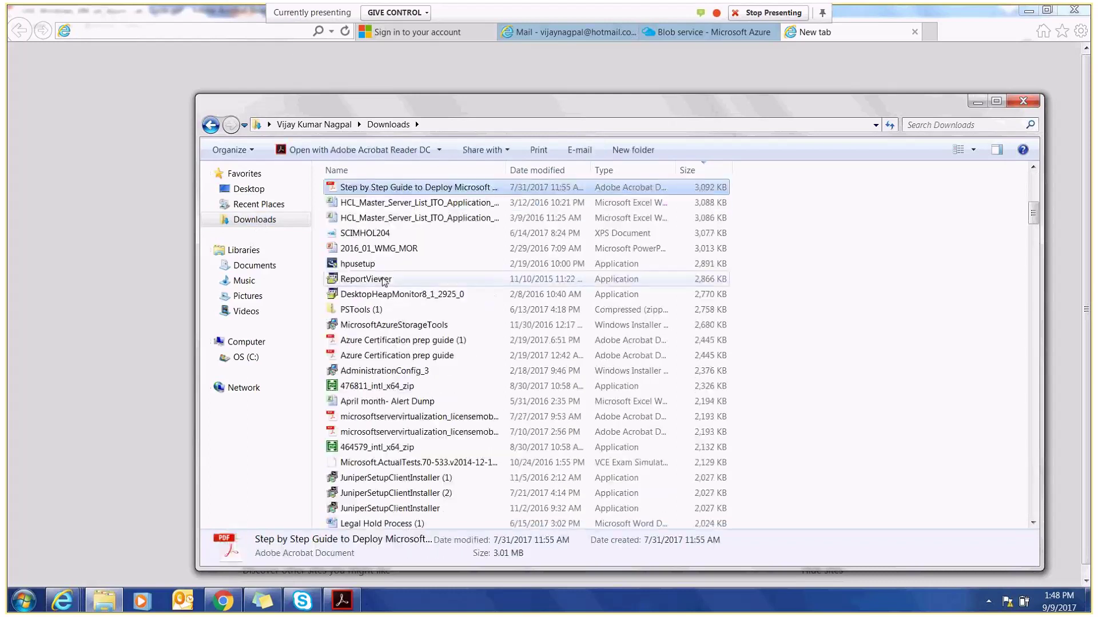
key(r)
key(s)
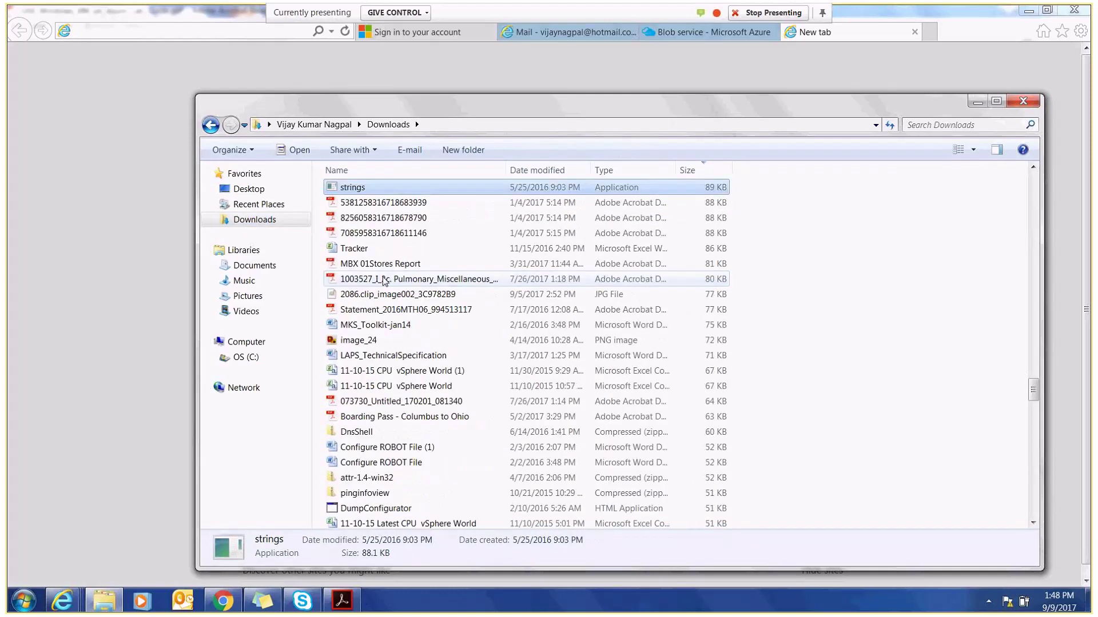
click(391, 355)
key(s)
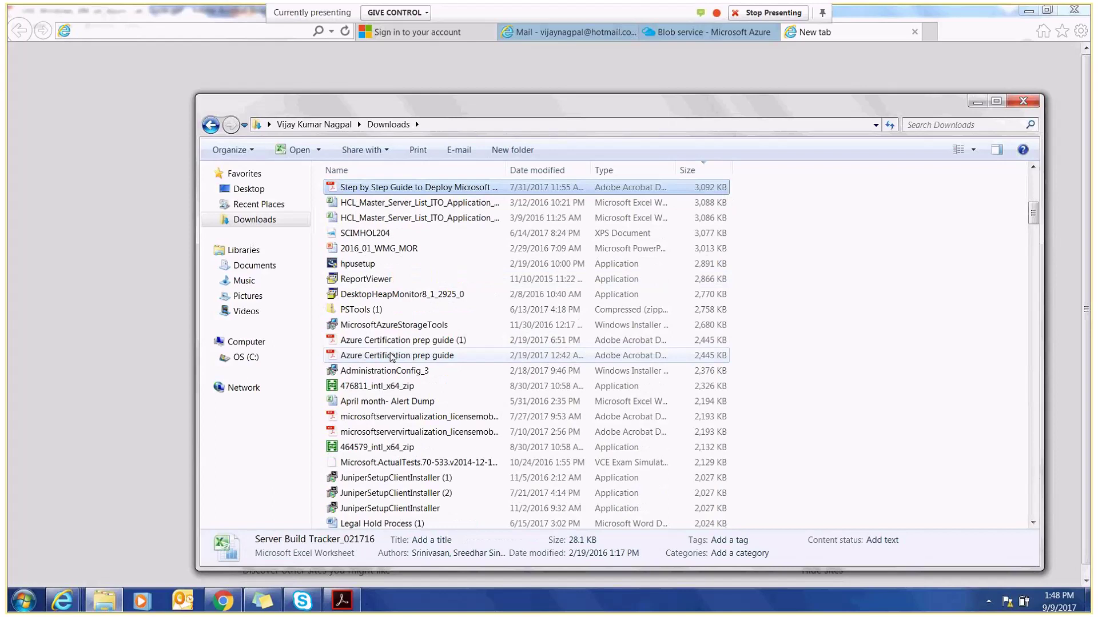
click(1021, 106)
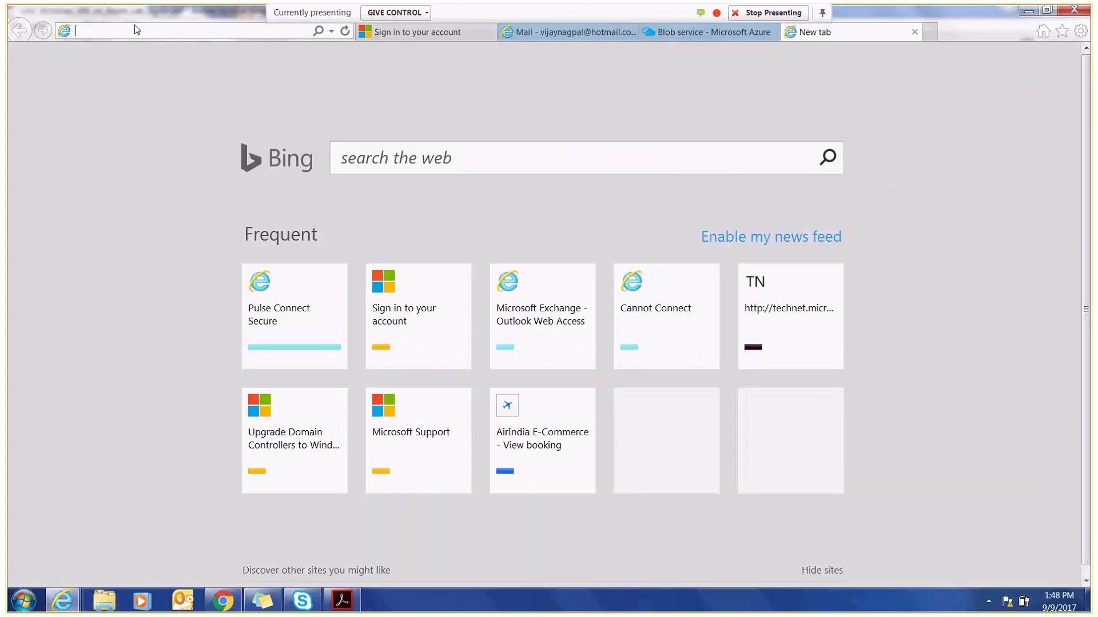
- Search Google for 'storage explorer for azure' and open the Azure Storage Explorer result in a new tab
text(google.com/)
key(Return)
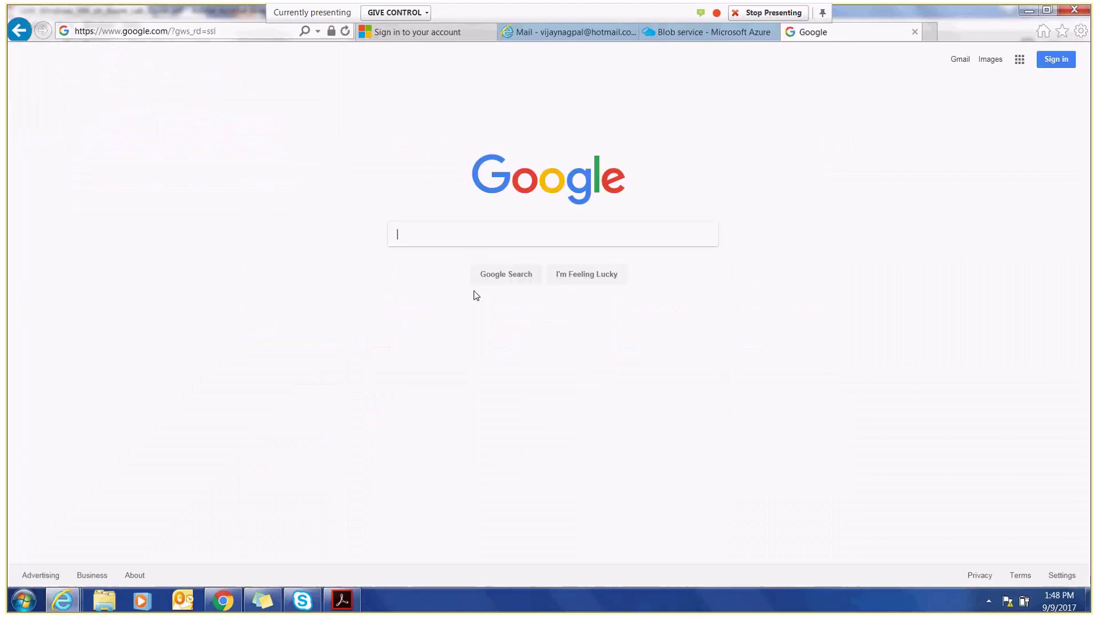
text(storage )
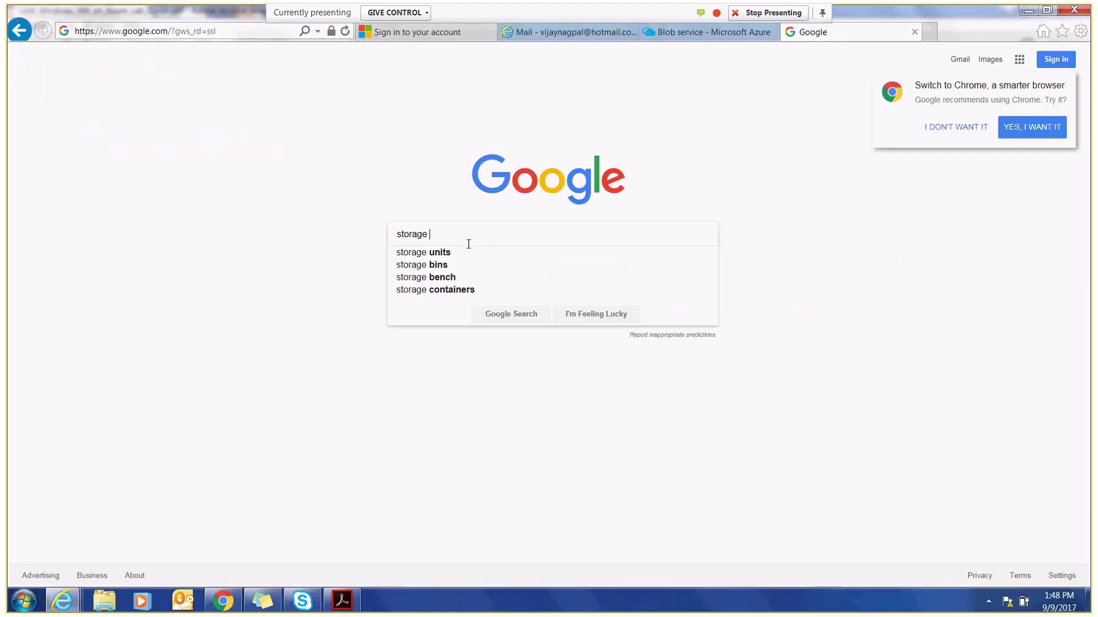
text(expl)
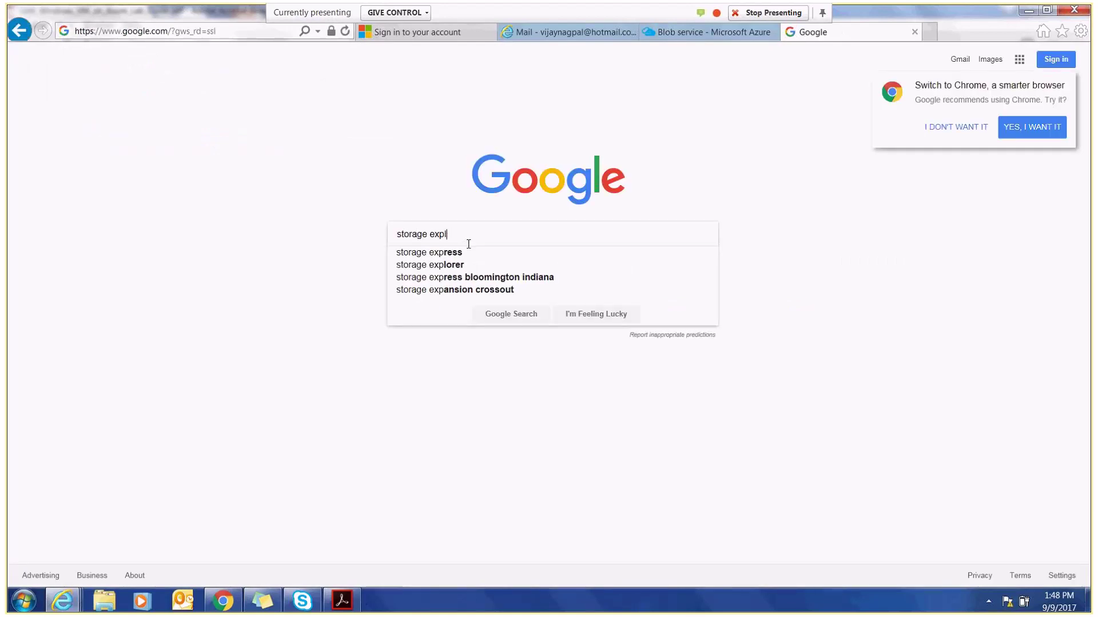
text(orer for)
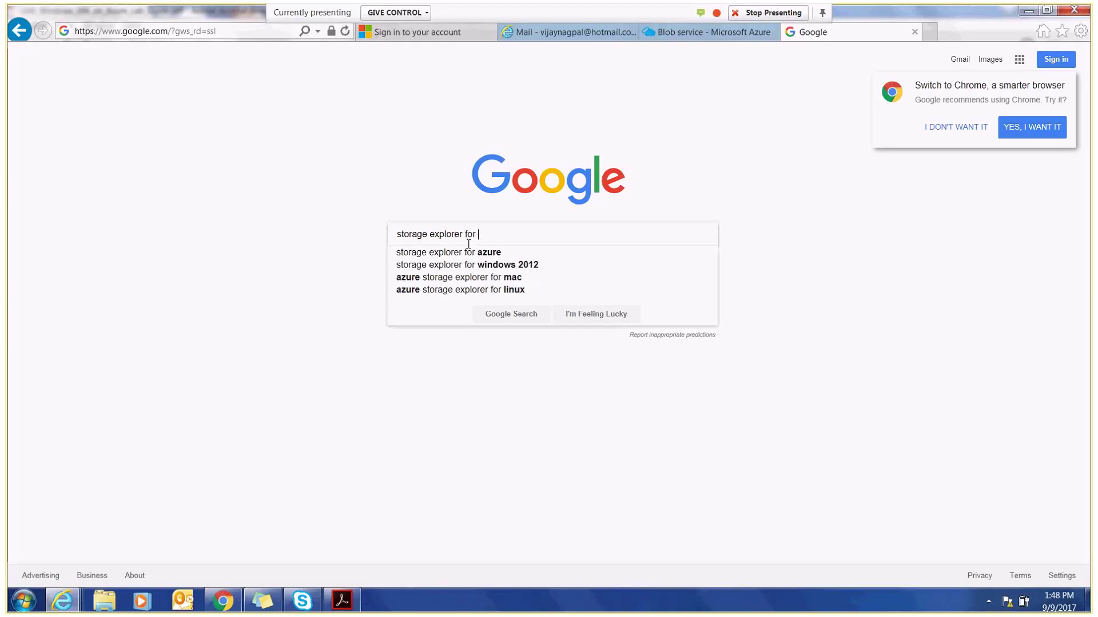
click(466, 254)
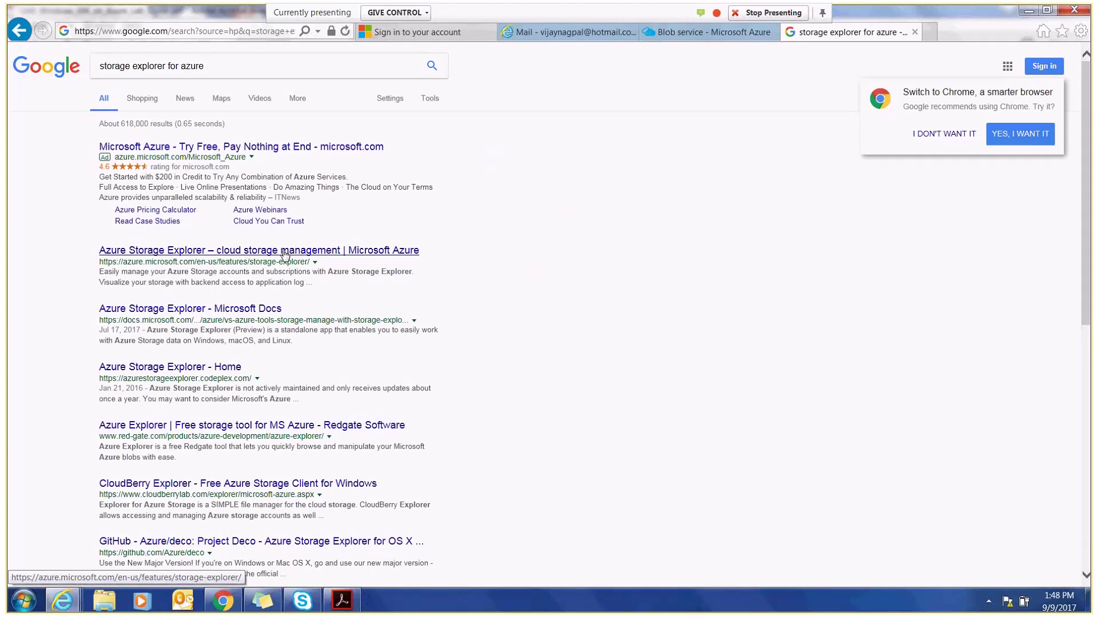
right_click(285, 255)
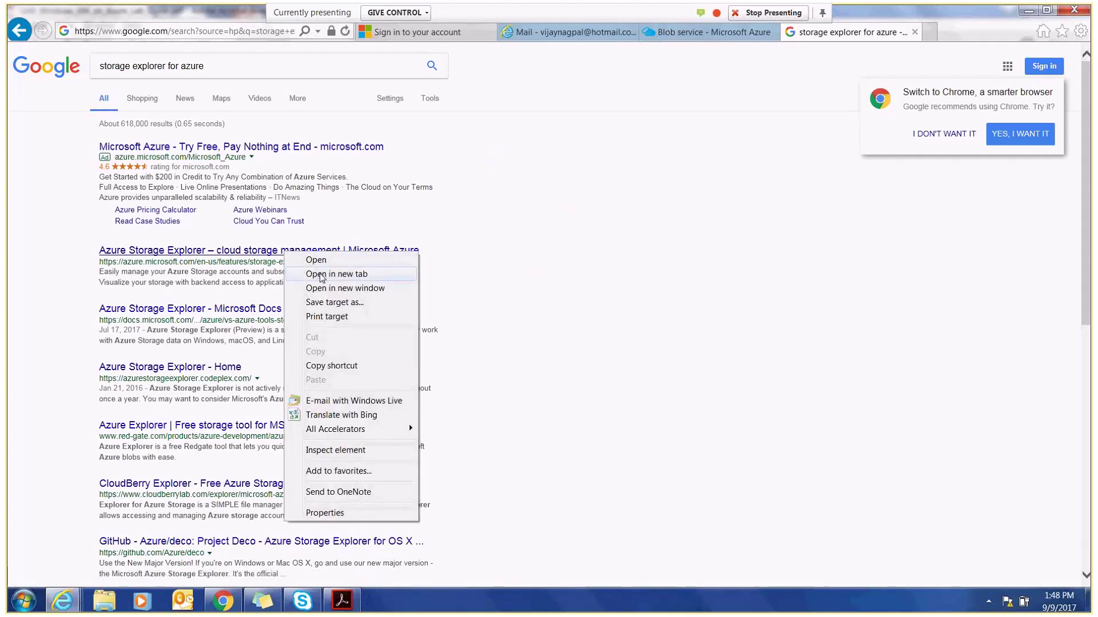
click(321, 275)
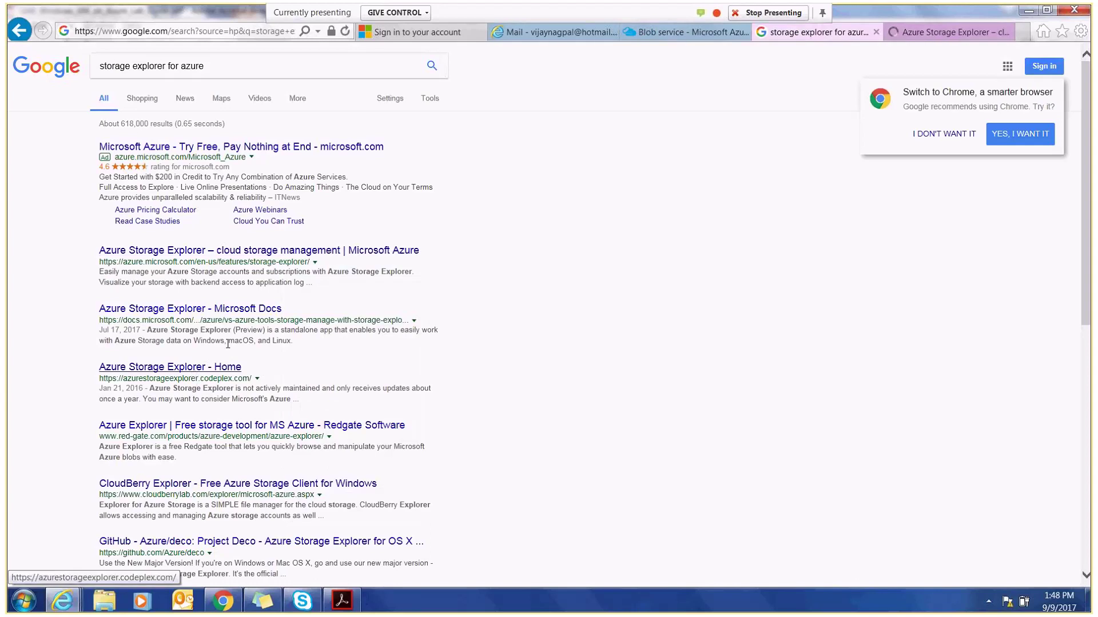
- Download the Windows installer StorageExplorer.exe, save it to the Desktop, and run it
click(922, 32)
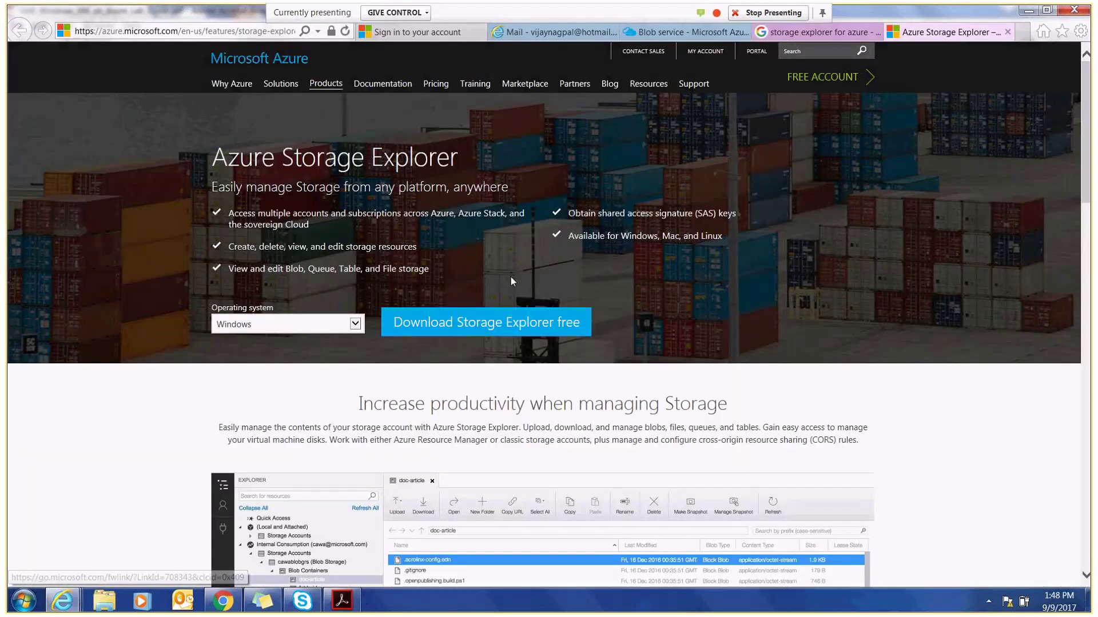
click(490, 323)
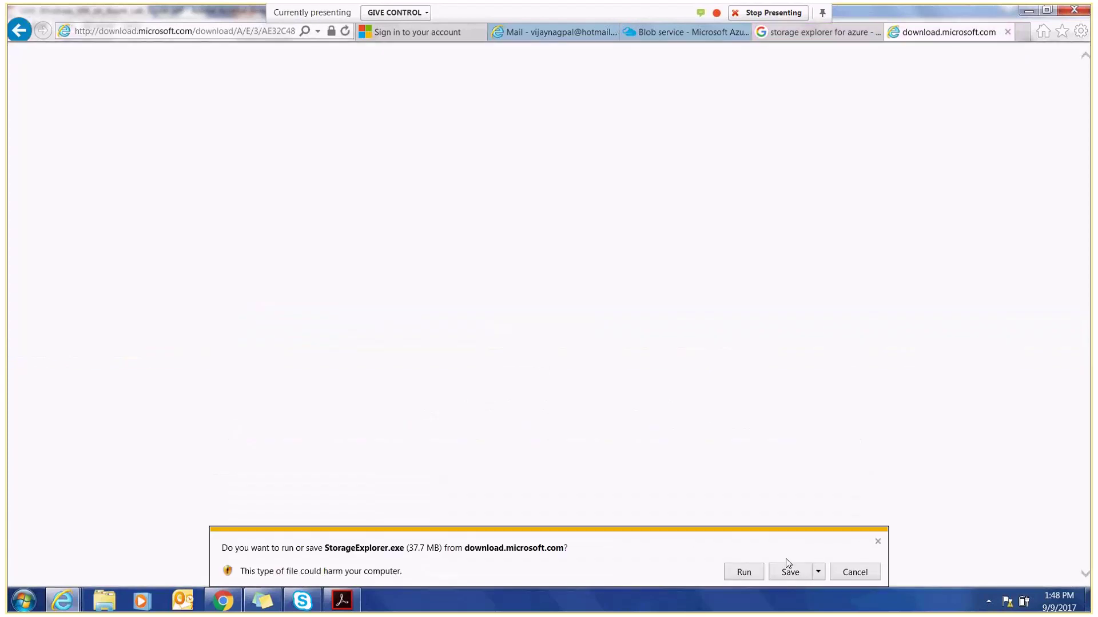
click(818, 572)
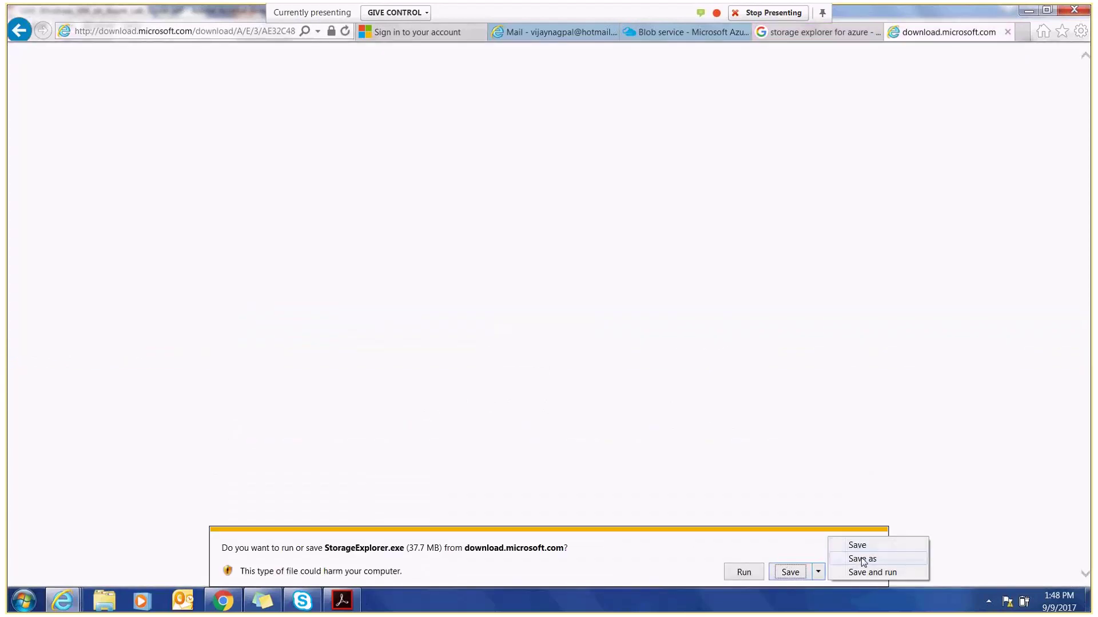
click(860, 561)
click(302, 221)
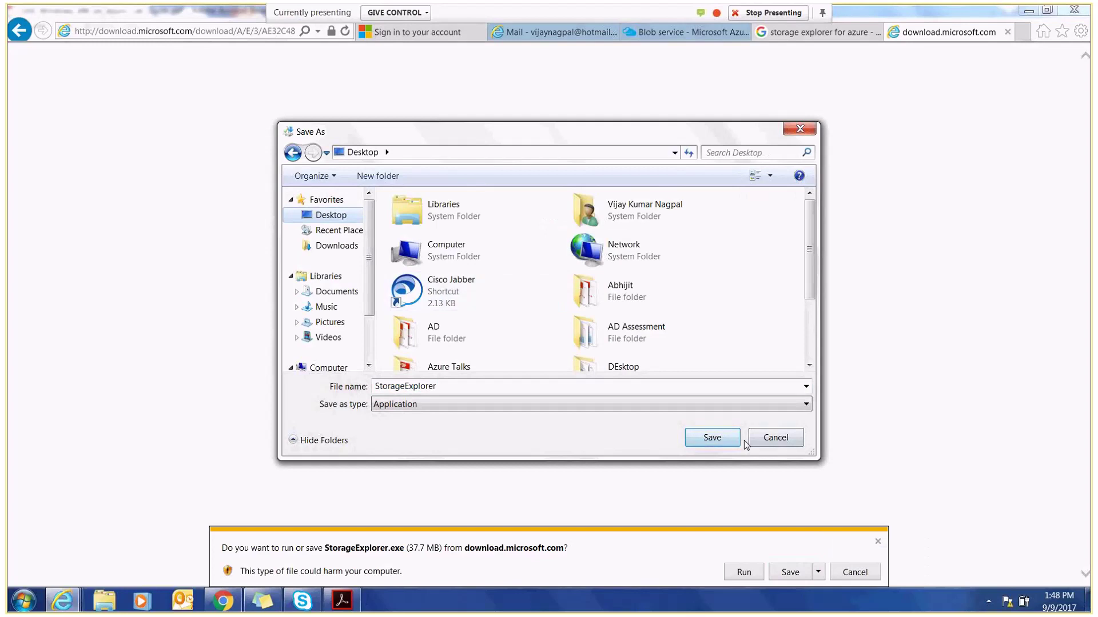
click(712, 441)
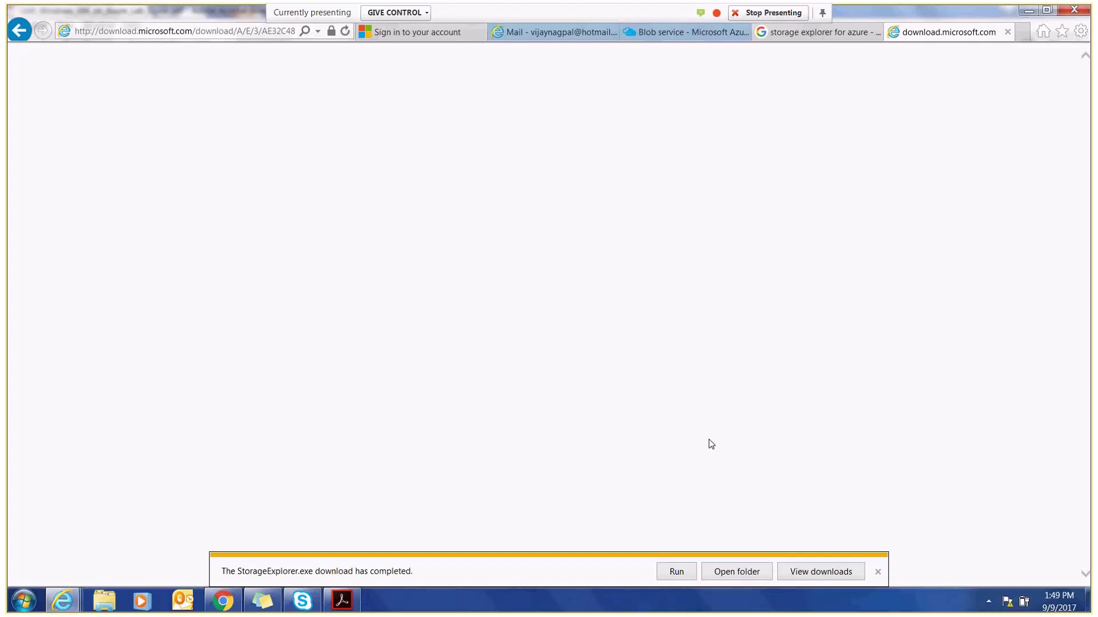
click(677, 572)
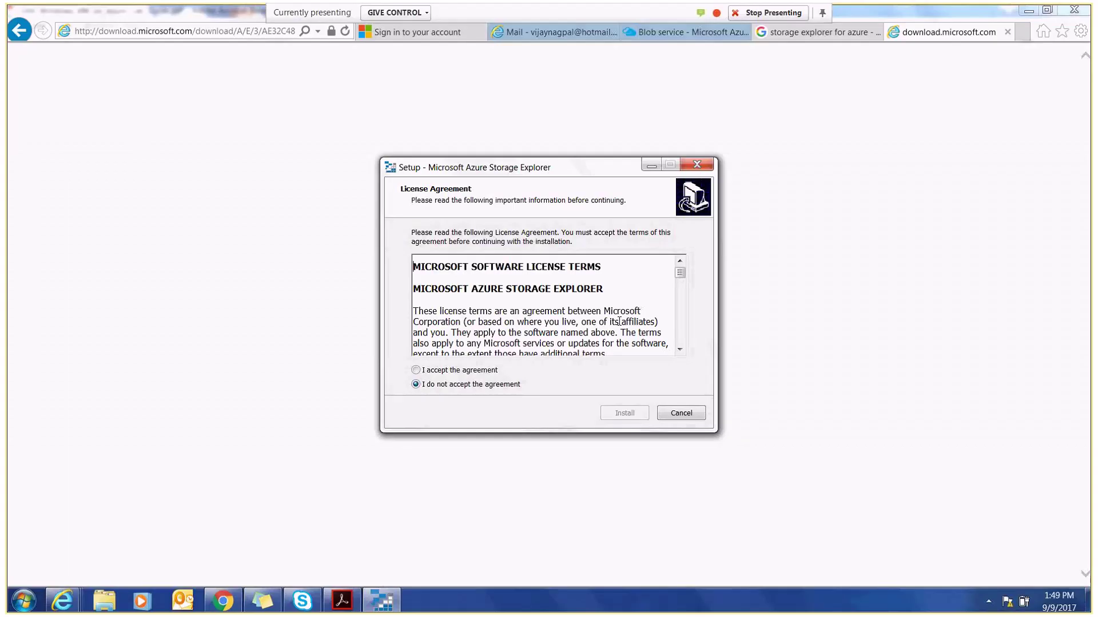
- Accept the Storage Explorer licence agreement, begin installing, then return to the portal's Blob service tab
click(437, 371)
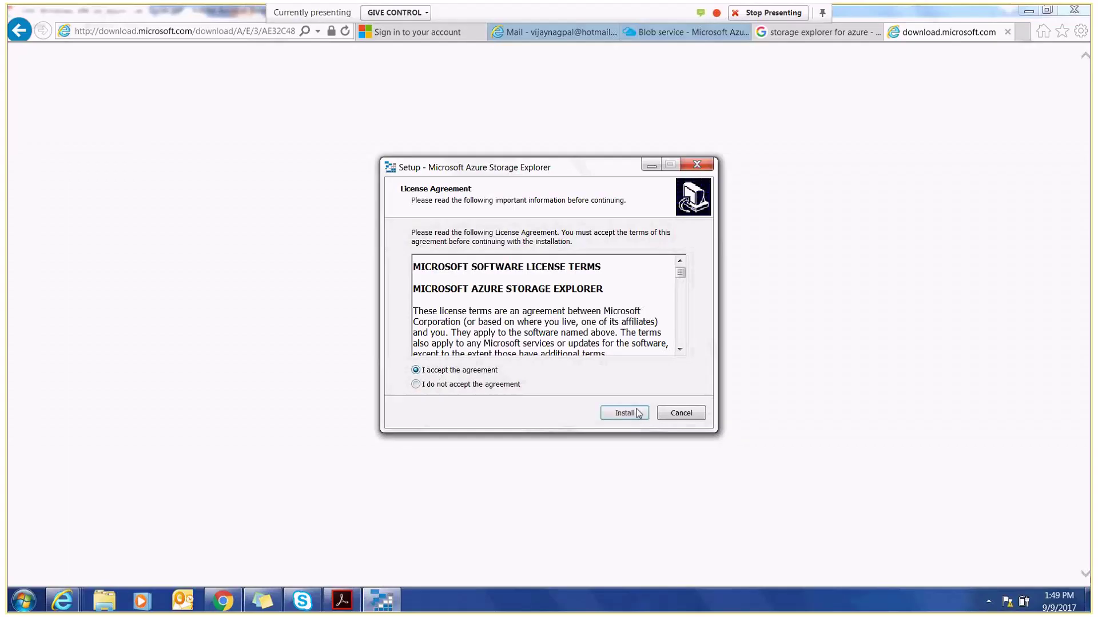
click(625, 414)
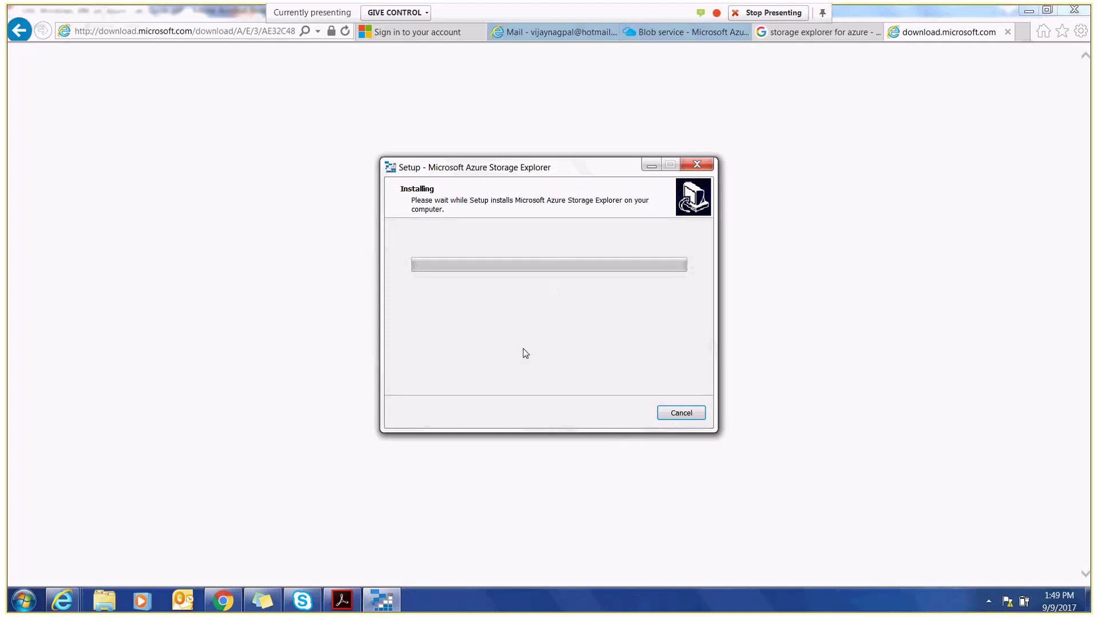
click(381, 592)
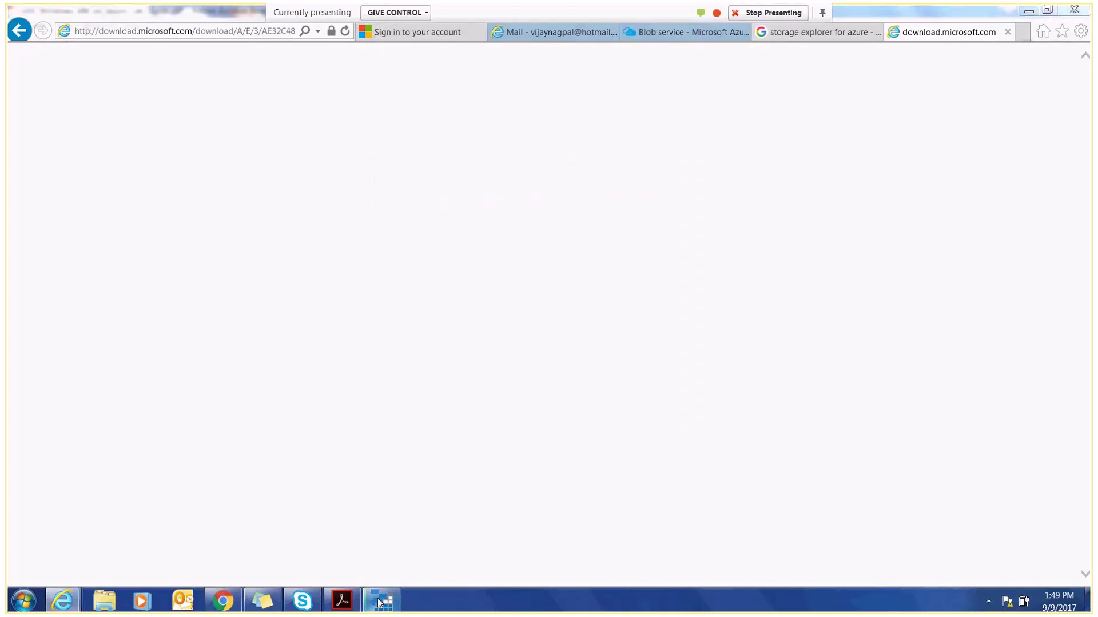
click(379, 602)
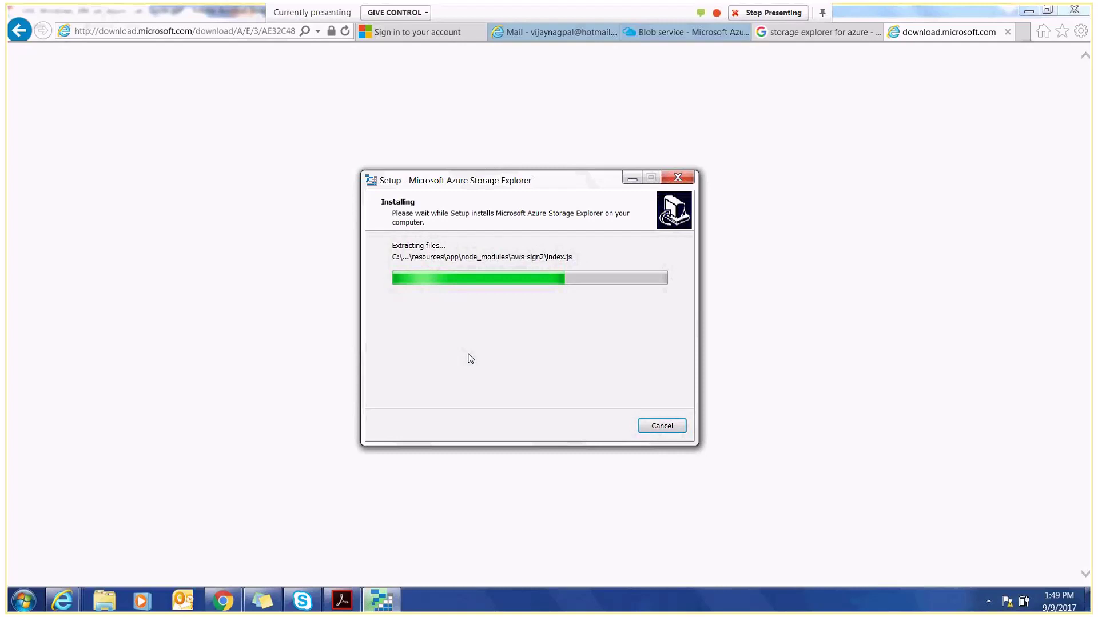
click(708, 37)
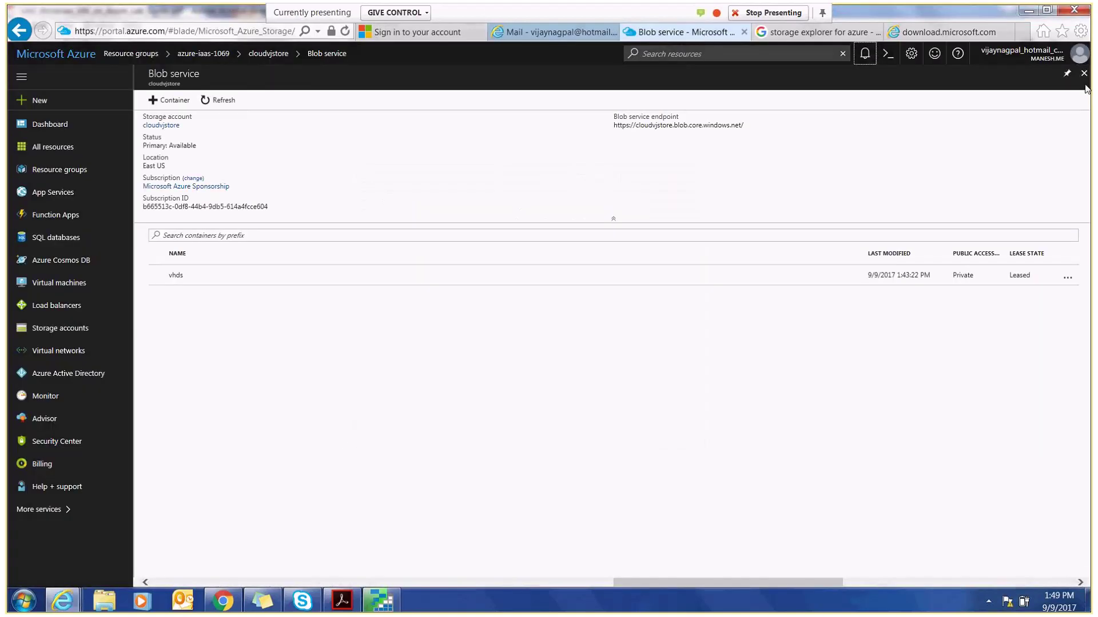
- View the deployment notifications, then bring the Storage Explorer installer back until it completes
click(864, 54)
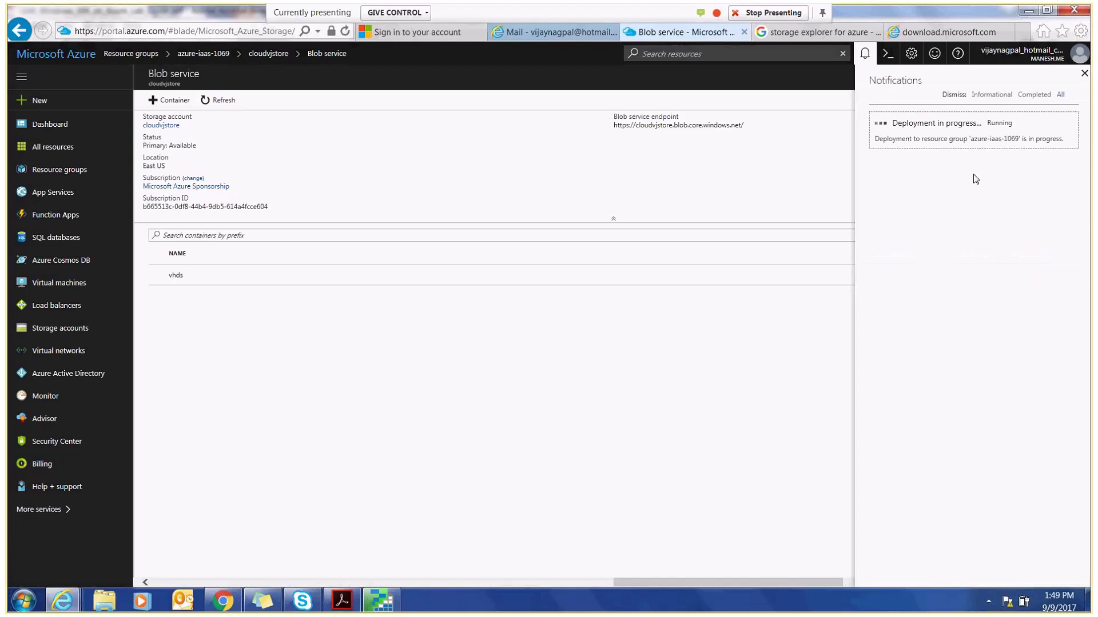
click(381, 601)
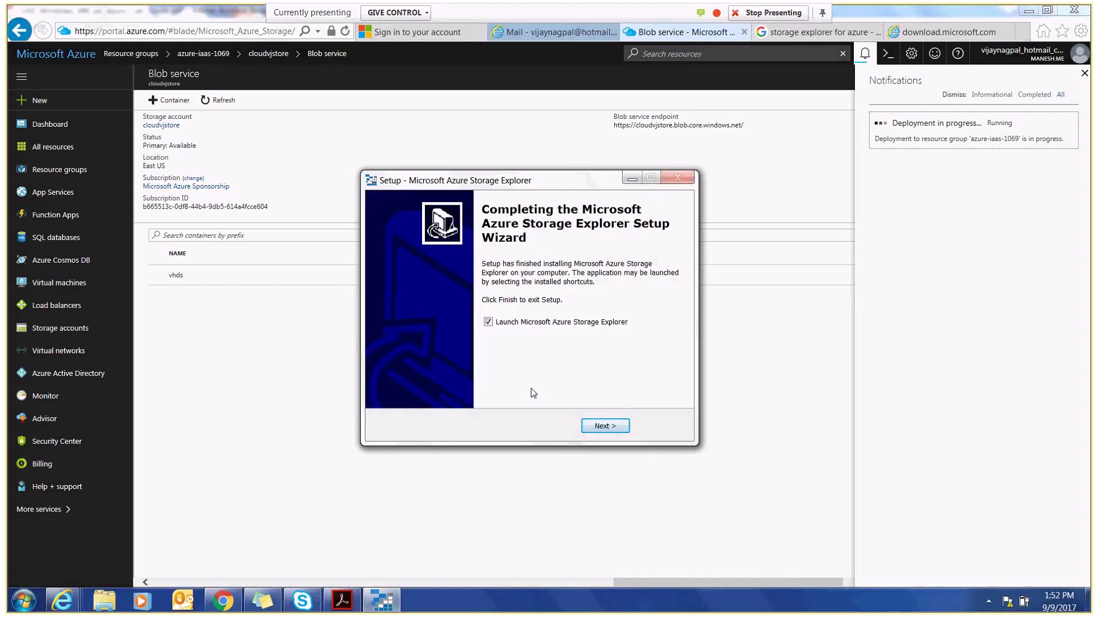
- Finish setup to launch Storage Explorer and permanently dismiss the feedback survey
click(605, 427)
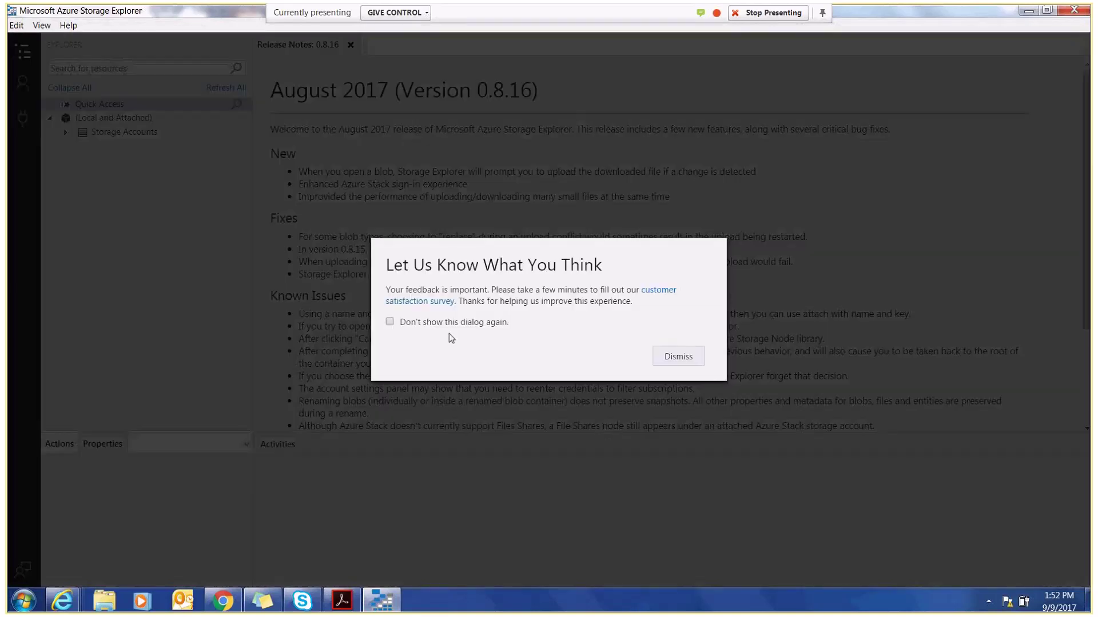
click(389, 321)
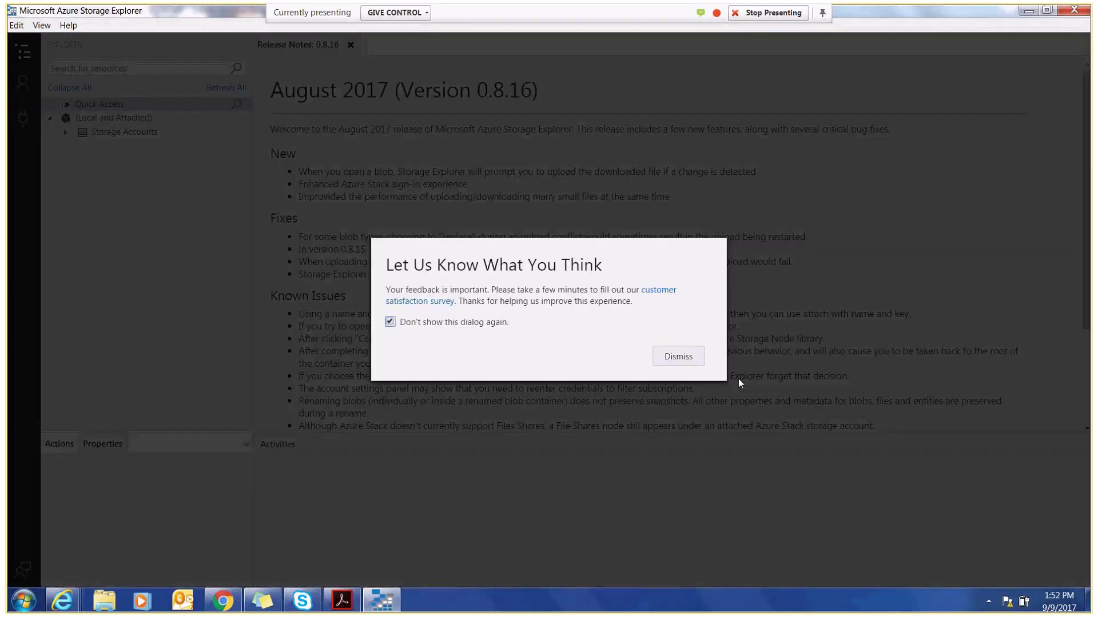
click(678, 356)
- Expand Storage Accounts and avenelsouthstorage, then show the Account Management panel
click(66, 132)
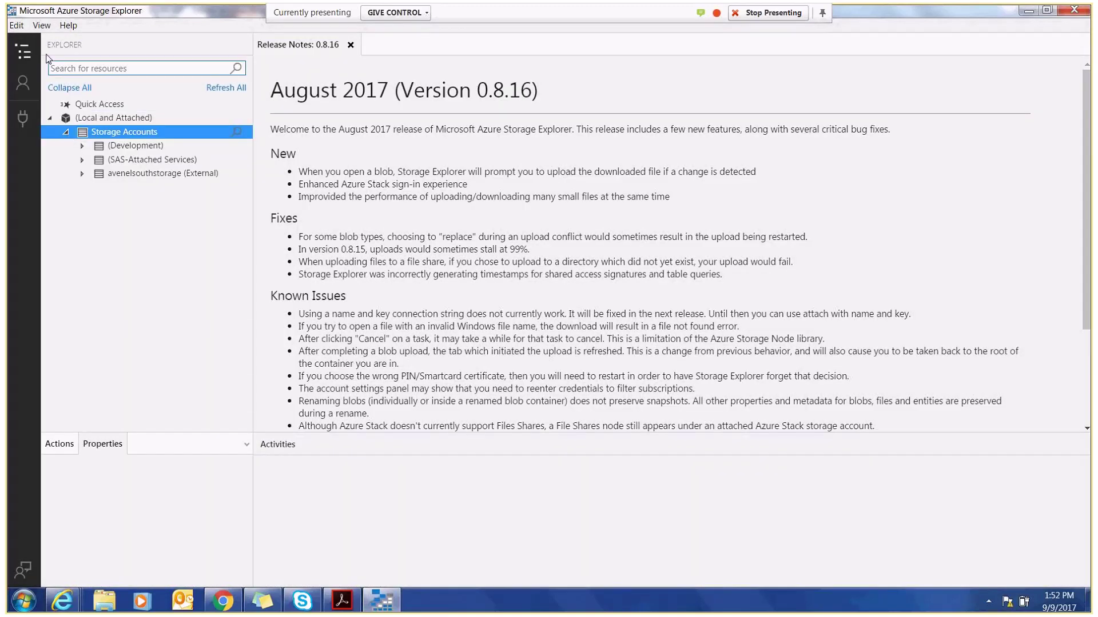
click(16, 25)
click(39, 25)
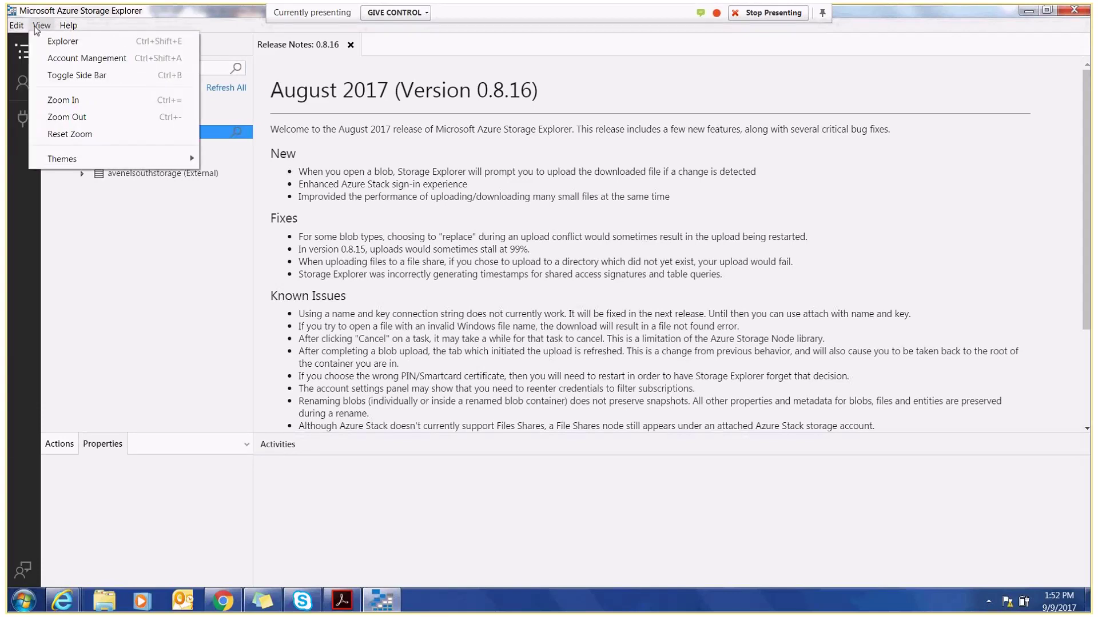
mouse_move(21, 30)
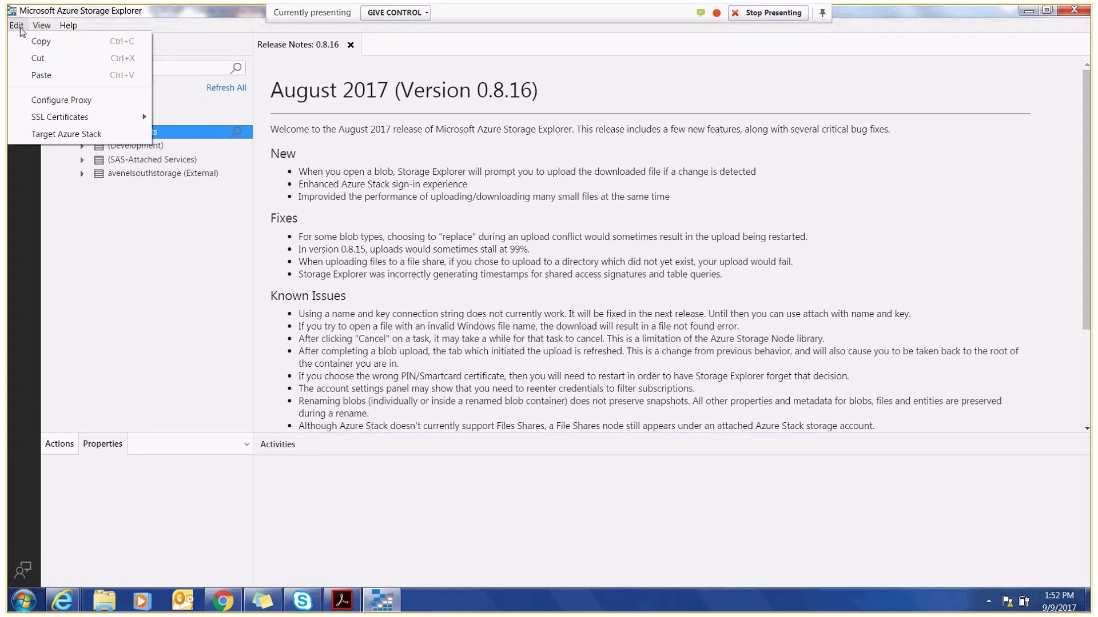
mouse_move(68, 25)
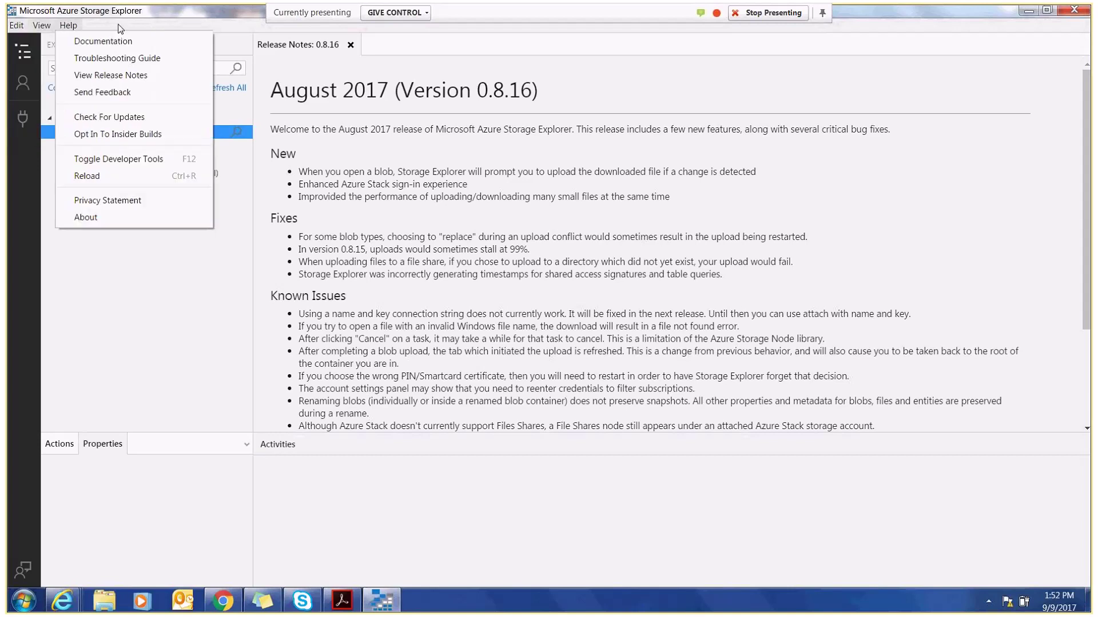
click(149, 26)
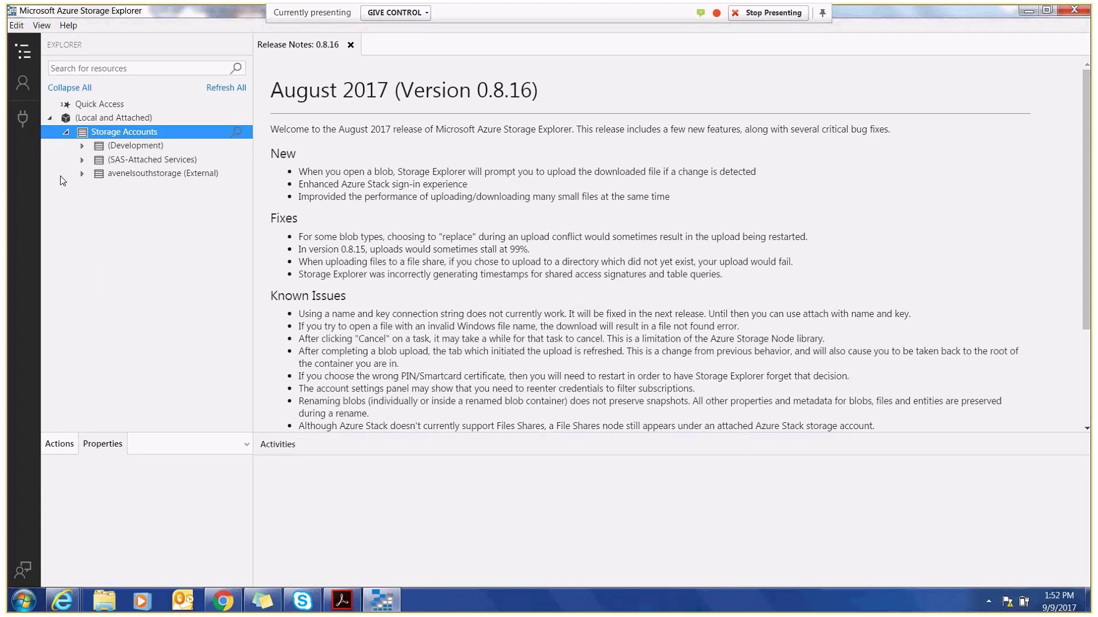
click(81, 173)
click(137, 179)
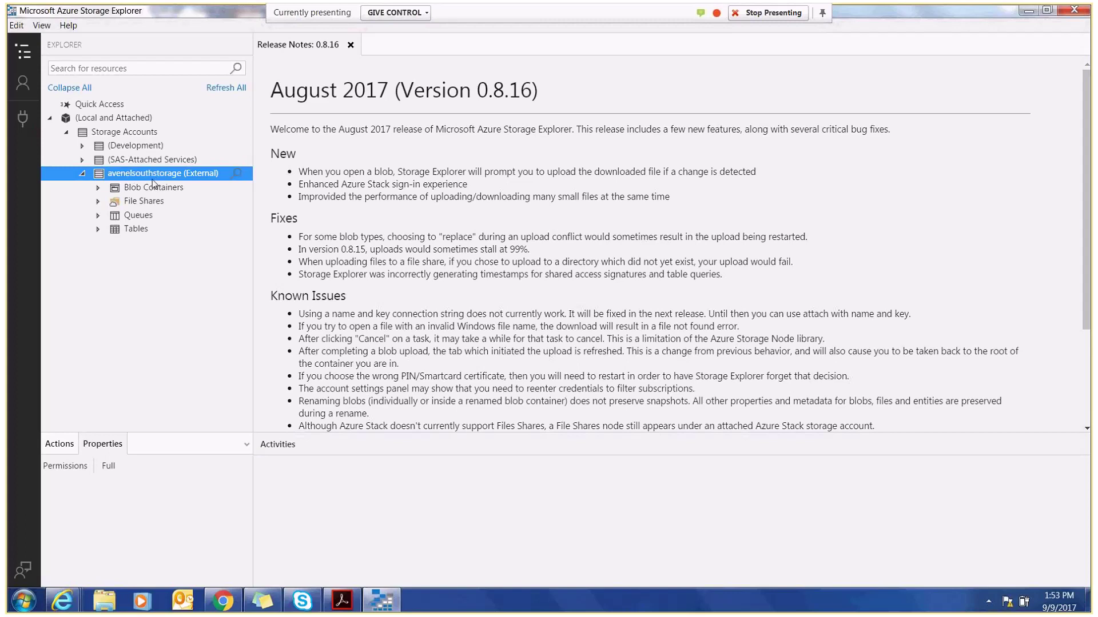
click(24, 91)
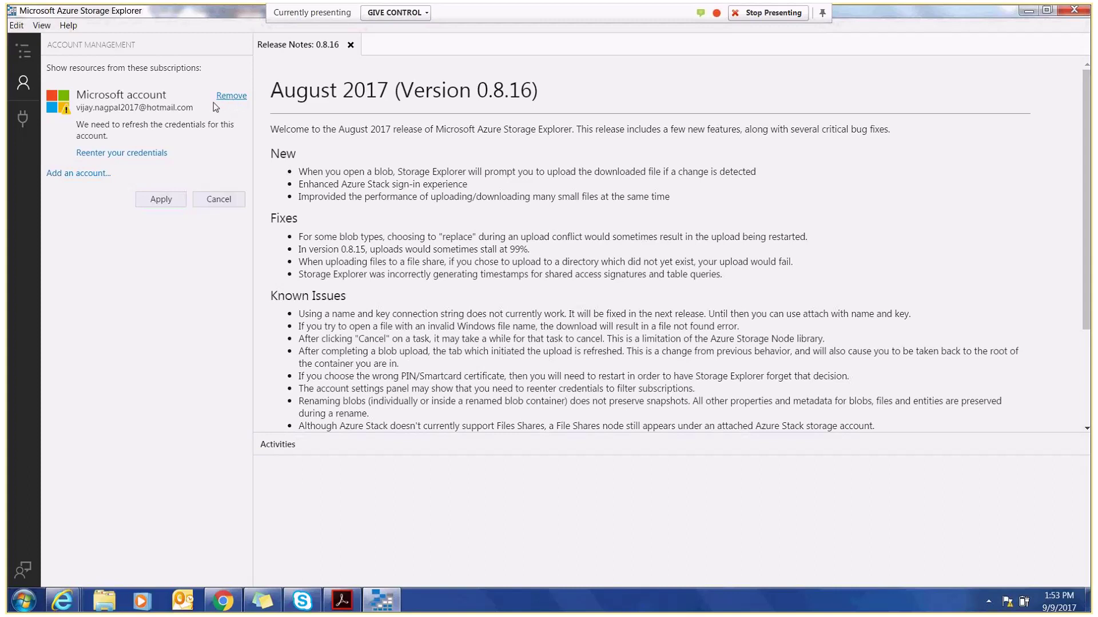
- Add an Azure account in the Azure environment and bring up the sign-in window
click(76, 173)
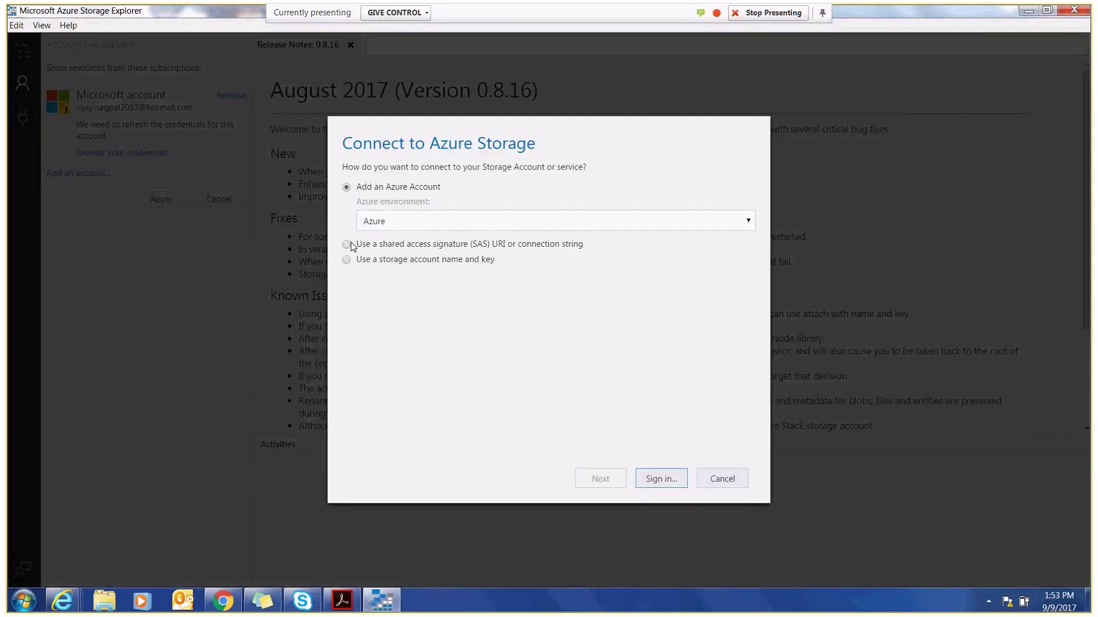
click(660, 479)
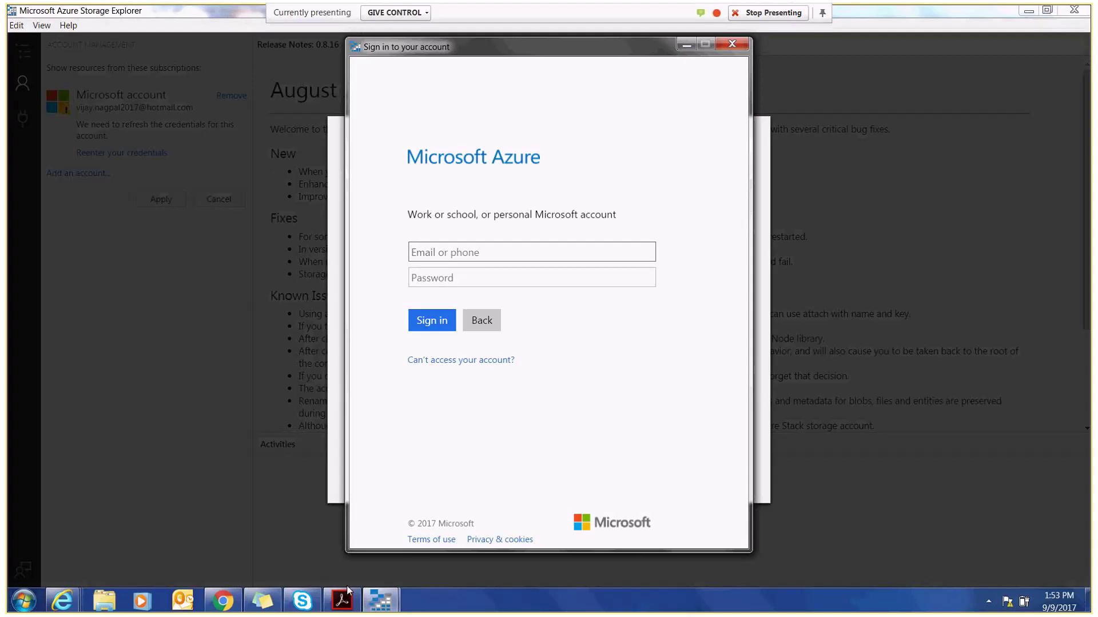
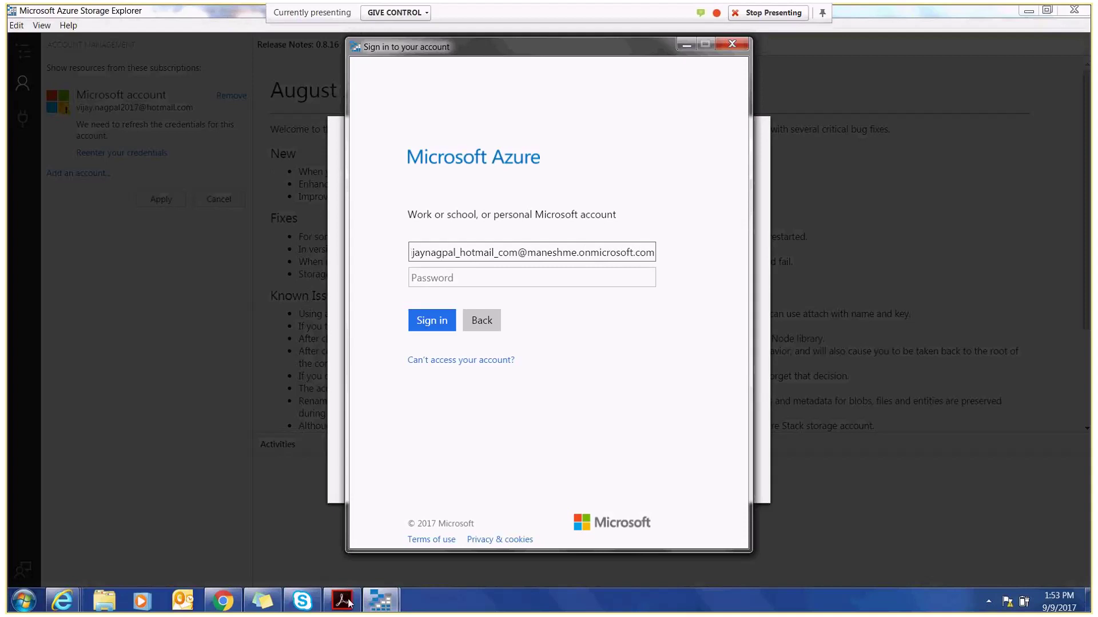
- Enter the work account's e-mail and password and submit the sign-in
click(425, 273)
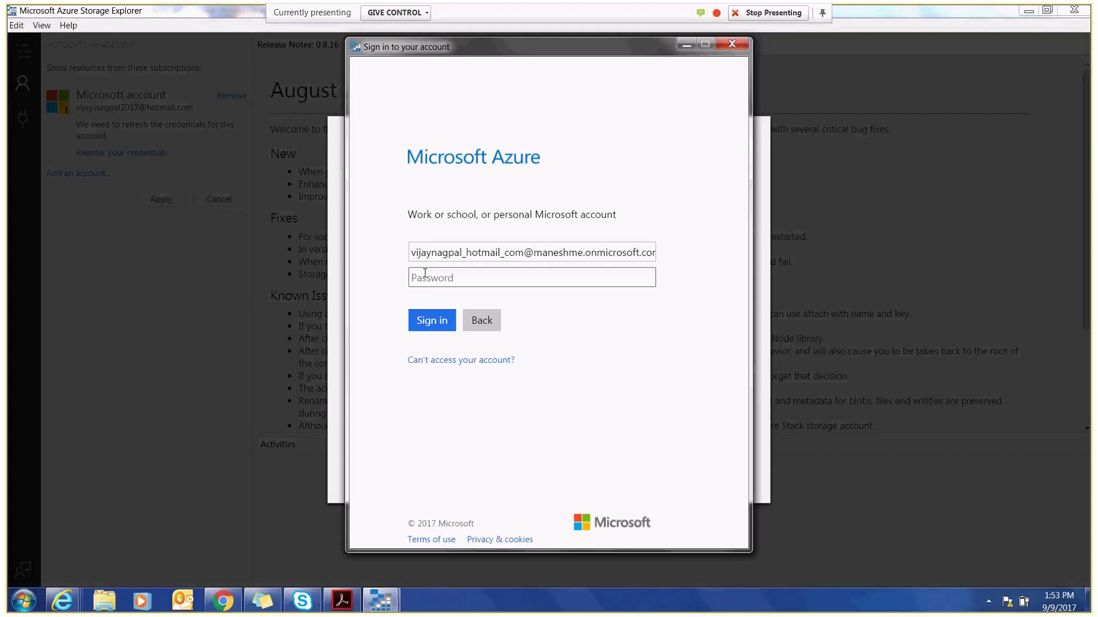
text(•••••••••••)
click(434, 320)
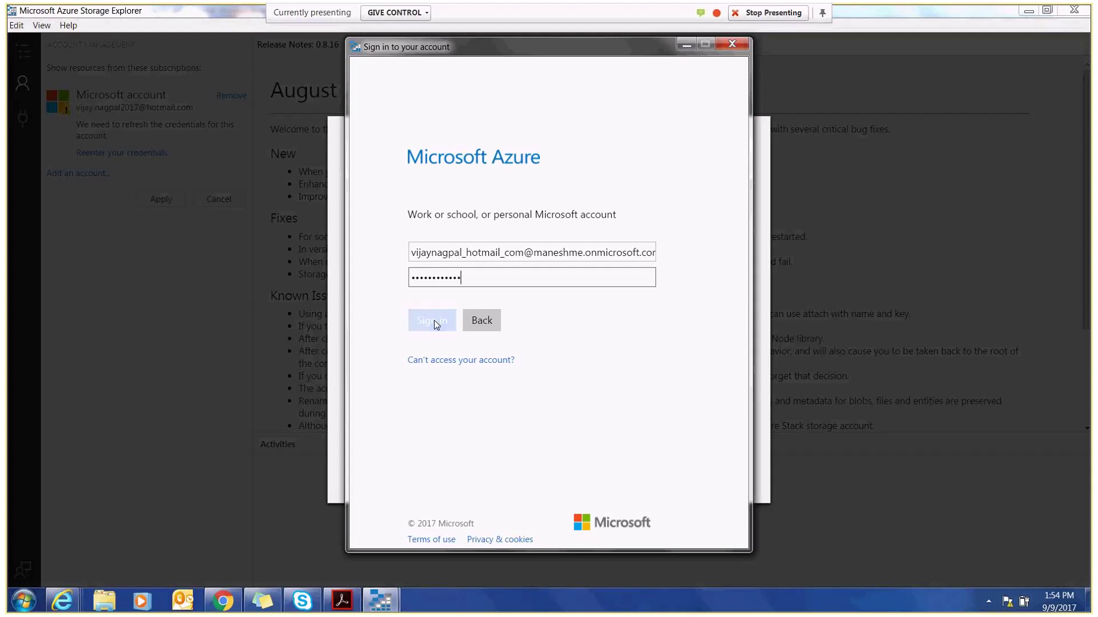
- After the password is rejected, switch to the Azure Events page in Chrome
key(Tab)
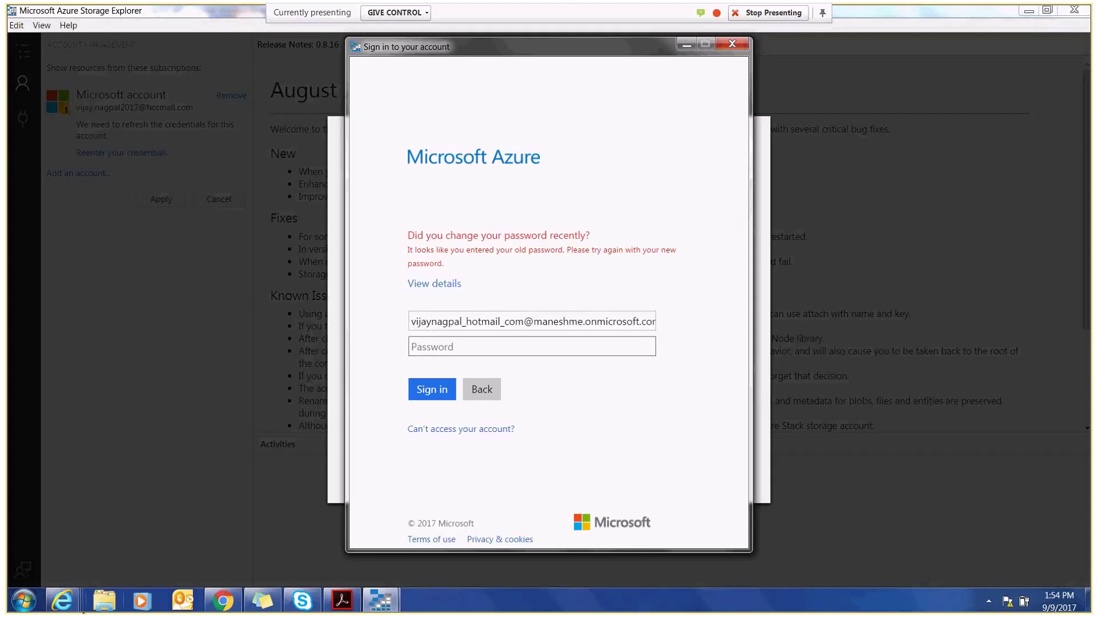
mouse_move(70, 610)
click(223, 600)
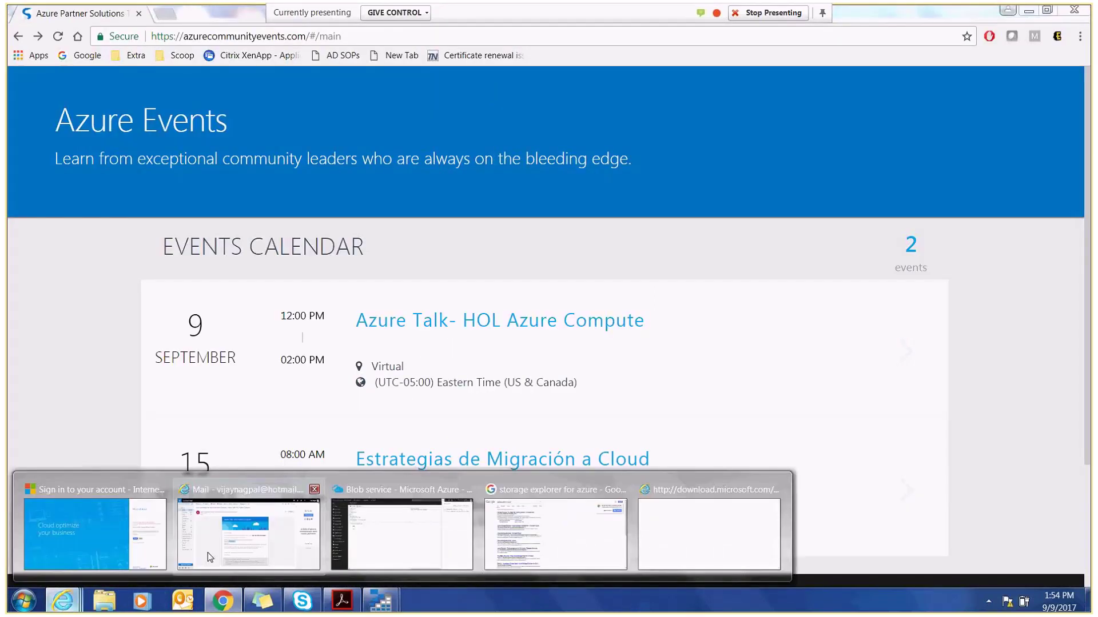
- Retry the Azure sign-in with the corrected password and check Storage Explorer
click(402, 535)
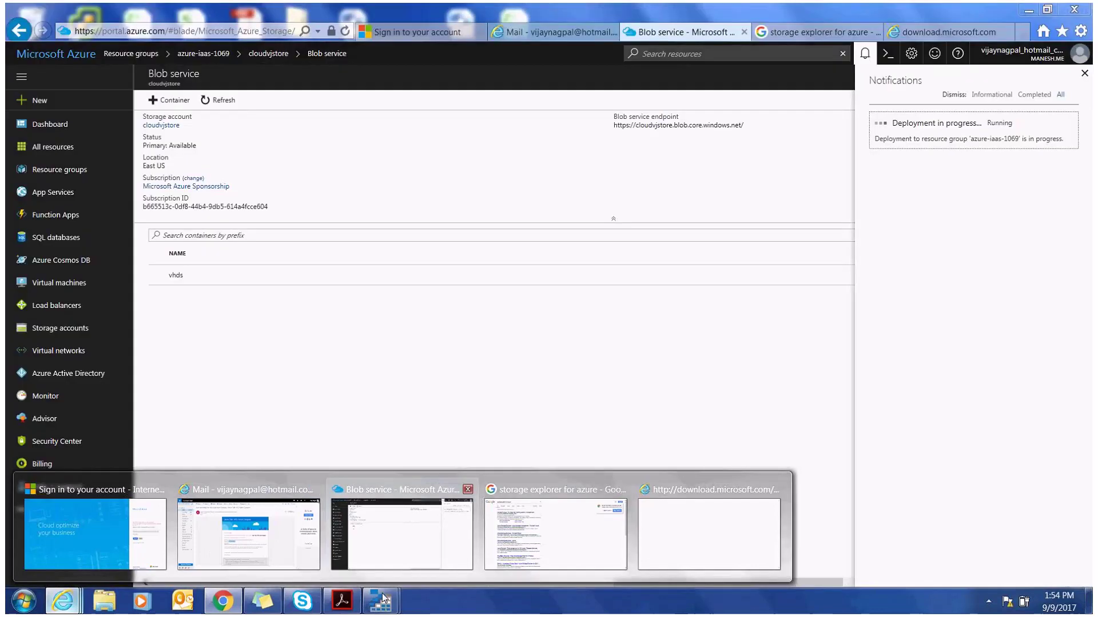
click(382, 599)
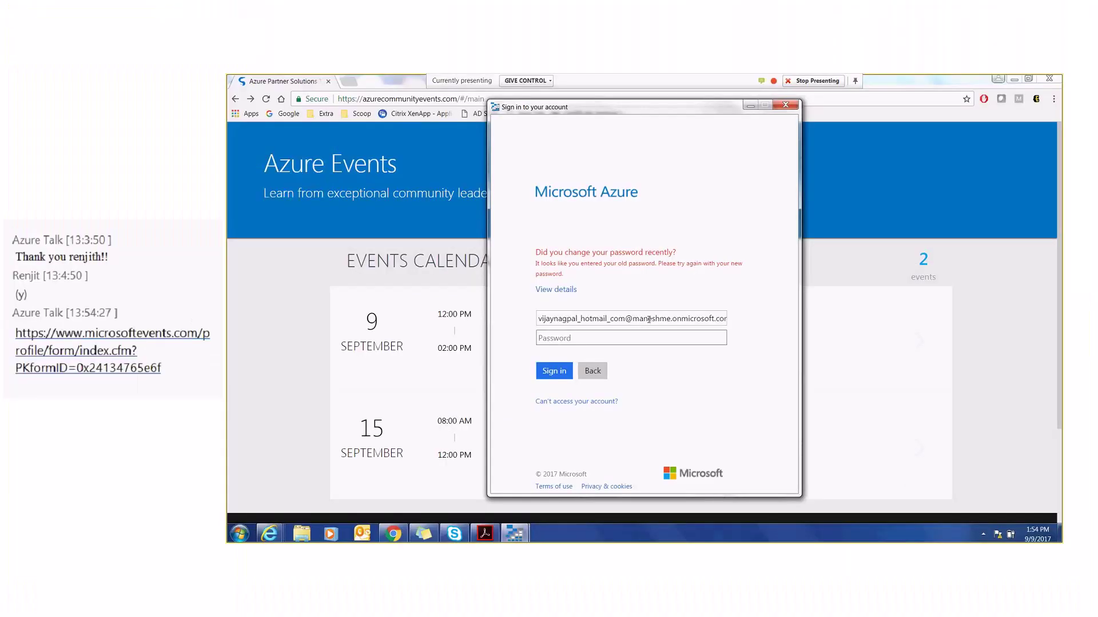
text(*********)
key(Return)
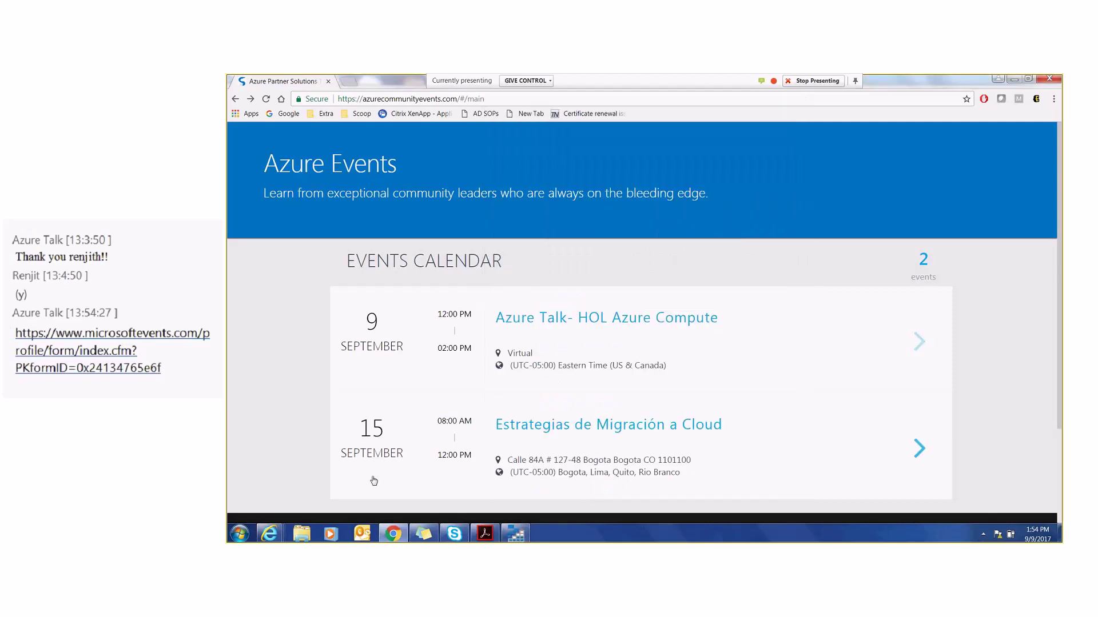
click(516, 535)
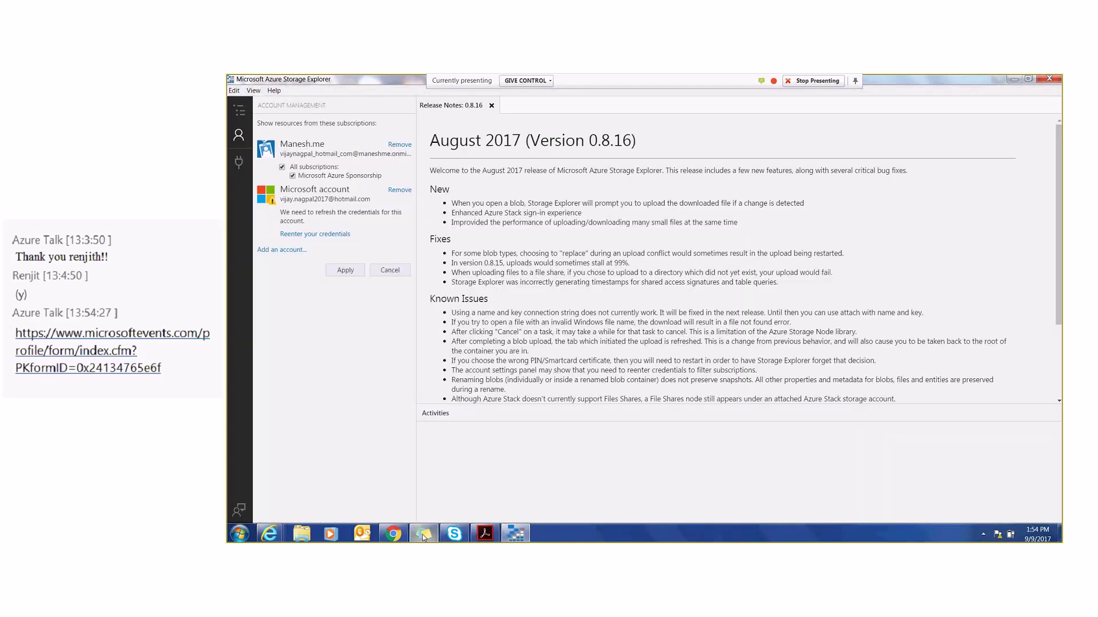
- Open the shared microsoftevents.com link from the Skype meeting conversation
click(424, 534)
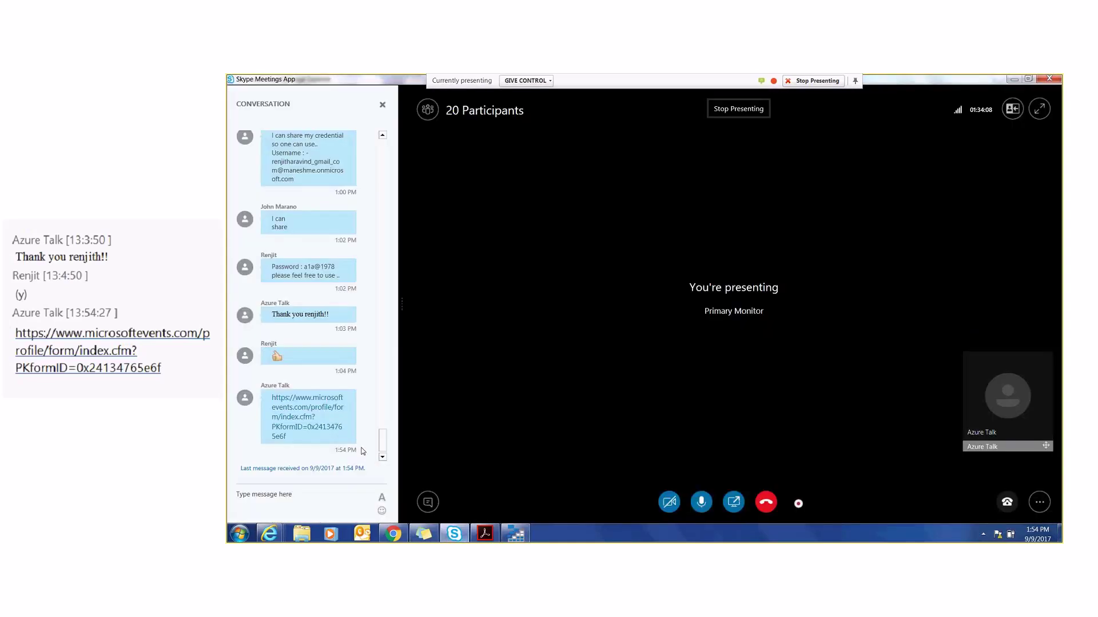
right_click(311, 410)
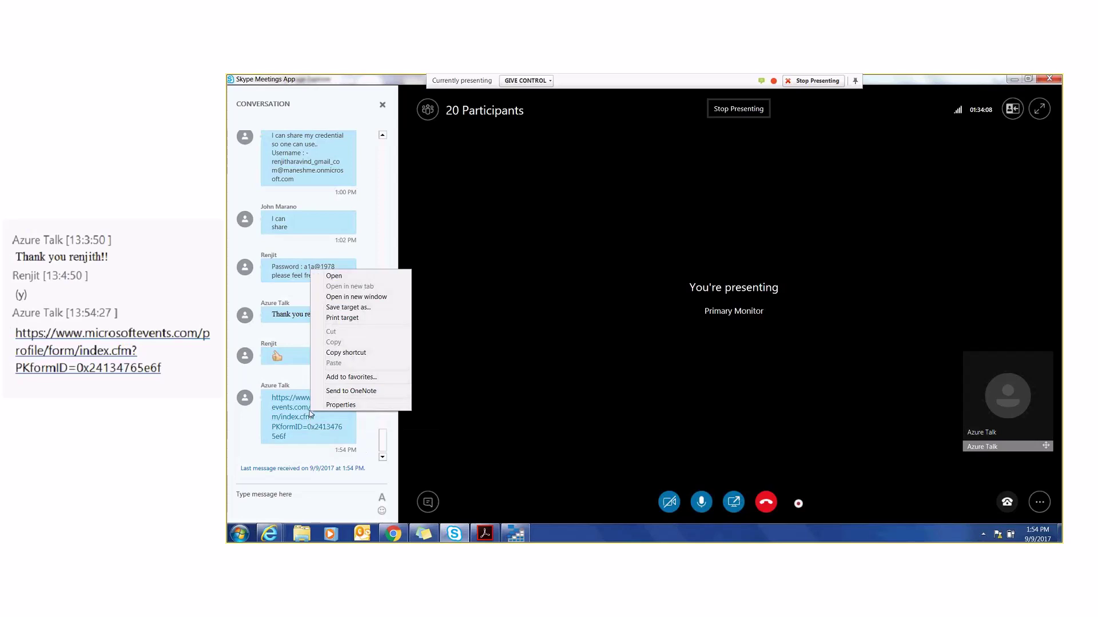
click(345, 294)
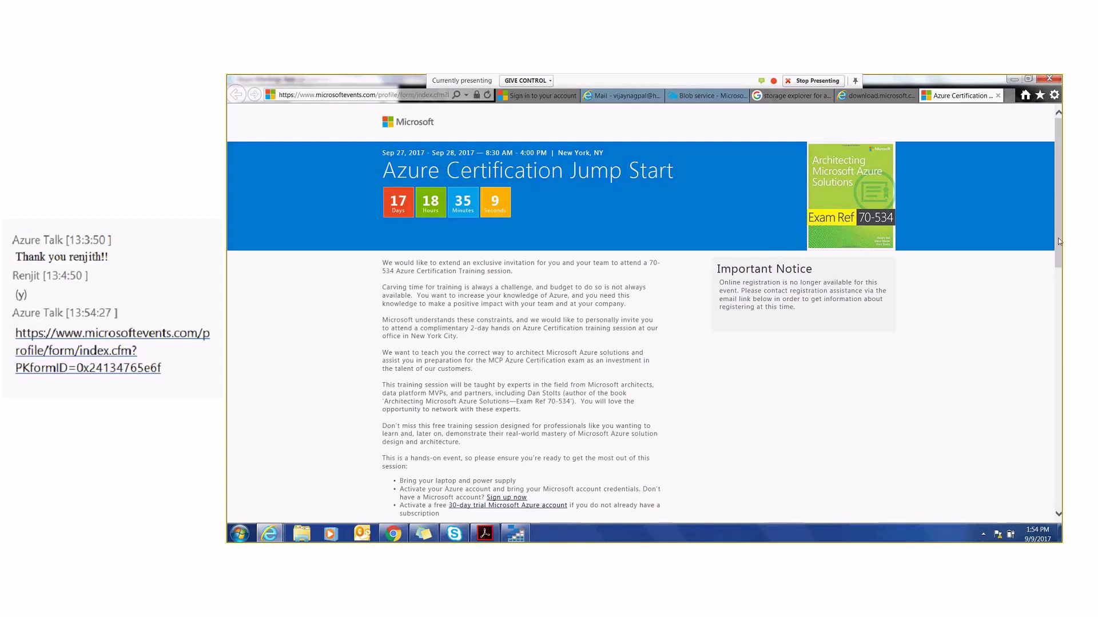
drag(1059, 240, 1082, 454)
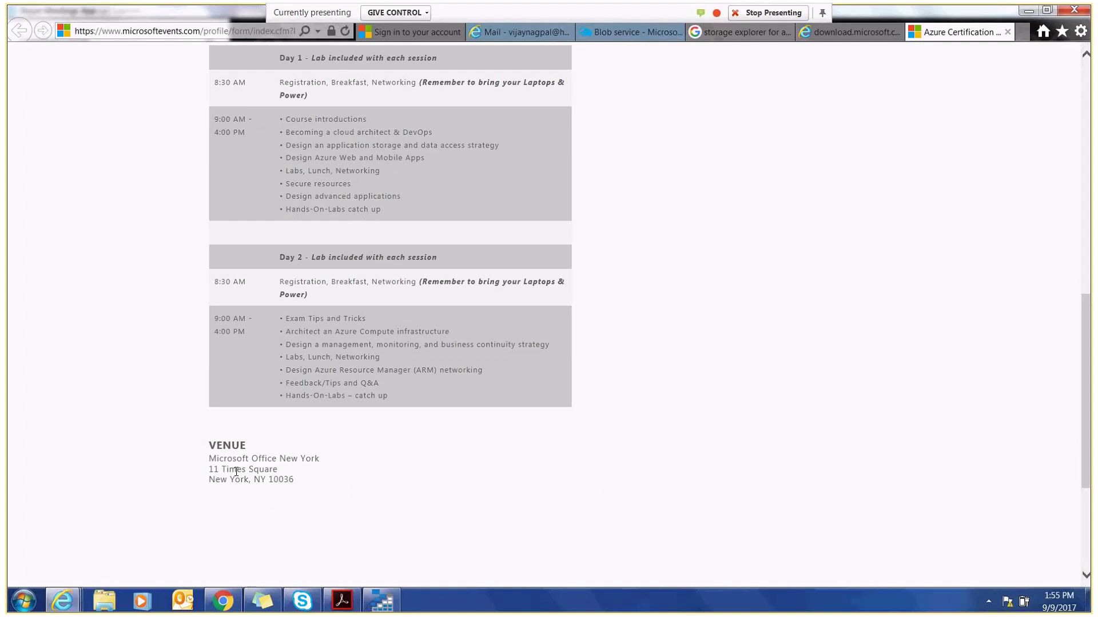
drag(1089, 441, 1090, 252)
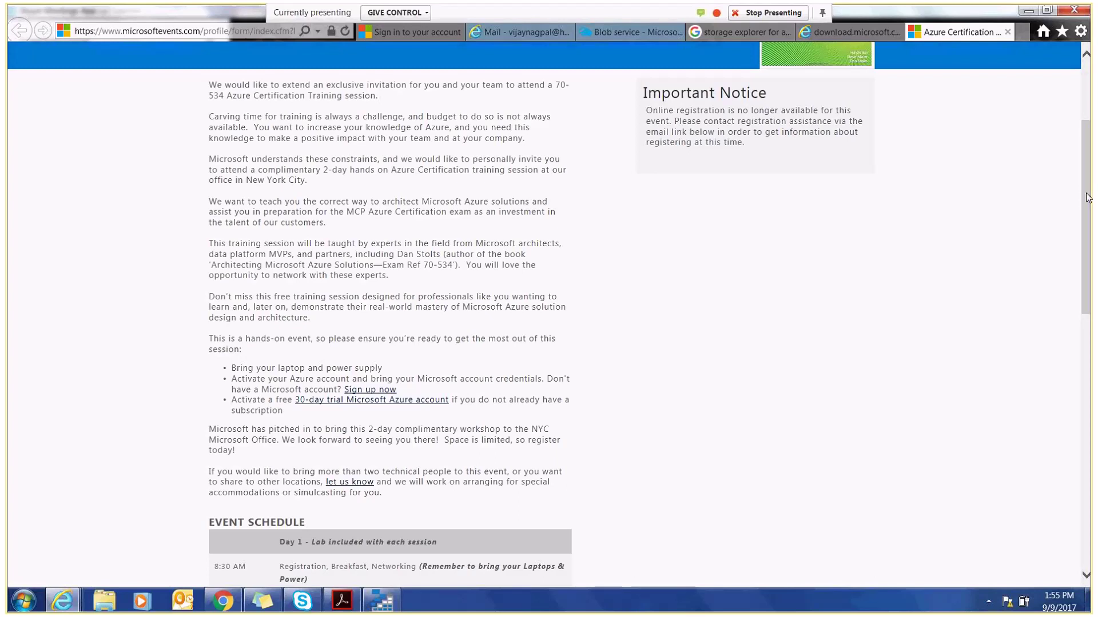
drag(1087, 197, 1090, 530)
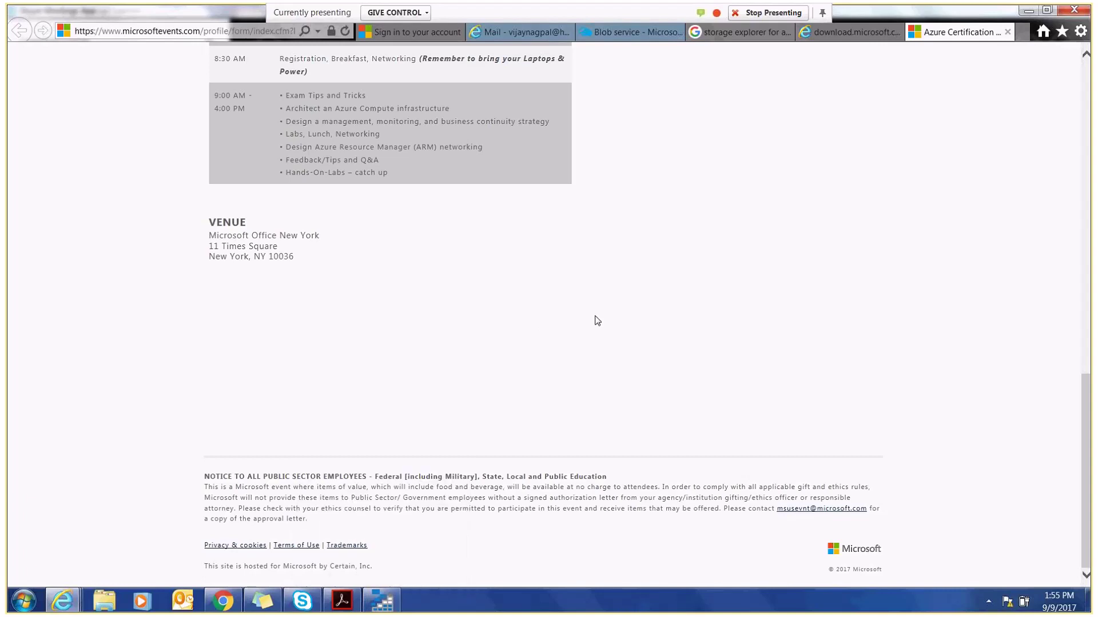
drag(1086, 411, 1077, 157)
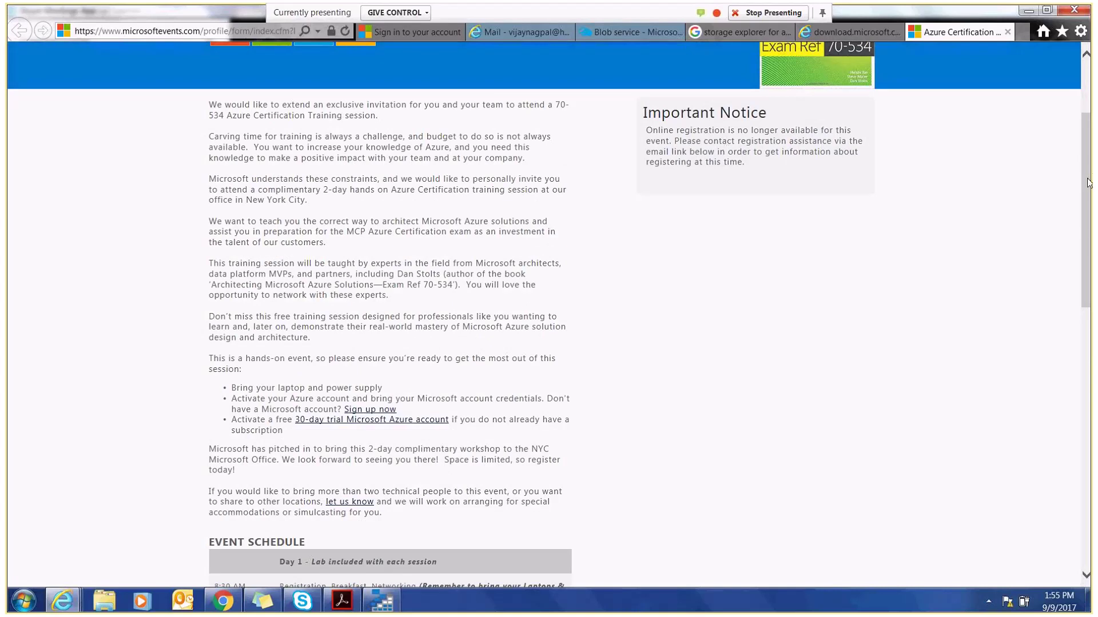
drag(1088, 183, 1089, 228)
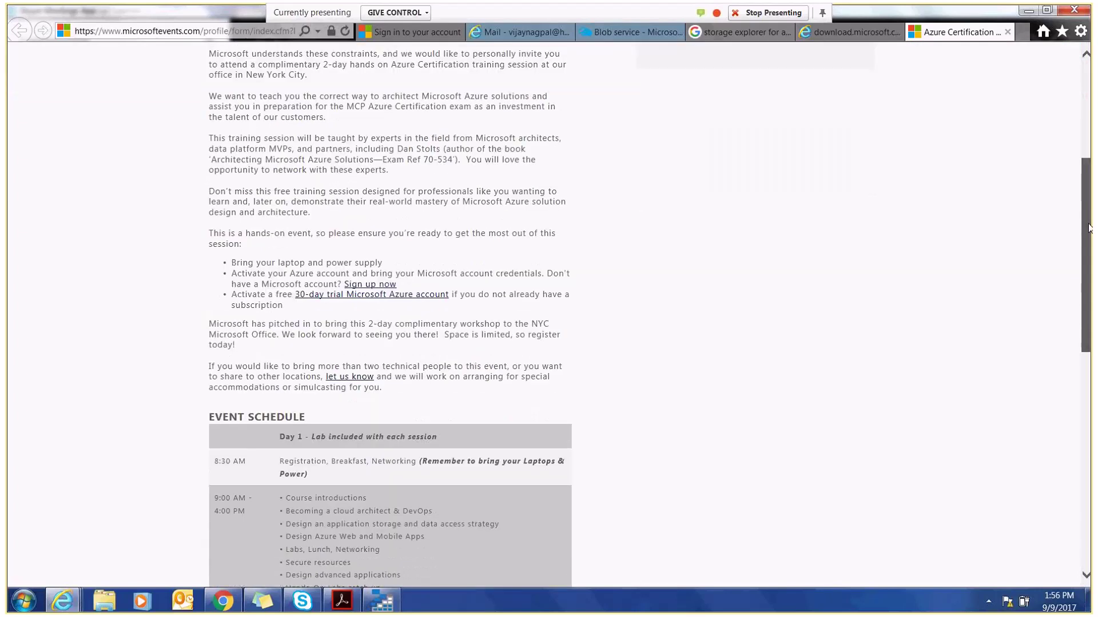
drag(1088, 228, 1089, 240)
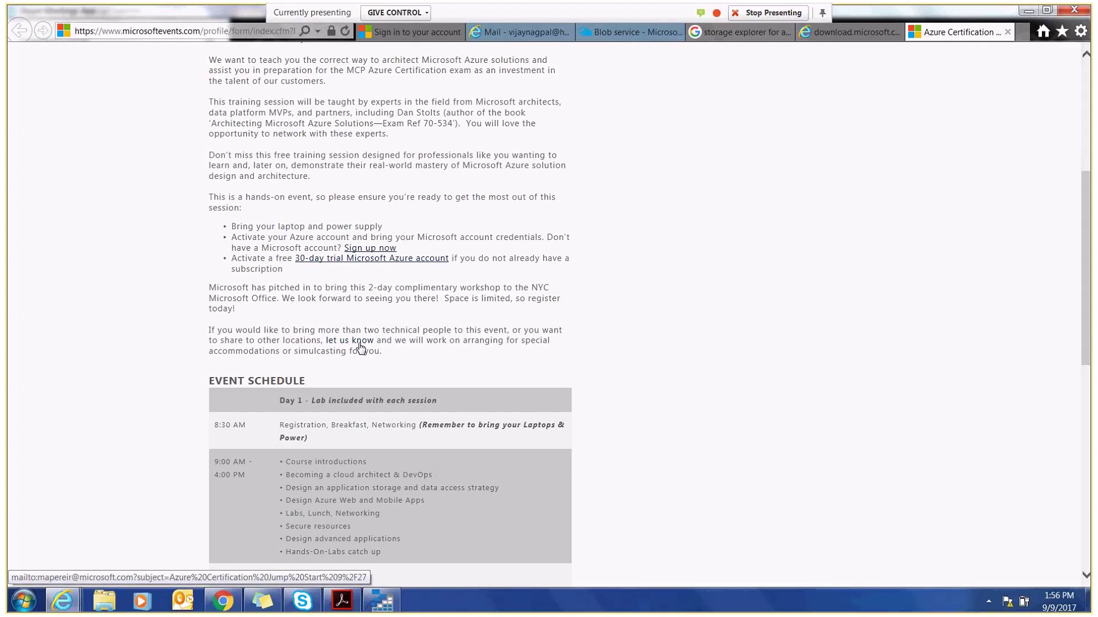
- Back in Storage Explorer, expand cloudvjstore's Blob Containers and open the leased vhds container in a tab
click(381, 601)
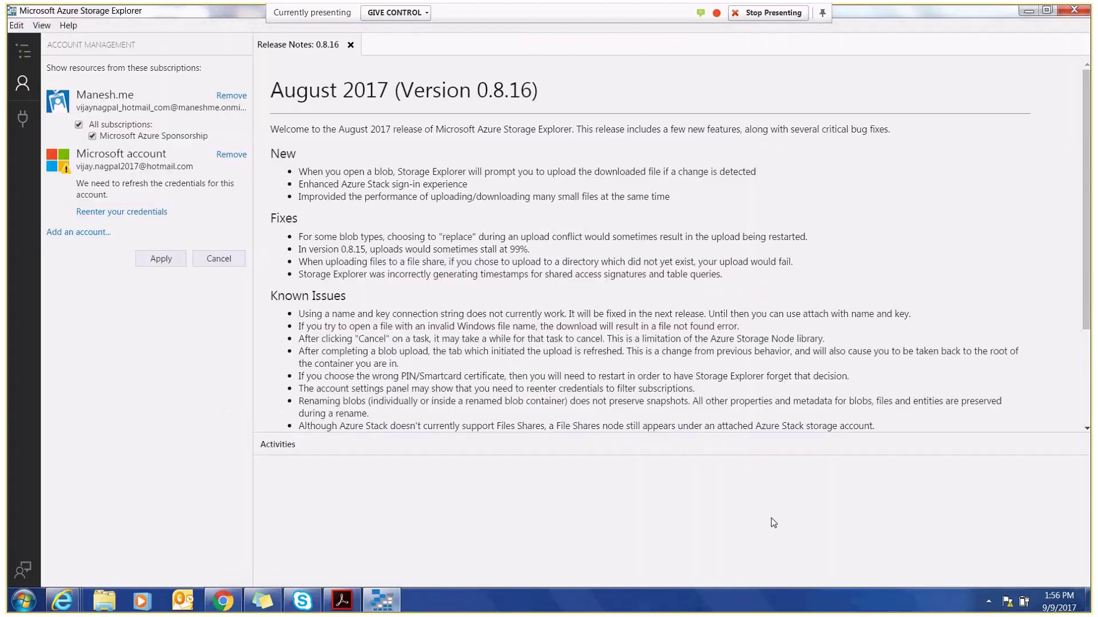
click(162, 259)
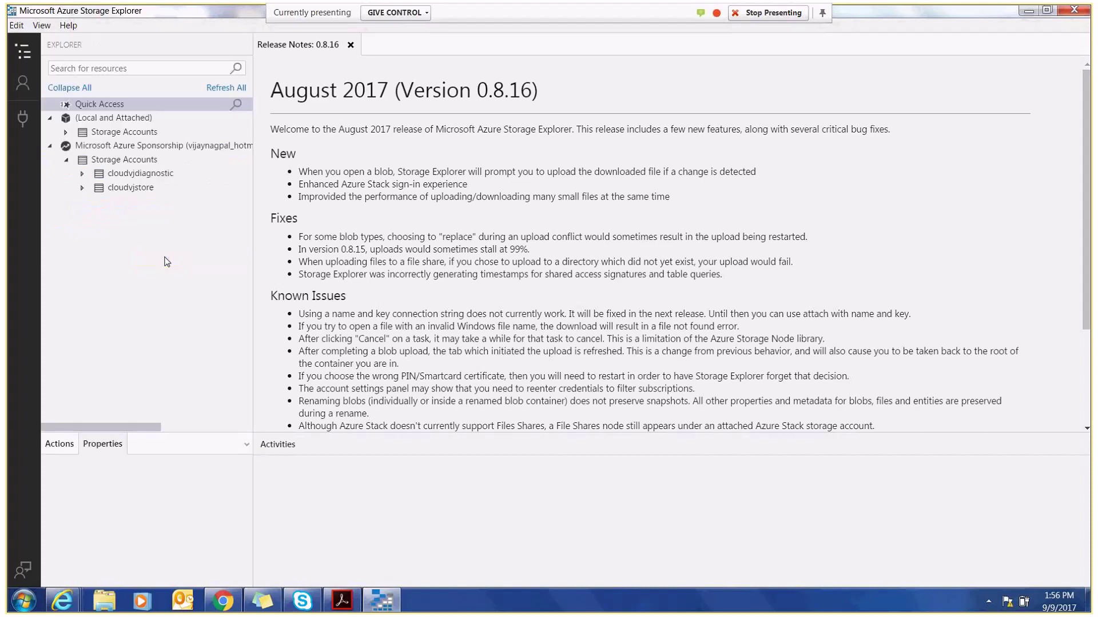
click(81, 187)
click(99, 202)
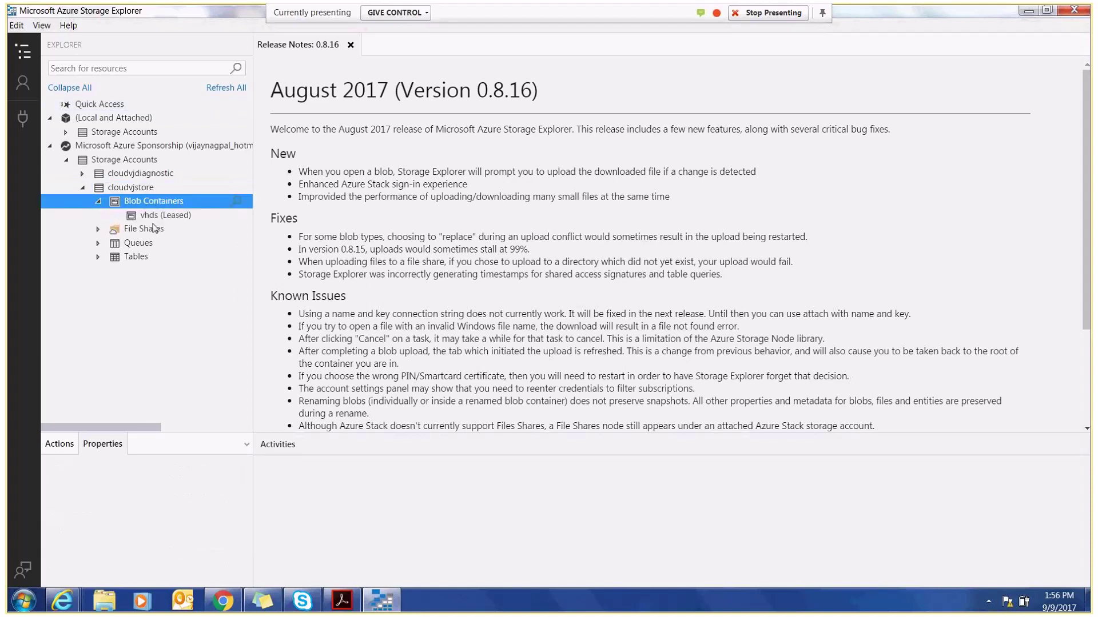
click(149, 217)
double_click(149, 217)
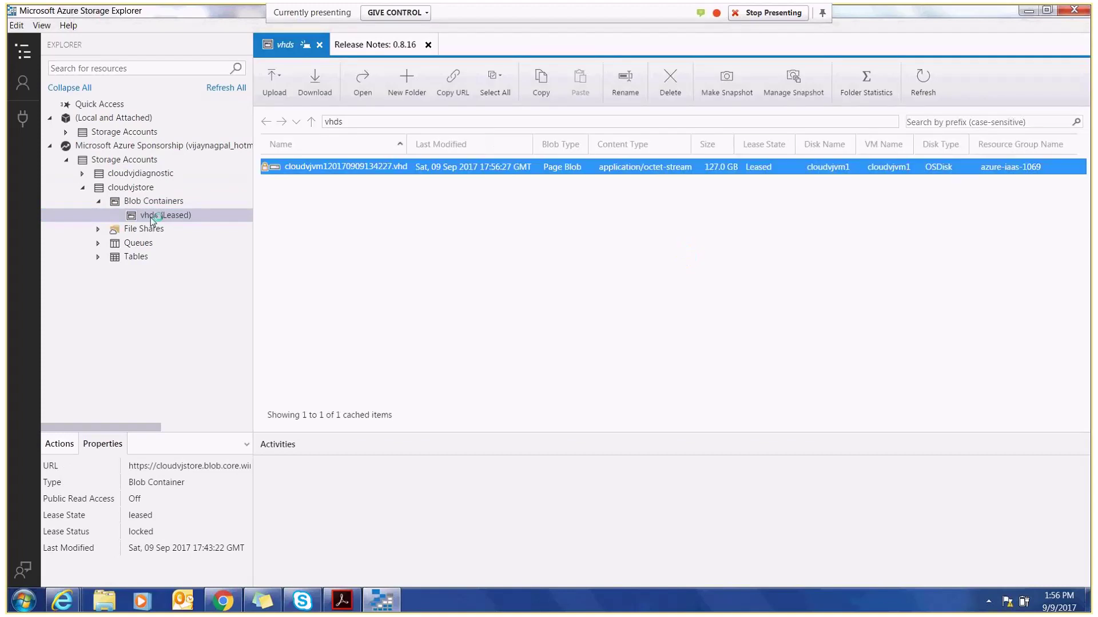
- In the Upload Files dialog for vhds, review blob type options and select Page Blob
click(273, 80)
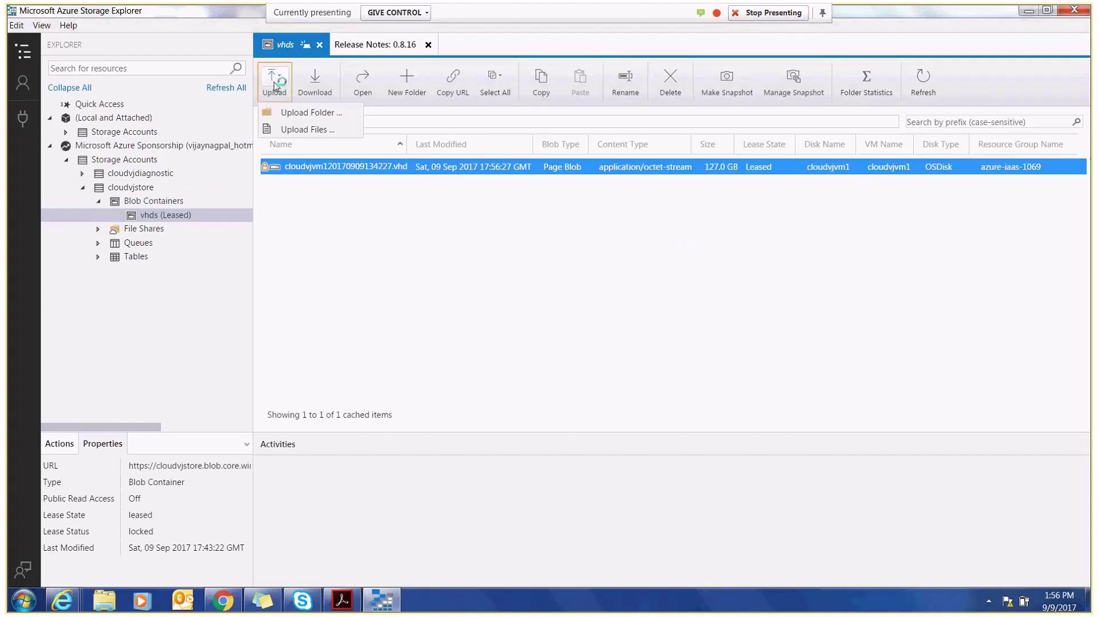
click(297, 131)
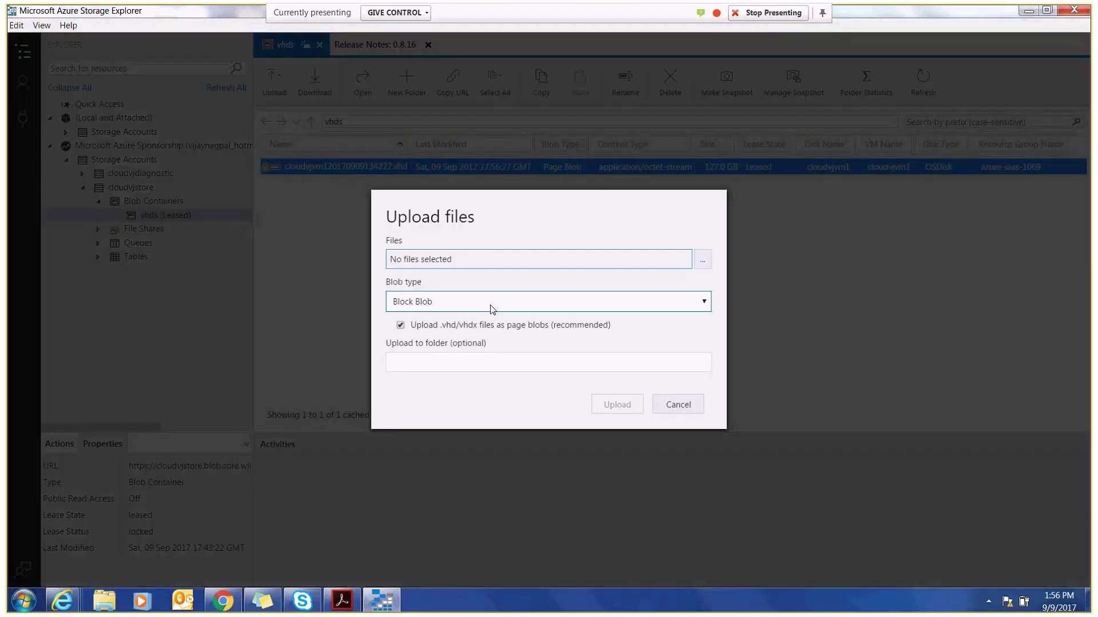
click(492, 303)
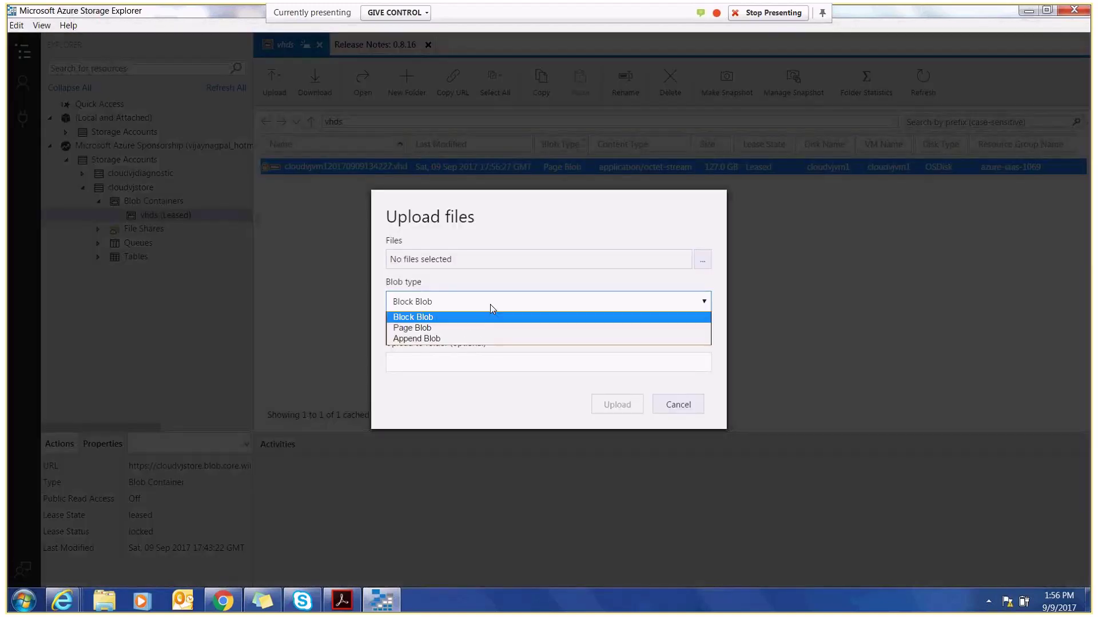
click(491, 308)
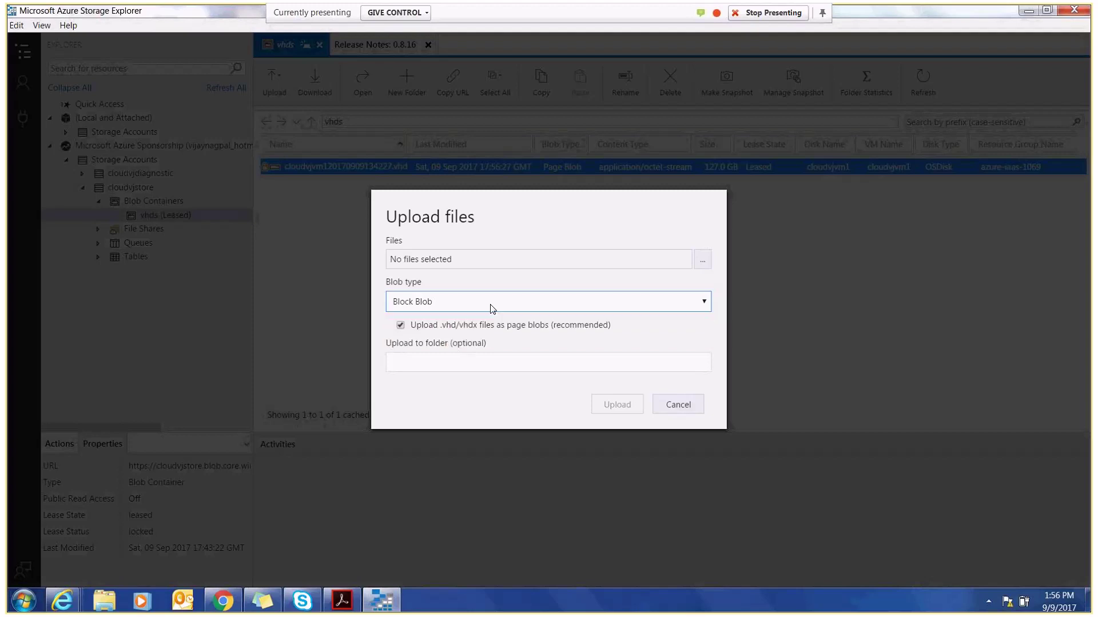
click(492, 309)
click(490, 307)
click(401, 325)
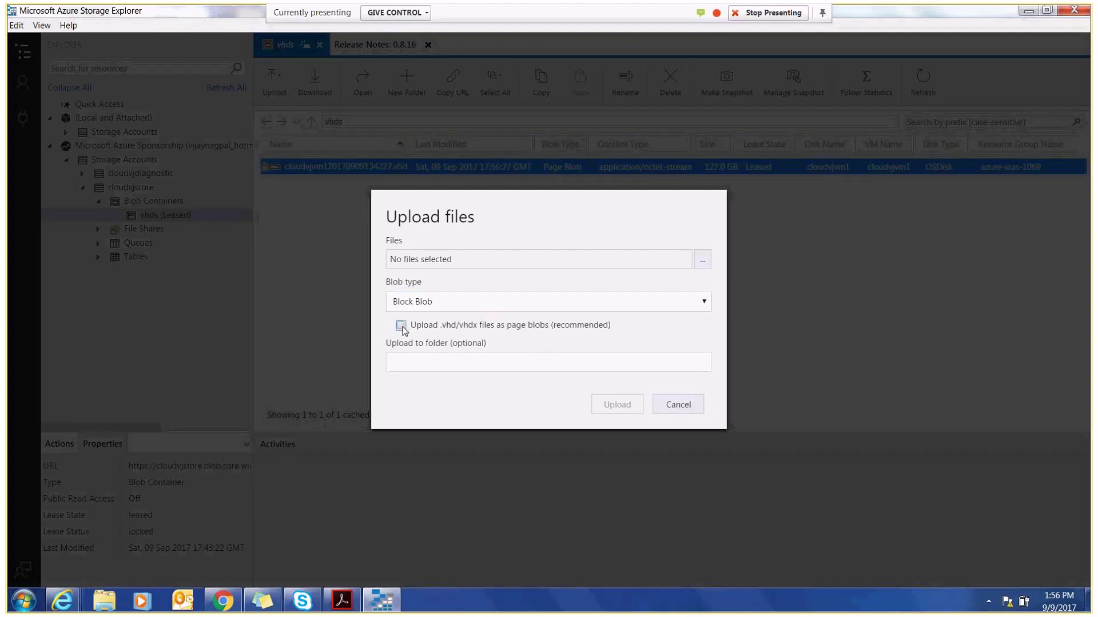
click(466, 306)
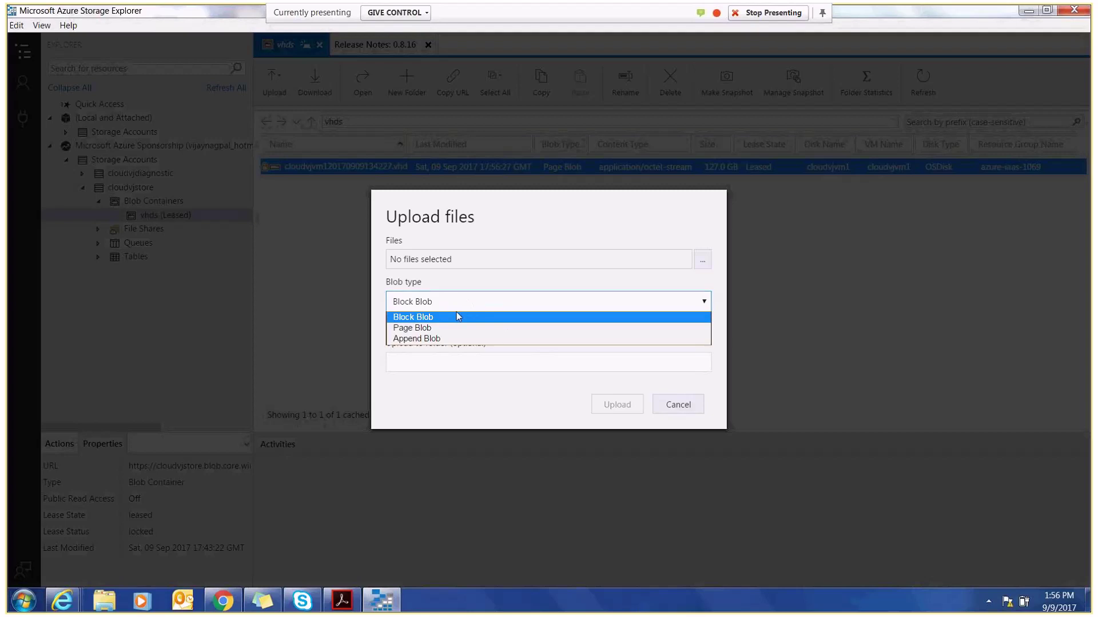
click(441, 327)
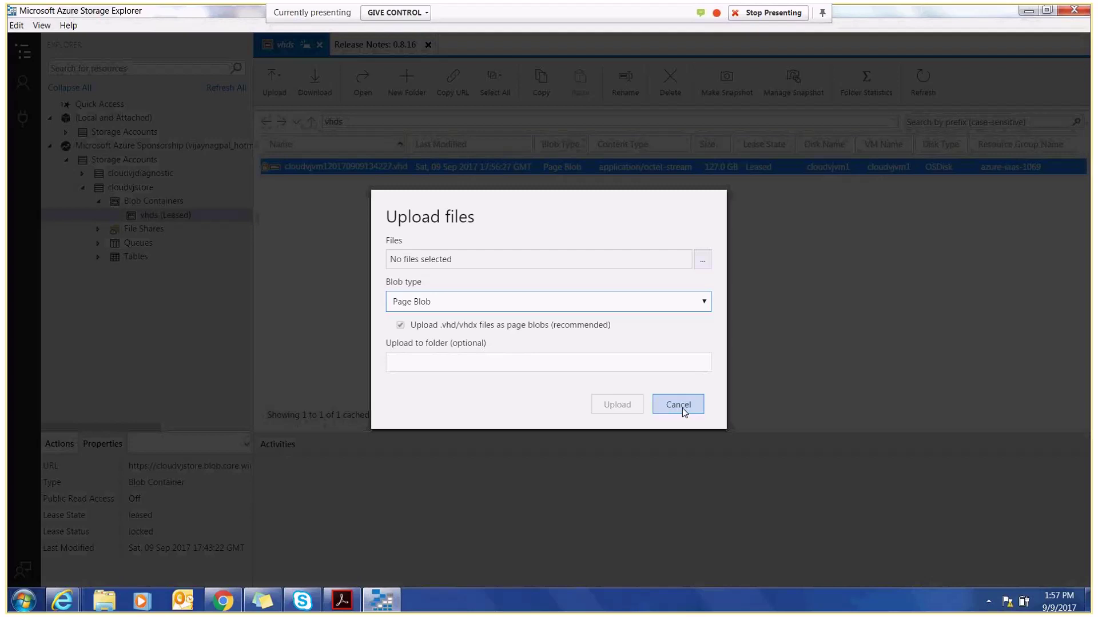
- Cancel the upload without sending files and switch to the Azure portal browser window
click(678, 405)
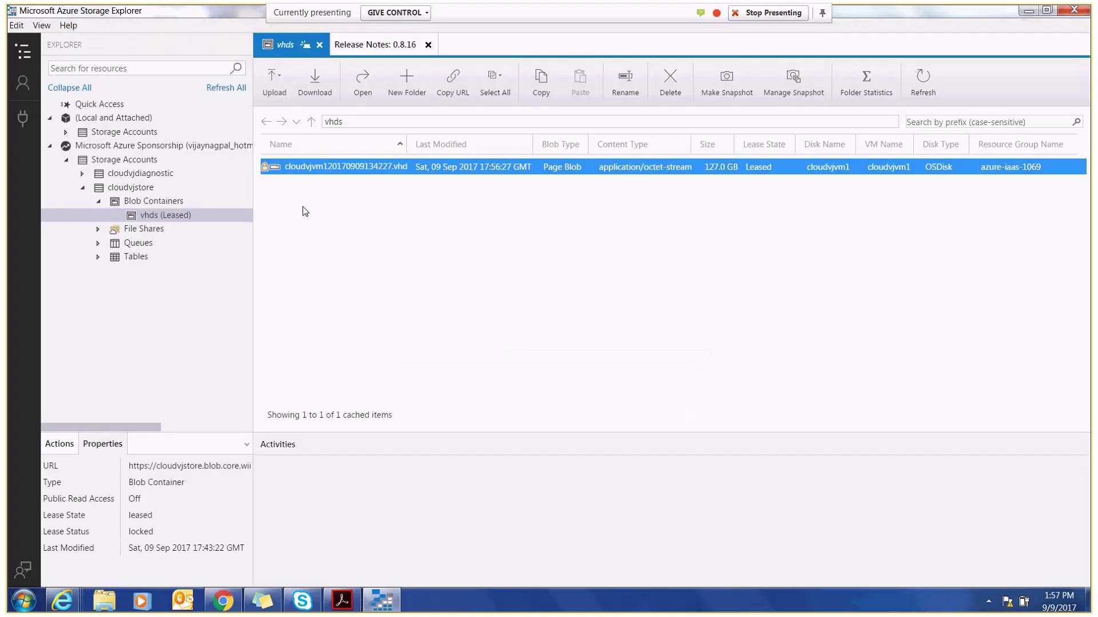
click(63, 602)
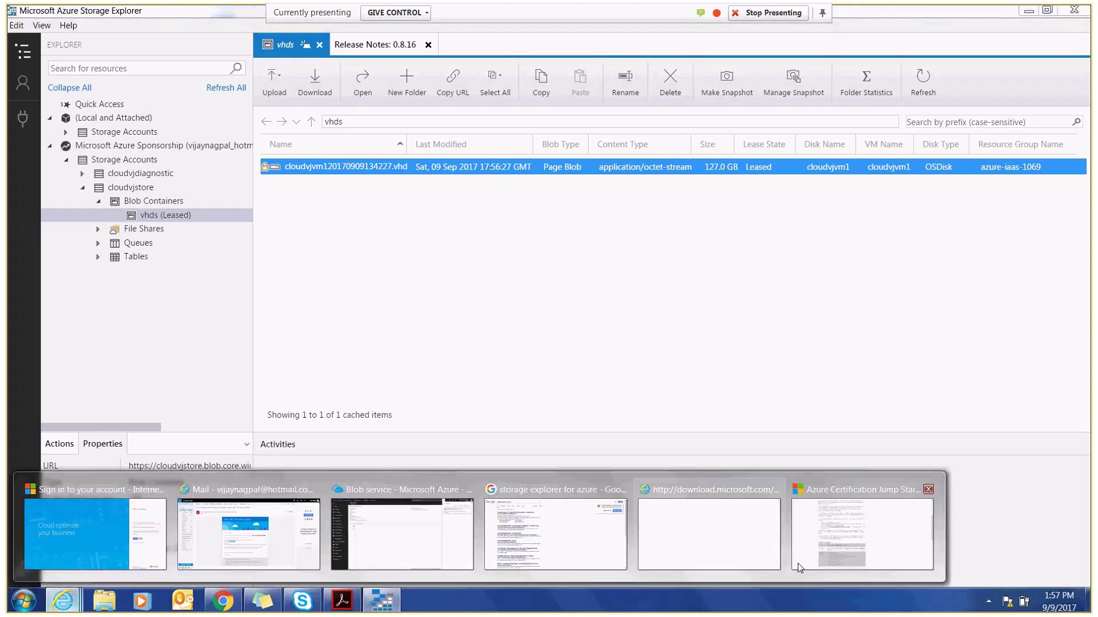
mouse_move(785, 568)
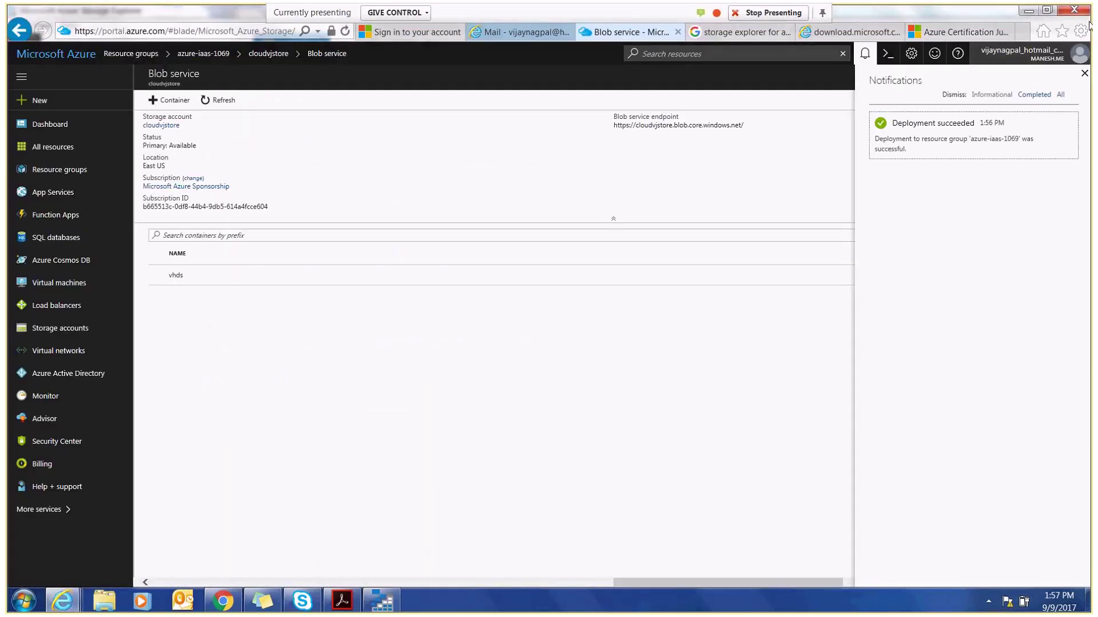
- Close notifications, then go through Resource groups > azure-iaas-1069 to the cloudvjvm1 virtual machine
click(864, 53)
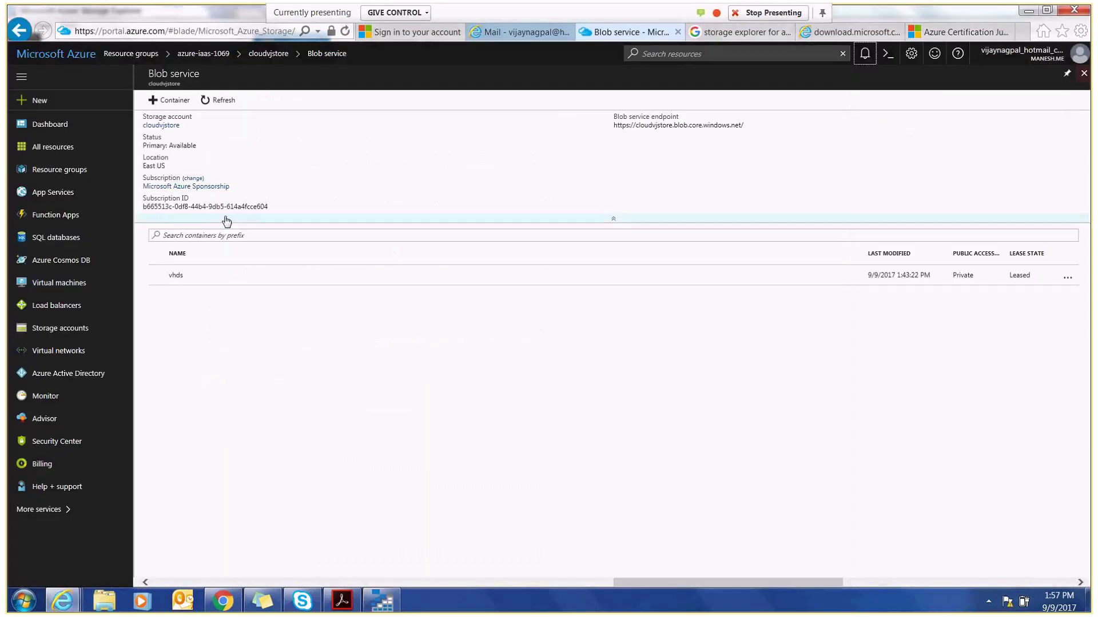
click(49, 171)
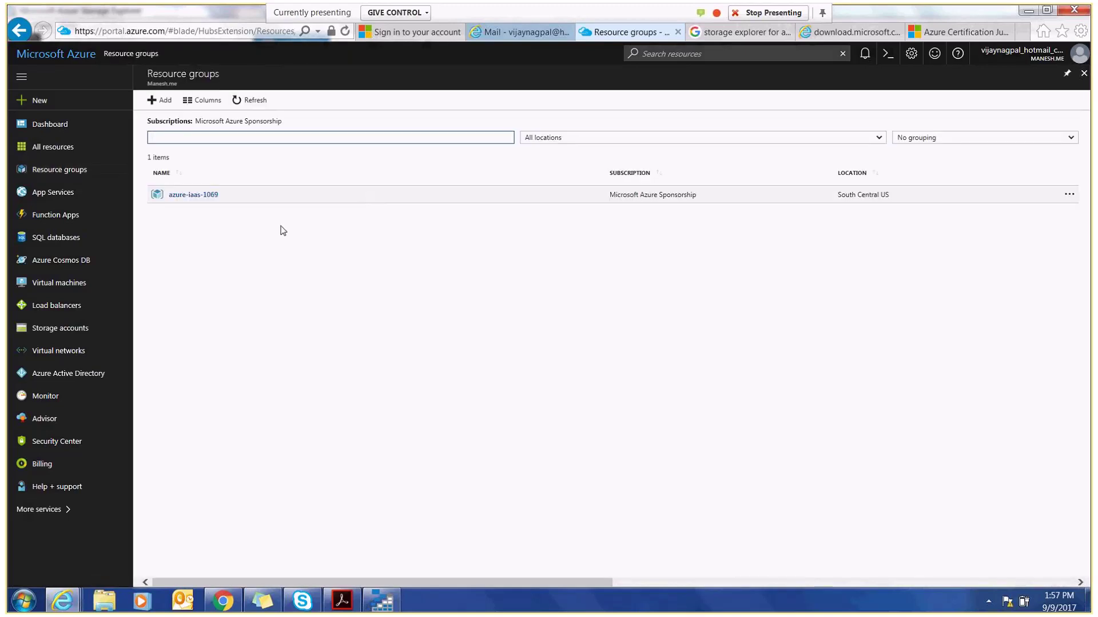
click(186, 195)
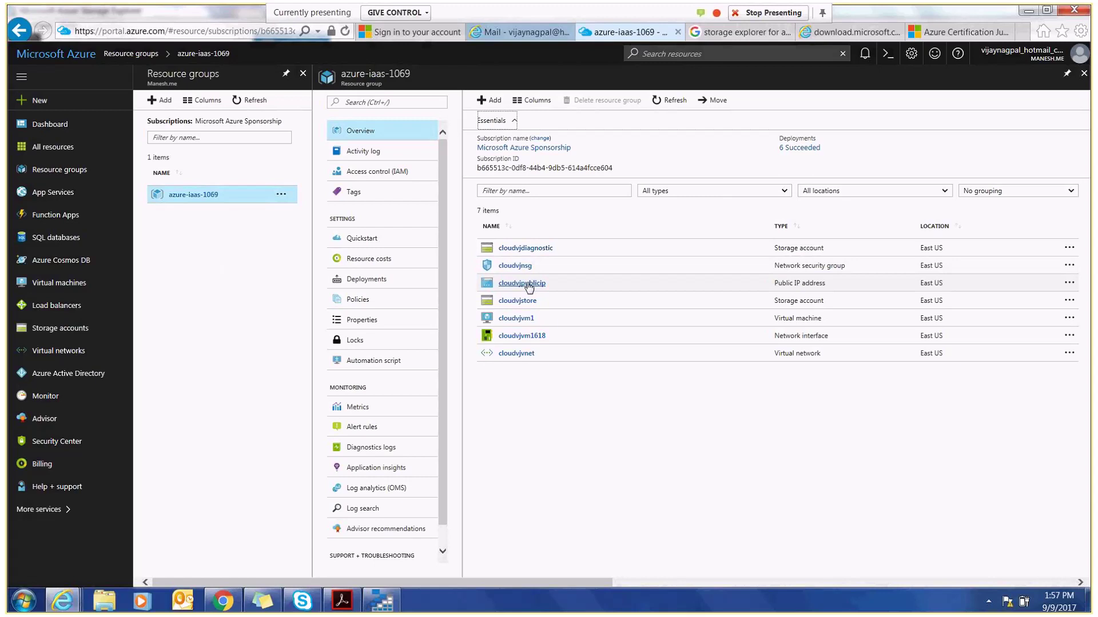
click(521, 320)
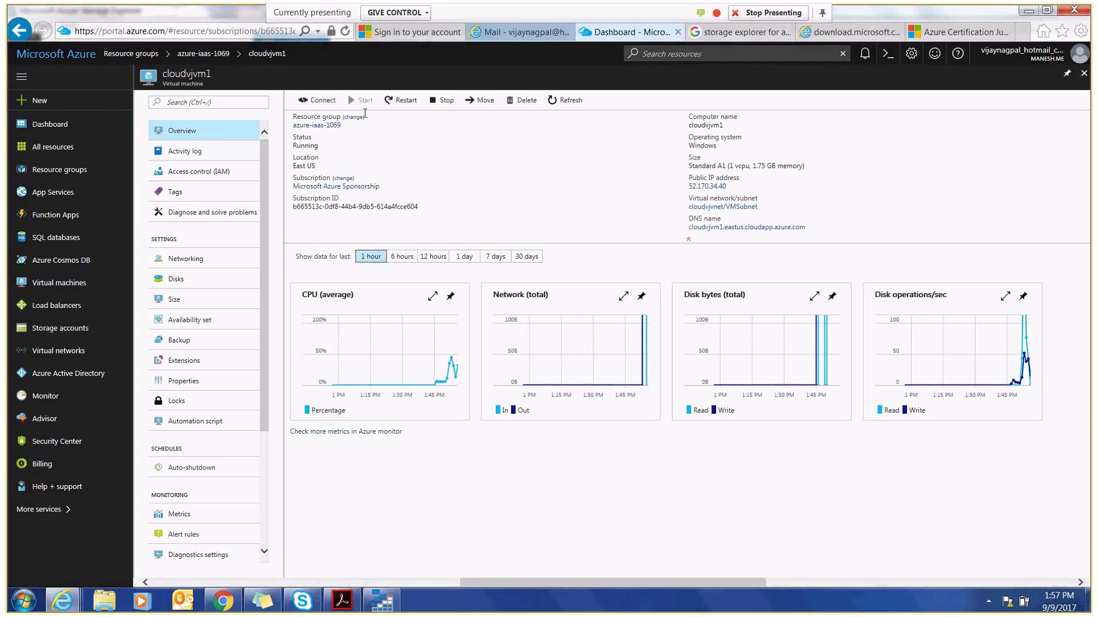
- Download cloudvjvm1.rdp via Connect, save it to the Desktop, and show the desktop
click(326, 102)
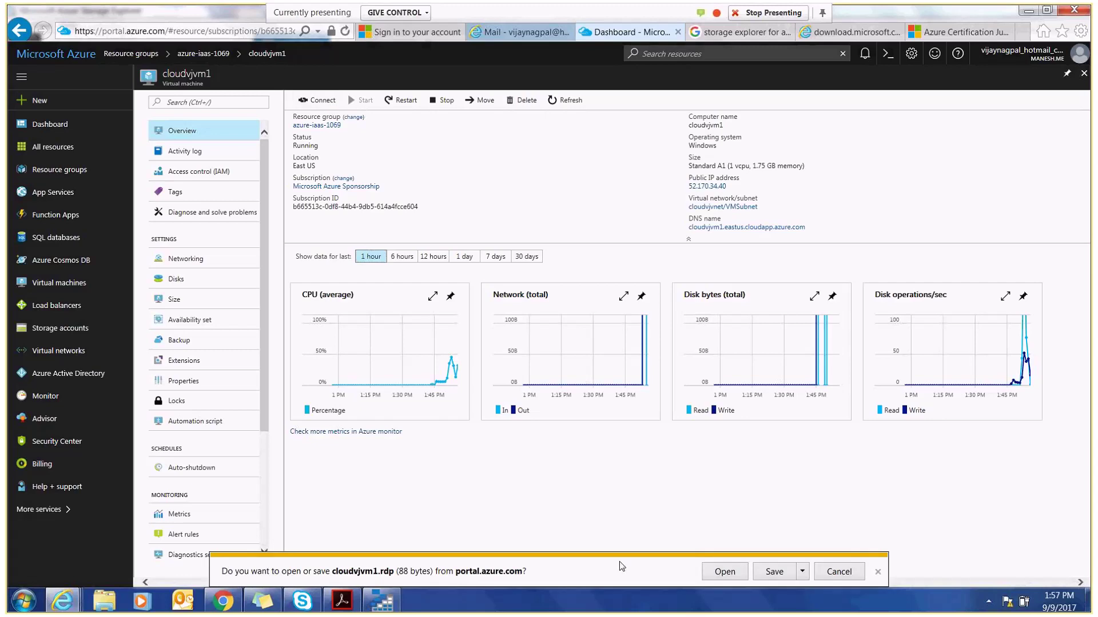
click(802, 572)
click(849, 565)
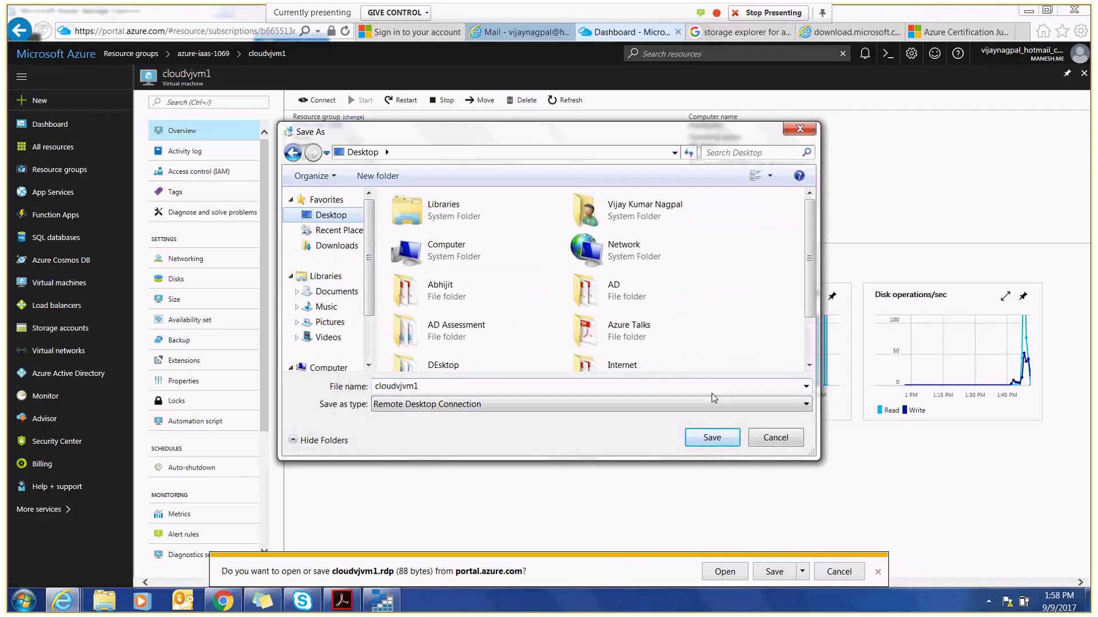
click(712, 437)
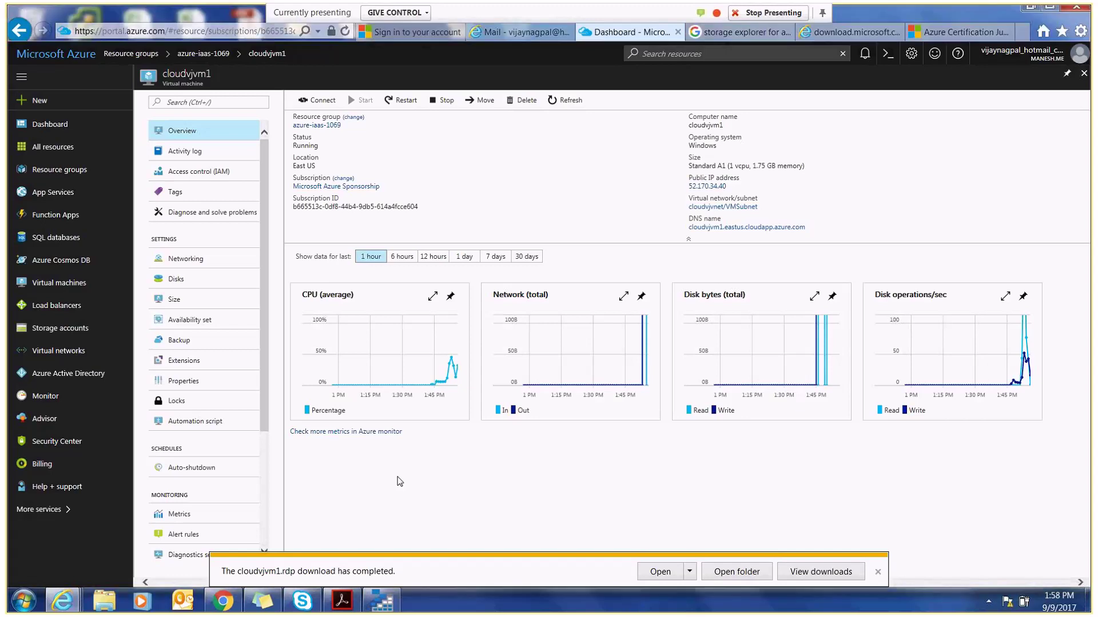
key(super+d)
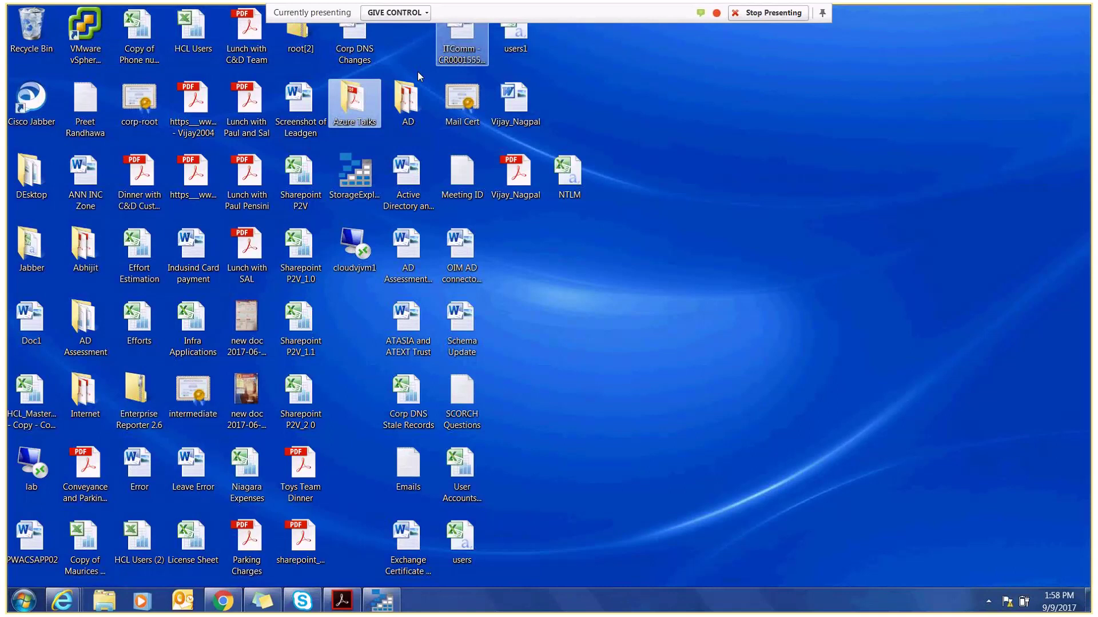
- Check the cloudvjvm1.rdp file's properties, open it for editing in Remote Desktop Connection, then return to the browser
right_click(355, 245)
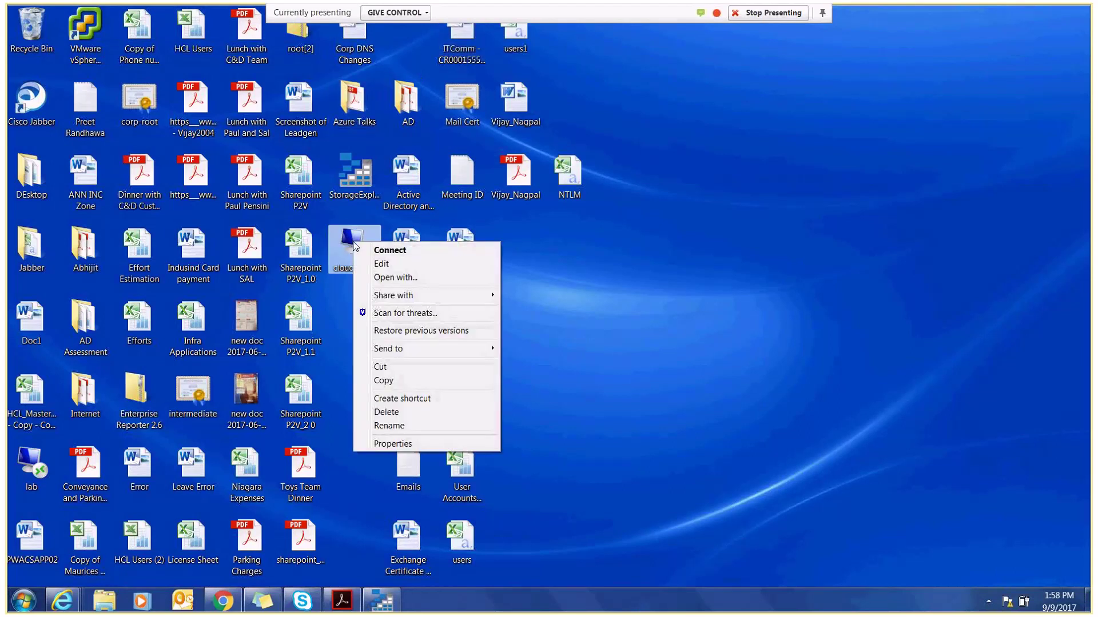
click(393, 444)
click(545, 567)
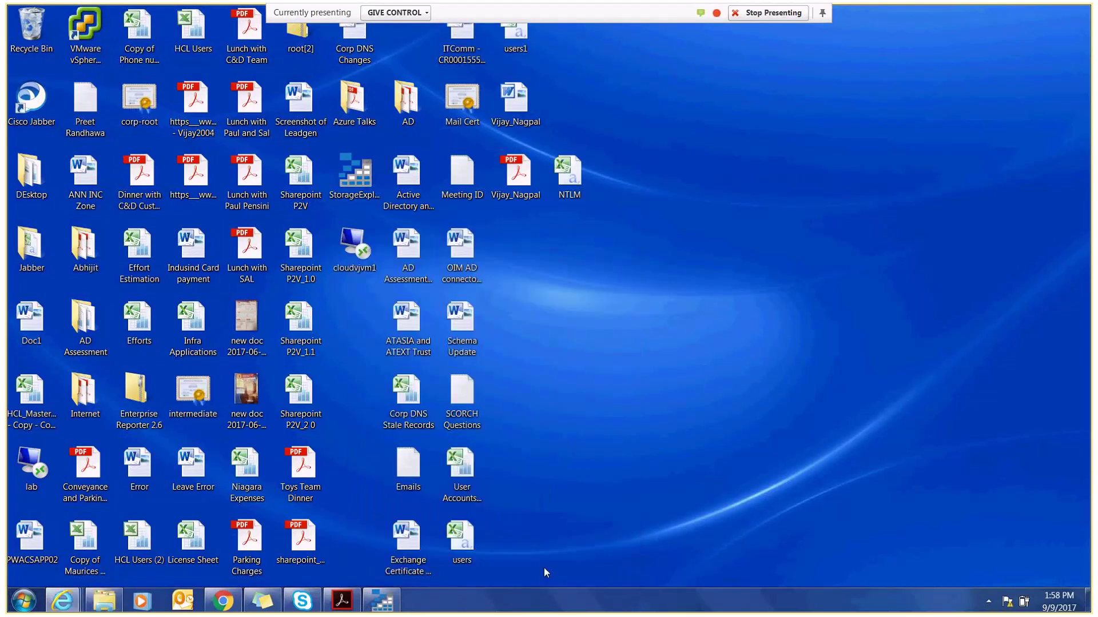
right_click(363, 255)
click(390, 269)
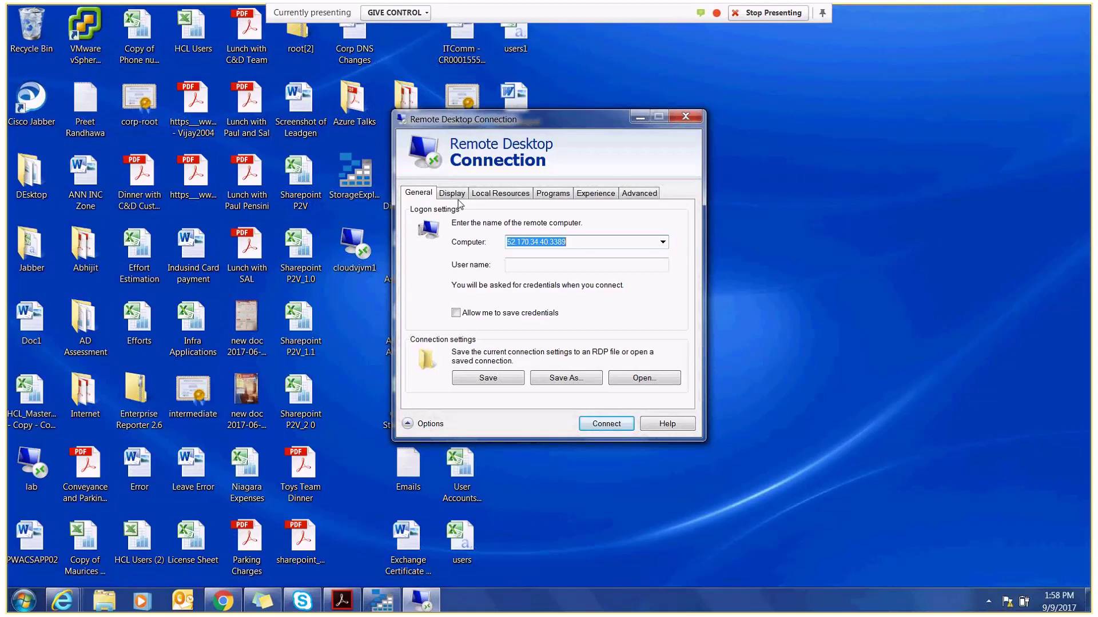
click(65, 600)
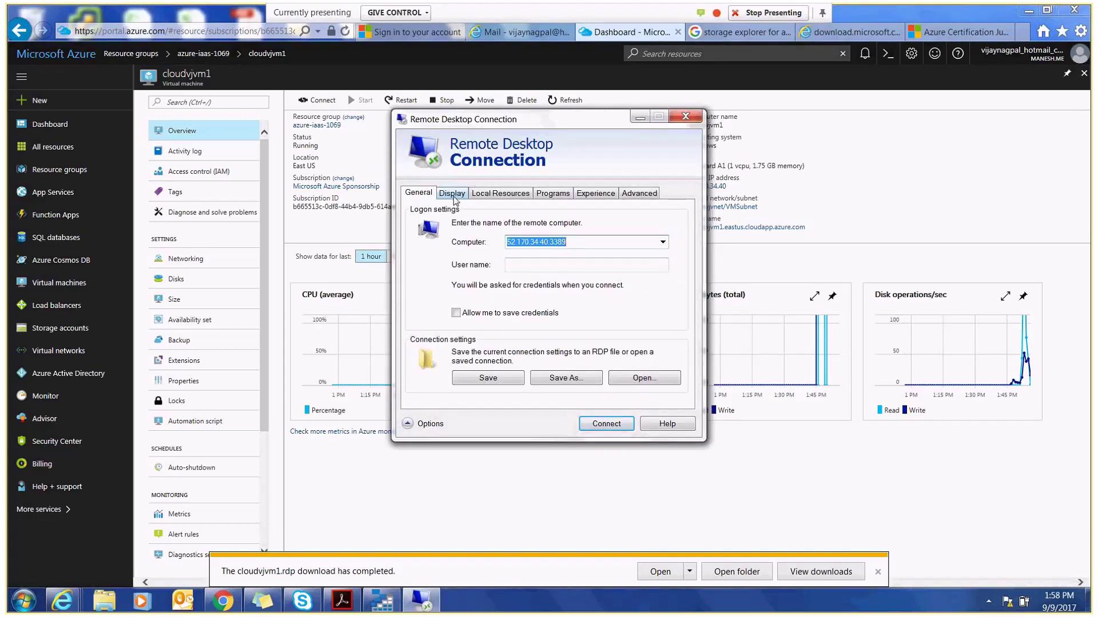
- Review cloudvjvm1's Networking port rules including RDP 3389, dismiss the download bar, and return to Overview
click(365, 488)
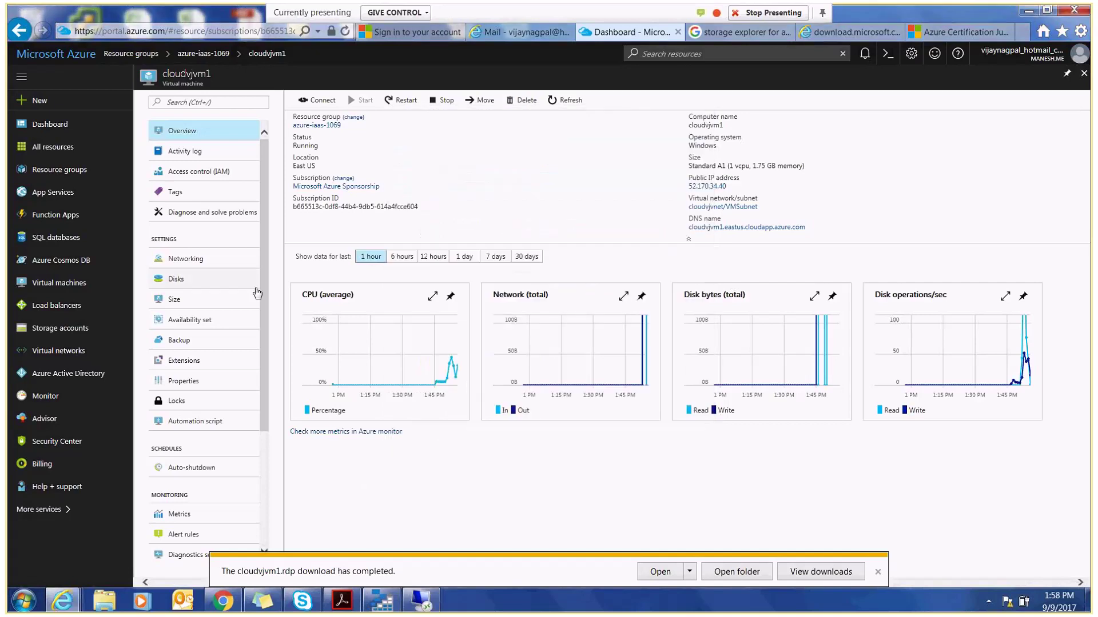
click(194, 263)
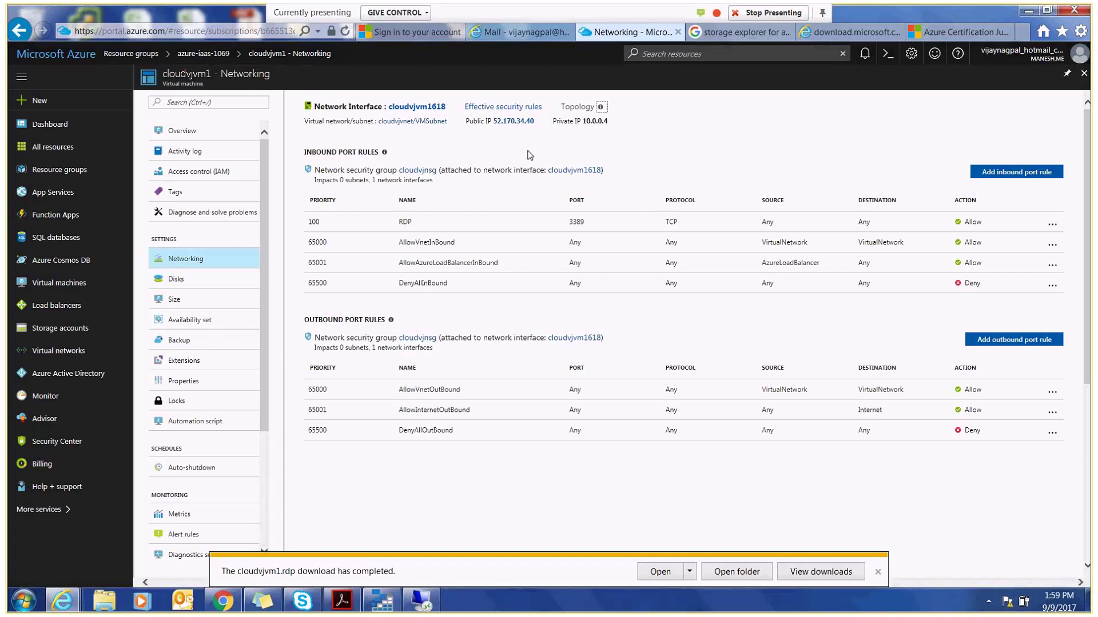
click(877, 572)
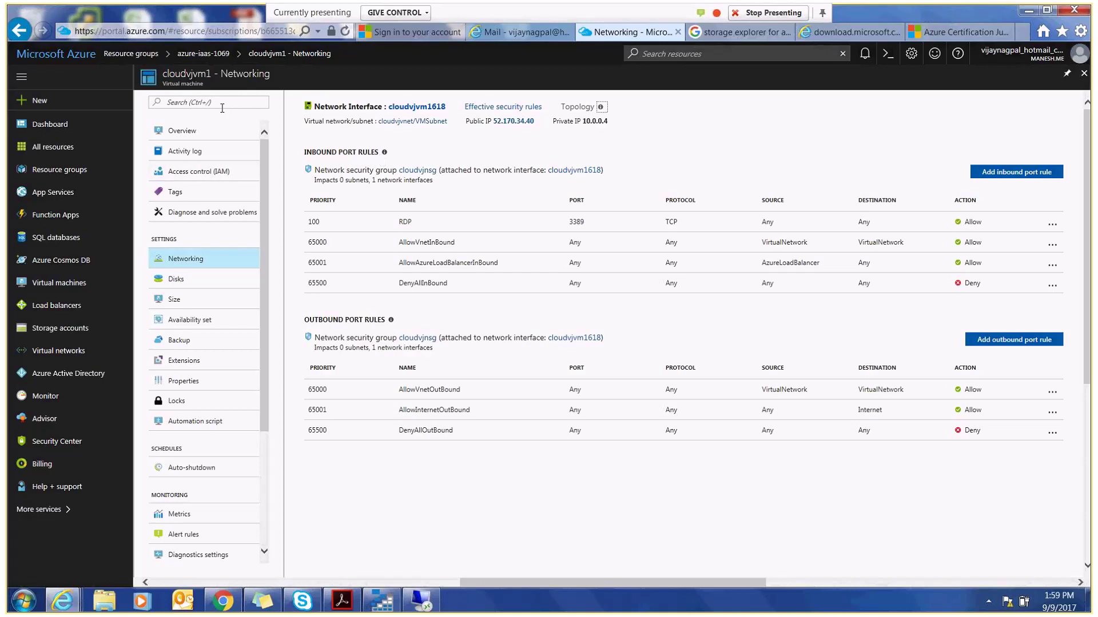
click(193, 133)
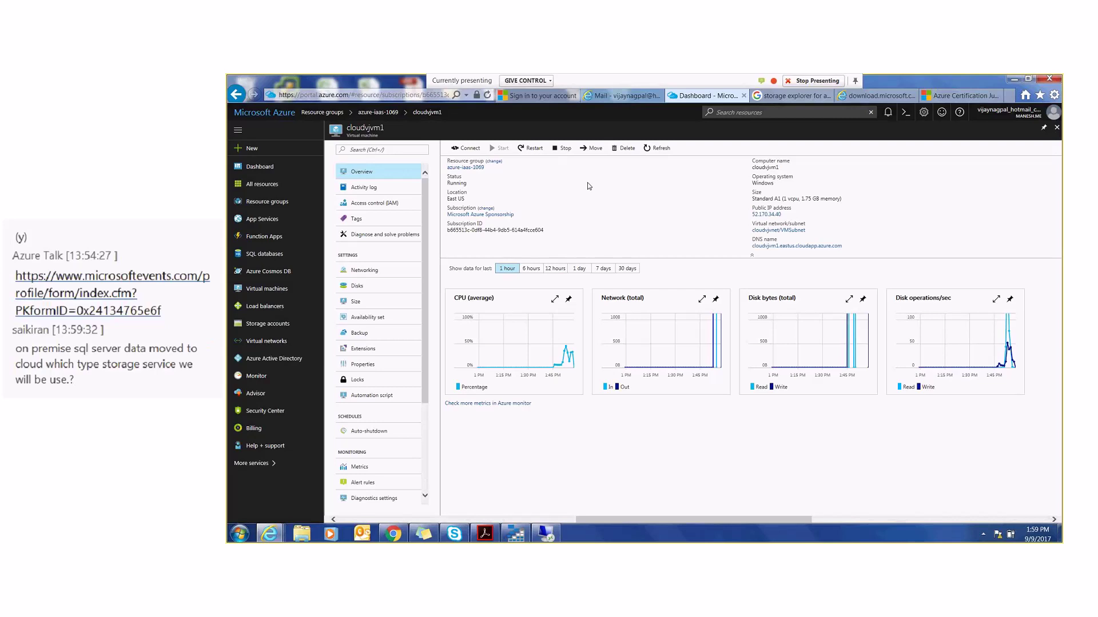
- Copy the VM's DNS name from the portal and paste it as the Remote Desktop computer address
mouse_move(754, 247)
click(859, 249)
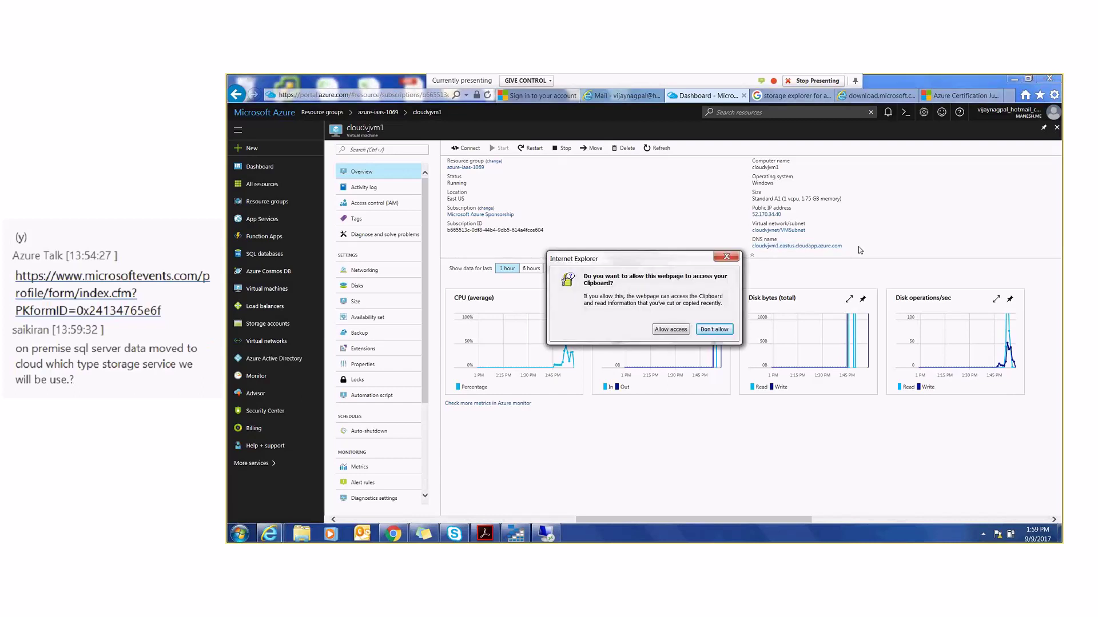
click(676, 330)
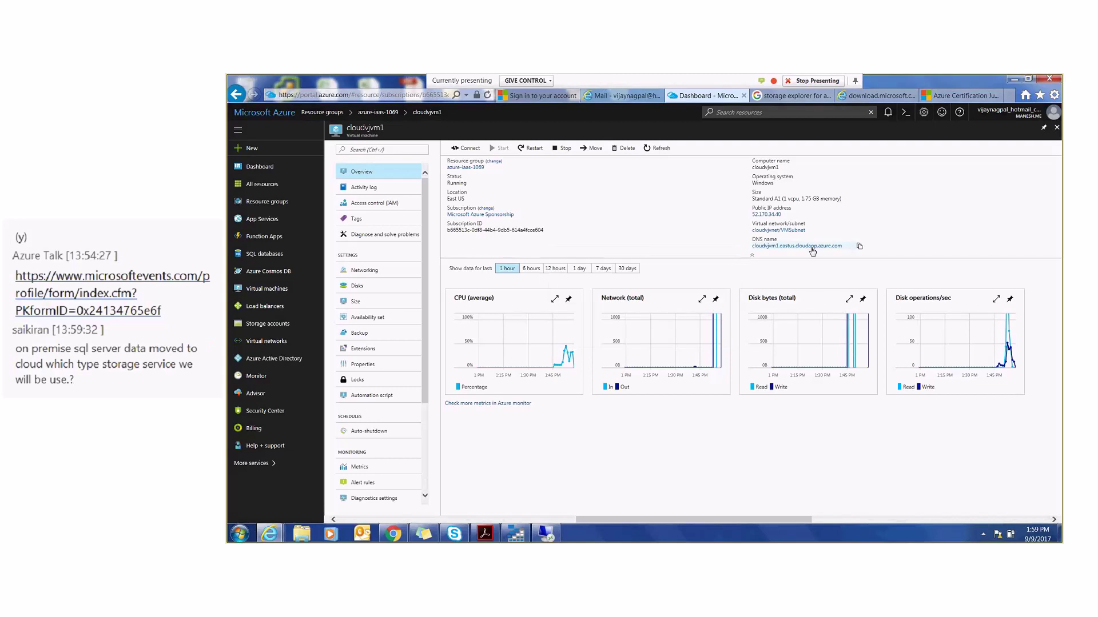
click(859, 248)
key(alt)
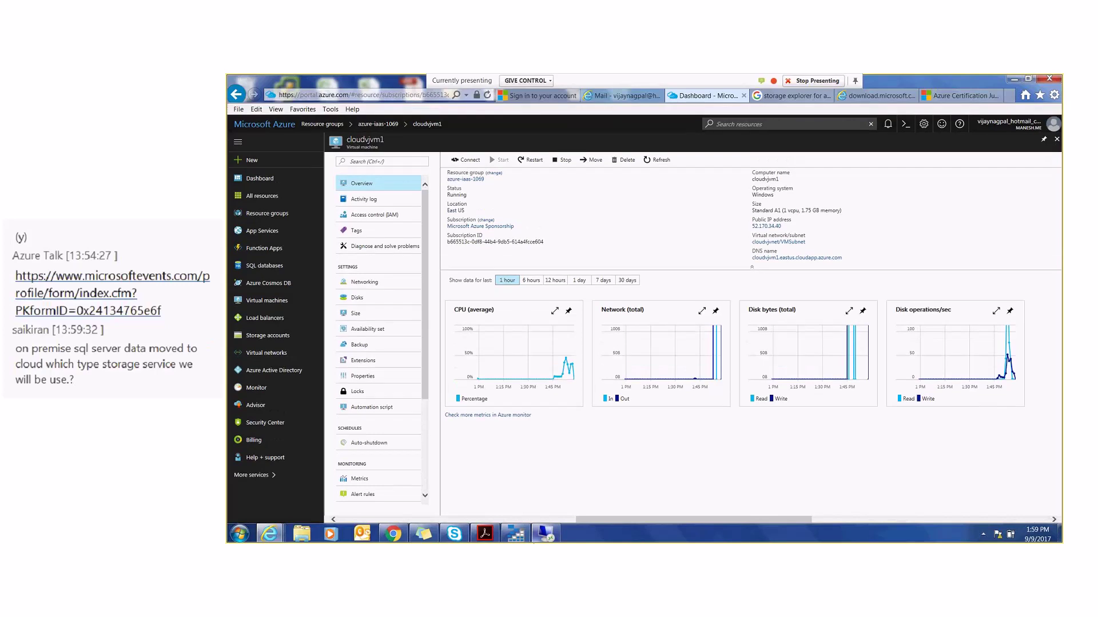
click(545, 533)
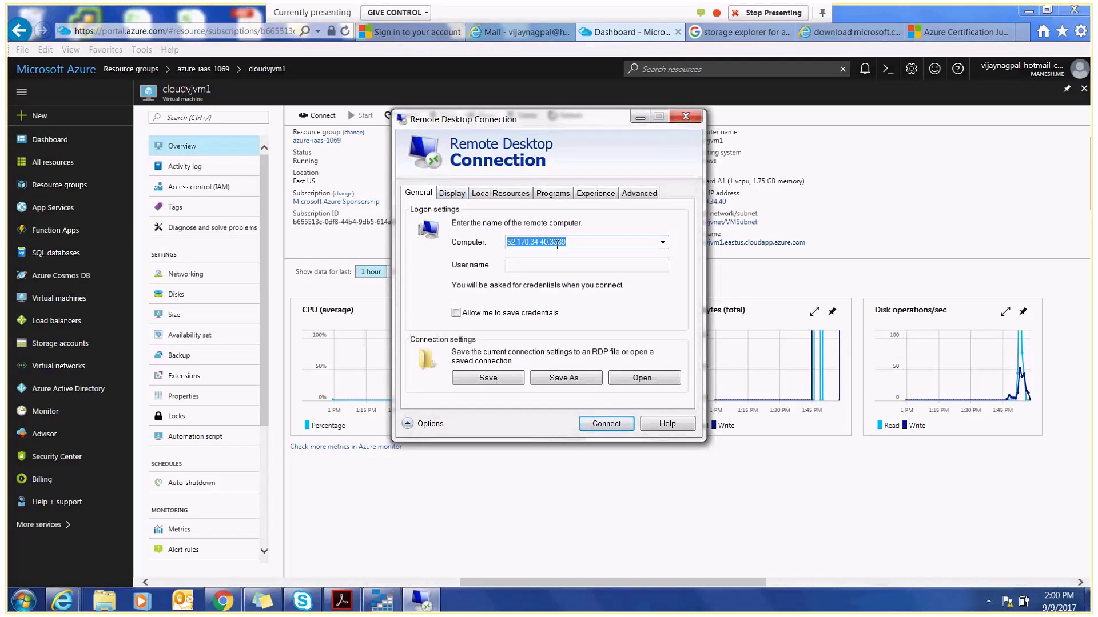
key(ctrl+v)
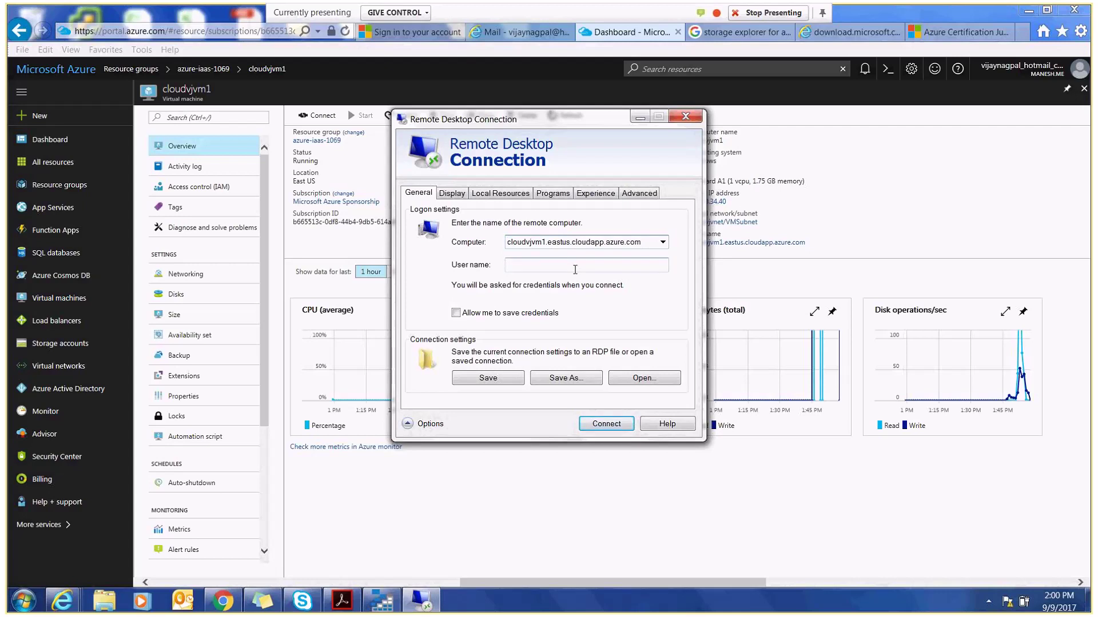
- Enter the VM's user name, append :3389 to the computer address, and save the connection
text(vijay)
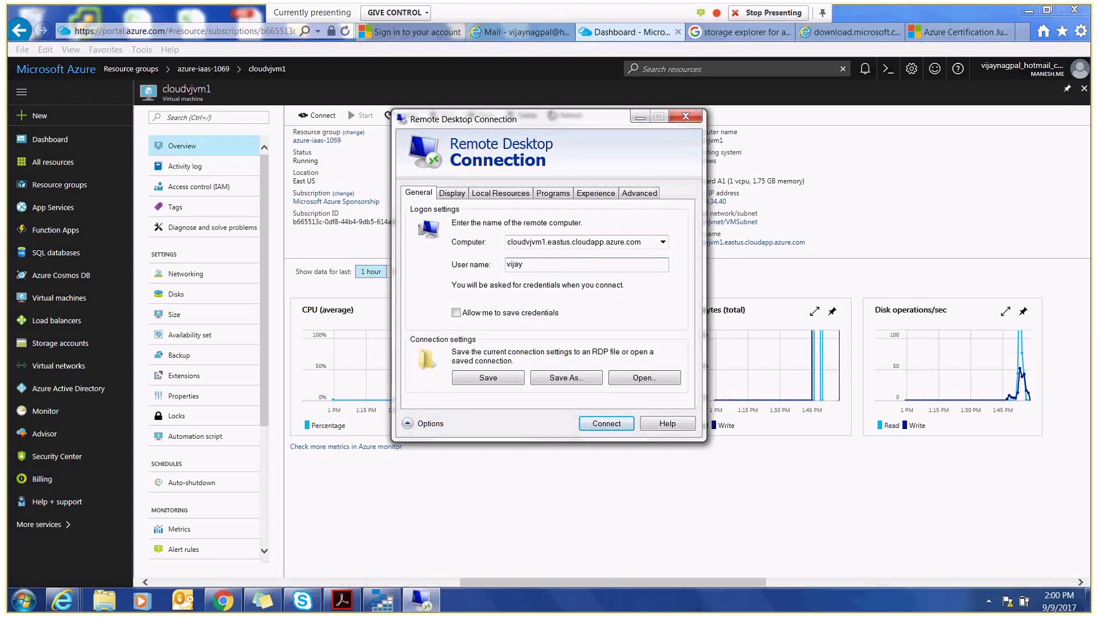
click(643, 242)
click(643, 242)
text(:3389)
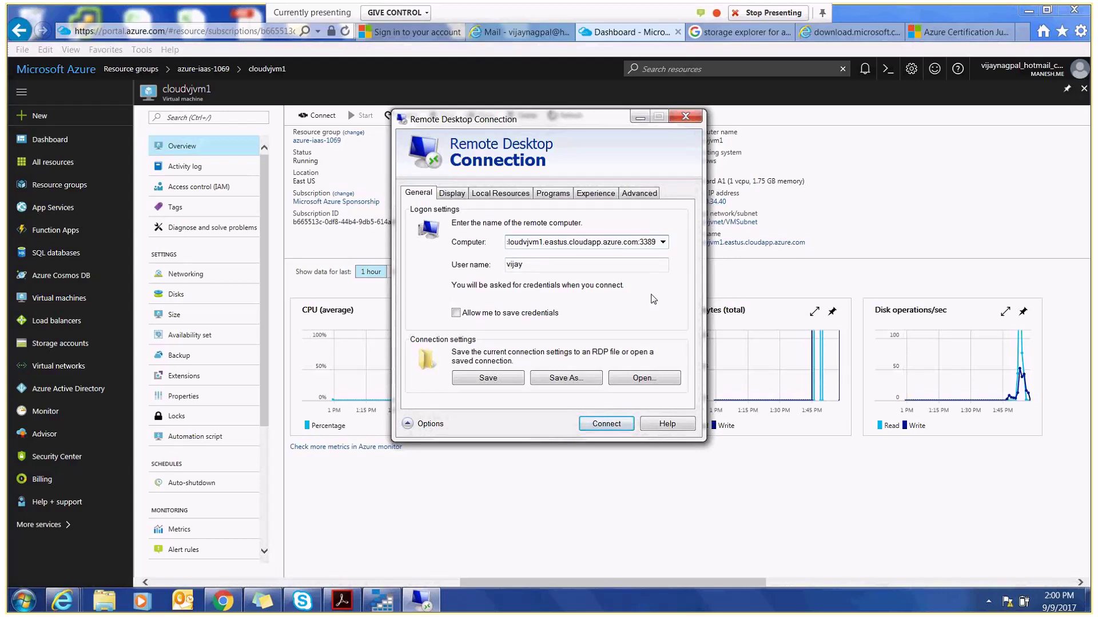
click(488, 380)
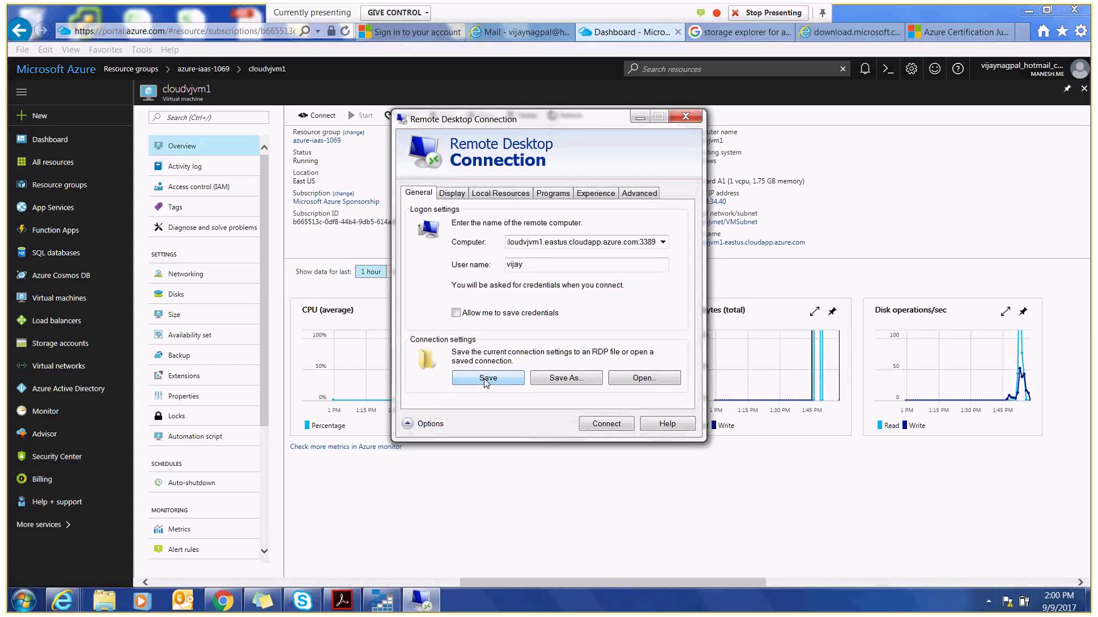
- Connect, accept the publisher warning without asking again, and submit the account password
click(603, 432)
click(482, 330)
click(650, 364)
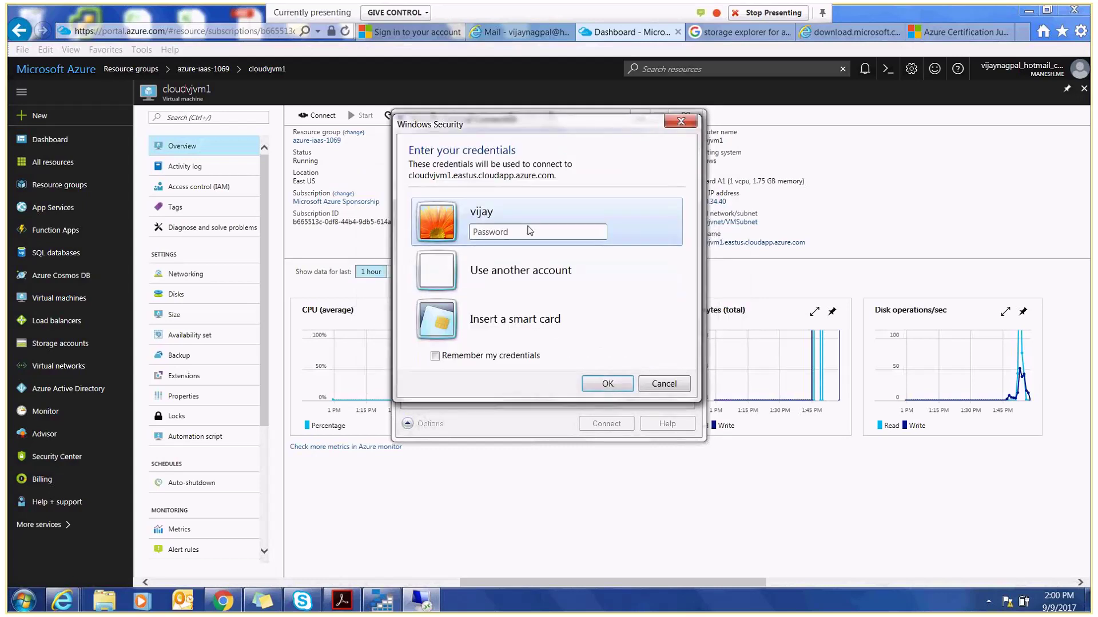
text(*************)
key(Tab)
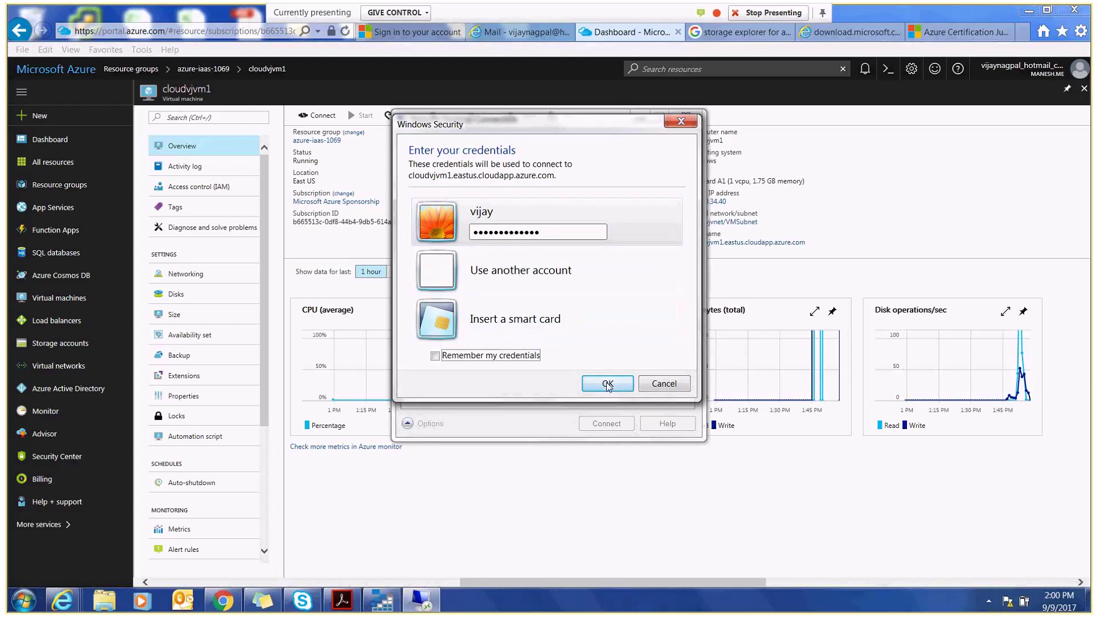
click(607, 384)
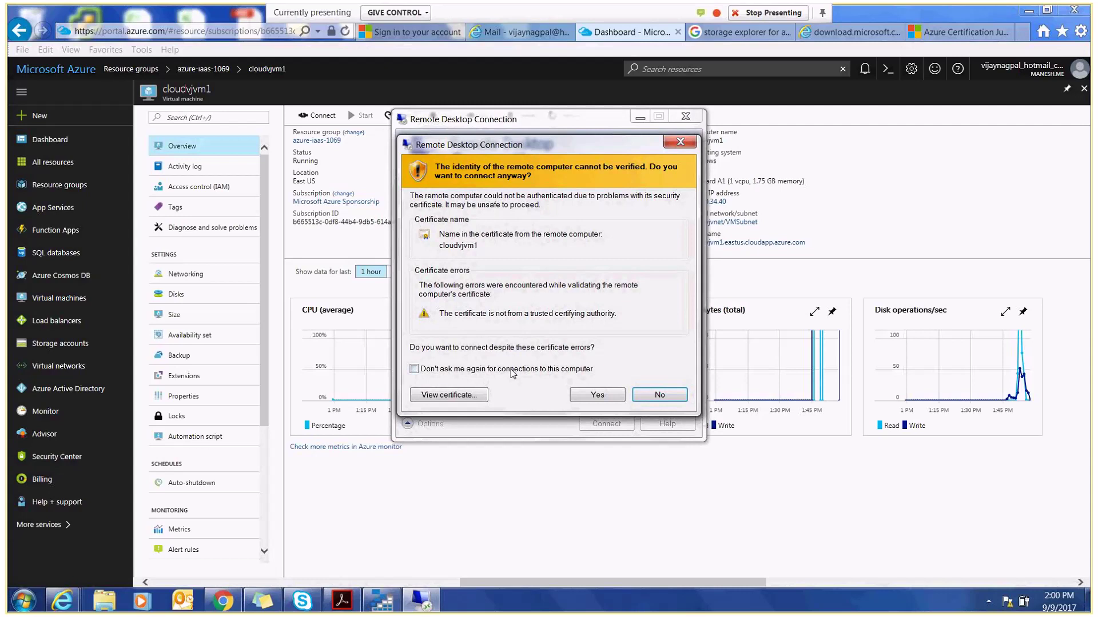
- Accept the untrusted certificate to open the full-screen cloudvjvm1 session
click(598, 395)
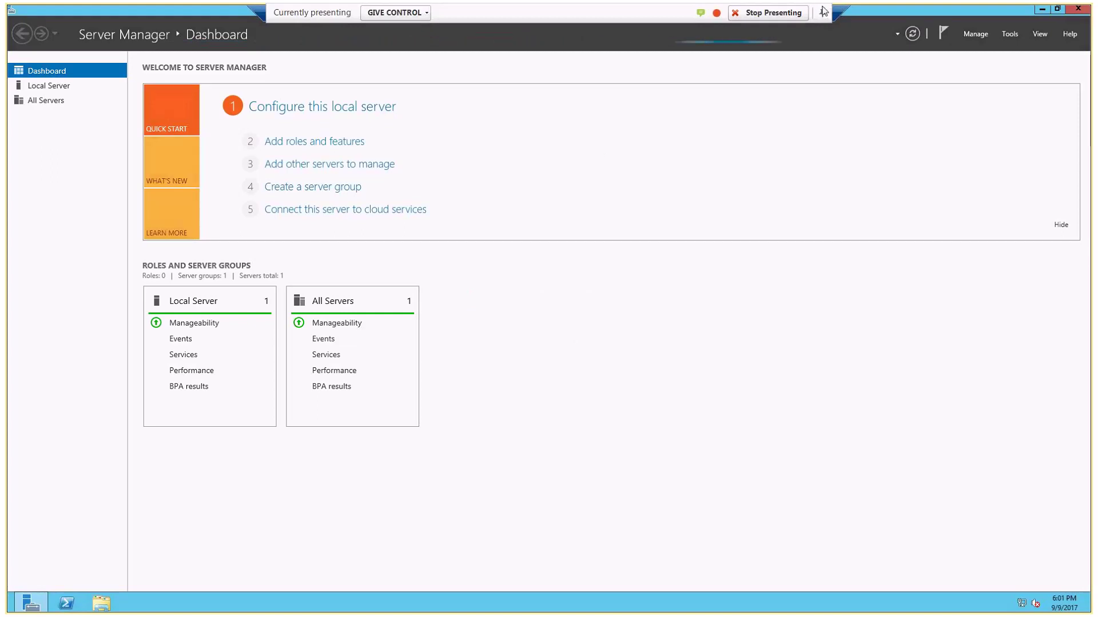
- Open the Run prompt, type 'shutdown', then clear it and cancel without running it
click(33, 603)
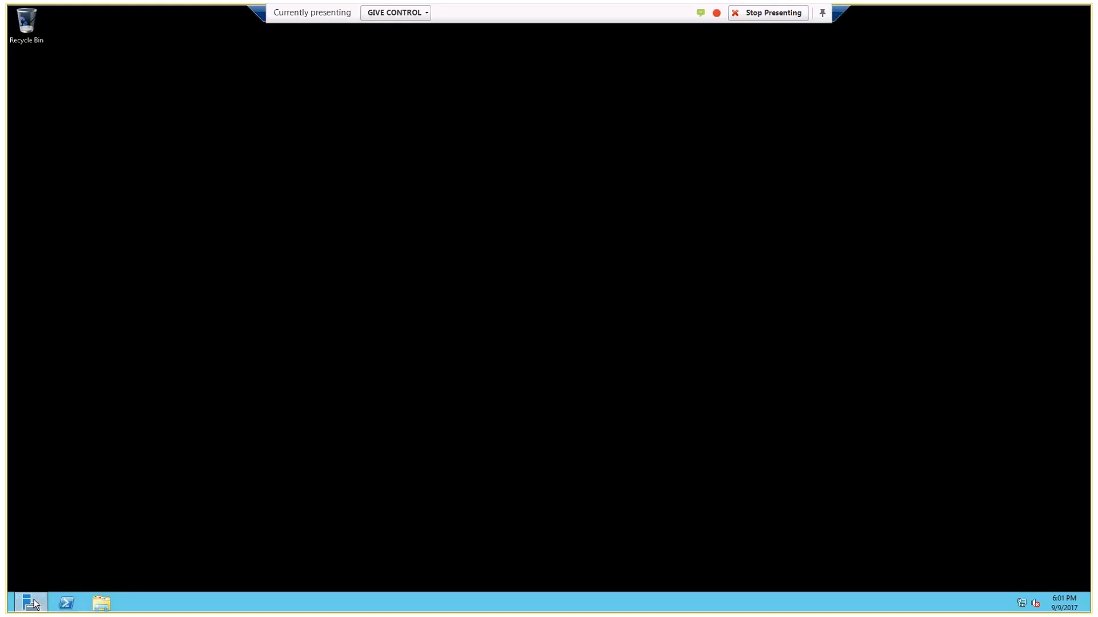
click(31, 603)
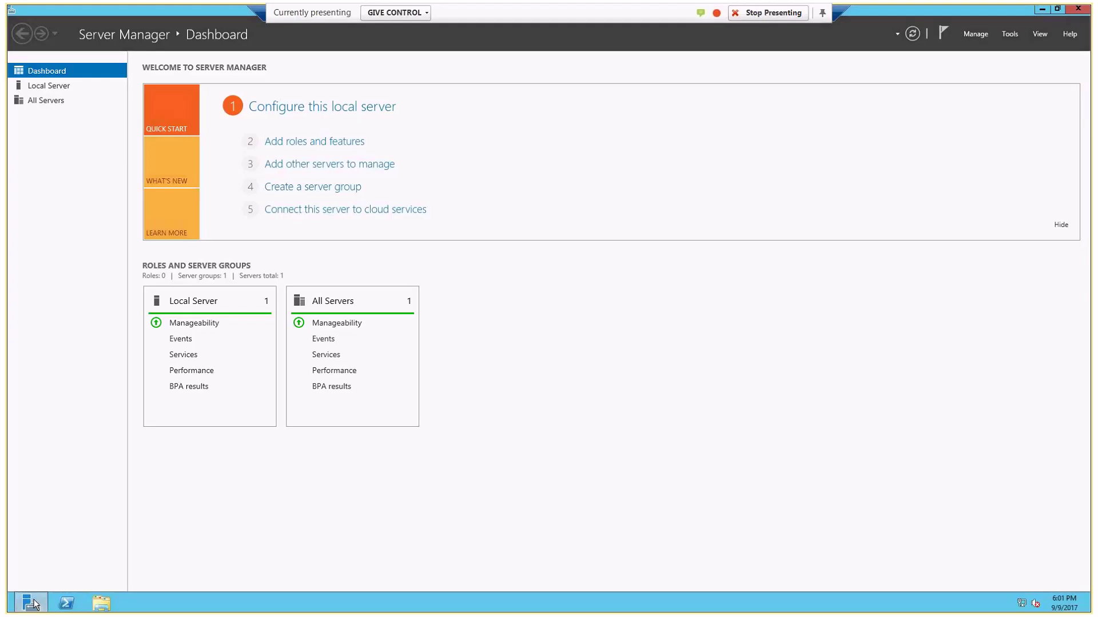
click(246, 535)
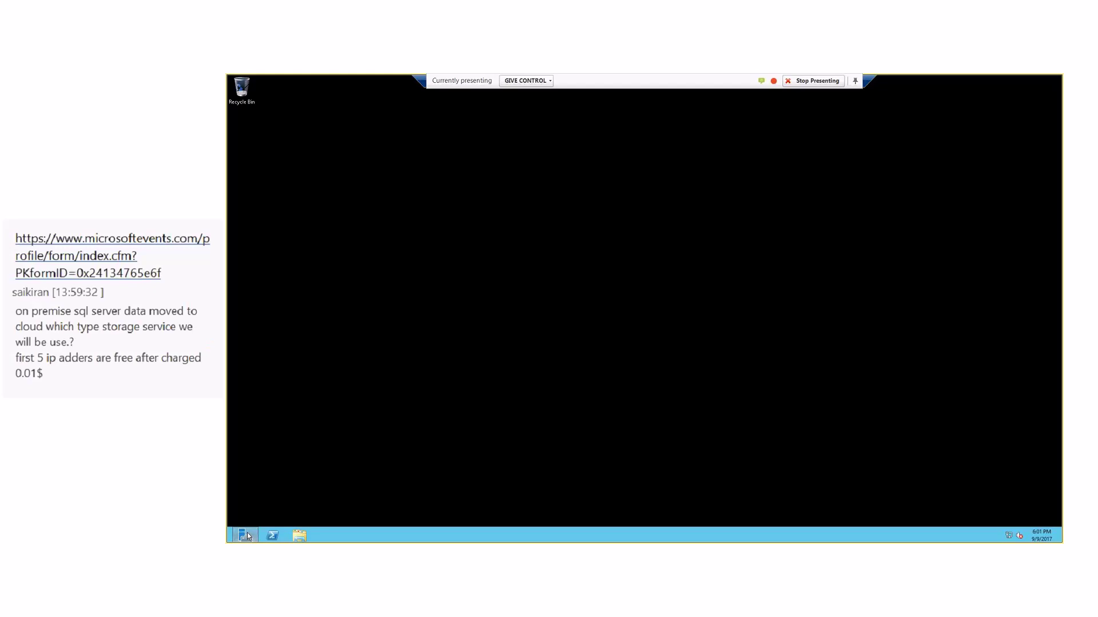
click(245, 535)
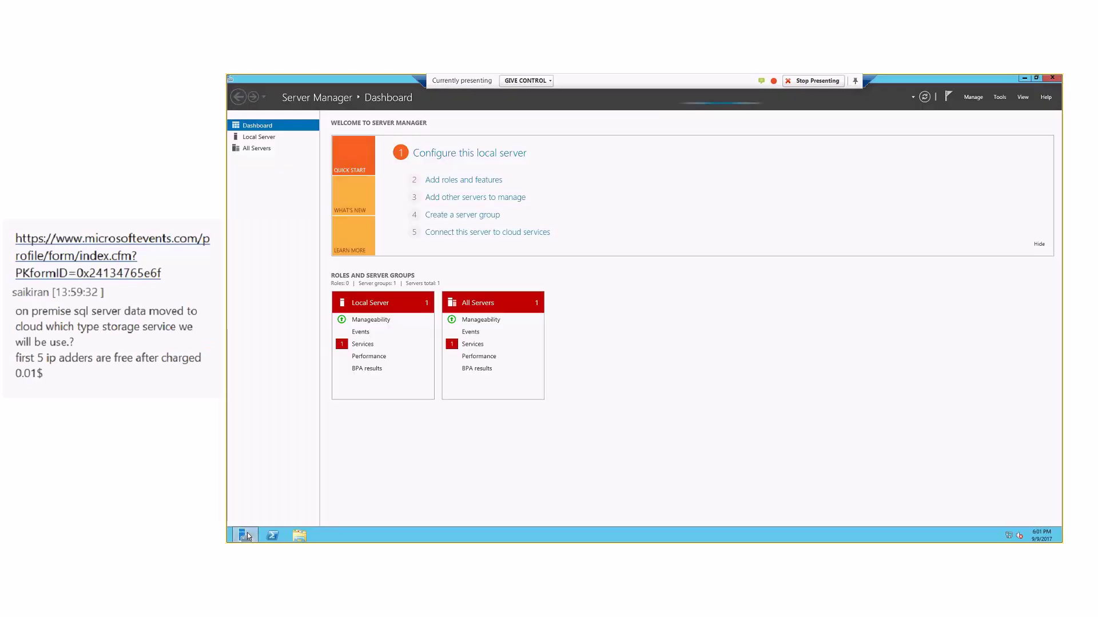
key(super+r)
key(Return)
click(246, 535)
key(super+r)
text(shut)
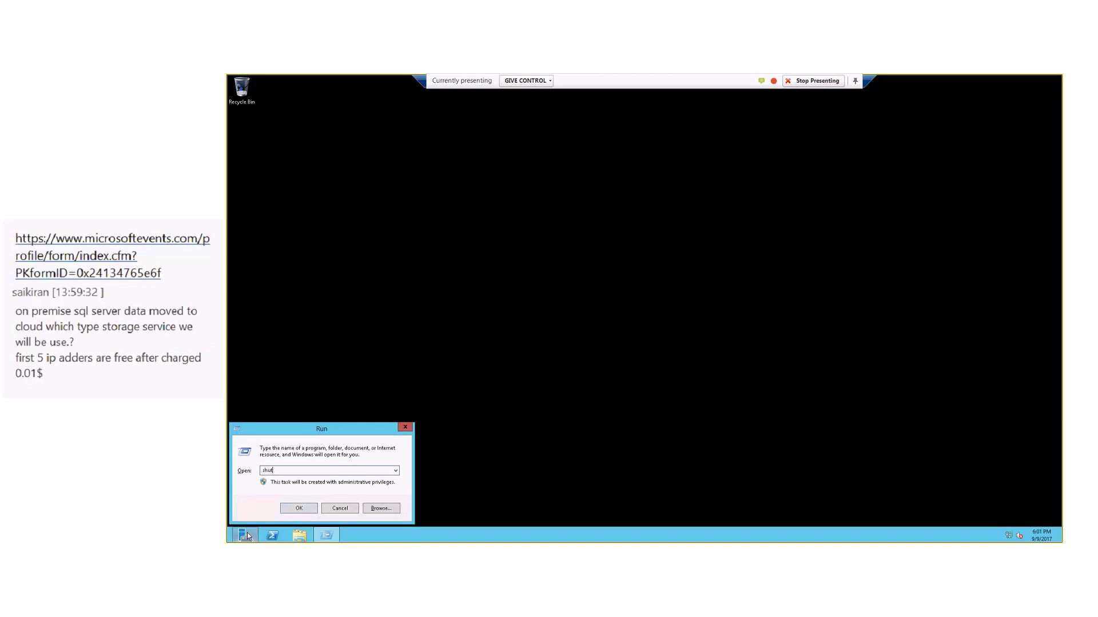
text(down)
key(BackSpace)
key(BackSpace)
key(BackSpace)
key(BackSpace)
key(BackSpace)
key(BackSpace)
key(BackSpace)
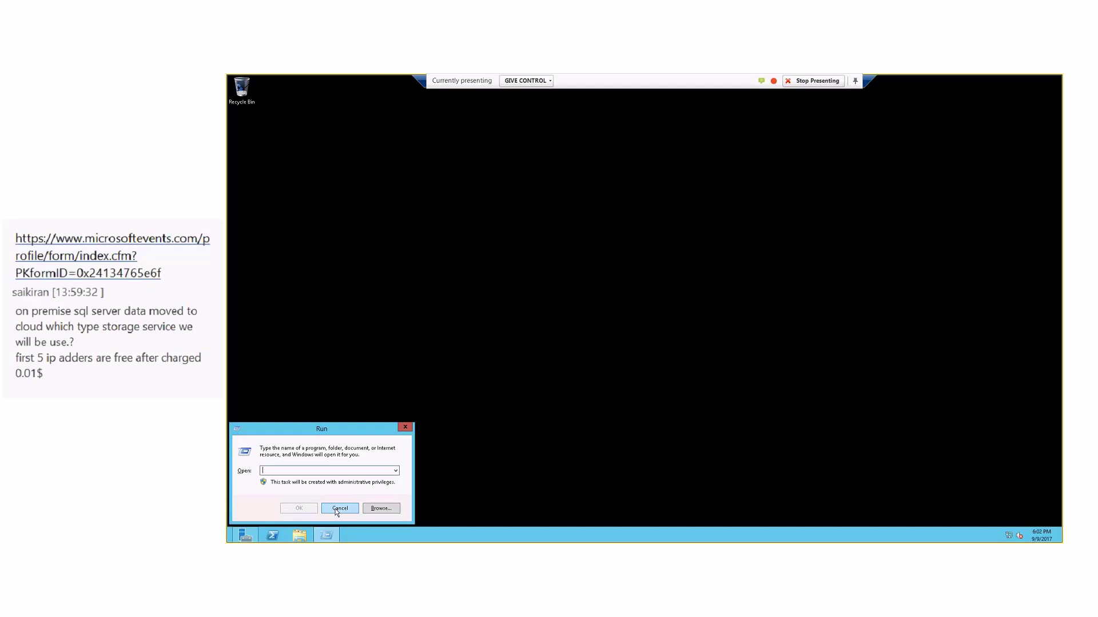
click(339, 509)
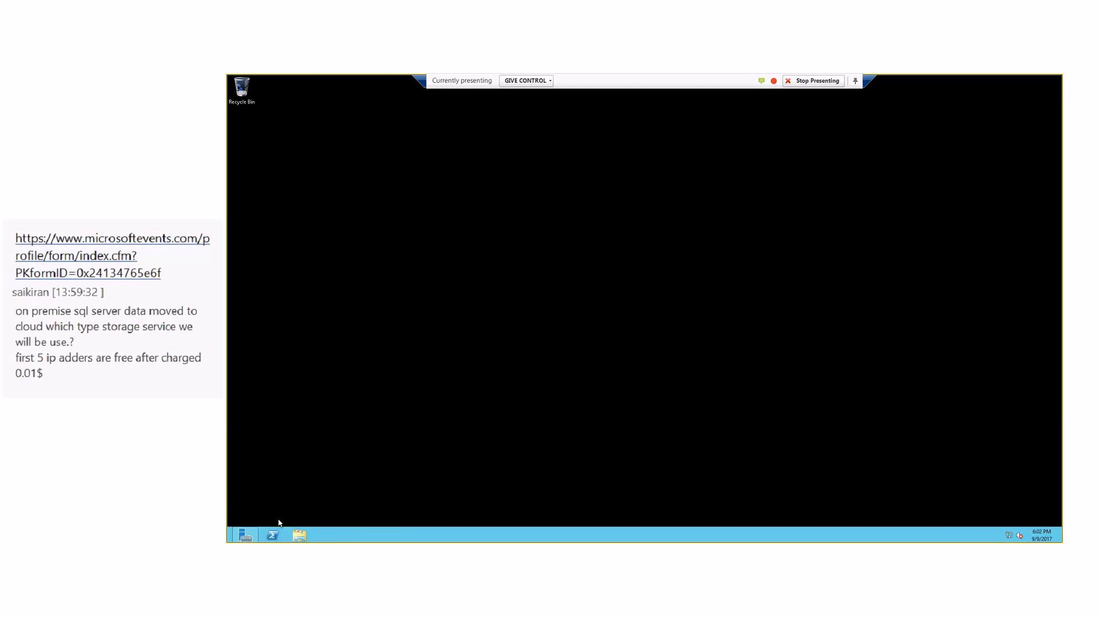
click(245, 536)
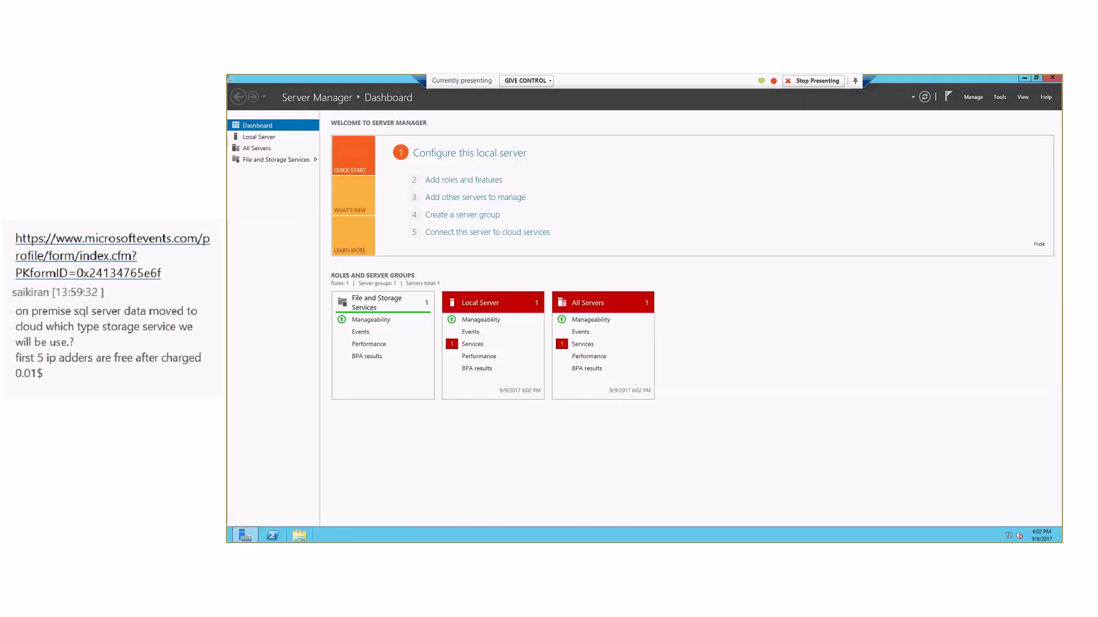
- On the Start screen, glance at the account menu, then open the charms Settings pane
mouse_move(244, 536)
key(super)
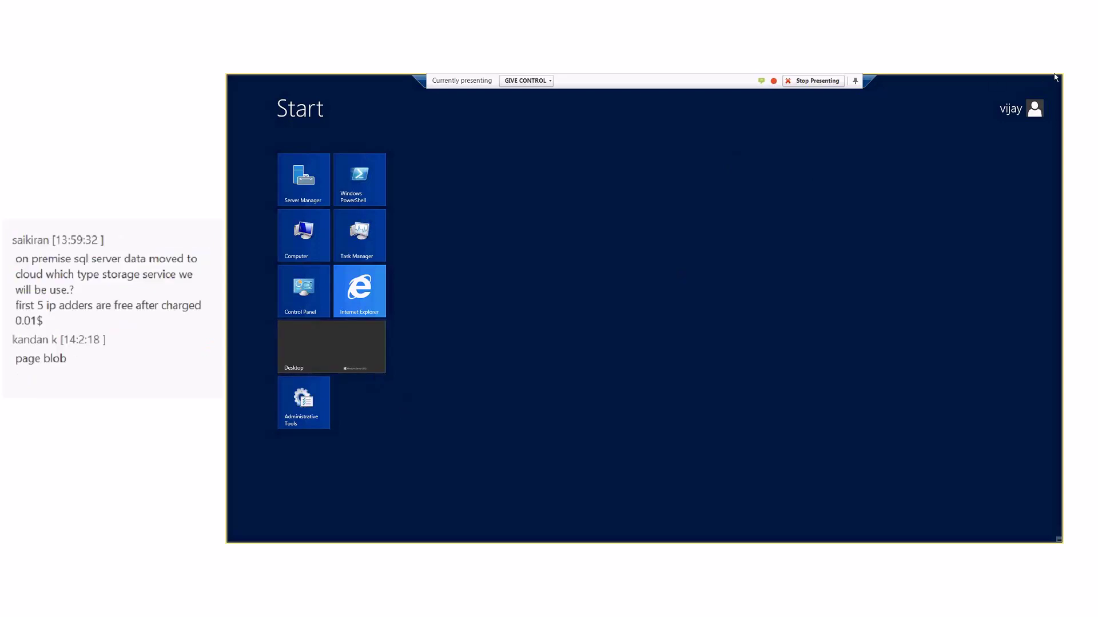
mouse_move(1061, 79)
click(1029, 109)
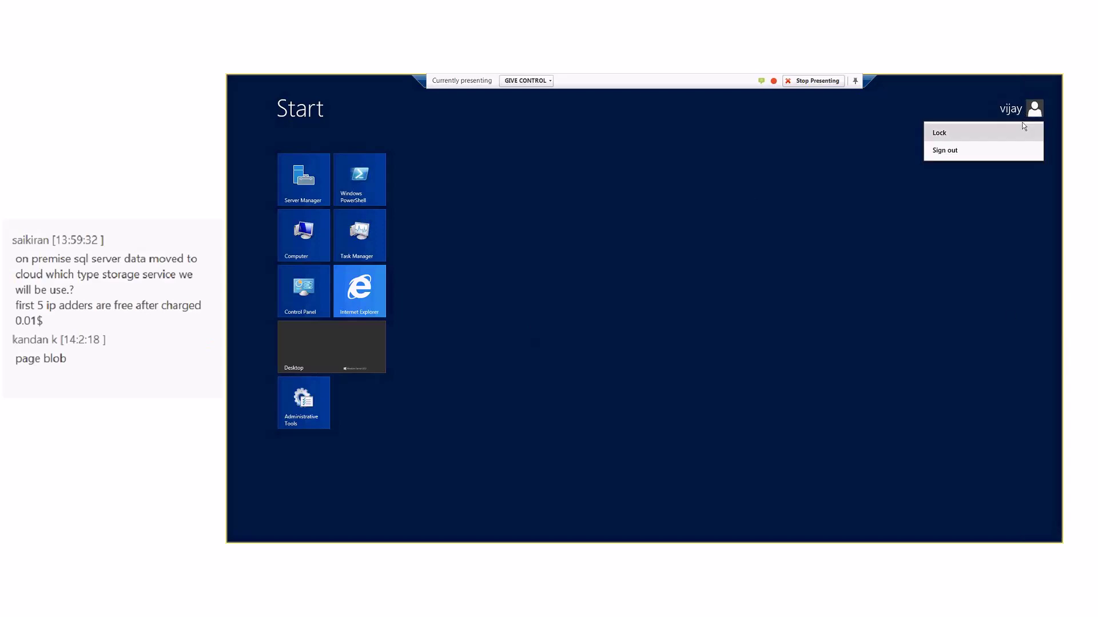
click(1061, 284)
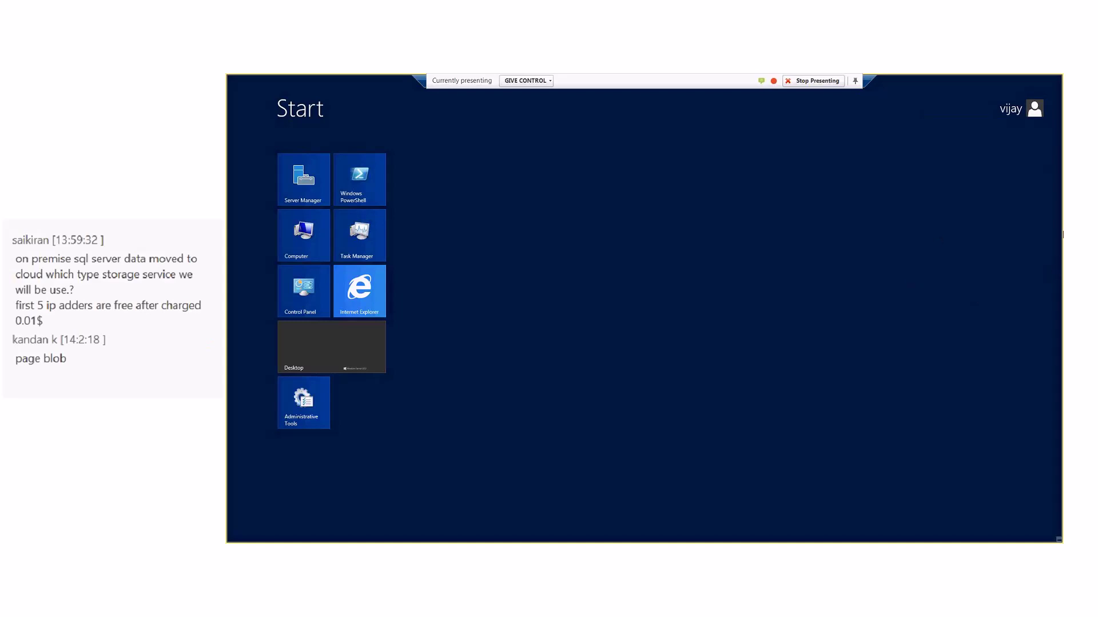
mouse_move(1061, 78)
mouse_move(1045, 357)
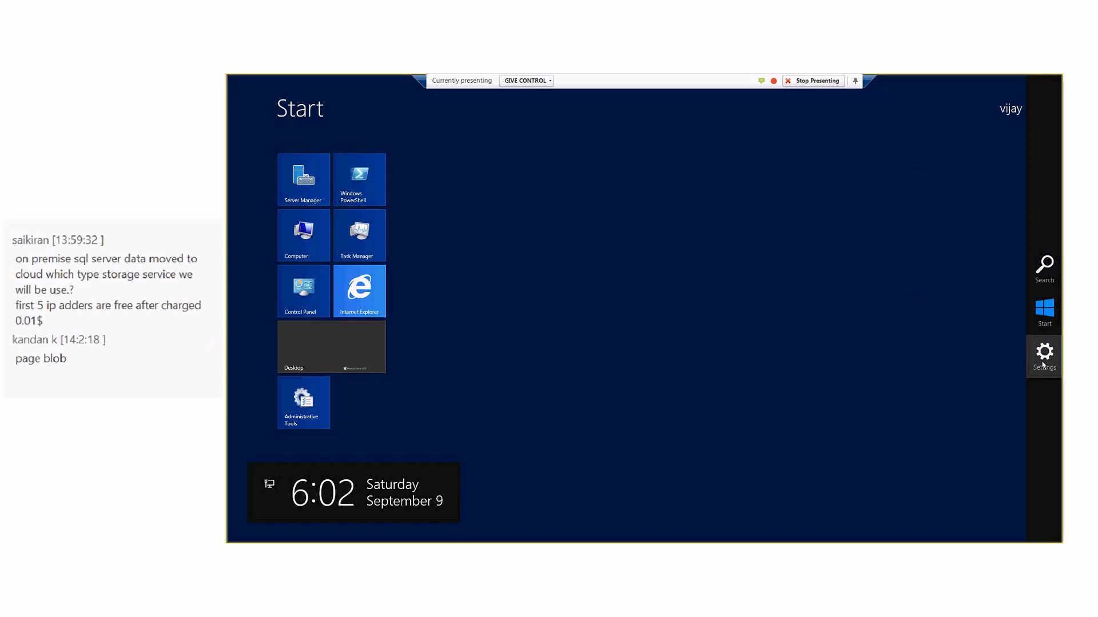
click(1045, 358)
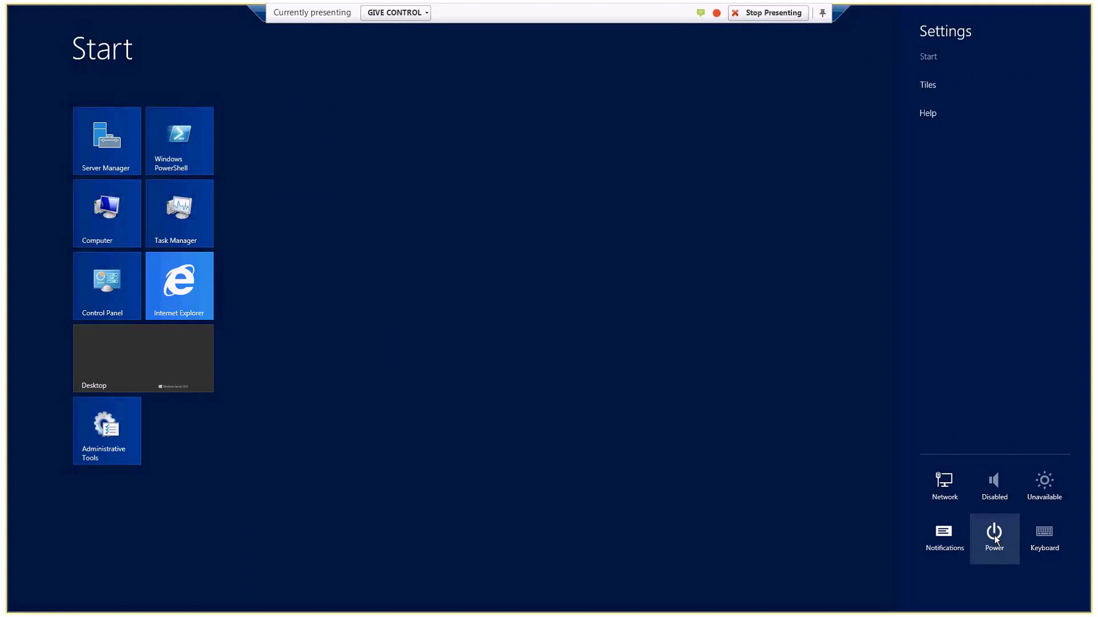
- Dismiss the power options without shutting down, close Server Manager, and restore the remote session to a window
click(994, 536)
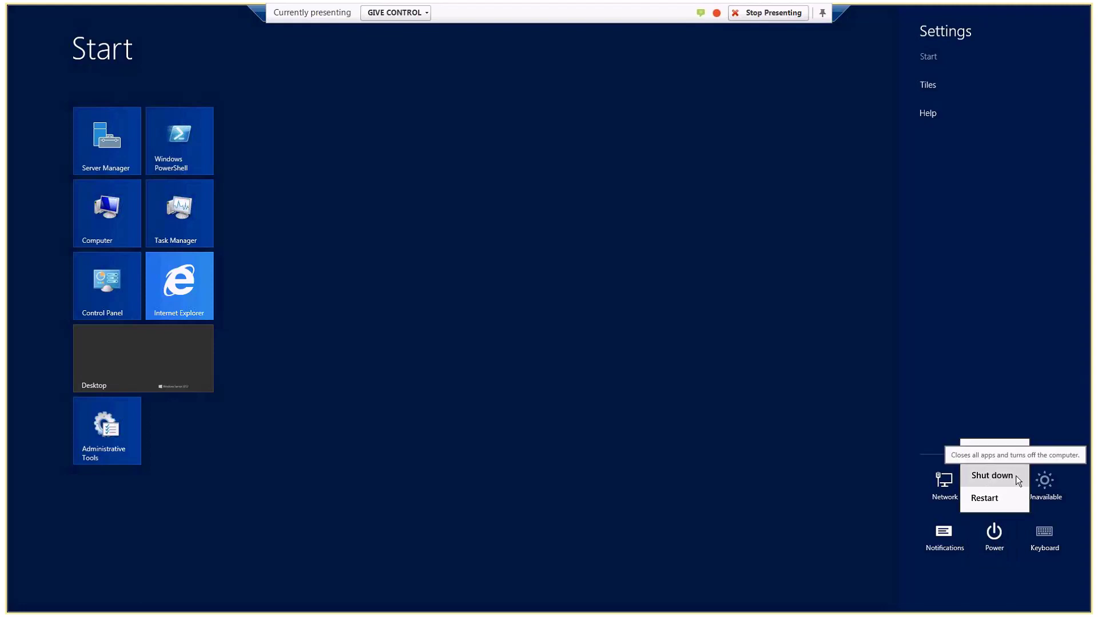
click(768, 387)
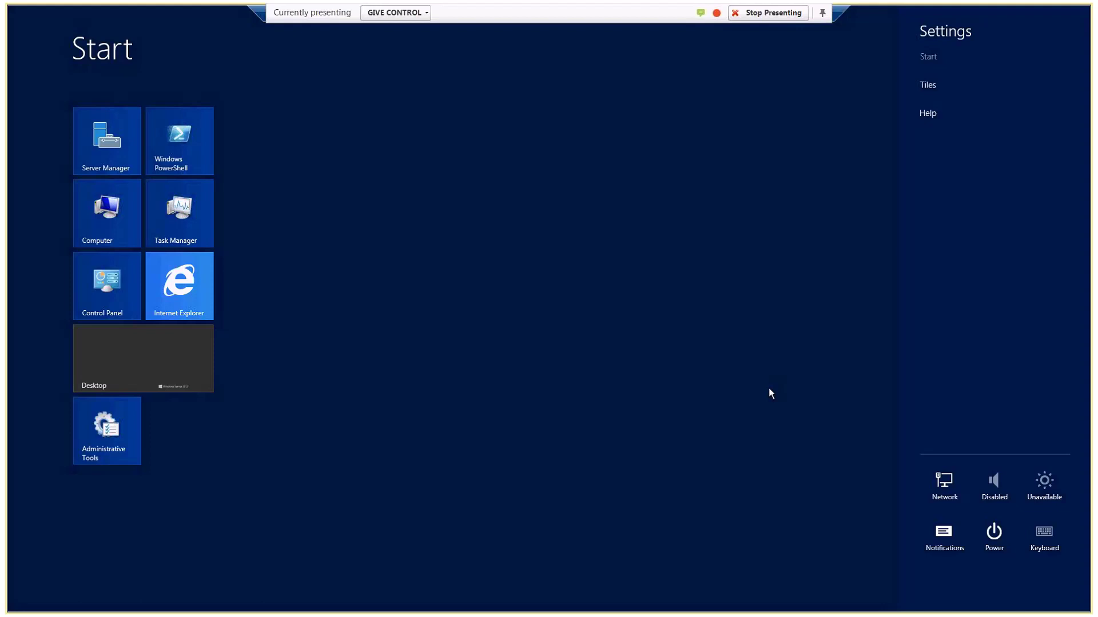
key(Escape)
key(super)
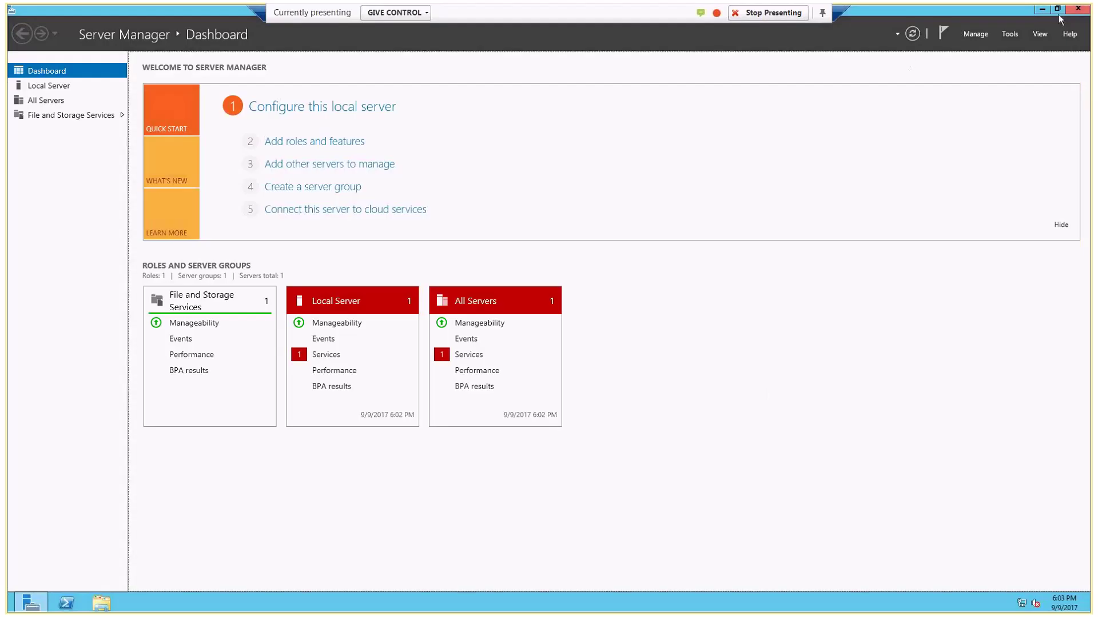
click(1078, 8)
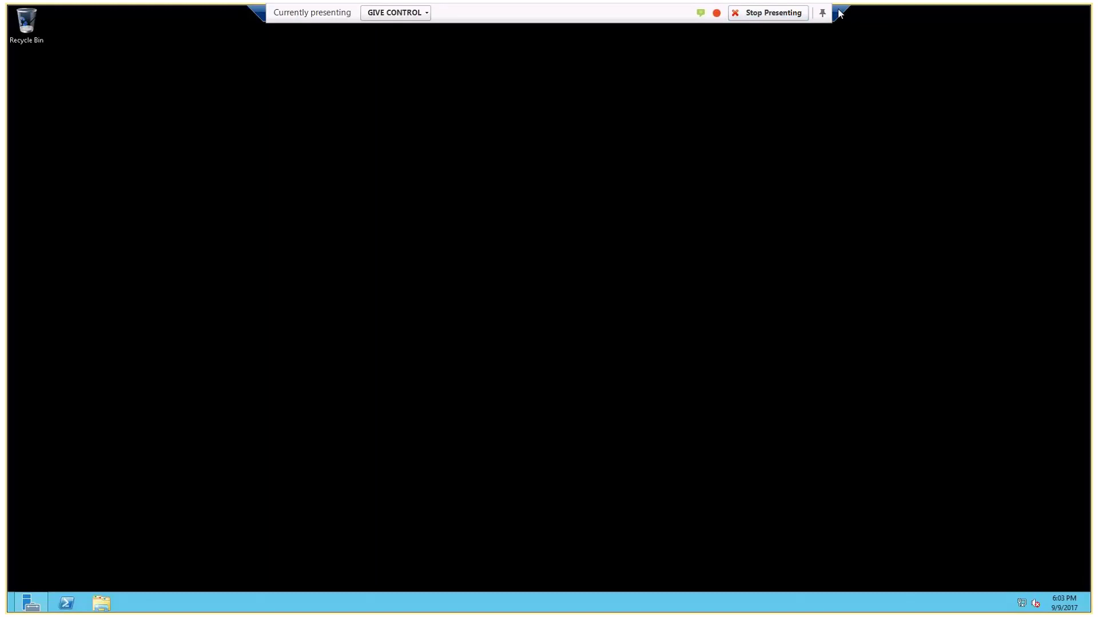
click(839, 14)
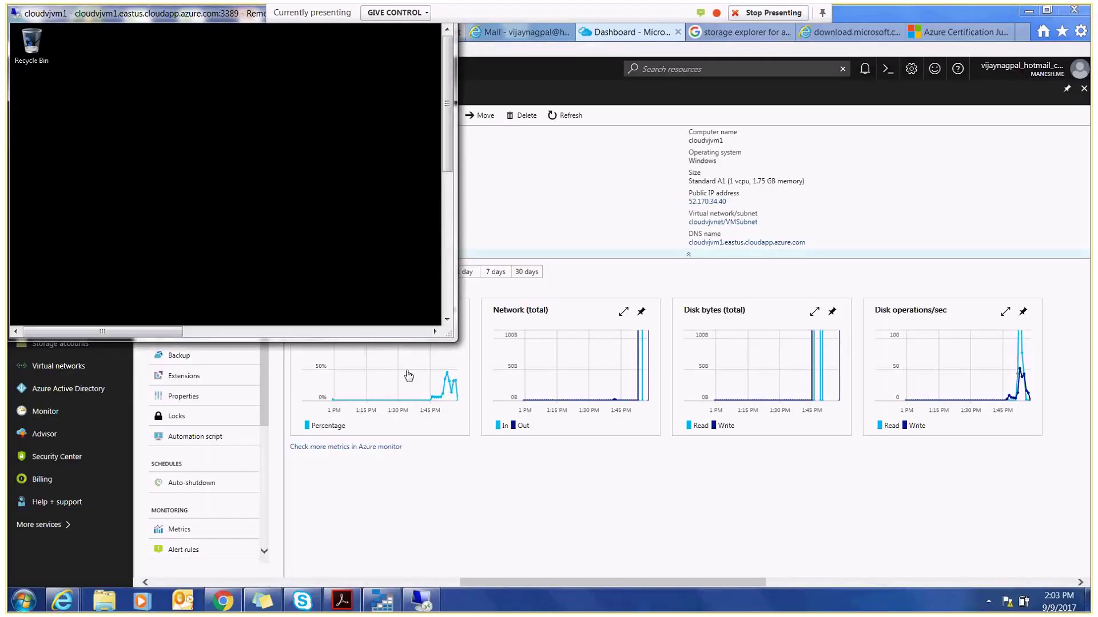
- Check cloudvjvm1's RDP rule on port 3389, then open network interface cloudvjvm1618
click(408, 376)
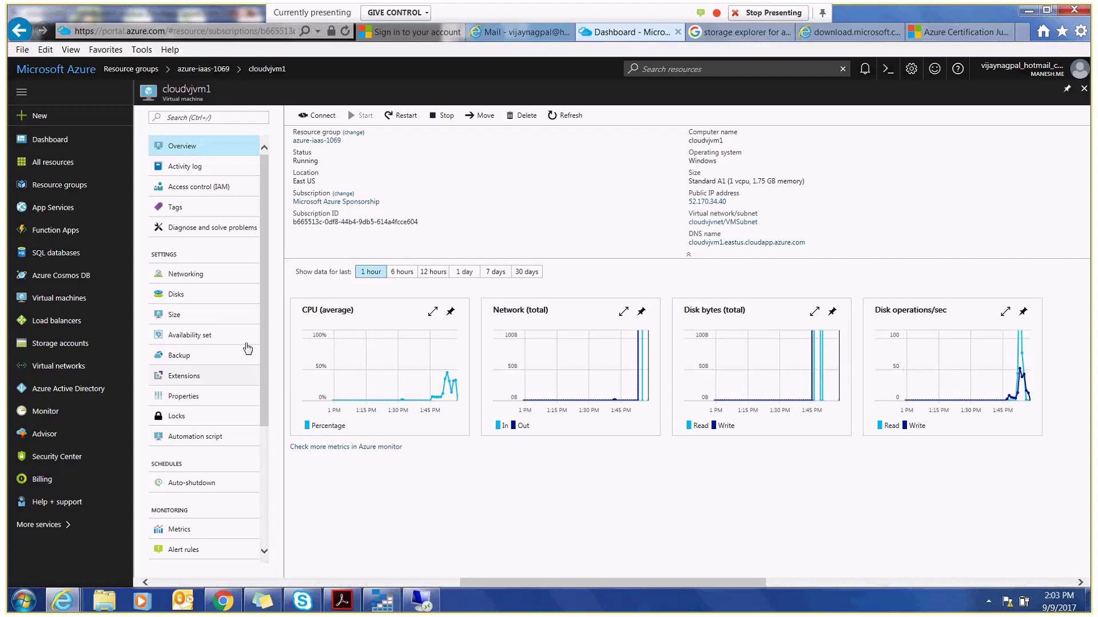
click(196, 278)
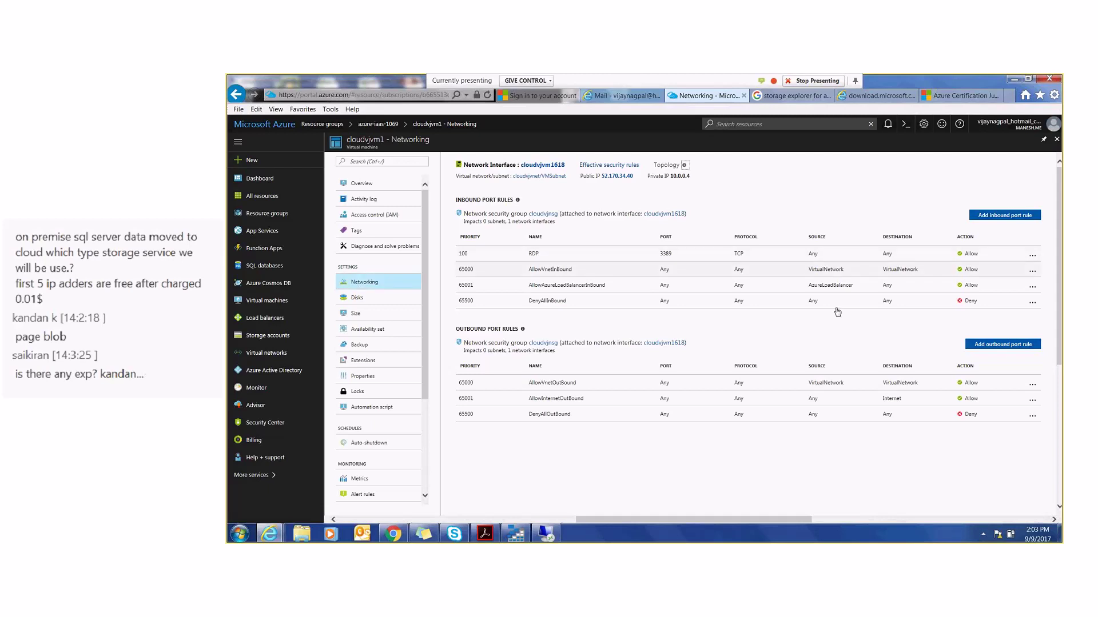
click(1033, 255)
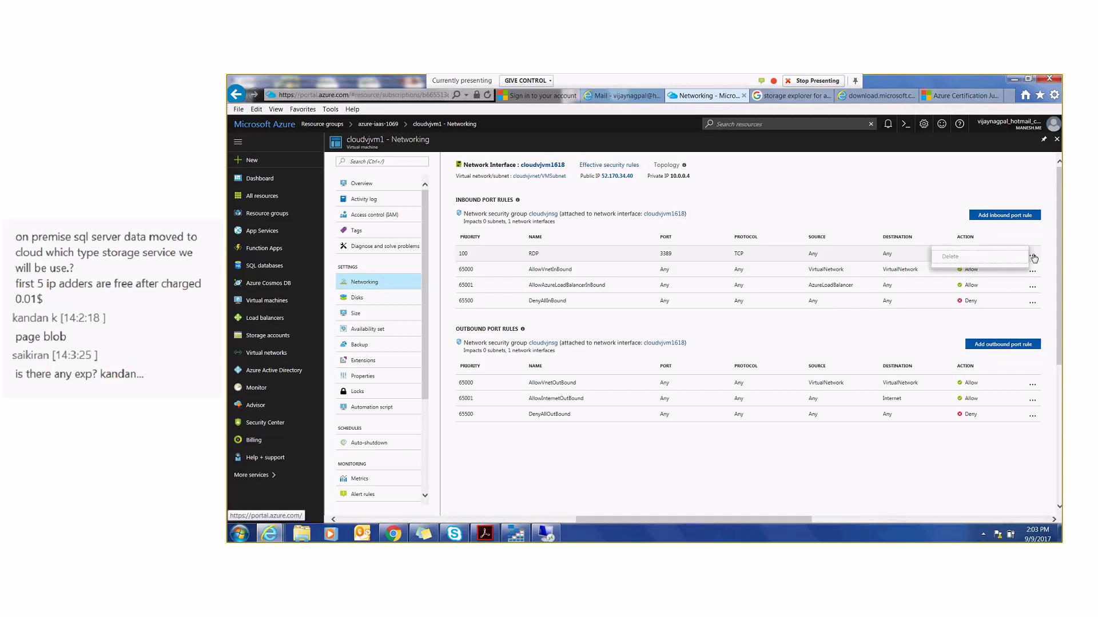
click(362, 284)
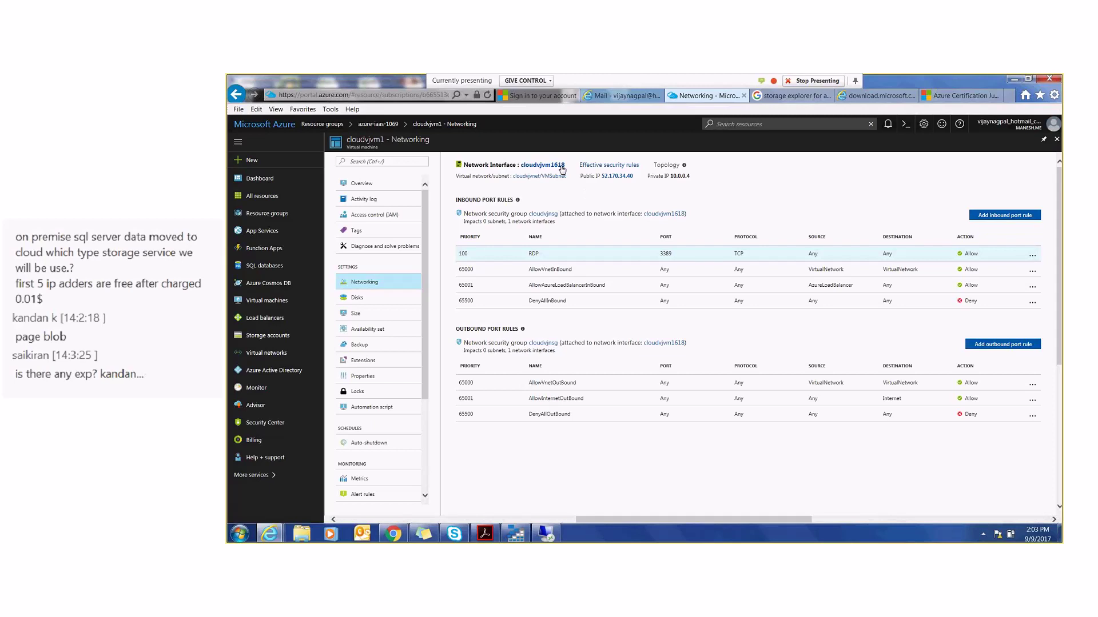
click(561, 166)
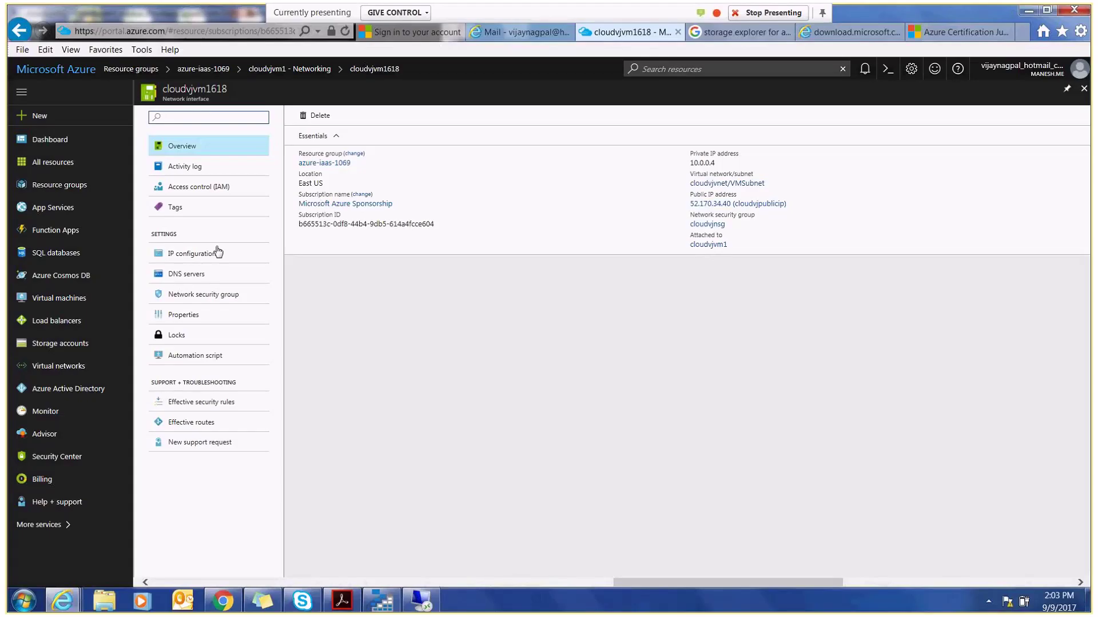
- Inspect cloudvjnsg's RDP inbound rule without deleting it, then go back to the cloudvjvm1618 overview
click(201, 295)
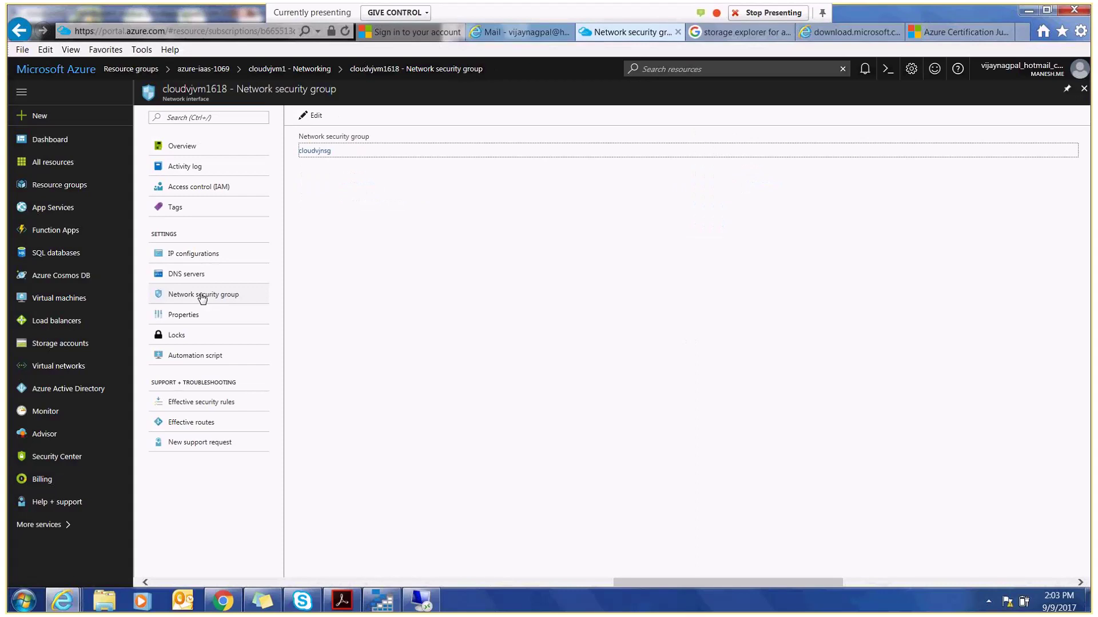
click(330, 152)
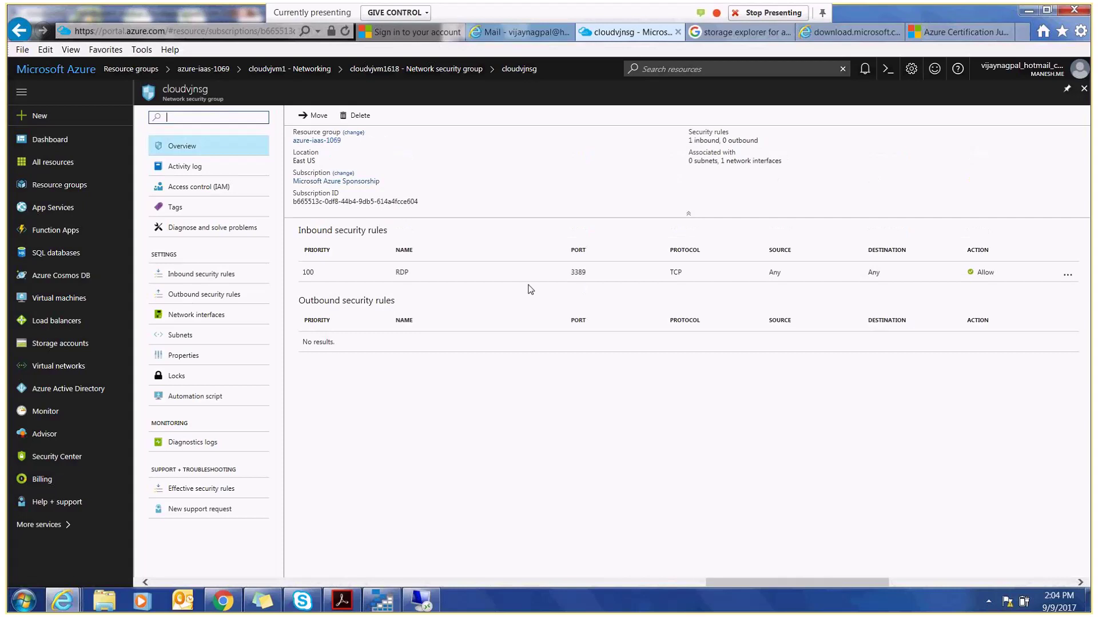
click(1066, 279)
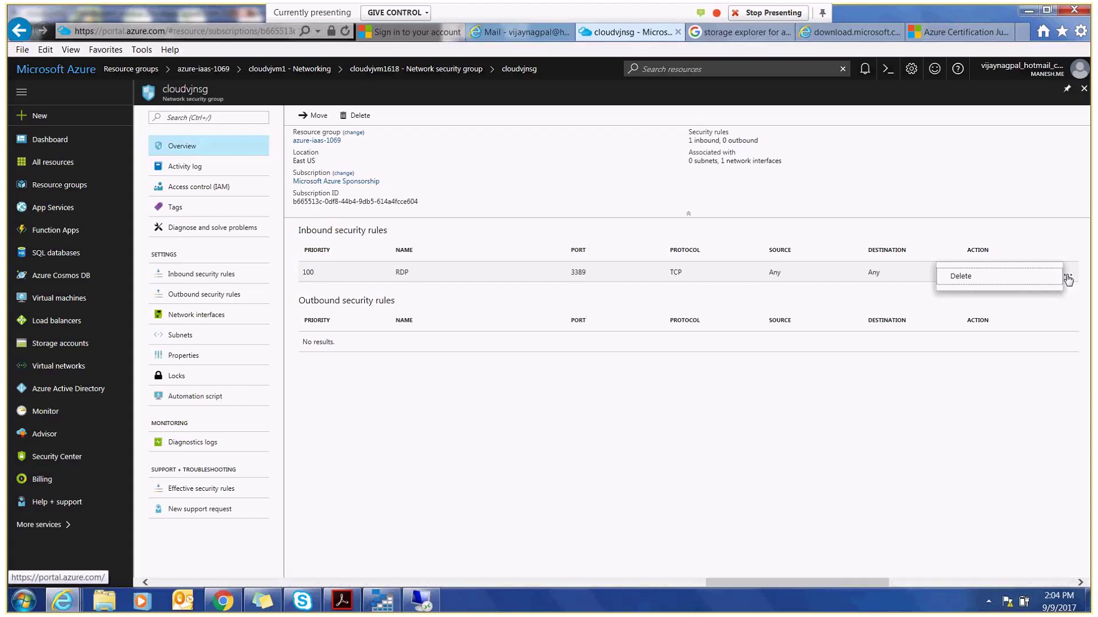
click(869, 386)
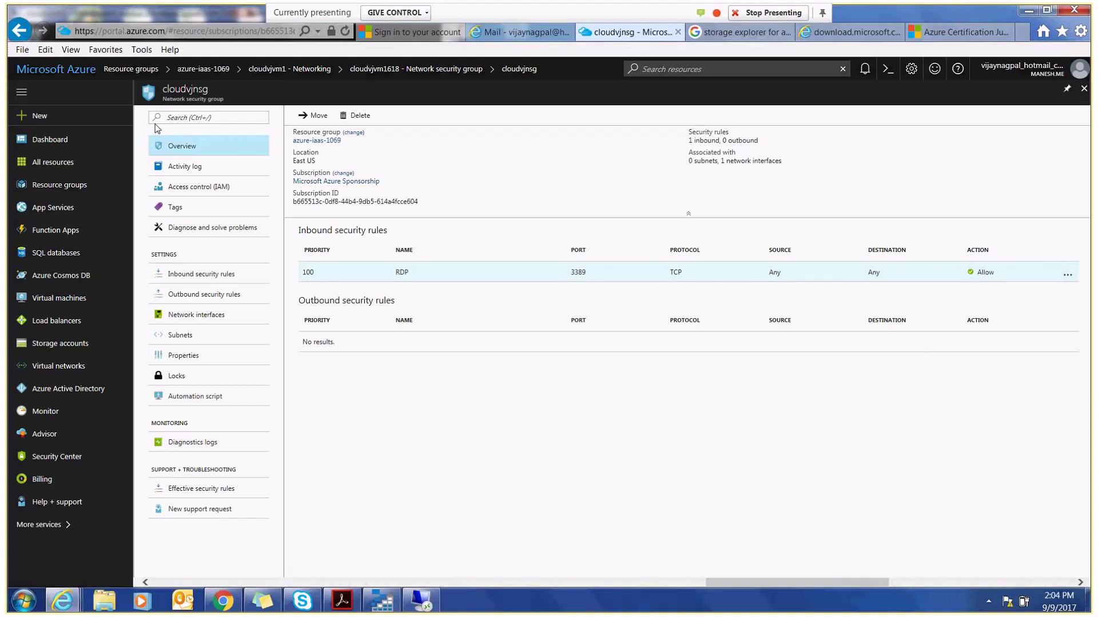
click(20, 37)
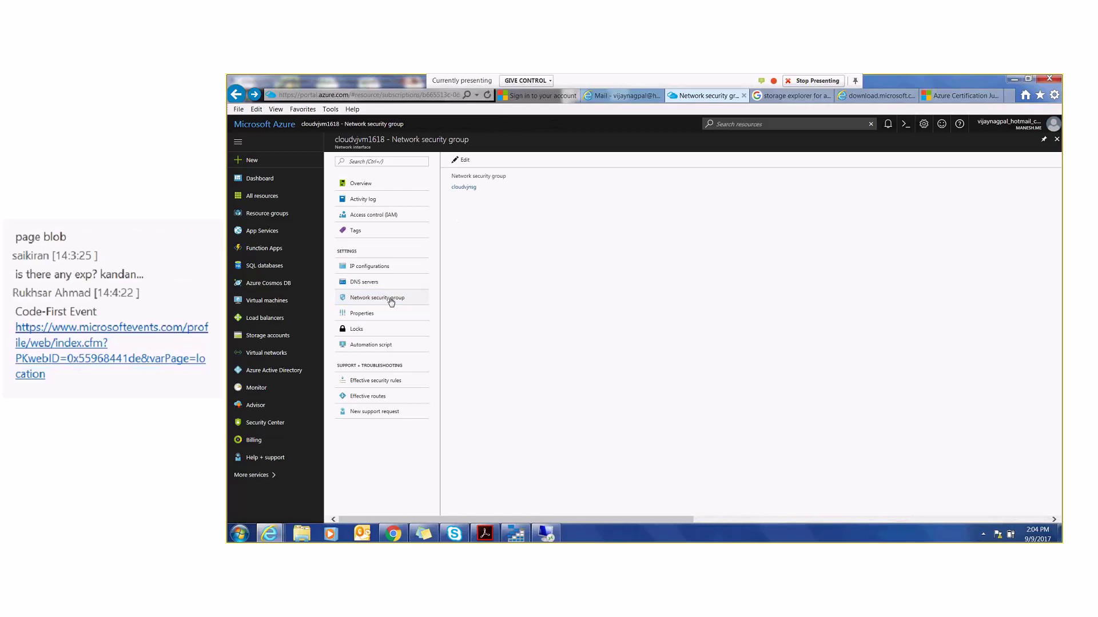
click(236, 95)
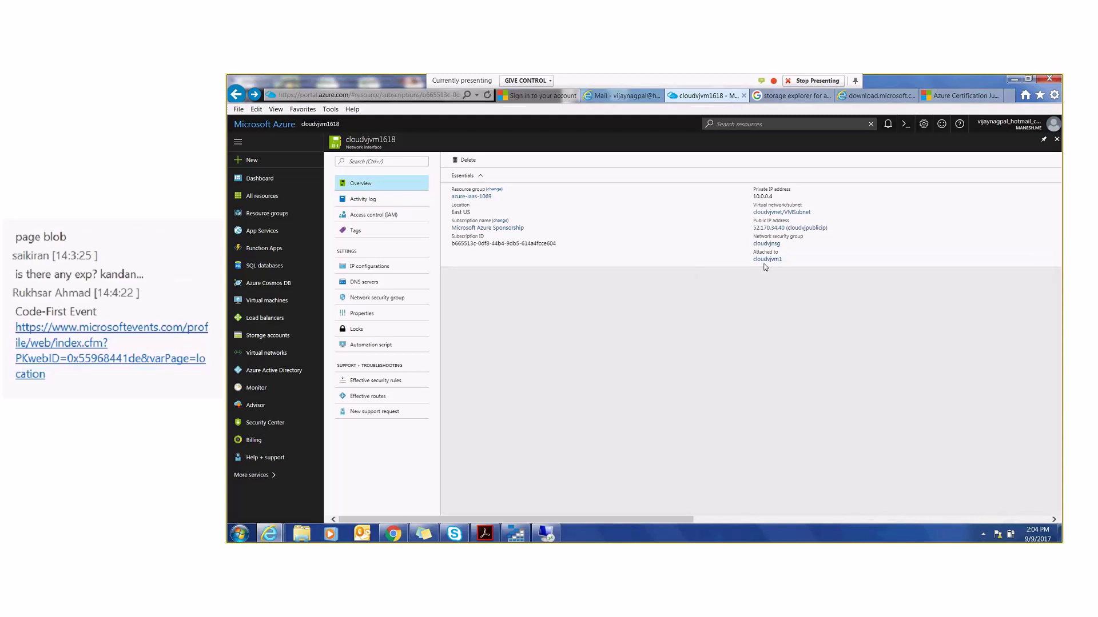
- Open the chat's Code-First Event link in a new window, then return to the cloudvjvm1618 portal tab
click(455, 534)
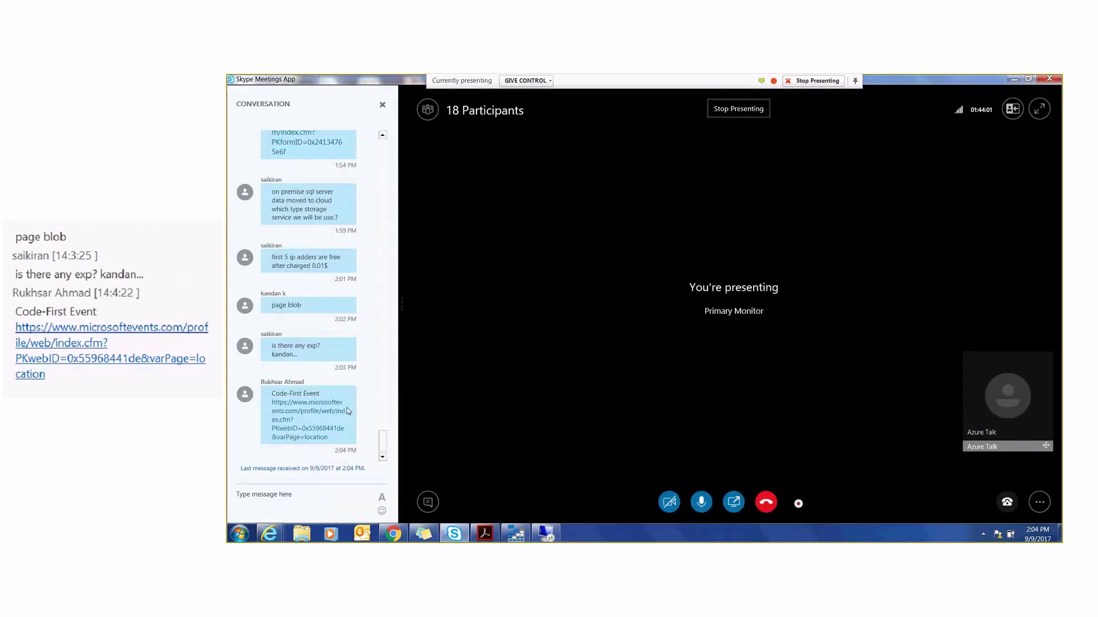
right_click(347, 411)
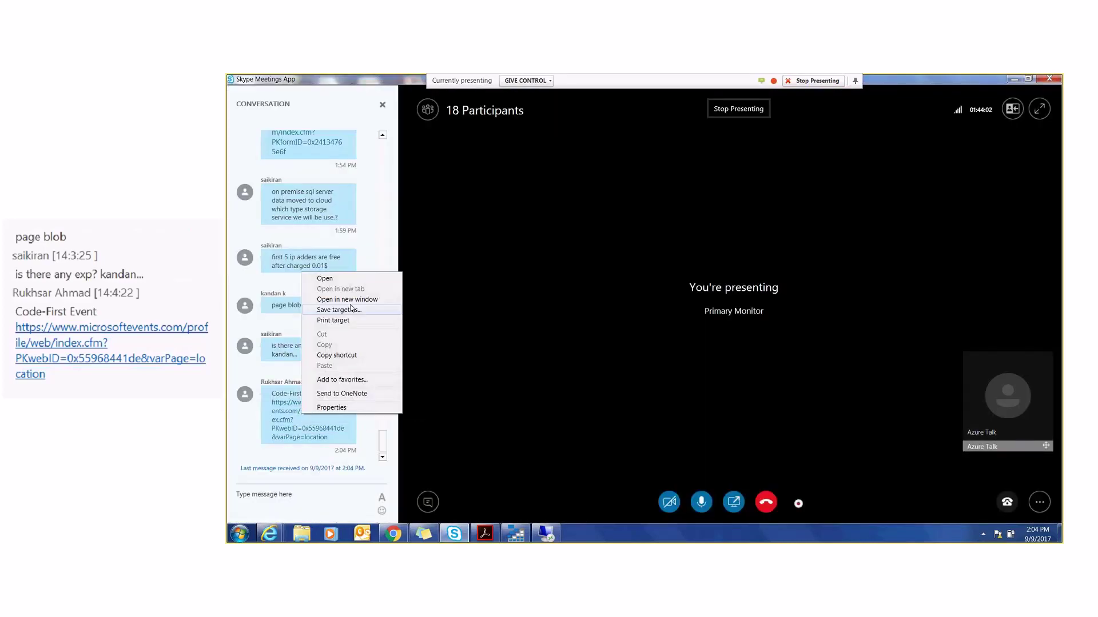
click(352, 300)
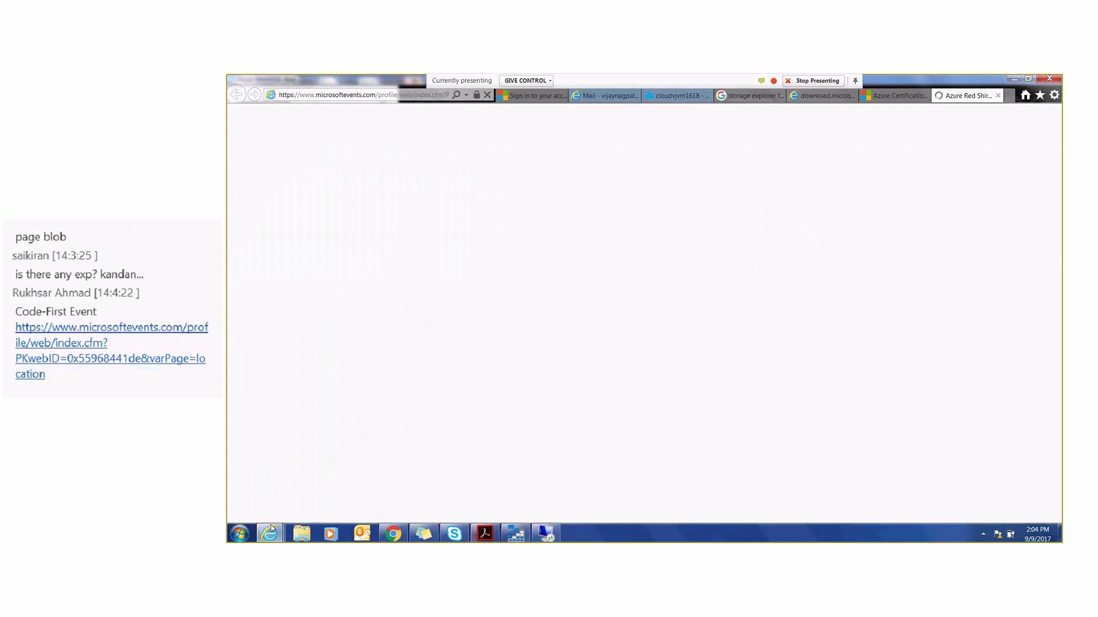
mouse_move(269, 533)
click(537, 491)
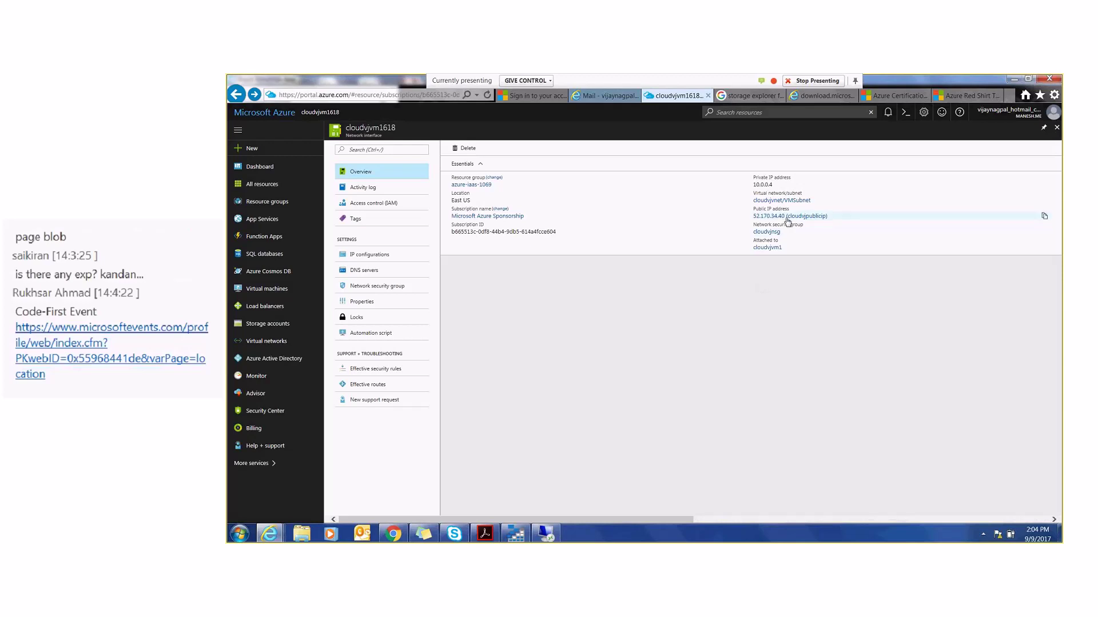
- Change cloudvjvm1618's network security group from cloudvjnsg to None and save
click(365, 286)
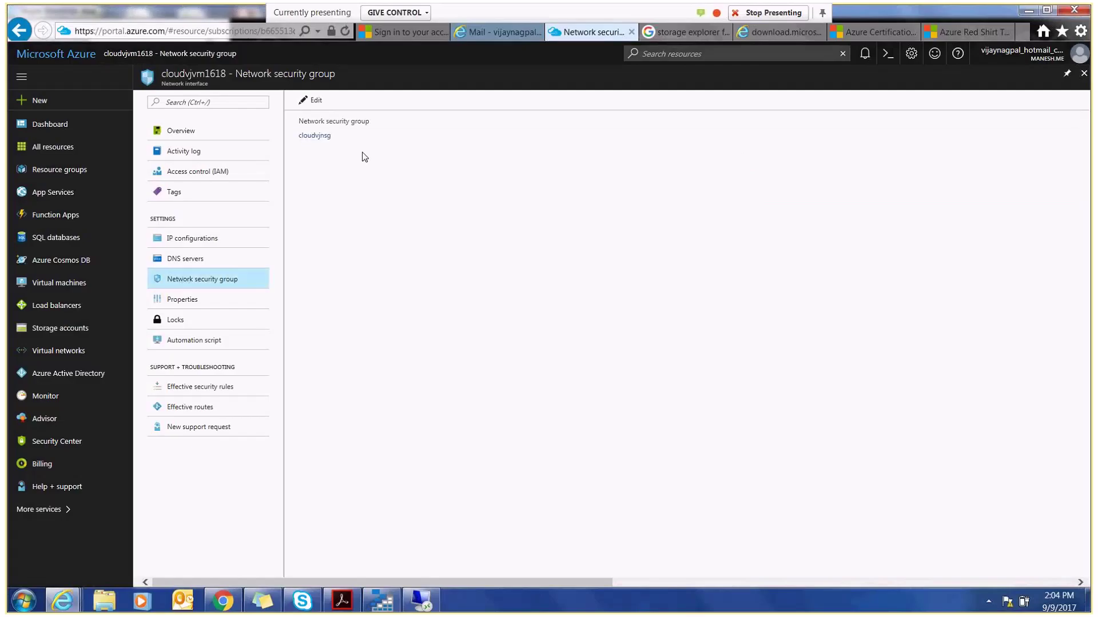
click(326, 138)
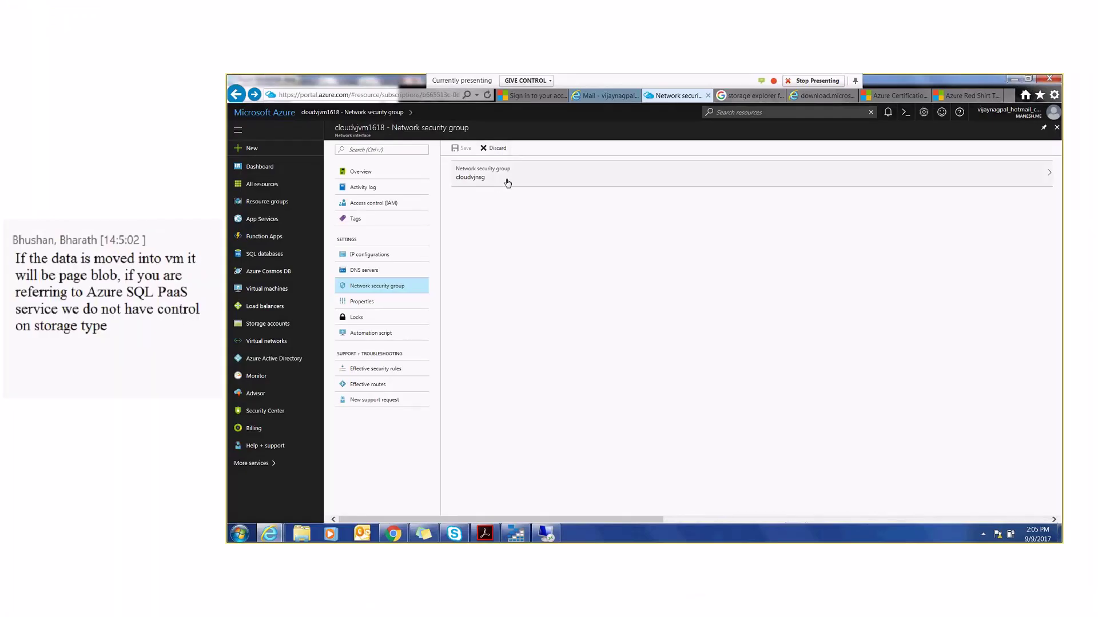
click(506, 183)
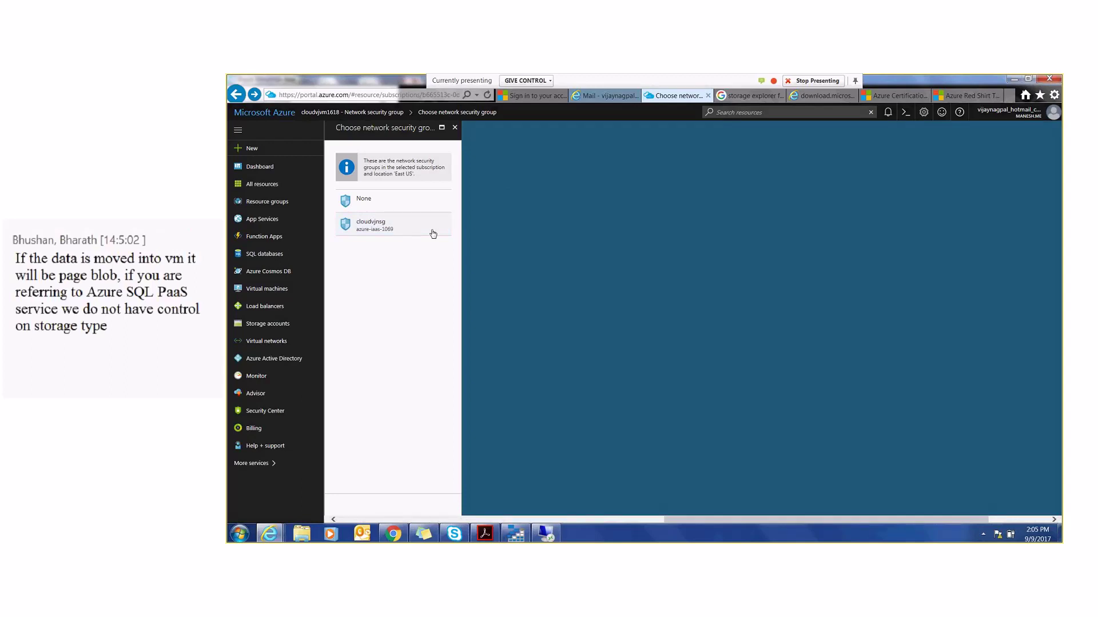
click(396, 201)
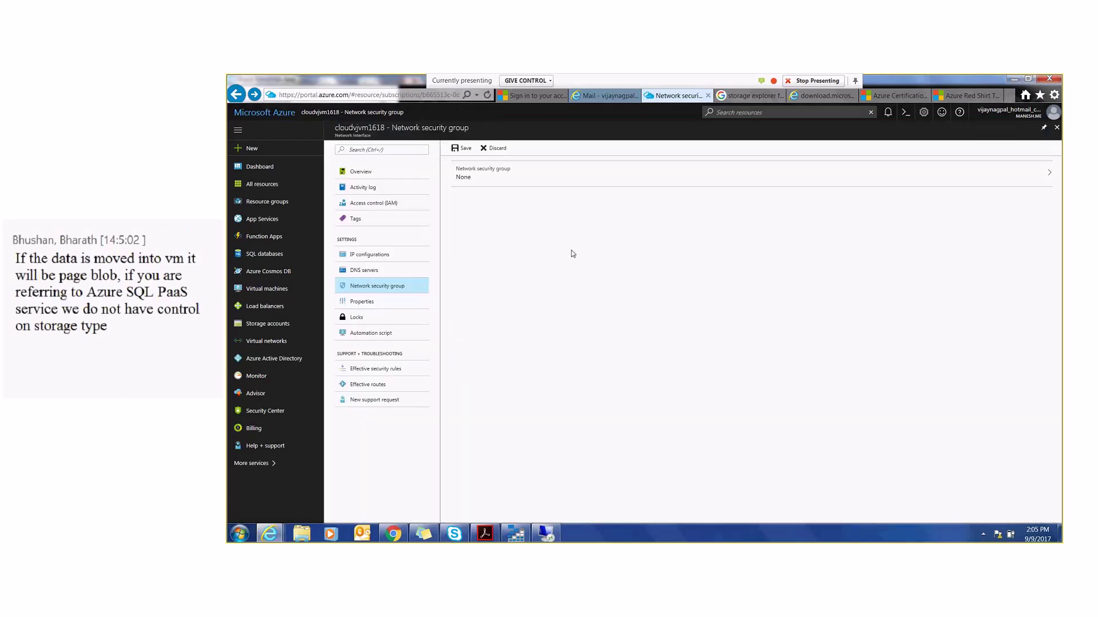
click(464, 149)
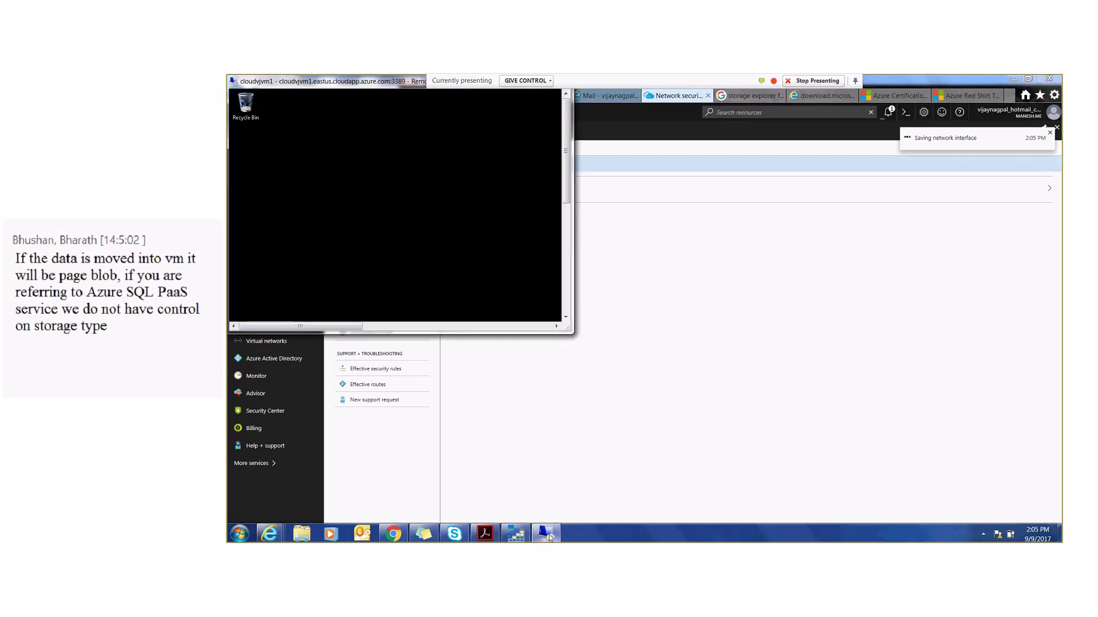
- Resize and move the cloudvjvm1 RDP window, disconnect the session, and show the desktop
drag(575, 335, 700, 465)
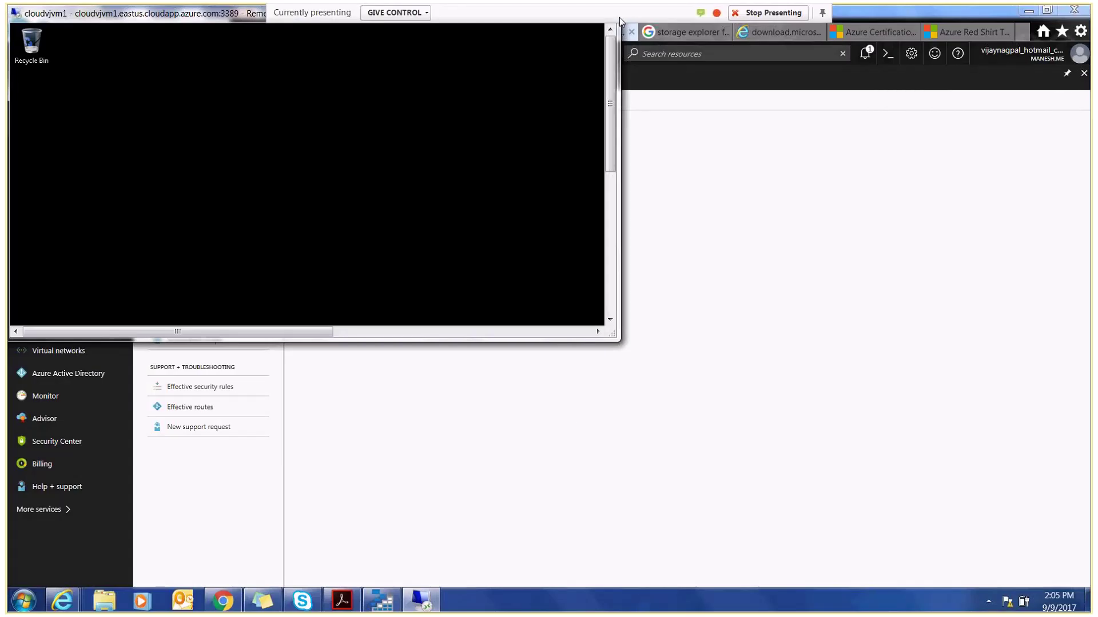
drag(176, 19, 229, 83)
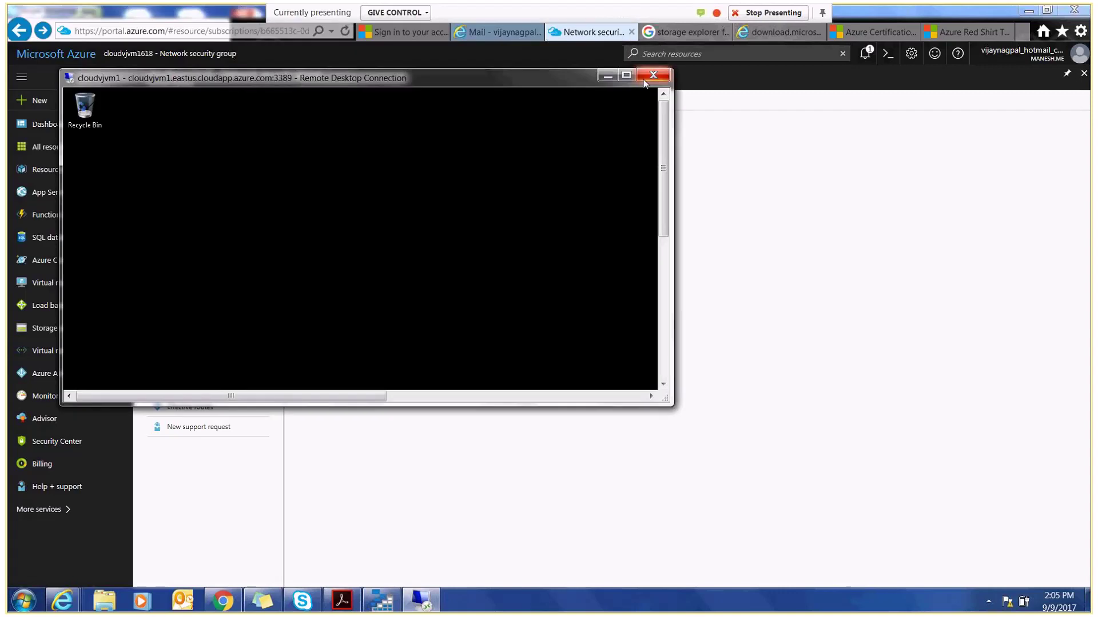
click(653, 76)
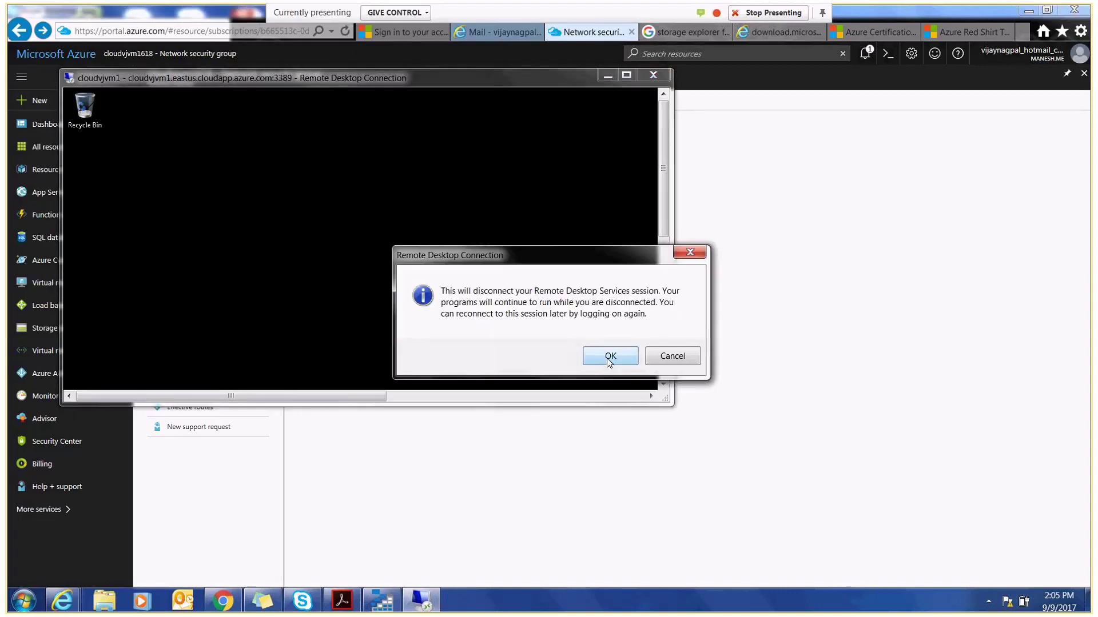
click(611, 358)
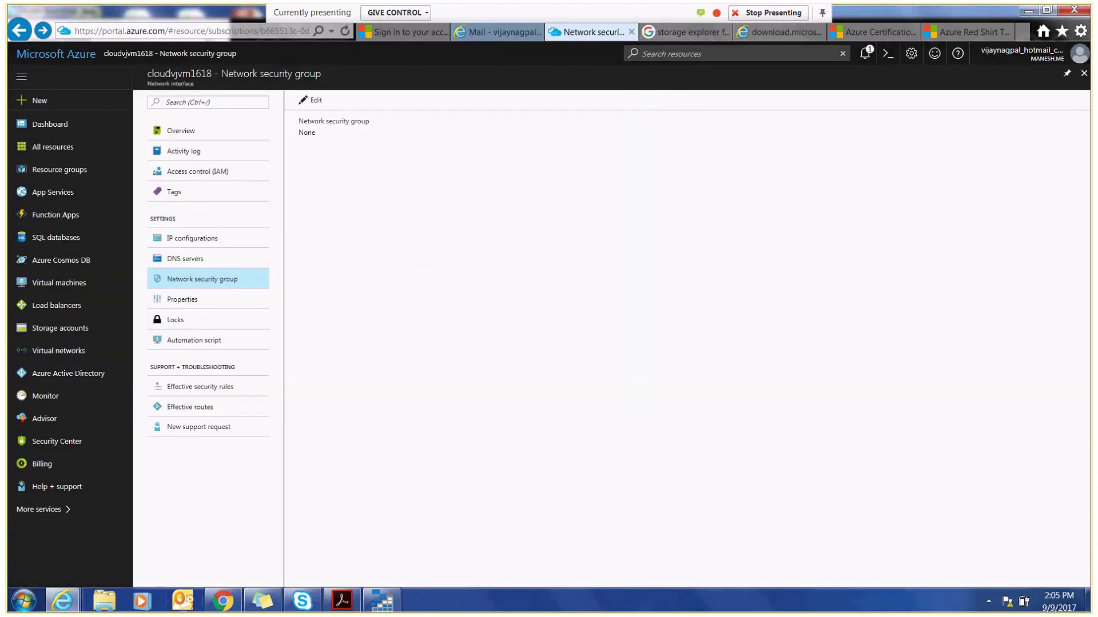
mouse_move(262, 600)
key(super+d)
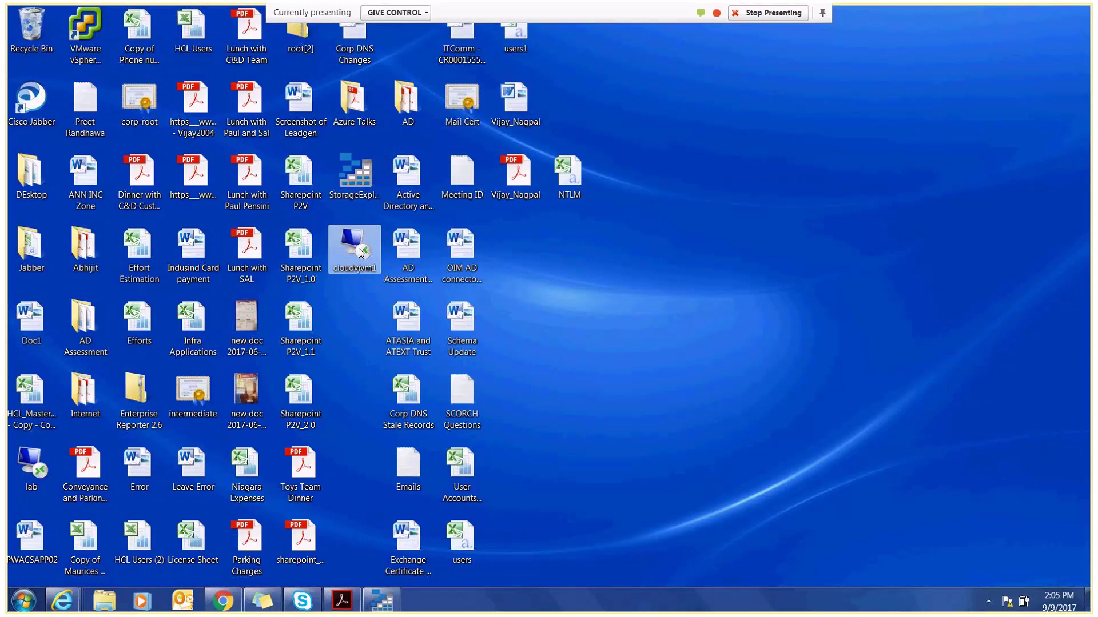
- Reconnect to cloudvjvm1 from its RDP shortcut using the account password
double_click(360, 253)
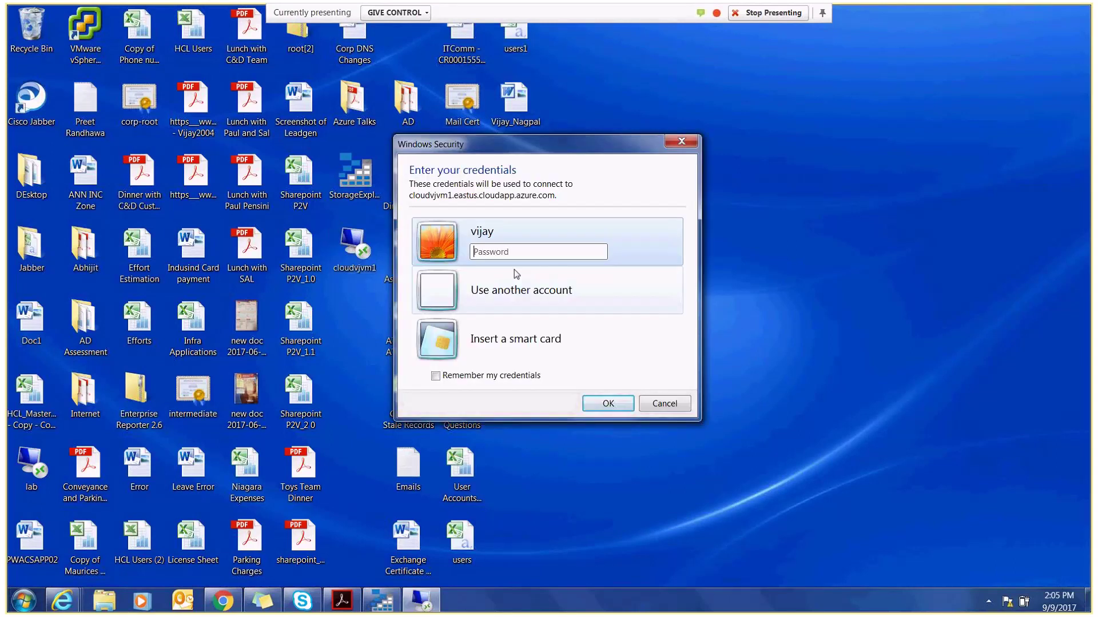
text(•••••••••••••)
key(Return)
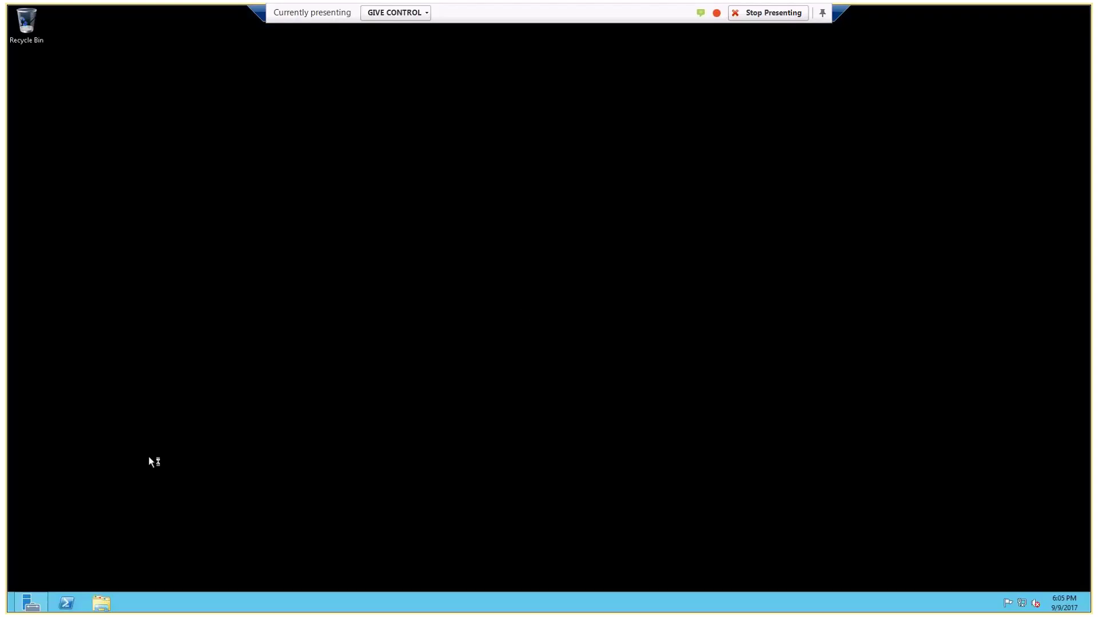
- Glance at the Azure portal, then run the remote session full screen with Server Manager and Start
click(842, 11)
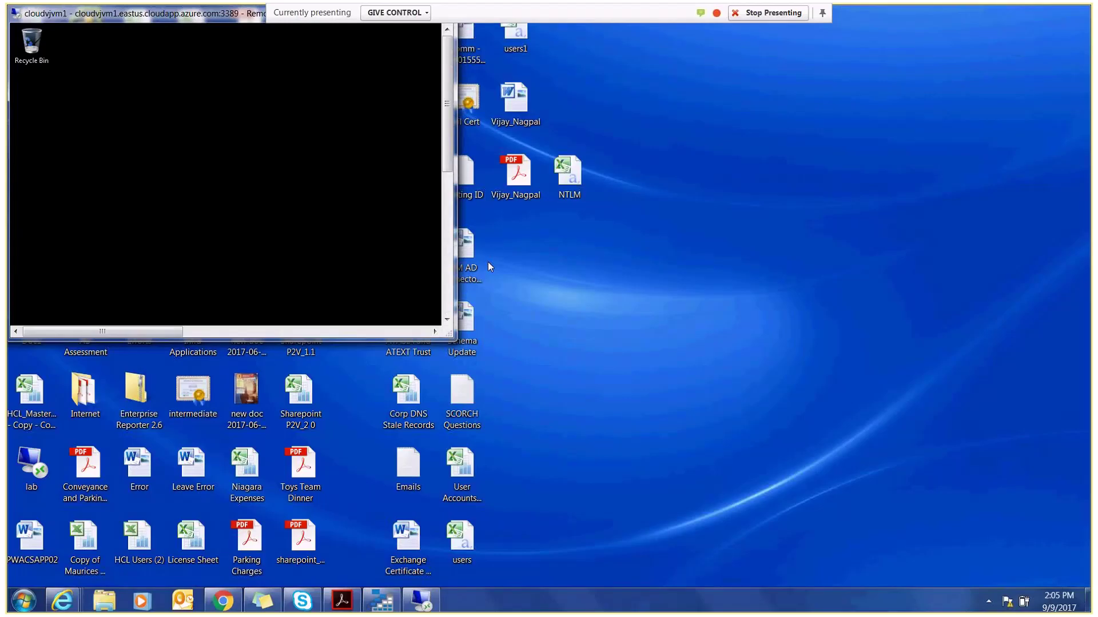
click(62, 600)
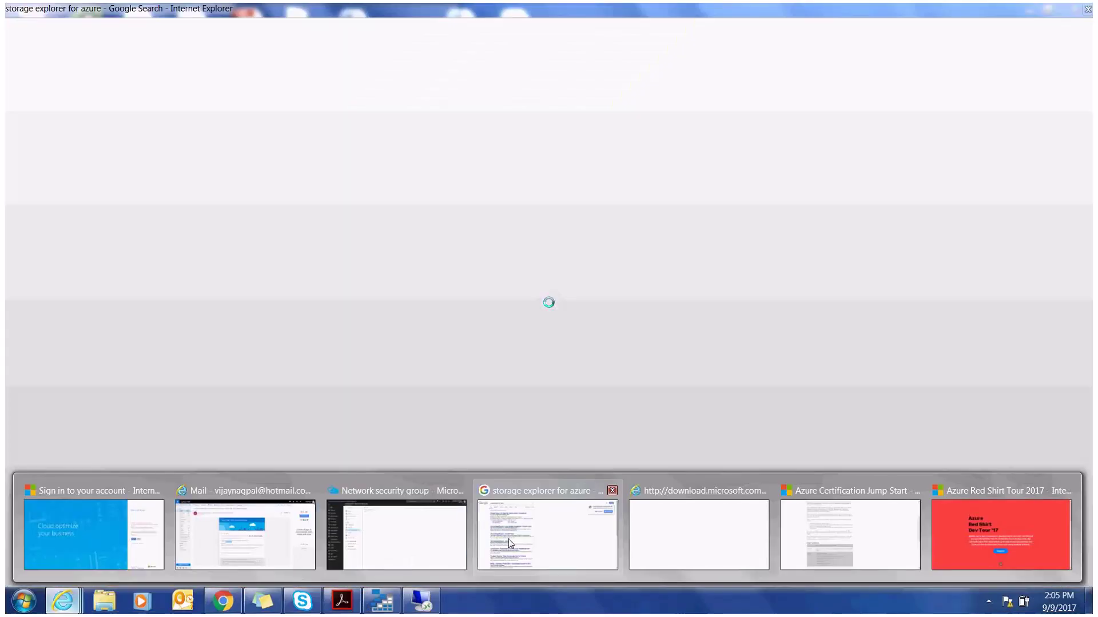
click(414, 562)
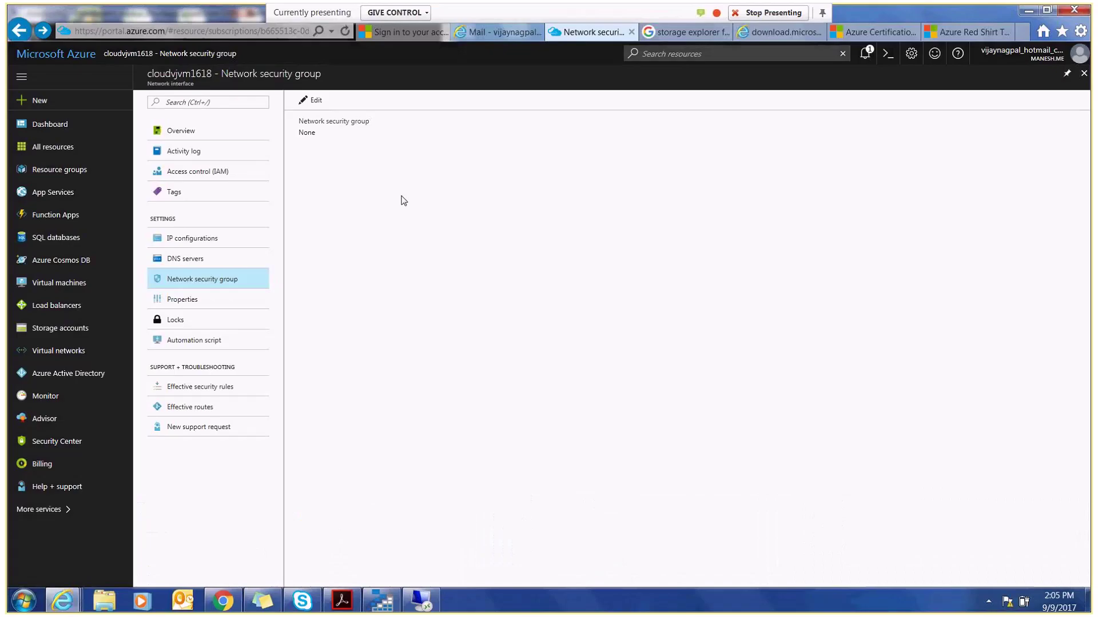
click(429, 605)
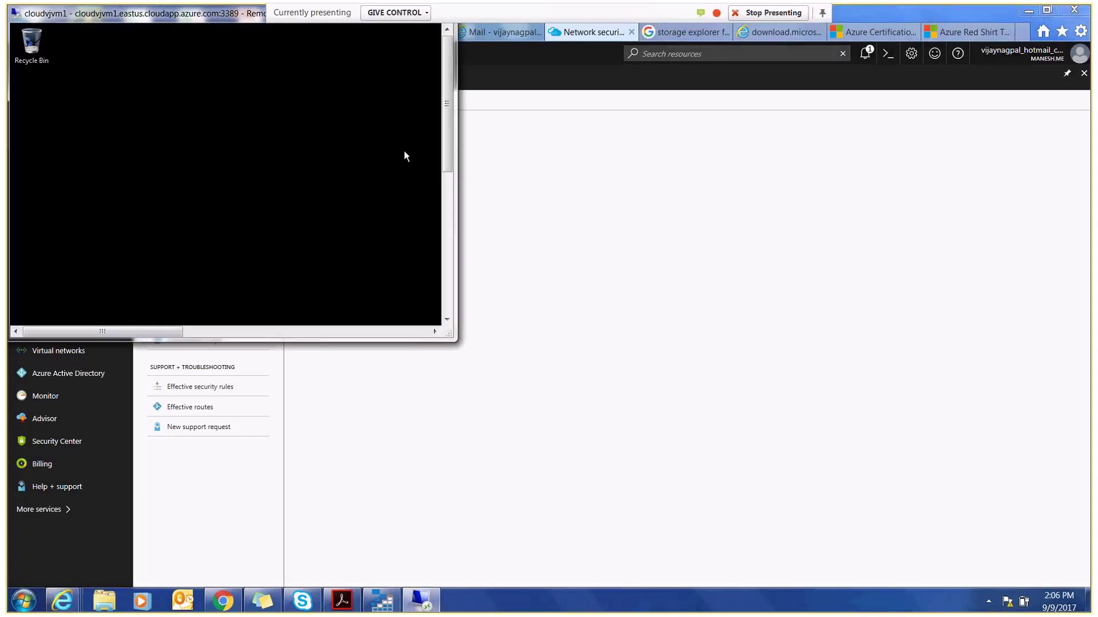
double_click(172, 13)
click(25, 599)
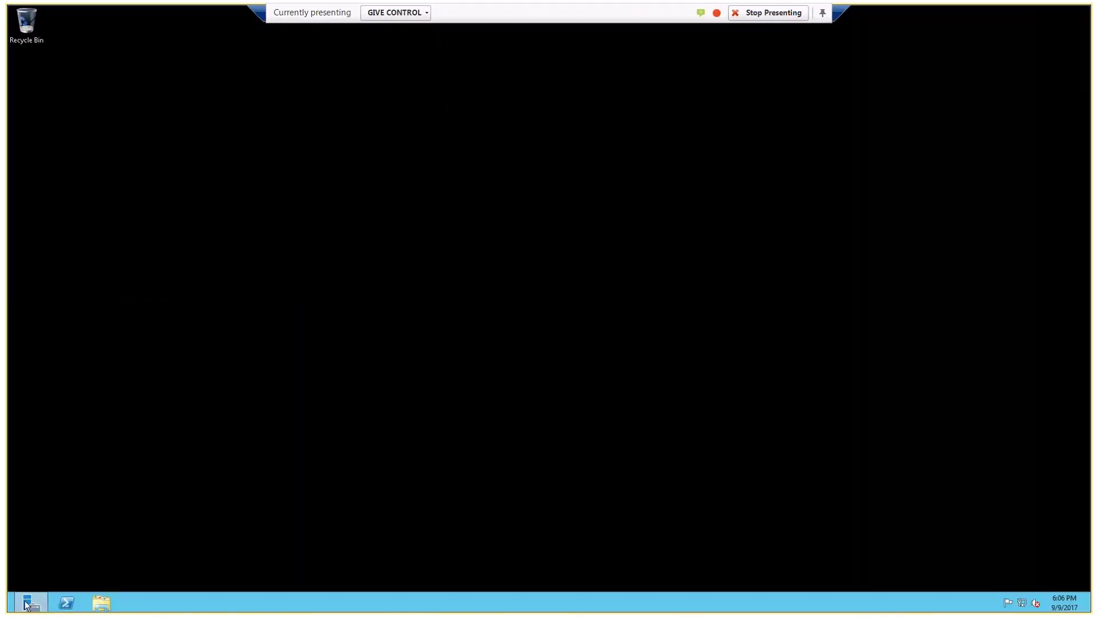
key(super)
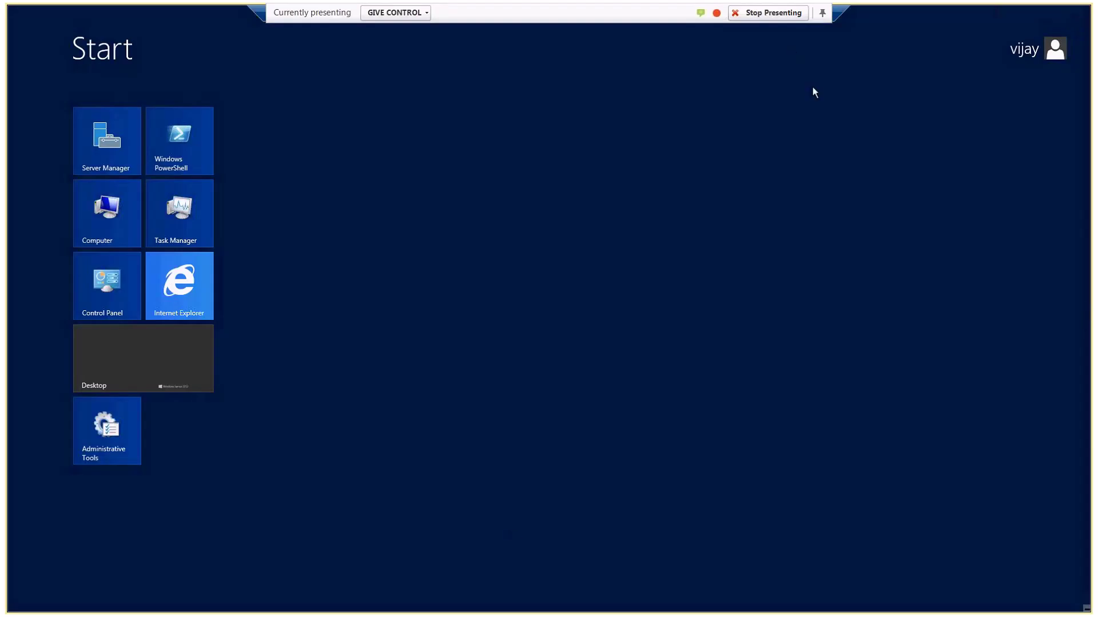
- Window the session, confirm cloudvjvm1 is still Running in Virtual machines, and show the desktop
double_click(841, 9)
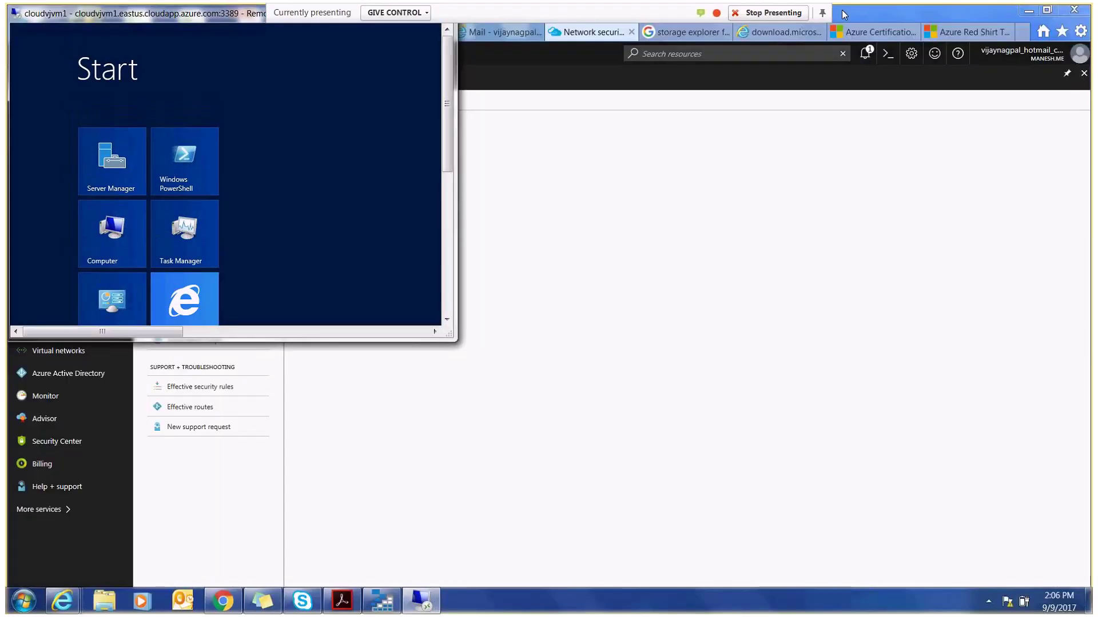
click(599, 172)
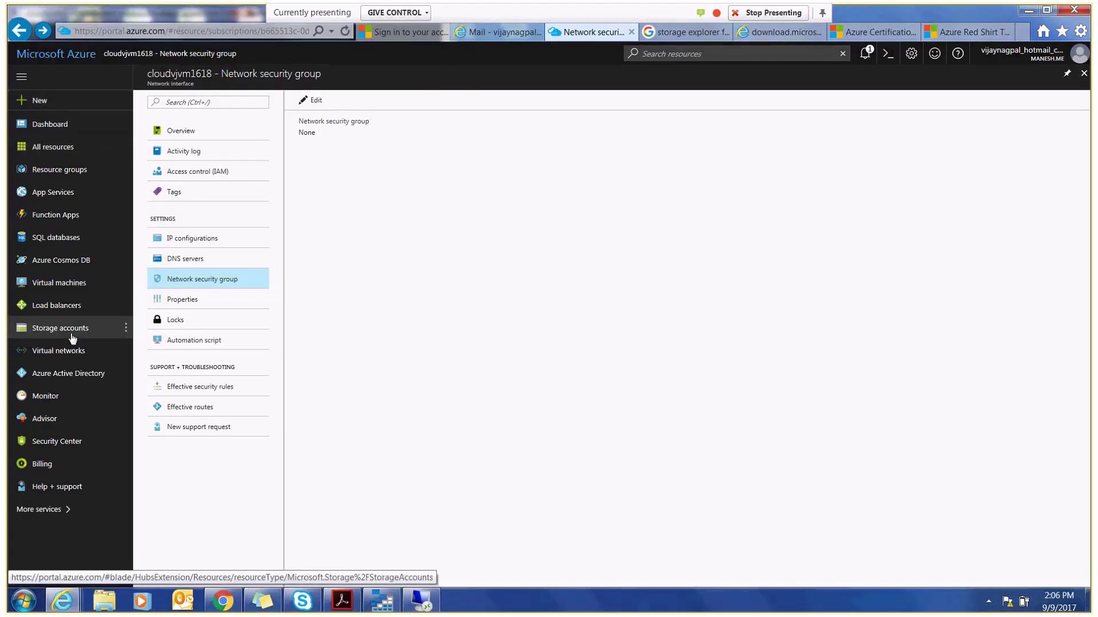
click(61, 288)
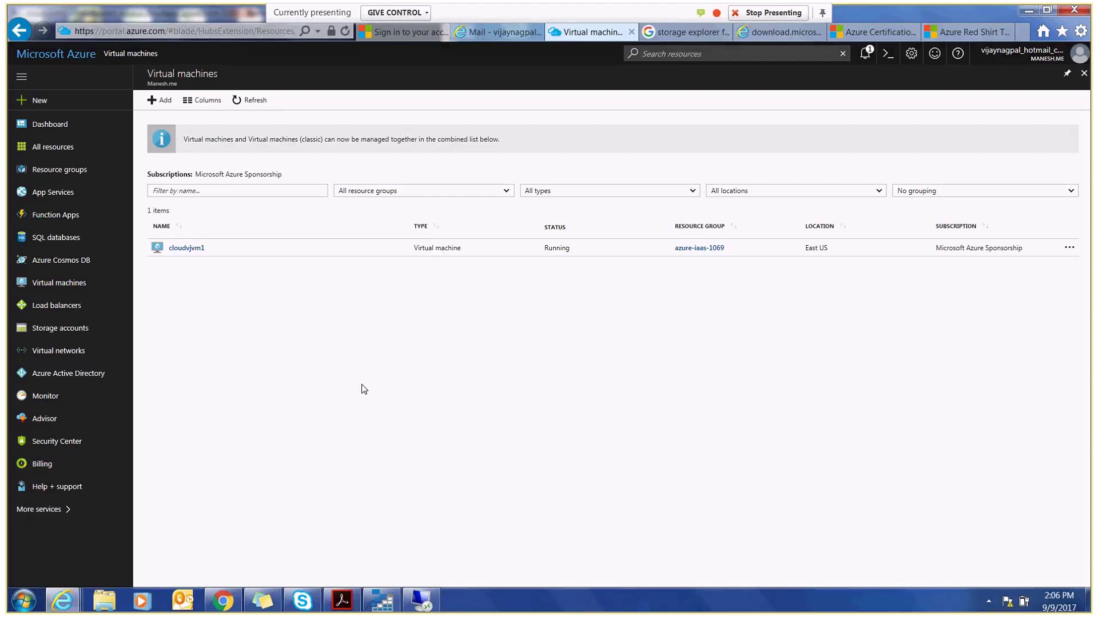
key(super+d)
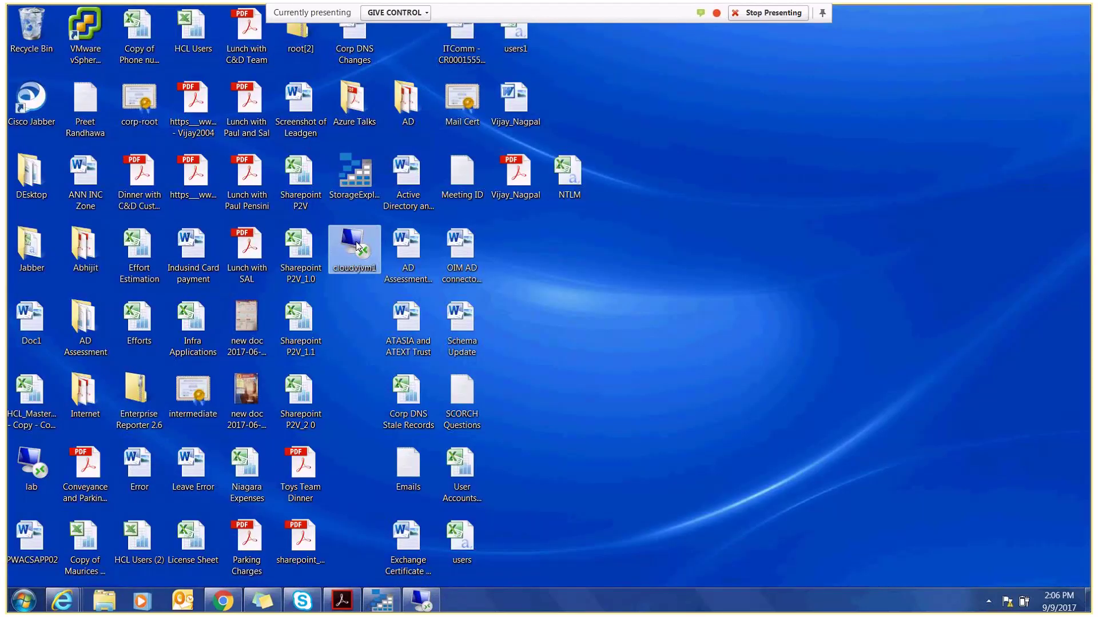
- Check cloudvjvm1's connection address port, then bring the session back as a small window
double_click(356, 247)
drag(639, 242, 661, 253)
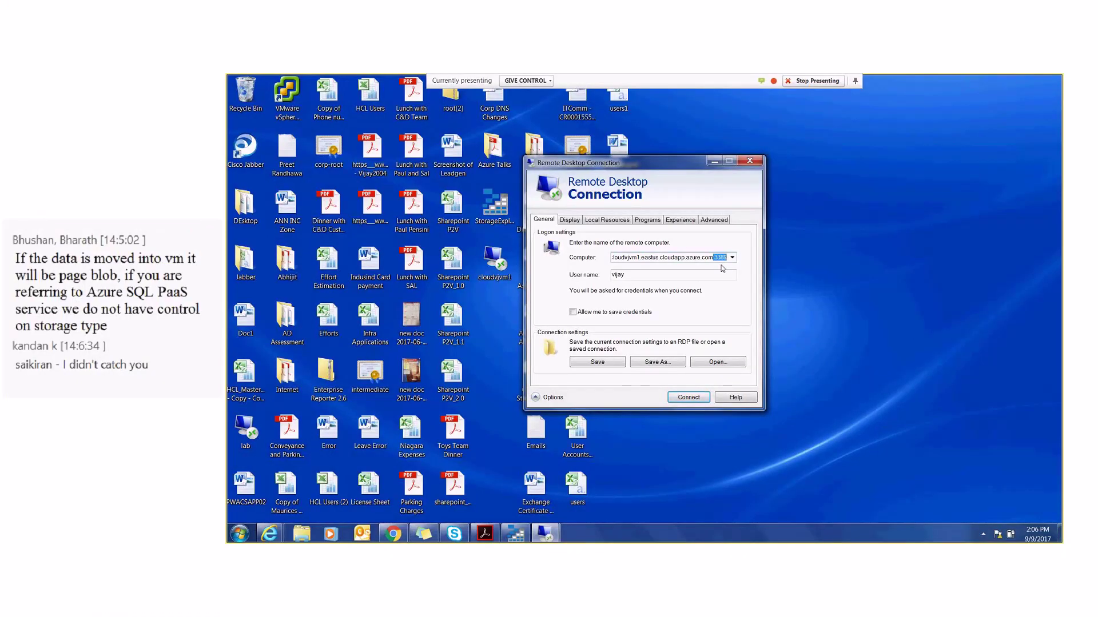
click(719, 161)
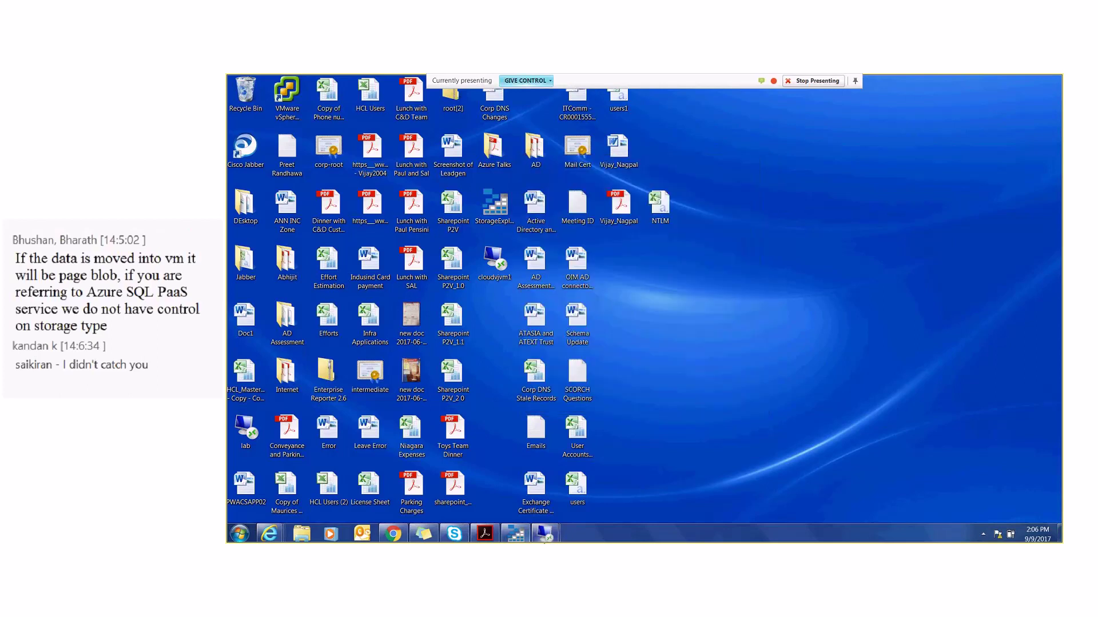
mouse_move(546, 533)
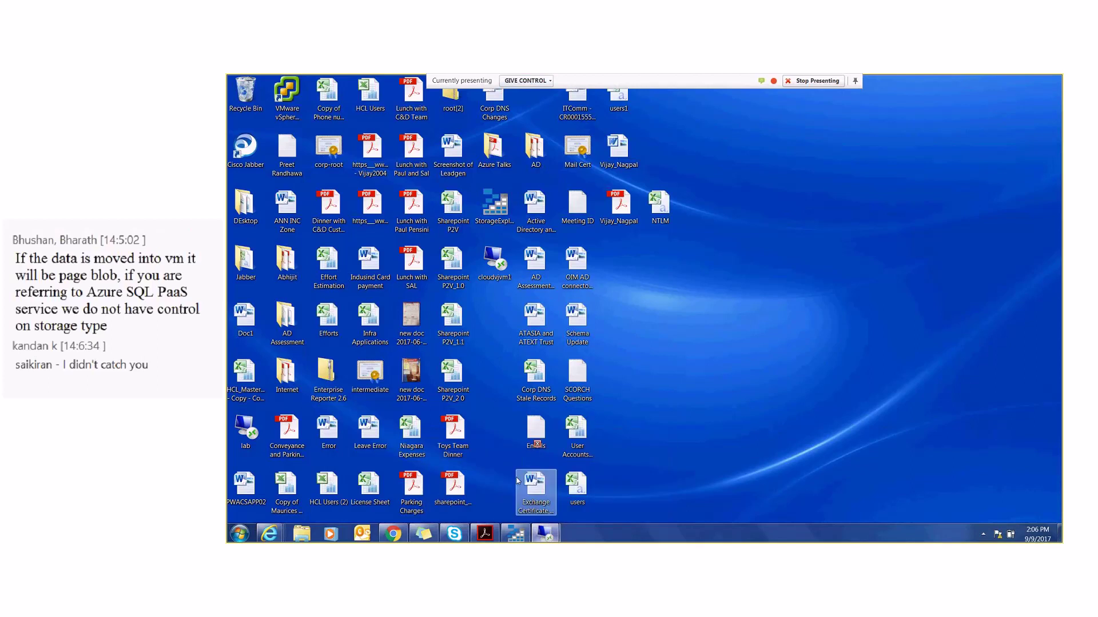
click(517, 481)
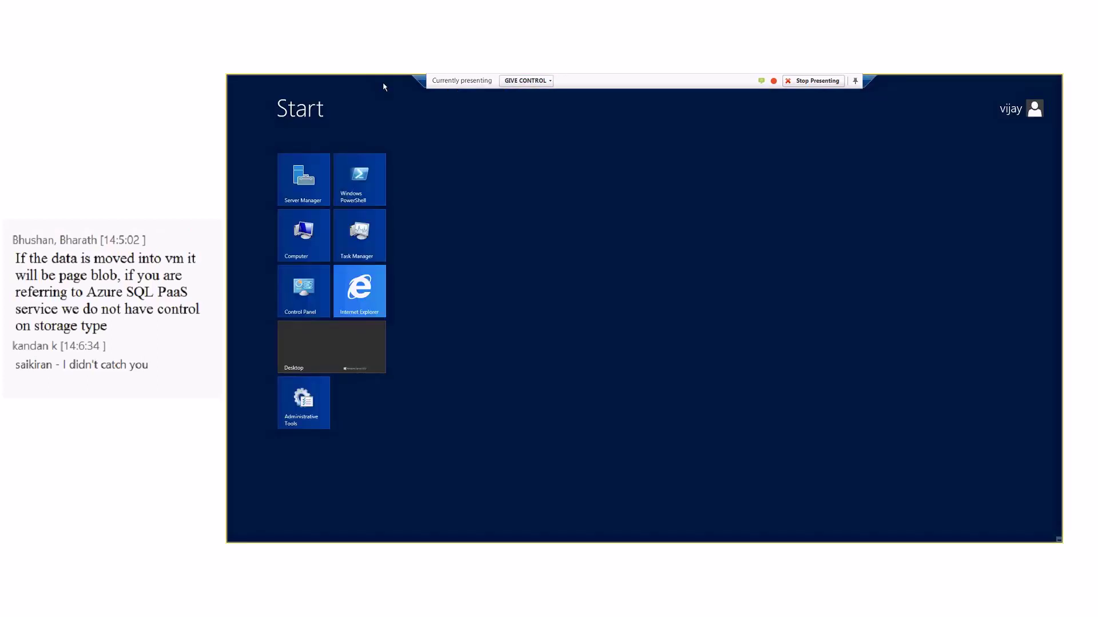
click(873, 78)
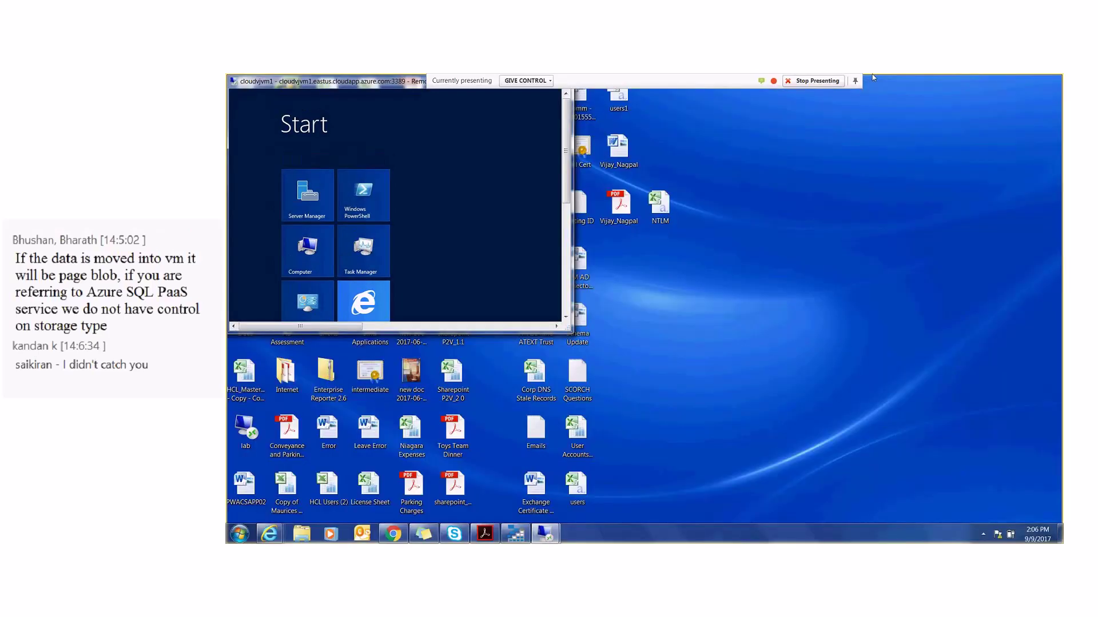
- Go through resource group azure-iaas-1069 to cloudvjvm1's Networking and open interface cloudvjvm1618
mouse_move(274, 537)
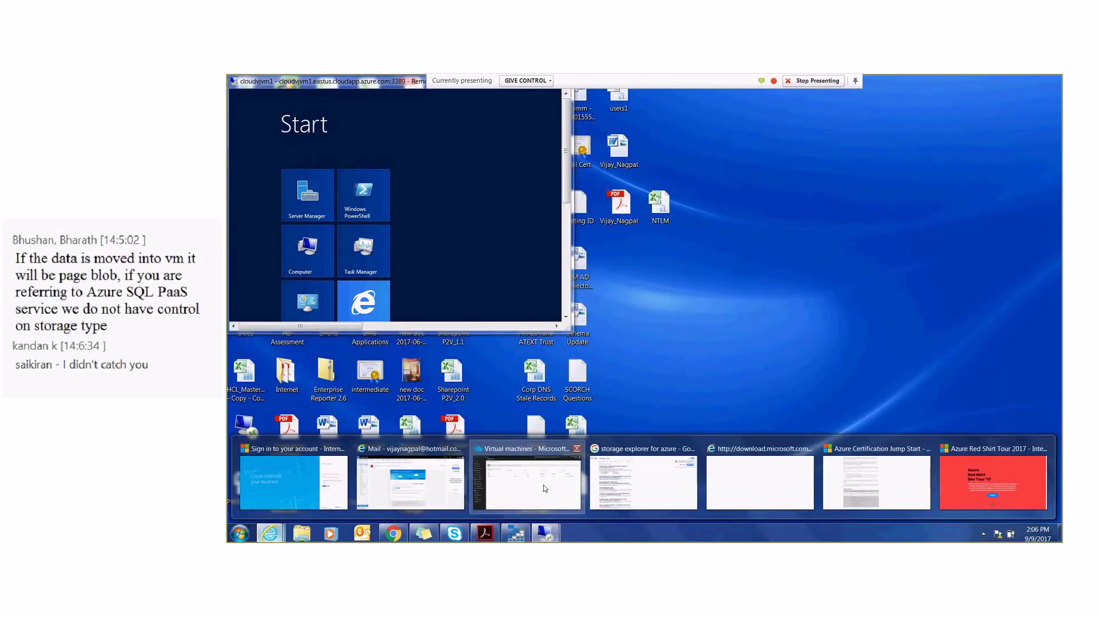
click(545, 489)
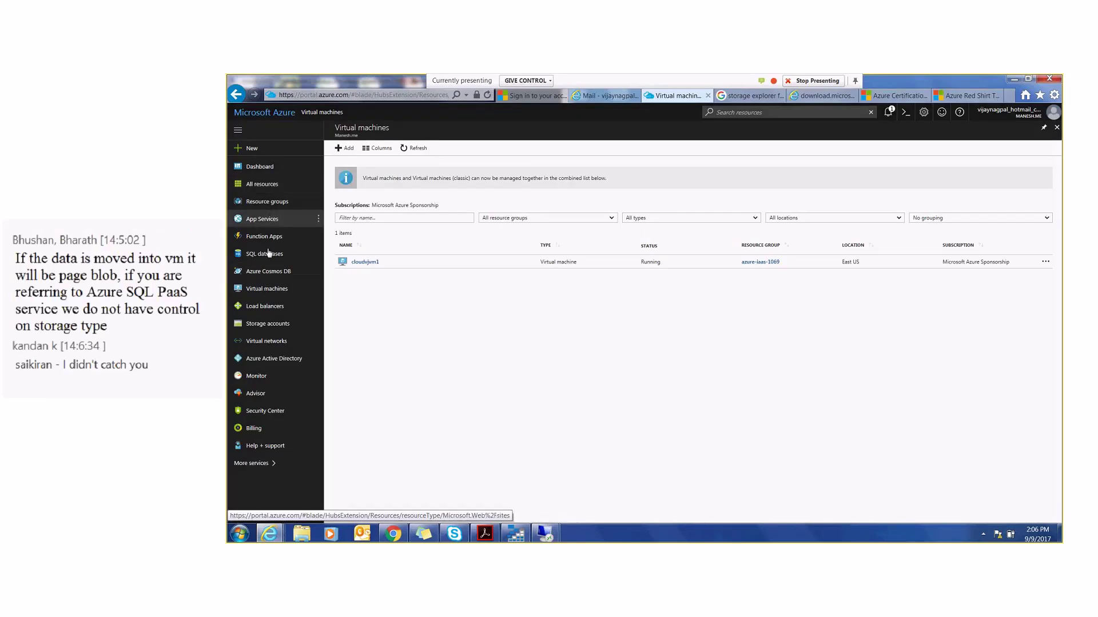
click(260, 202)
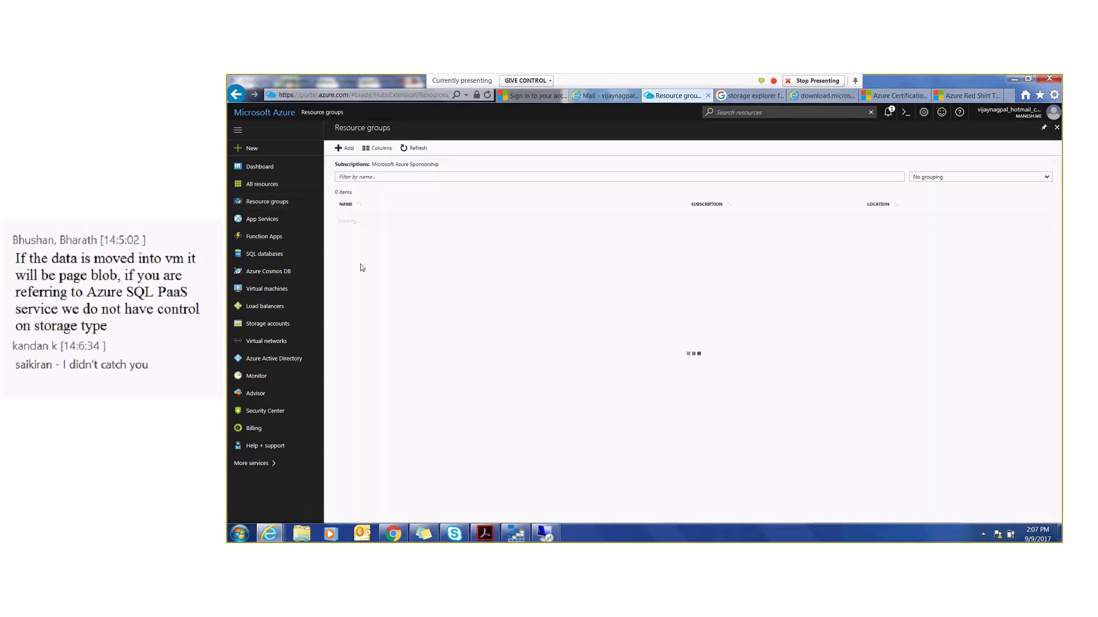
click(371, 221)
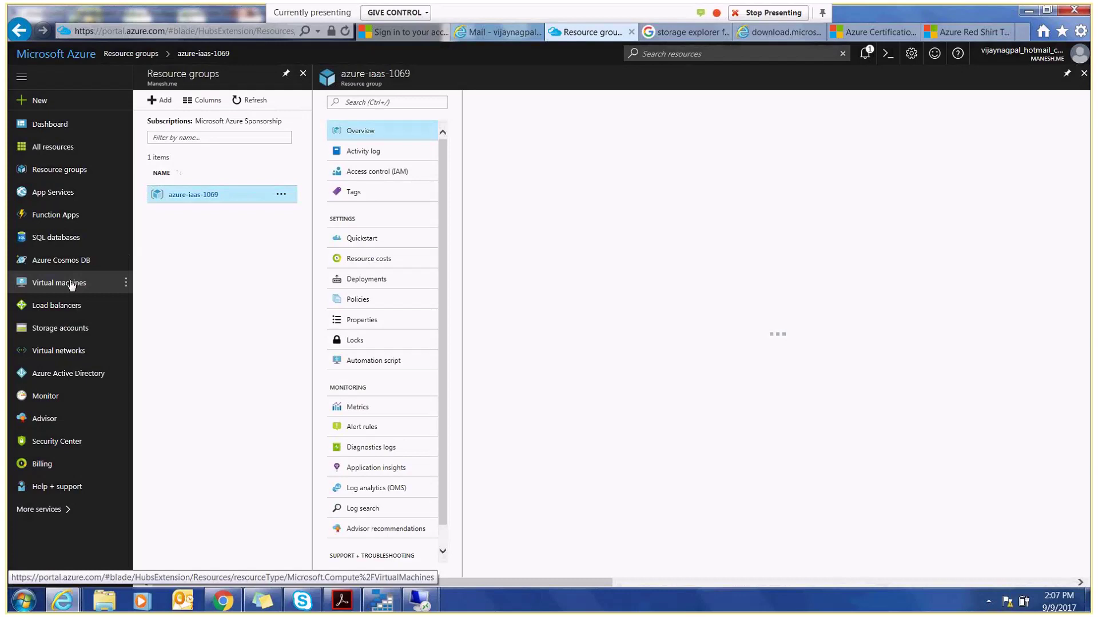
click(71, 283)
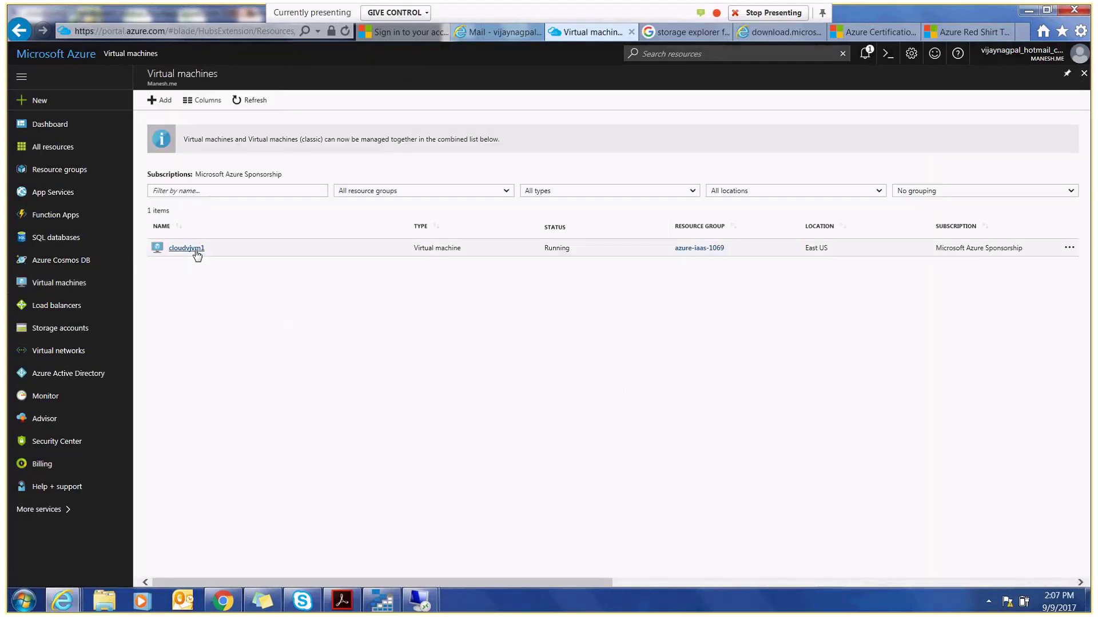
click(196, 252)
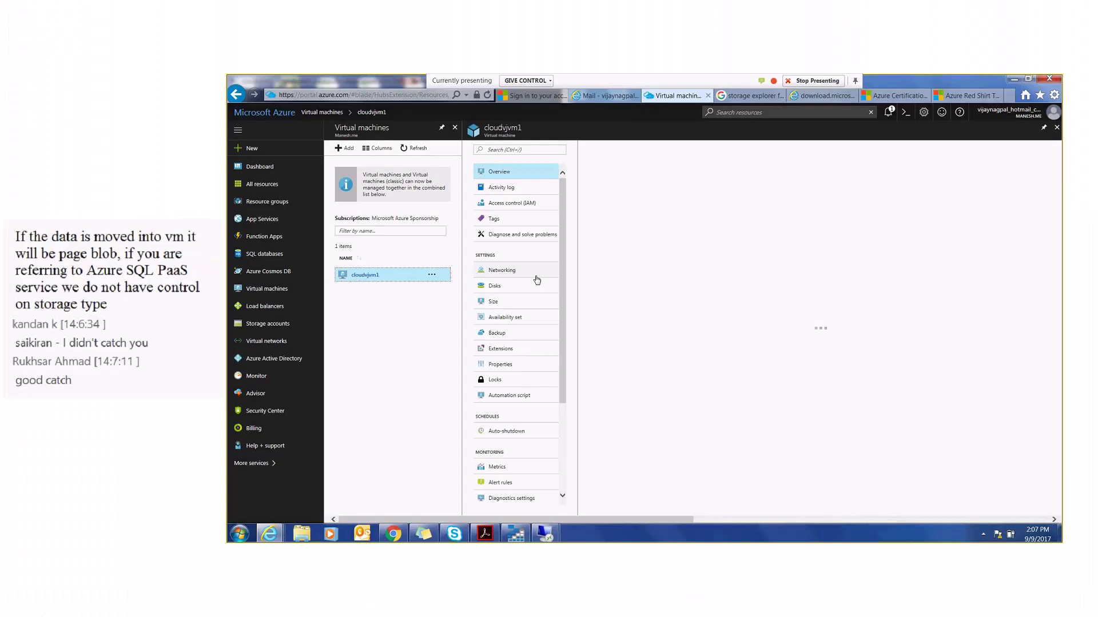
click(368, 264)
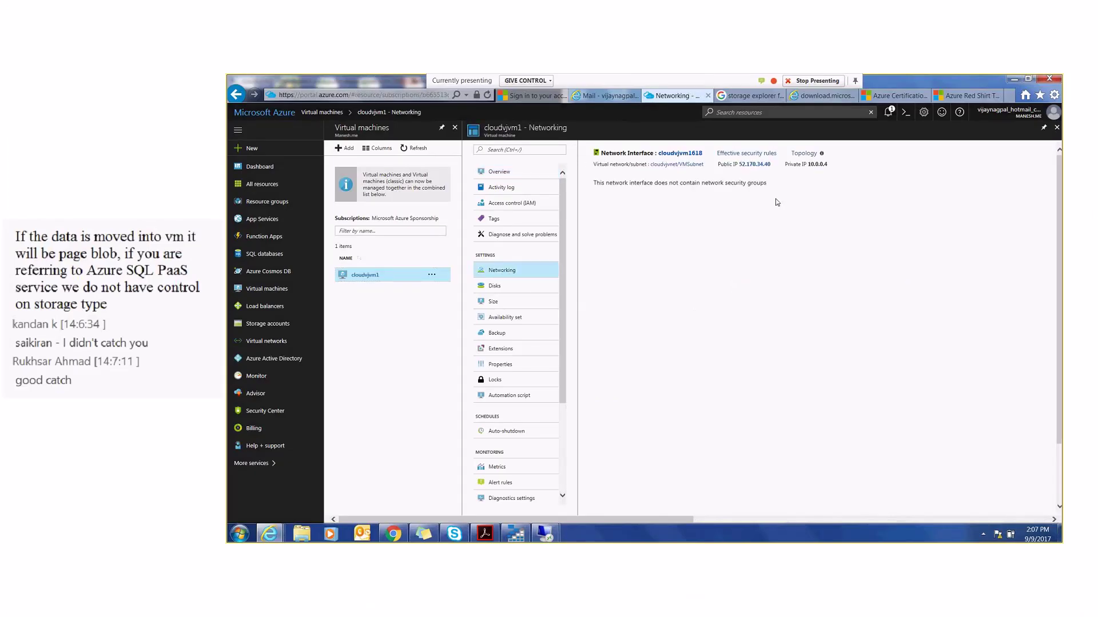
click(684, 153)
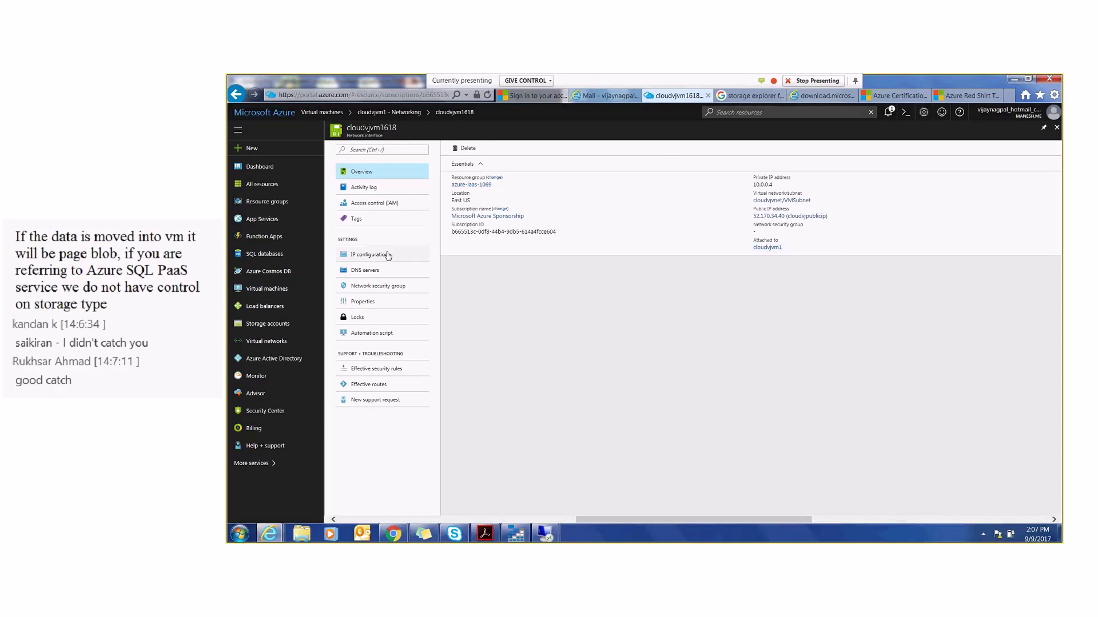
- Set cloudvjvm1618's network security group to cloudvjnsg and save it
click(378, 284)
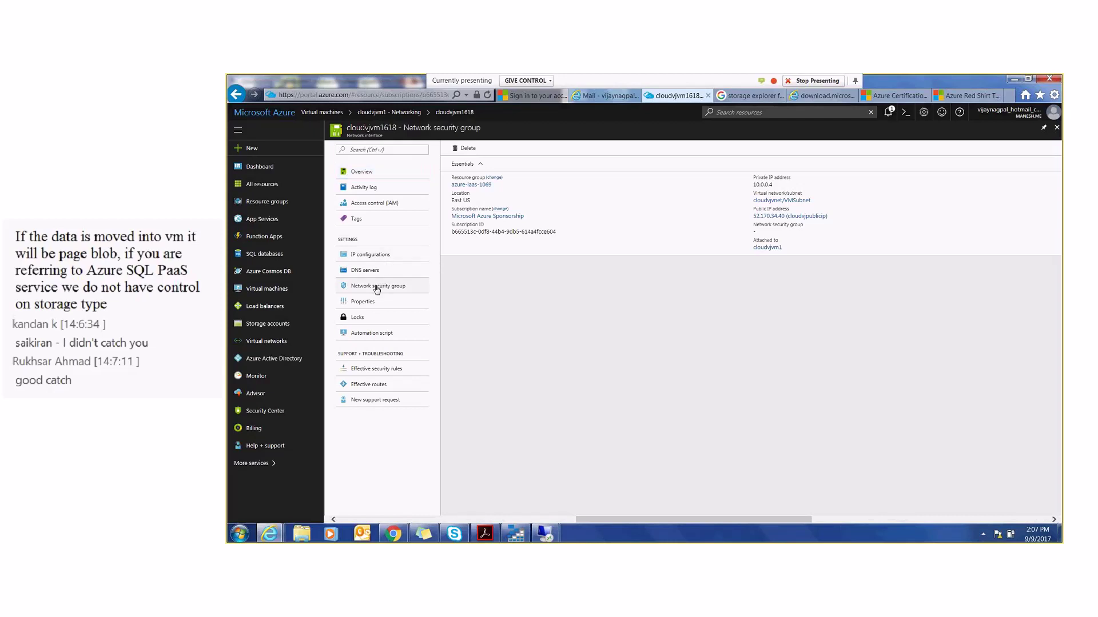
click(463, 149)
click(478, 177)
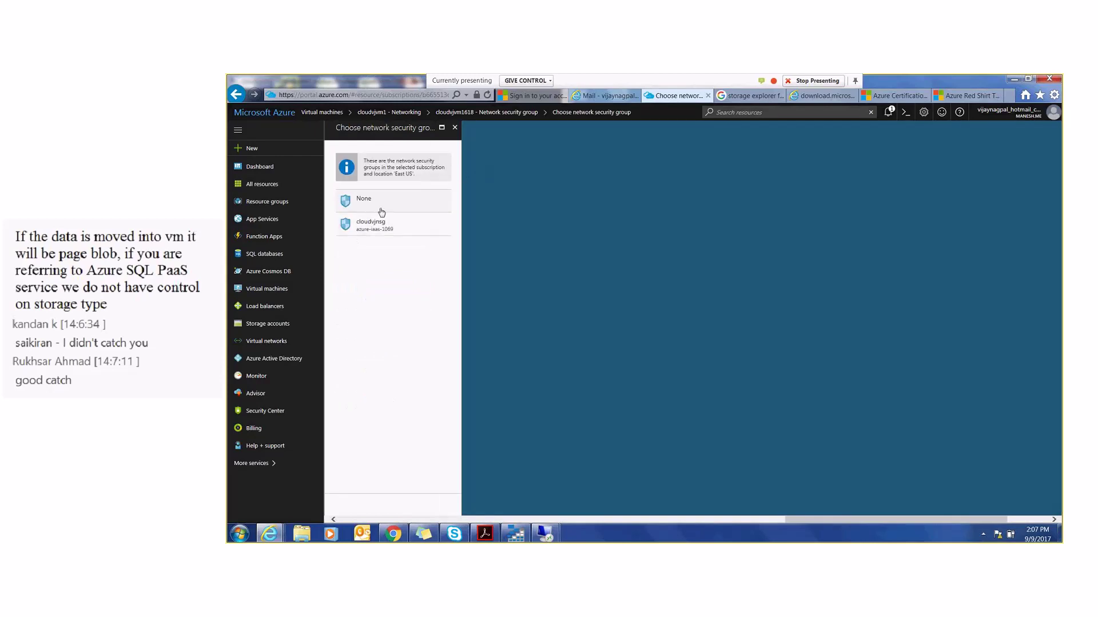
click(382, 222)
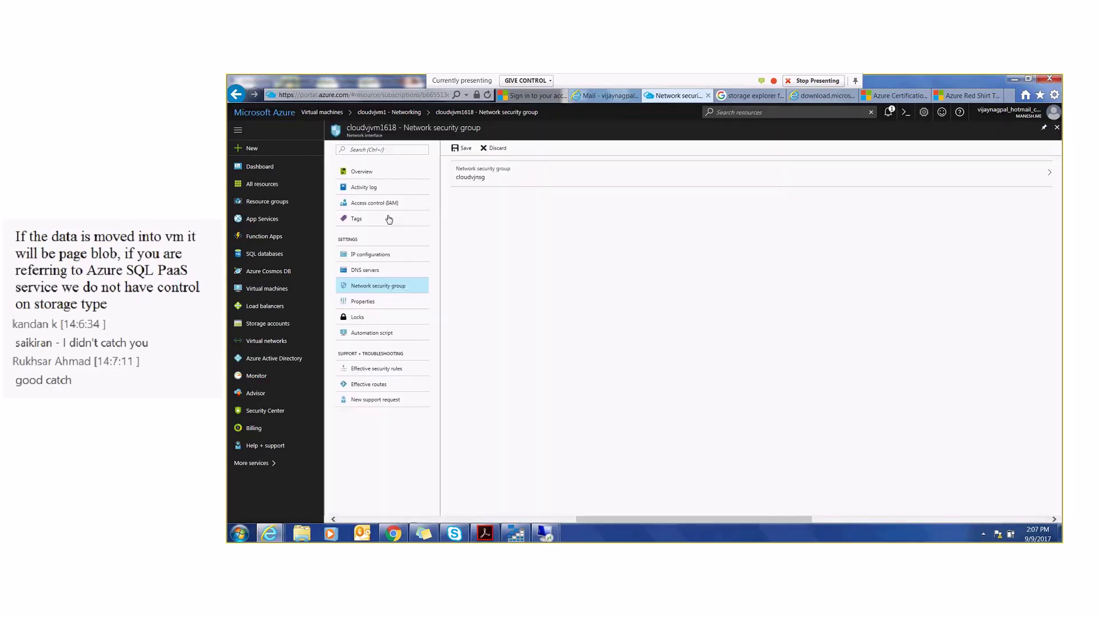
click(464, 150)
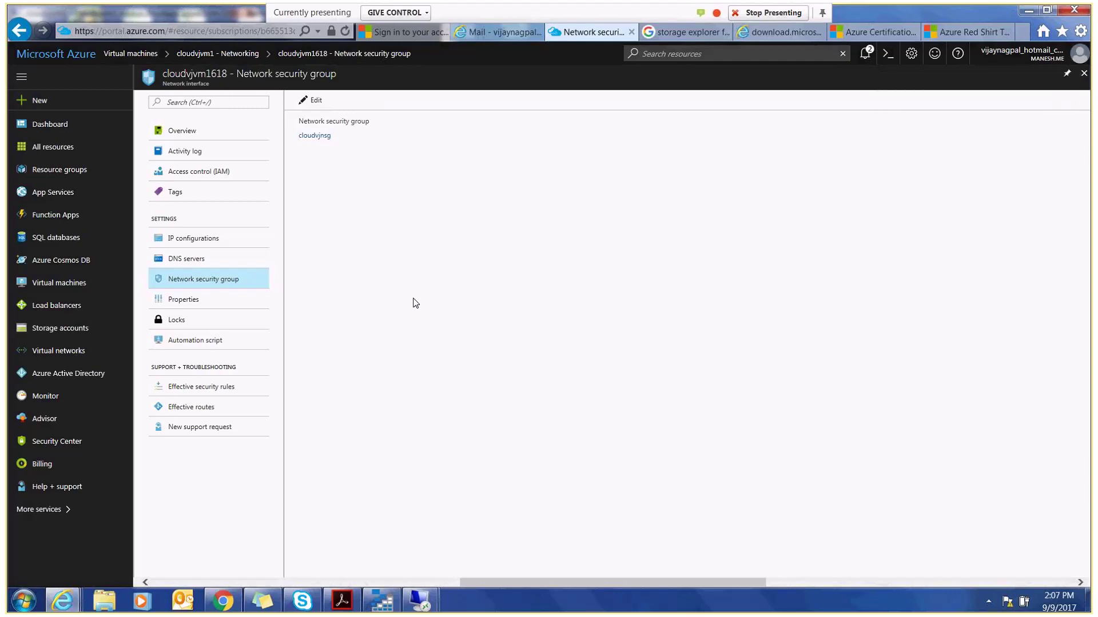
click(294, 600)
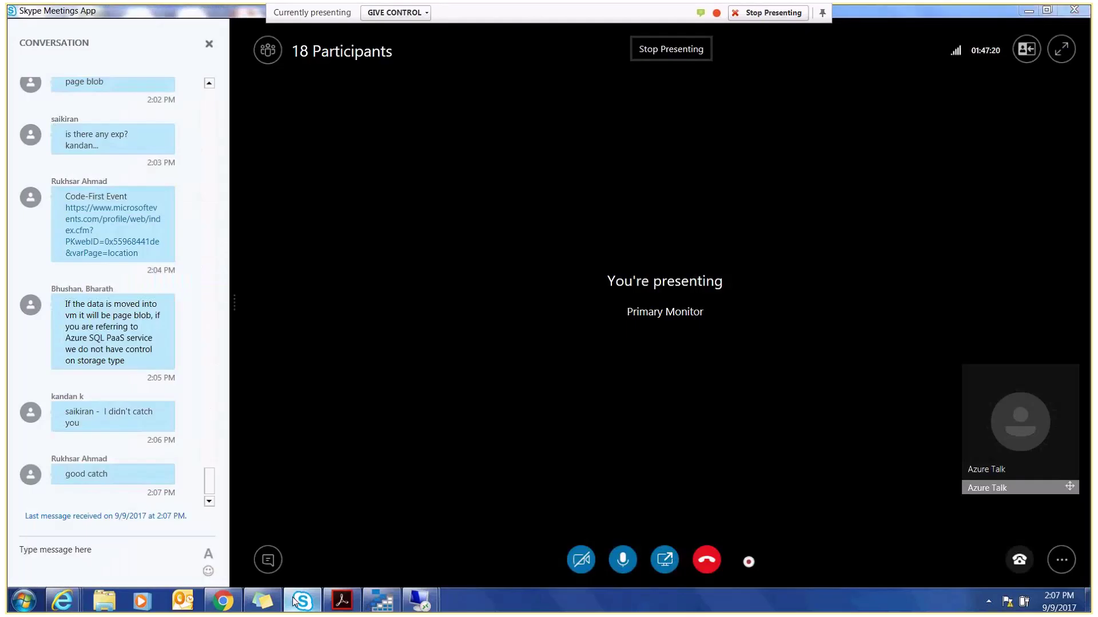
click(294, 600)
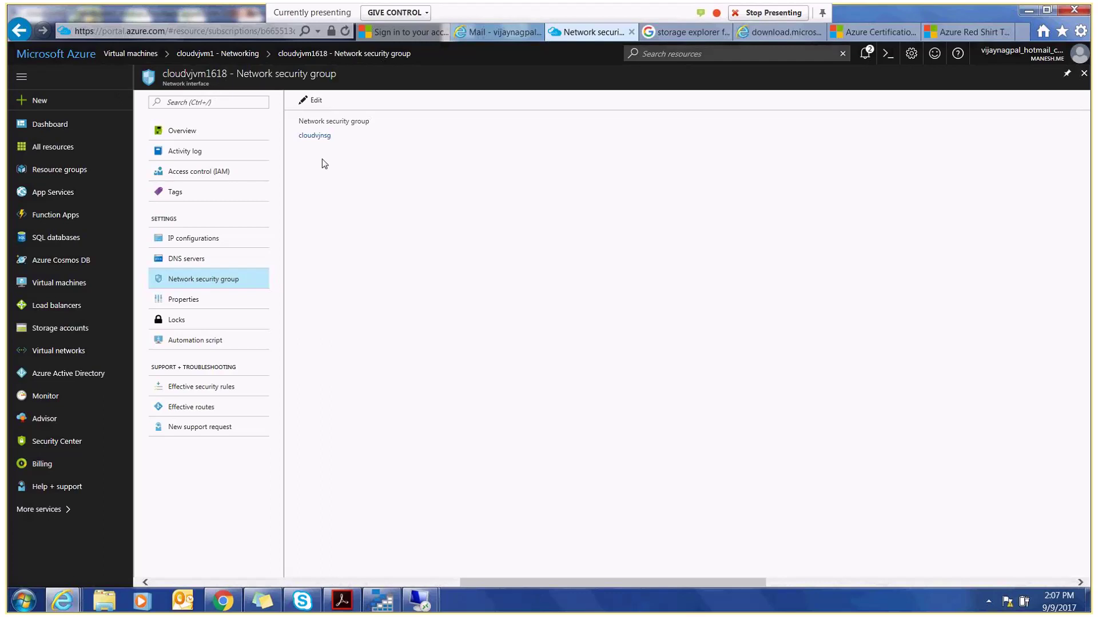
- Bring up GAB_Windows_VM_on_Azure_Lab_Guide.pdf and scroll to page 44 on deployment notifications
click(344, 603)
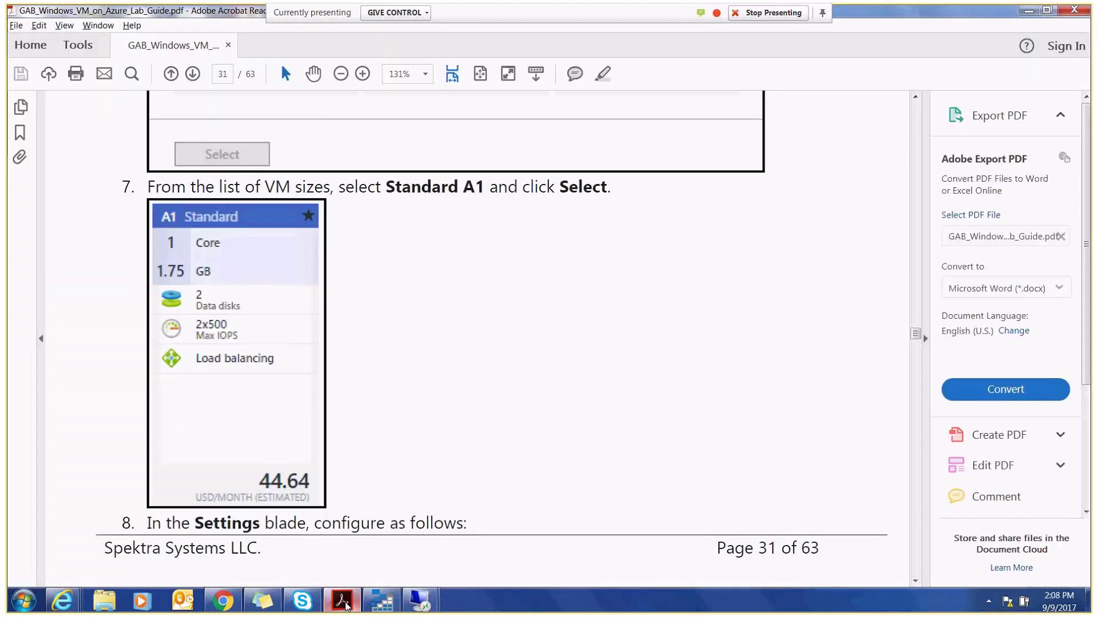
drag(916, 337, 916, 379)
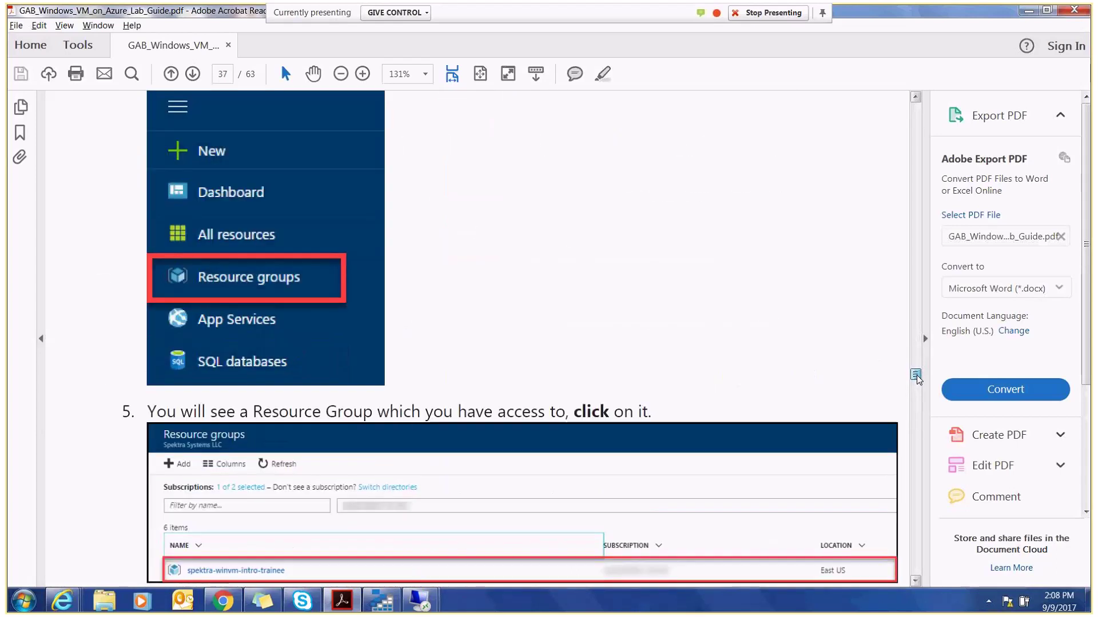
scroll(916, 377, down, 3)
drag(916, 378, 917, 435)
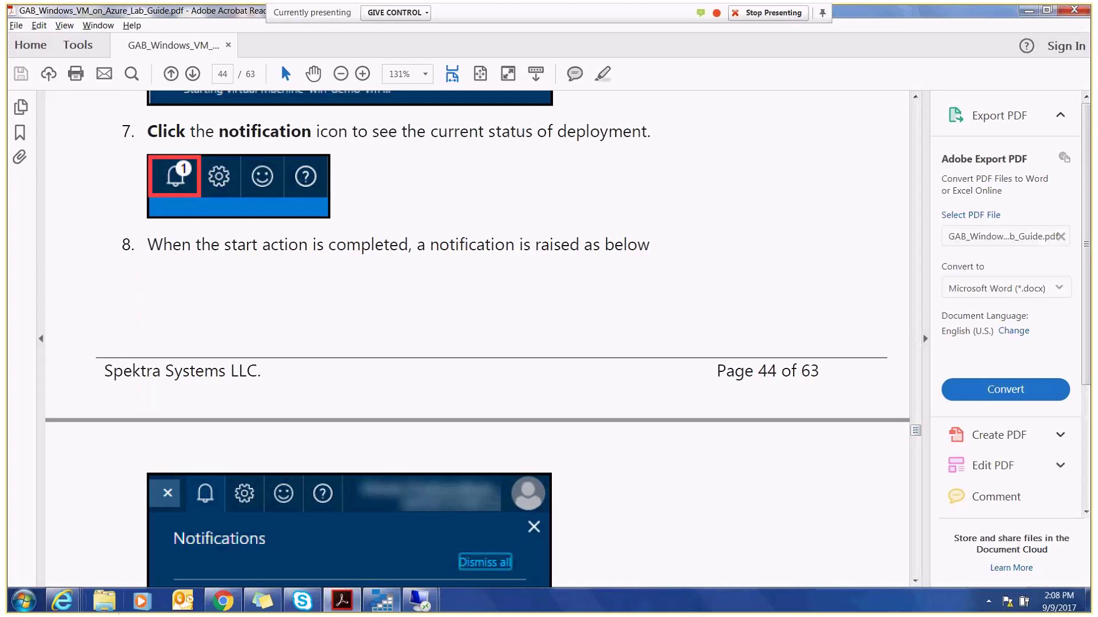
- Back in the Azure portal, go to Virtual machines, open cloudvjvm1 and view its Size options
mouse_move(62, 600)
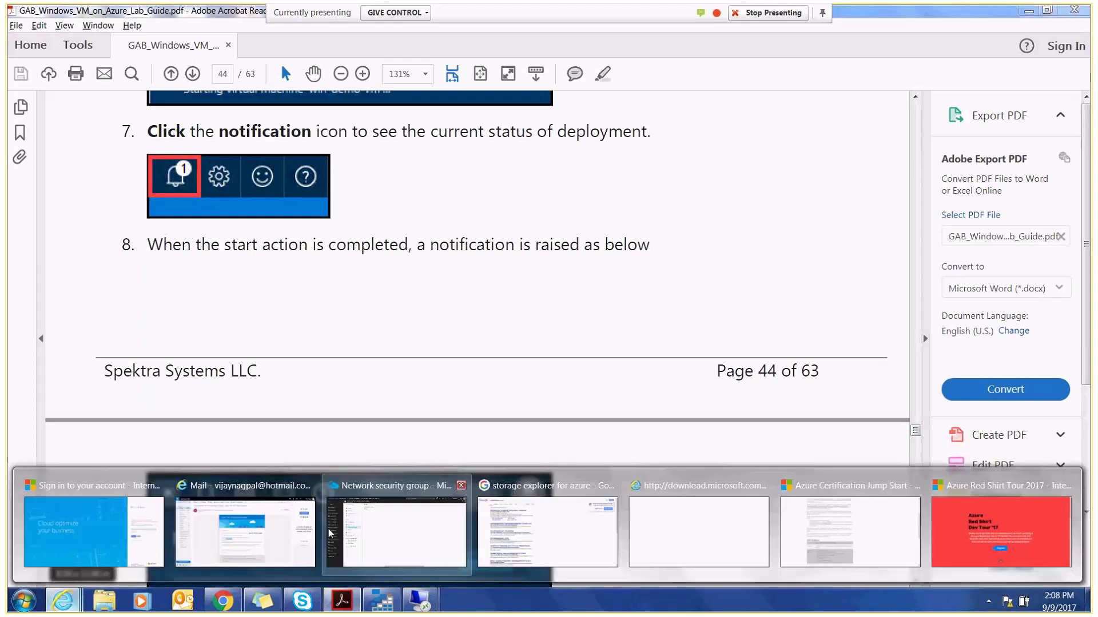
click(288, 533)
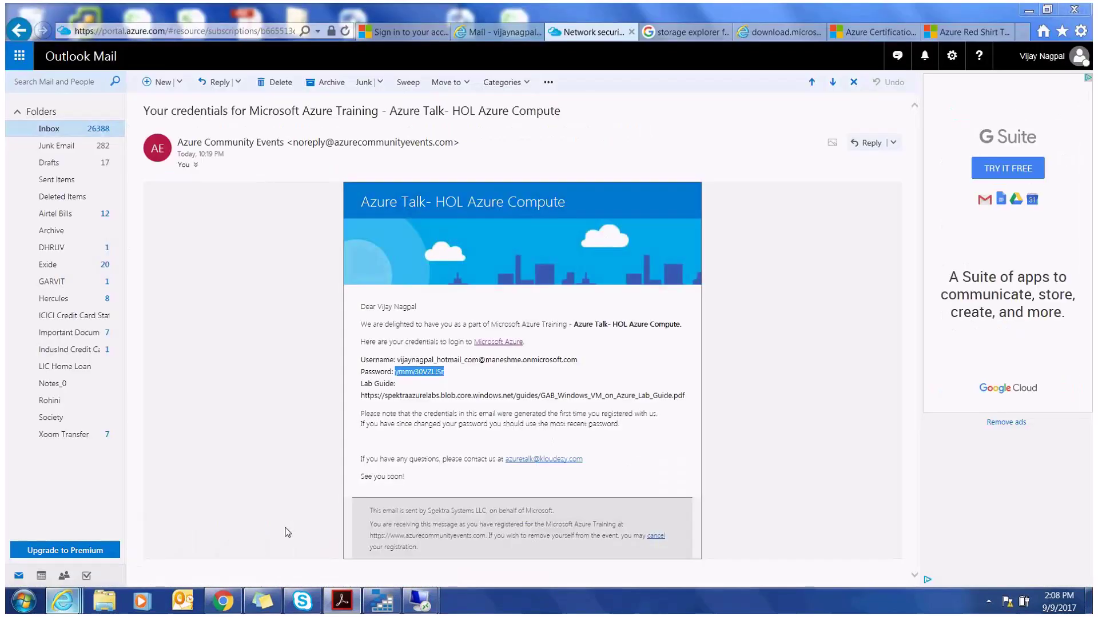
click(288, 533)
click(406, 526)
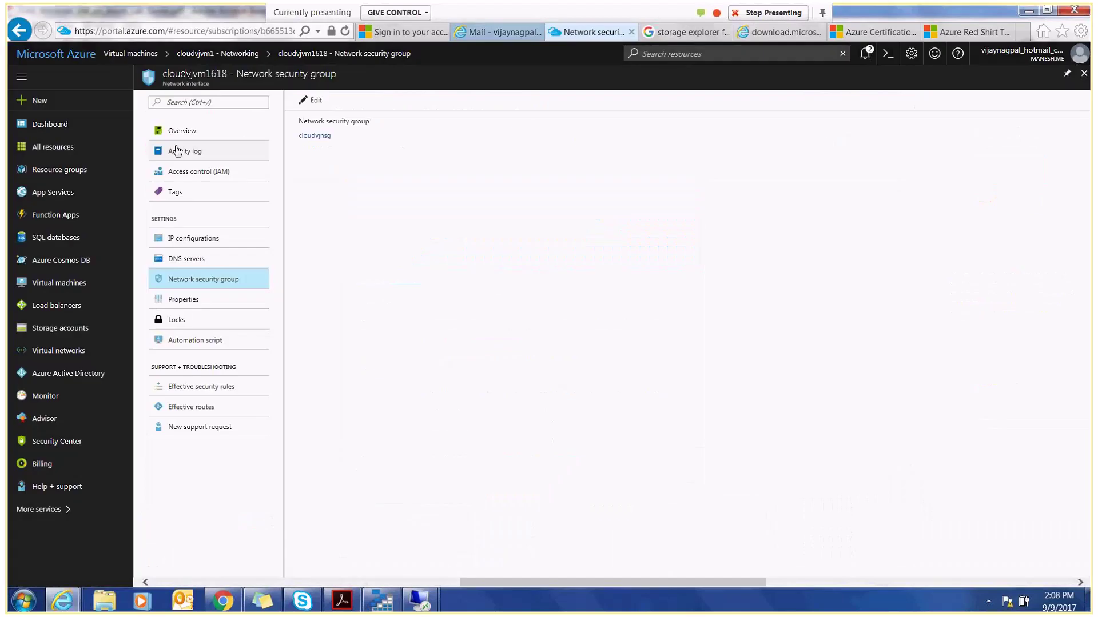
click(84, 293)
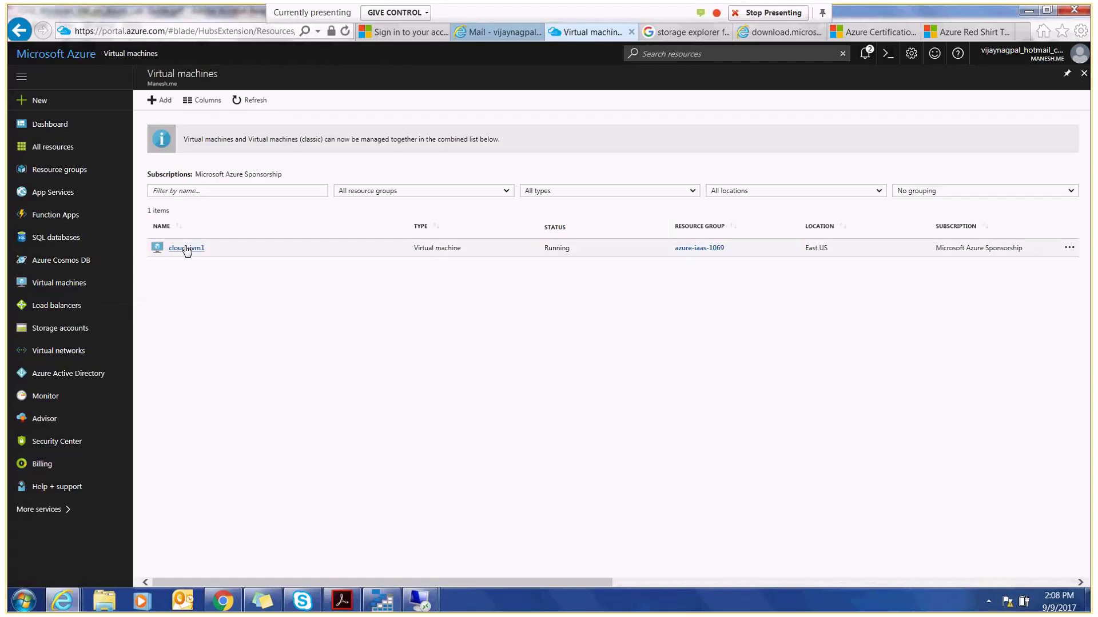
click(186, 248)
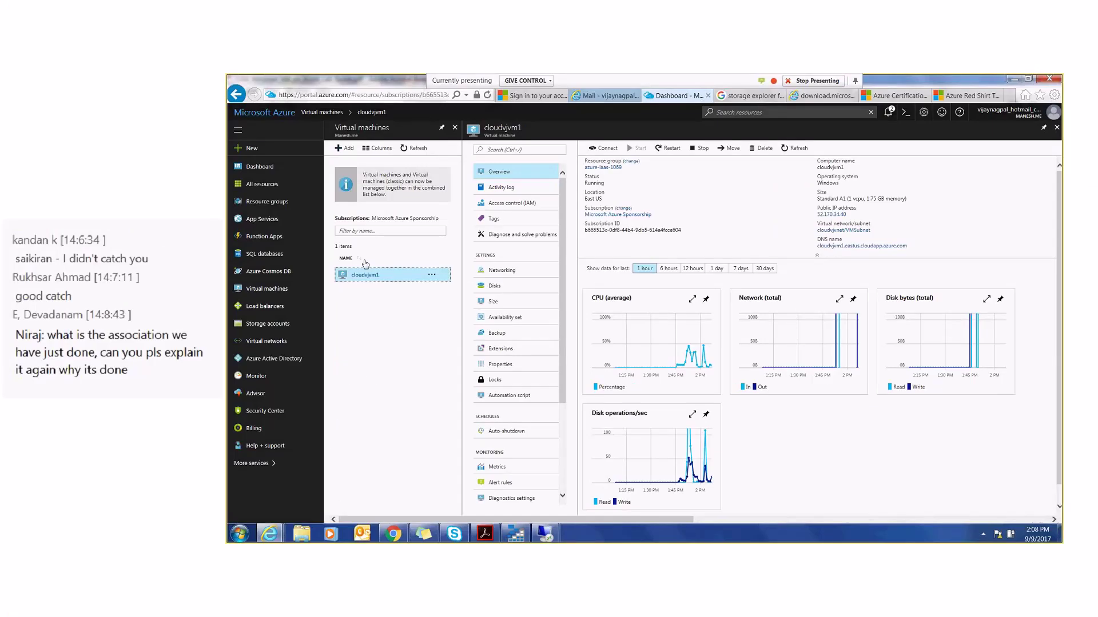
click(494, 303)
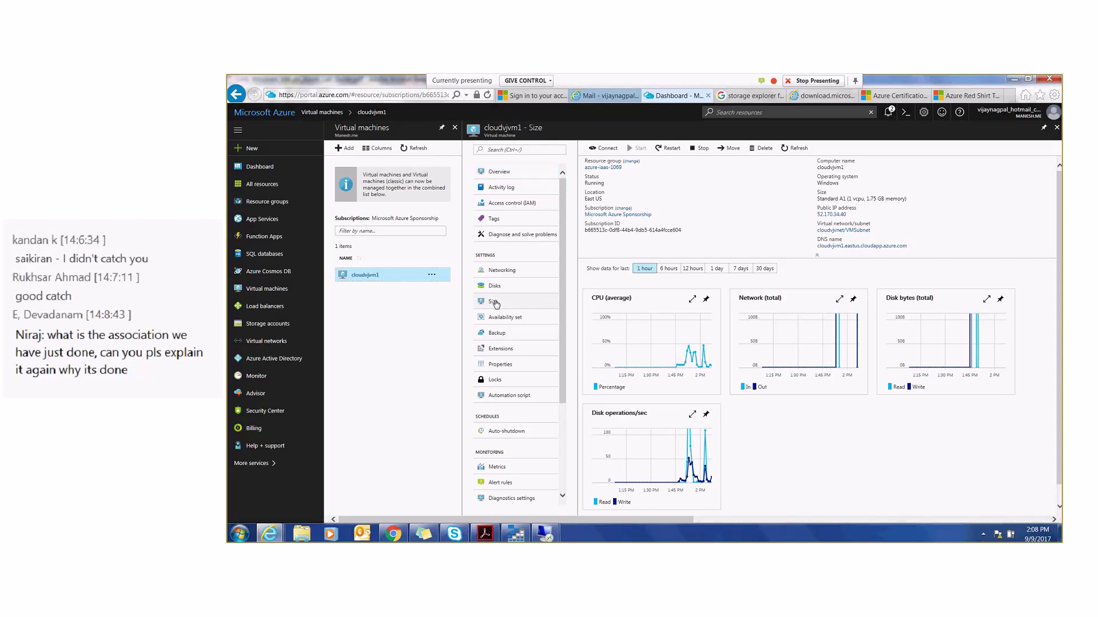
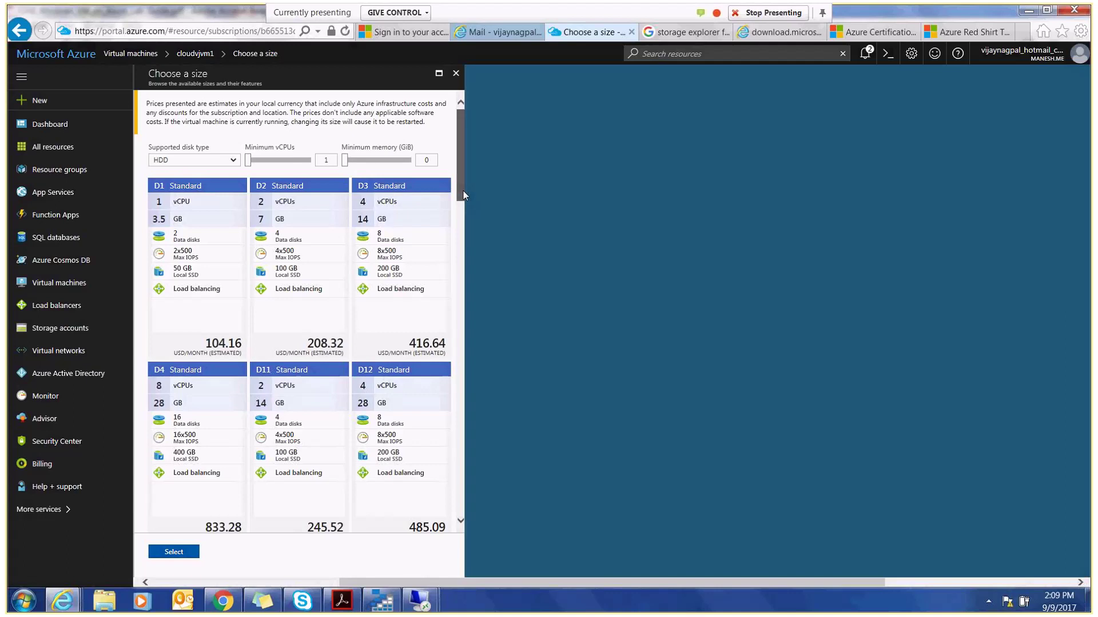
- Pick the A1_V2 Standard size card from the size list and apply it to cloudvjvm1
drag(463, 194, 457, 360)
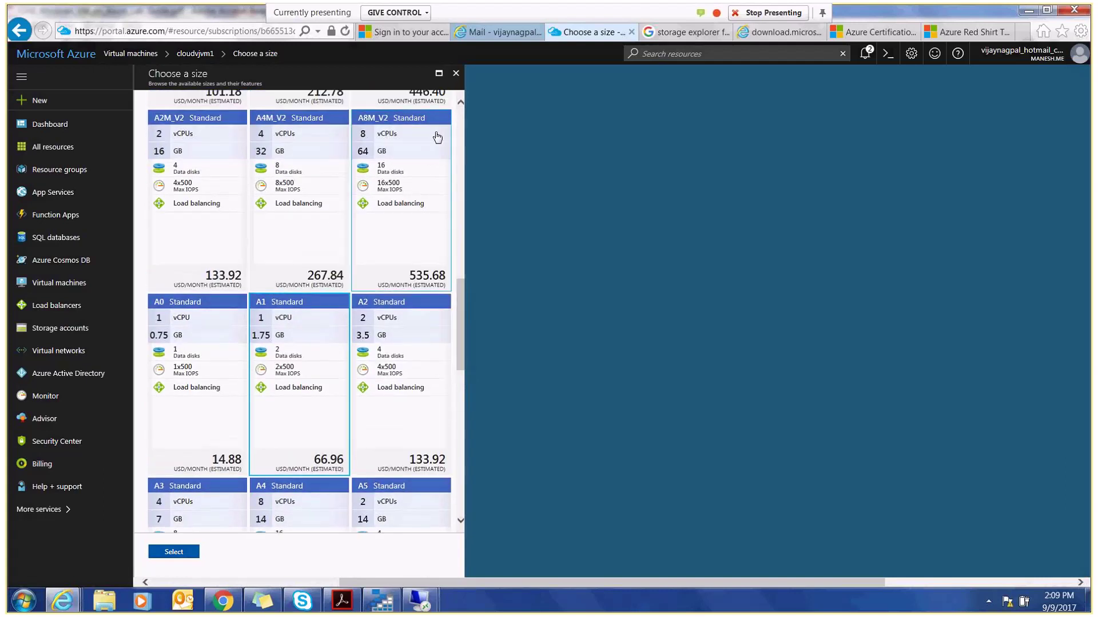
drag(462, 310, 461, 111)
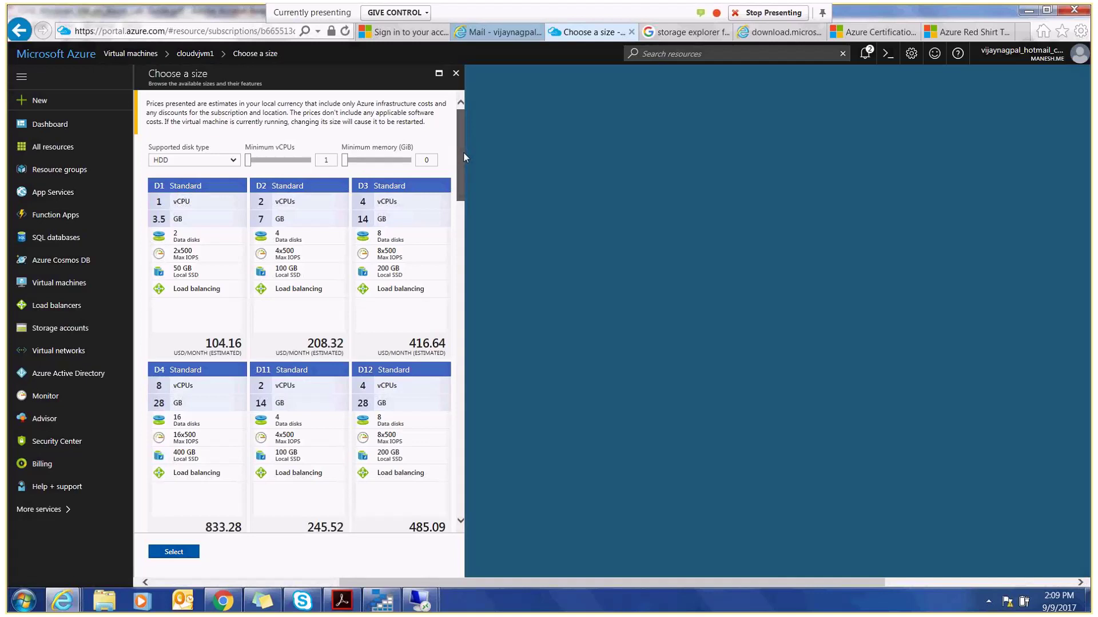
drag(463, 153, 466, 185)
scroll(388, 339, down, 1)
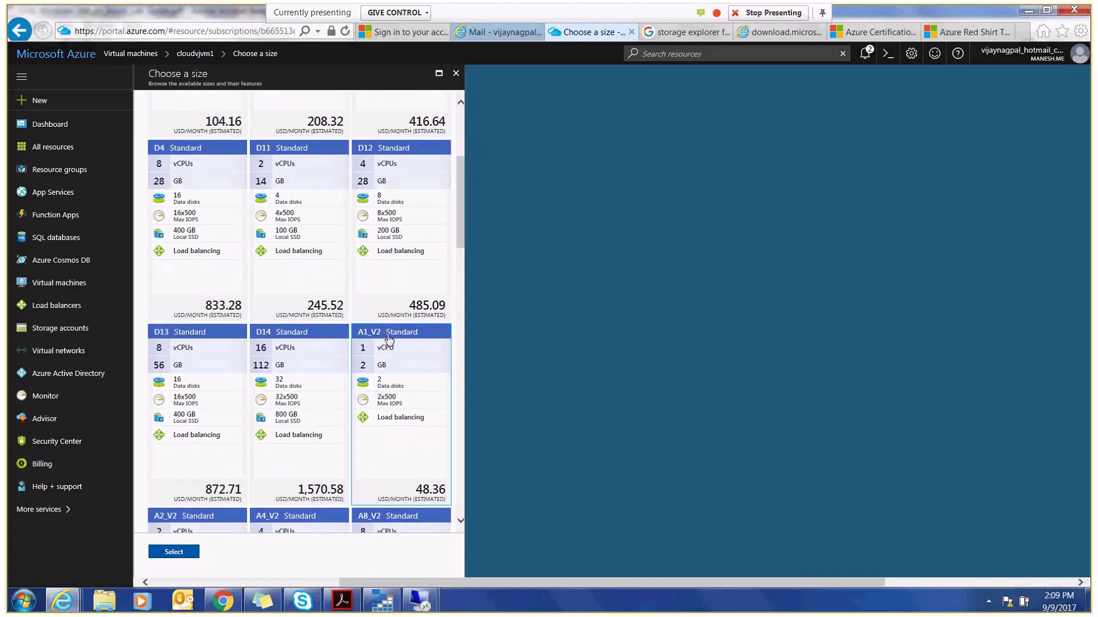
drag(461, 237, 464, 279)
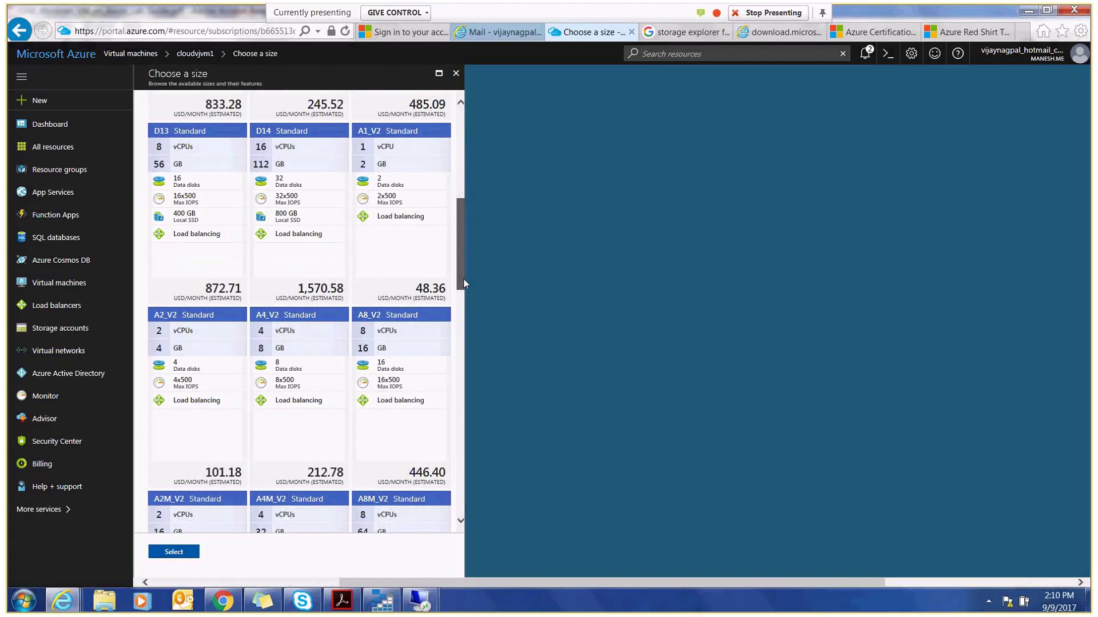
click(403, 195)
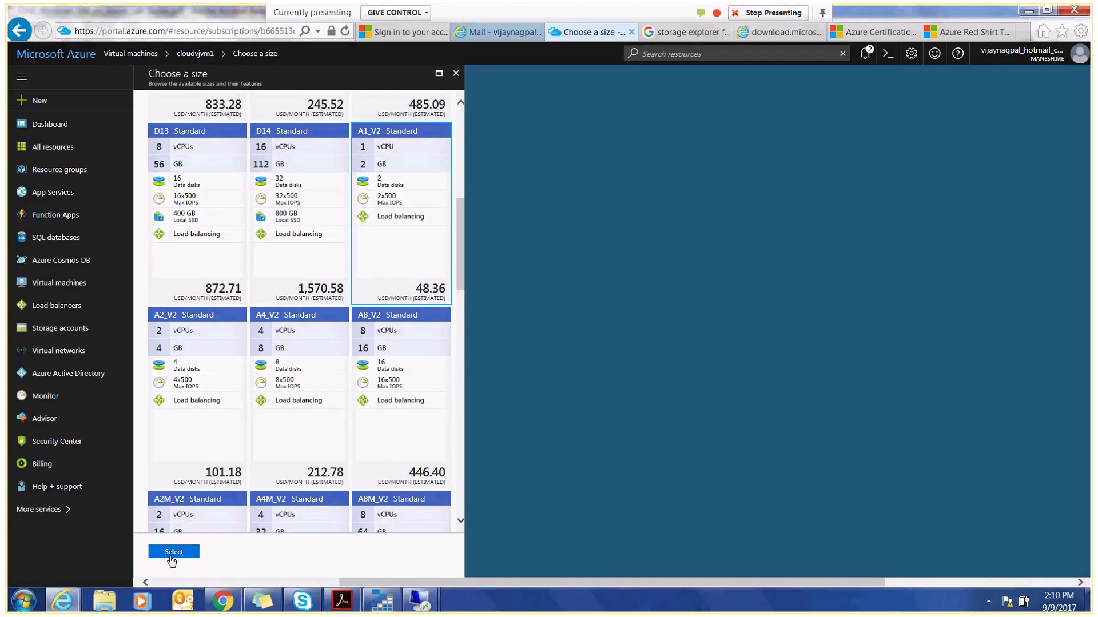
click(174, 555)
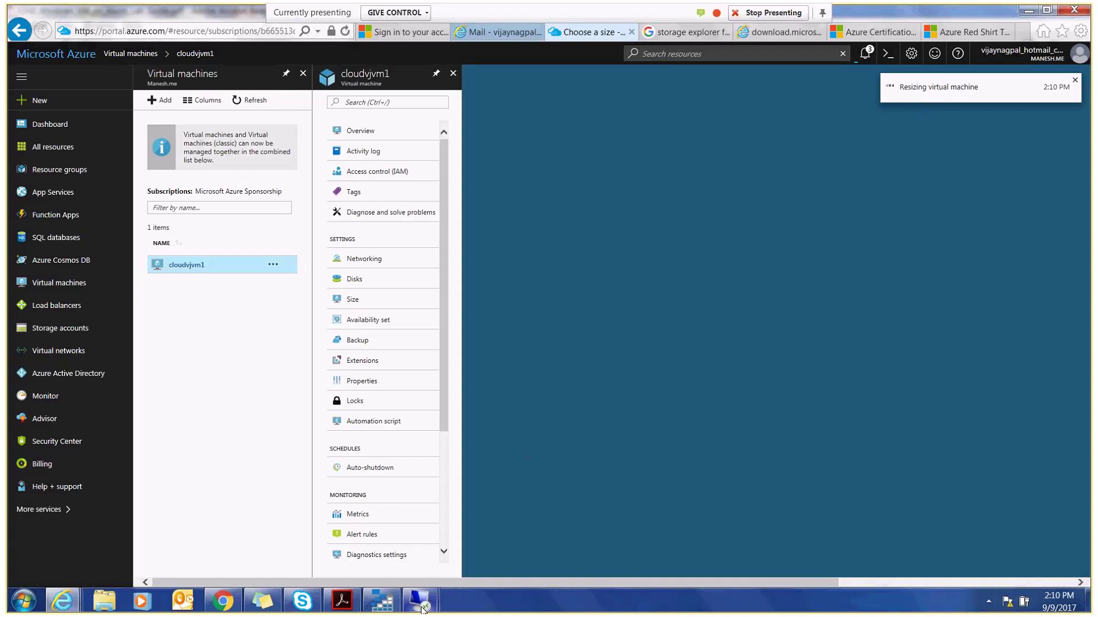
- Check the cloudvjvm1 resize progress in the portal's Notifications
mouse_move(421, 609)
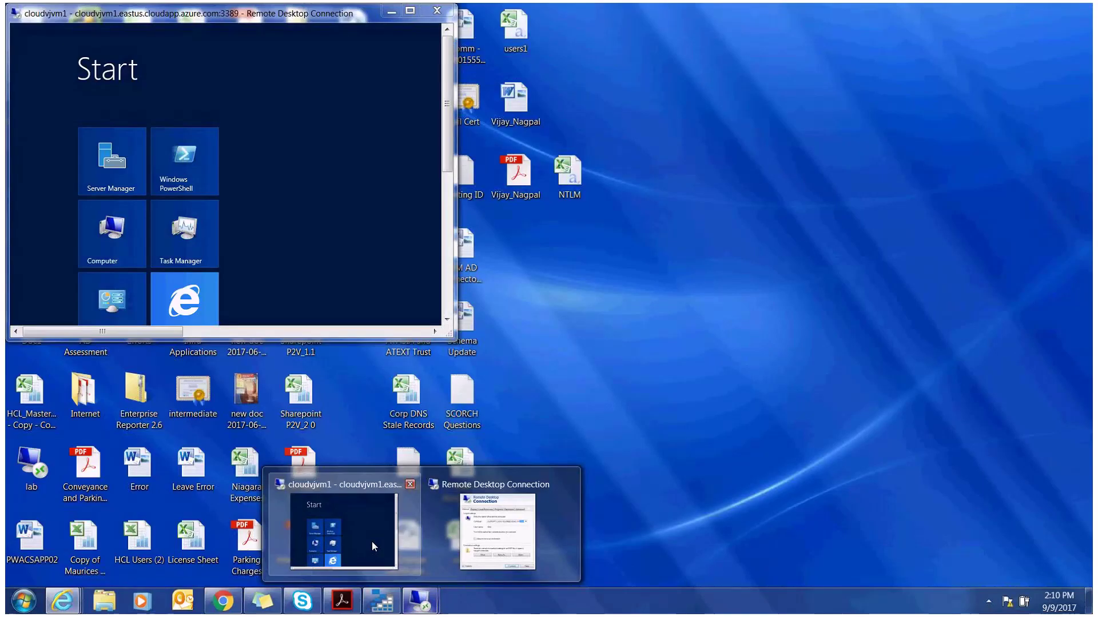
click(372, 540)
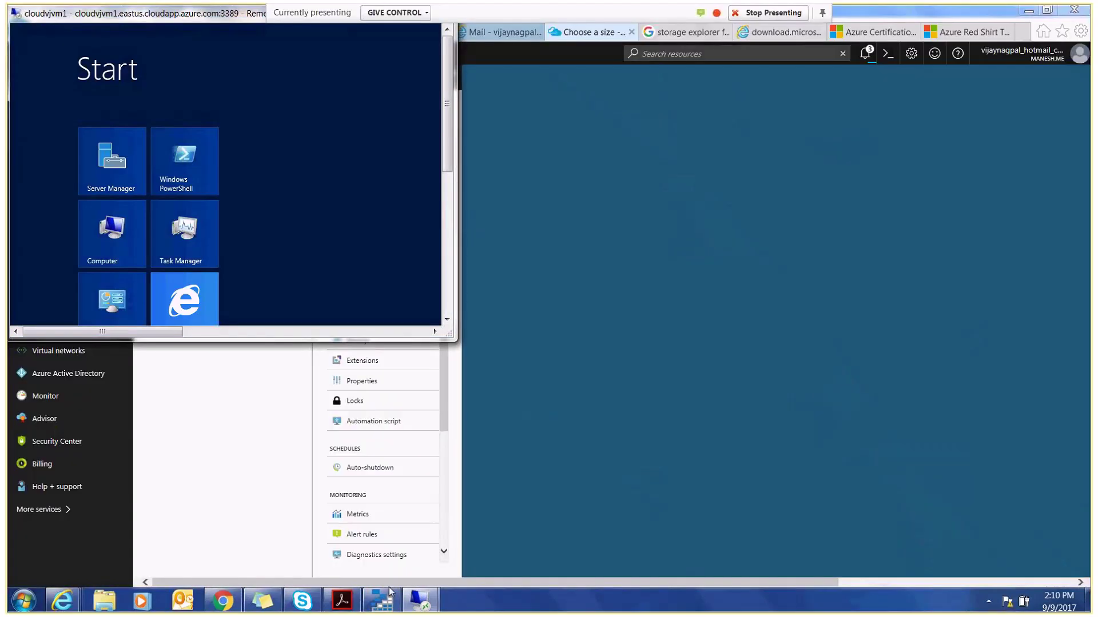
mouse_move(416, 608)
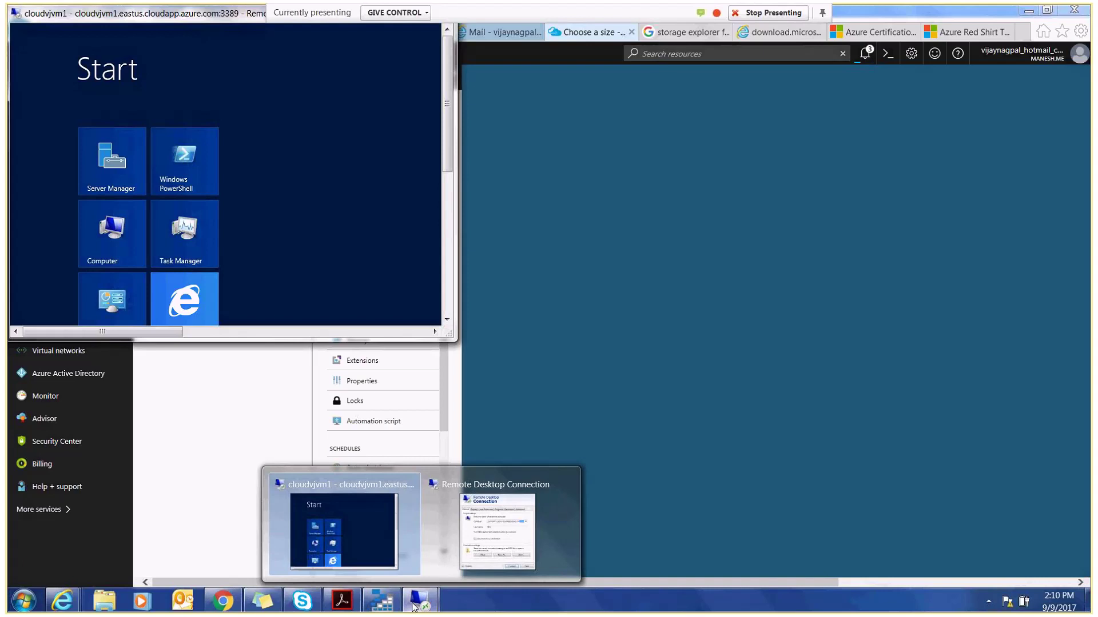
mouse_move(79, 610)
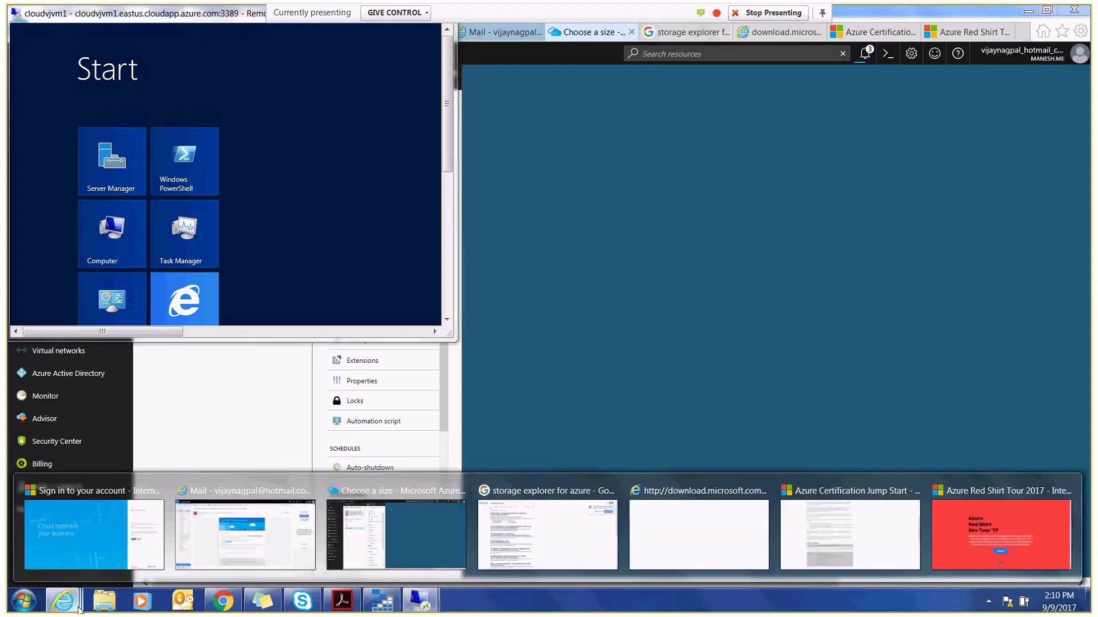
click(416, 525)
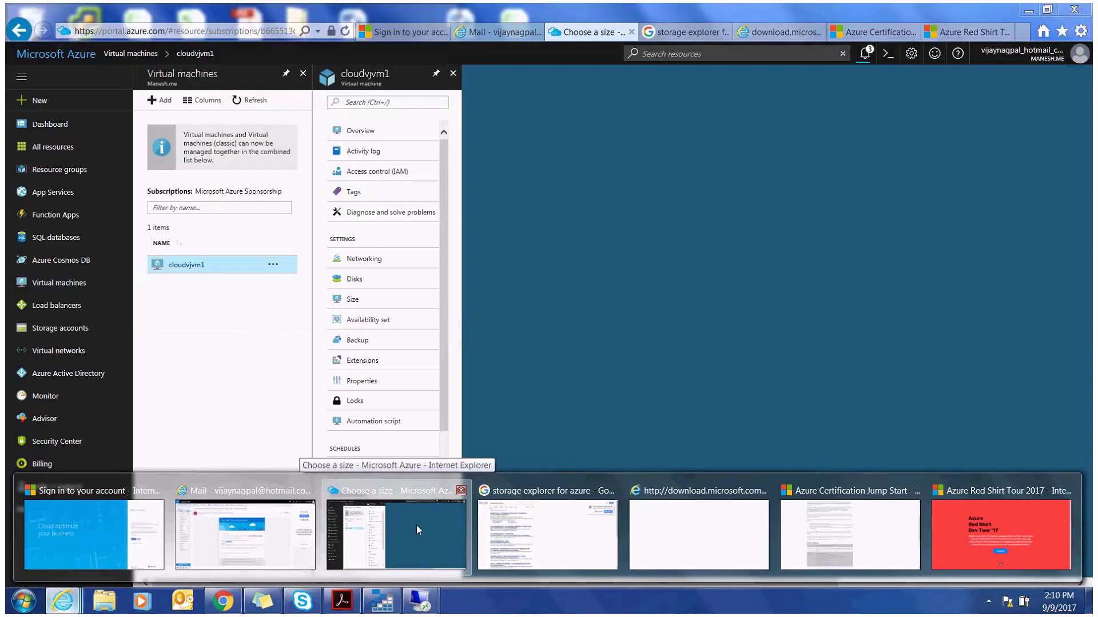
click(869, 63)
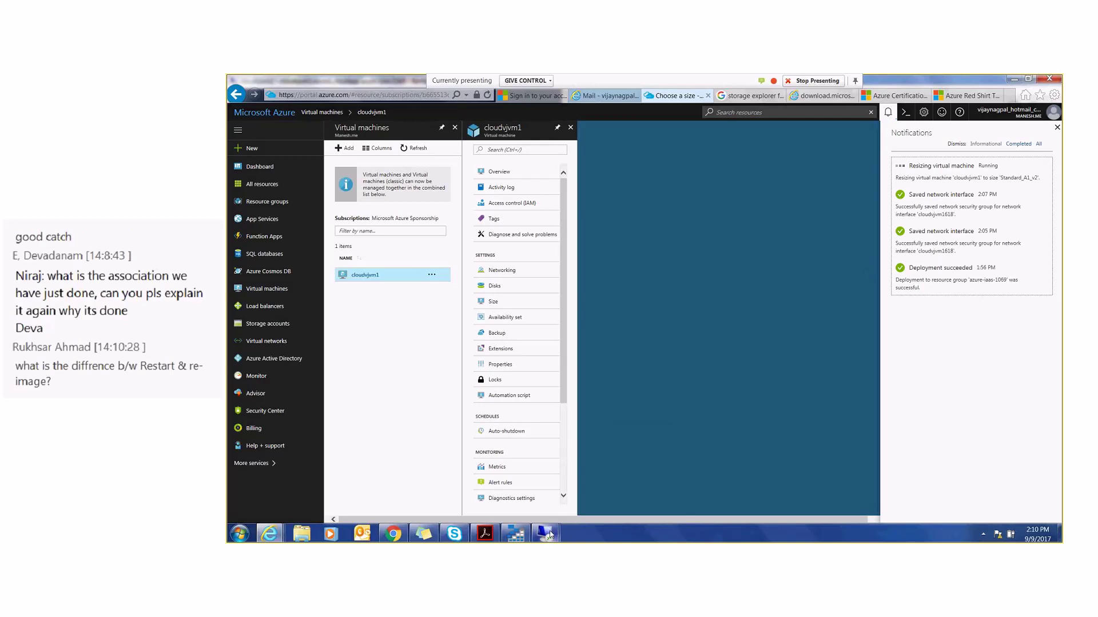
- Enlarge the cloudvjvm1 remote desktop window, then switch to the Azure Red Shirt Tour page
mouse_move(550, 534)
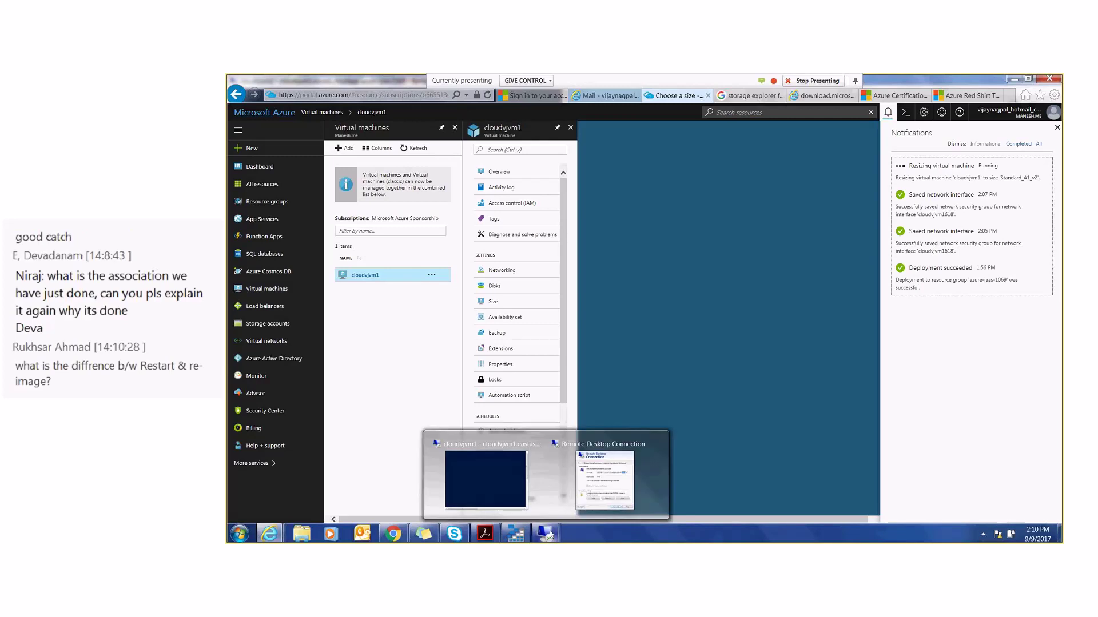
click(515, 491)
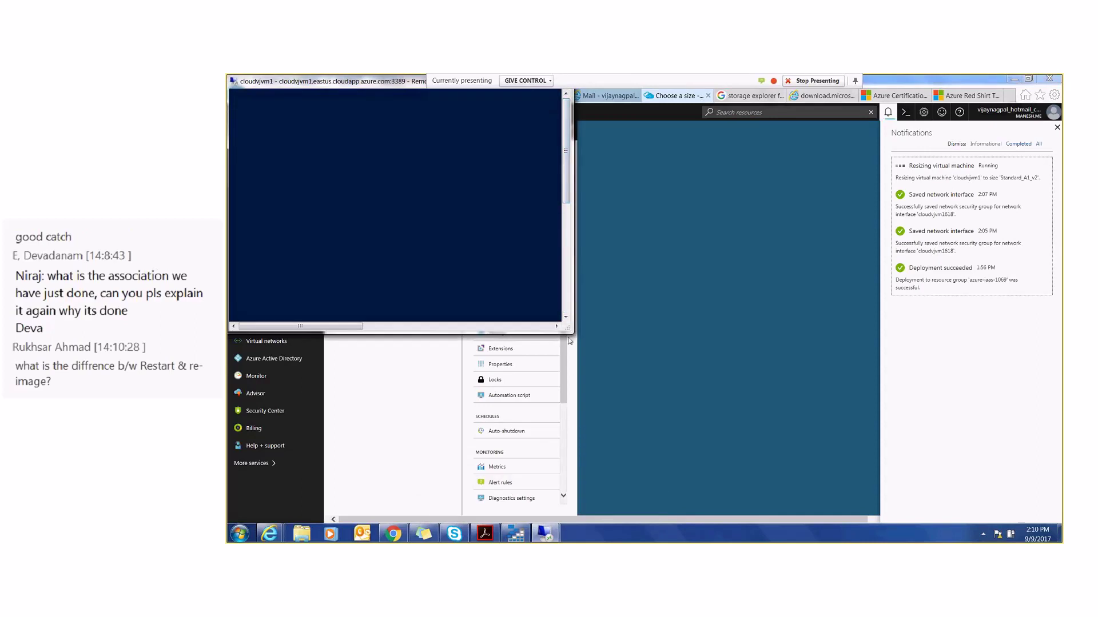
drag(568, 331, 818, 440)
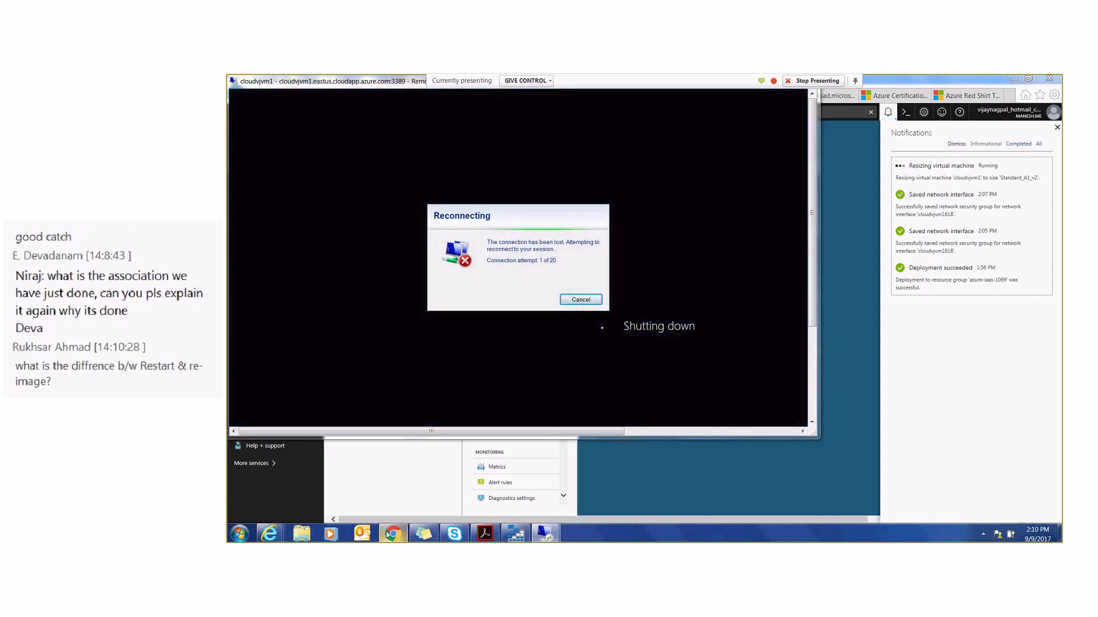
mouse_move(393, 535)
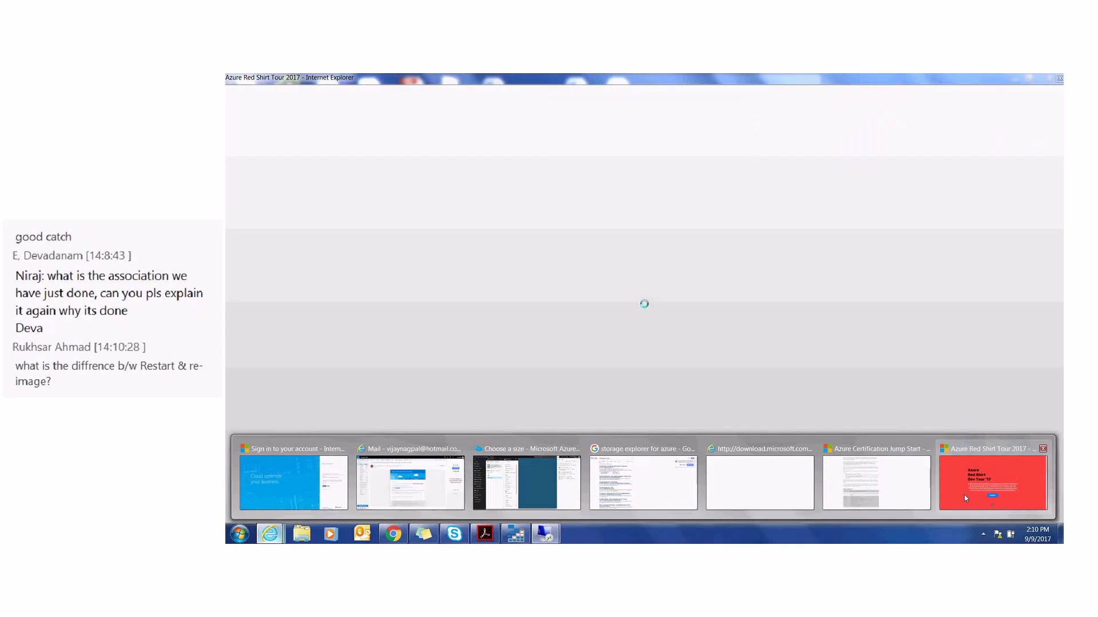
click(963, 495)
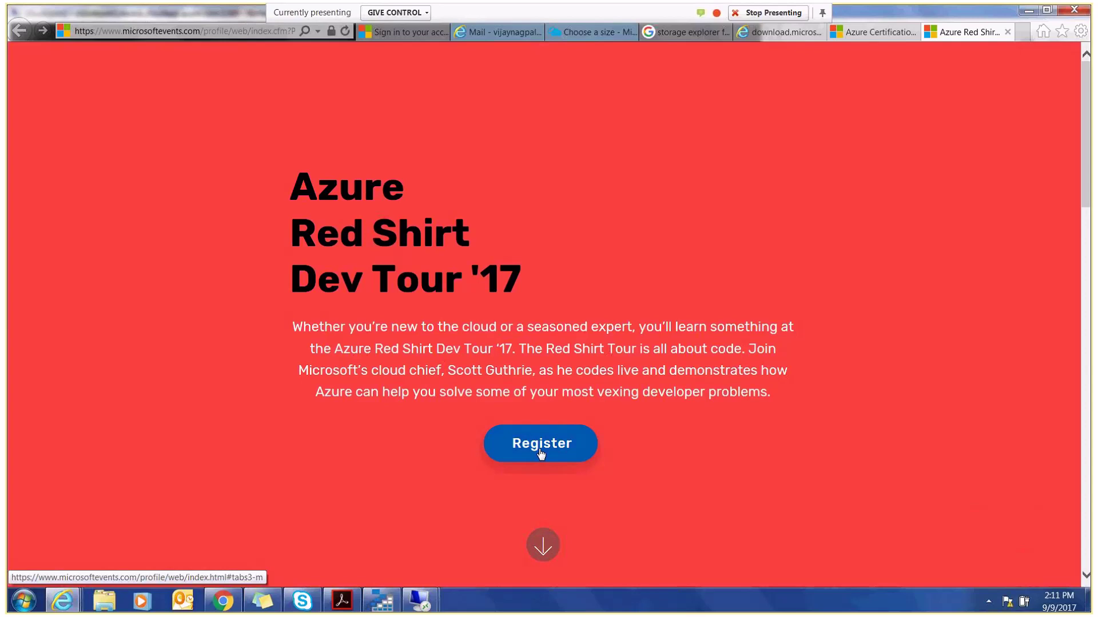
- Show the Red Shirt Tour's New York listing and Cooper Union venue map, then return to the portal
click(540, 453)
scroll(541, 454, down, 1)
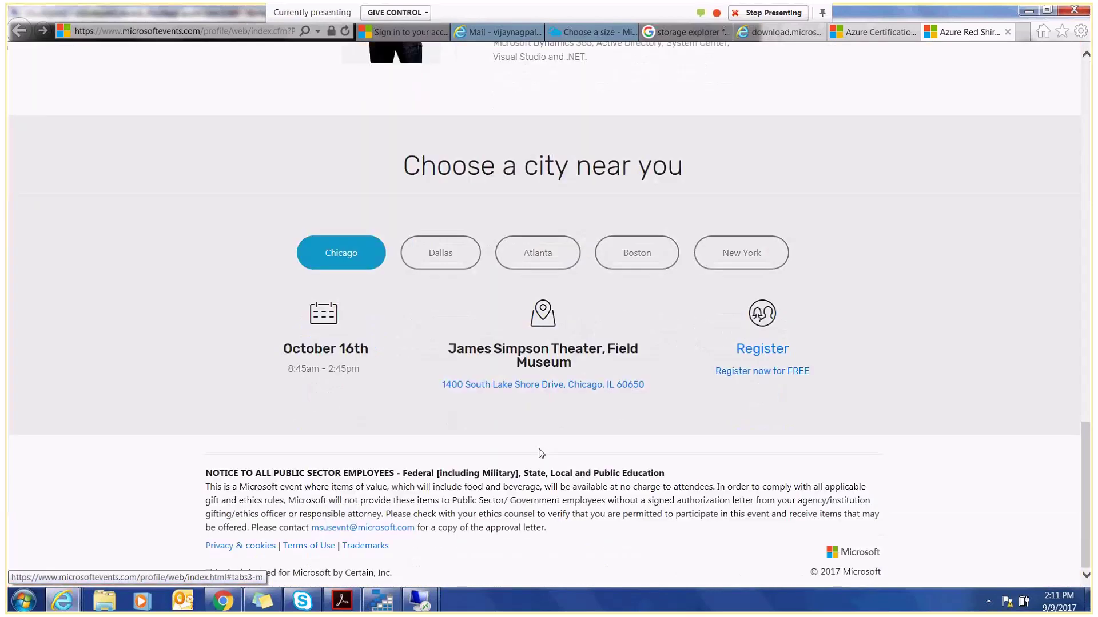
click(735, 265)
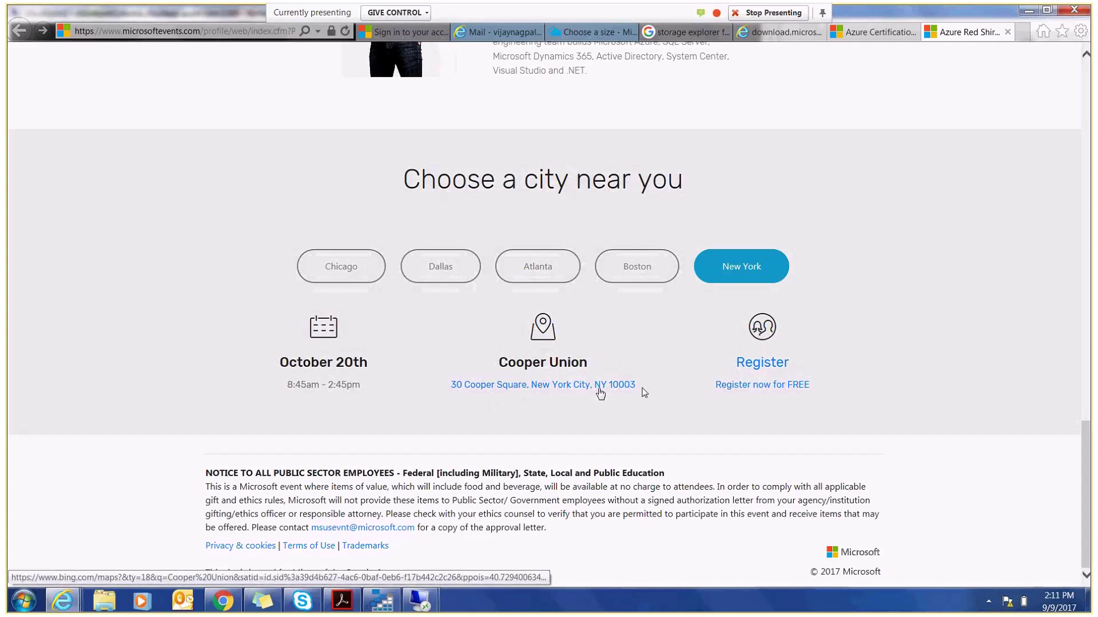
click(735, 388)
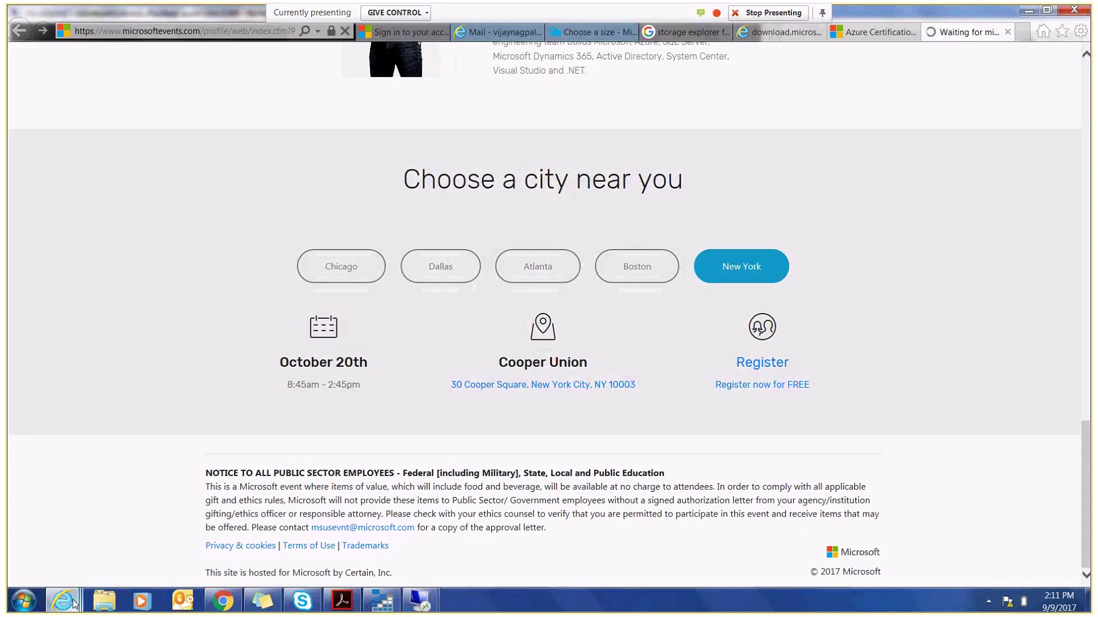
mouse_move(75, 604)
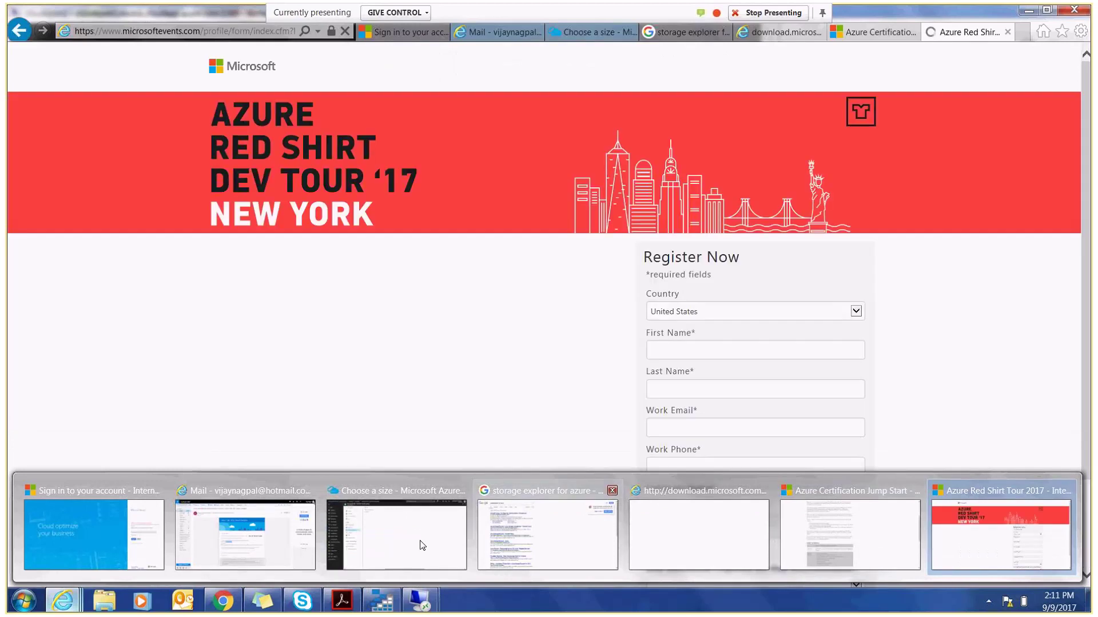
mouse_move(422, 546)
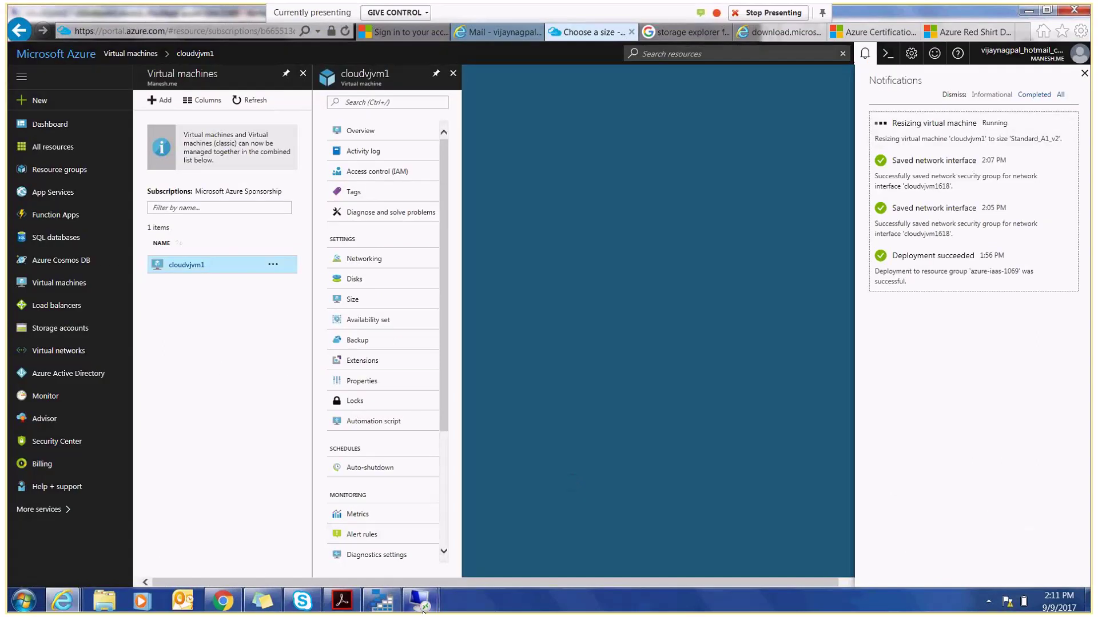
- Look in on the reconnecting cloudvjvm1 remote session, then switch to the Skype meeting window
mouse_move(419, 600)
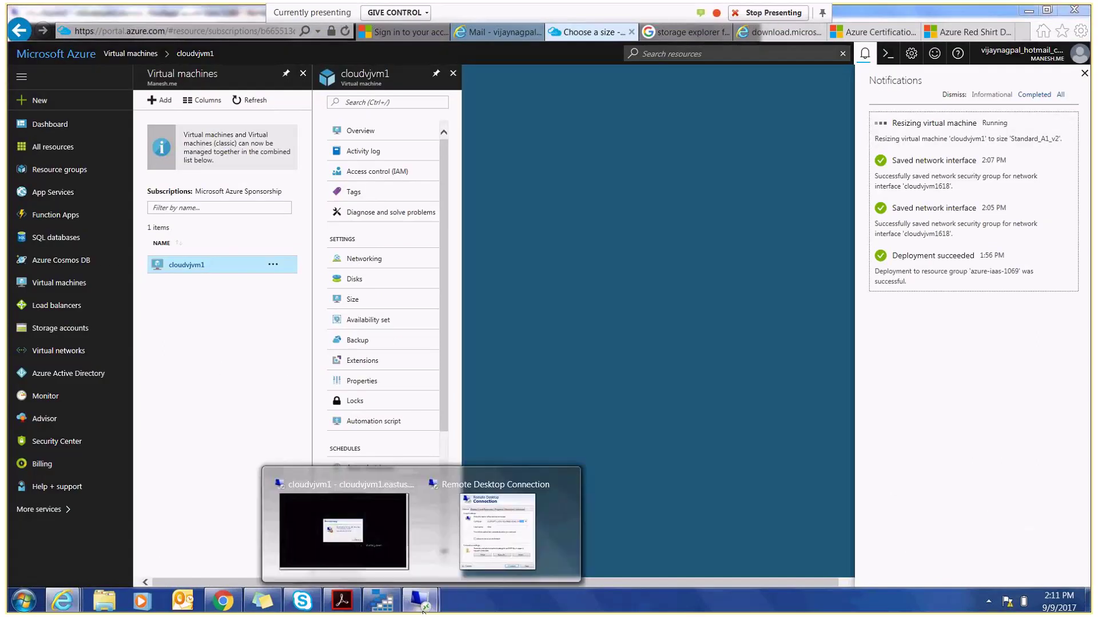
click(396, 566)
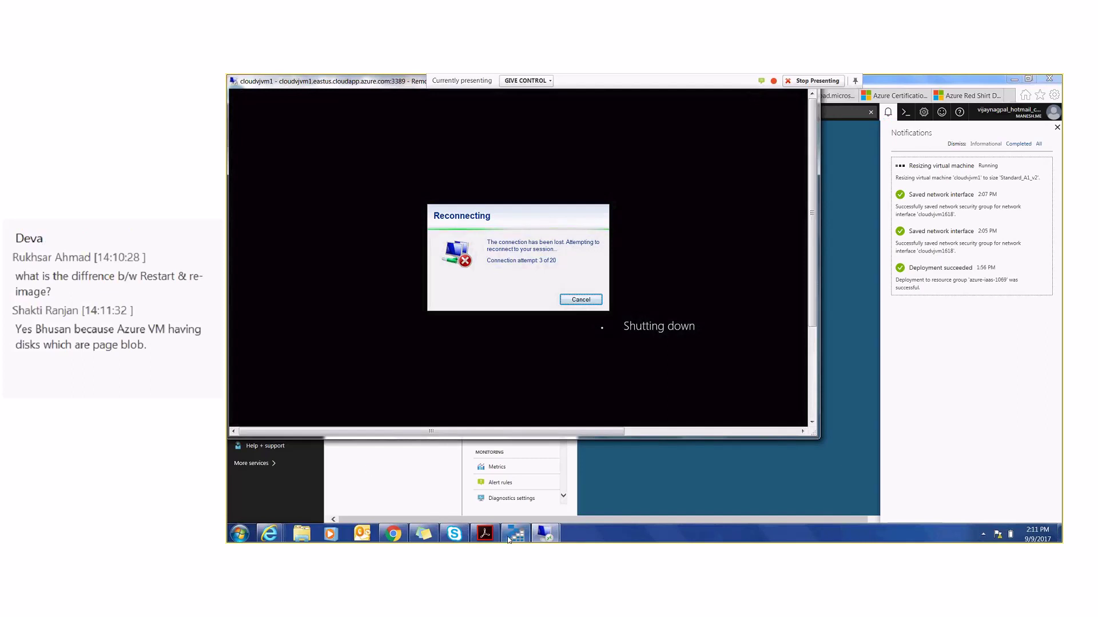
click(453, 535)
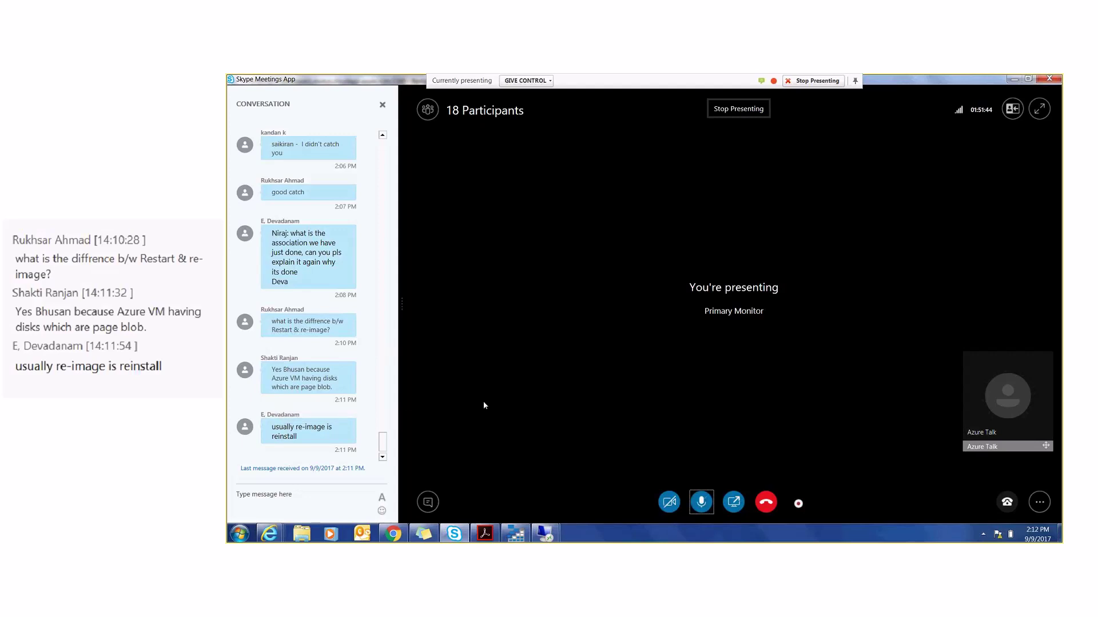
- Sign in to the cloudvjvm1 remote session with the account password and make it full screen
mouse_move(548, 536)
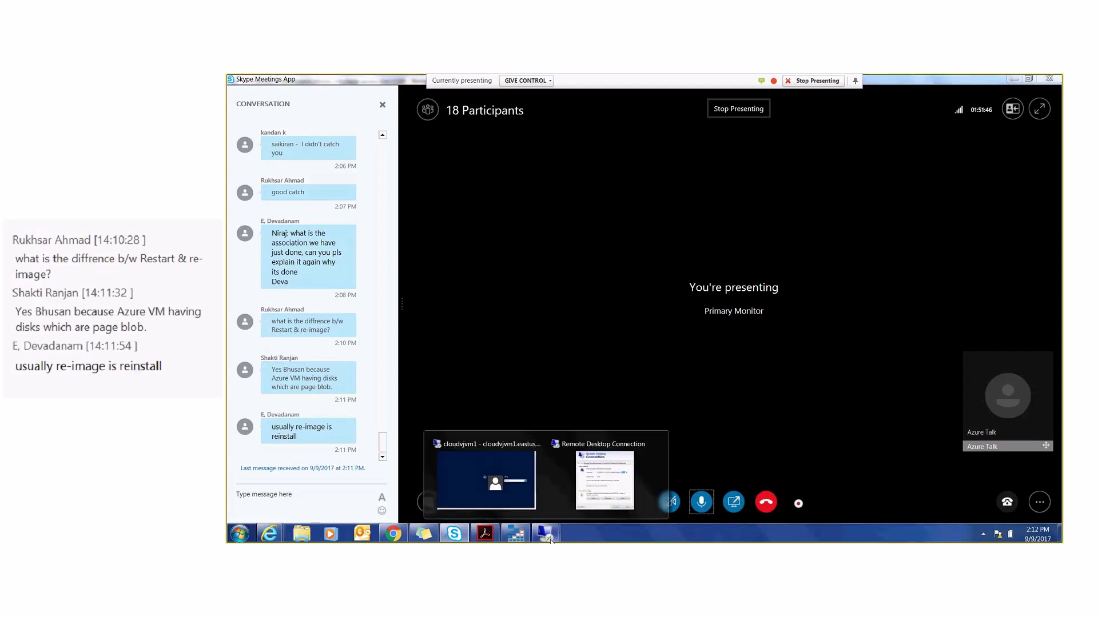
click(485, 476)
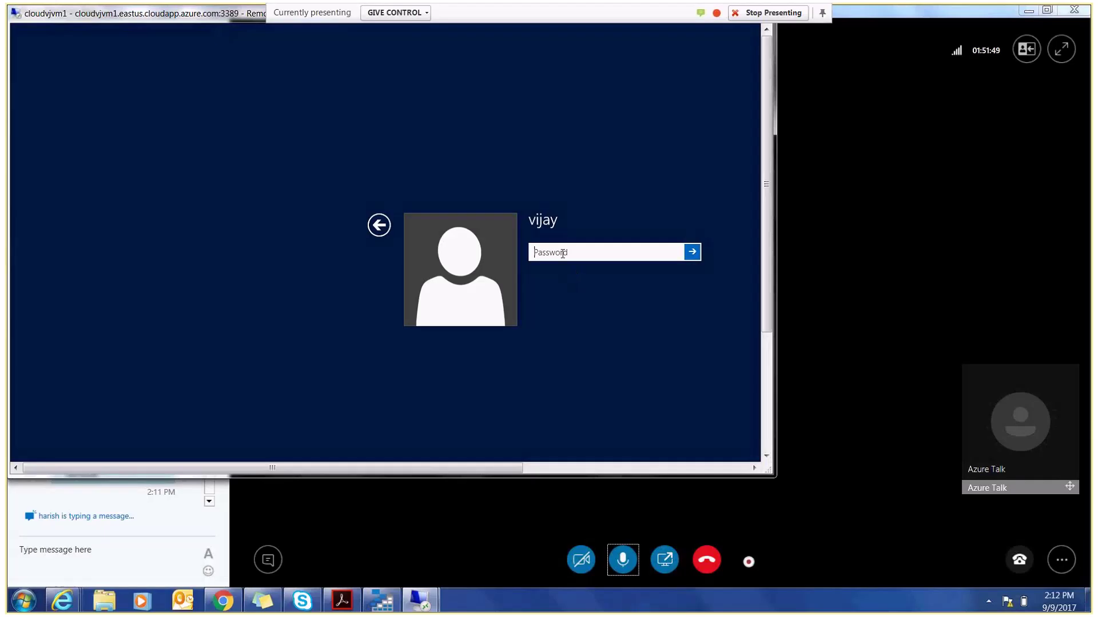
text(•••••••••••)
key(Return)
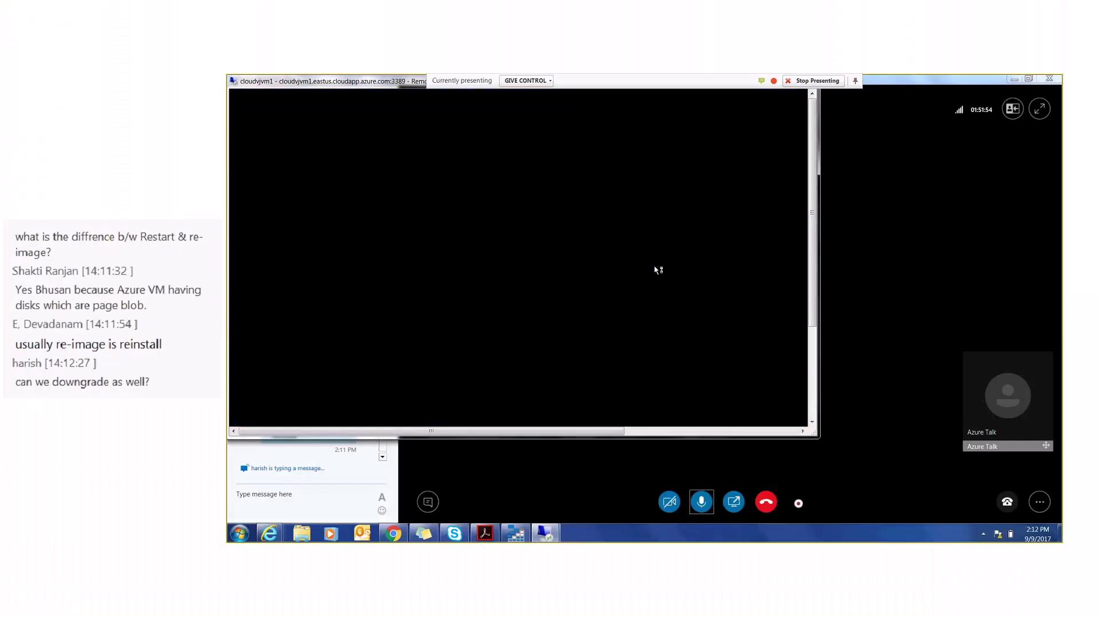
double_click(368, 84)
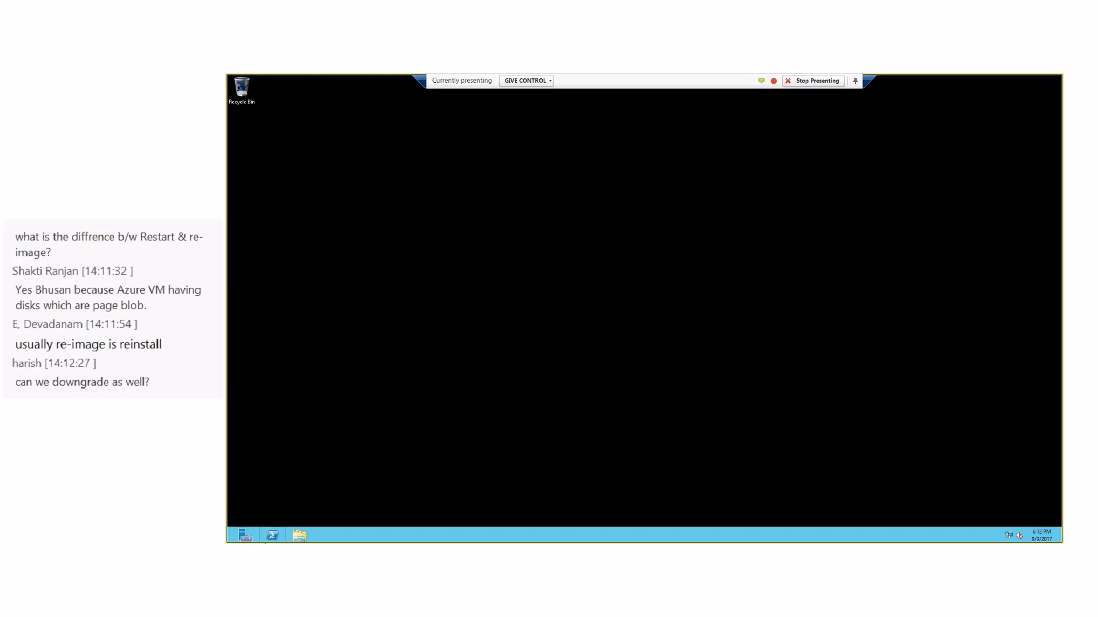
- Open the VM's System page via appwiz.cpl and Small-icons Control Panel, then restore the window
key(super+r)
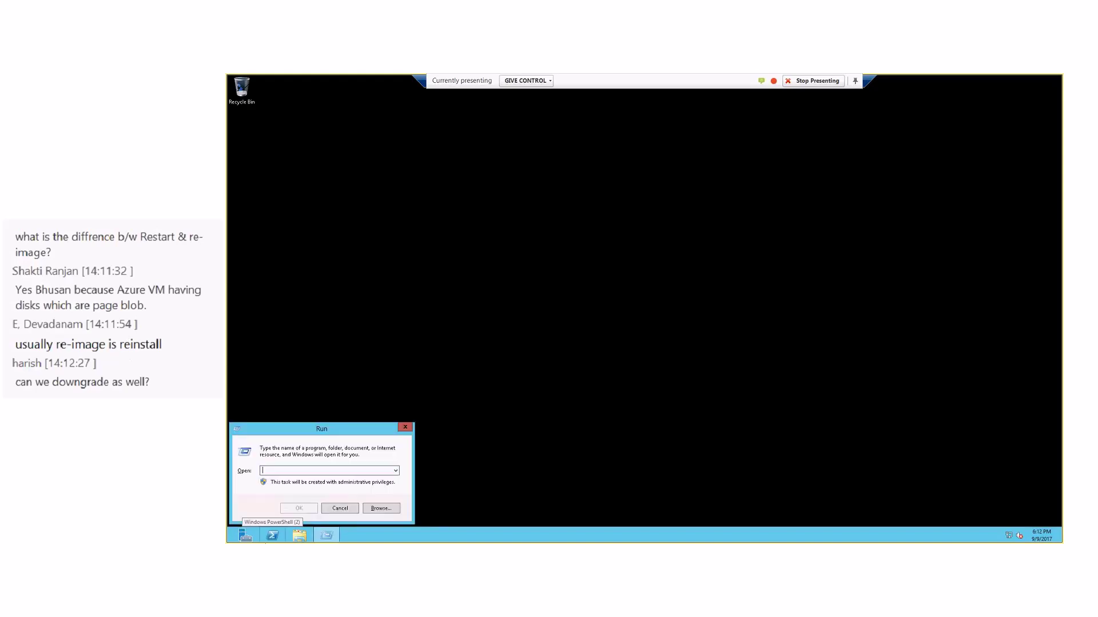
text(appwiz.cpl)
key(Return)
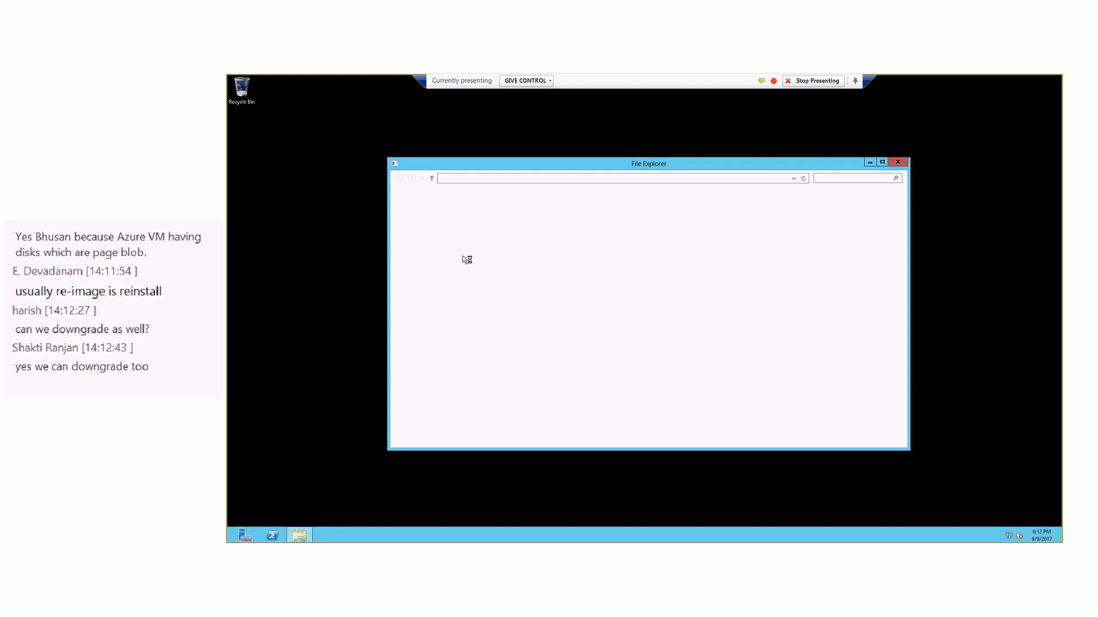
click(429, 197)
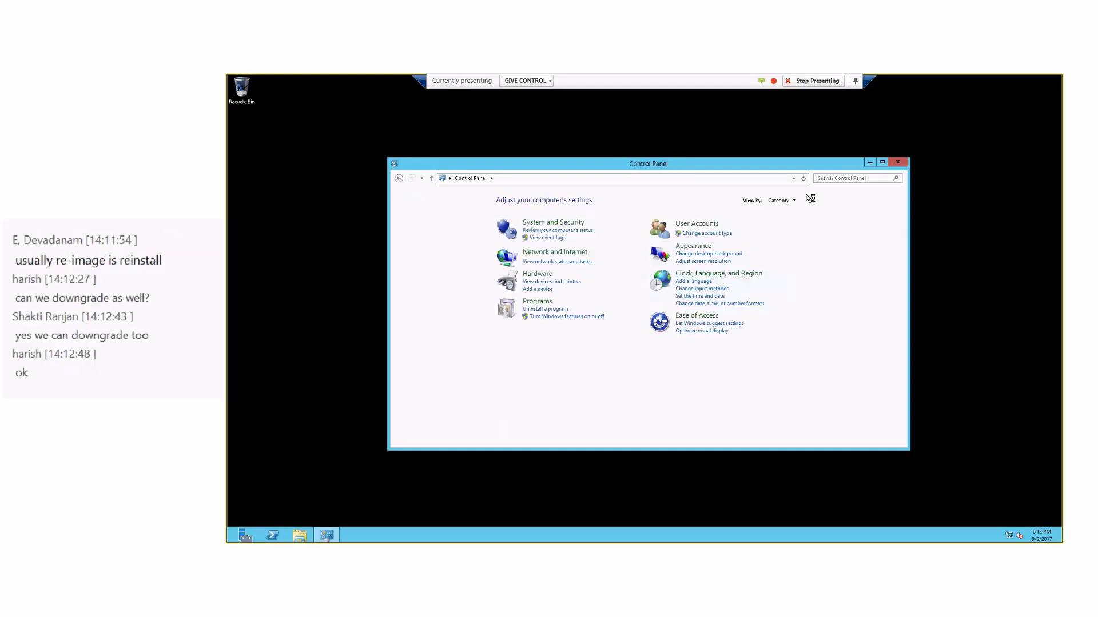
click(782, 201)
click(785, 234)
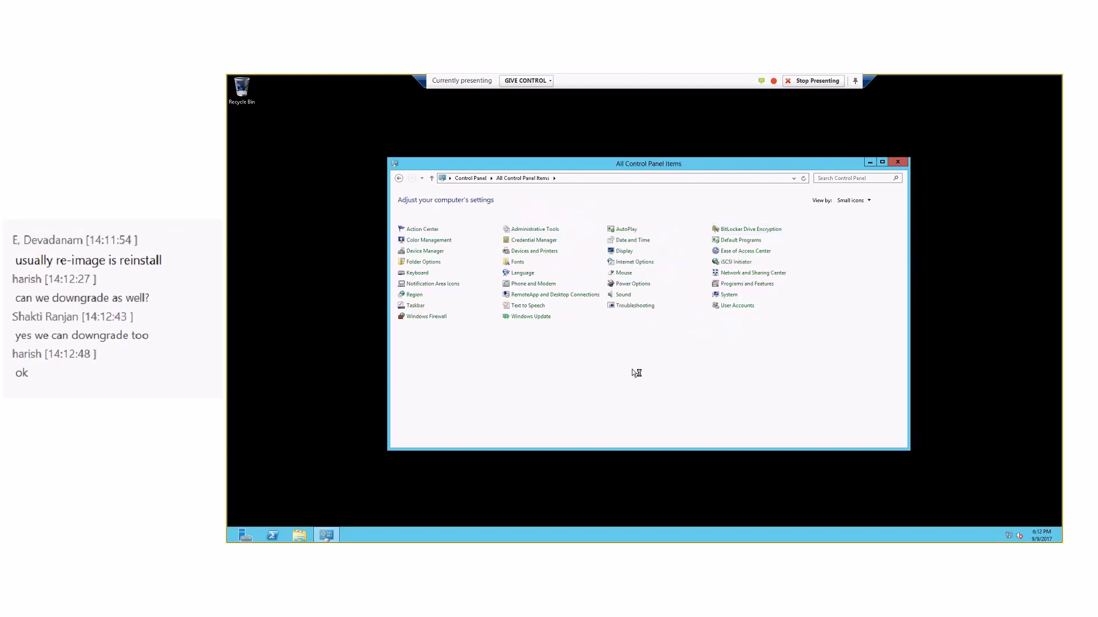
click(730, 295)
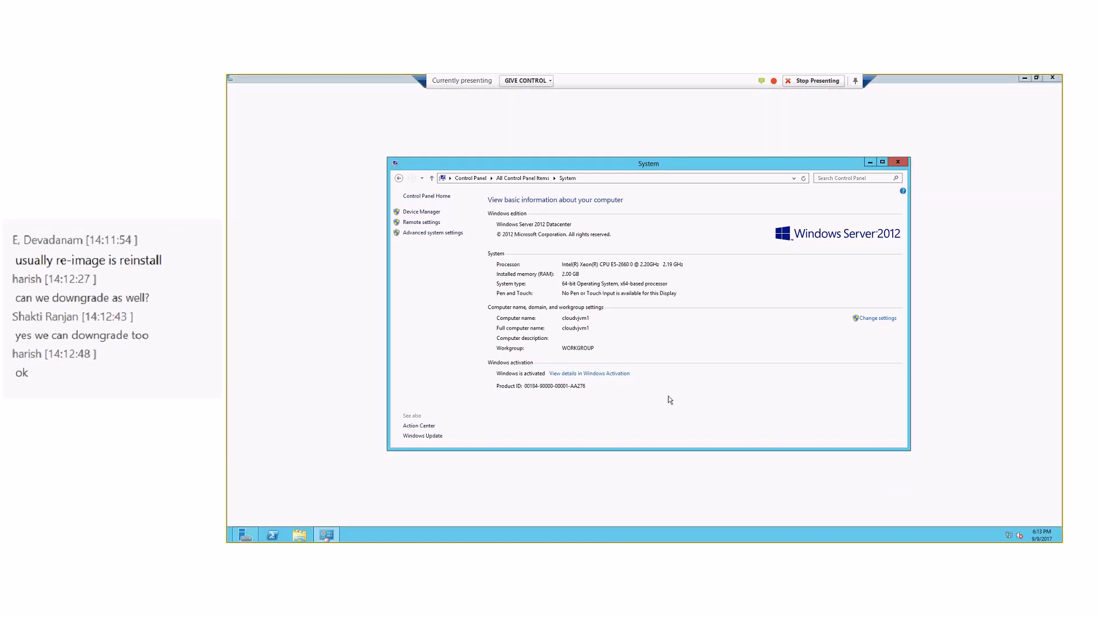
click(866, 79)
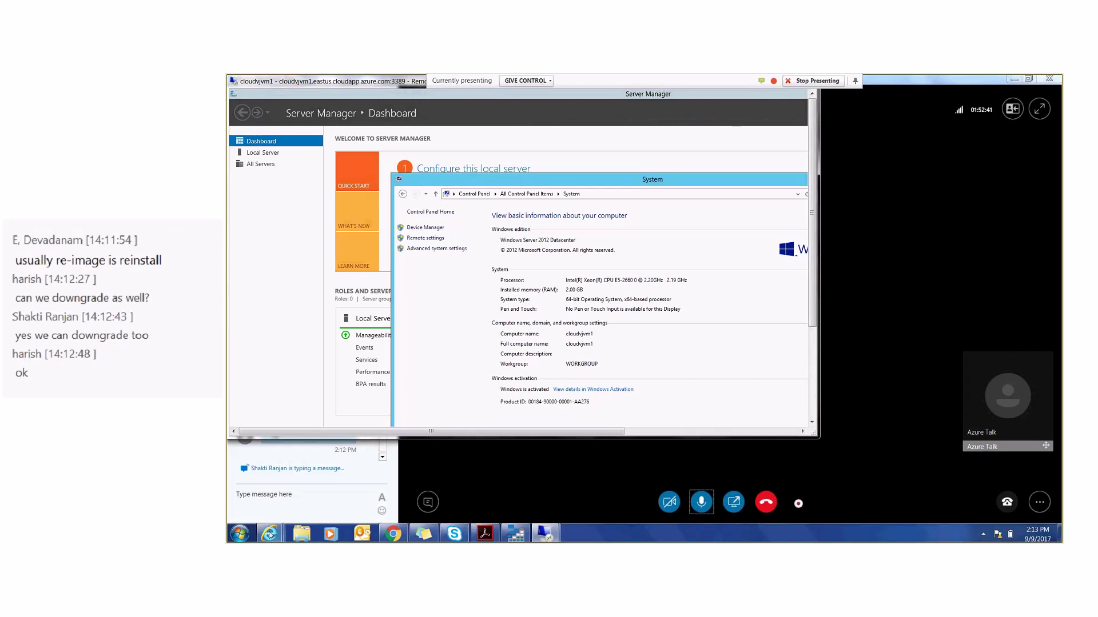
- Open cloudvjvm1's Metrics page and browse its guest disk, memory and network counters
mouse_move(269, 534)
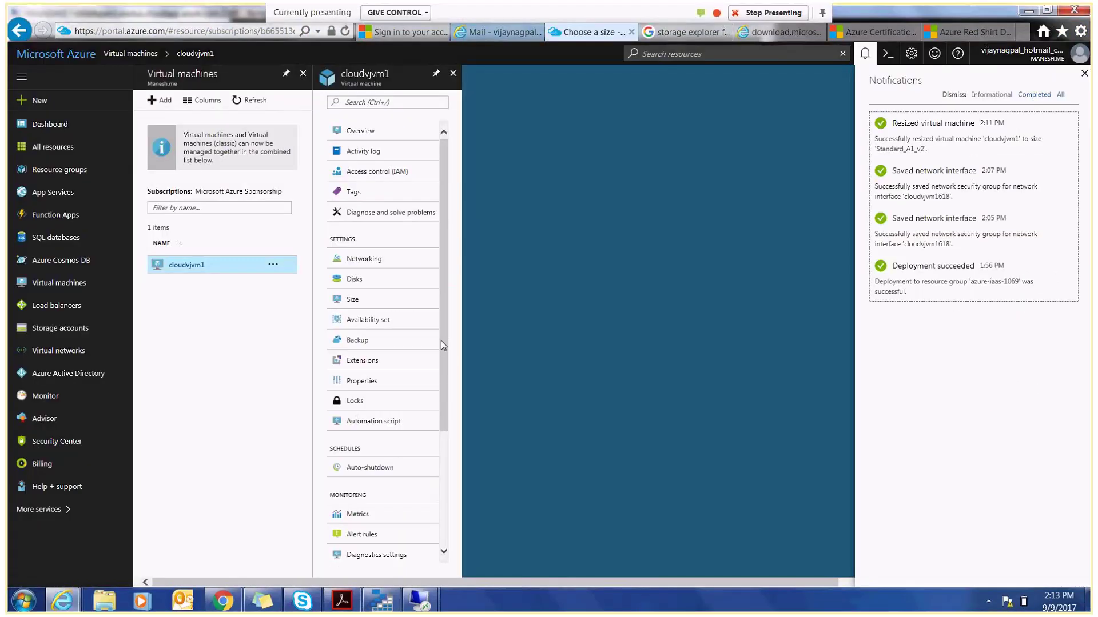
drag(441, 341, 445, 391)
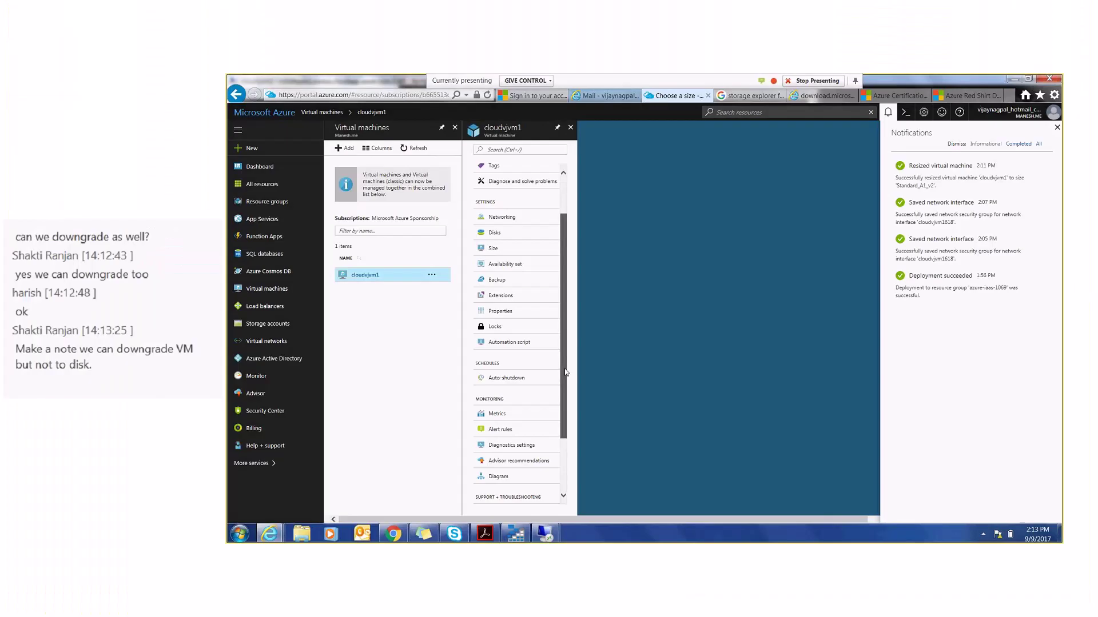
scroll(565, 372, down, 1)
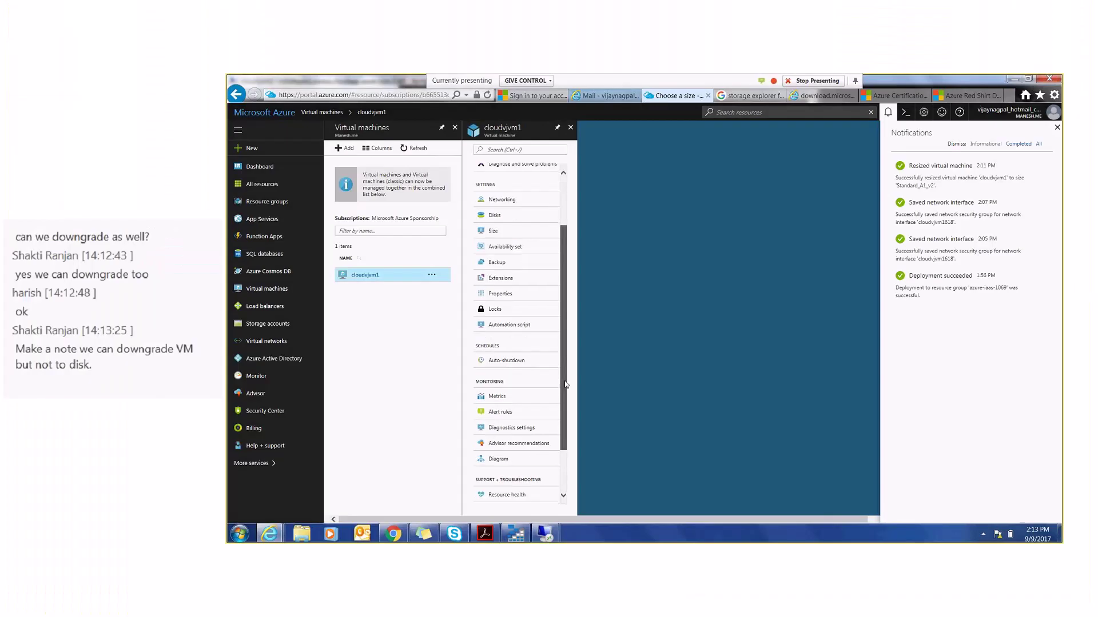
click(496, 364)
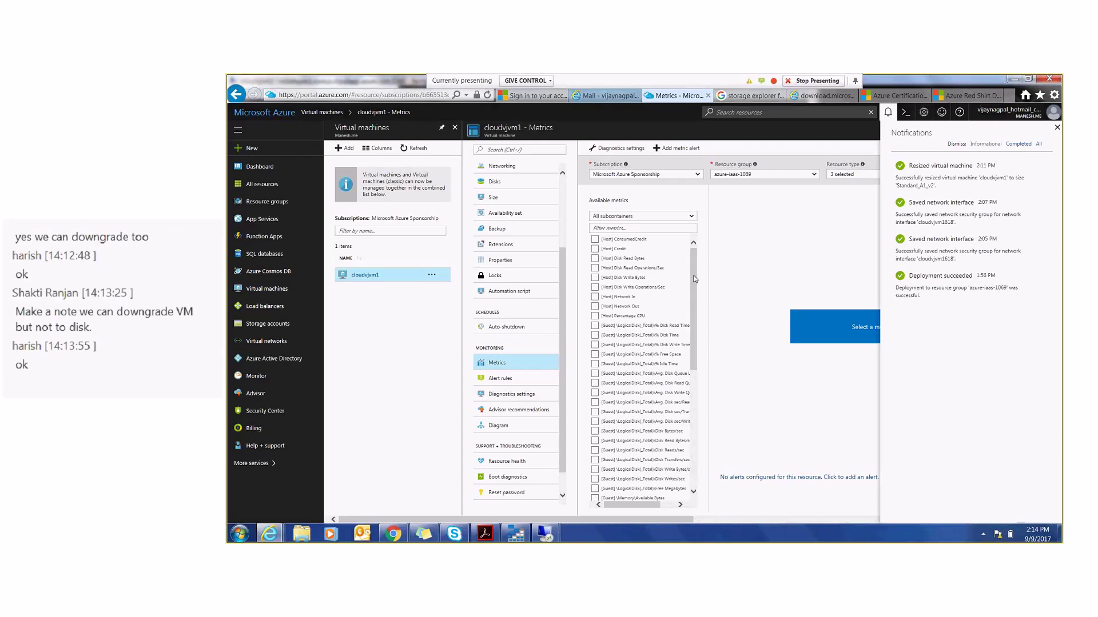
drag(695, 279, 692, 425)
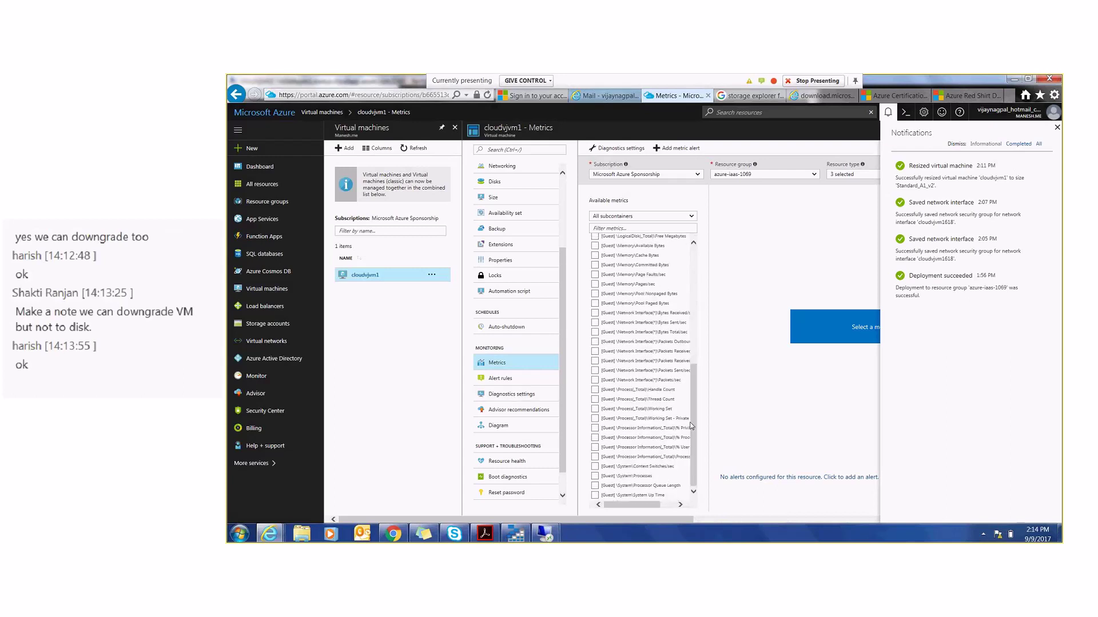
drag(691, 426, 695, 369)
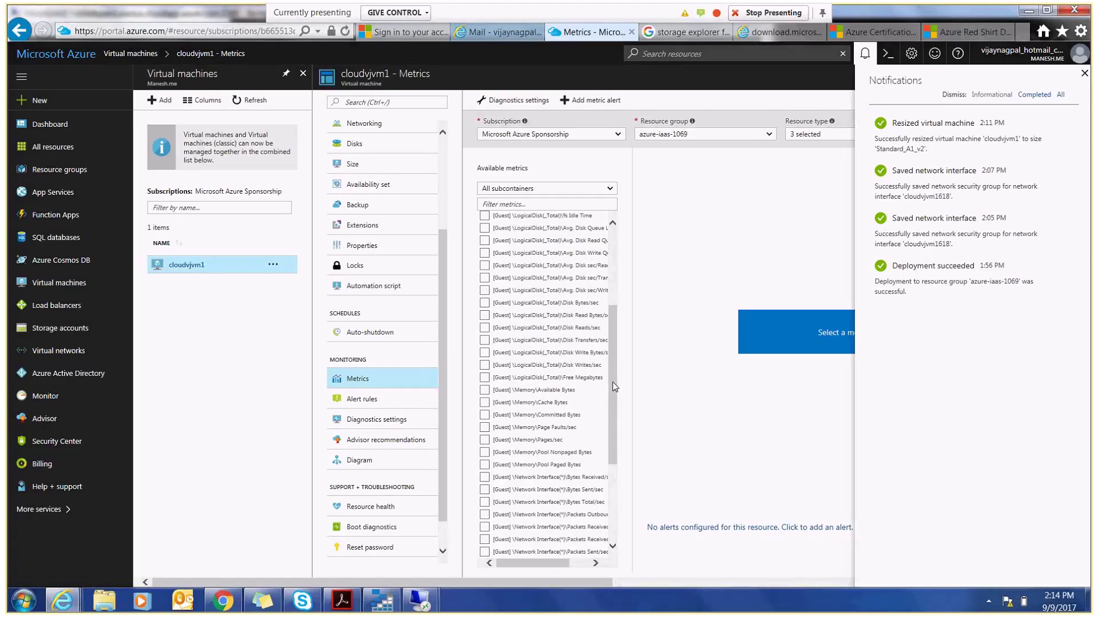
mouse_move(612, 382)
mouse_down()
mouse_move(612, 344)
mouse_move(611, 376)
mouse_up()
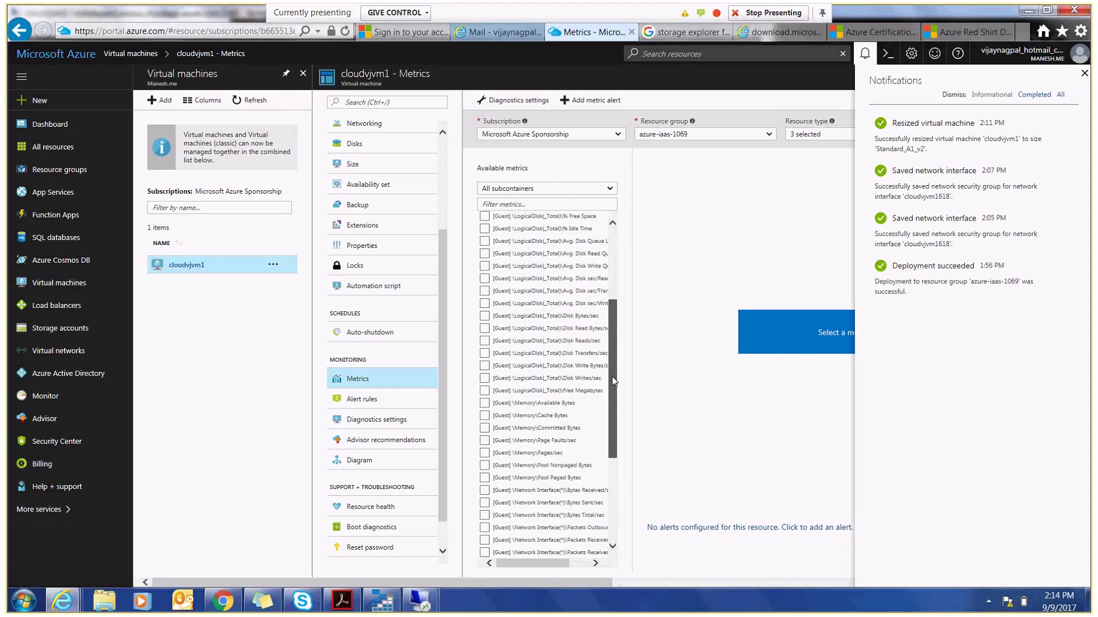
- Chart Disk Reads/sec, Avg. Disk sec/Read, Disk Read Bytes/sec and Disk Write Bytes/sec
click(485, 342)
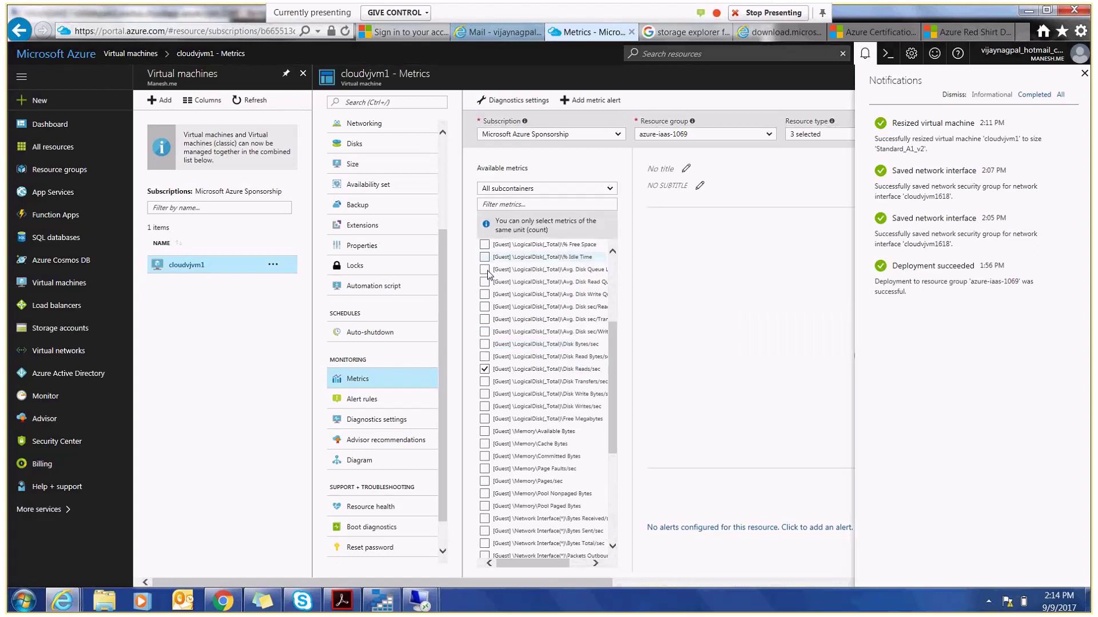
click(484, 308)
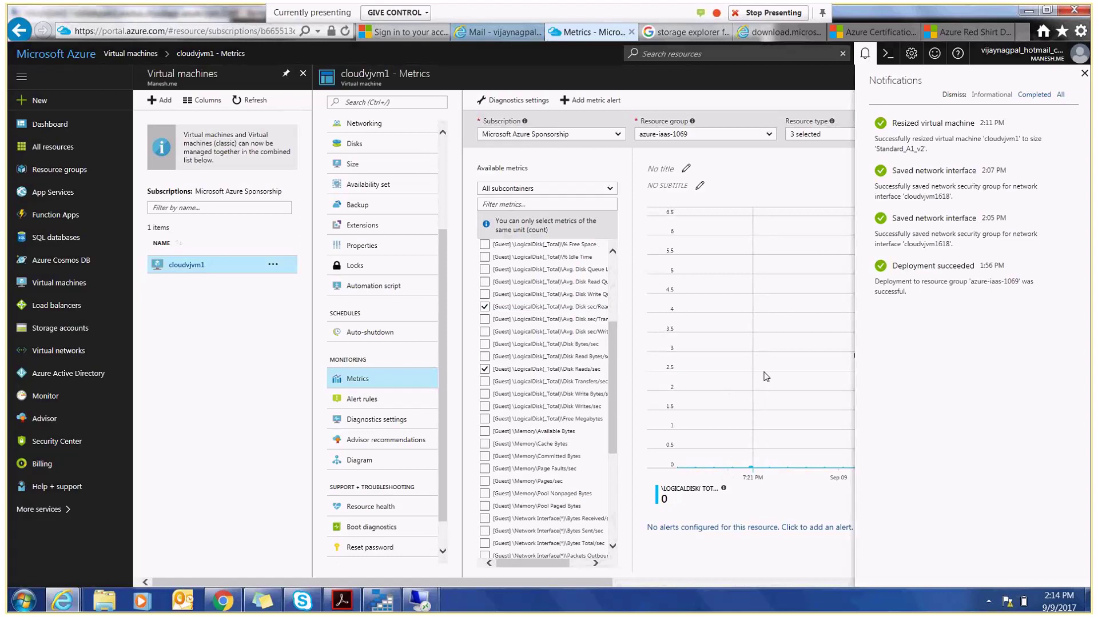
click(1084, 73)
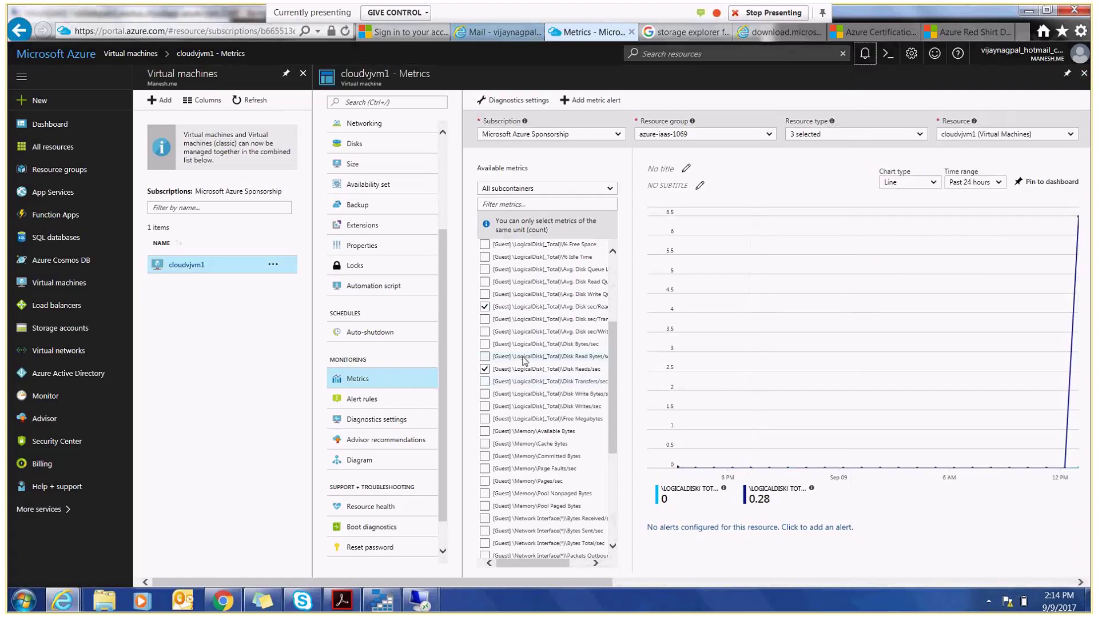
click(485, 358)
click(485, 398)
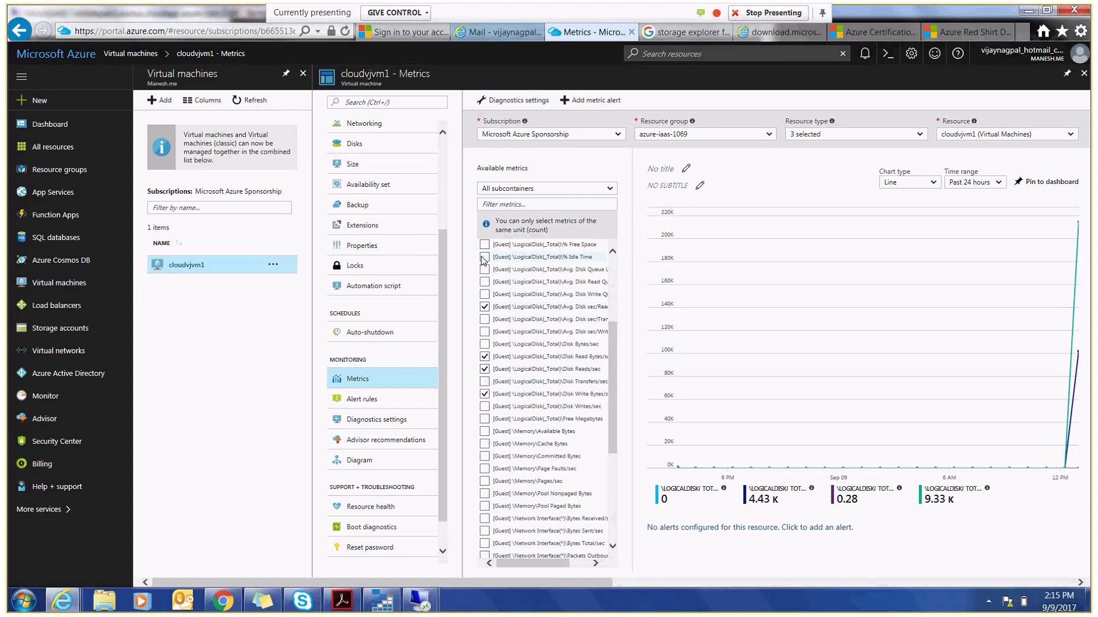
drag(613, 358, 612, 289)
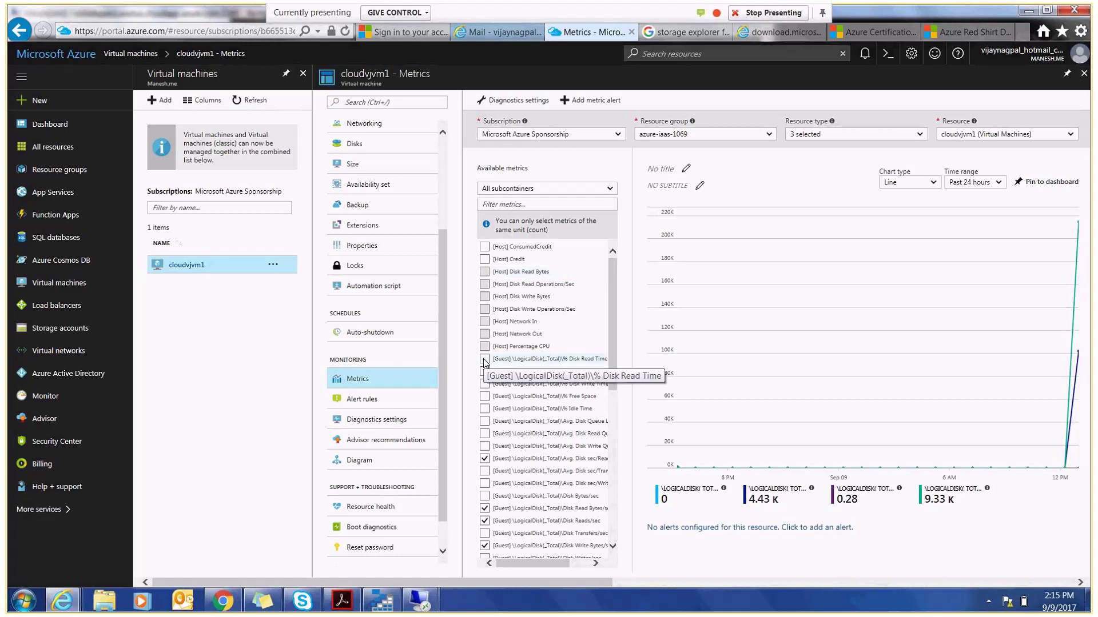
- Add % Disk Read Time, % Disk Write Time and % Free Space to the chart
click(485, 360)
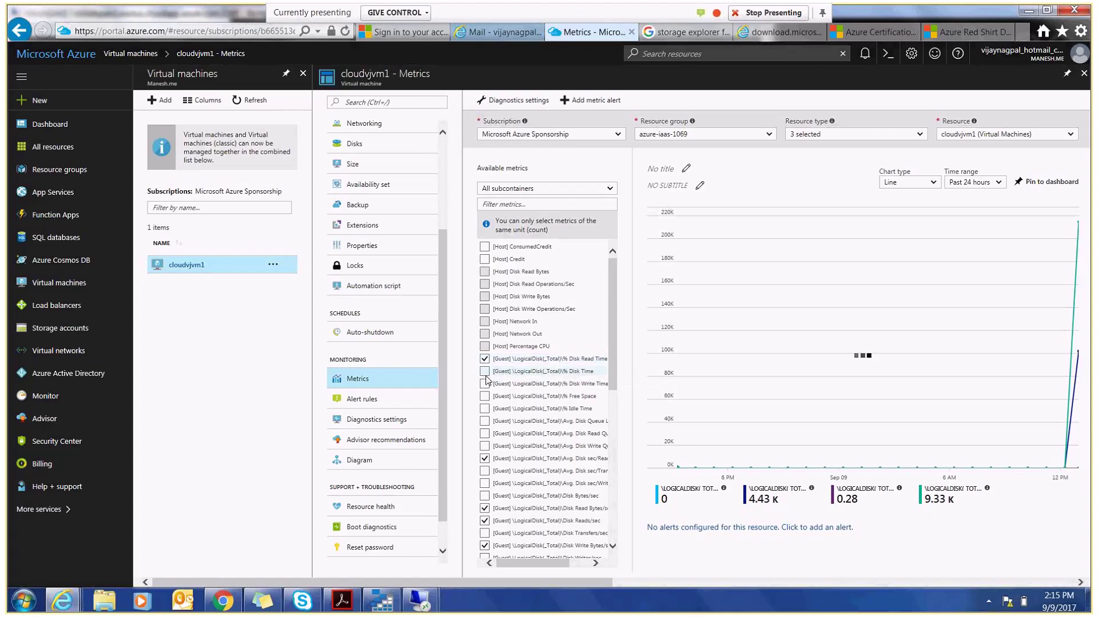
click(485, 386)
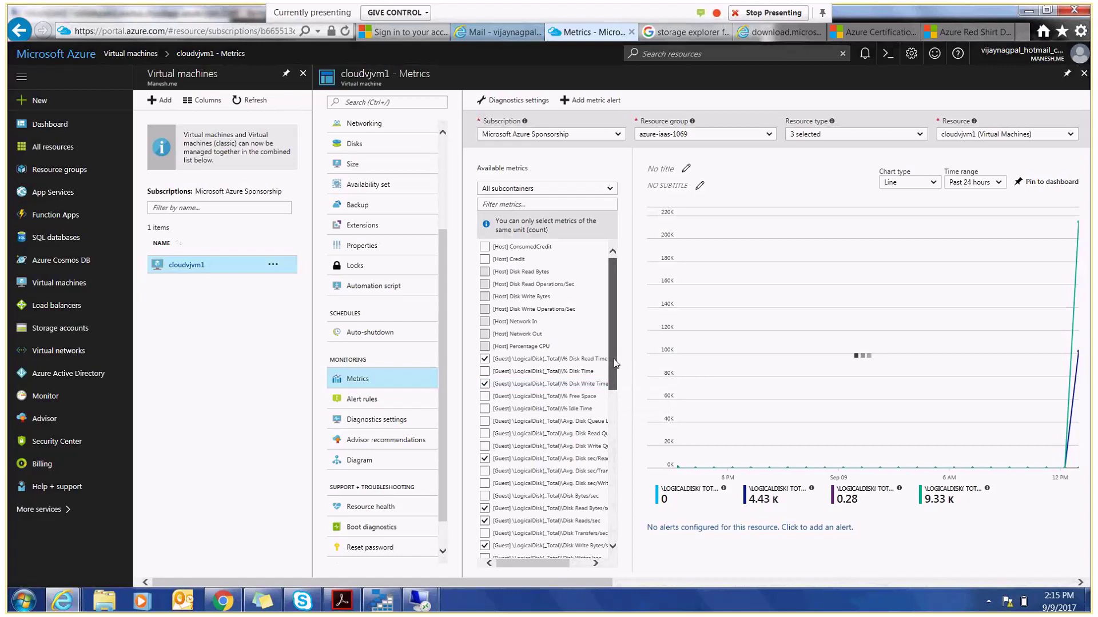
drag(616, 363, 618, 404)
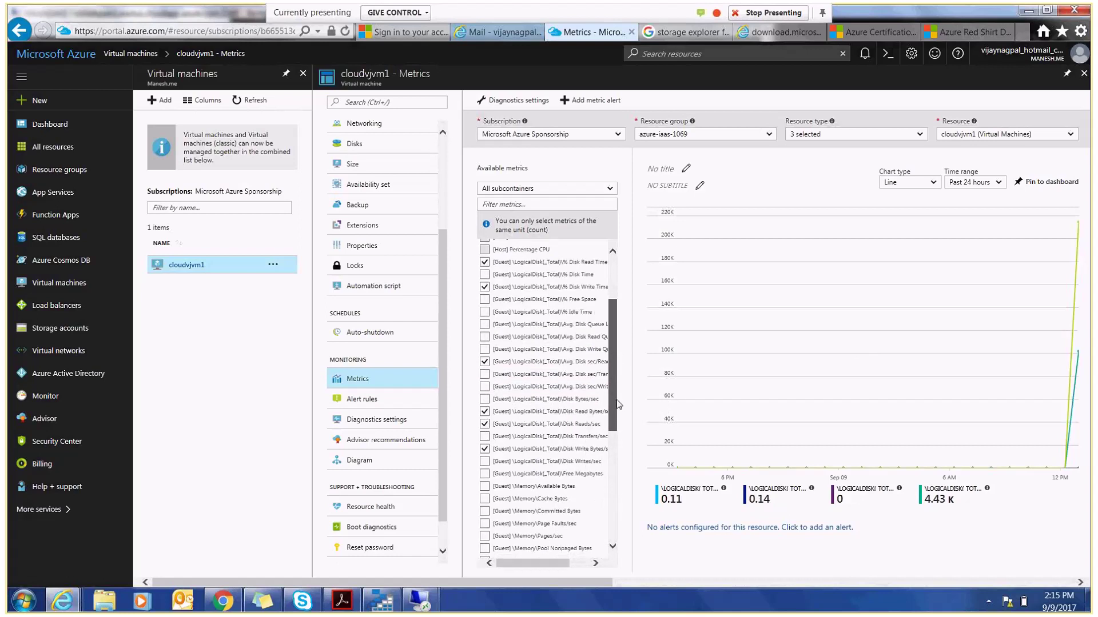
click(485, 300)
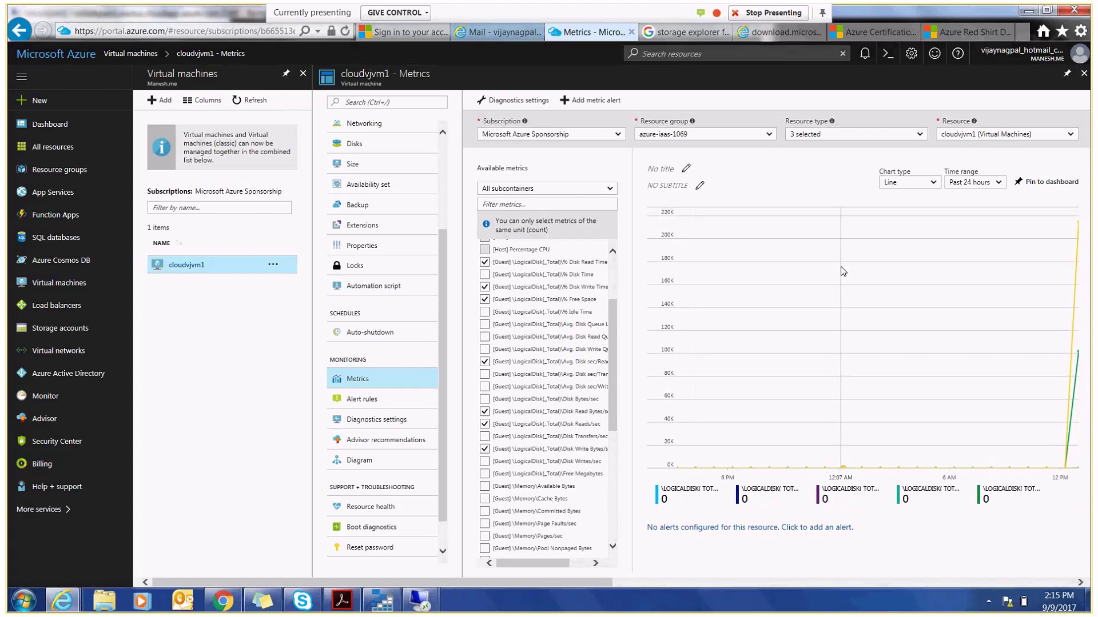
drag(615, 387, 615, 471)
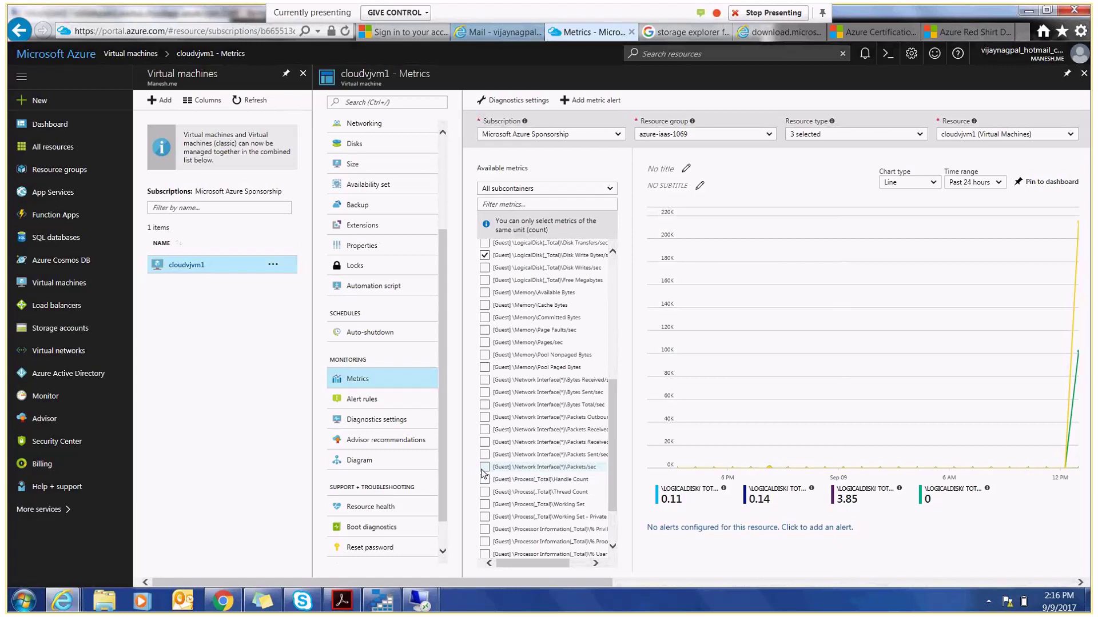
- Chart network Packets/sec, Packets Outbound, Packets Received and processor % User Time
click(484, 468)
click(484, 418)
click(486, 431)
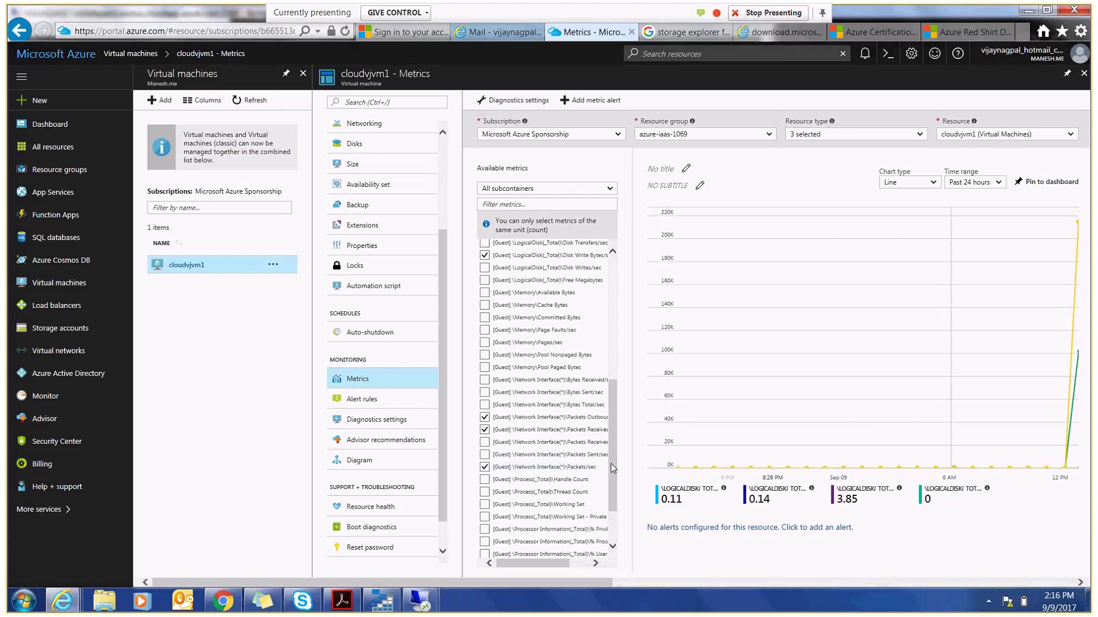
drag(610, 464, 609, 491)
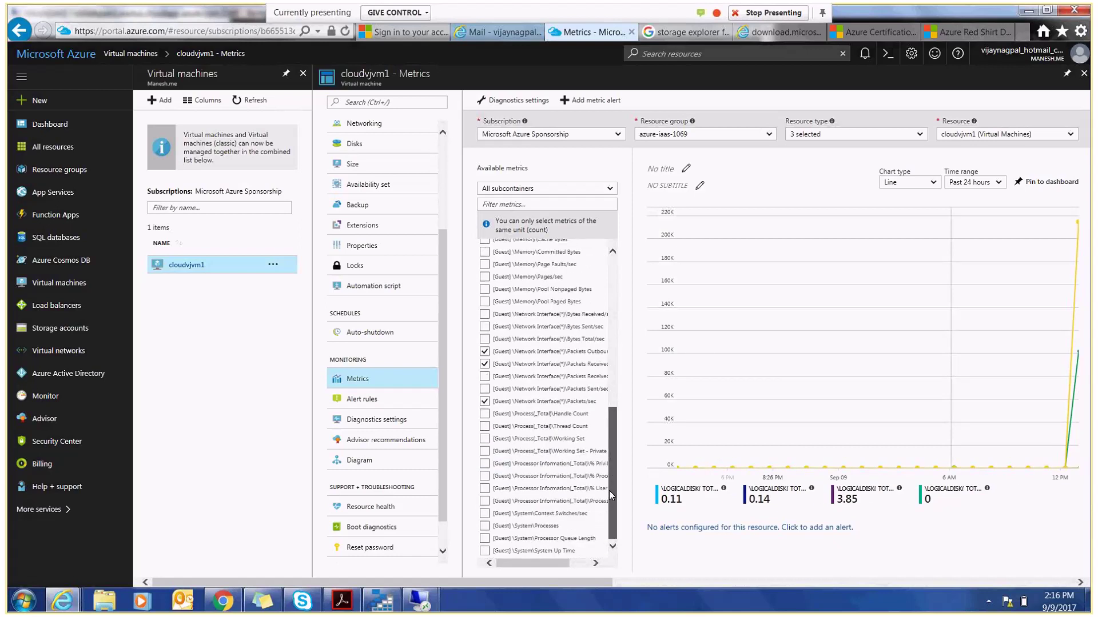
click(484, 489)
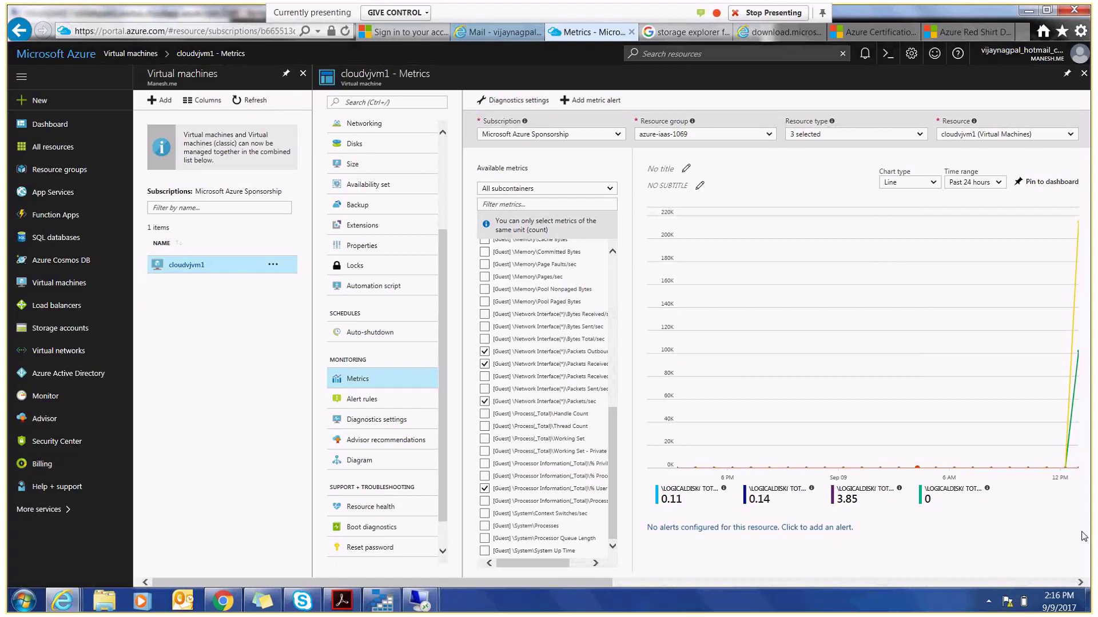
click(359, 402)
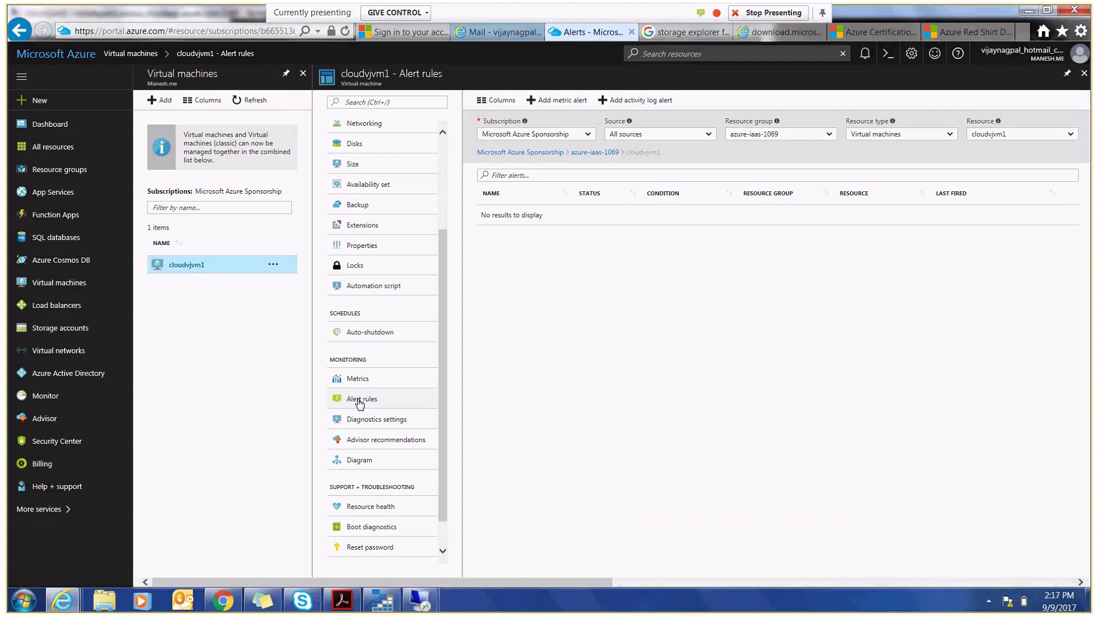
- Start a new metric alert rule for cloudvjvm1, preset to Percentage CPU
click(564, 108)
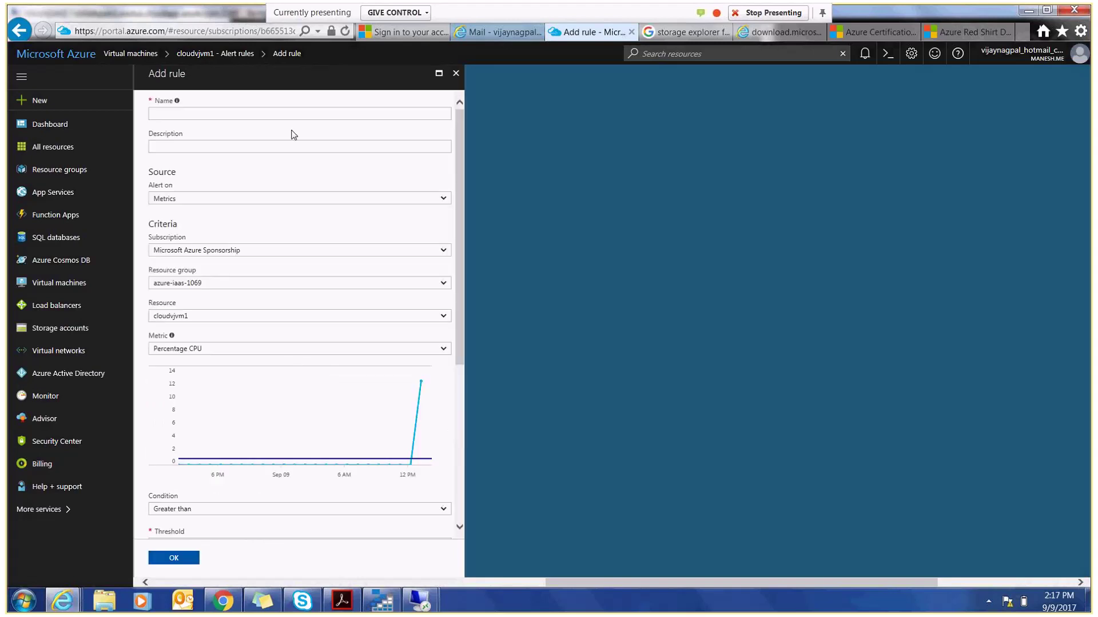
- Name the alert rule CPU80 with description 'H' and keep Metrics as the source
click(241, 116)
text(CP)
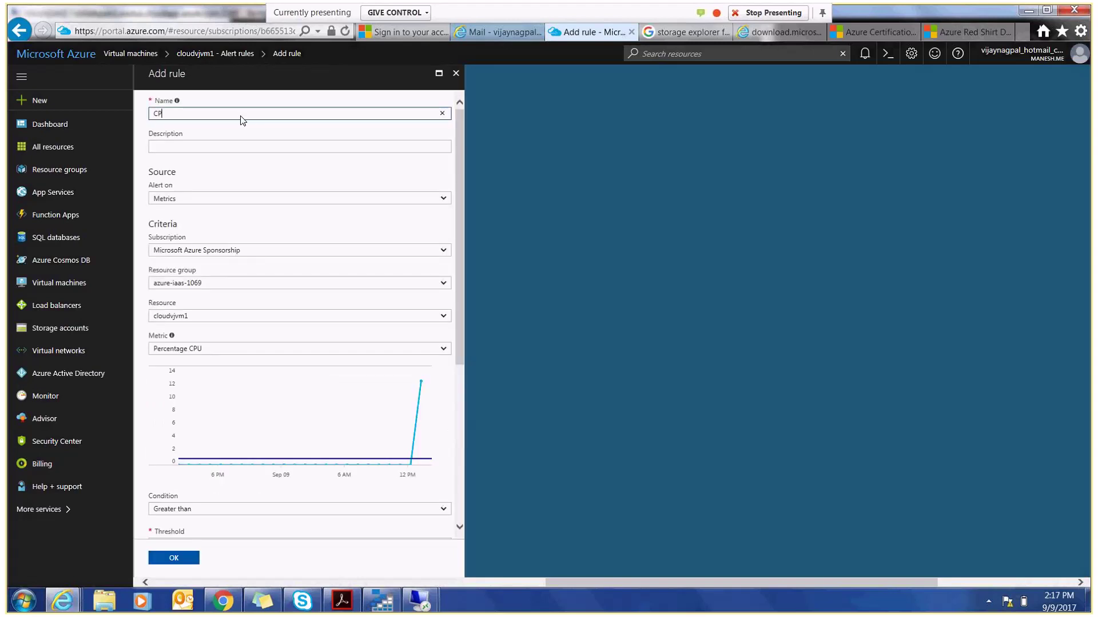
text(U80)
click(196, 147)
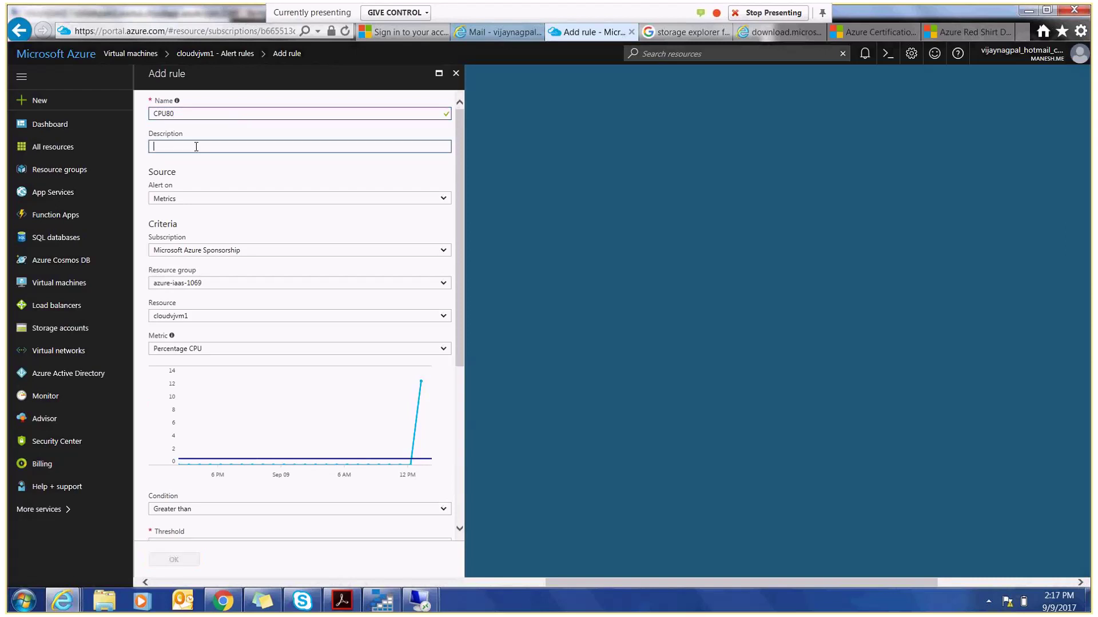
text(High CPU)
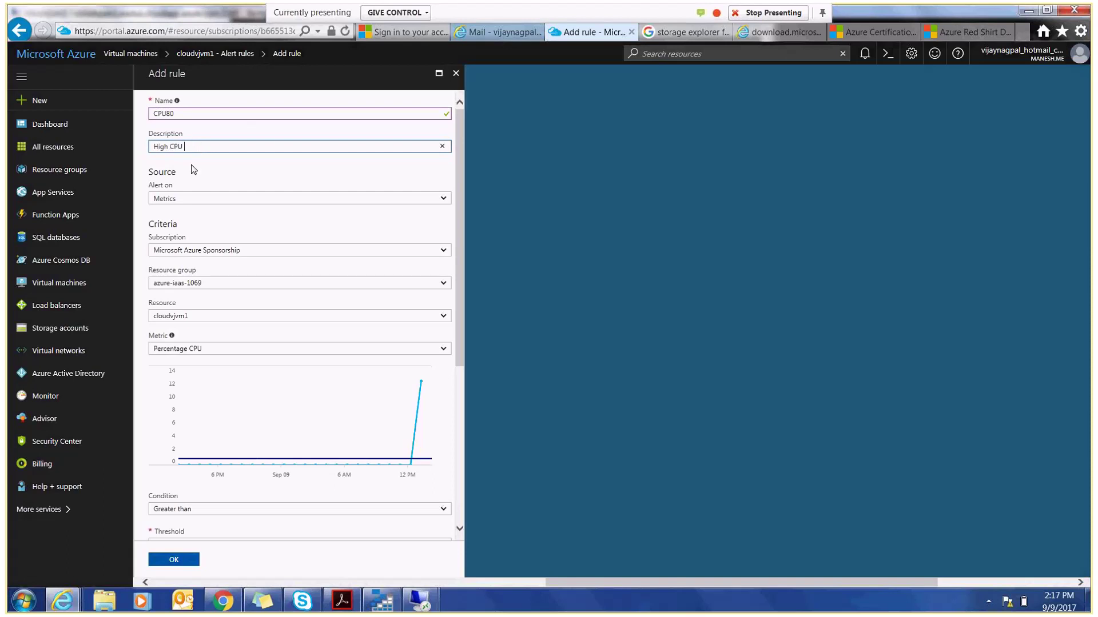
click(201, 198)
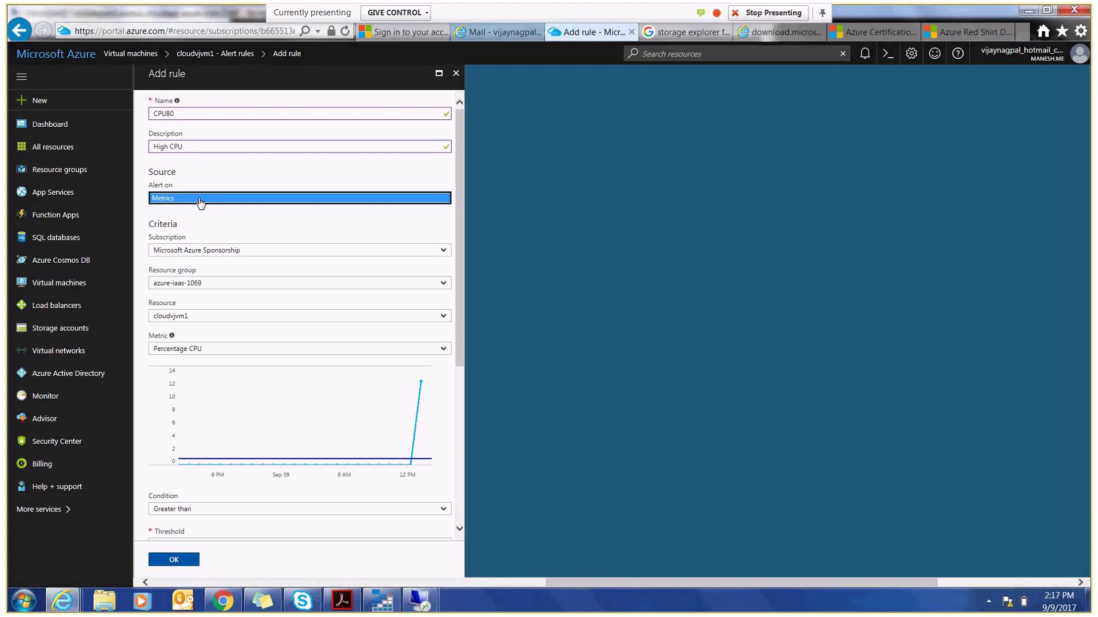
click(199, 199)
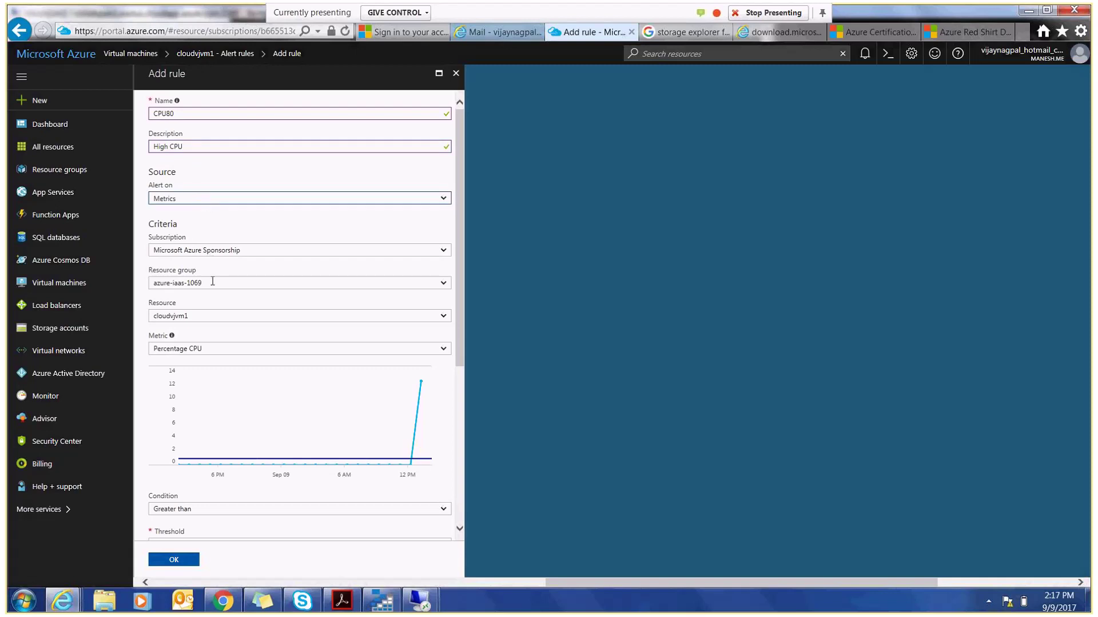
- Choose \Processor Information(_Total)\% Processor Time as the rule's metric
click(212, 350)
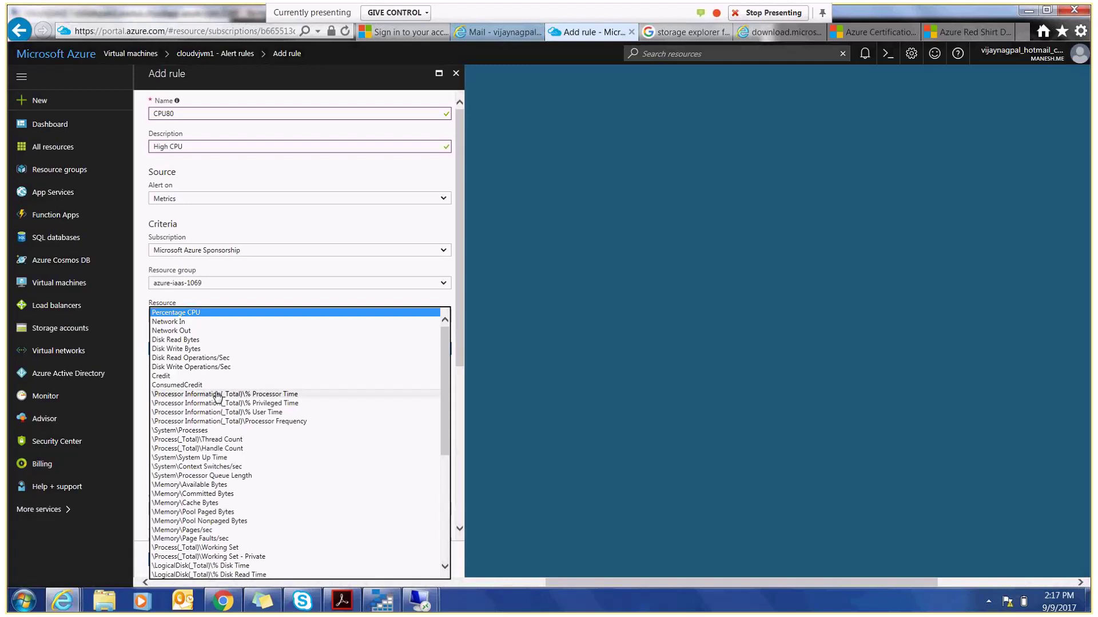
key(Escape)
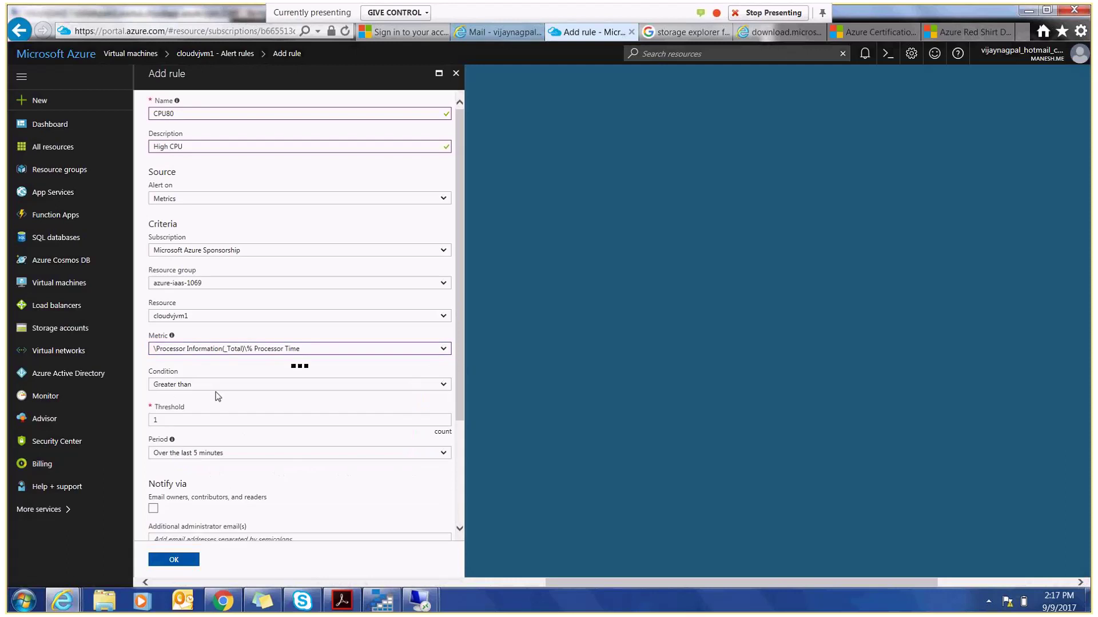
click(328, 386)
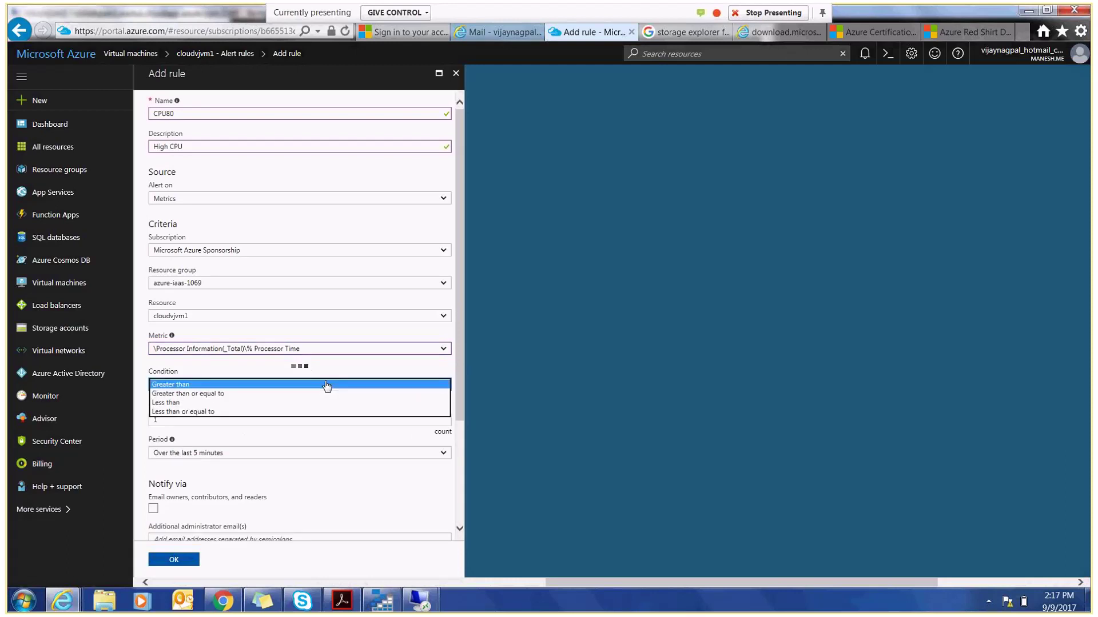
click(326, 348)
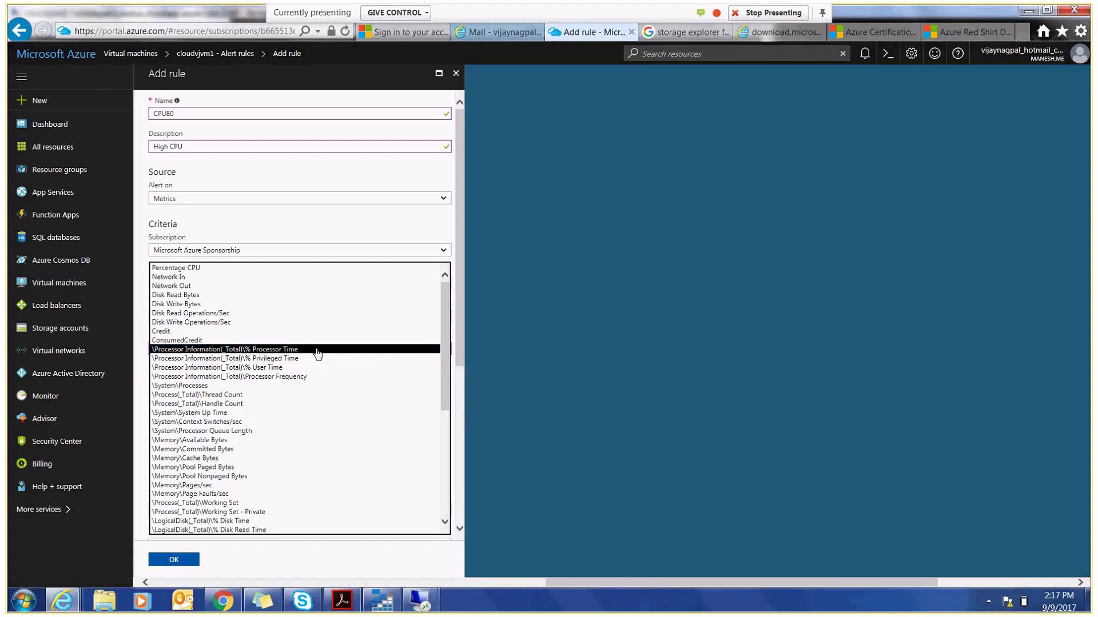
click(314, 349)
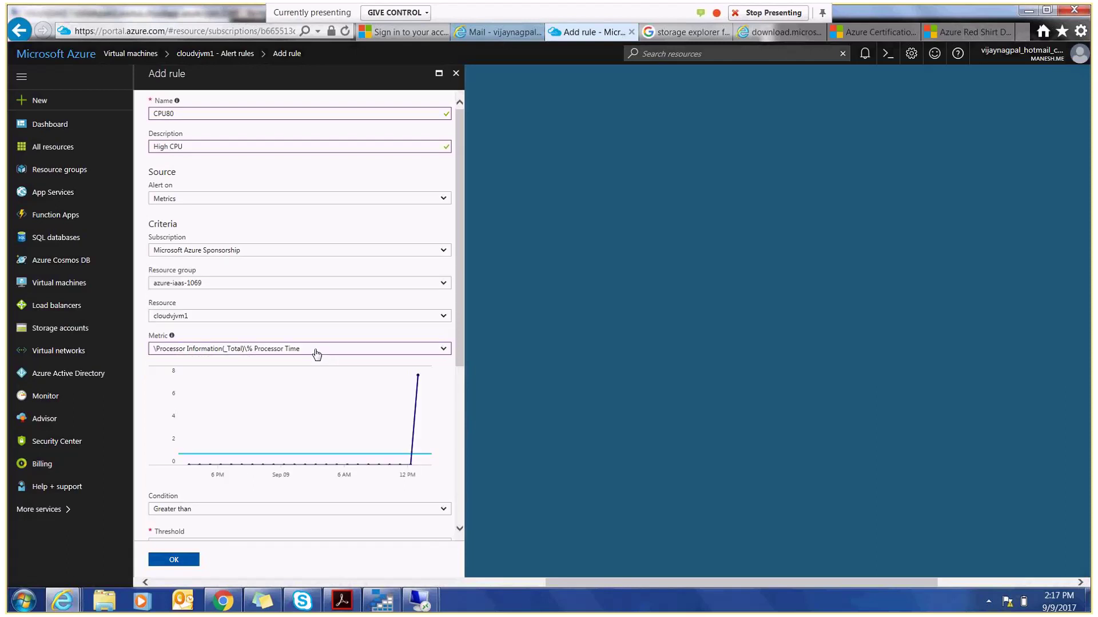
- Set the condition to greater than or equal to 80 over the last 5 minutes
click(289, 510)
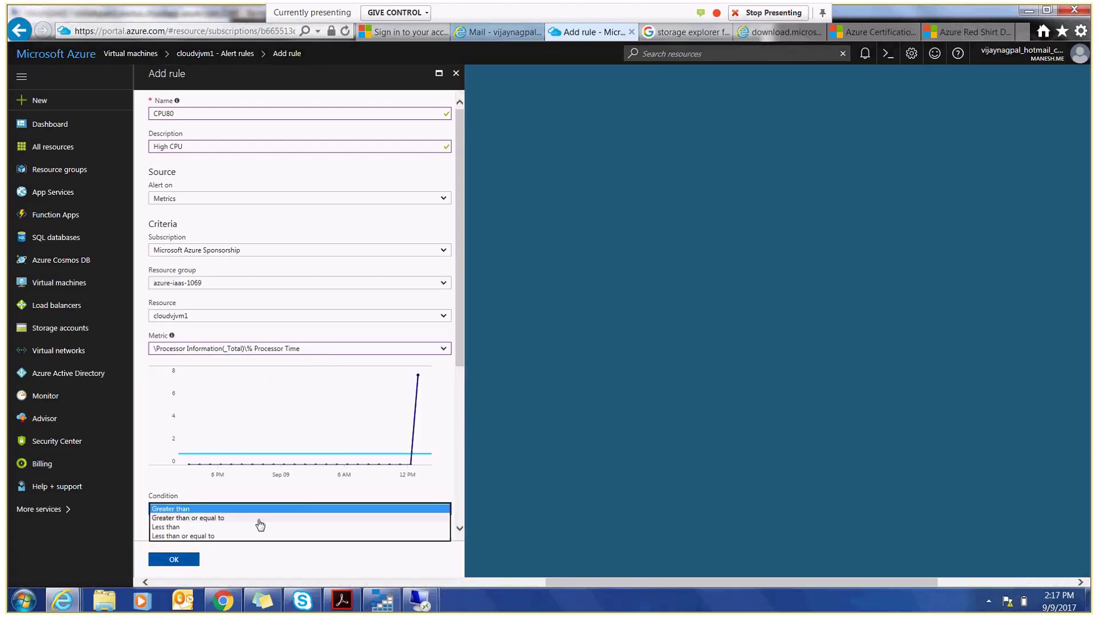
click(253, 520)
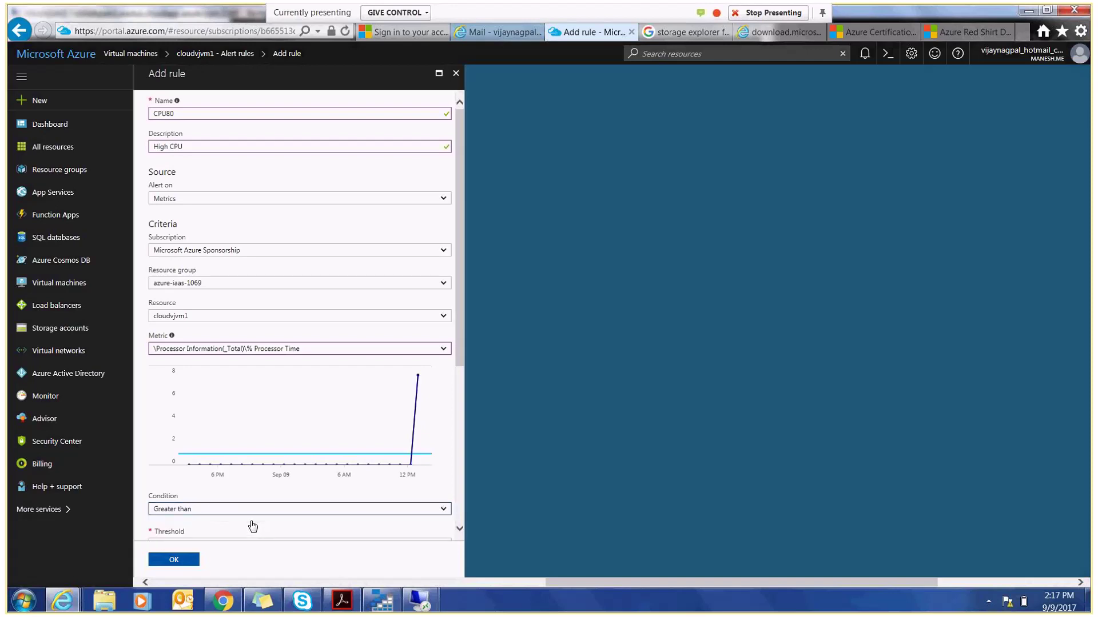
drag(454, 338, 461, 403)
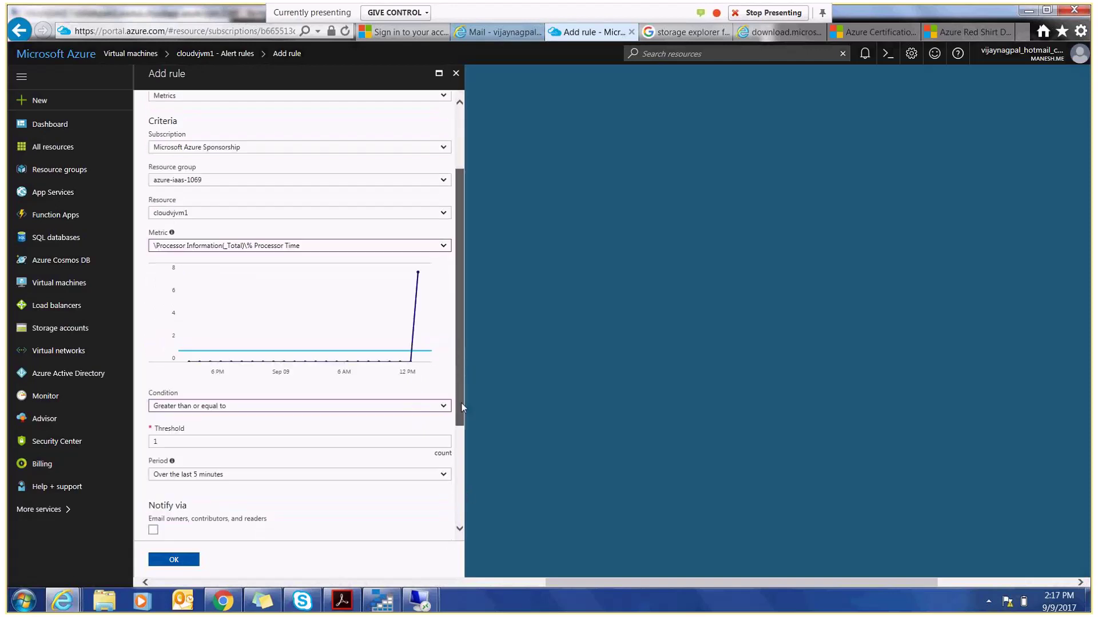
click(154, 438)
text(80)
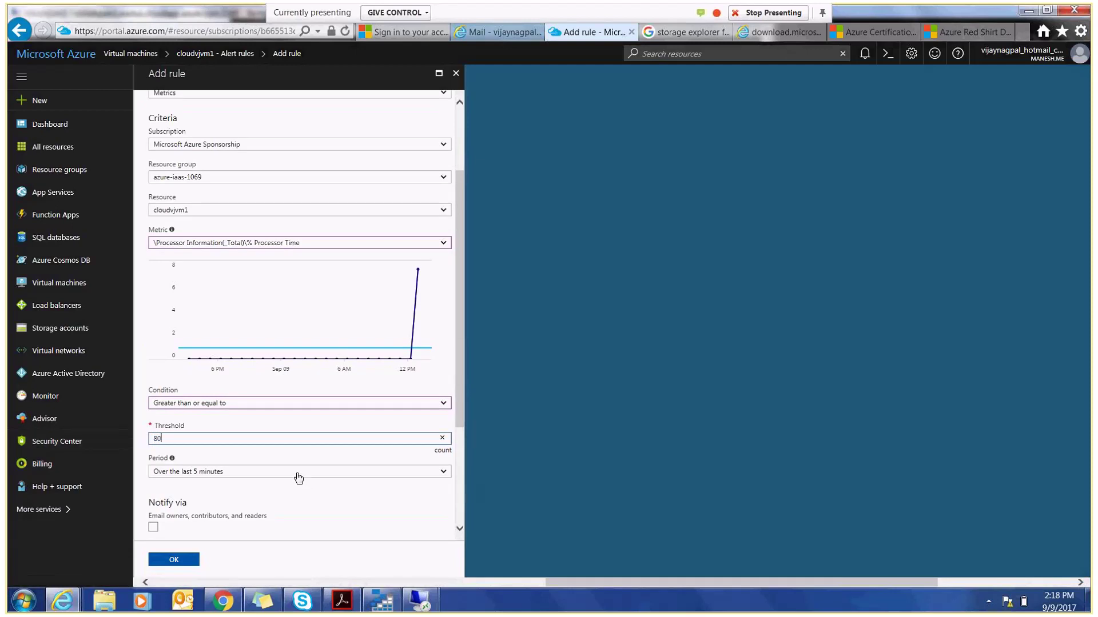
click(297, 475)
click(298, 472)
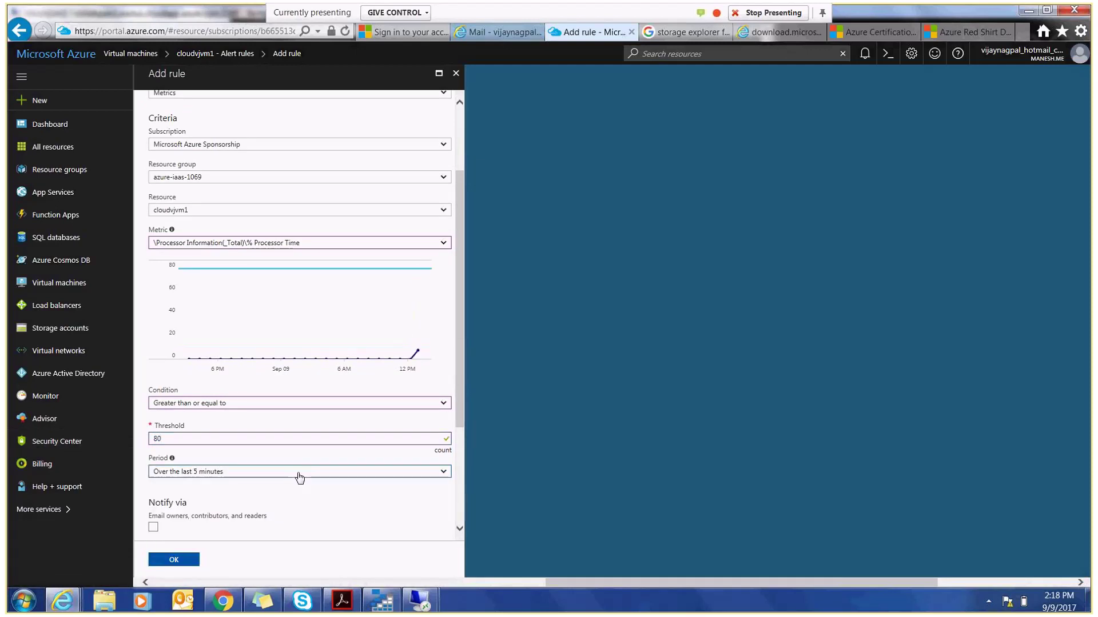
click(299, 474)
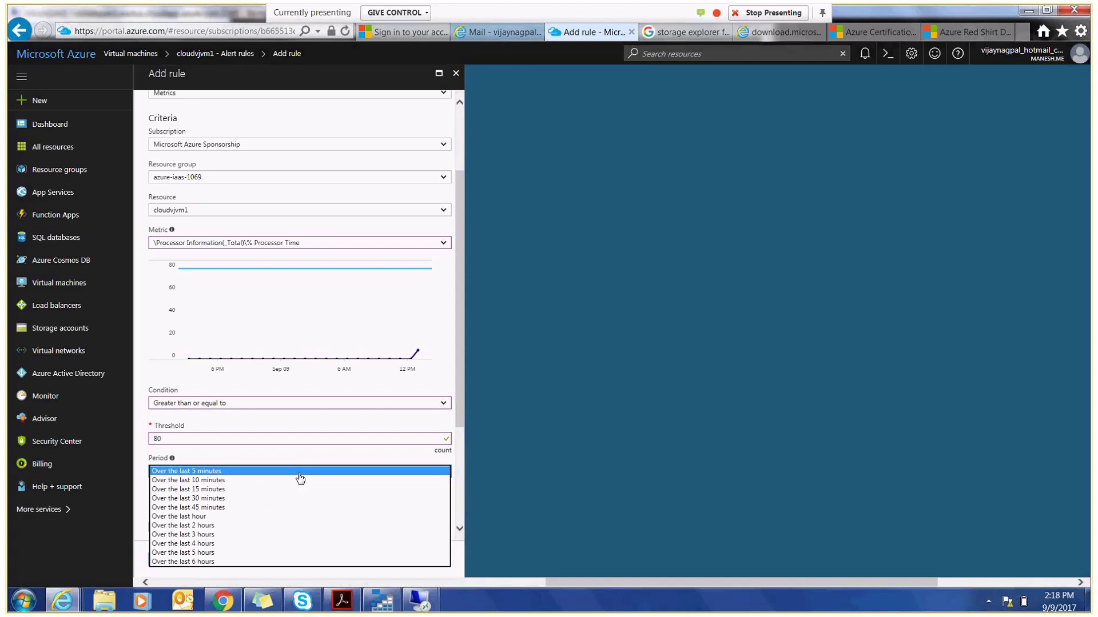
click(299, 478)
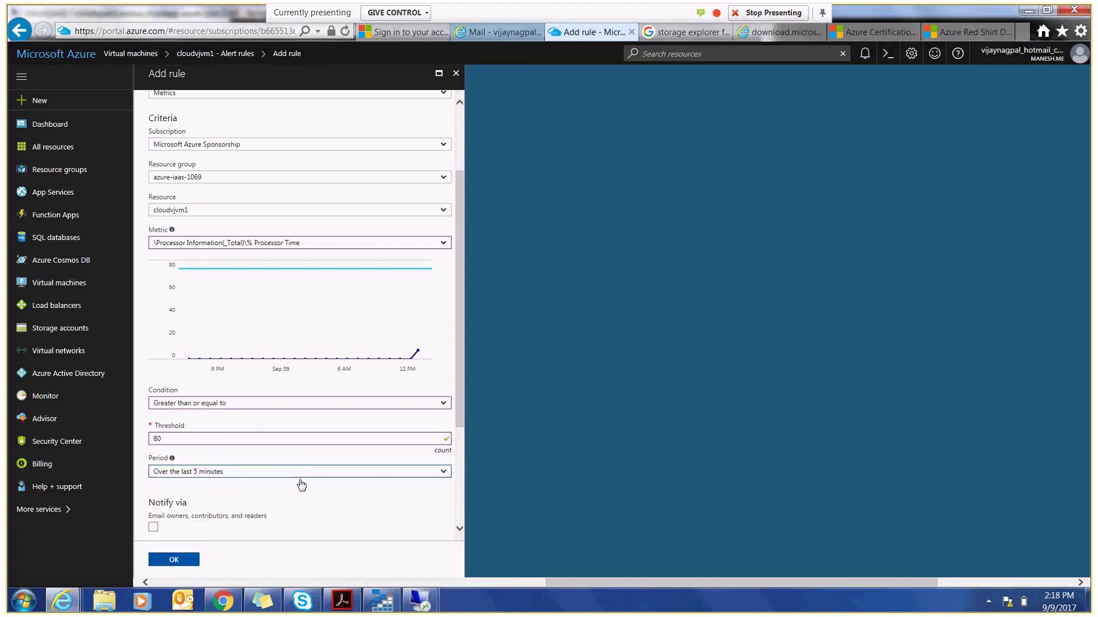
drag(461, 422, 456, 507)
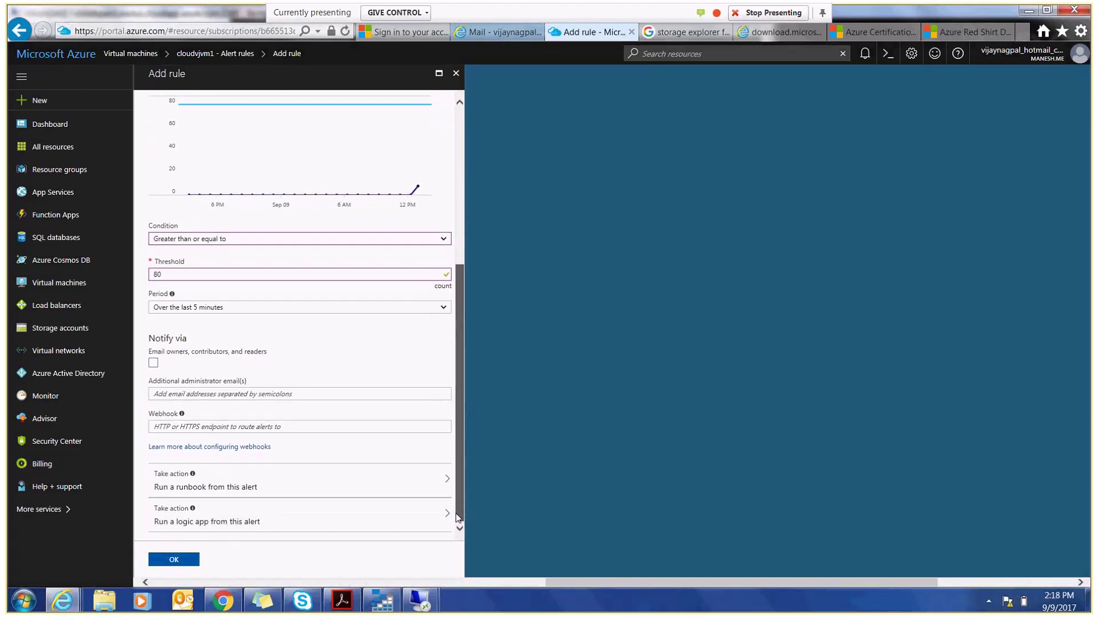
- Email owners, contributors and readers plus an additional administrator address, then save the CPU80 rule
click(153, 363)
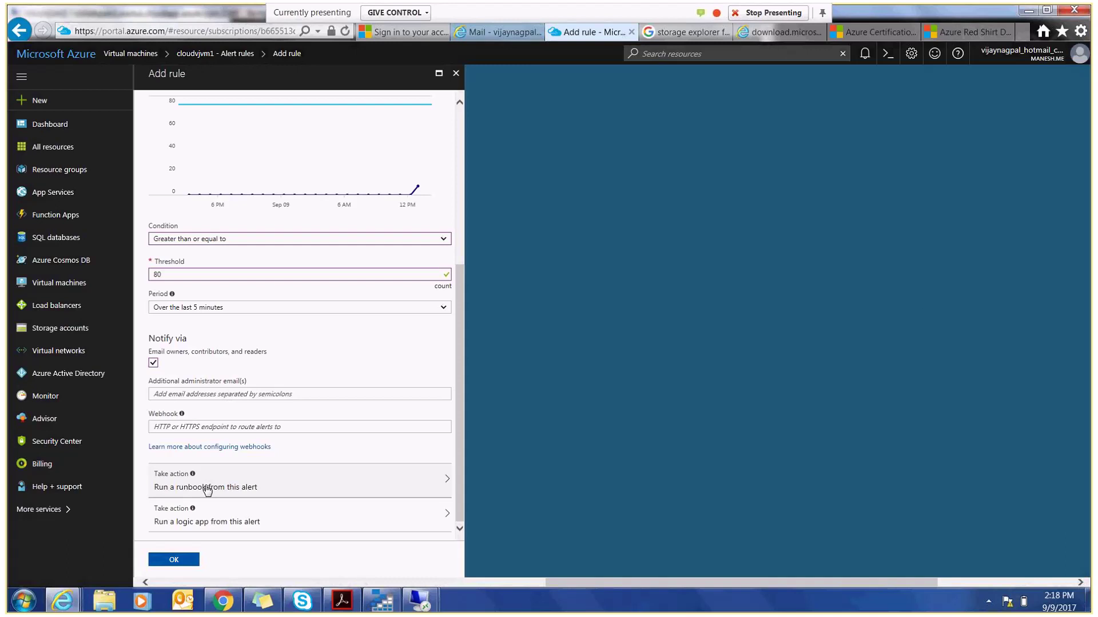
click(207, 491)
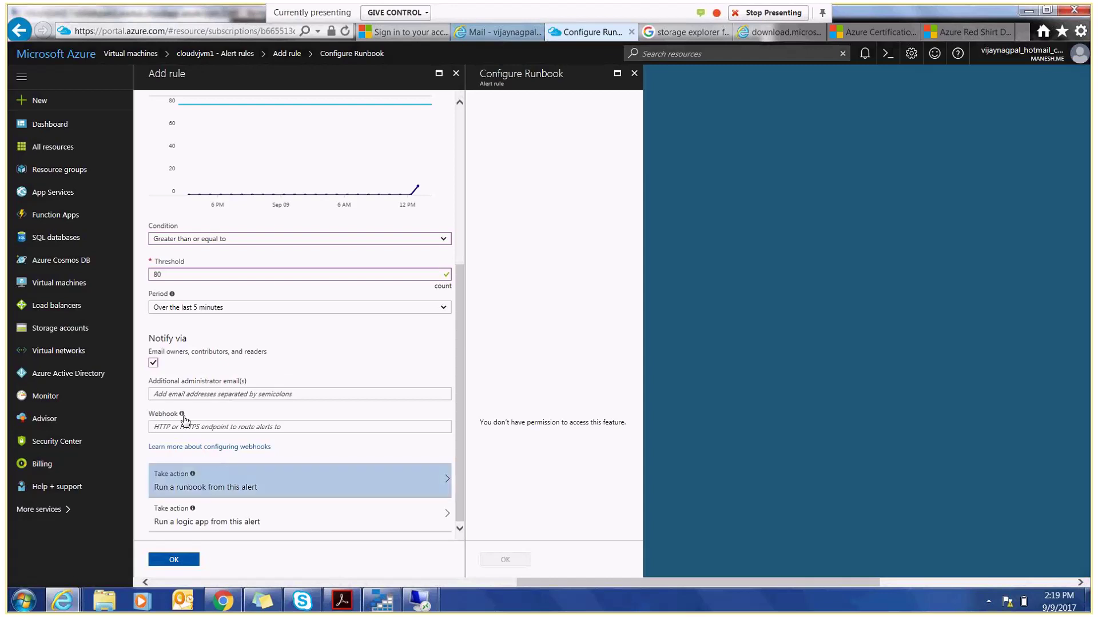
mouse_move(182, 415)
click(202, 394)
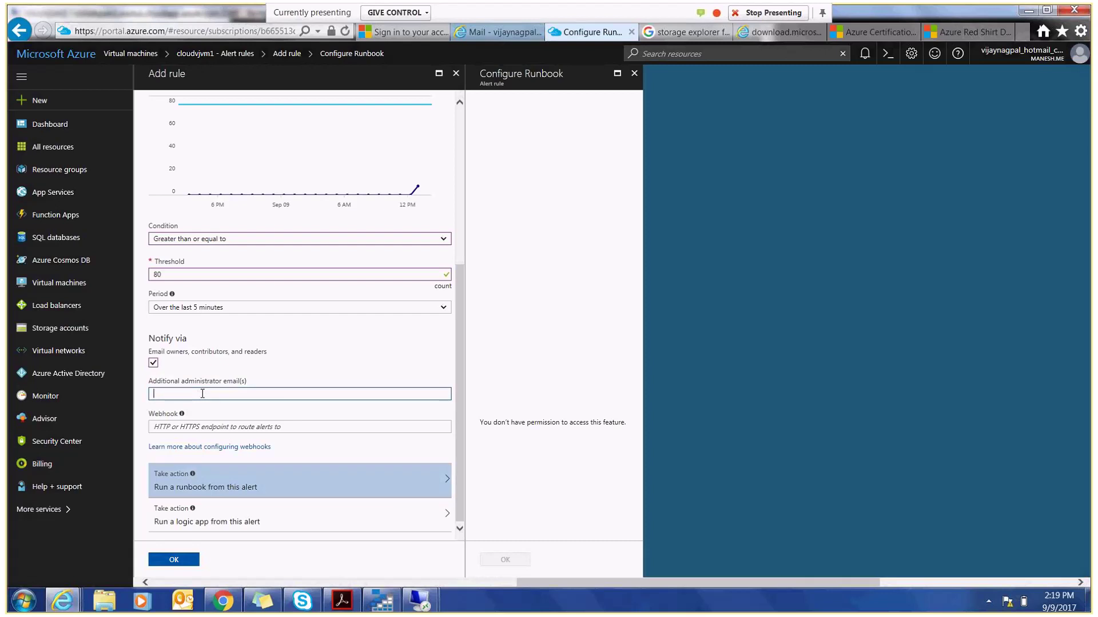
click(174, 560)
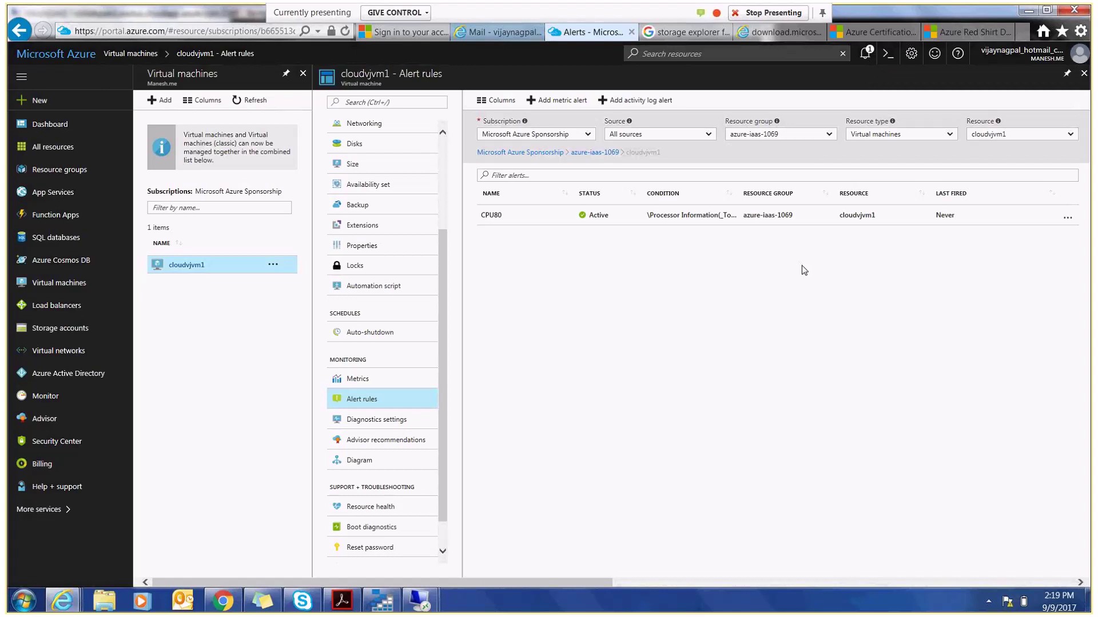
click(1067, 218)
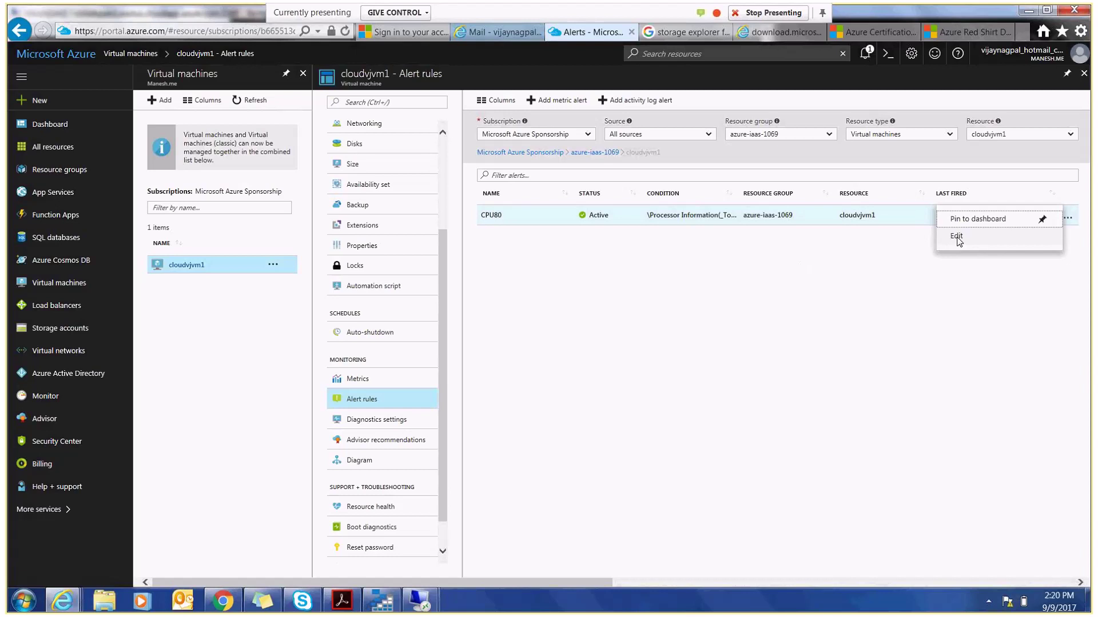
click(858, 321)
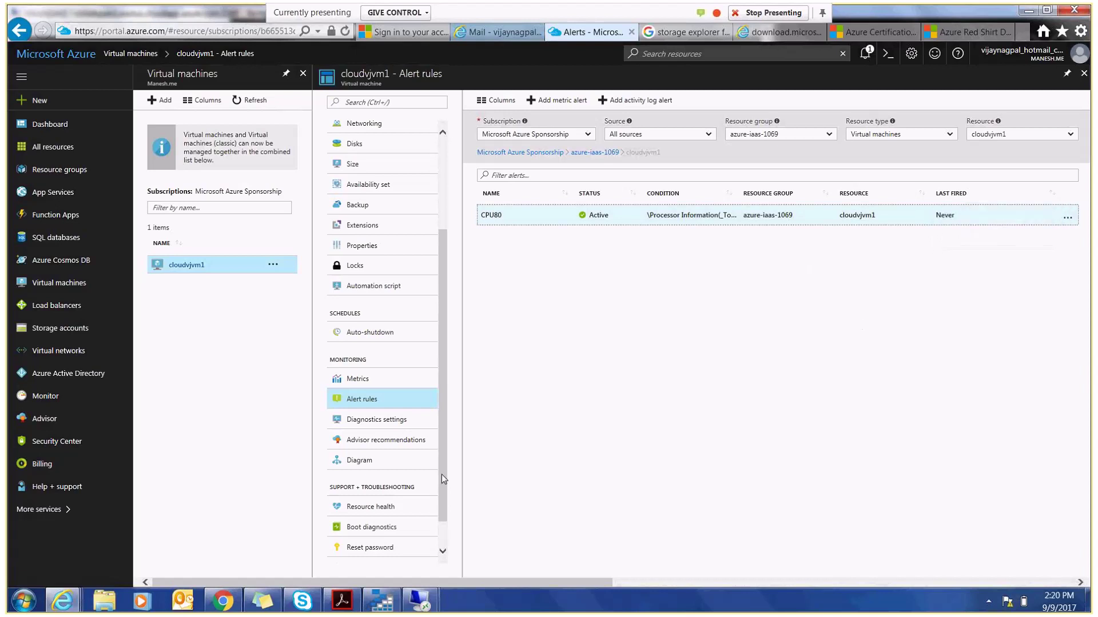
drag(442, 475, 441, 509)
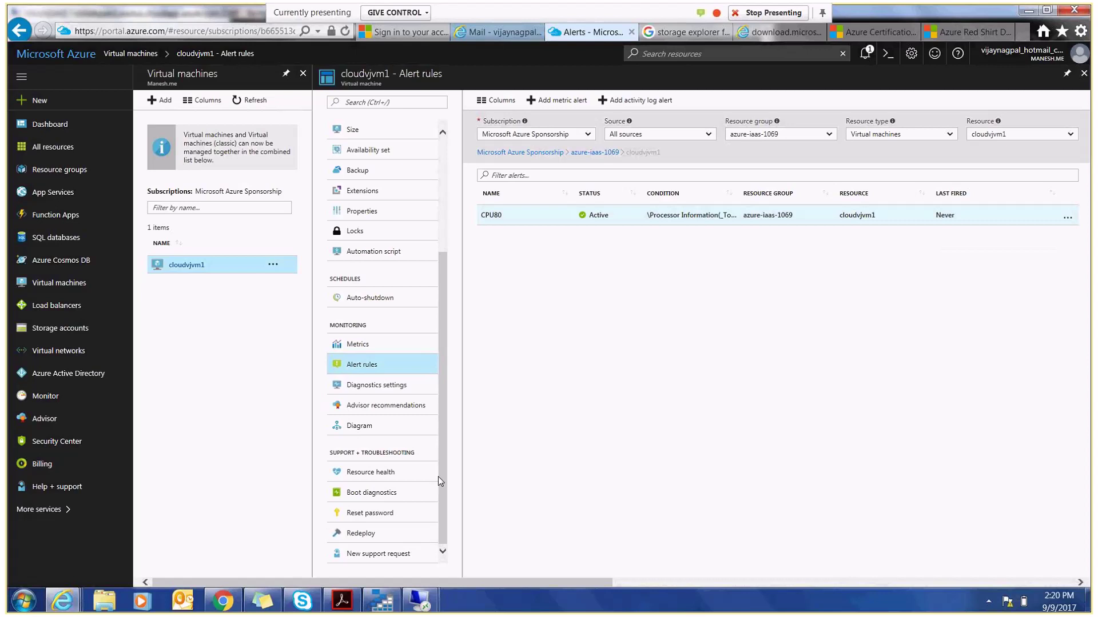
click(377, 361)
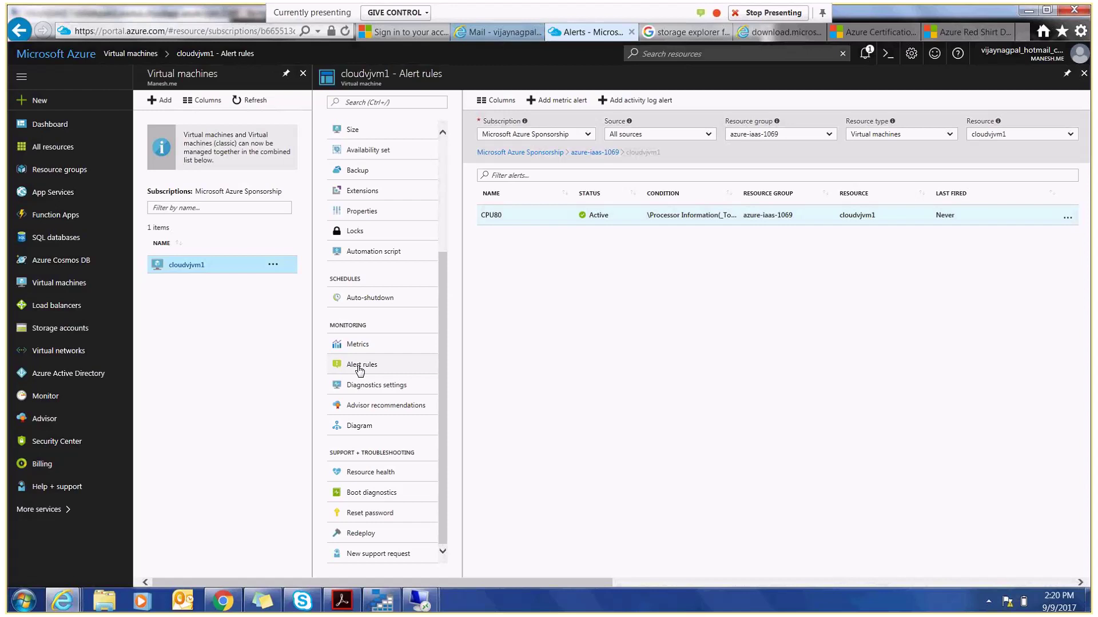
click(511, 217)
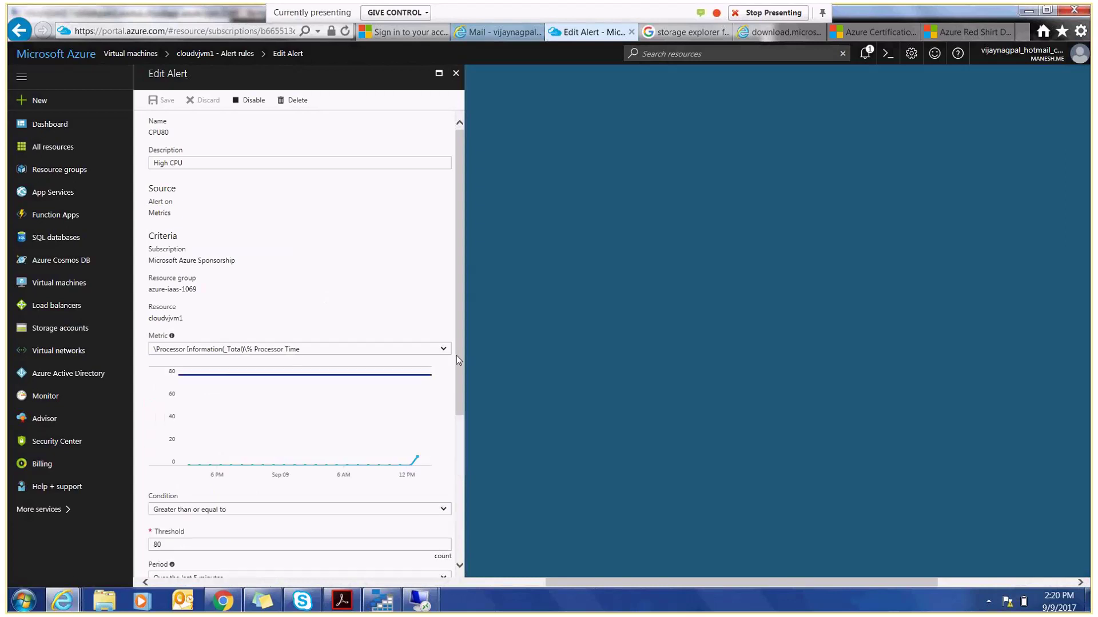
- Open CPU80's metric list, then switch to the lab guide PDF and scroll to step 5
drag(460, 359, 458, 379)
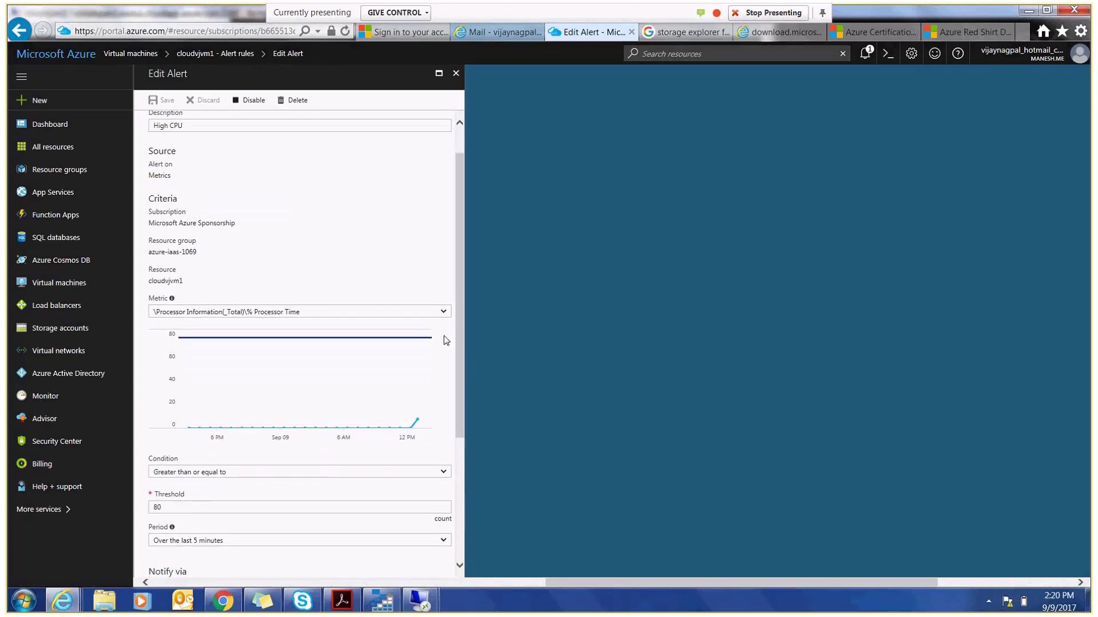
click(444, 314)
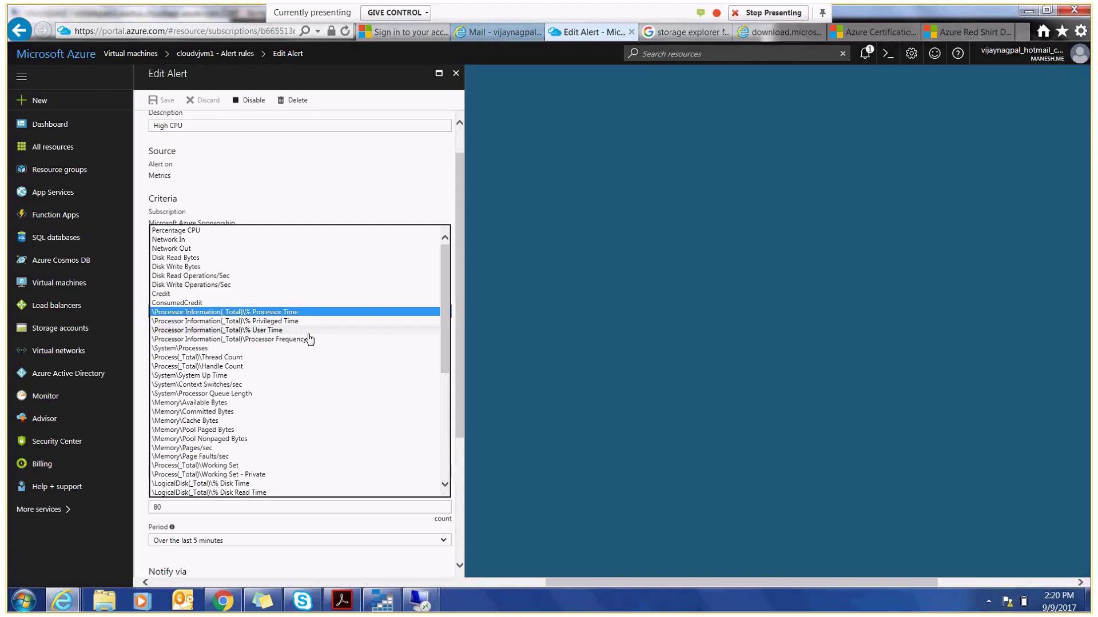
click(342, 600)
scroll(915, 437, down, 10)
drag(916, 438, 916, 470)
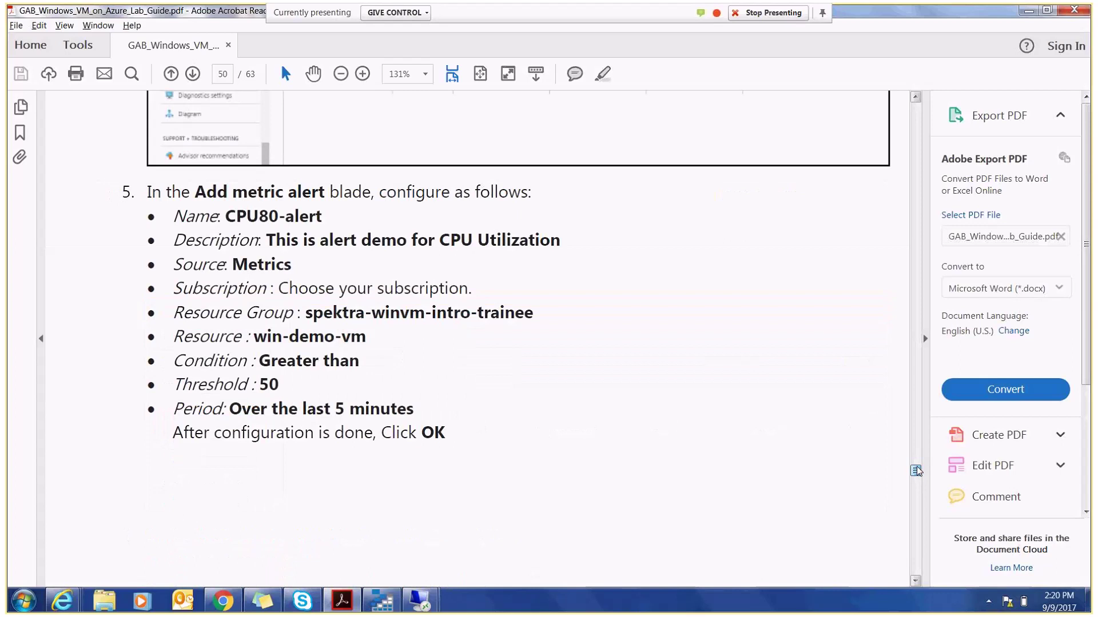
- Scroll the lab guide PDF down to the Add rule screenshot
scroll(916, 471, down, 3)
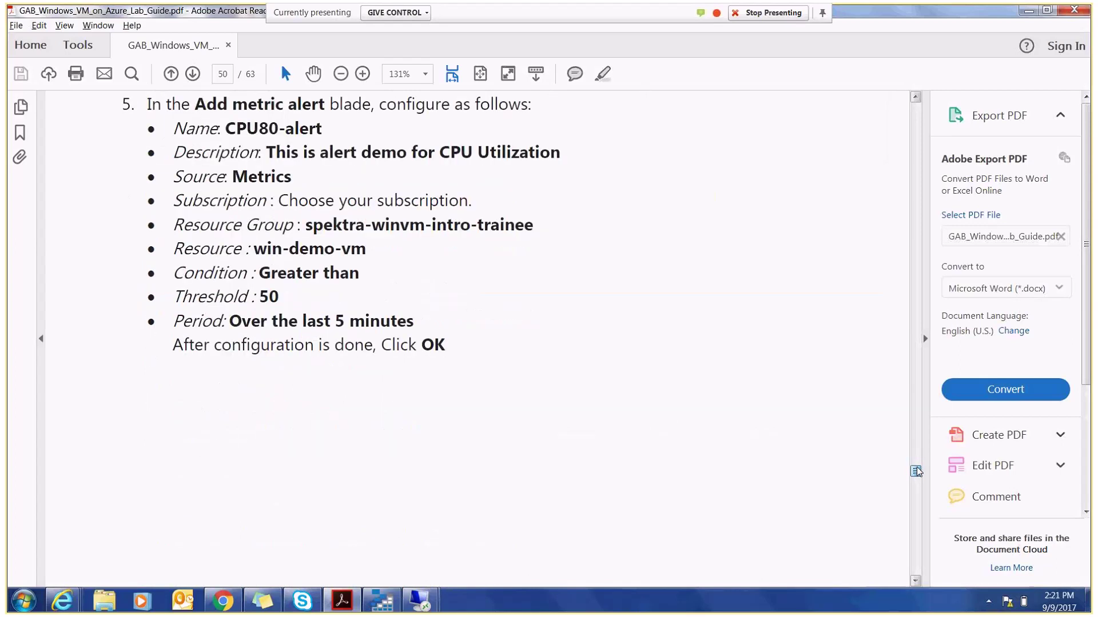
scroll(916, 471, down, 15)
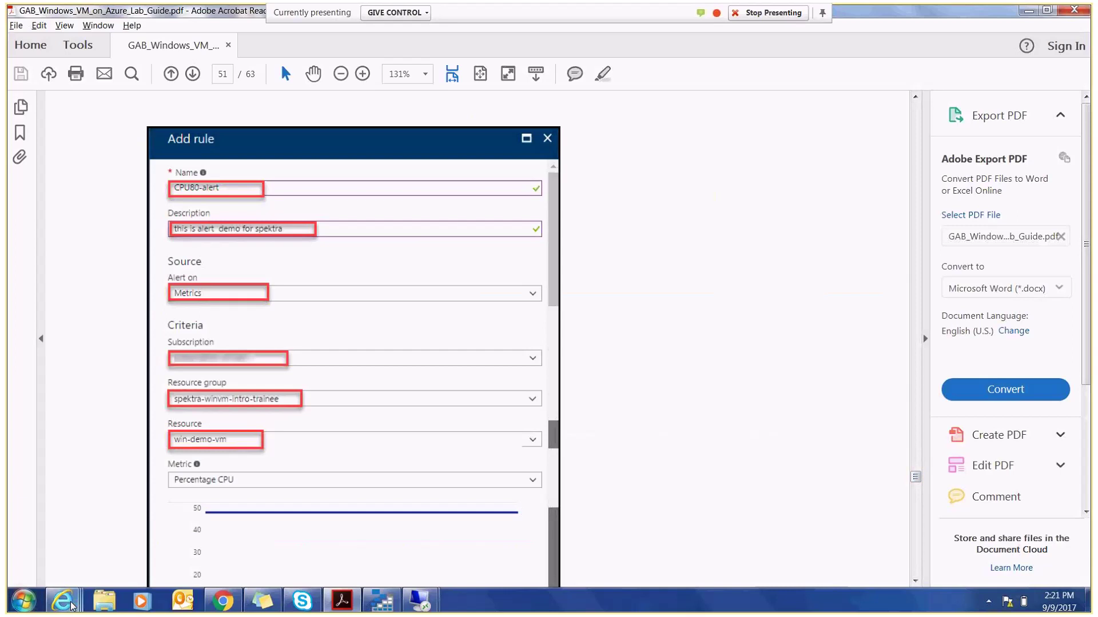
- Back in Edit Alert, keep Percentage CPU at least 80 over 5 minutes and save
mouse_move(72, 606)
click(396, 533)
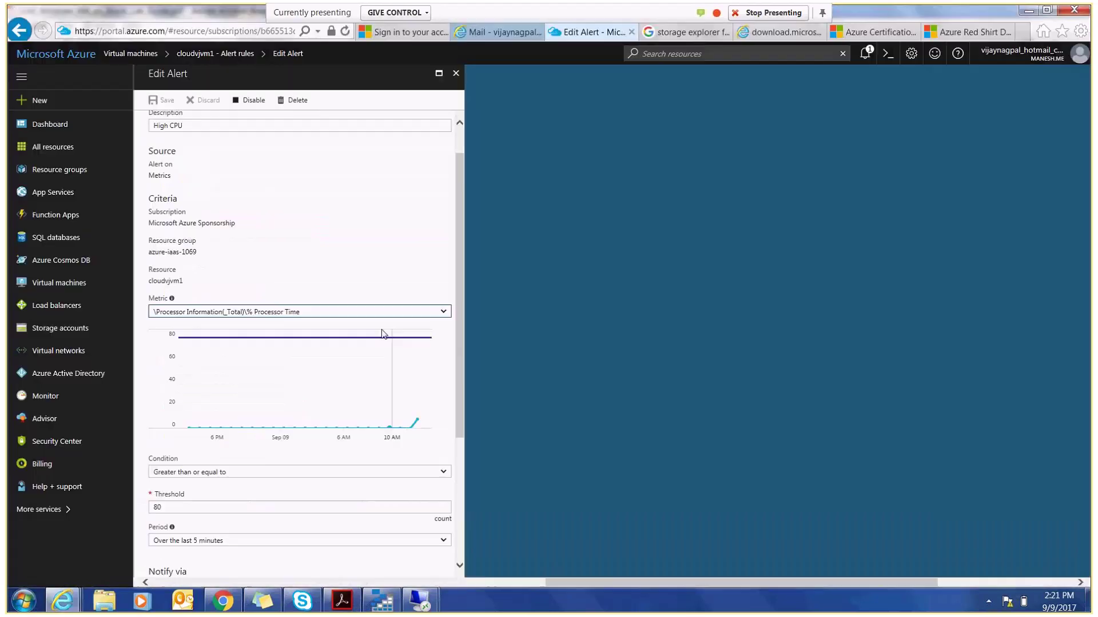
click(377, 313)
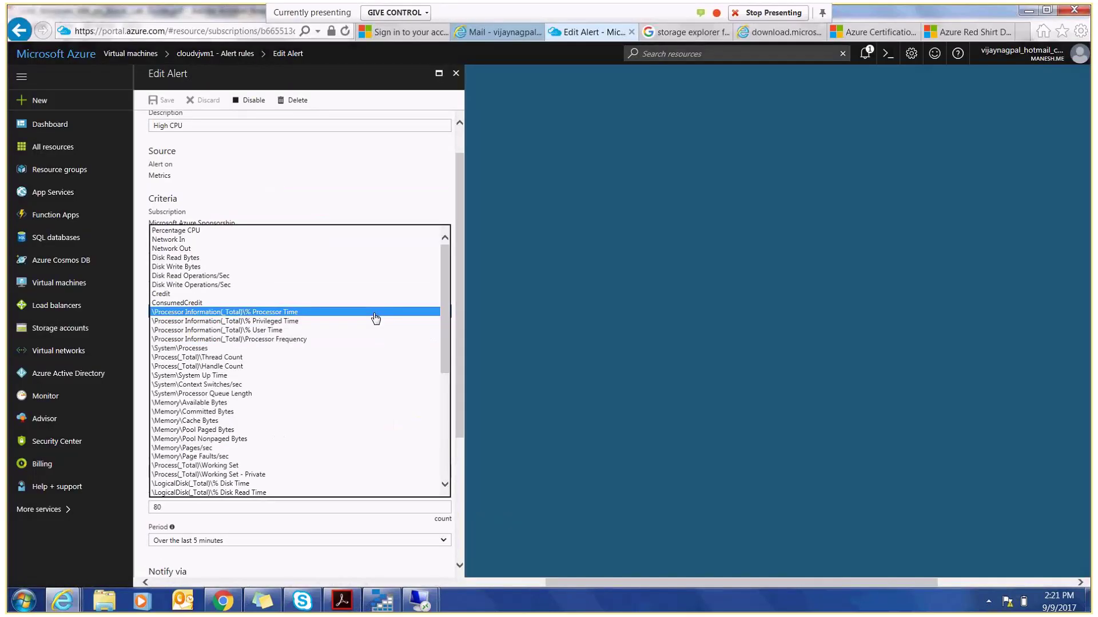
drag(446, 339, 441, 240)
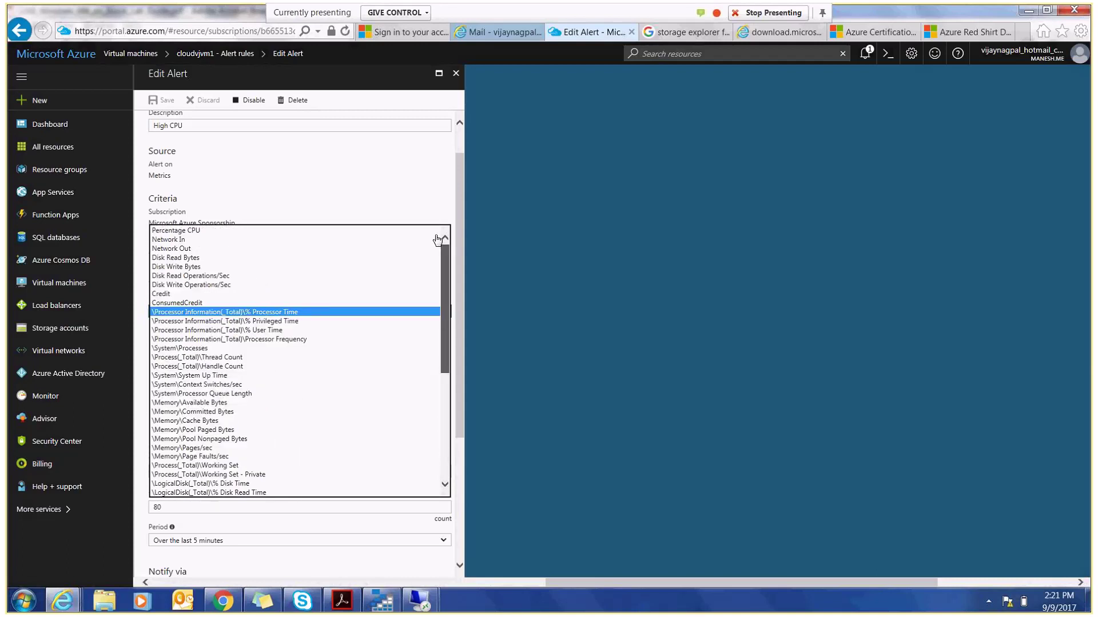
click(182, 234)
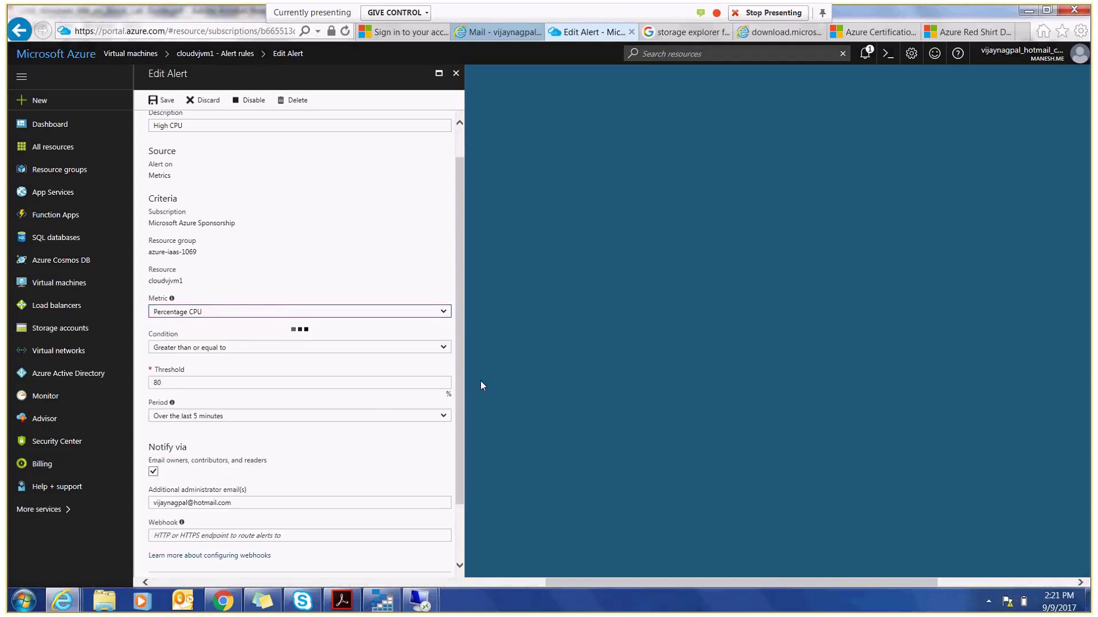
click(162, 103)
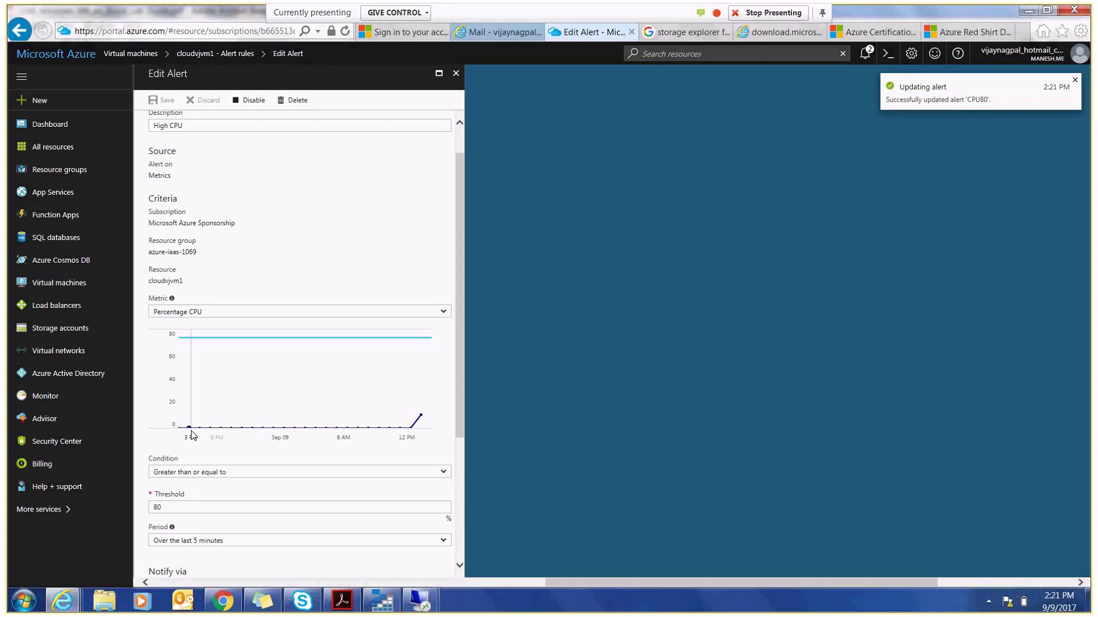
- Scroll the lab guide PDF to step 9 on page 52
click(341, 601)
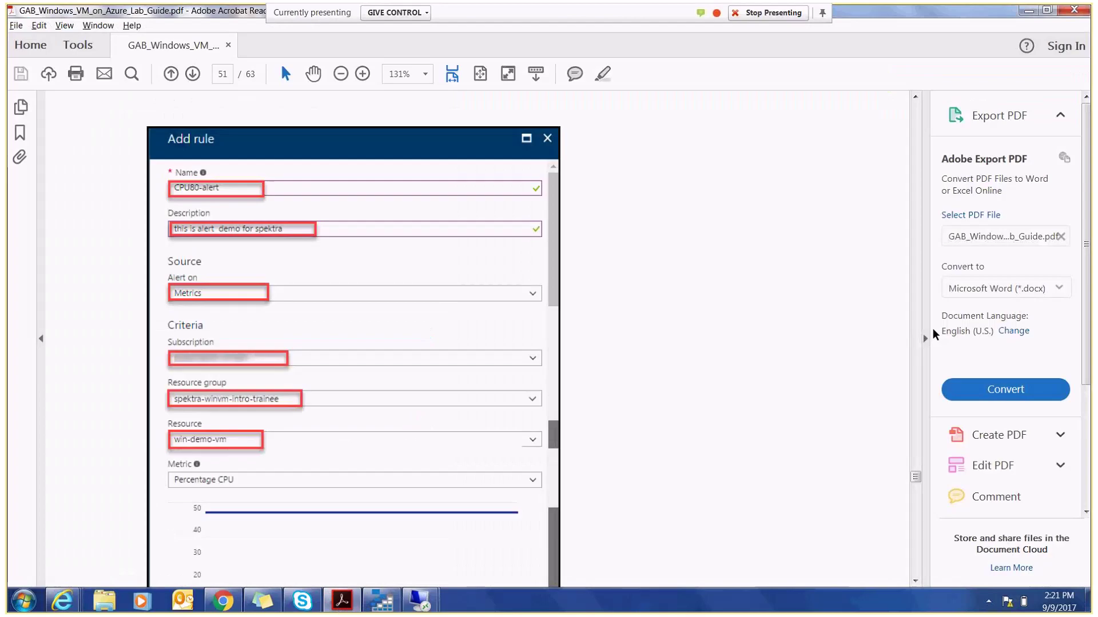
scroll(916, 490, down, 10)
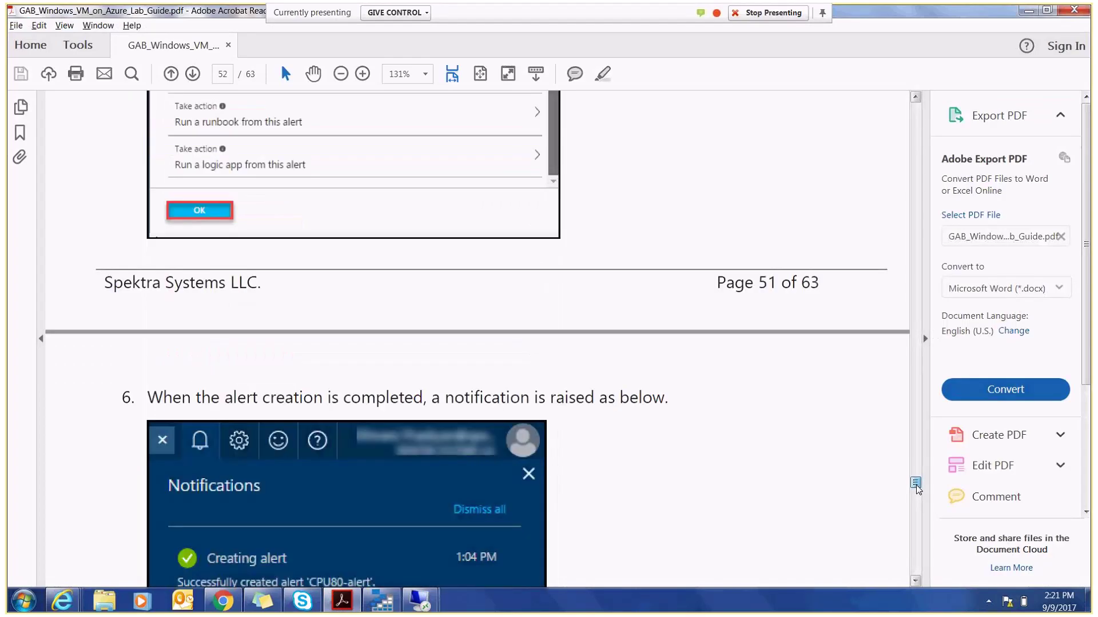
scroll(916, 490, down, 5)
scroll(917, 491, down, 3)
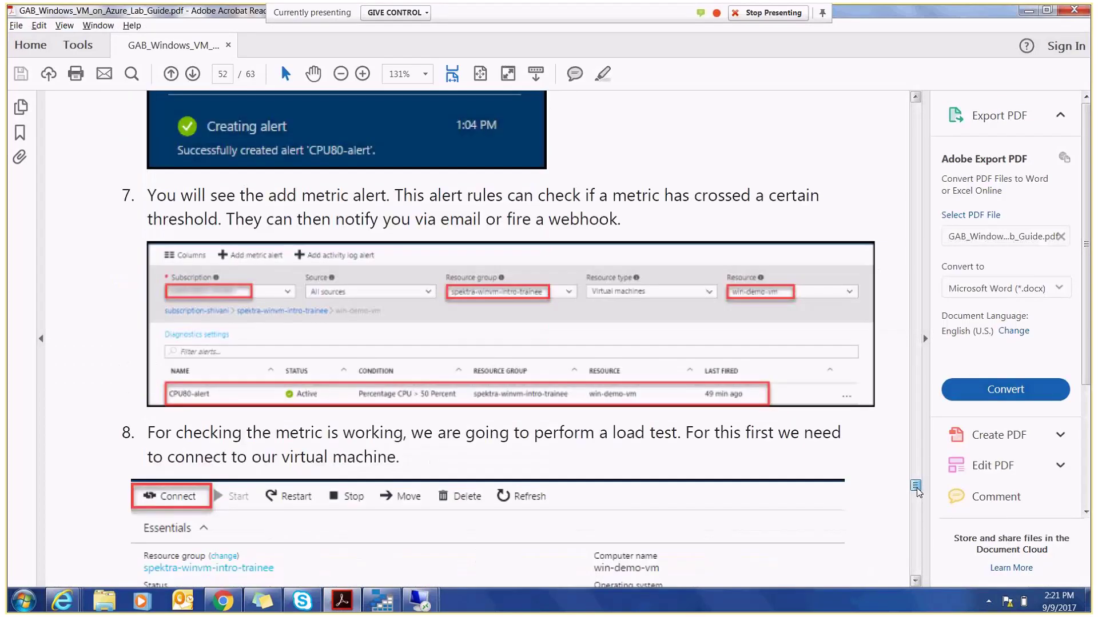
scroll(916, 490, down, 3)
scroll(607, 215, down, 4)
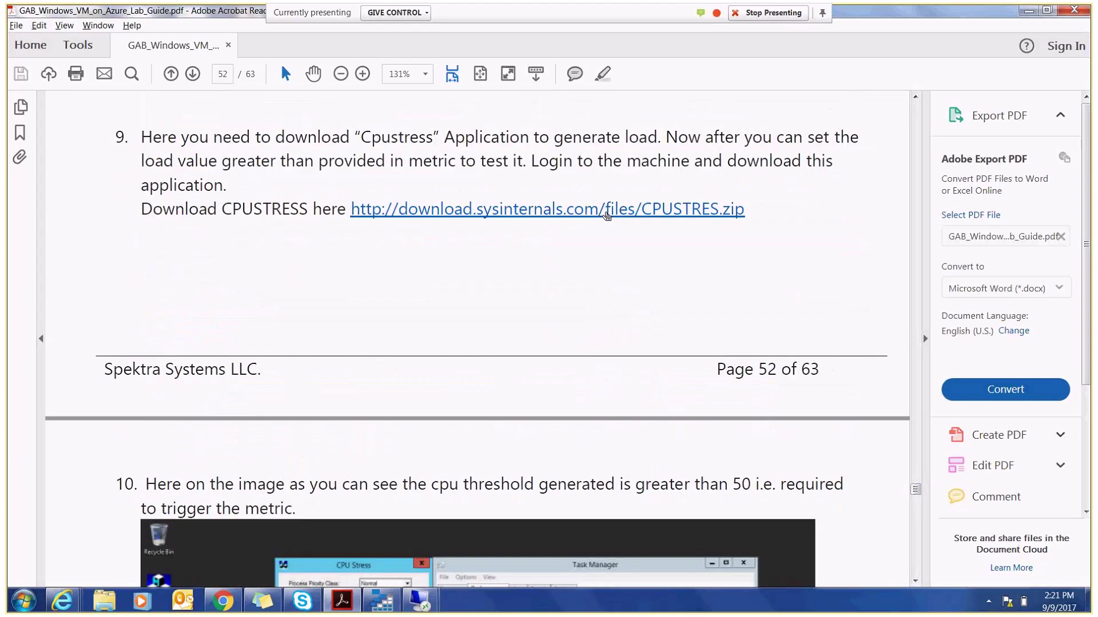
right_click(607, 216)
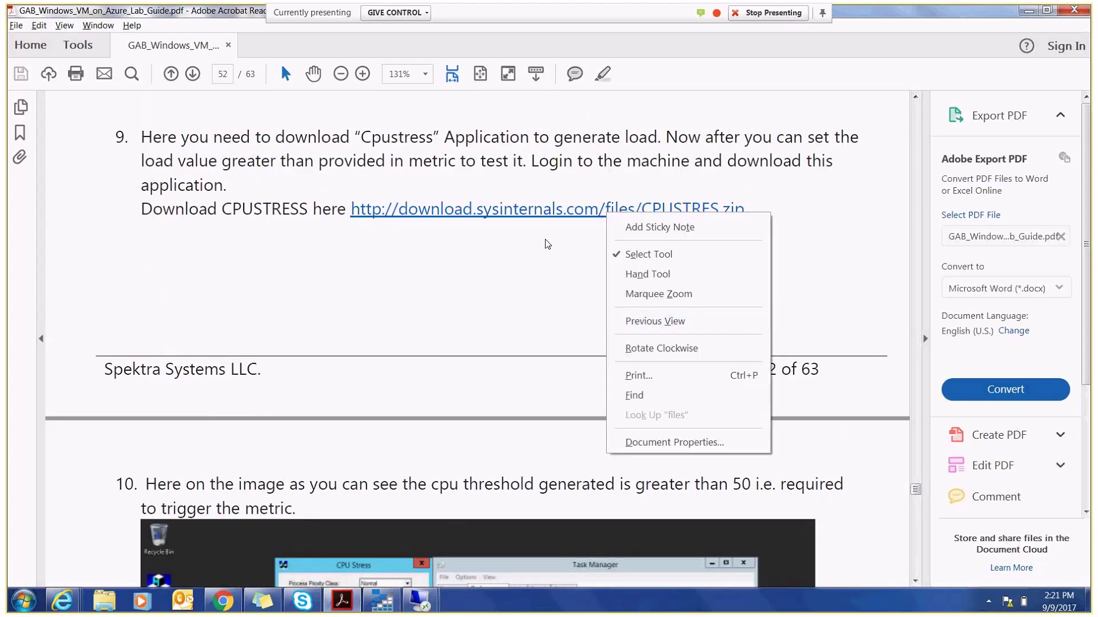
drag(745, 209, 351, 209)
right_click(377, 211)
click(407, 227)
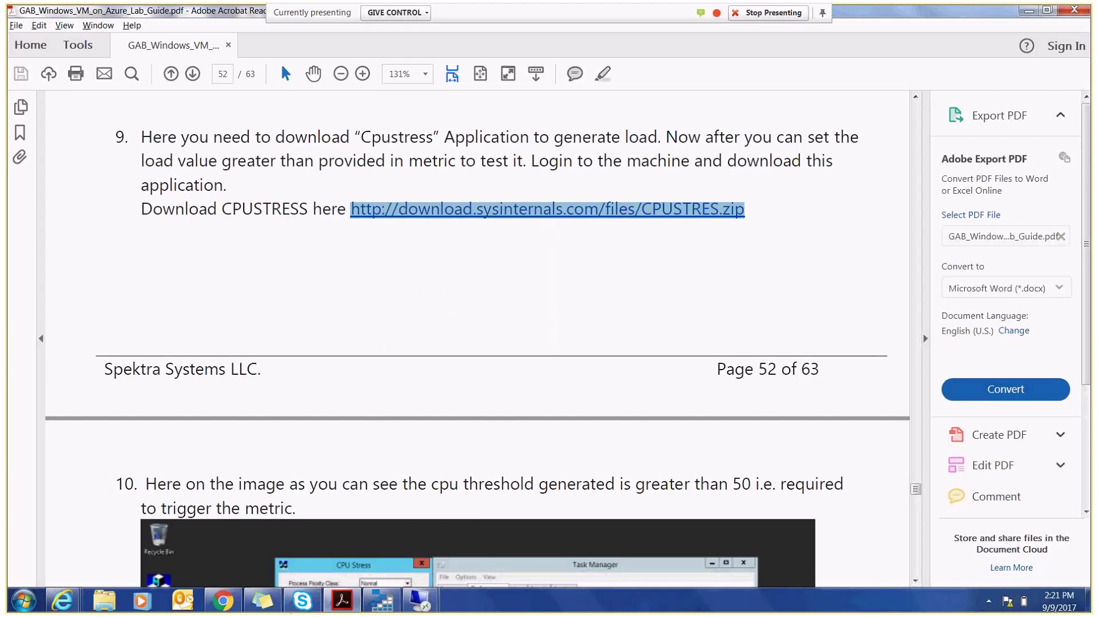
mouse_move(419, 600)
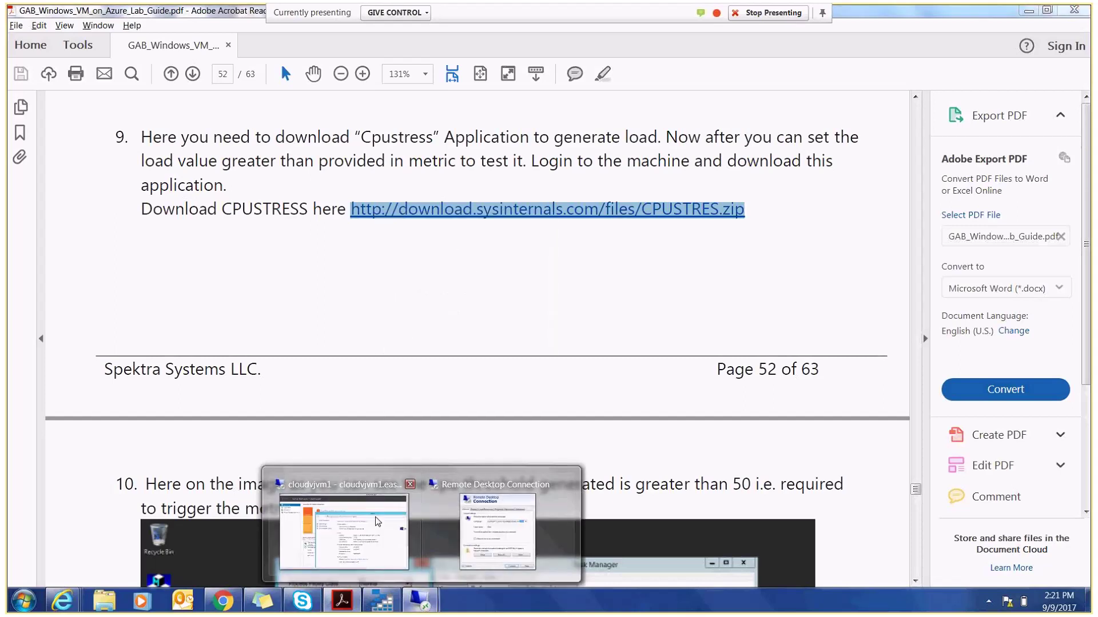
click(378, 522)
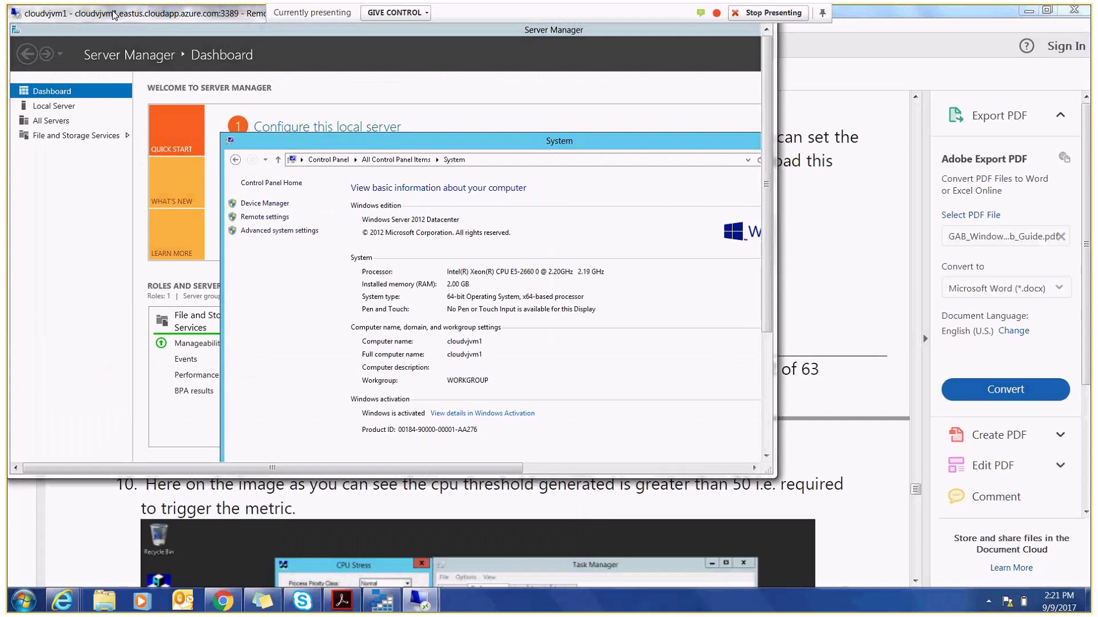
- Maximize the remote session and go to the CPUSTRES.zip URL in Internet Explorer, skipping setup prompts
double_click(113, 13)
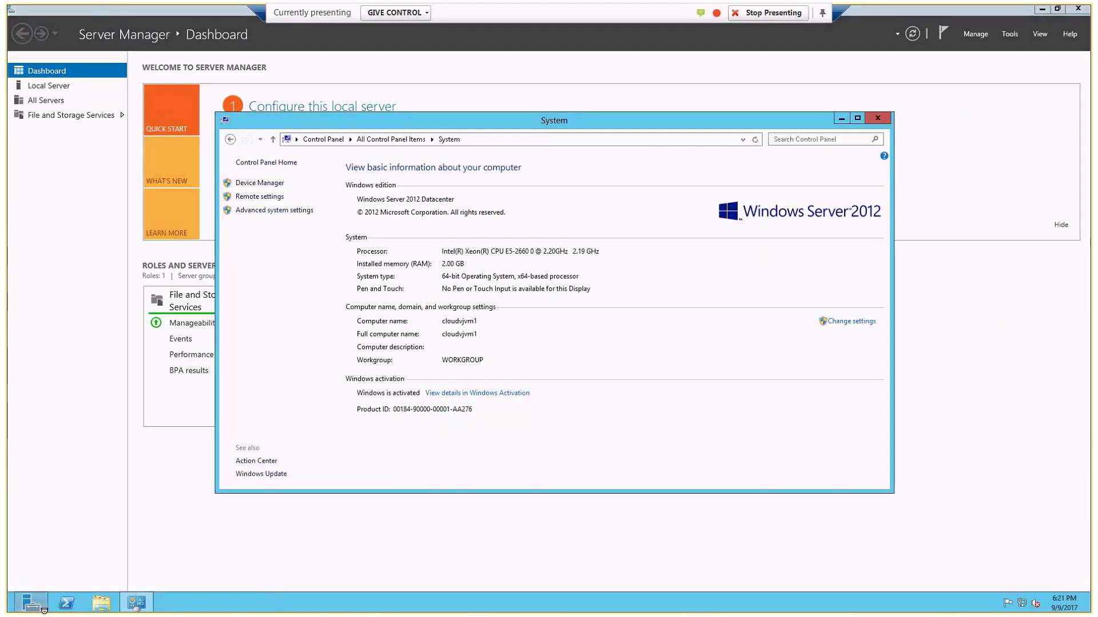
click(13, 609)
key(super)
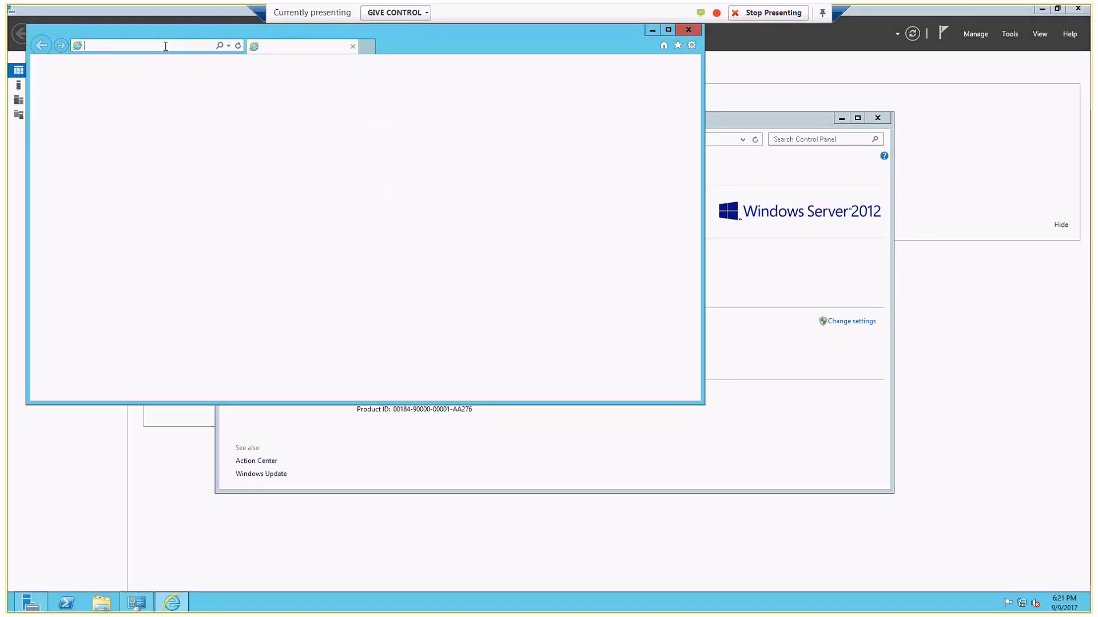
key(ctrl+v)
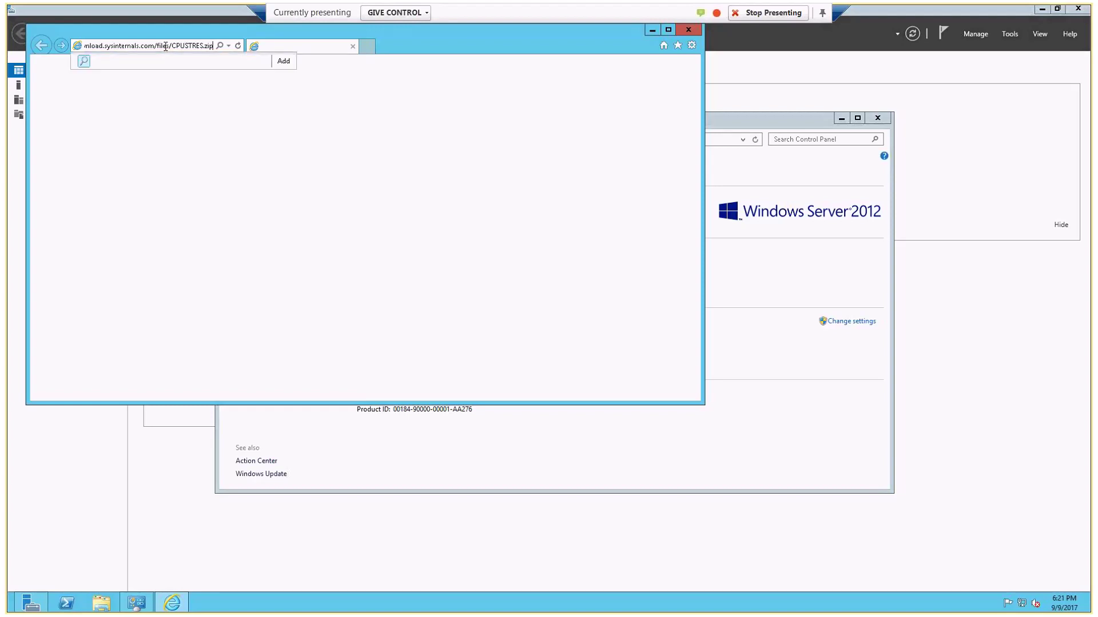
click(338, 247)
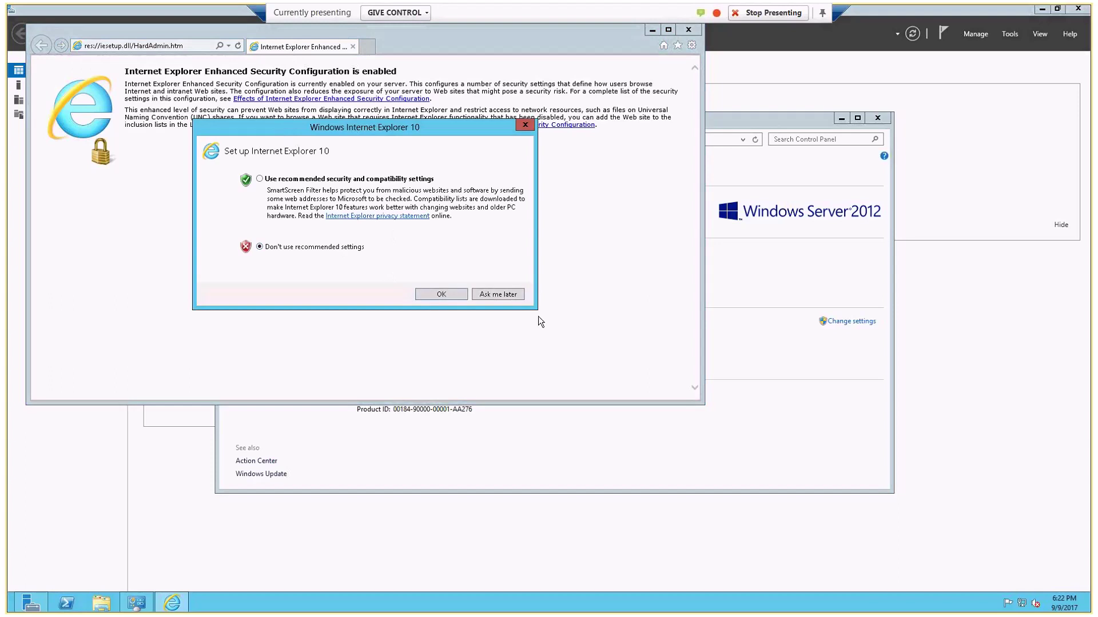
click(488, 296)
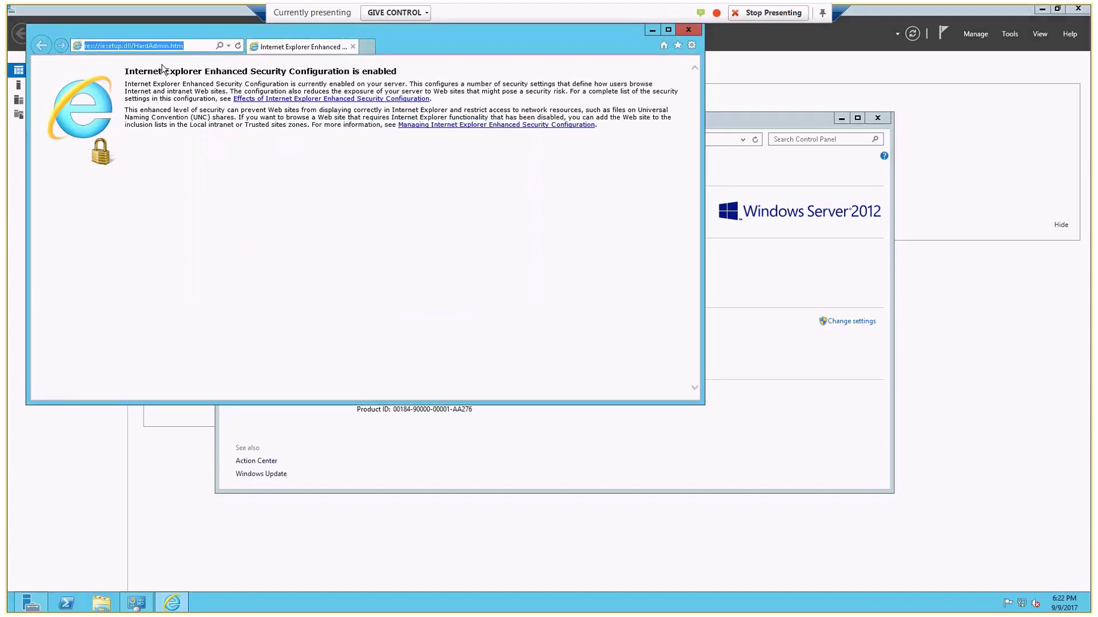
key(ctrl+v)
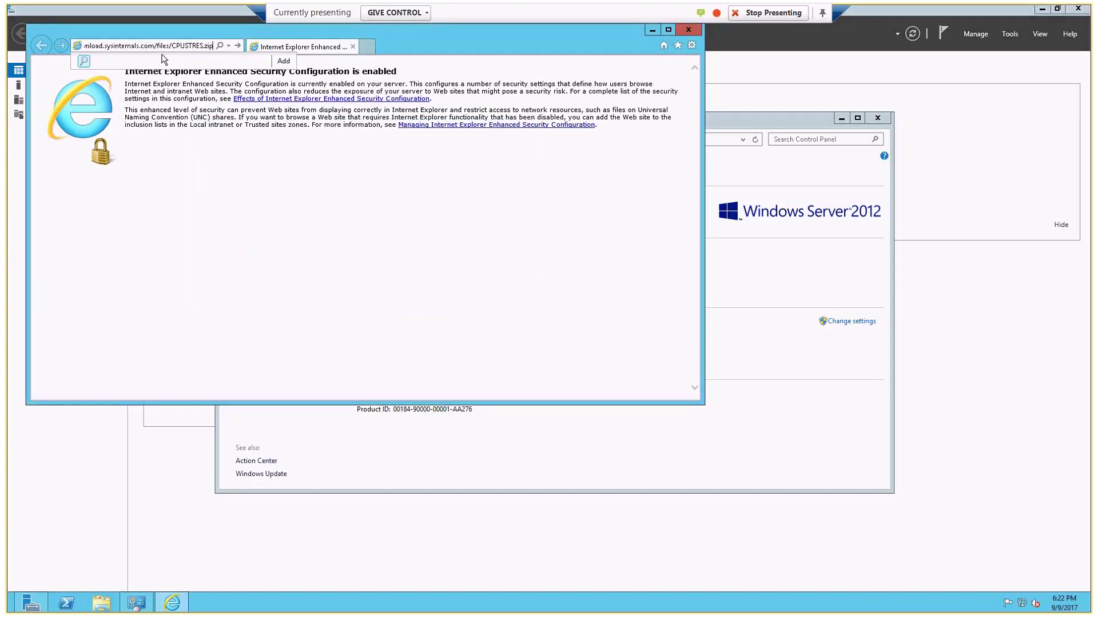
key(Return)
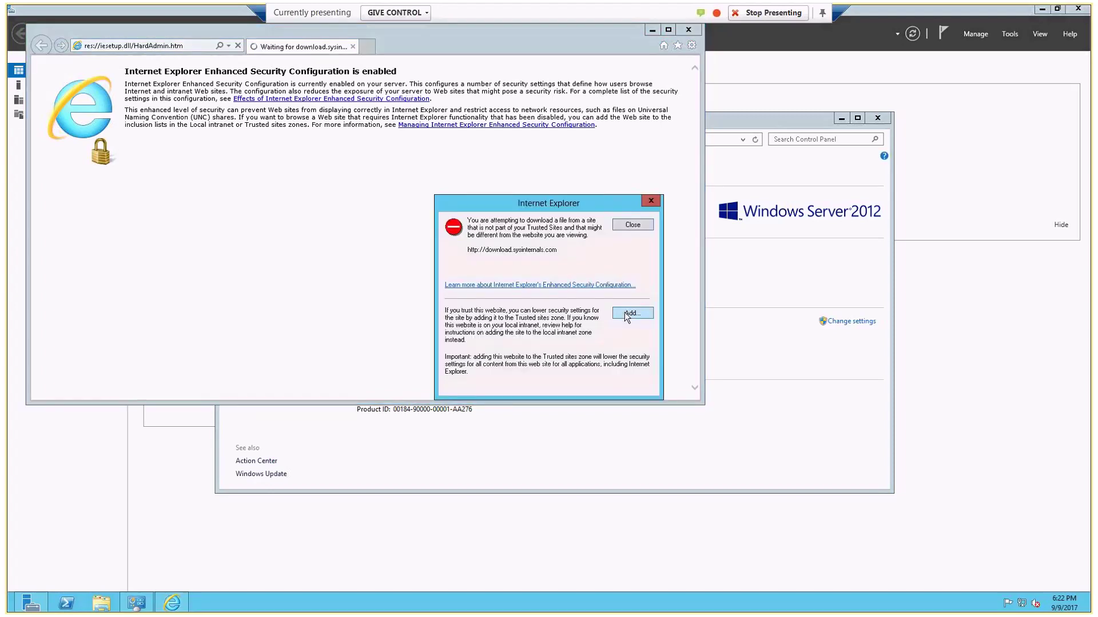
- Add download.sysinternals.com to Trusted sites without requiring https
click(627, 288)
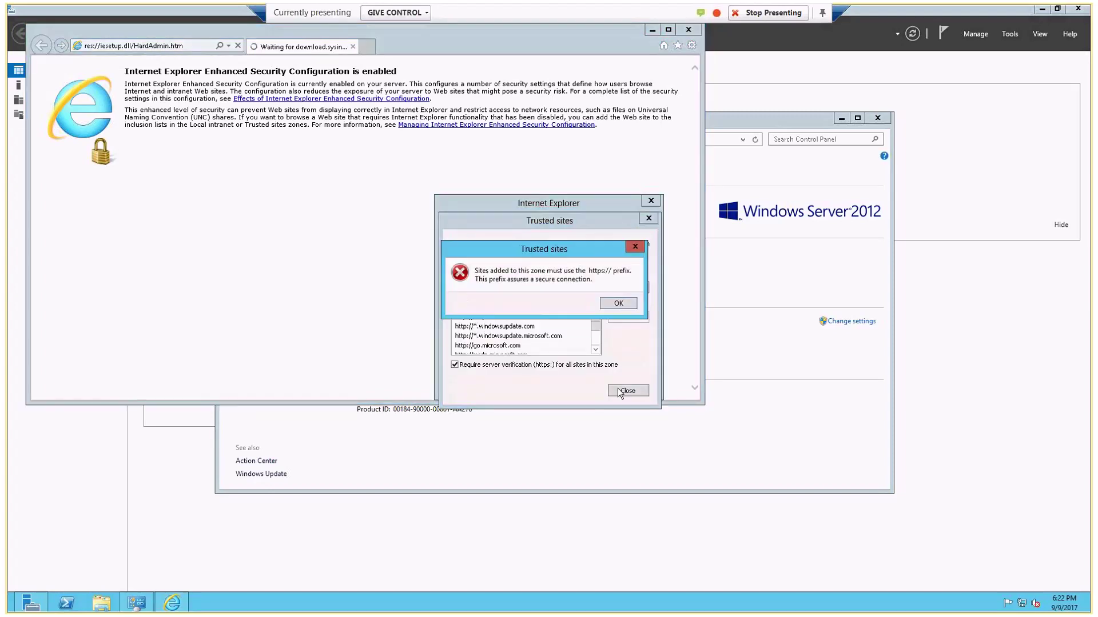
click(617, 300)
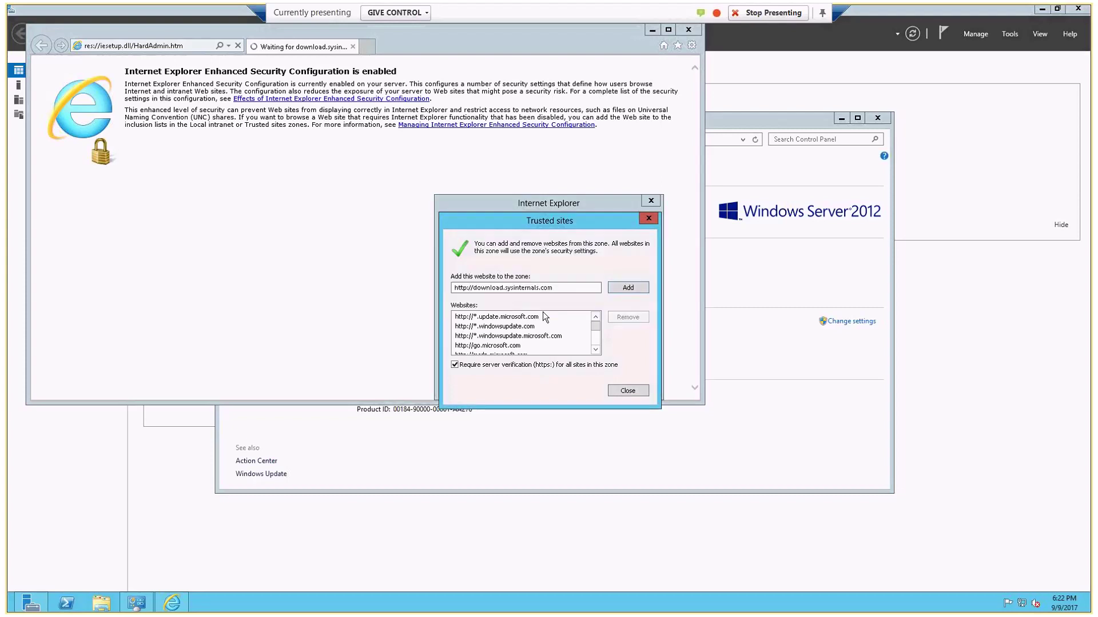
click(455, 365)
click(629, 287)
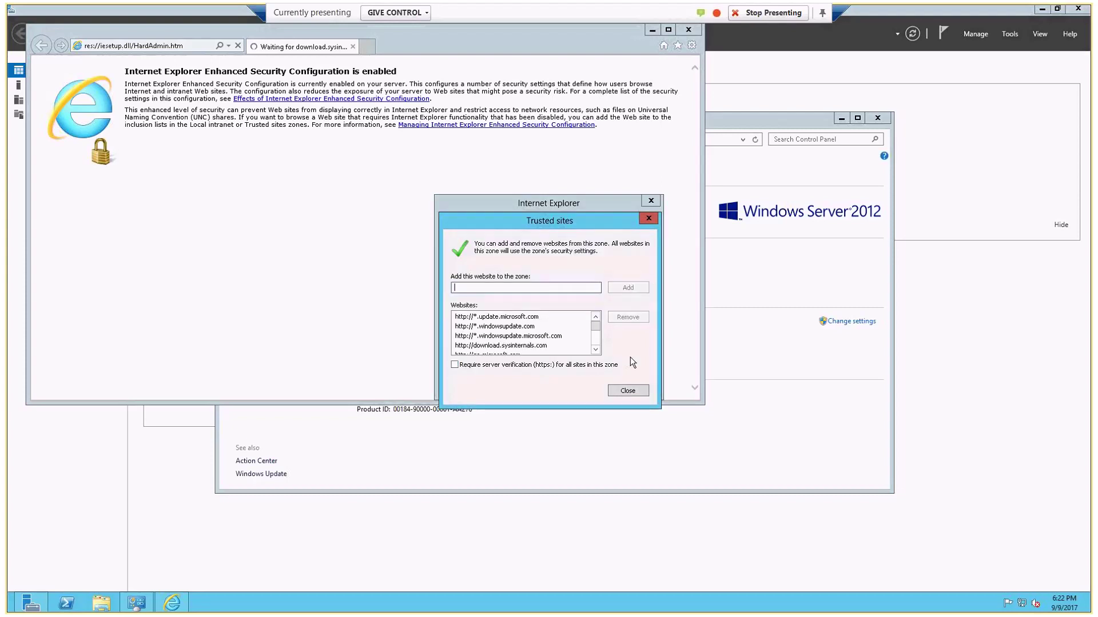
click(627, 390)
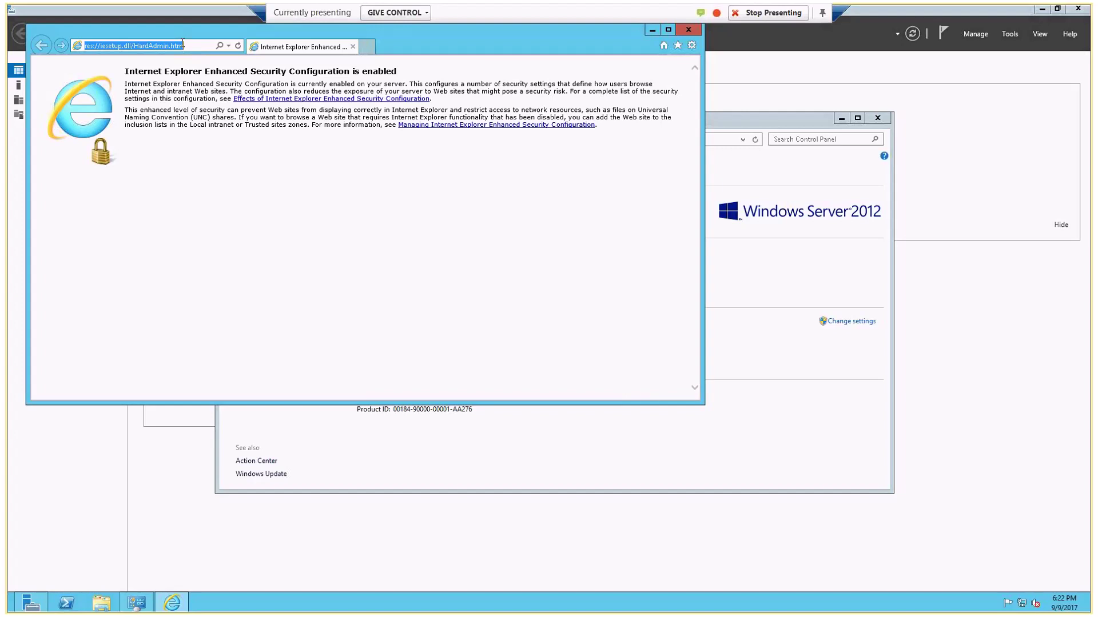
- Download CPUSTRES.zip from the pasted URL and open the archive
key(ctrl+b)
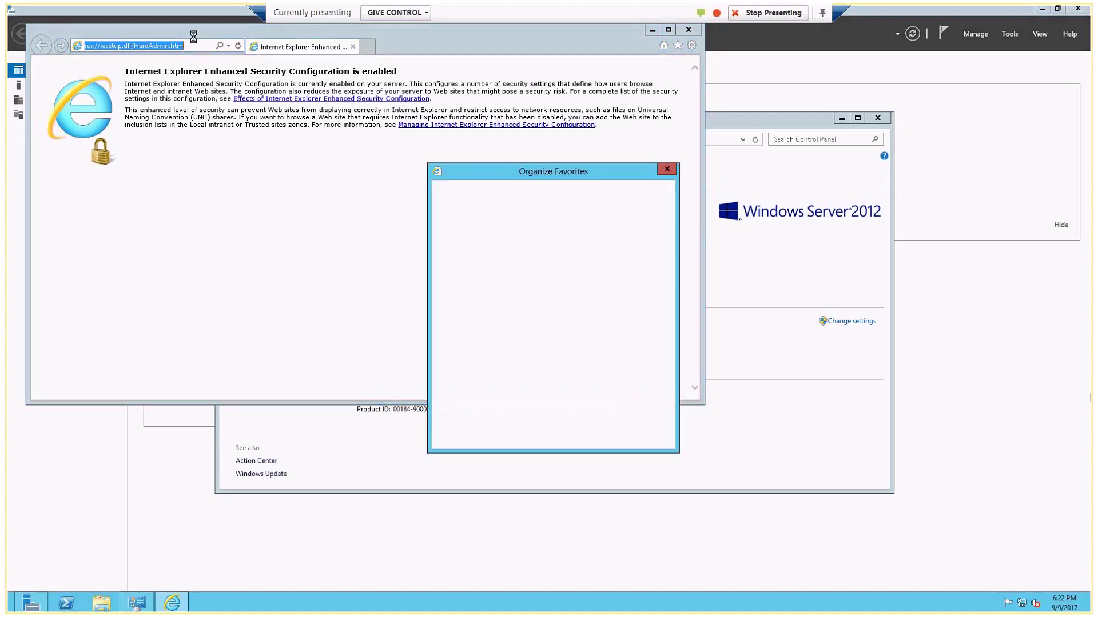
click(642, 428)
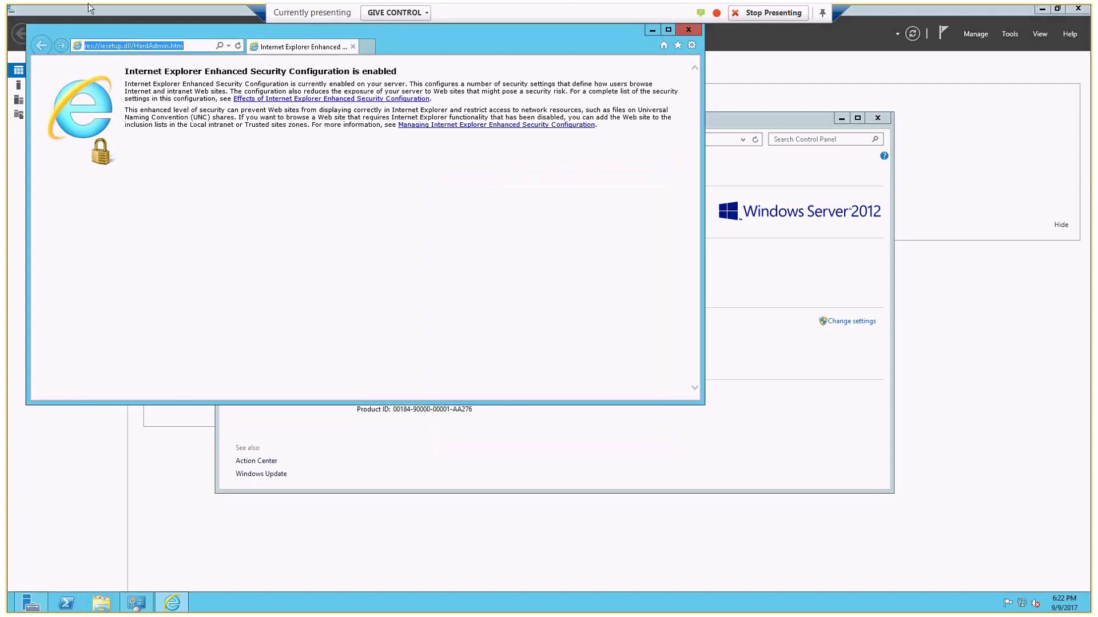
key(ctrl+v)
key(Return)
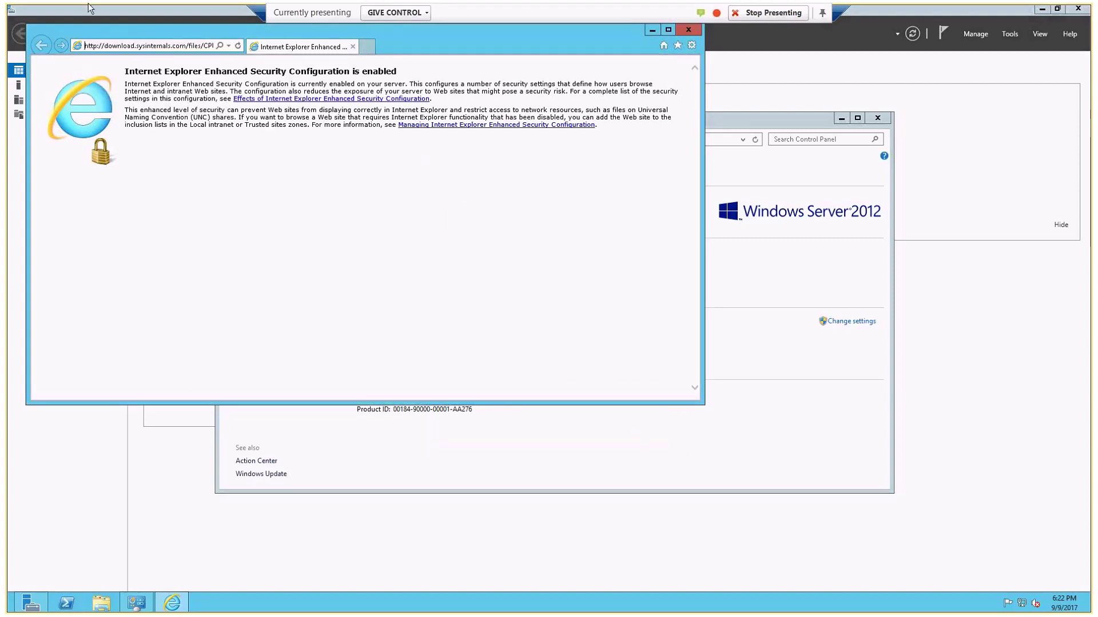
click(481, 303)
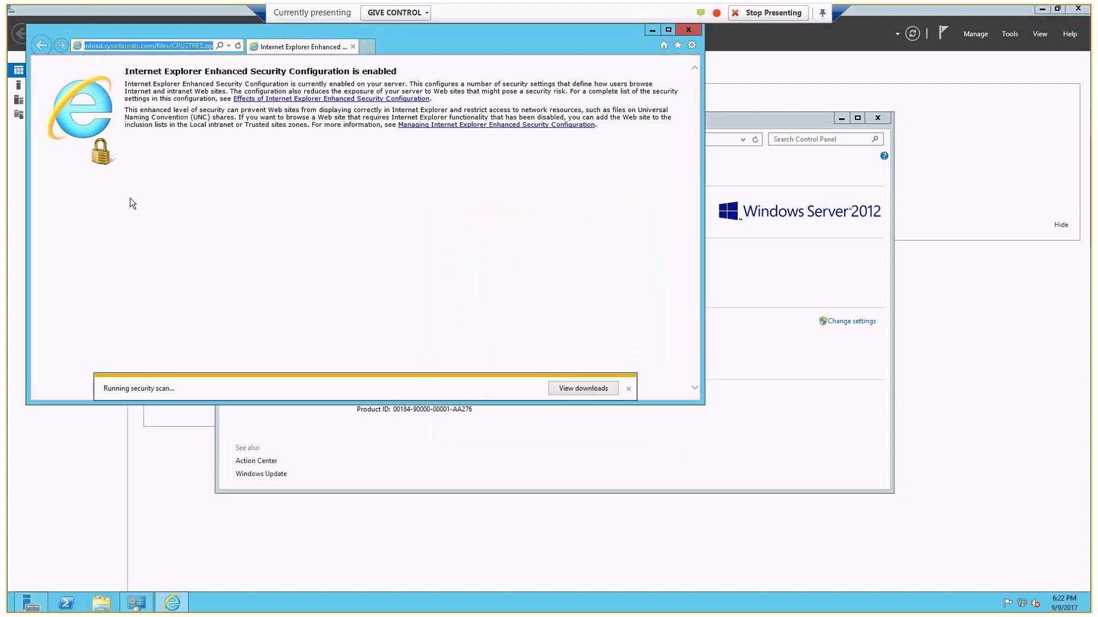
click(471, 390)
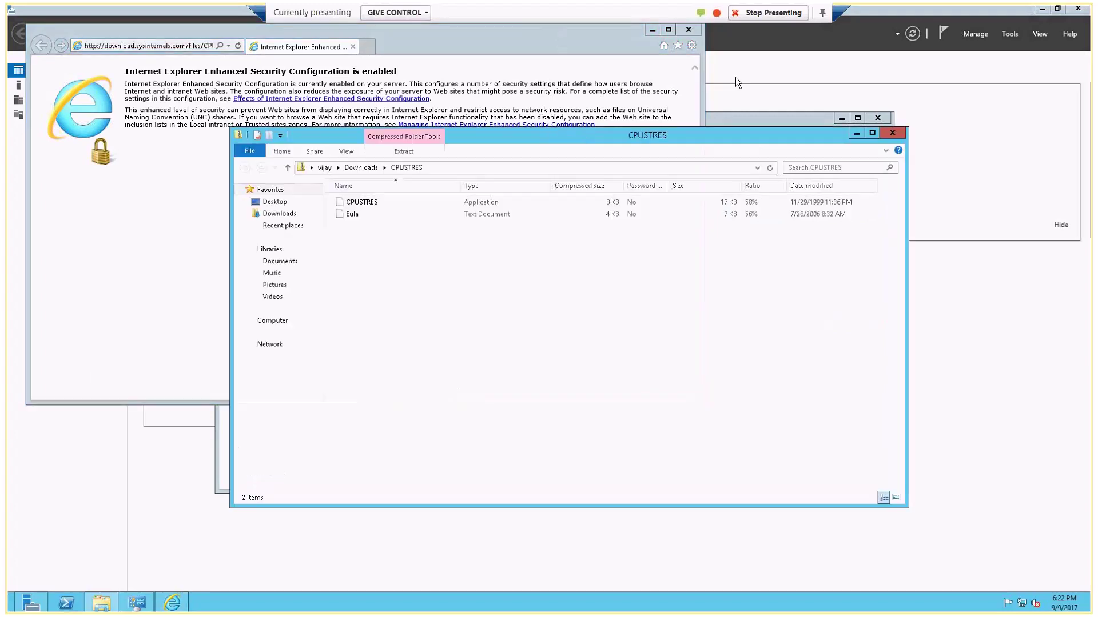
- Run CPUSTRES directly from the zipped folder, accepting the Run warning
click(688, 29)
right_click(358, 201)
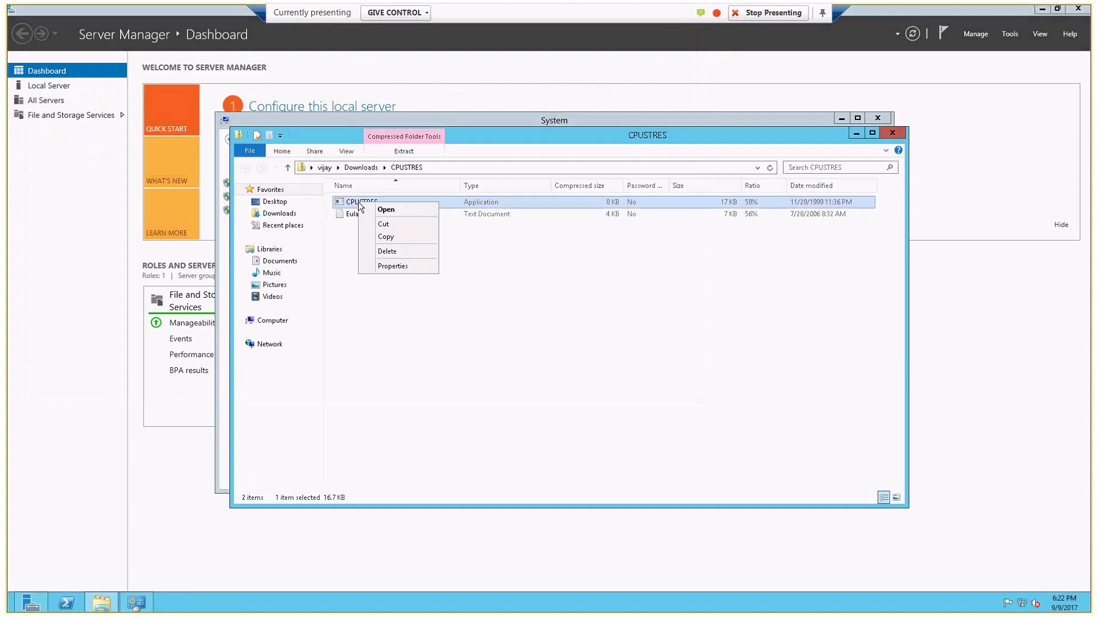
click(385, 210)
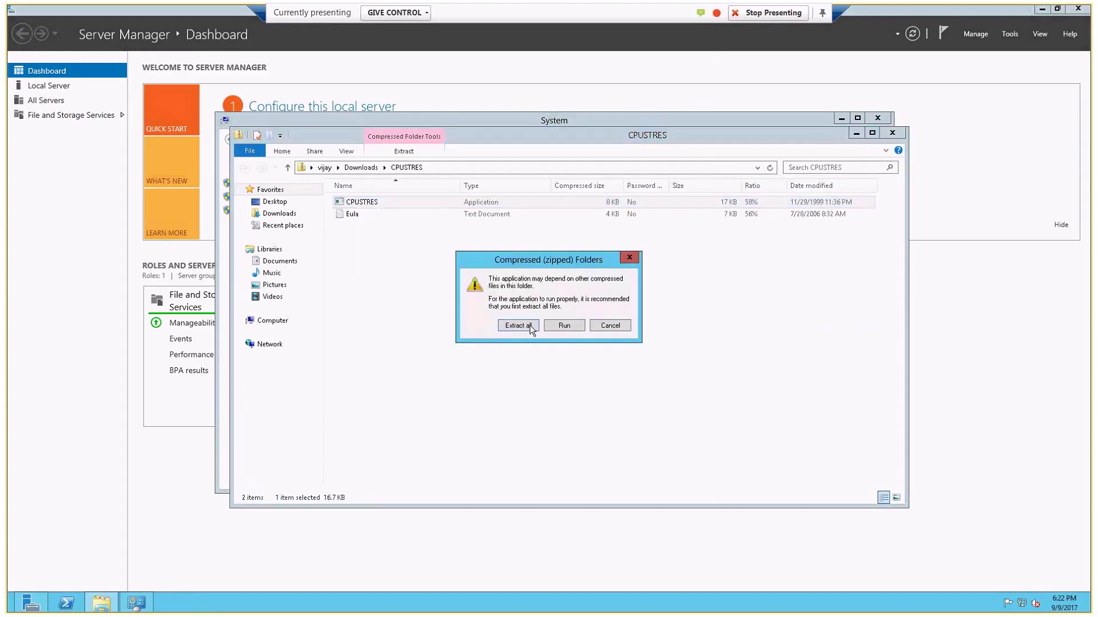
click(565, 327)
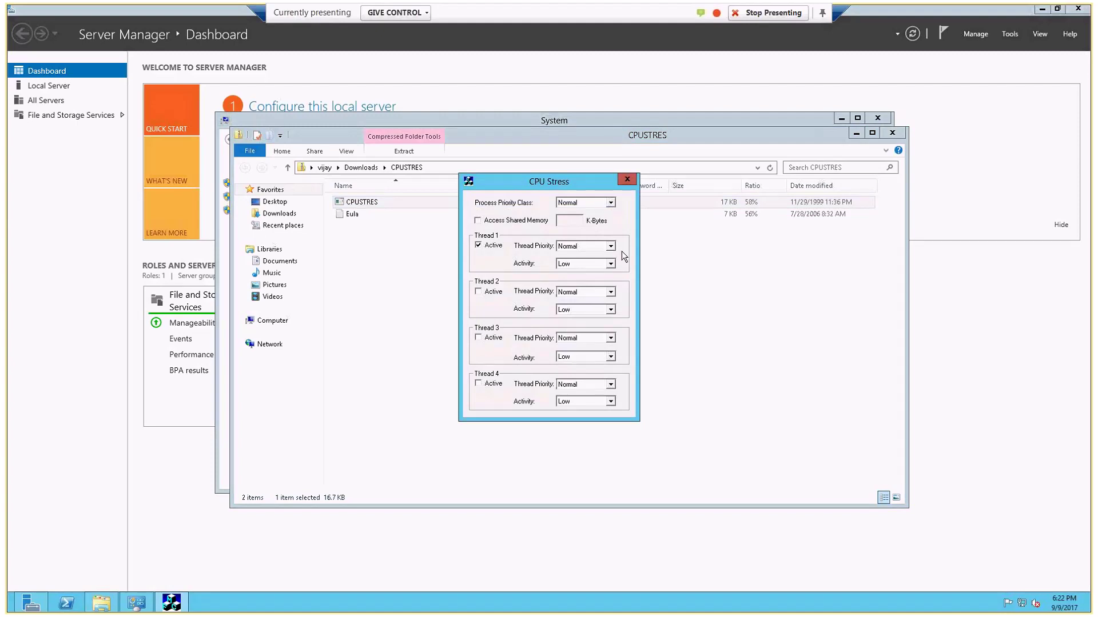
click(175, 606)
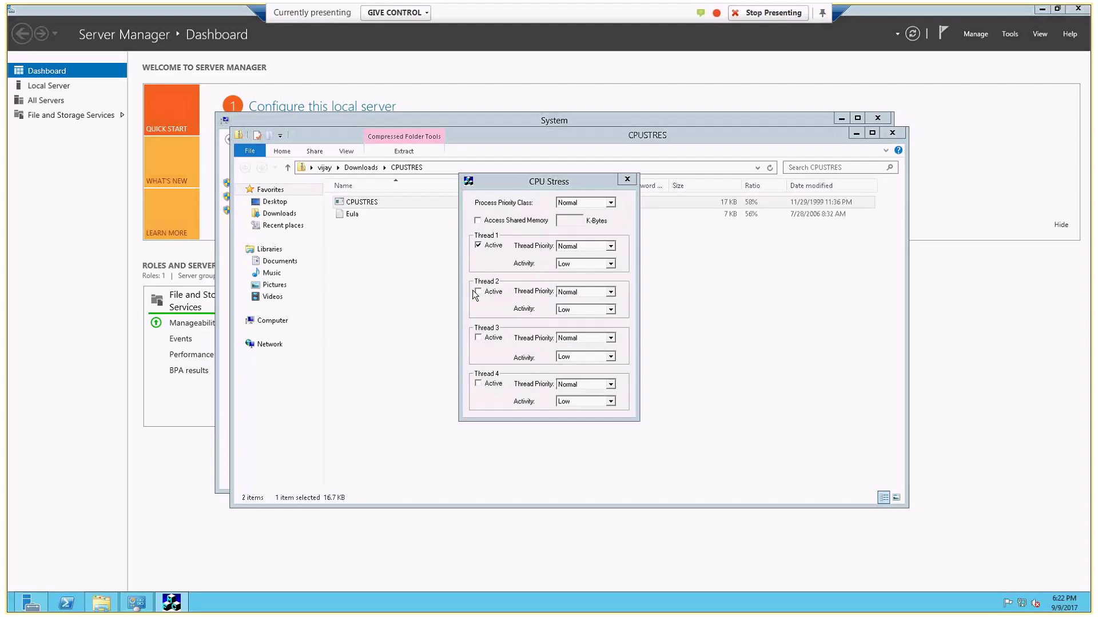
right_click(357, 605)
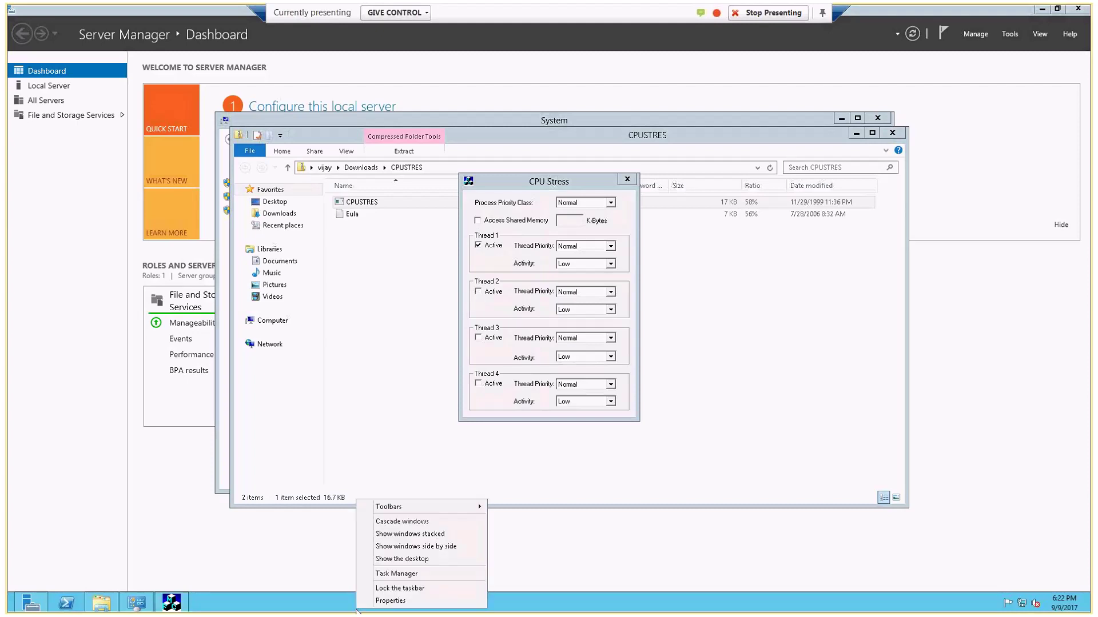
- Open Task Manager with more details and activate CPU Stress threads 2, 3 and 4
click(400, 574)
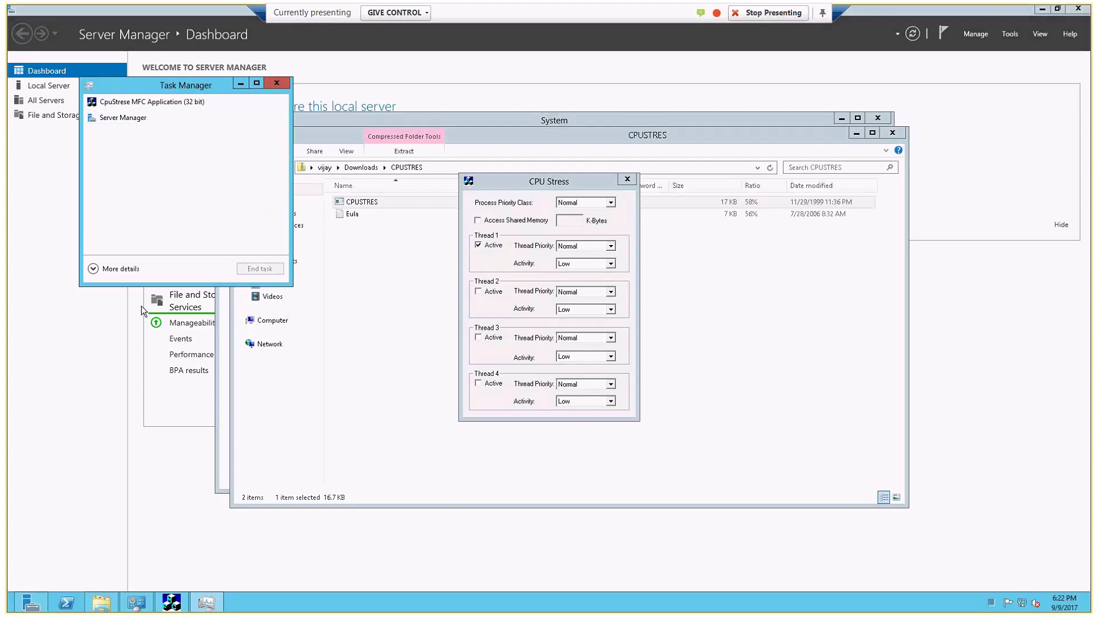
click(116, 269)
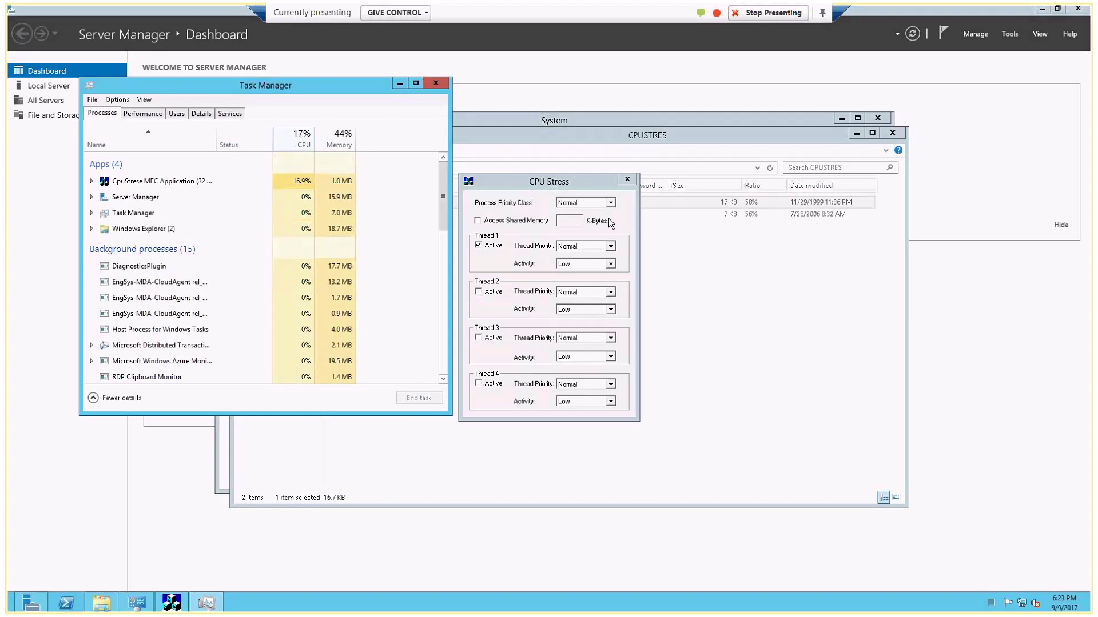
drag(566, 184, 806, 188)
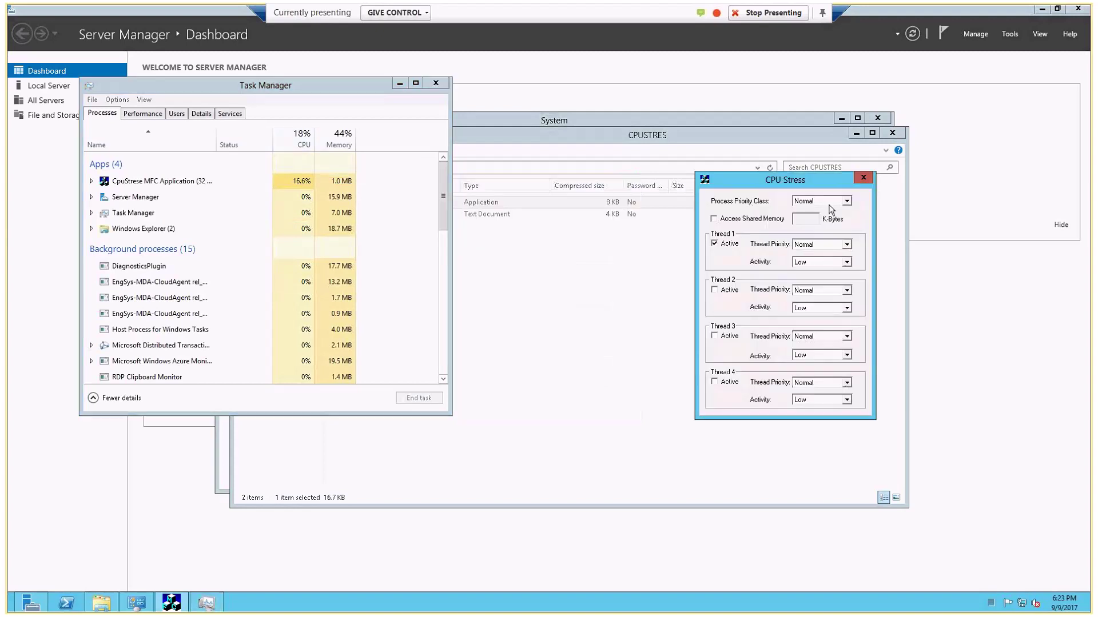
click(715, 290)
click(714, 336)
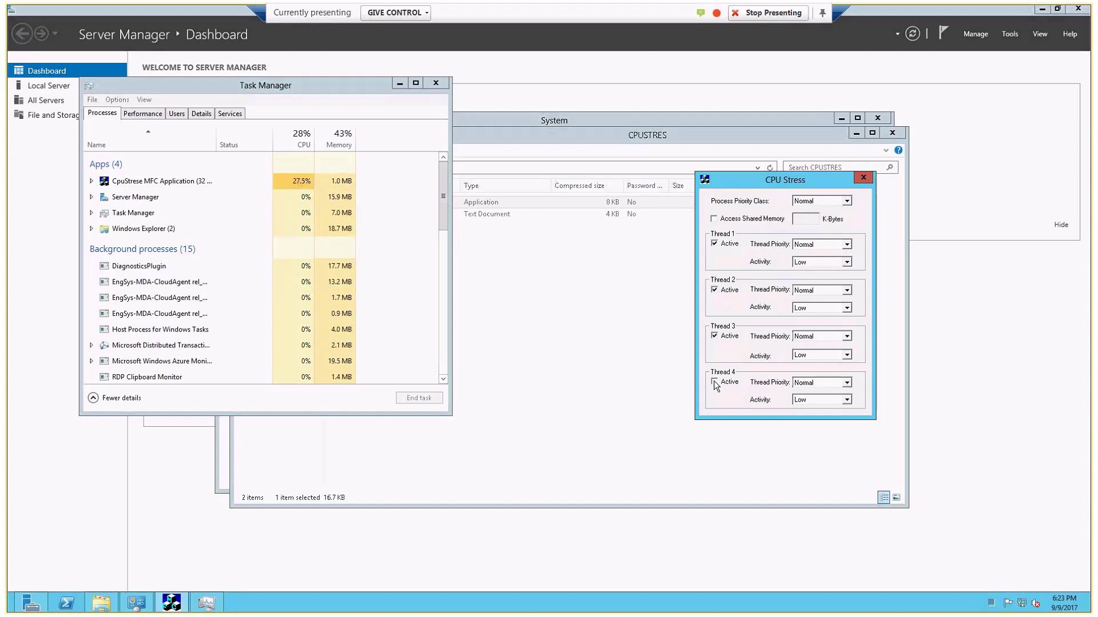
click(715, 381)
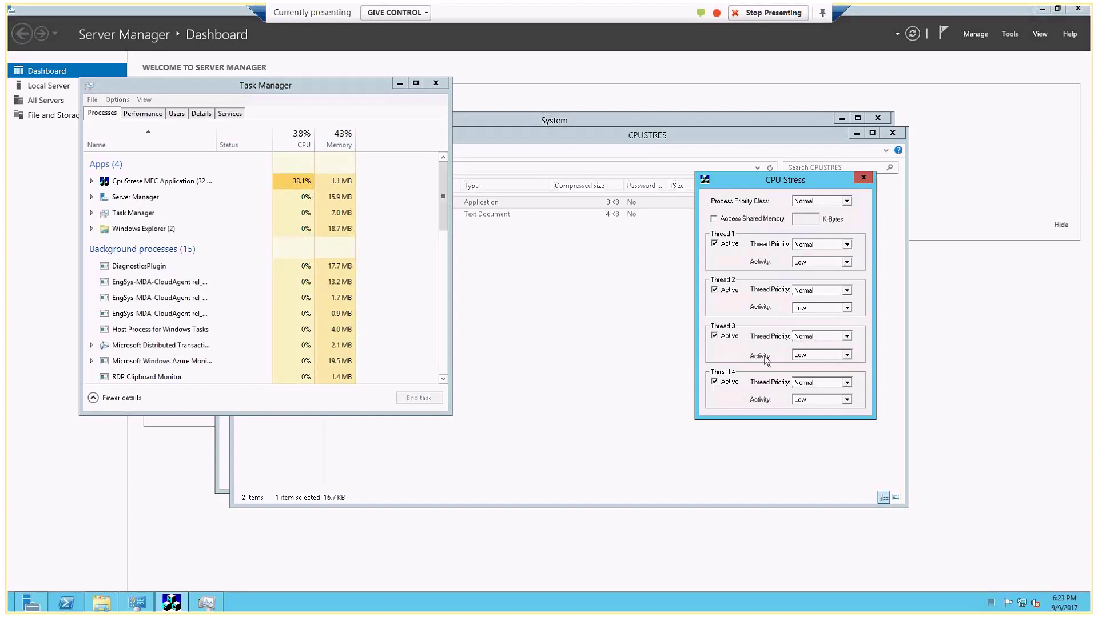
- Keep process and thread priorities at Normal and set thread 2 activity to Busy
click(805, 247)
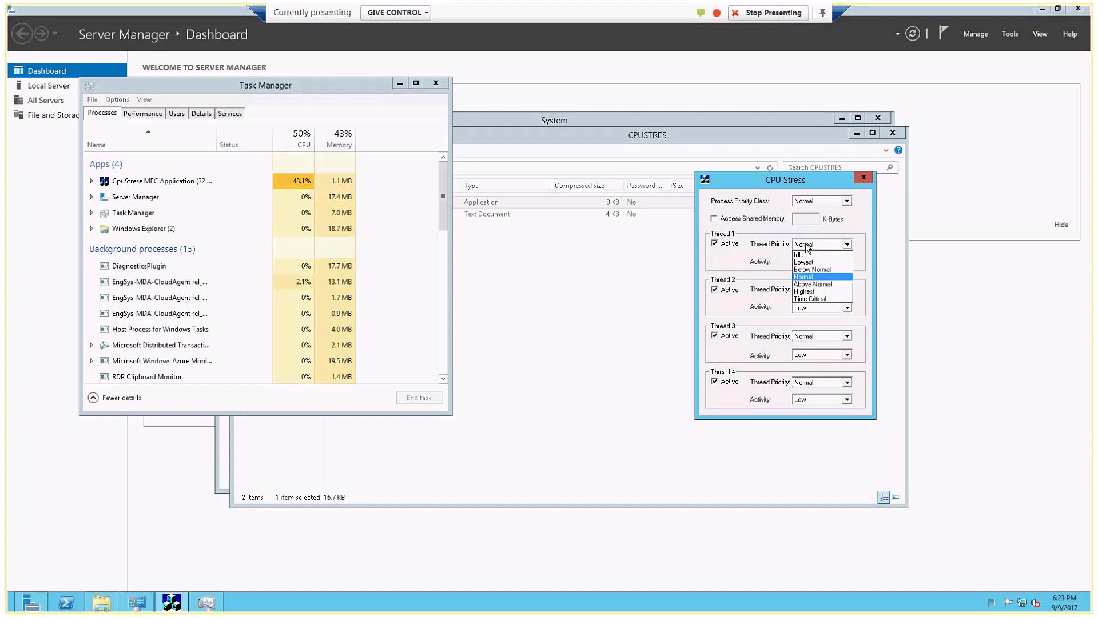
click(807, 246)
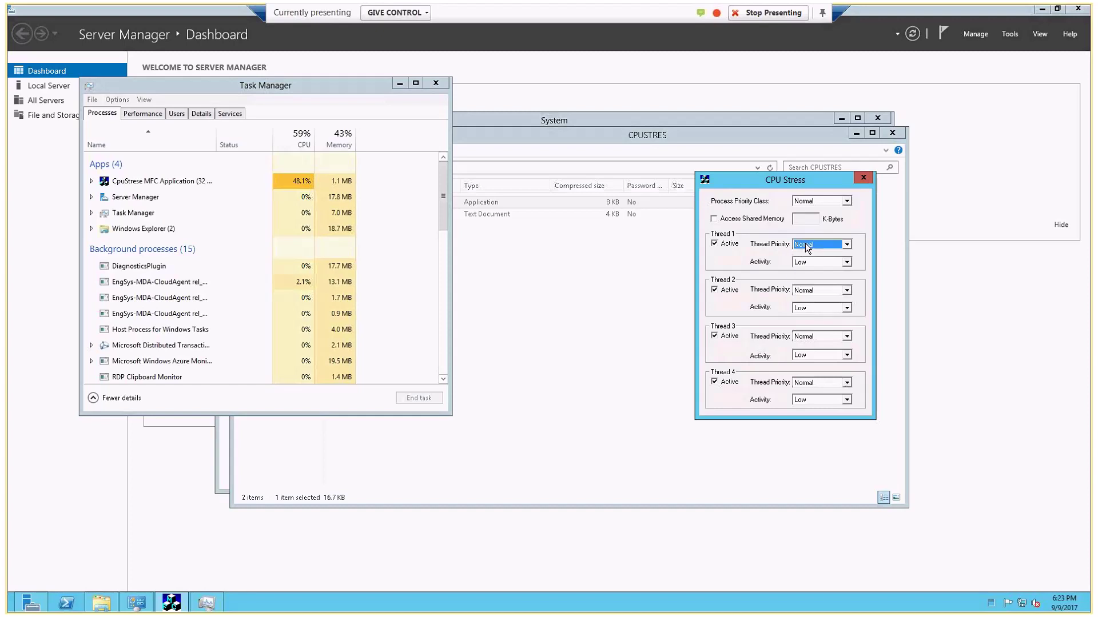
click(843, 204)
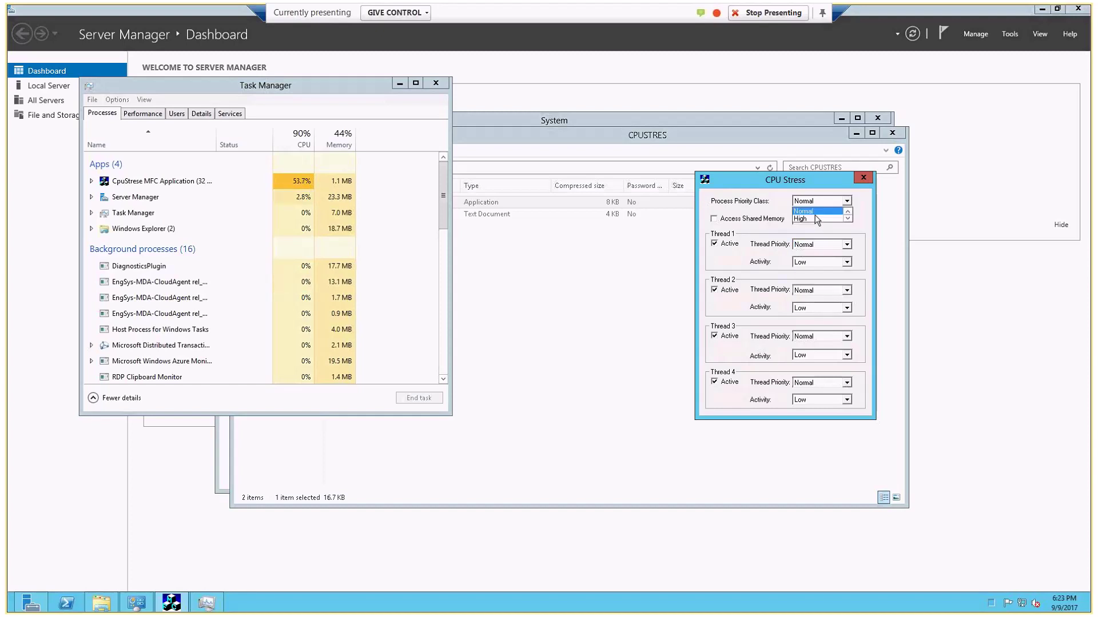
click(790, 221)
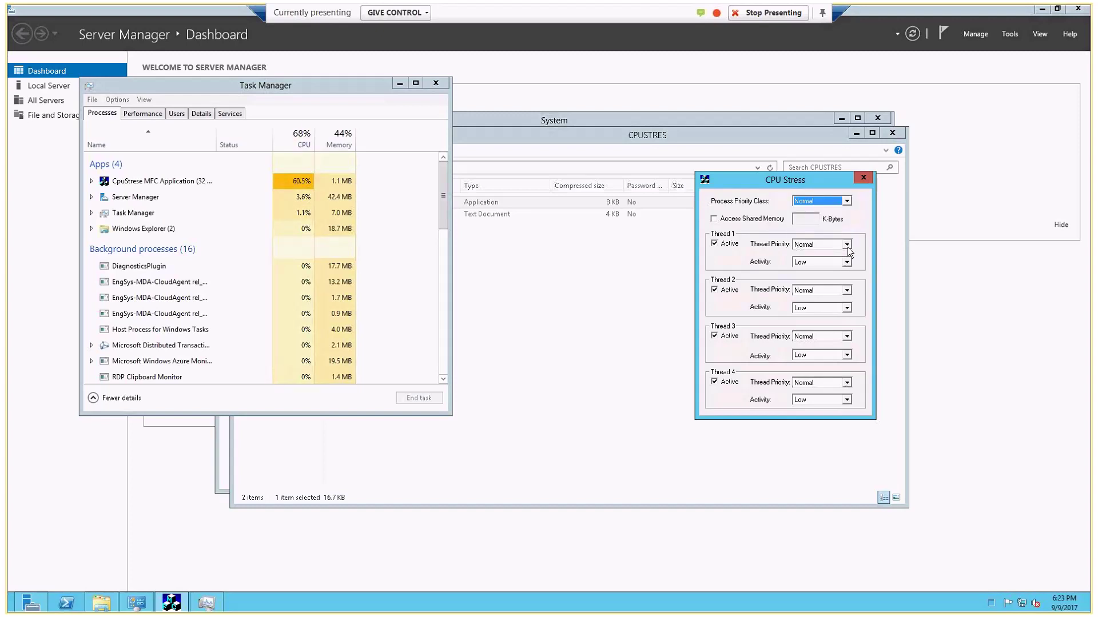
click(845, 289)
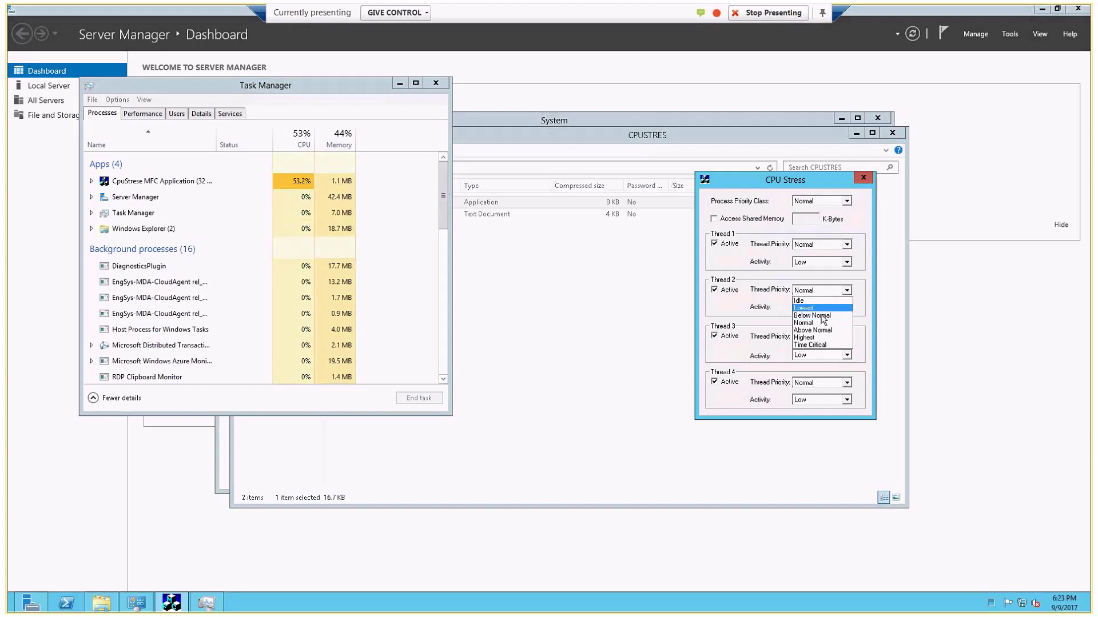
click(780, 311)
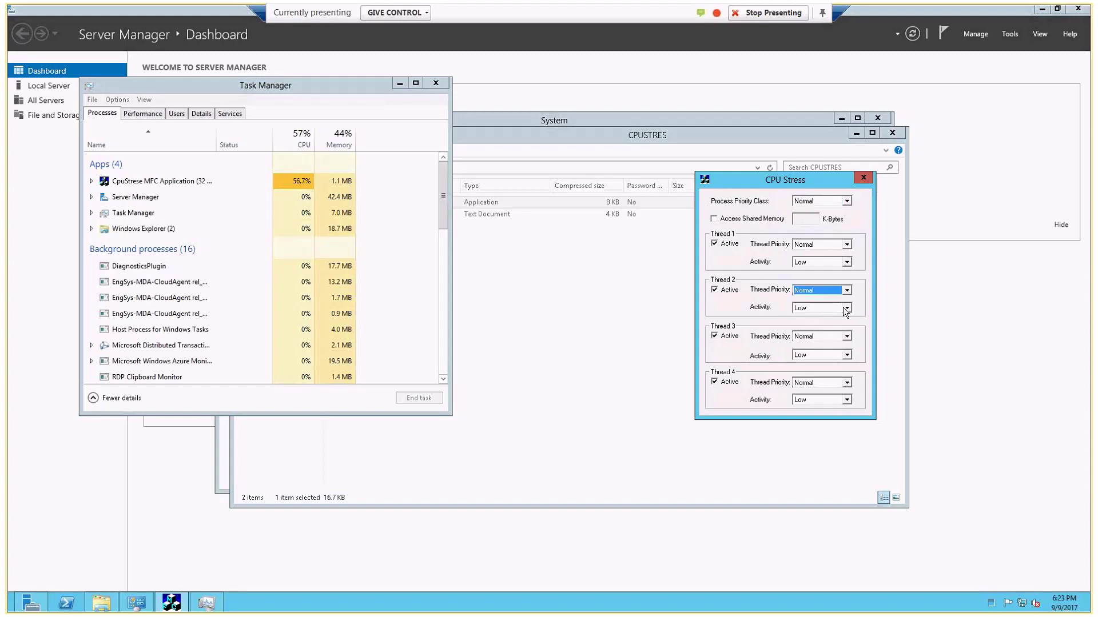
click(847, 310)
click(803, 334)
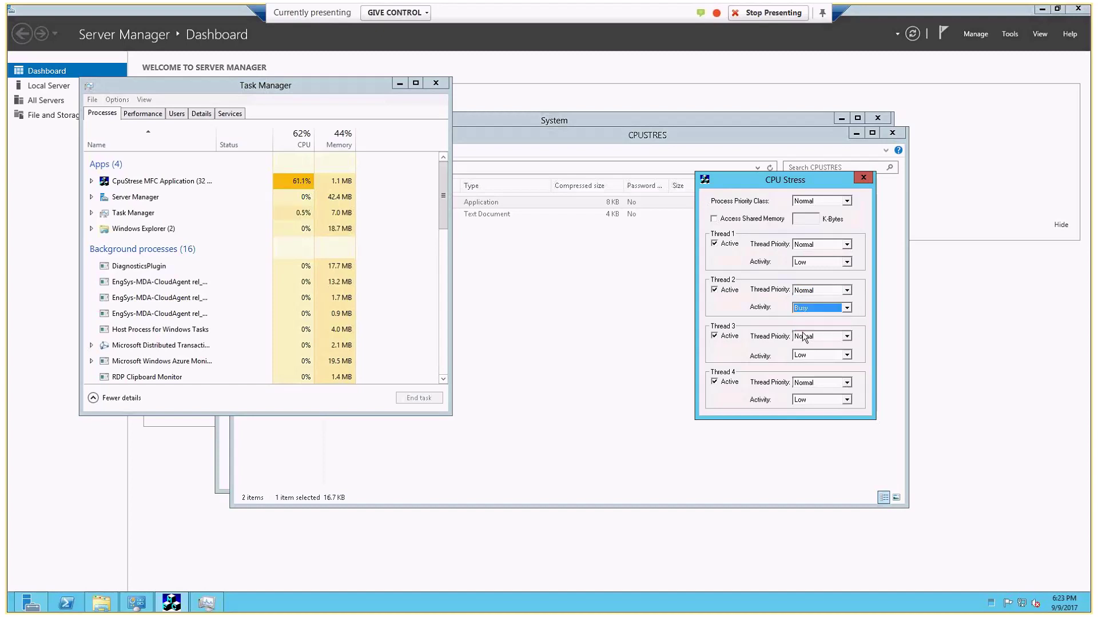
- Set thread 1 activity to Busy, keep thread 2 at Normal priority, then return to the CPUSTRES folder
click(846, 262)
click(808, 289)
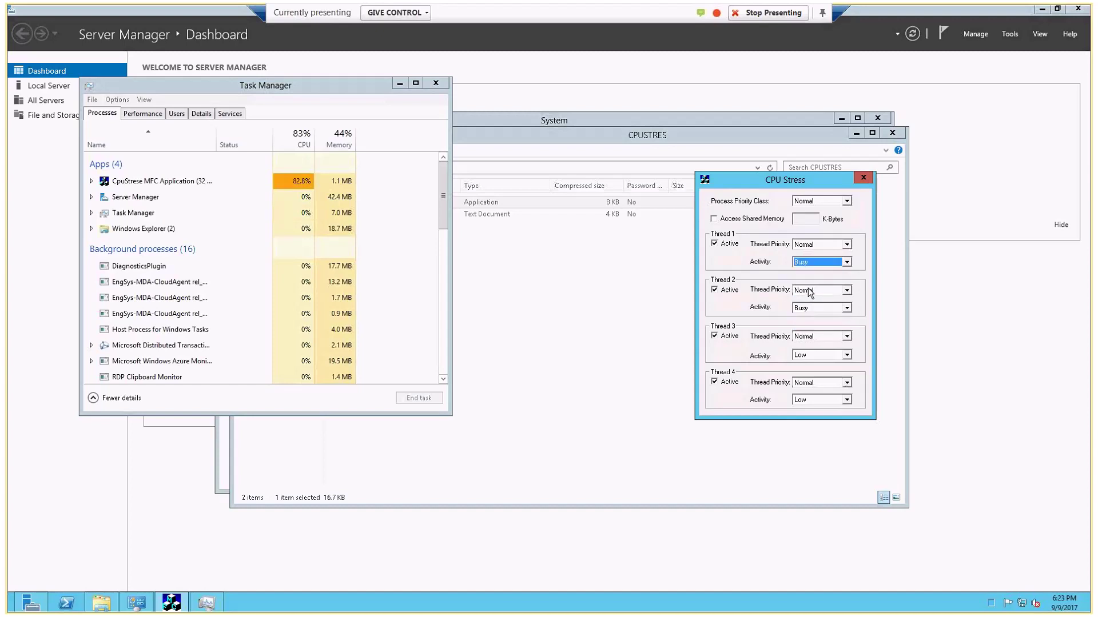
click(809, 290)
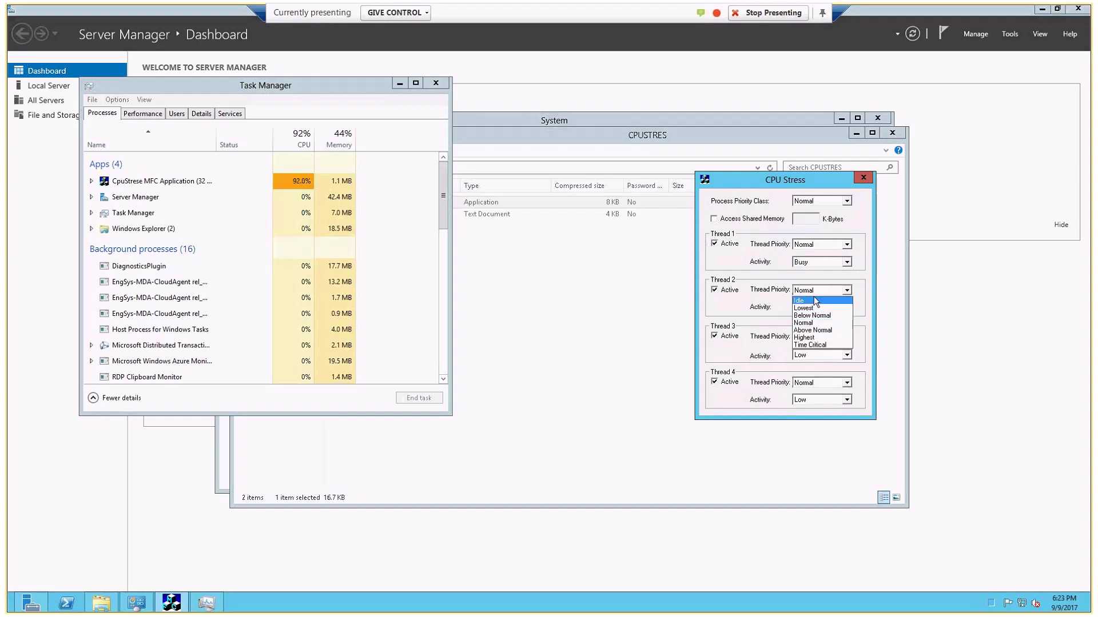
click(809, 324)
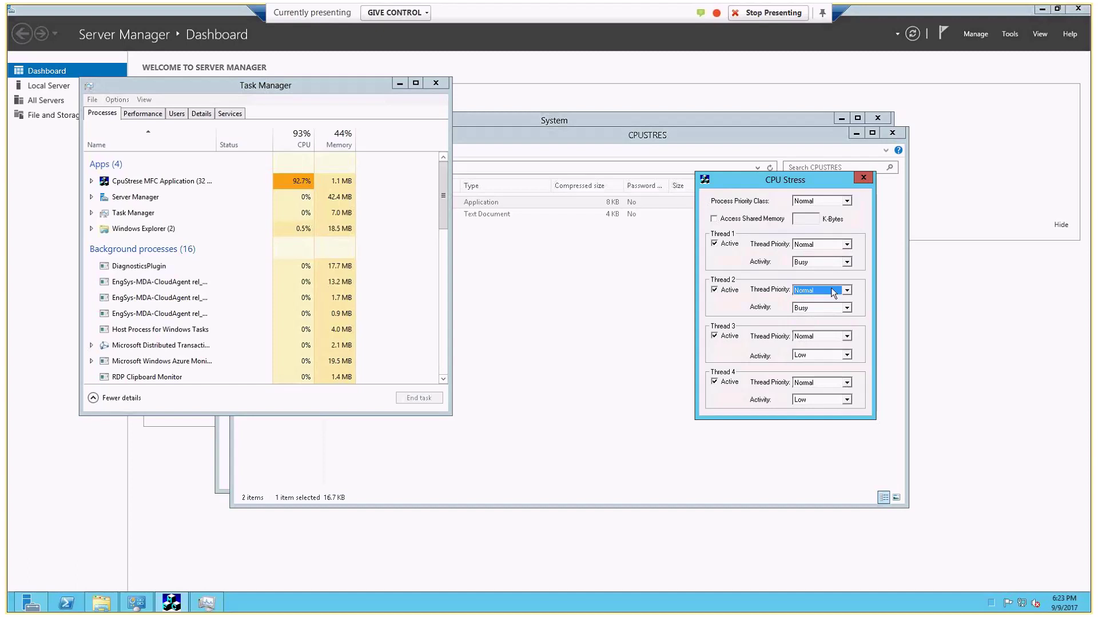
click(847, 263)
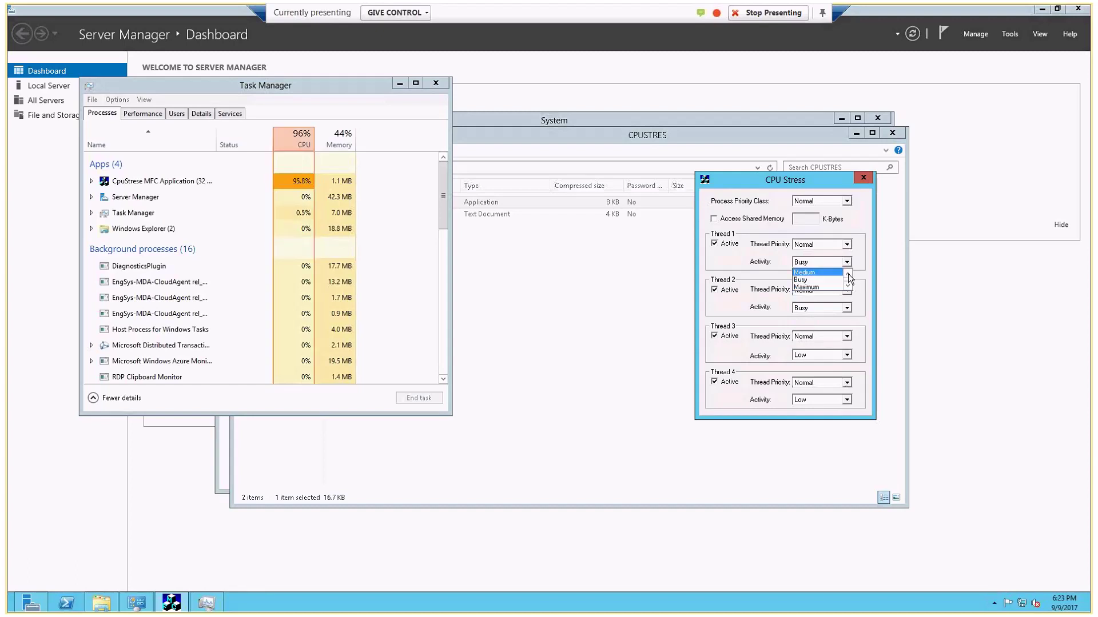
click(812, 287)
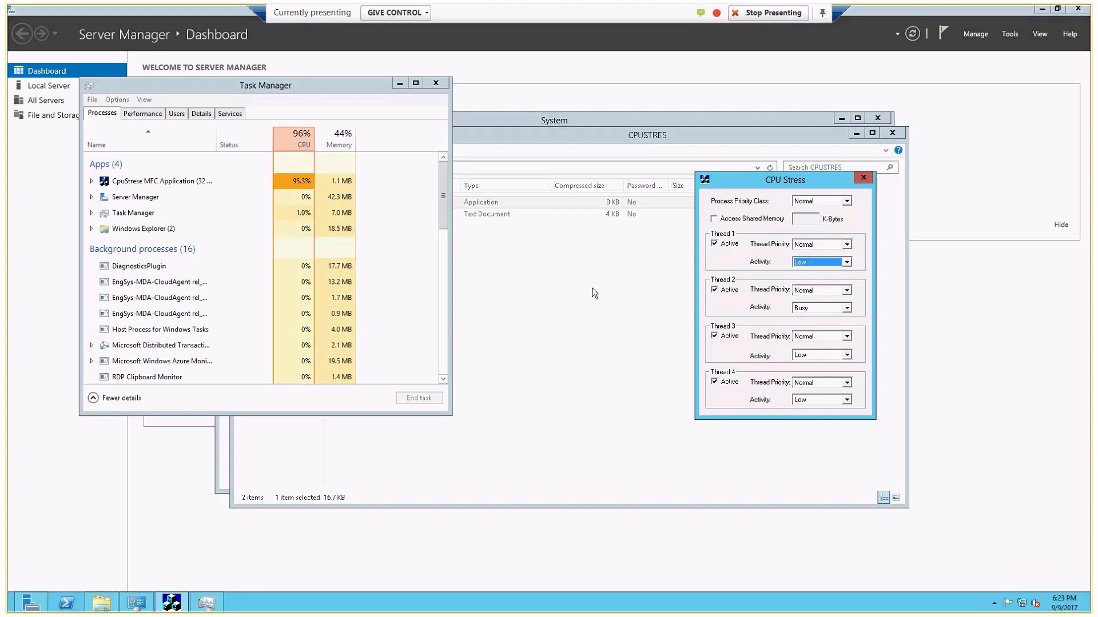
click(592, 287)
click(591, 287)
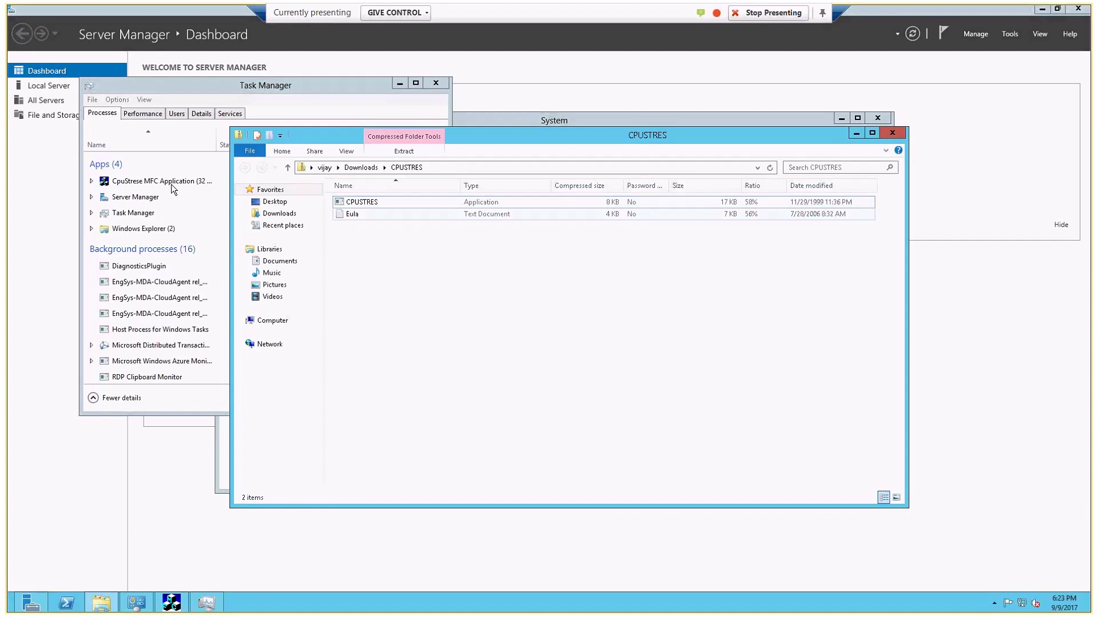
- Check CPU load in Task Manager, then restore the RDP window and return to the local lab guide
click(220, 158)
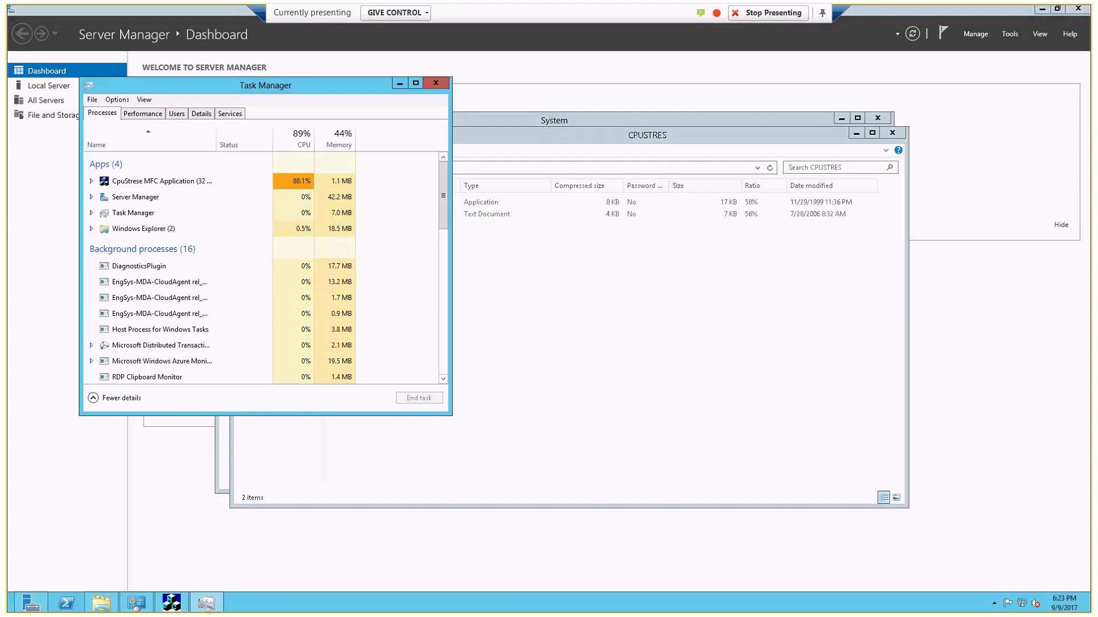
double_click(847, 12)
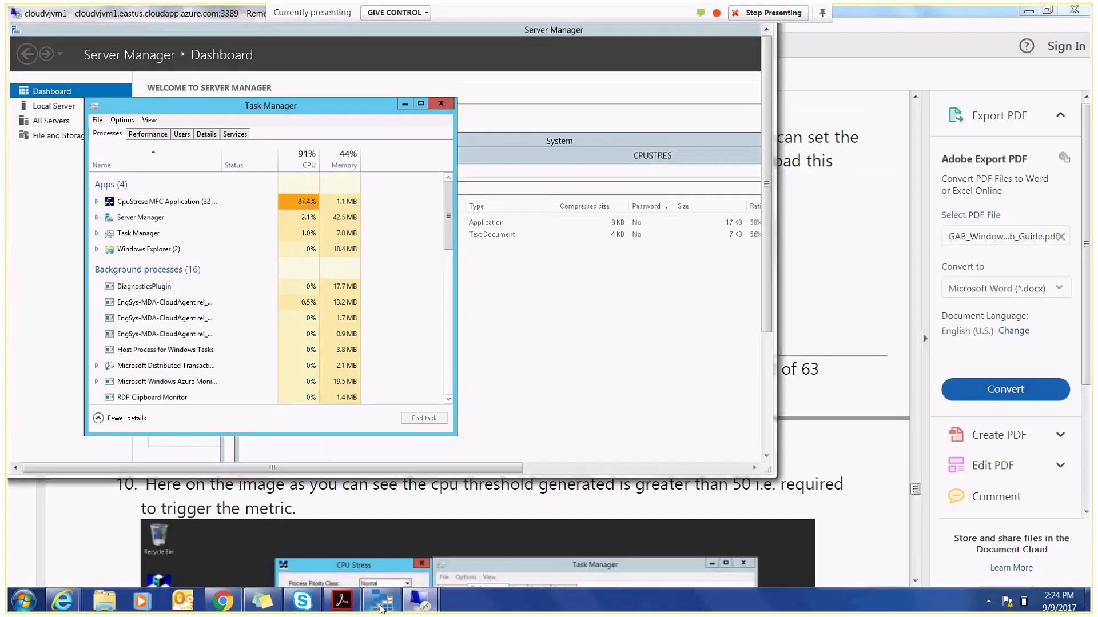
key(alt+Tab)
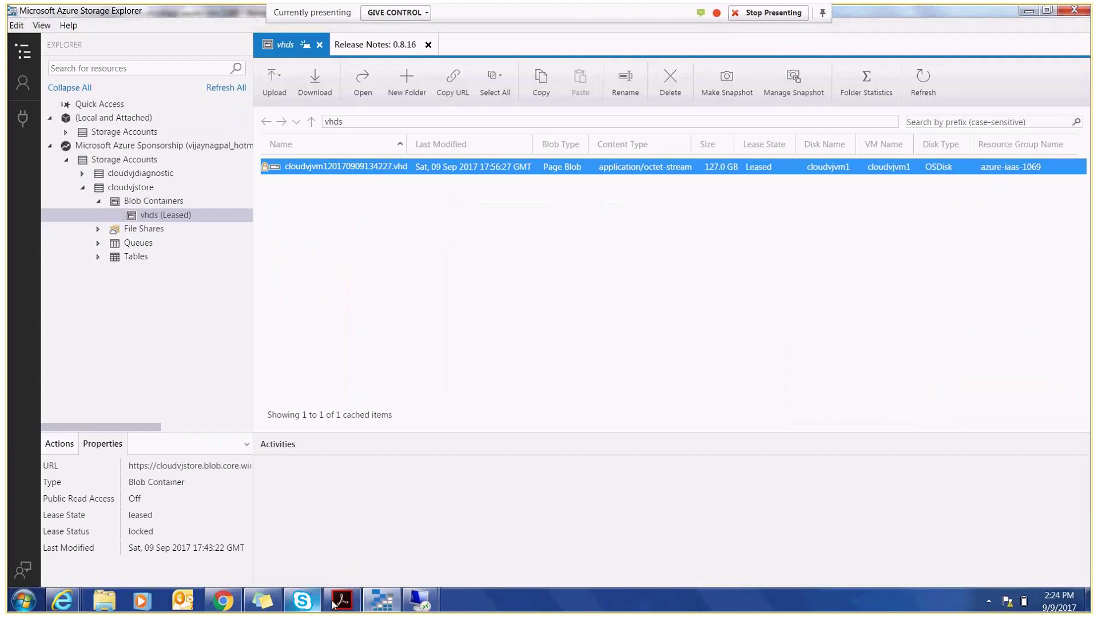
click(335, 604)
drag(915, 491, 919, 512)
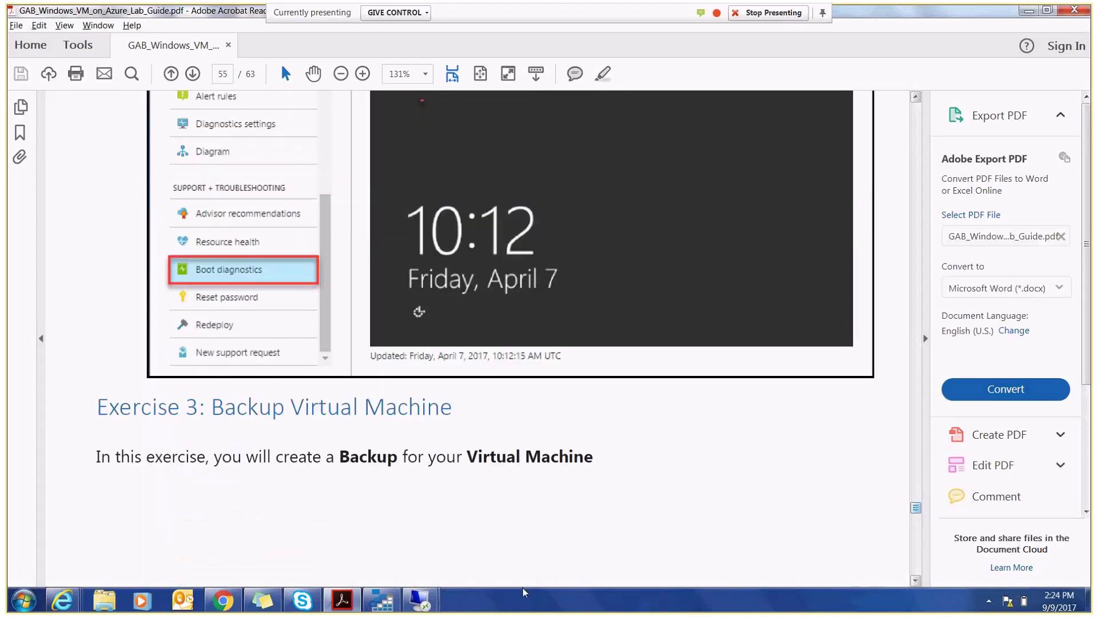
mouse_move(62, 600)
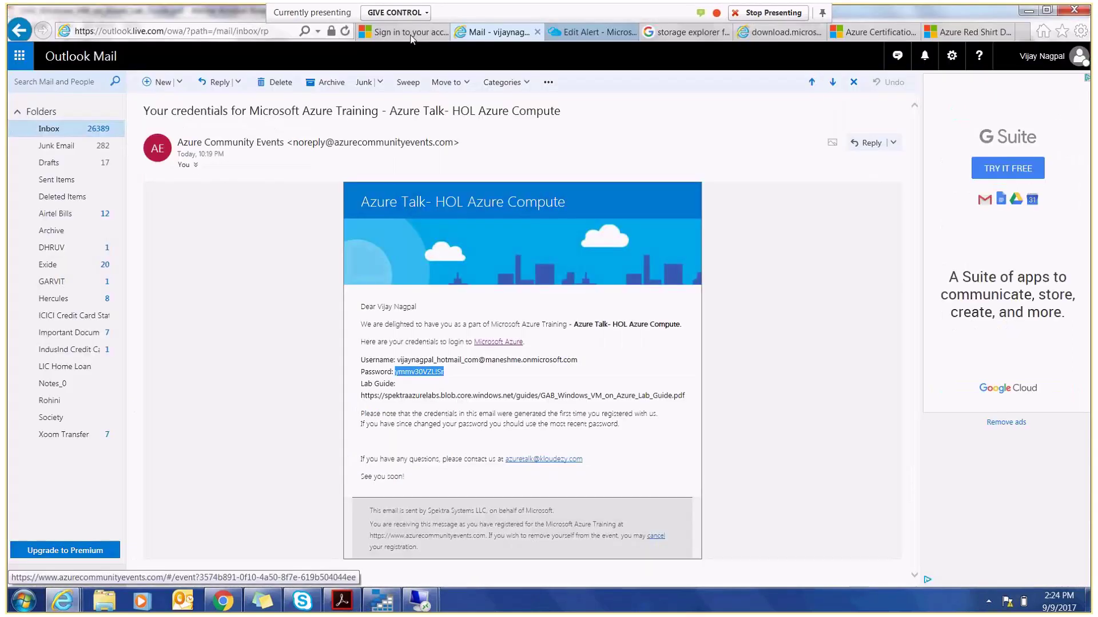
- Close the CPU80 Edit Alert blade and open cloudvjvm1's Boot diagnostics
click(595, 32)
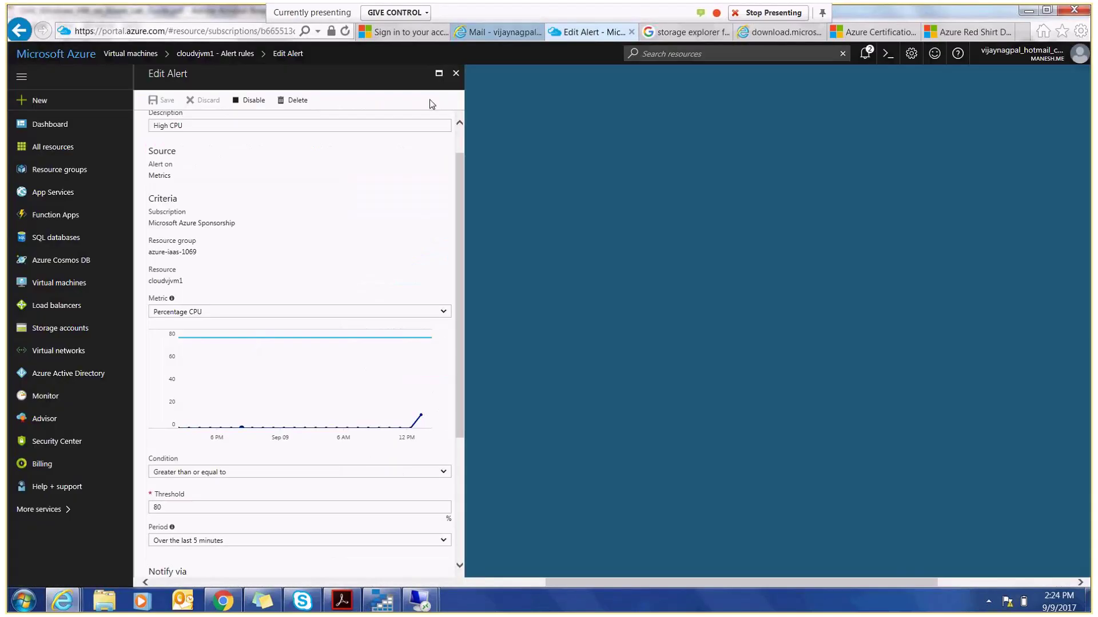
click(456, 75)
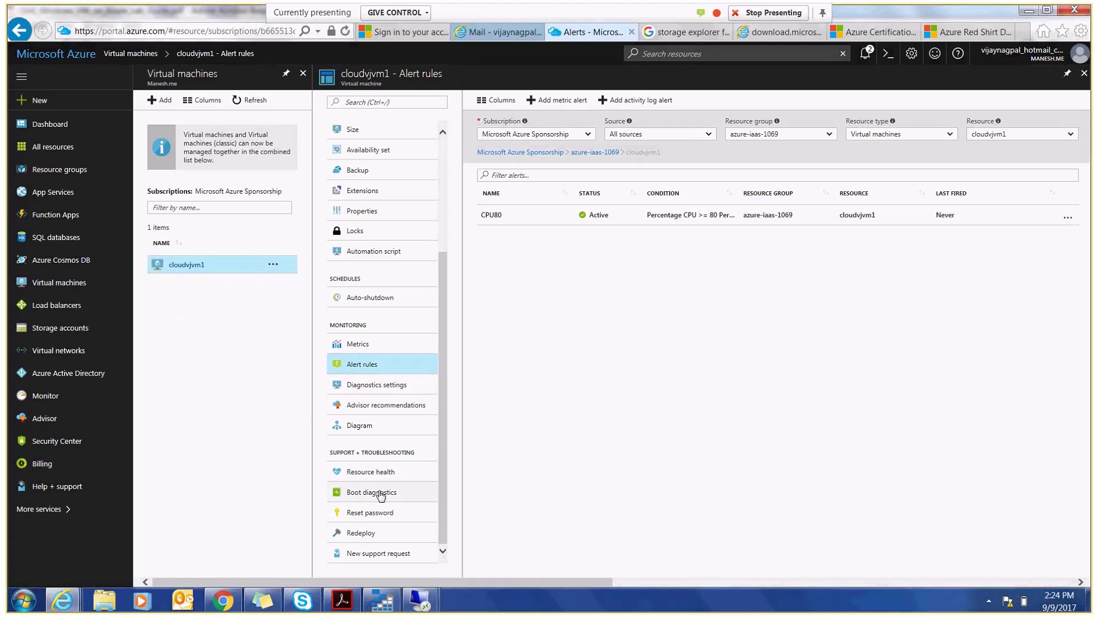
click(379, 493)
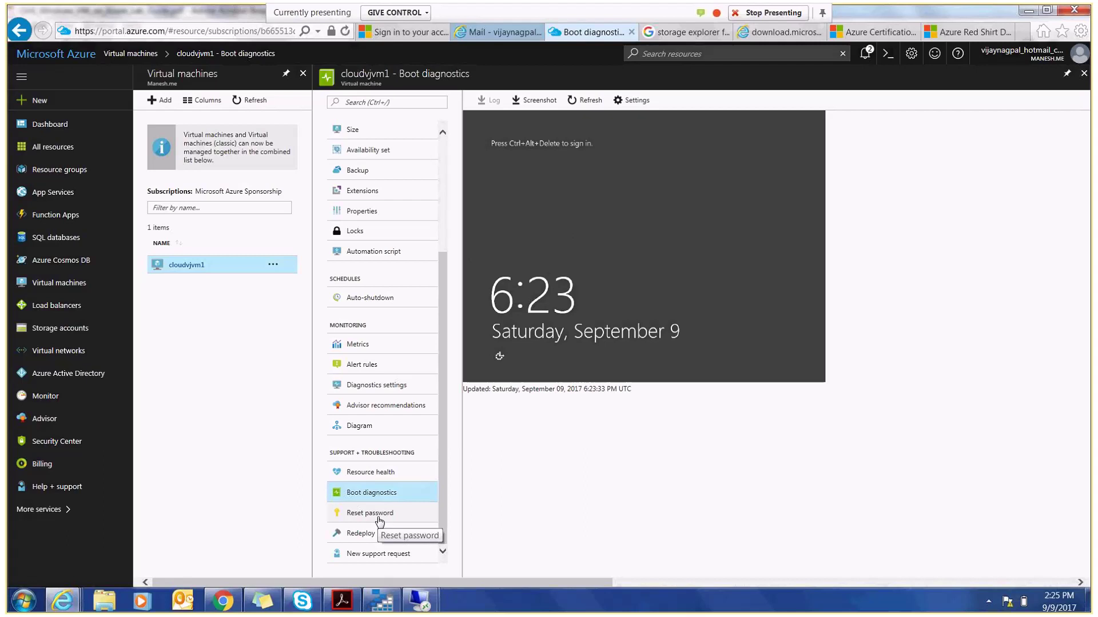
click(380, 522)
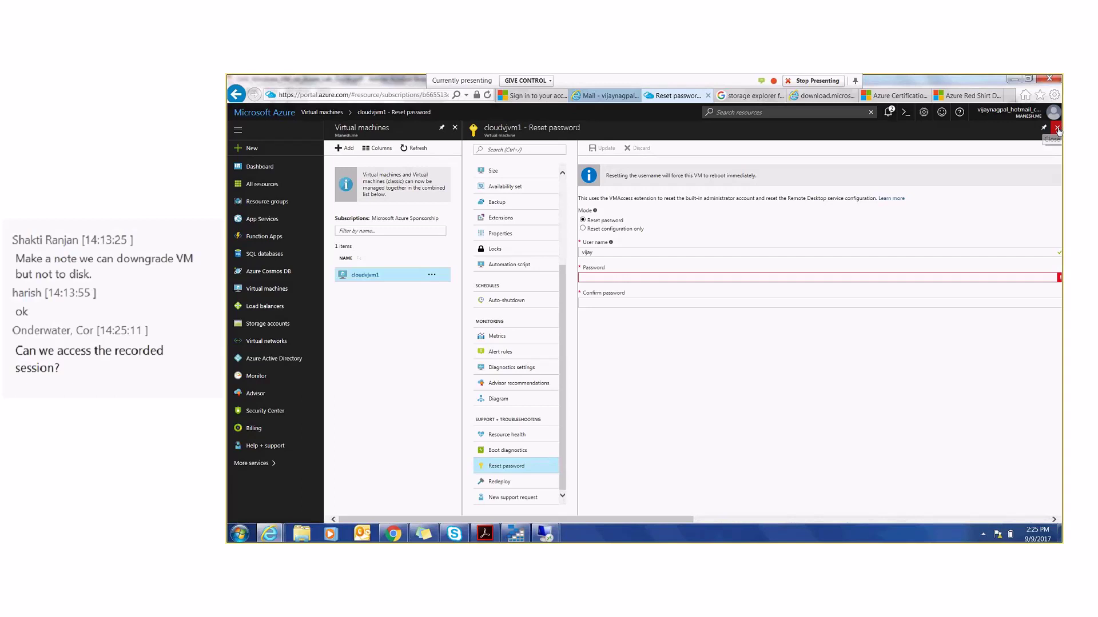
click(1057, 128)
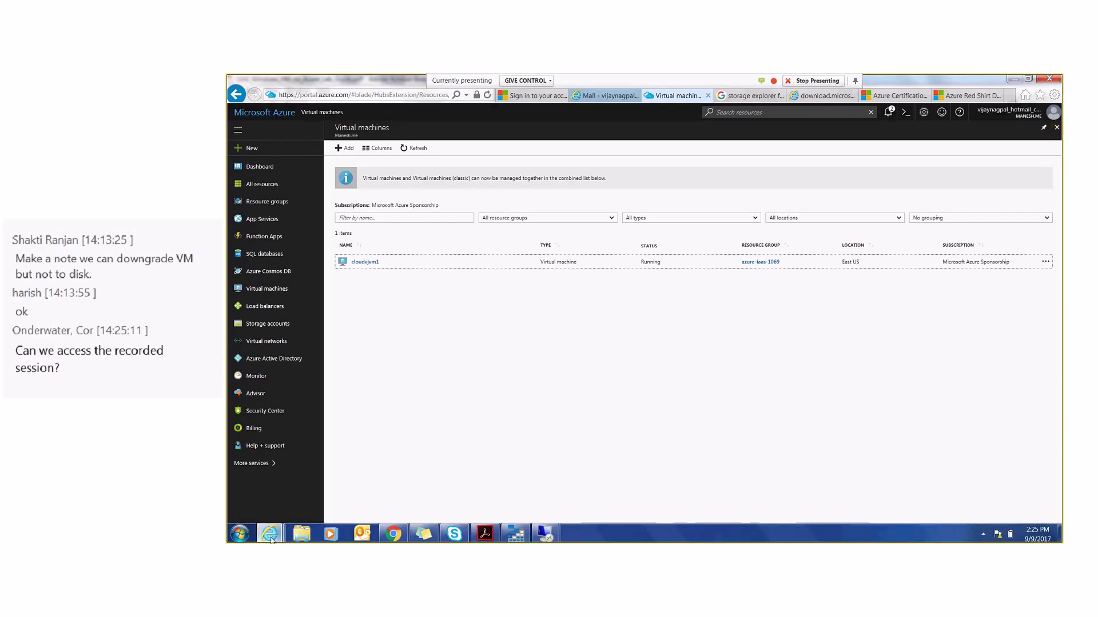
click(393, 535)
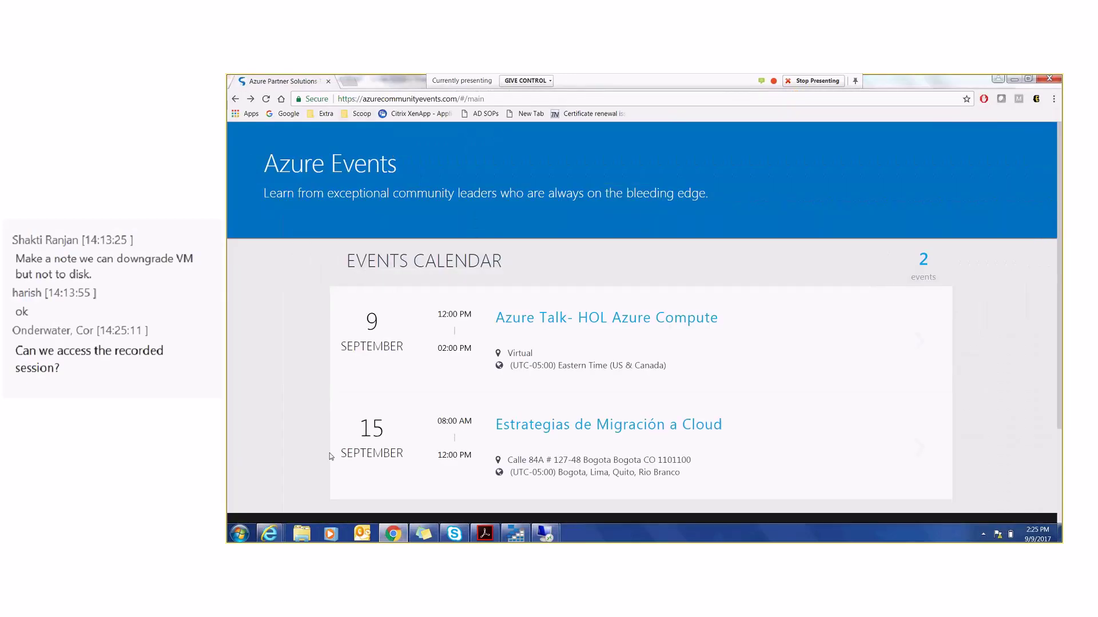
click(269, 535)
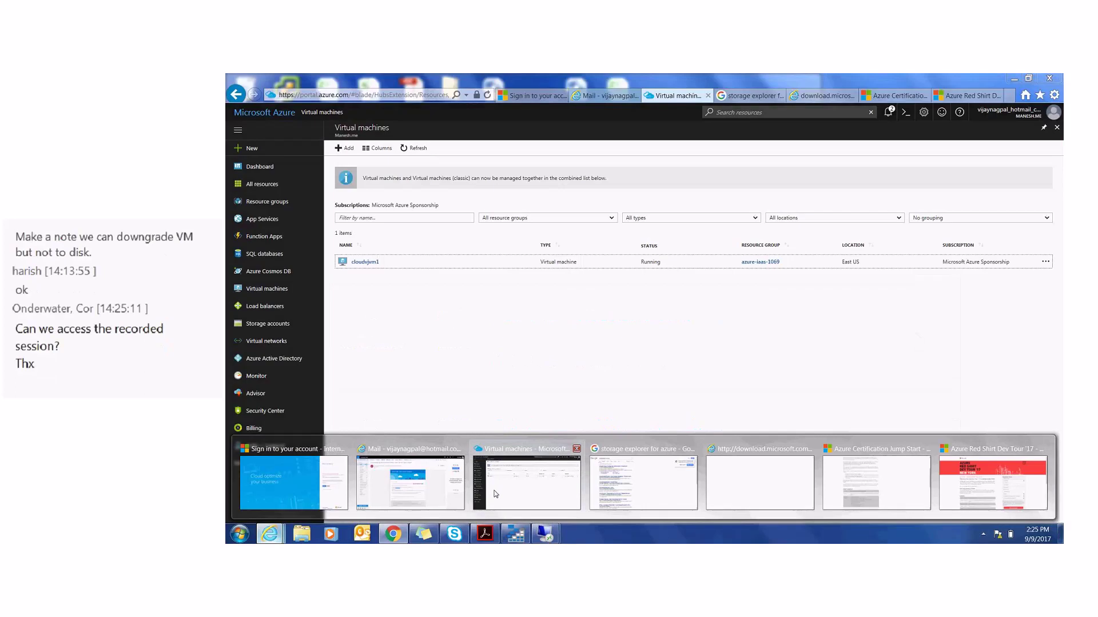
click(494, 491)
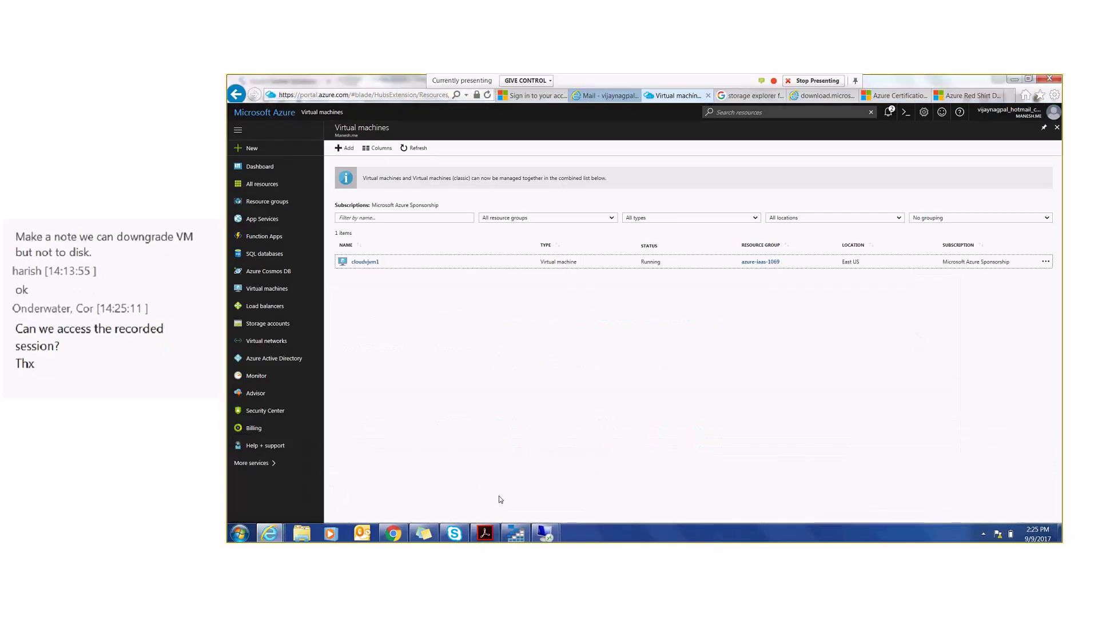
mouse_move(544, 537)
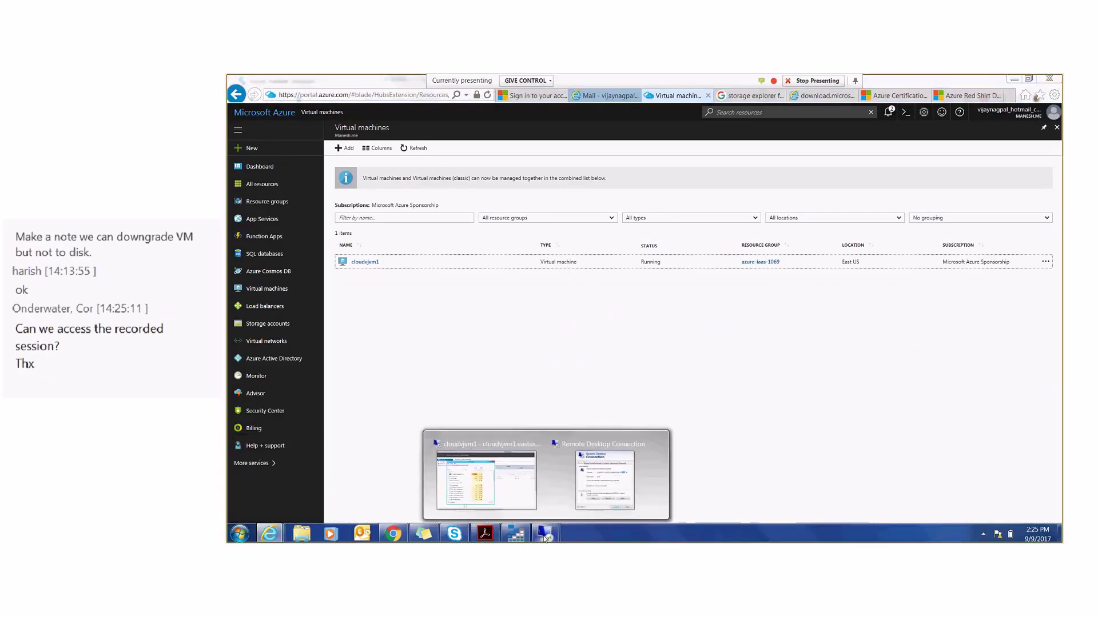
mouse_move(575, 513)
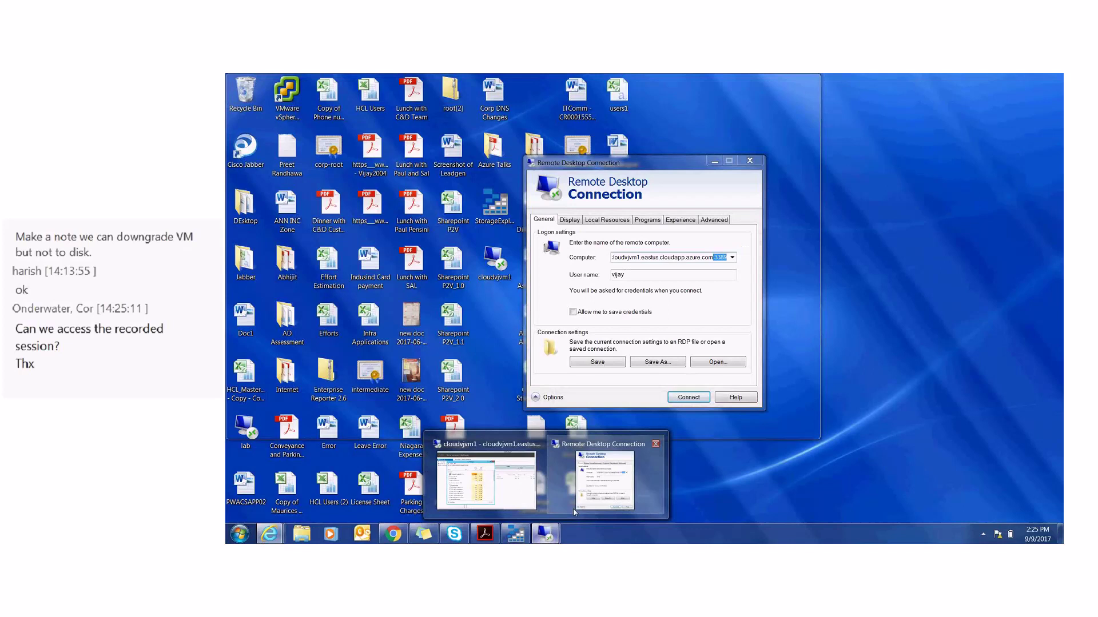
click(575, 513)
click(749, 163)
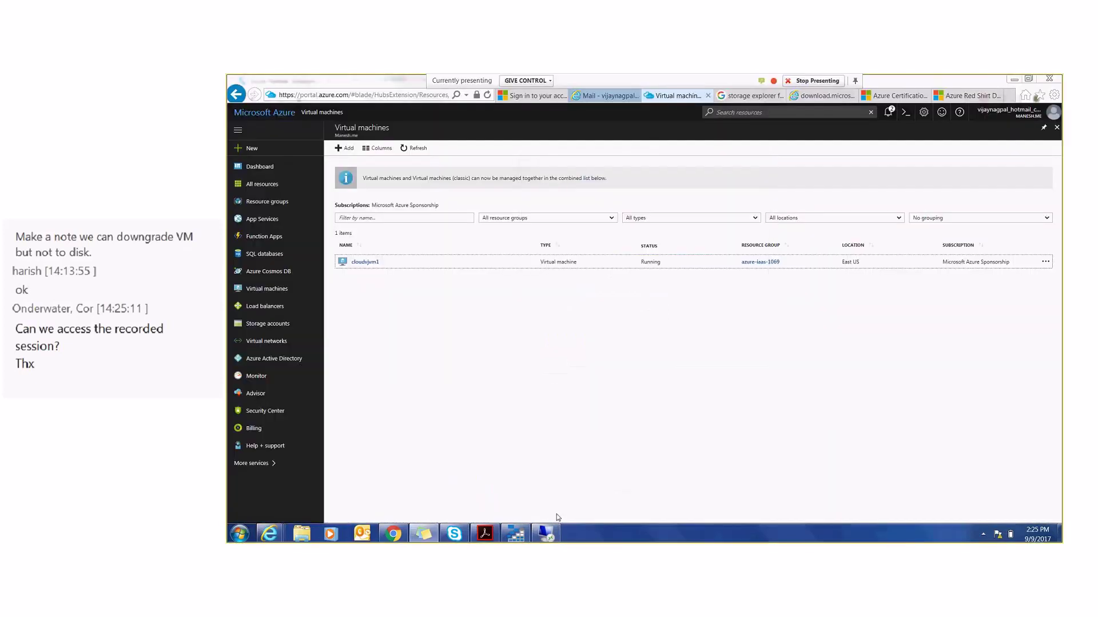
- Confirm the VM's stress app uses about 90% CPU, then return to the Azure Virtual machines list
click(545, 534)
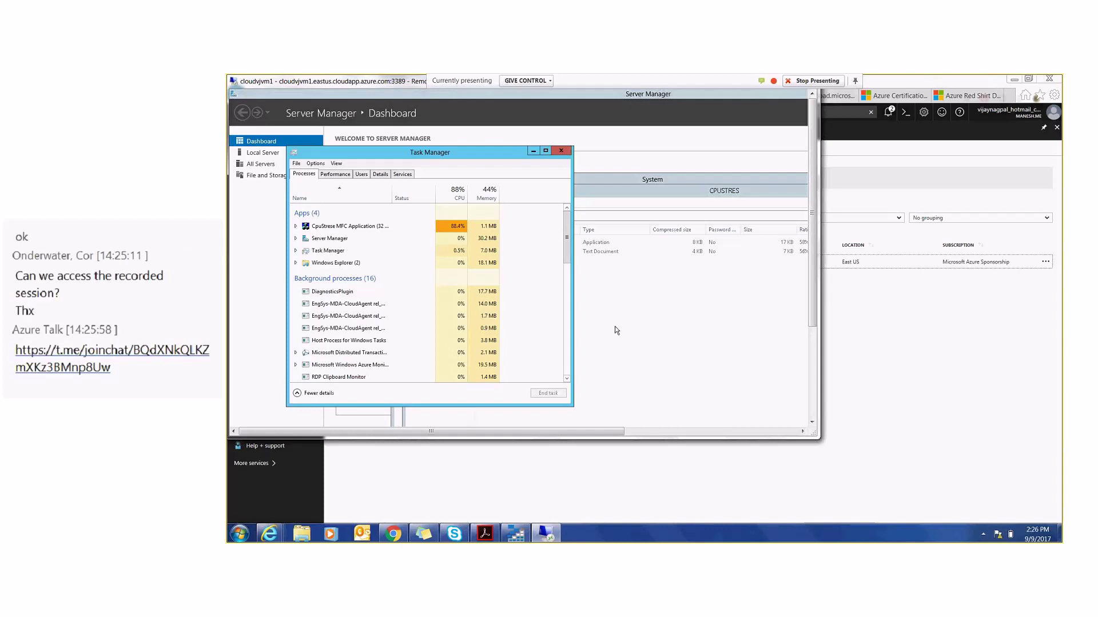
mouse_move(272, 533)
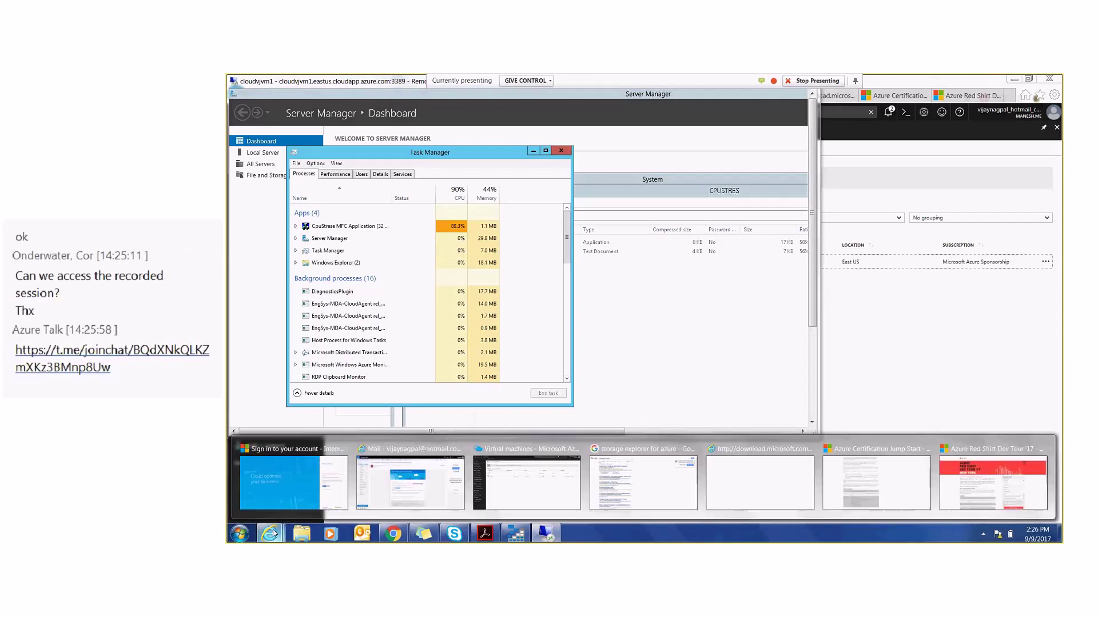
click(401, 507)
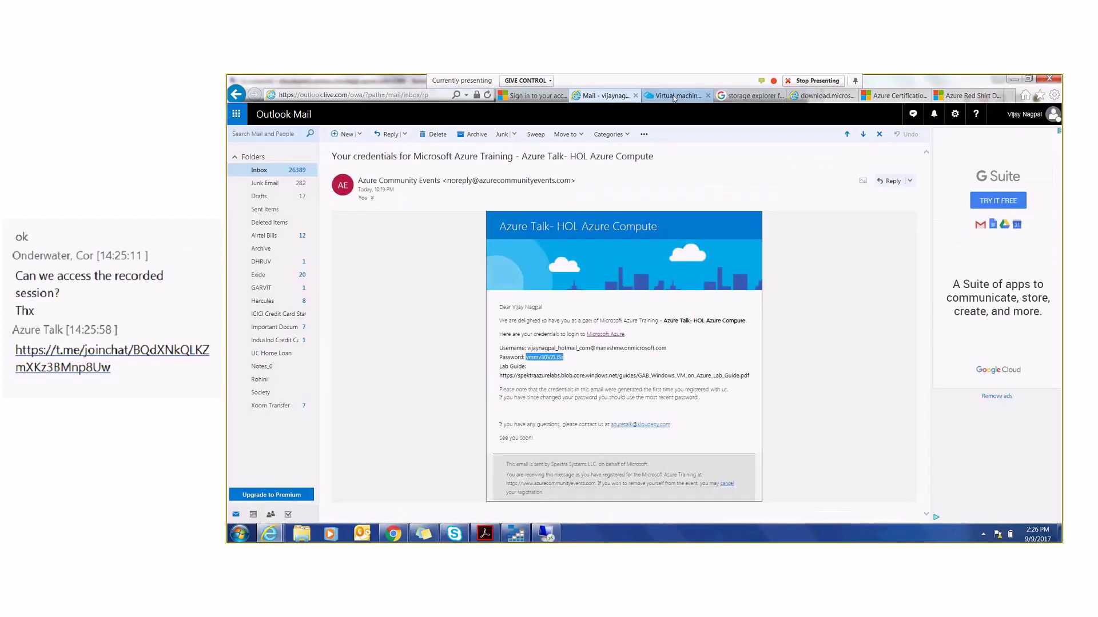
click(676, 95)
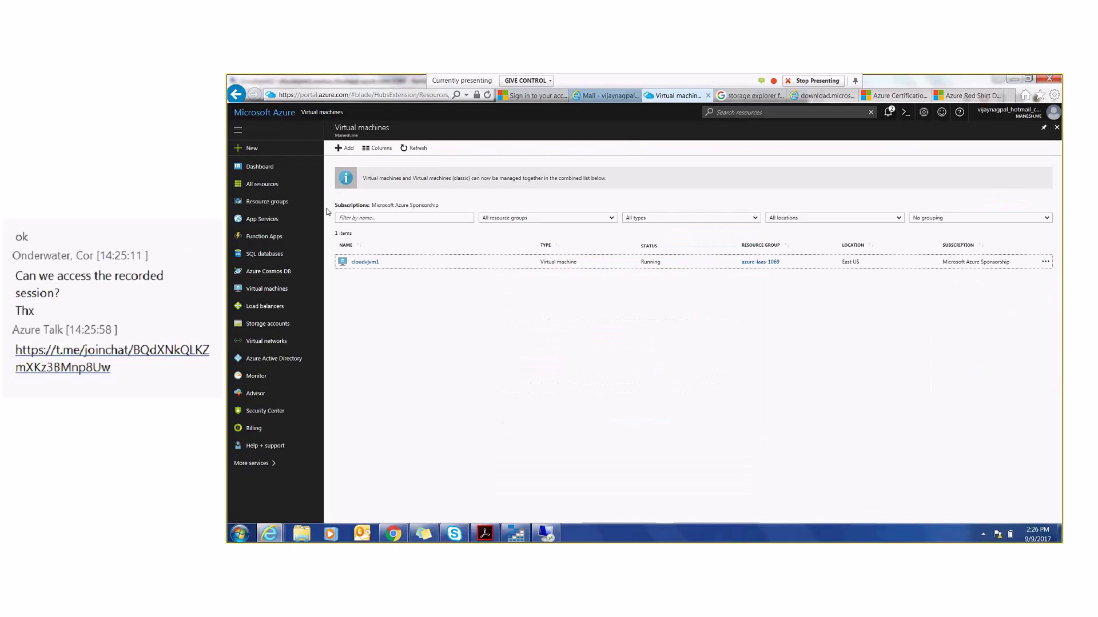
click(485, 534)
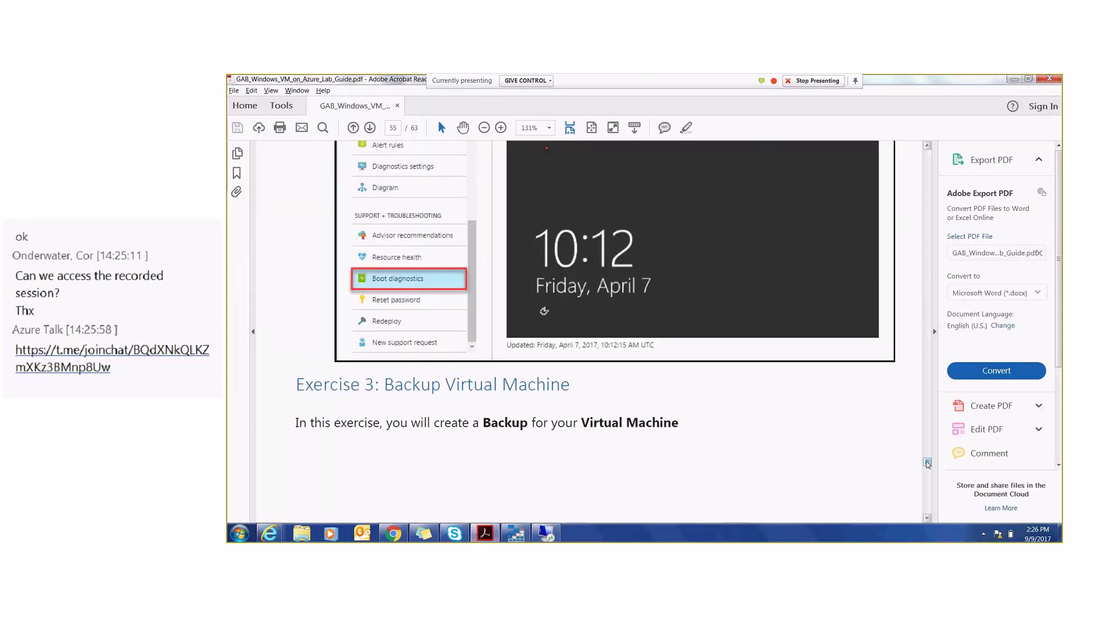
drag(927, 463, 926, 467)
drag(915, 514, 915, 524)
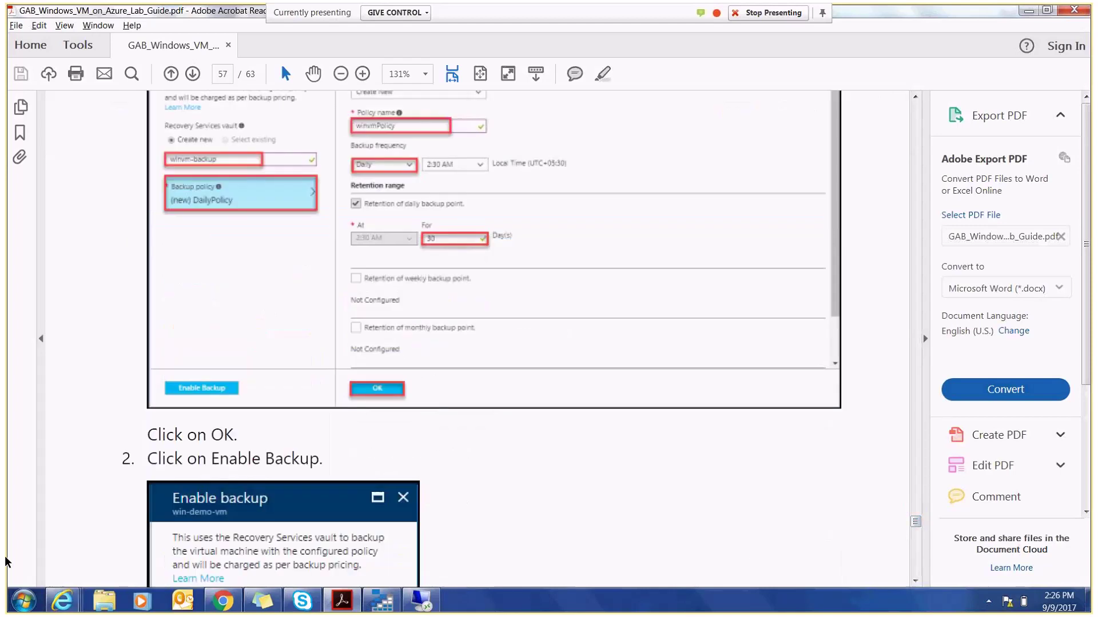
click(64, 602)
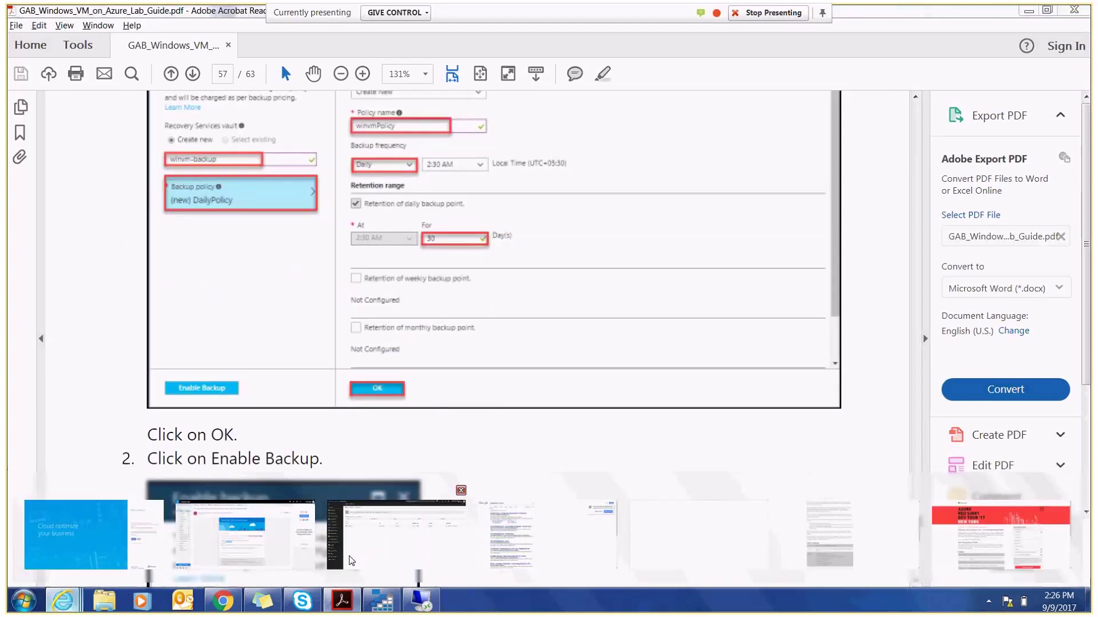
click(217, 520)
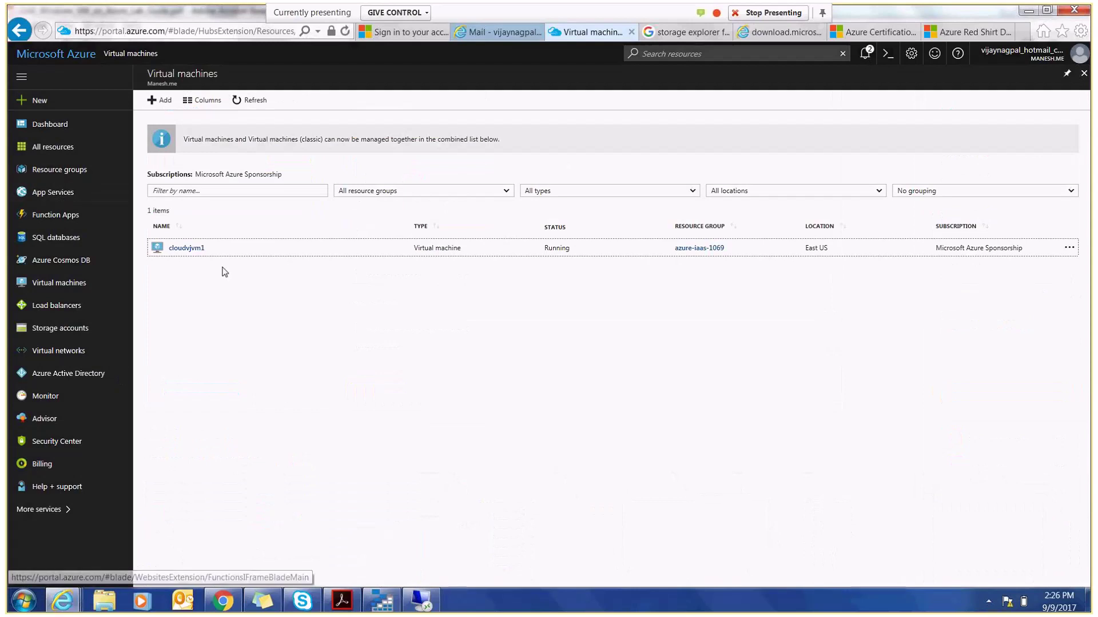
- Open cloudvjvm1's Backup settings from the Virtual machines list
click(189, 249)
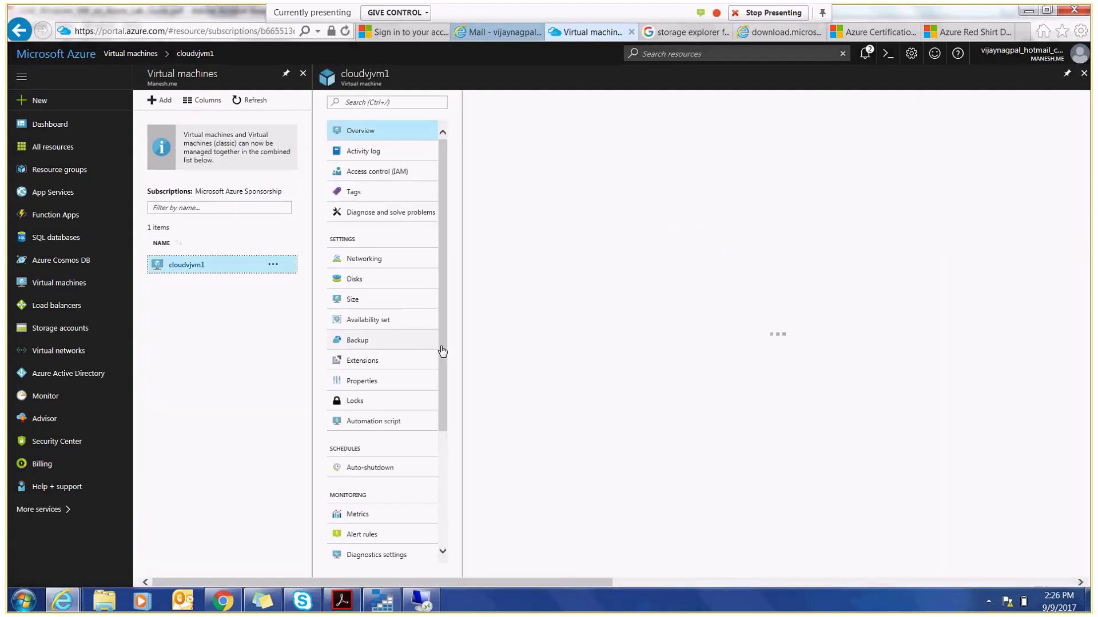
click(359, 342)
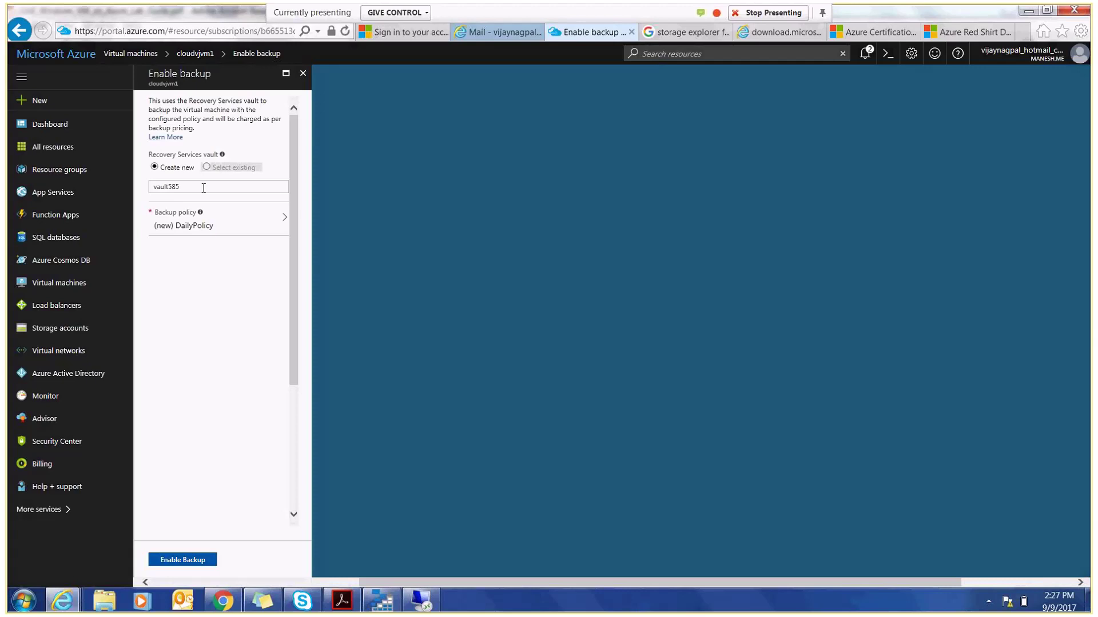
- Name the new Recovery Services vault CloudvjBackup-Full
drag(203, 188, 122, 190)
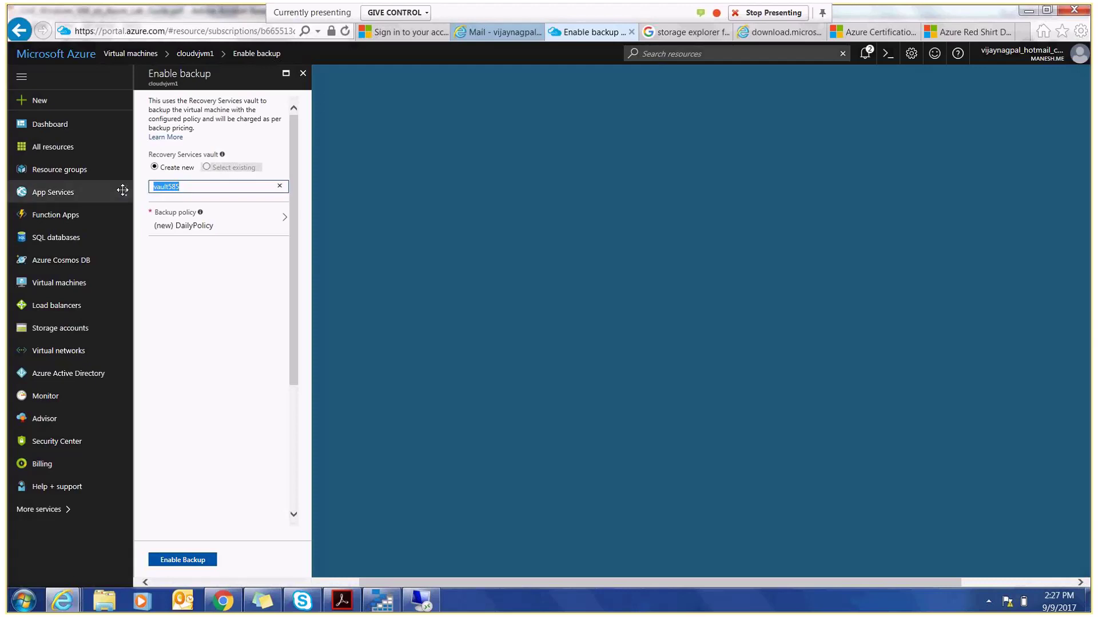
text(CloudvjBackup-Full)
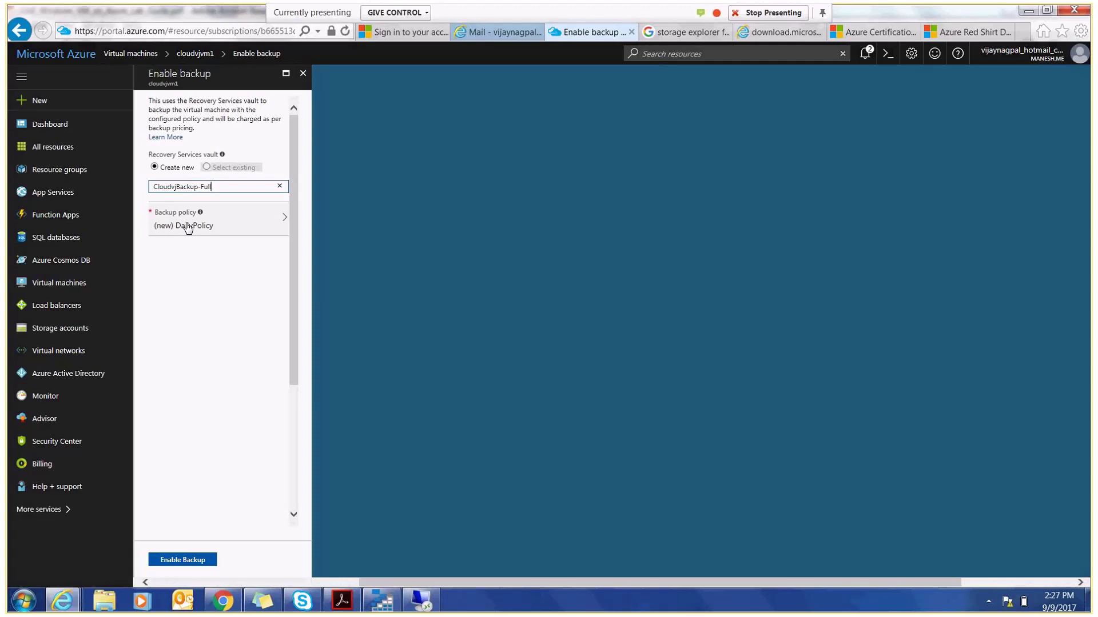
click(188, 226)
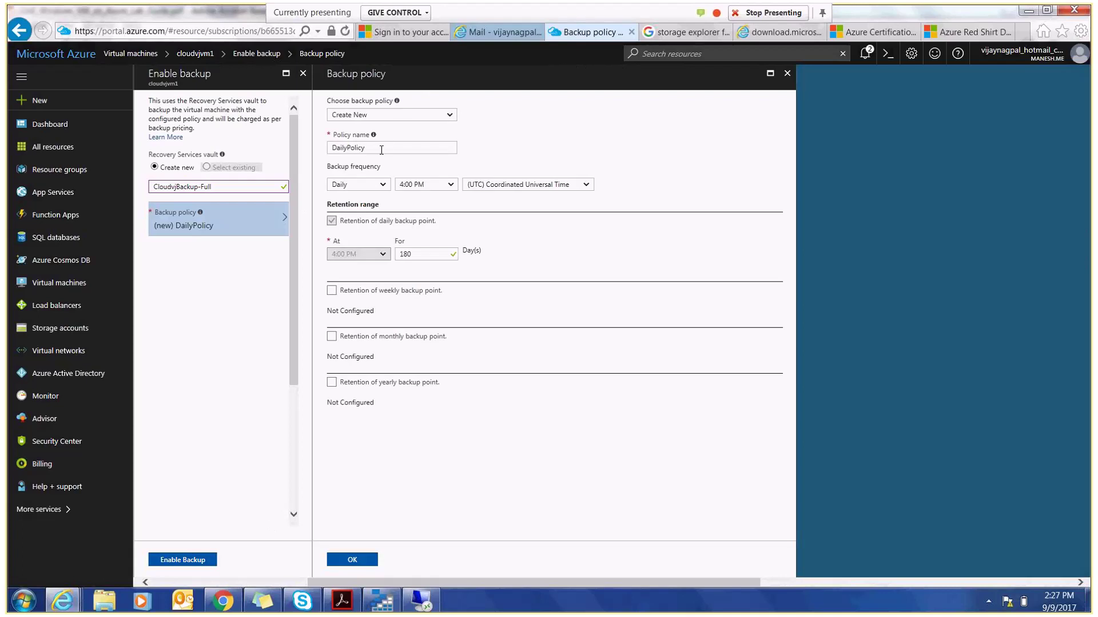
click(381, 149)
- Schedule the policy's daily backup at 2:30 PM, Eastern Time (US & Canada)
click(579, 191)
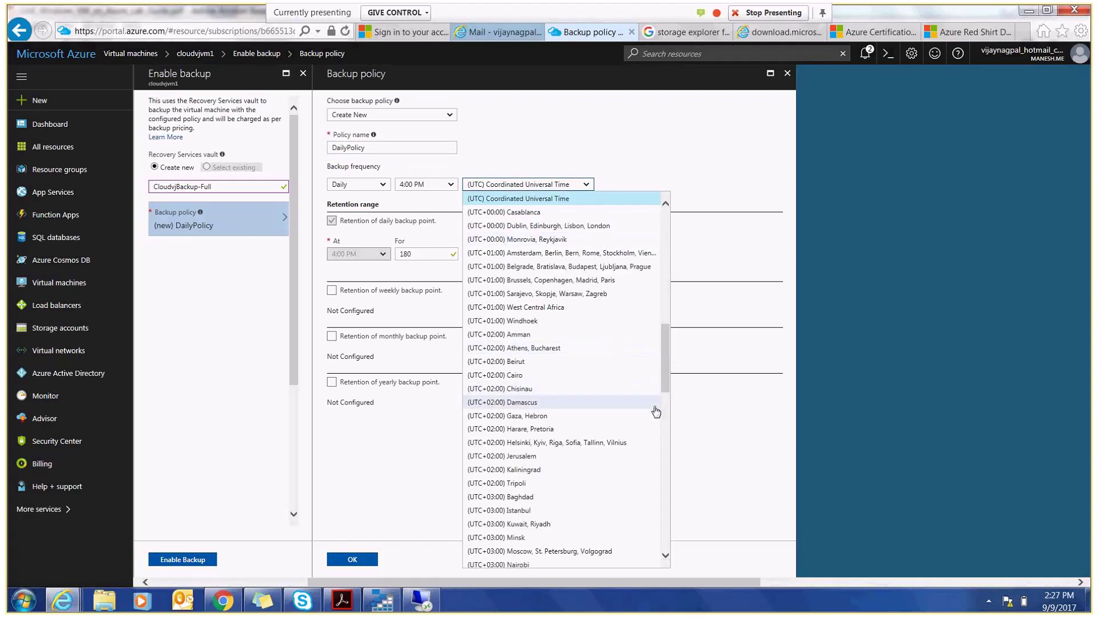
scroll(663, 394, down, 5)
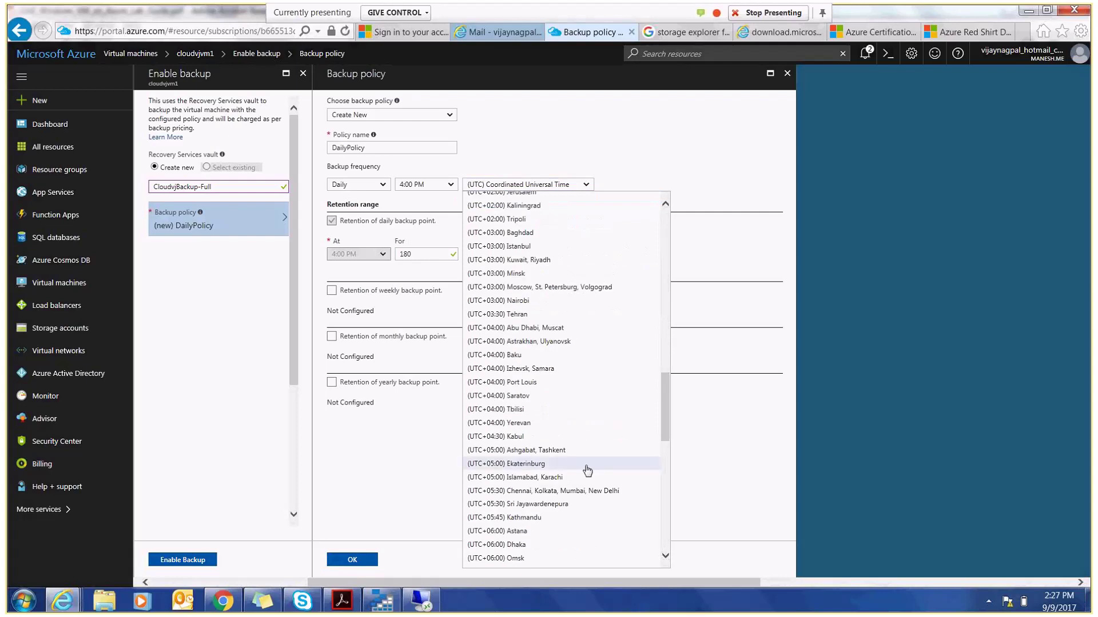
scroll(654, 444, up, 3)
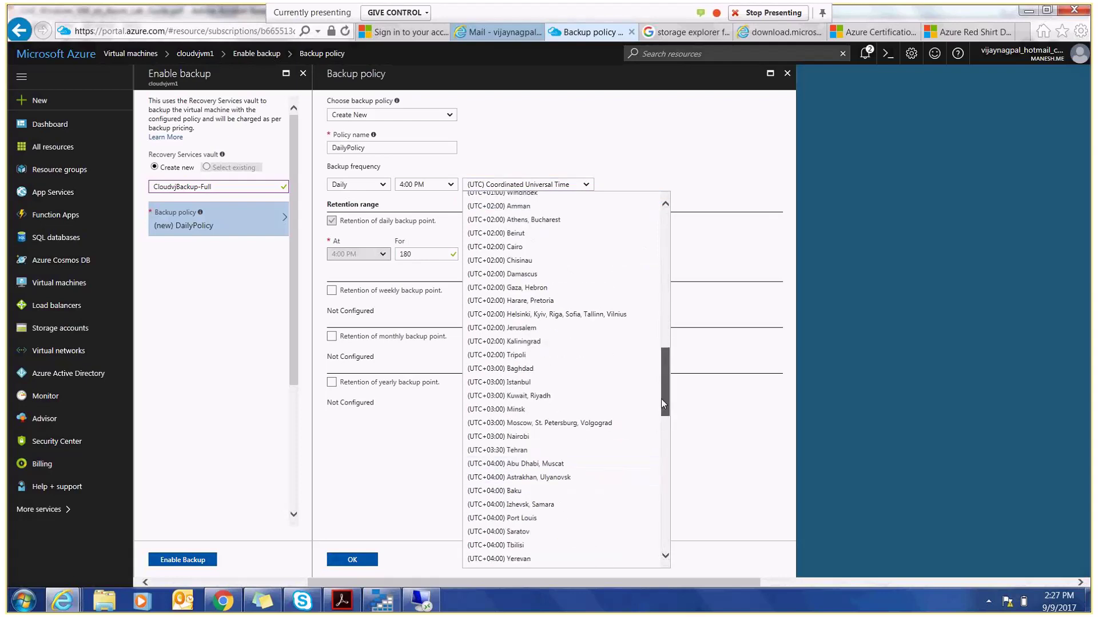
drag(663, 404, 660, 307)
click(503, 235)
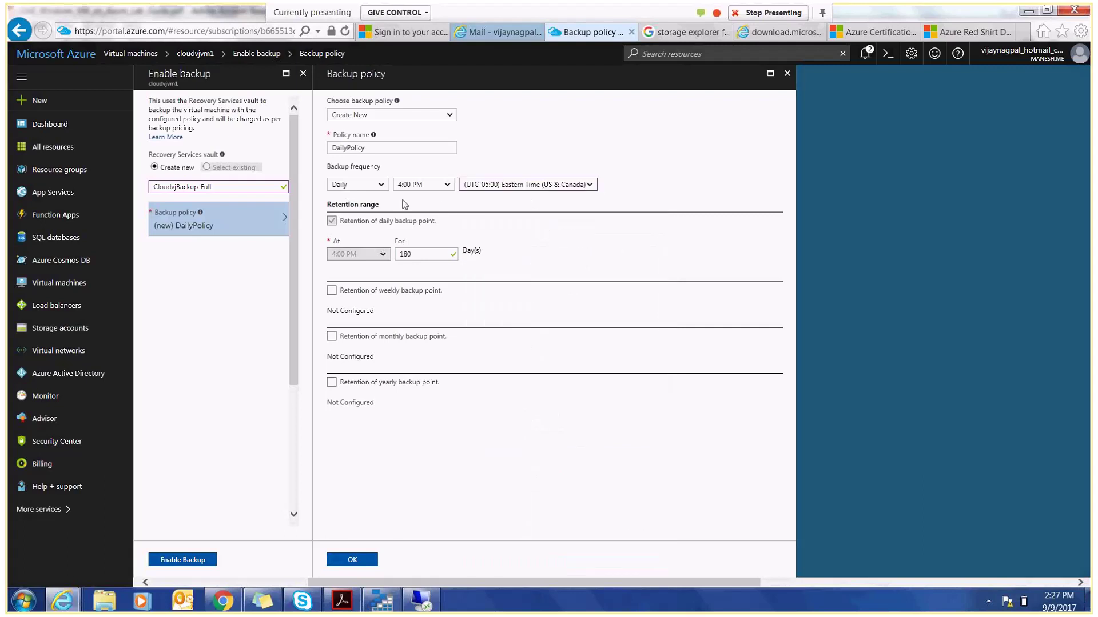
click(449, 188)
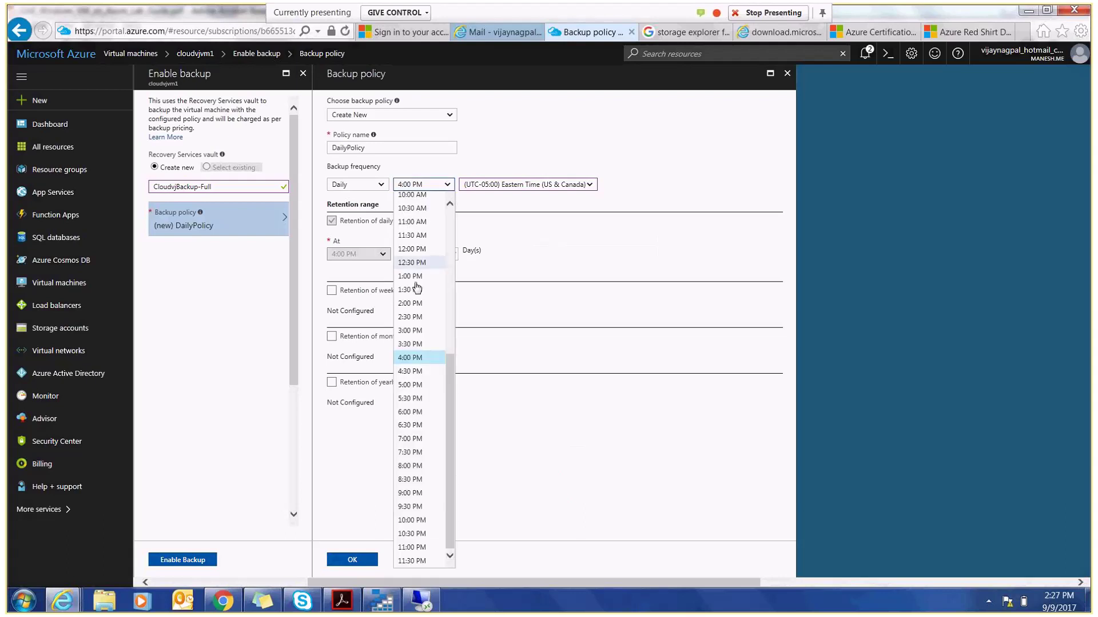
click(418, 321)
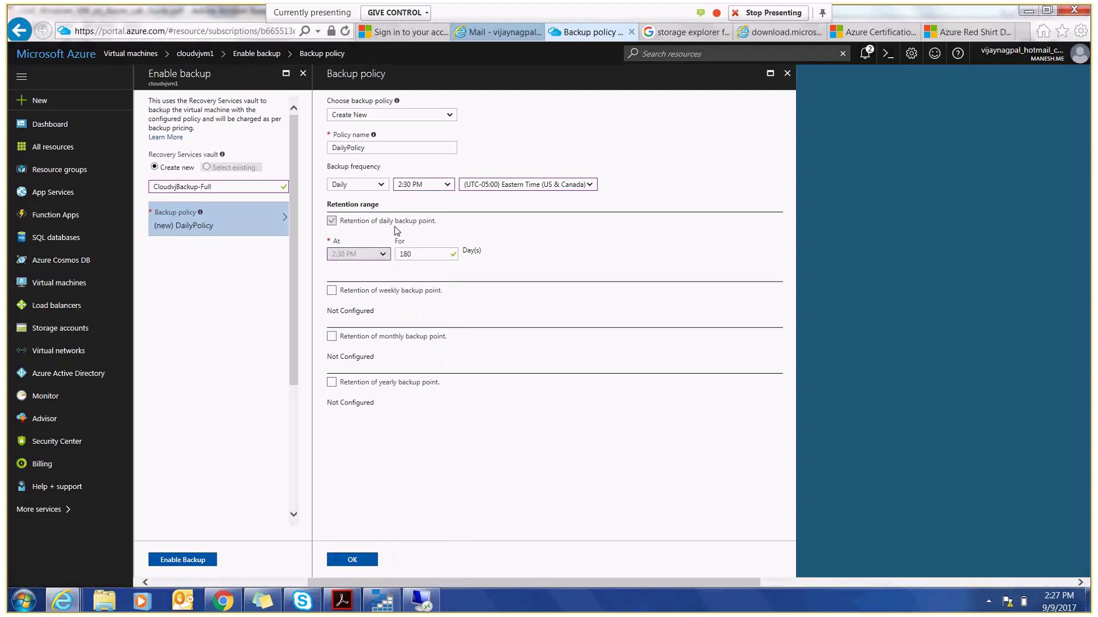
- Rename the policy FullDailyPolicy, leaving weekly retention turned off
click(331, 148)
text(Full)
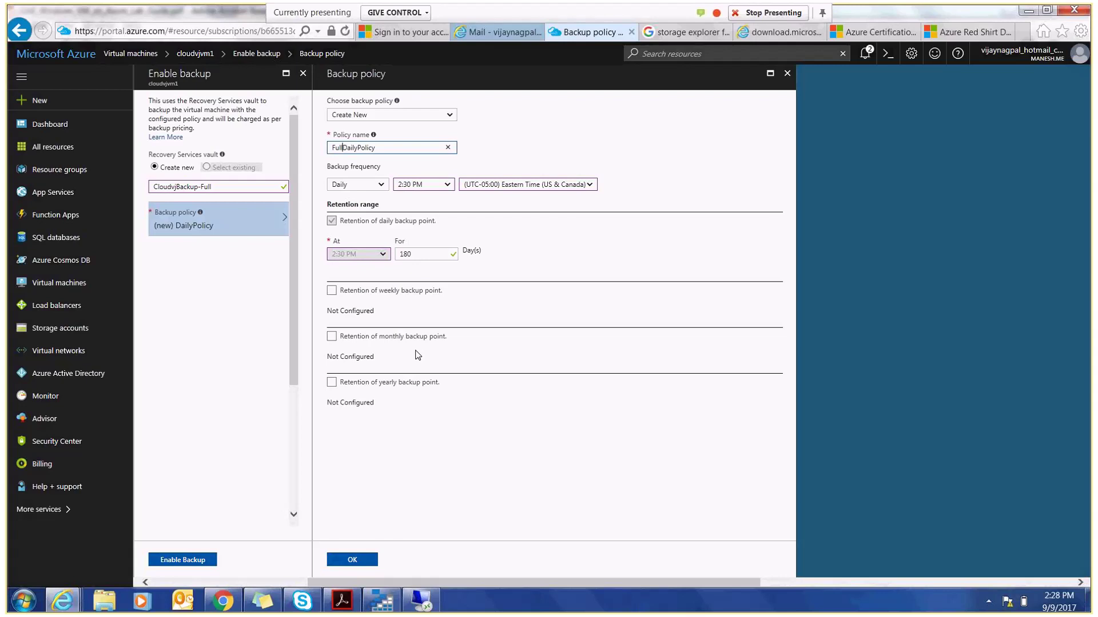
click(332, 290)
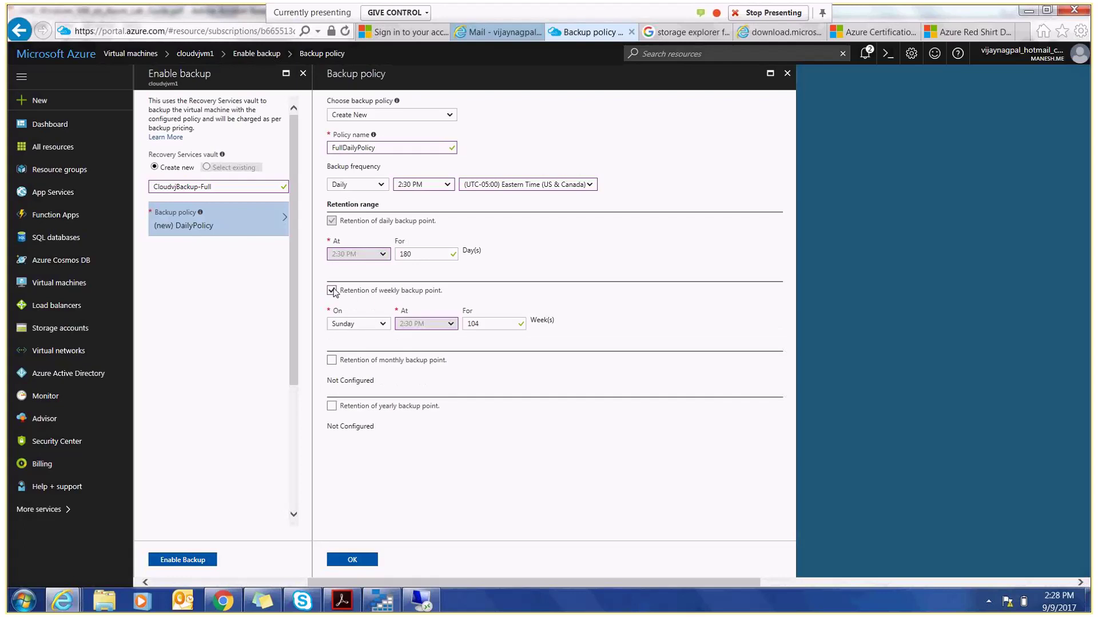
click(332, 291)
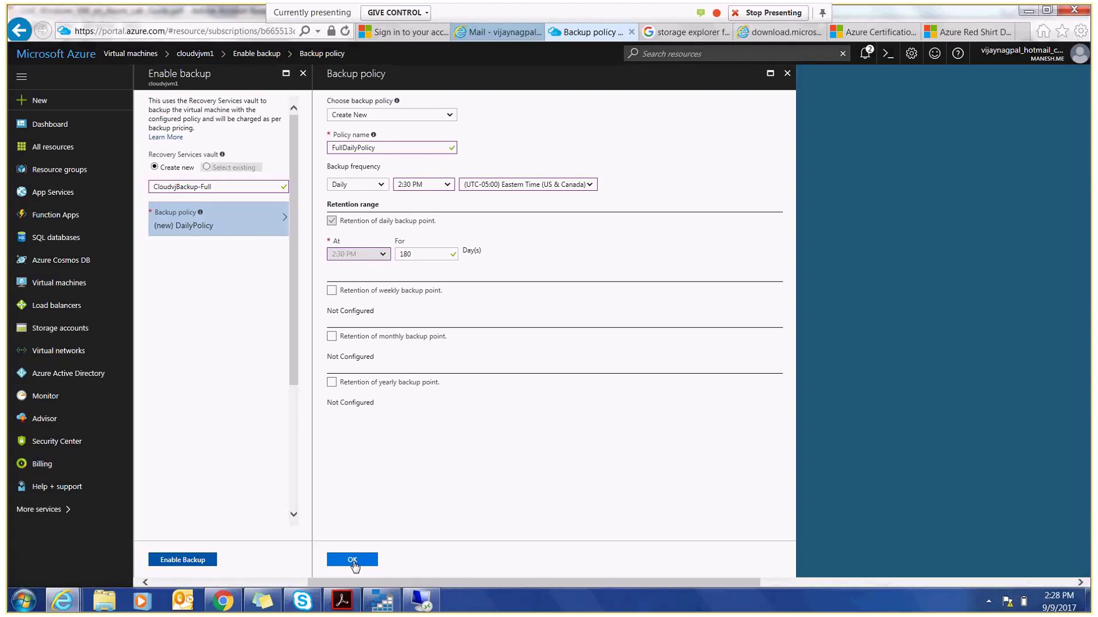
- Enable backup for cloudvjvm1 with FullDailyPolicy and expand the Deployment failed notification
click(352, 560)
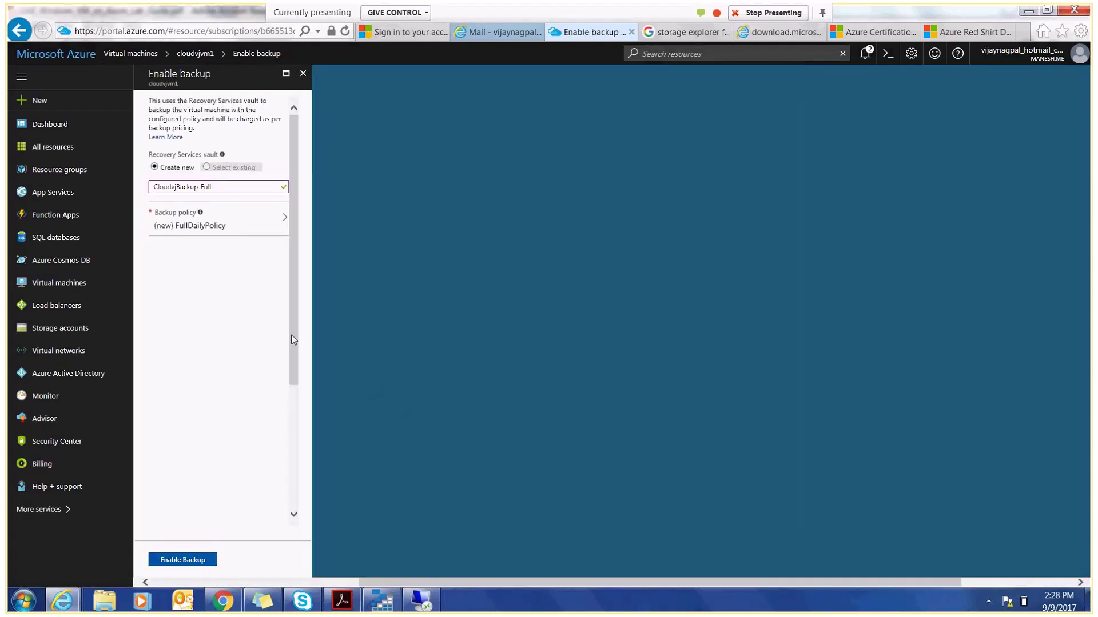
click(182, 561)
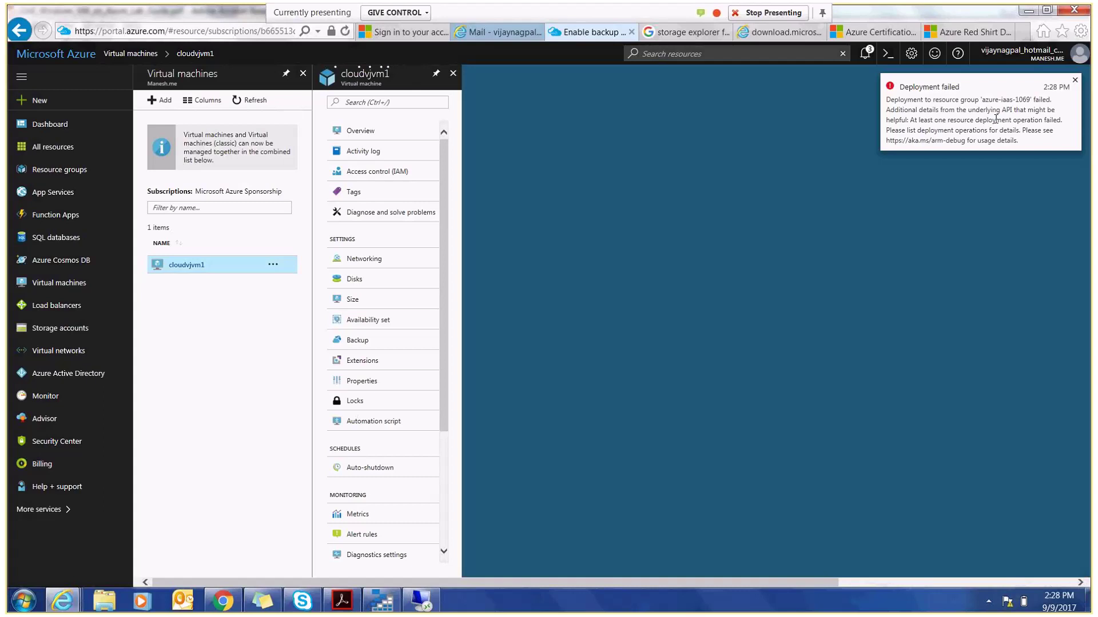
click(870, 63)
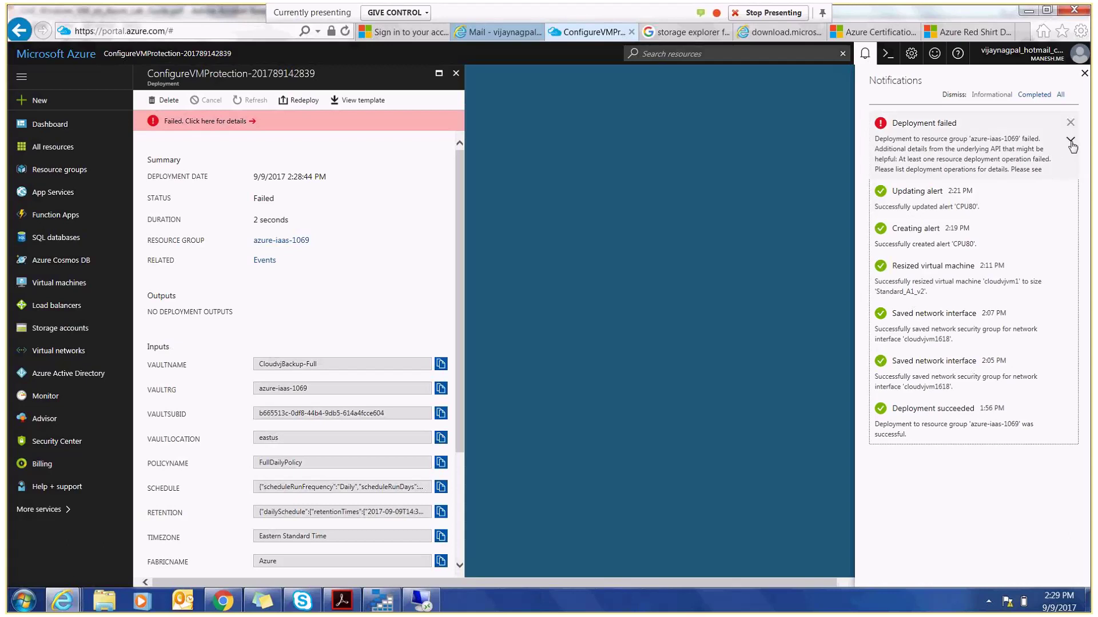
click(1071, 139)
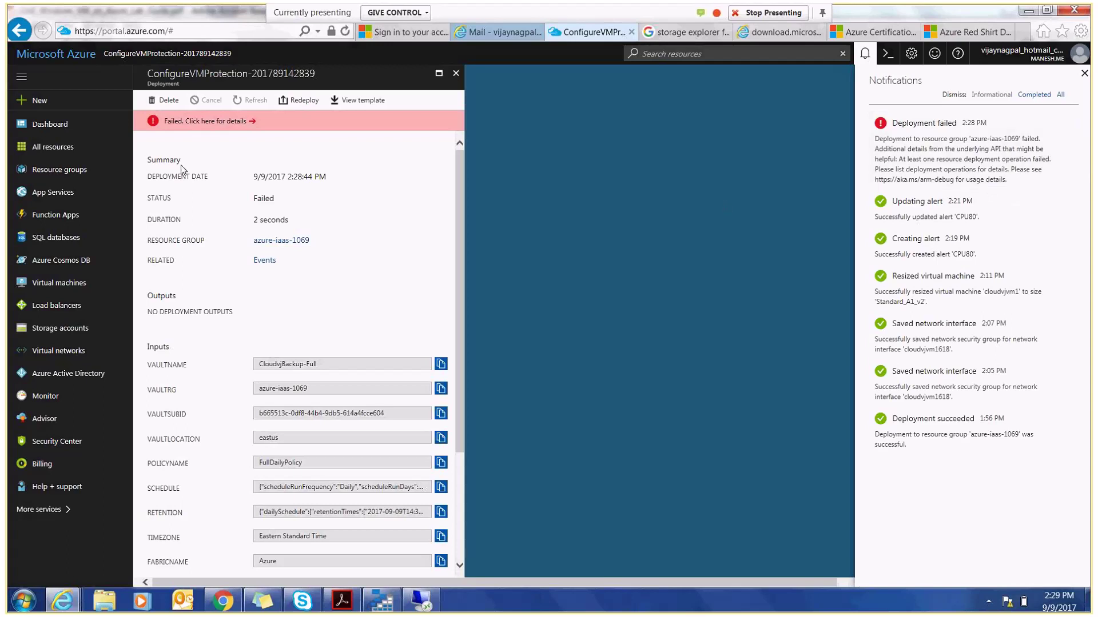
- Review the failed deployment's error details, then close them
click(204, 121)
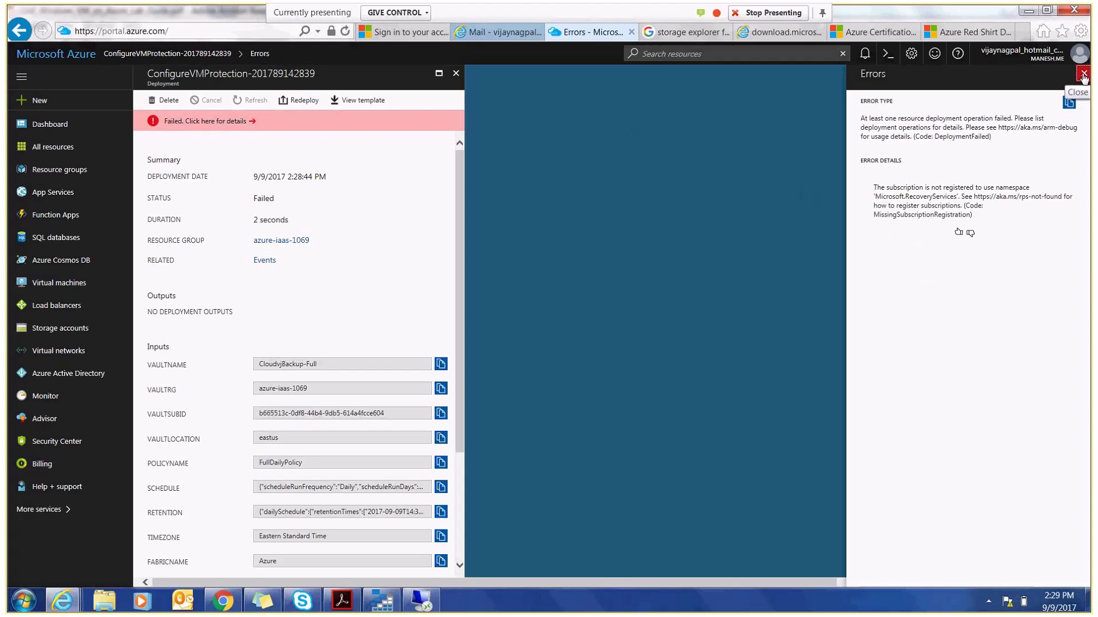
click(1083, 75)
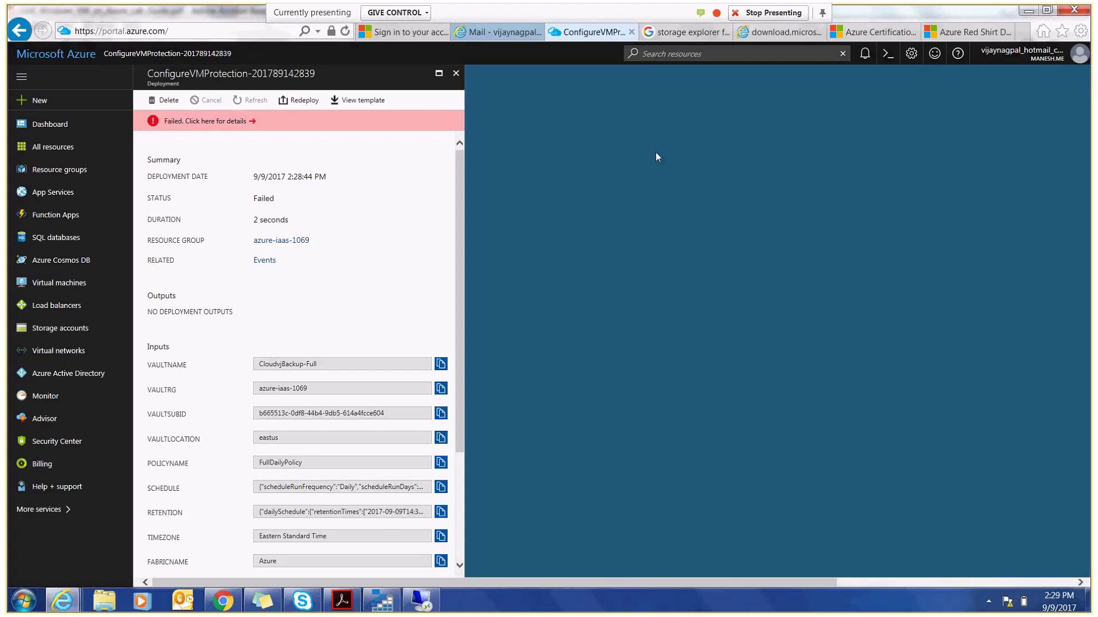
click(456, 74)
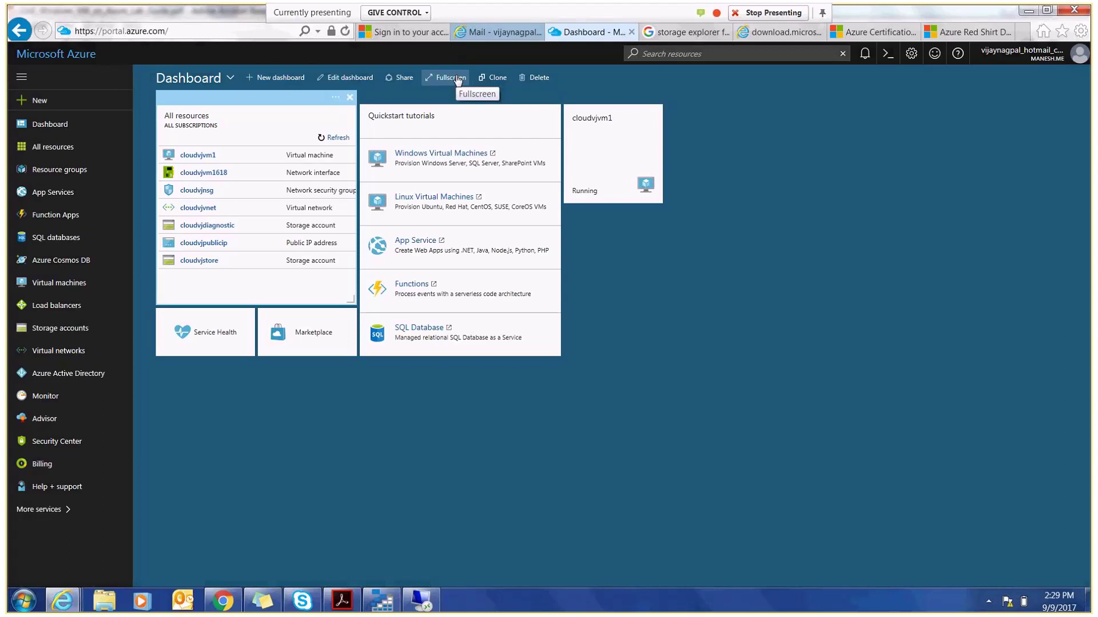
- Close Storage Explorer and bring up the remote session showing CpuStres near 90% CPU
click(379, 602)
click(1078, 14)
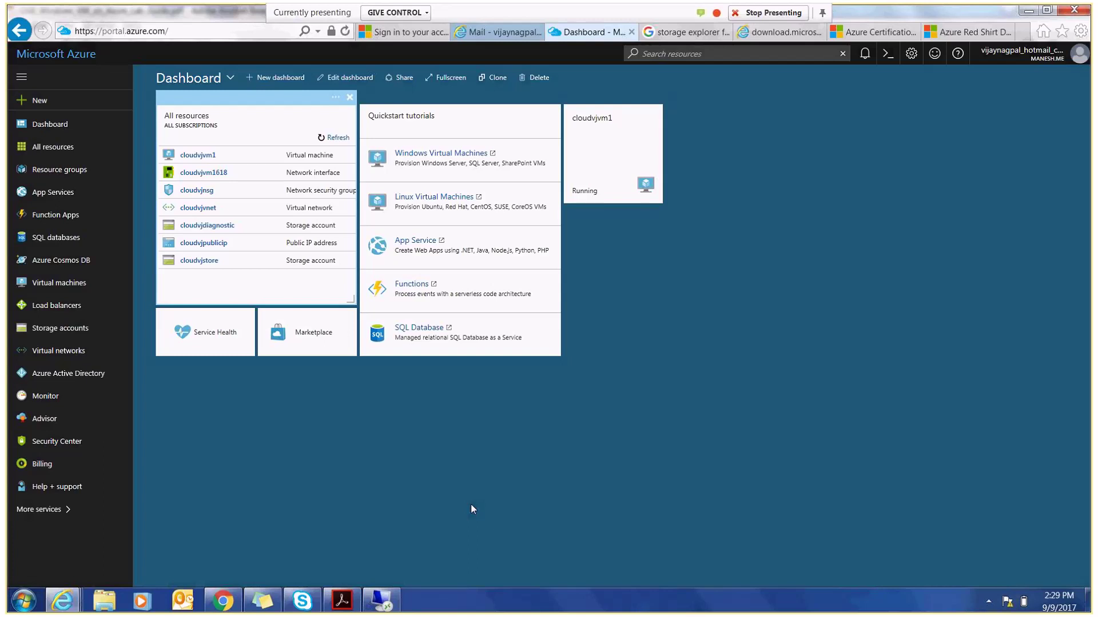
click(386, 602)
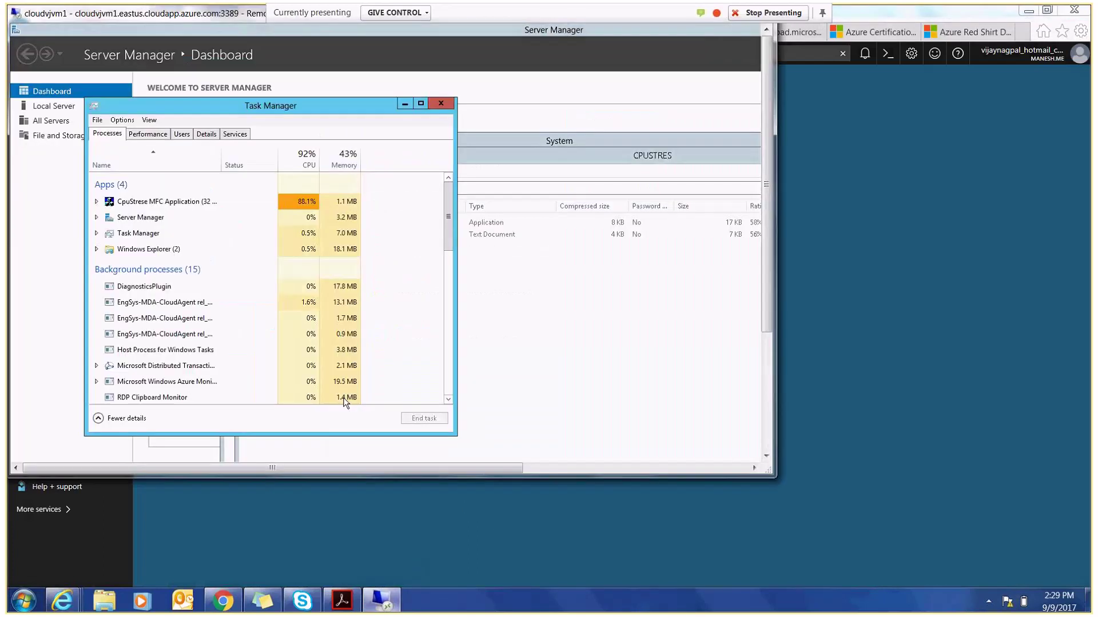
- Restore and minimize the Remote Desktop window to reveal the Azure Dashboard
double_click(239, 18)
click(759, 63)
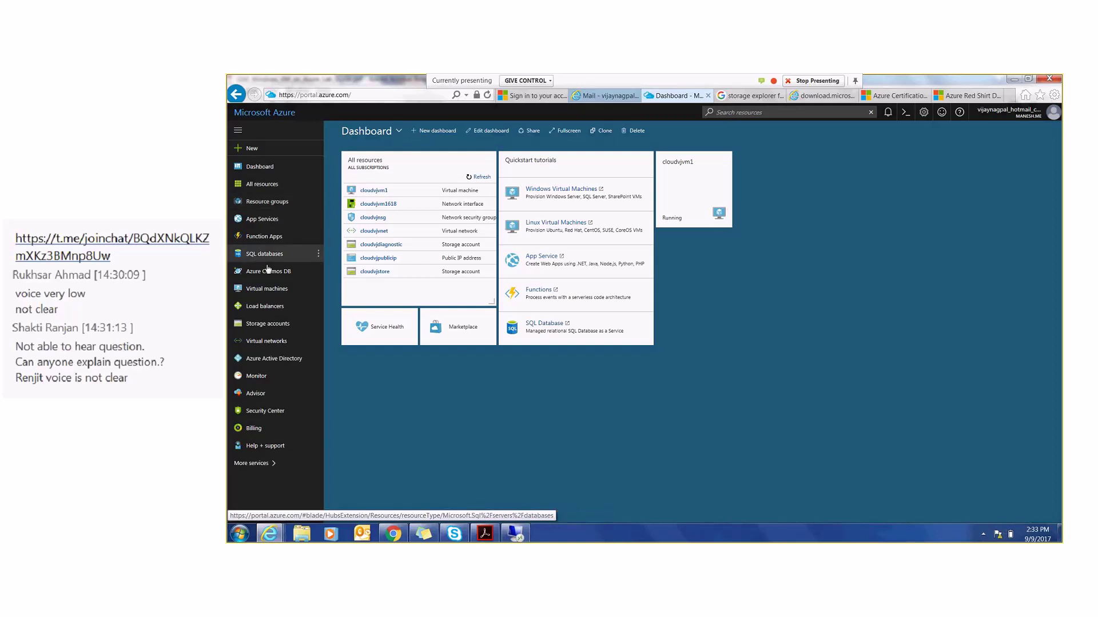
- Open cloudvjvm1 from Virtual machines and view its CPU chart rising to about 80%
click(264, 290)
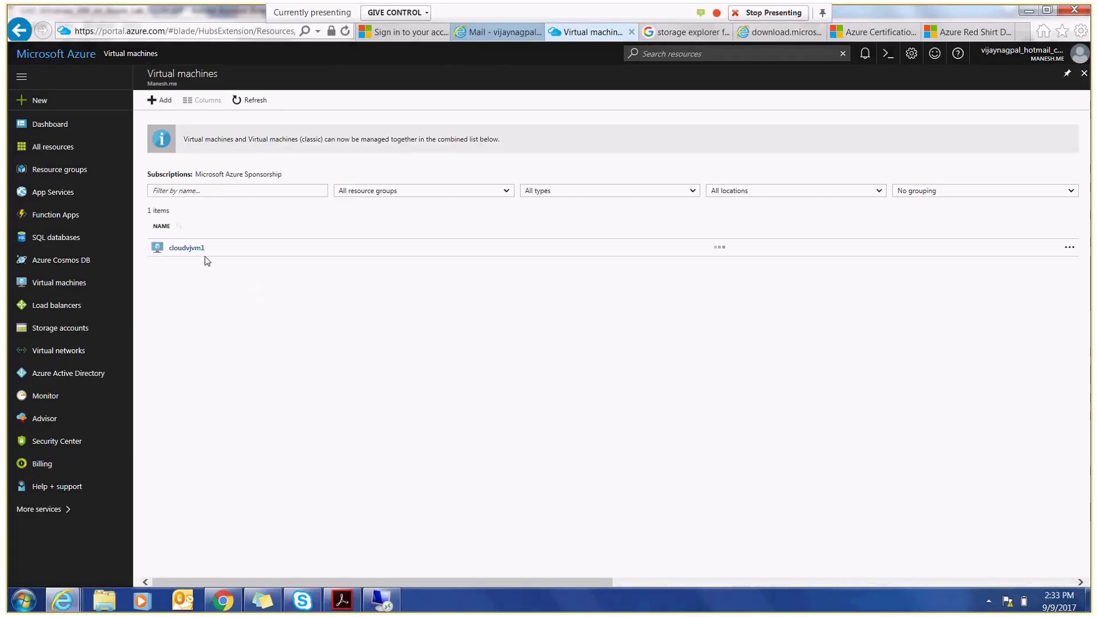
click(188, 248)
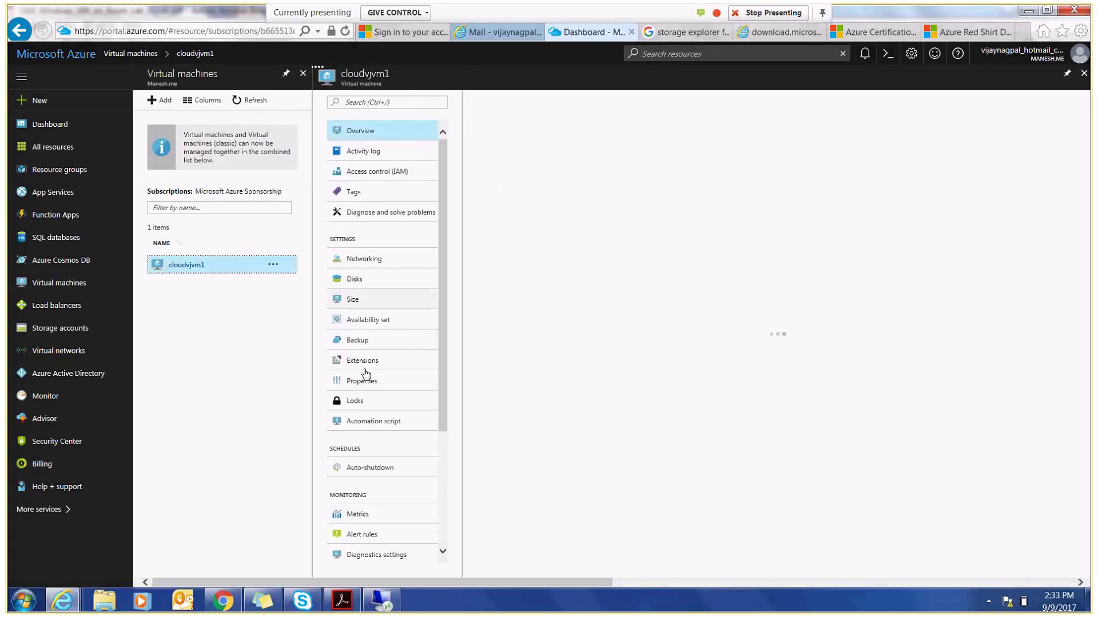
click(358, 341)
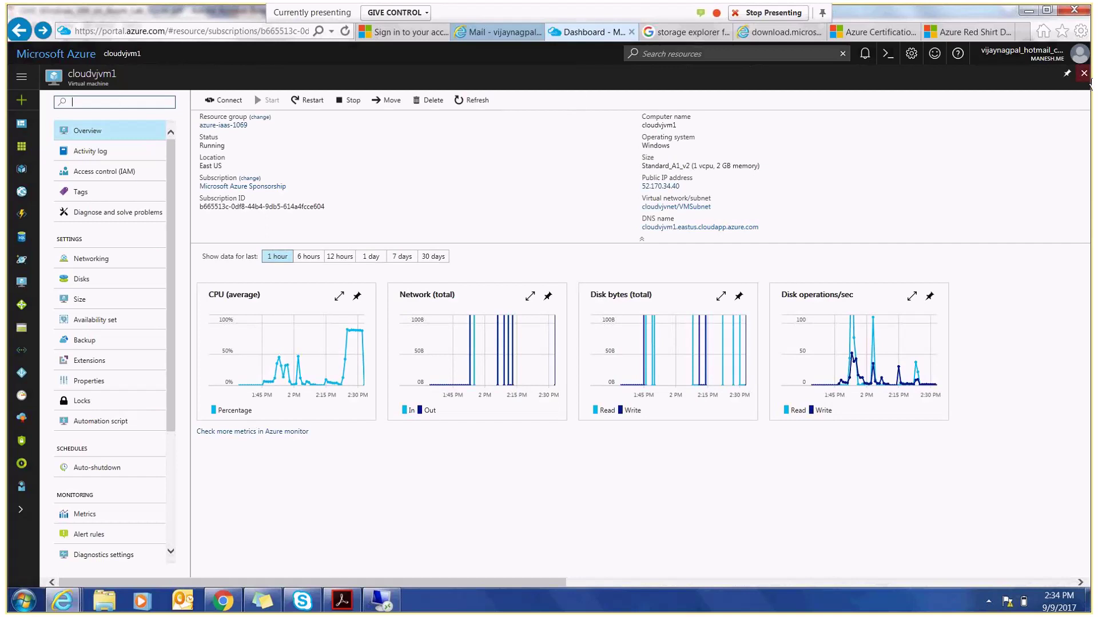
- Close the cloudvjvm1 page, check the remote session, and return to the Dashboard
click(1084, 74)
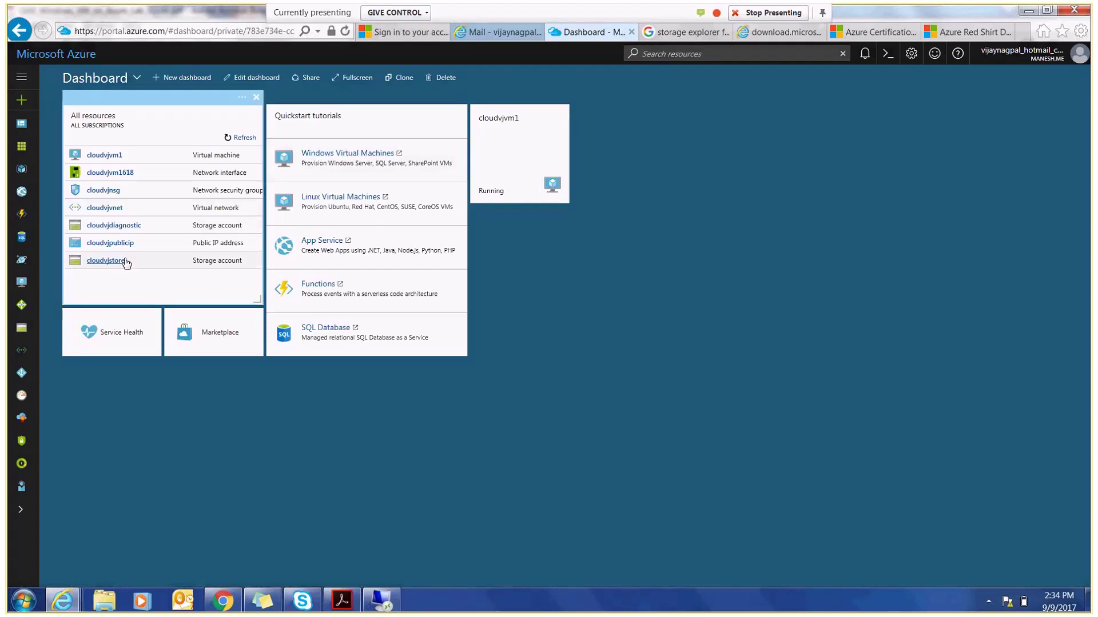
click(372, 609)
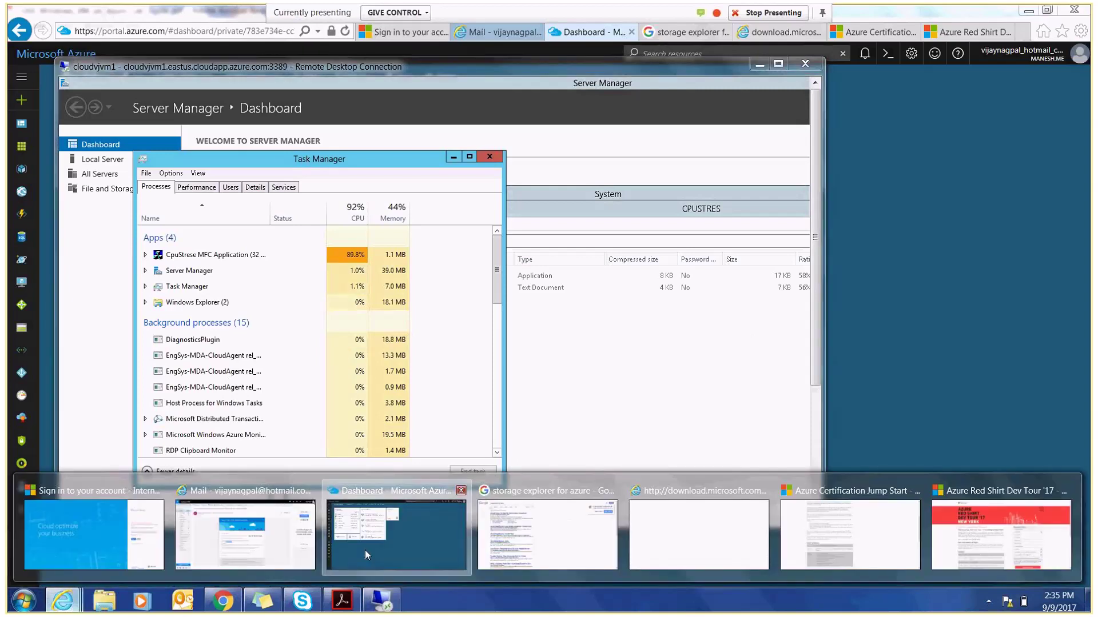
click(365, 550)
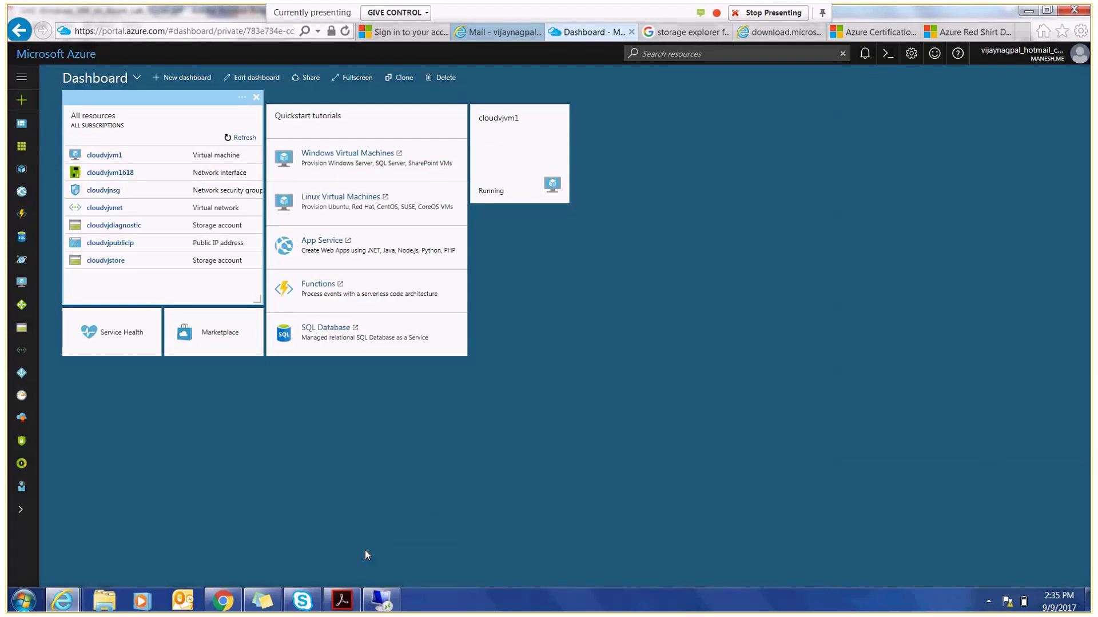
- Read the Azure Alerts email for the CPU80 alert on cloudvjvm1, then bring up the remote session
key(ctrl+shift+Tab)
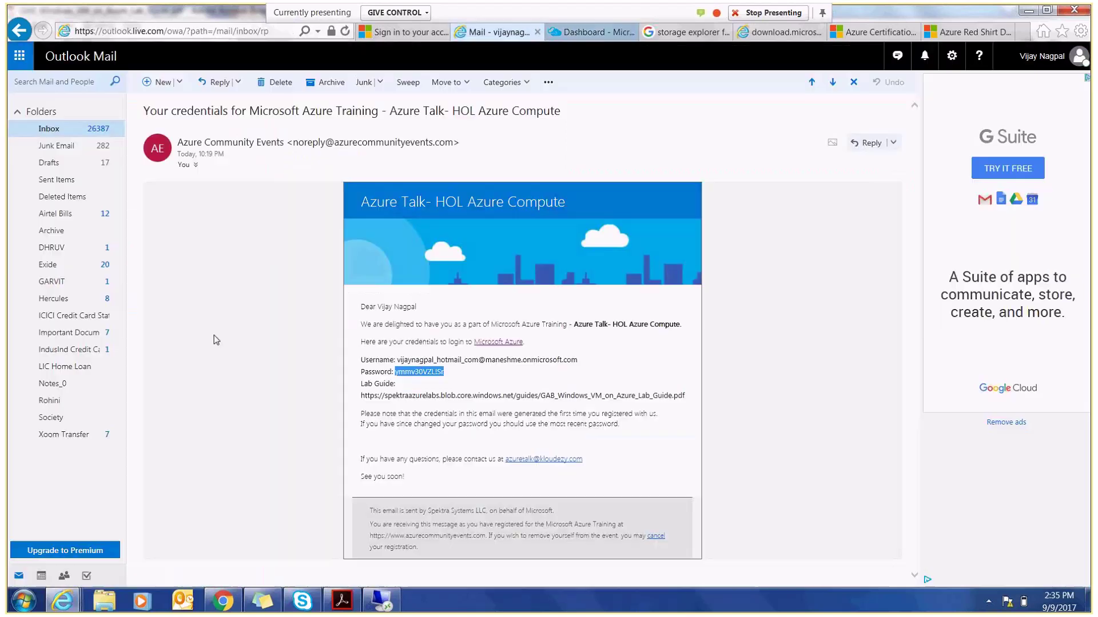
click(49, 129)
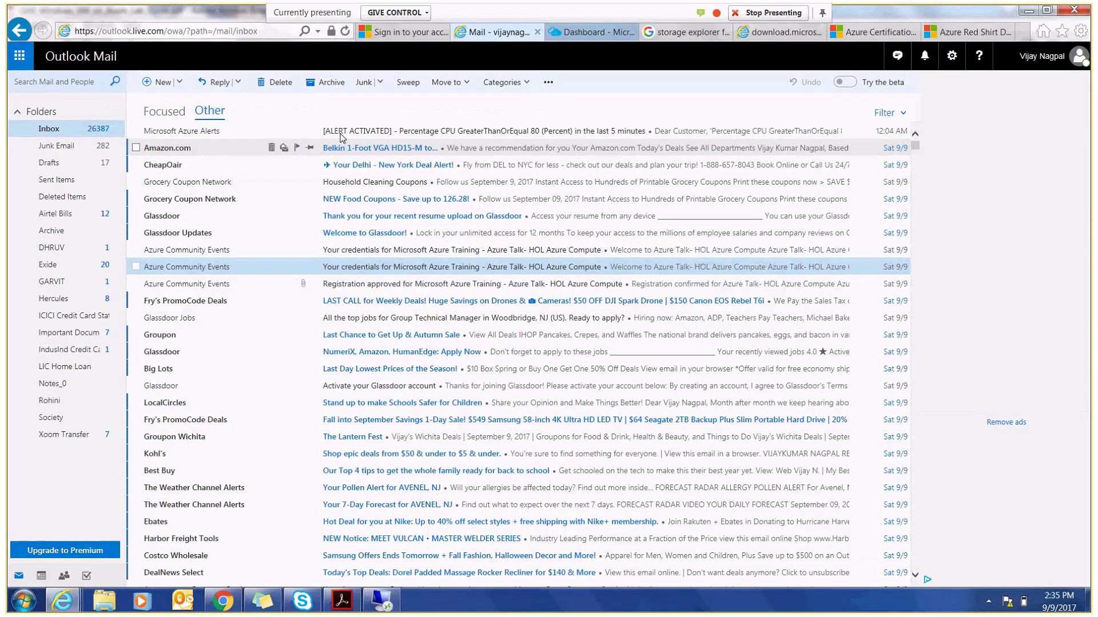
click(432, 137)
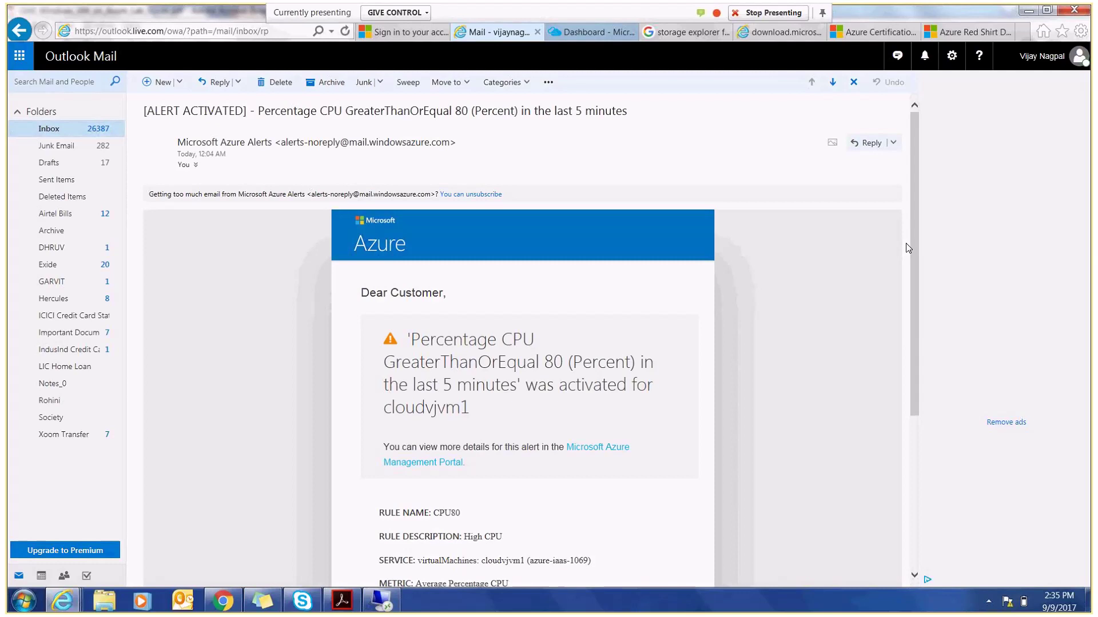
drag(912, 247, 907, 334)
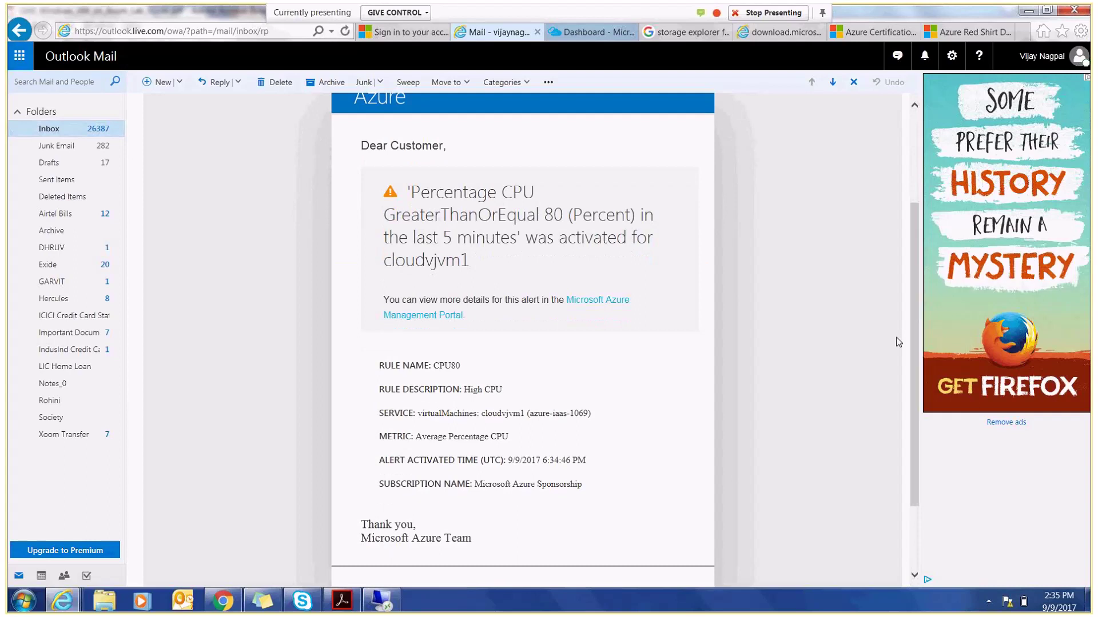
click(373, 608)
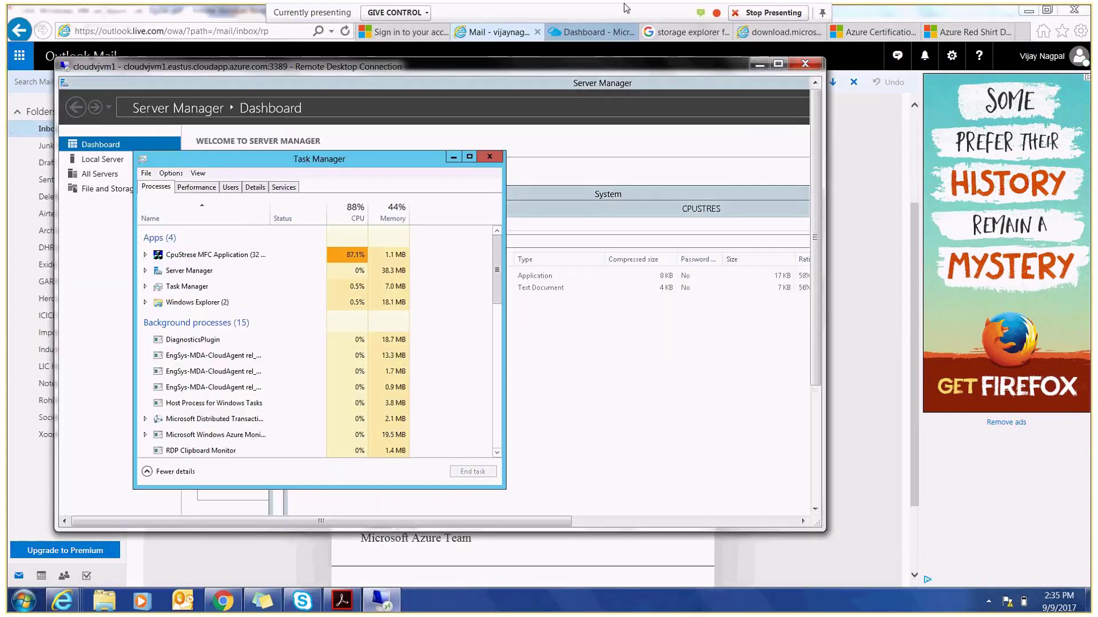
- Reopen cloudvjvm1 in the portal, then scroll the lab guide PDF to its Backup now steps
click(592, 32)
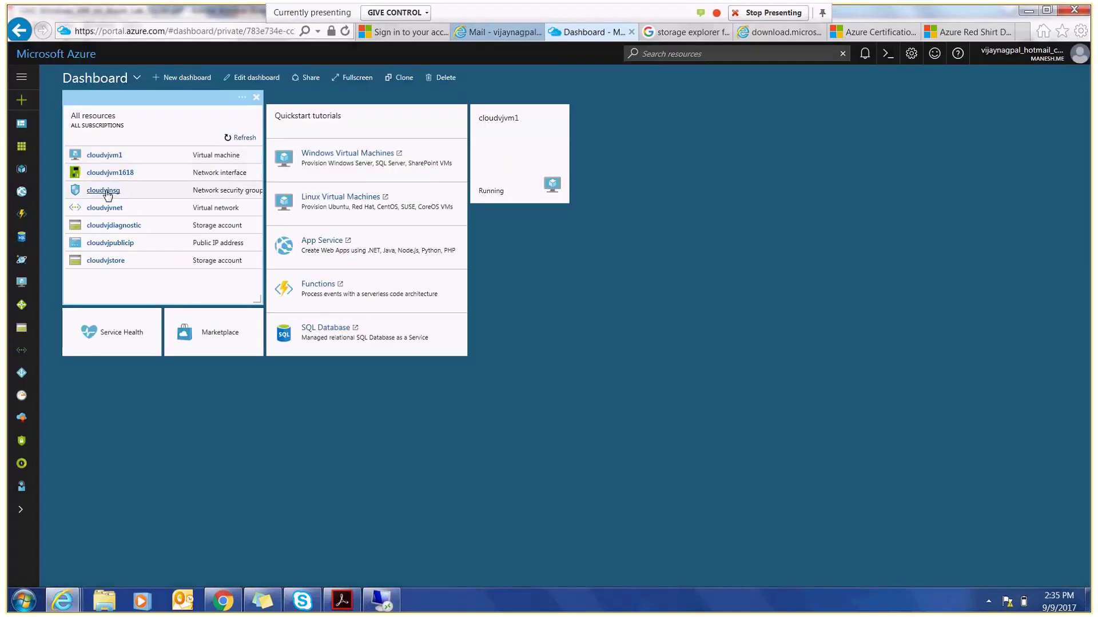
click(101, 159)
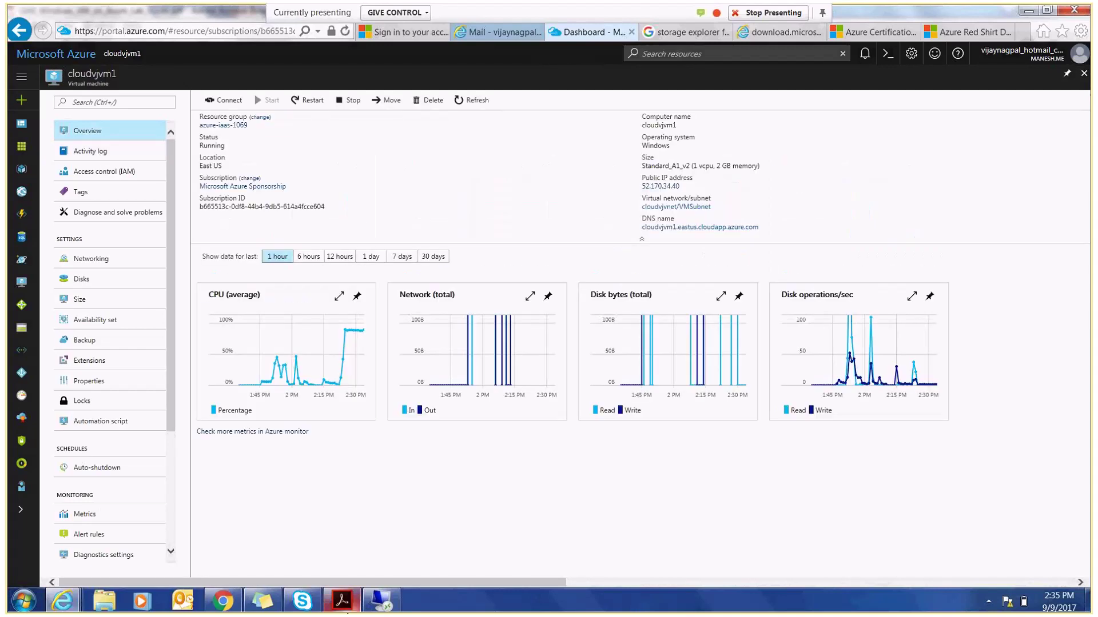
click(342, 600)
drag(915, 522, 915, 575)
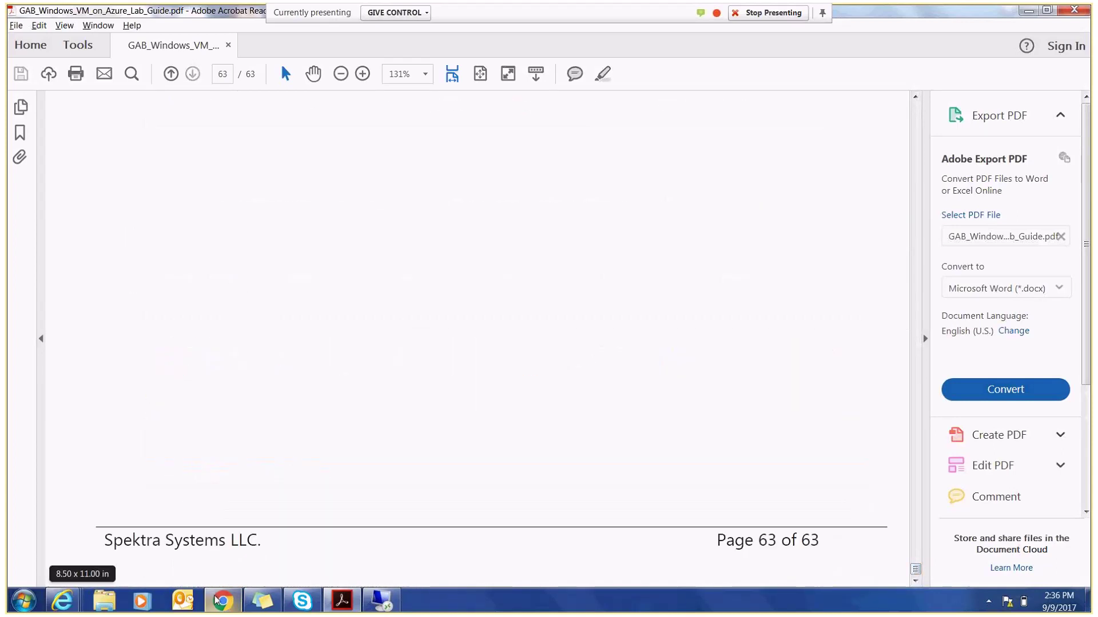
- Switch from Acrobat Reader back to the Azure portal's cloudvjvm1 Overview, CPU near 80%
mouse_move(64, 602)
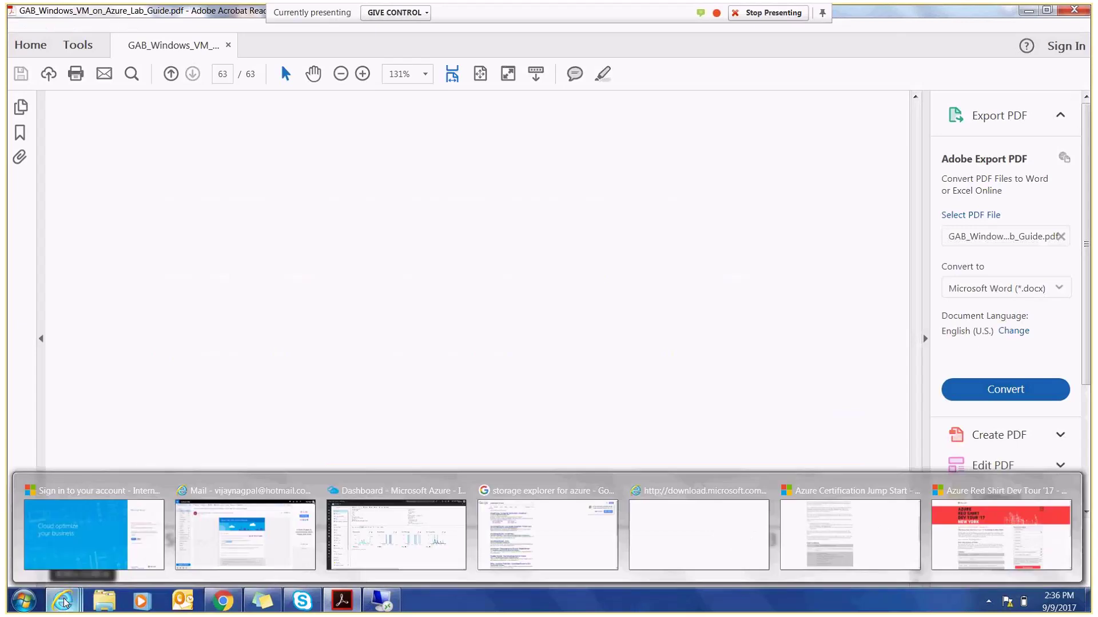
click(396, 535)
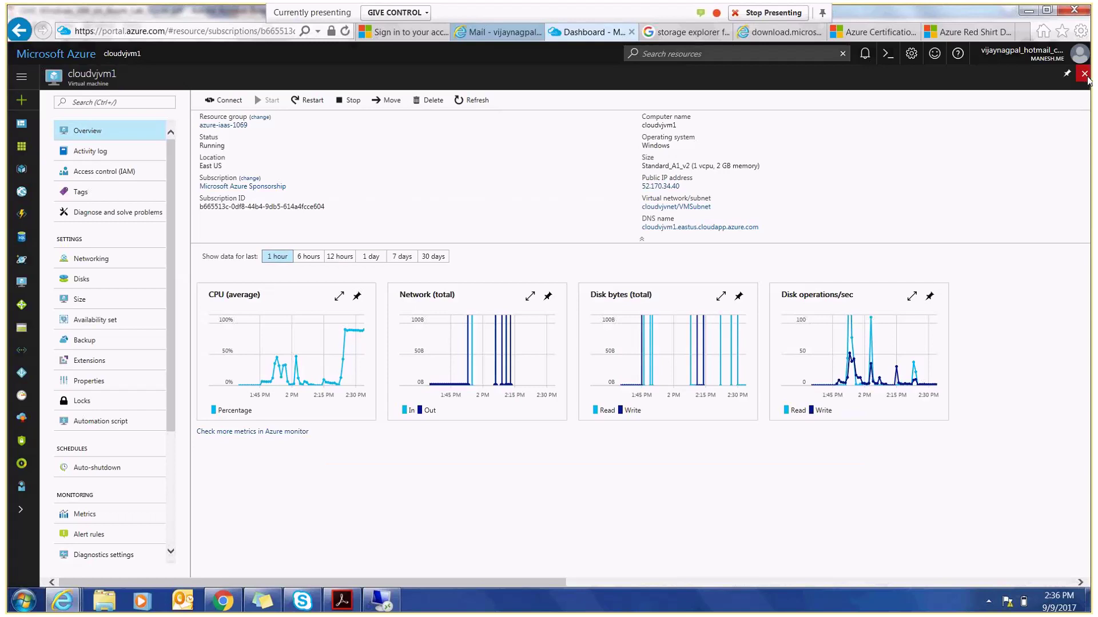
- Reopen cloudvjvm1 from All resources, expand the side menu labels, and go to Resource groups
click(1085, 74)
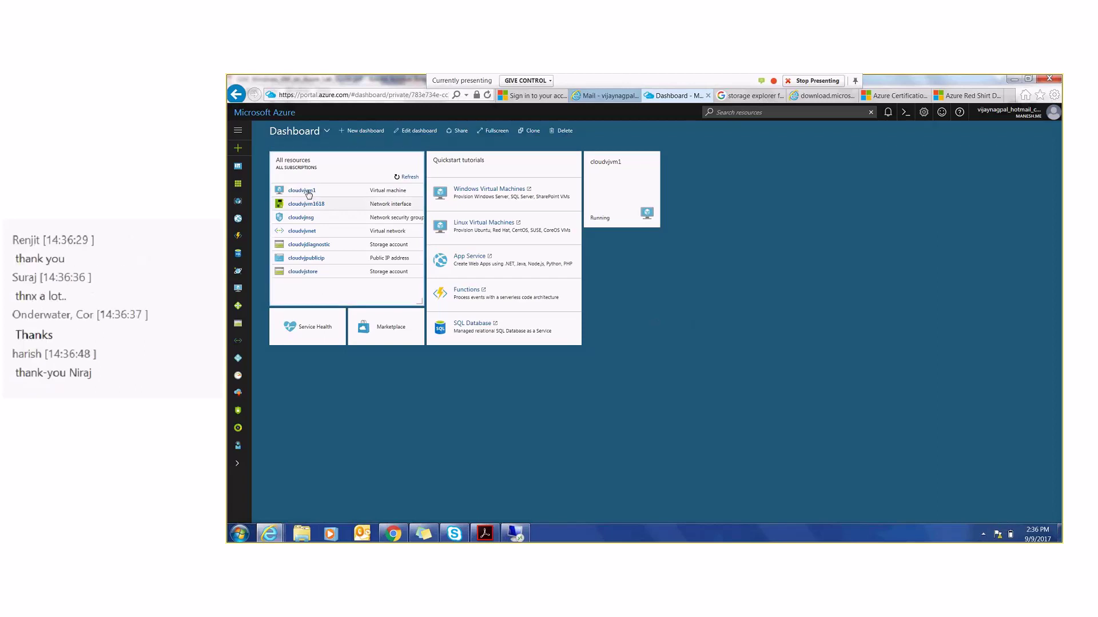
click(301, 191)
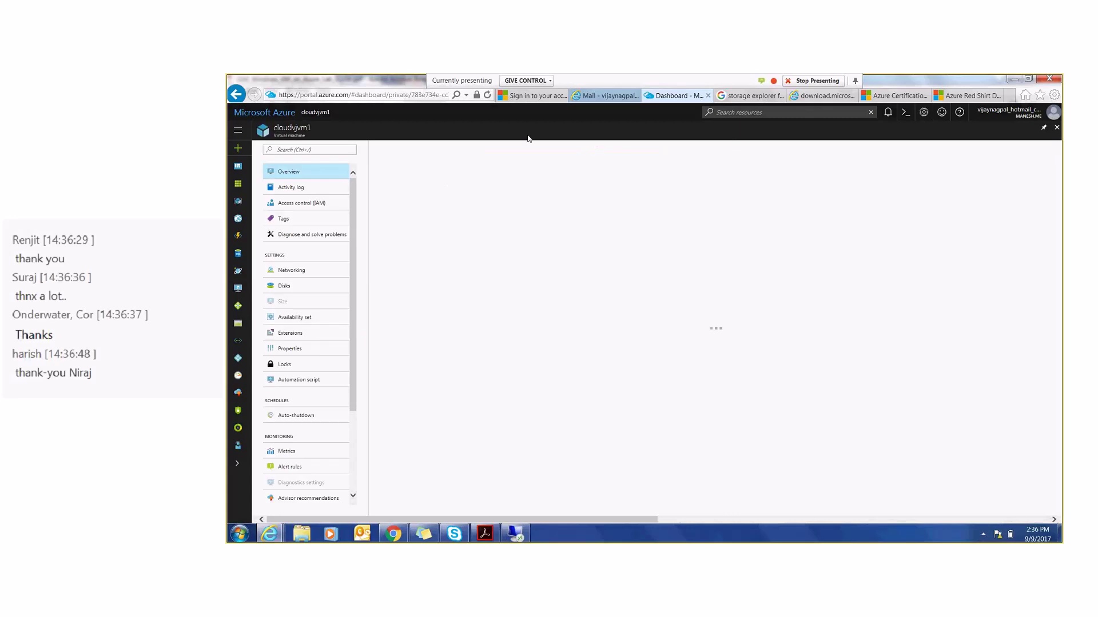
click(238, 131)
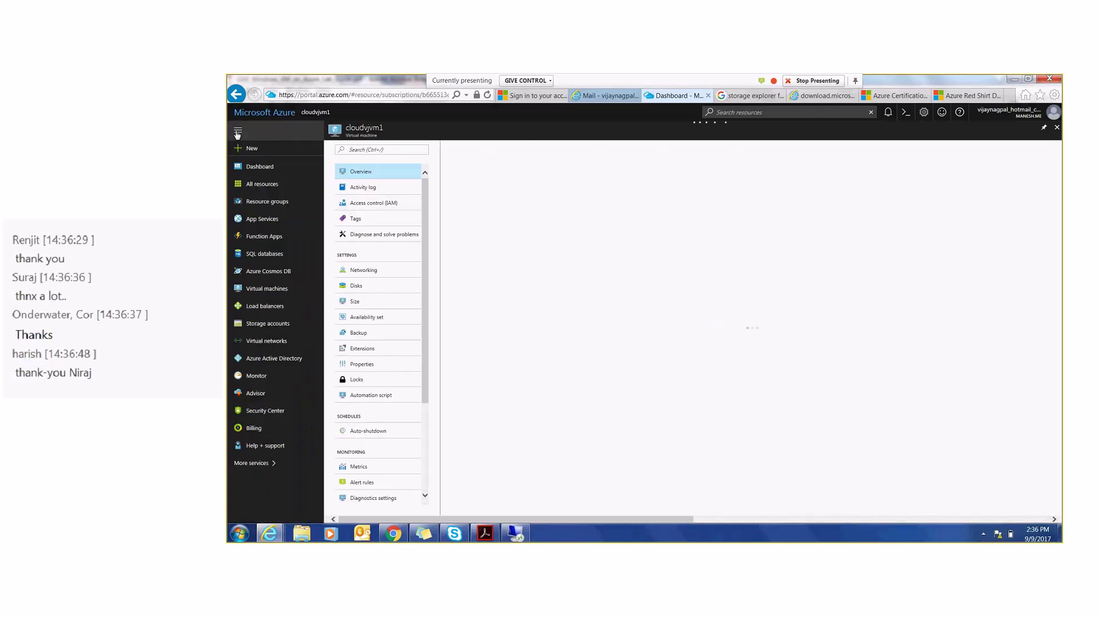
click(254, 203)
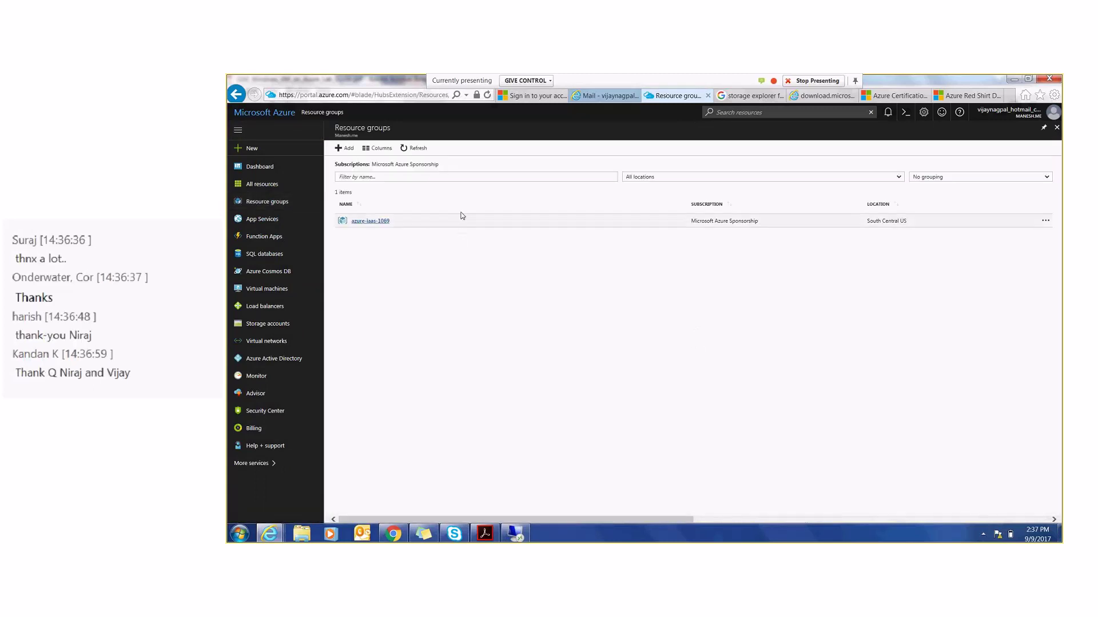
- Reveal Pin to dashboard for azure-iaas-1069, then open and dismiss the GIVE CONTROL list
click(1046, 225)
click(1046, 224)
click(1046, 224)
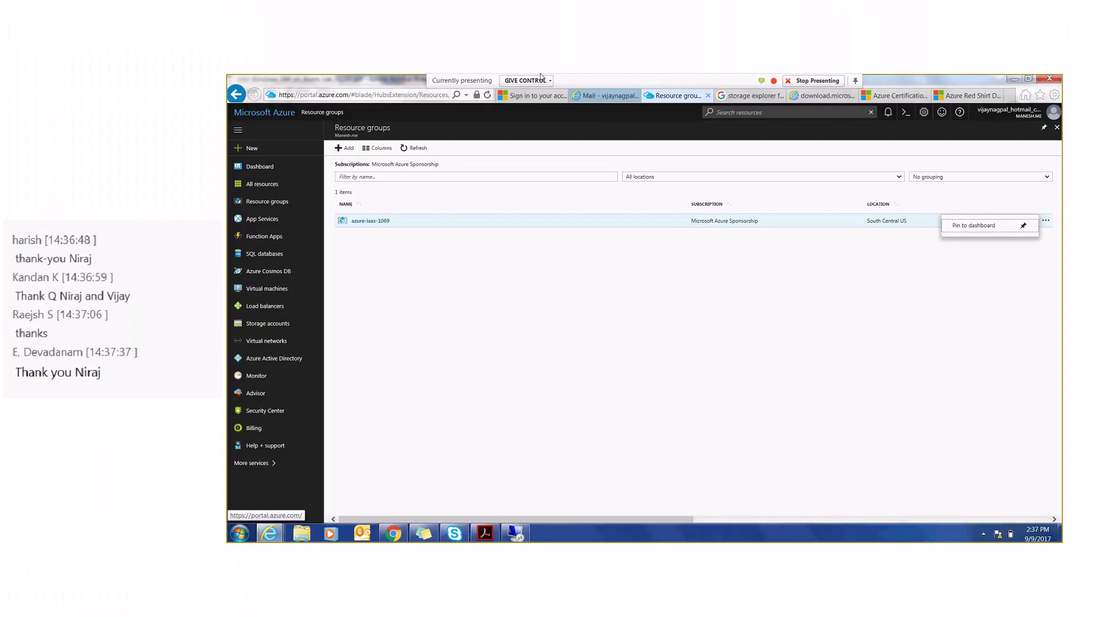
click(551, 81)
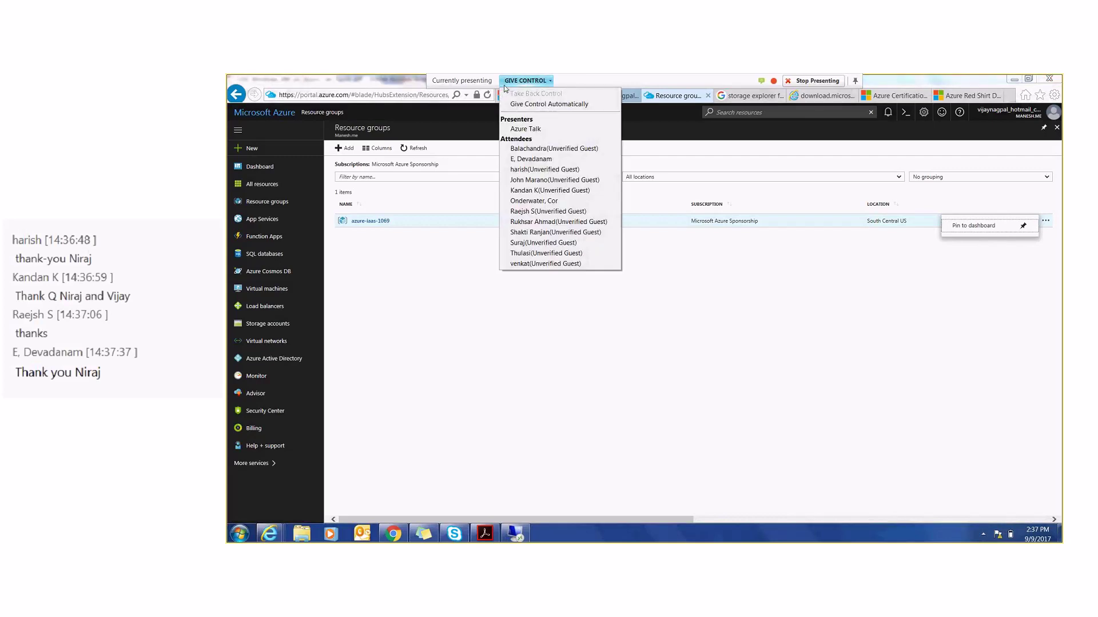
click(818, 82)
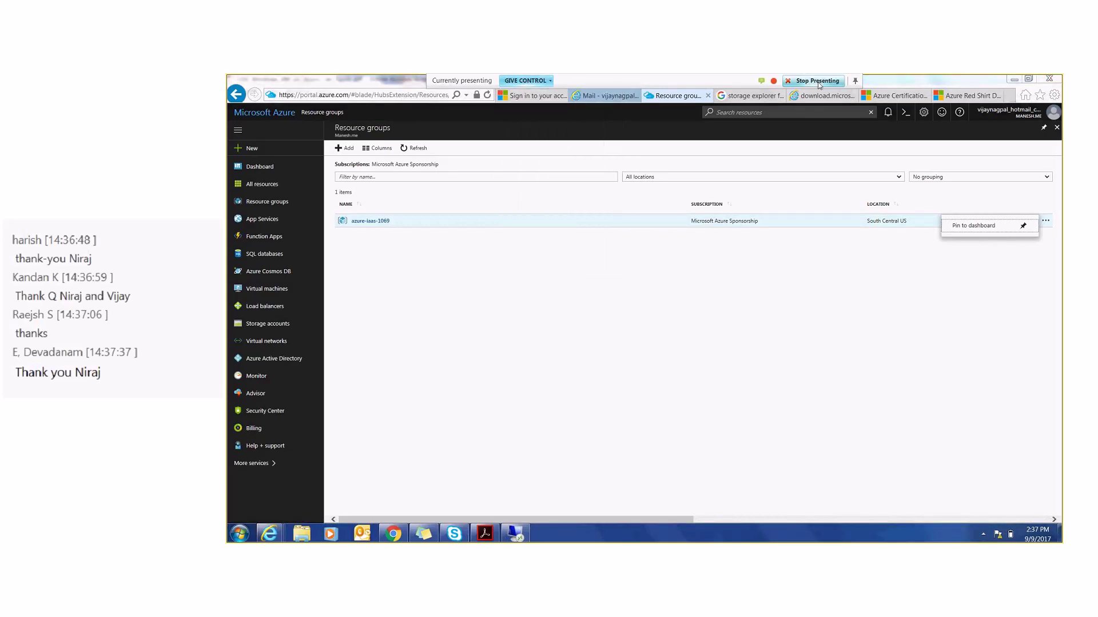